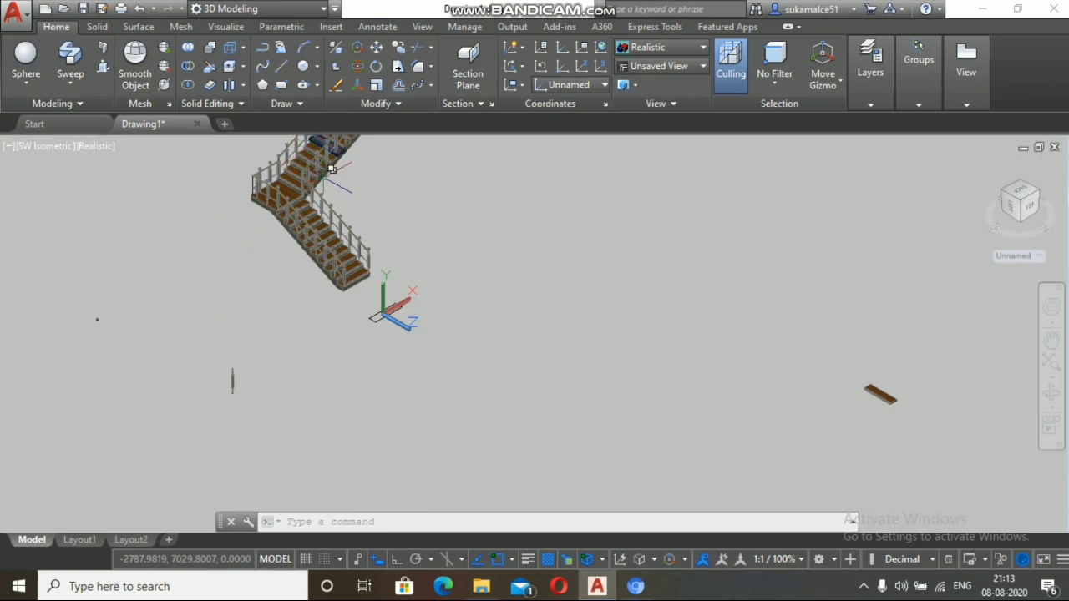
# Step: Examine the finished two-flight staircase model with its landing and railings from several angles and distances
pyautogui.scroll(-2, 333, 288)
pyautogui.scroll(3, 316, 192)
pyautogui.scroll(6, 314, 188)
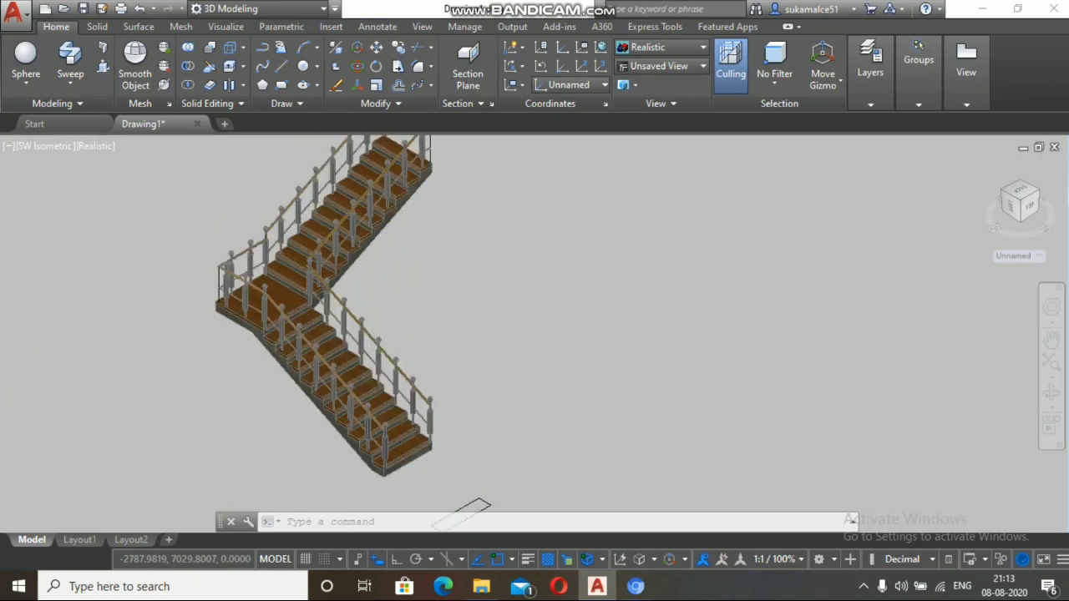
pyautogui.scroll(-6, 314, 191)
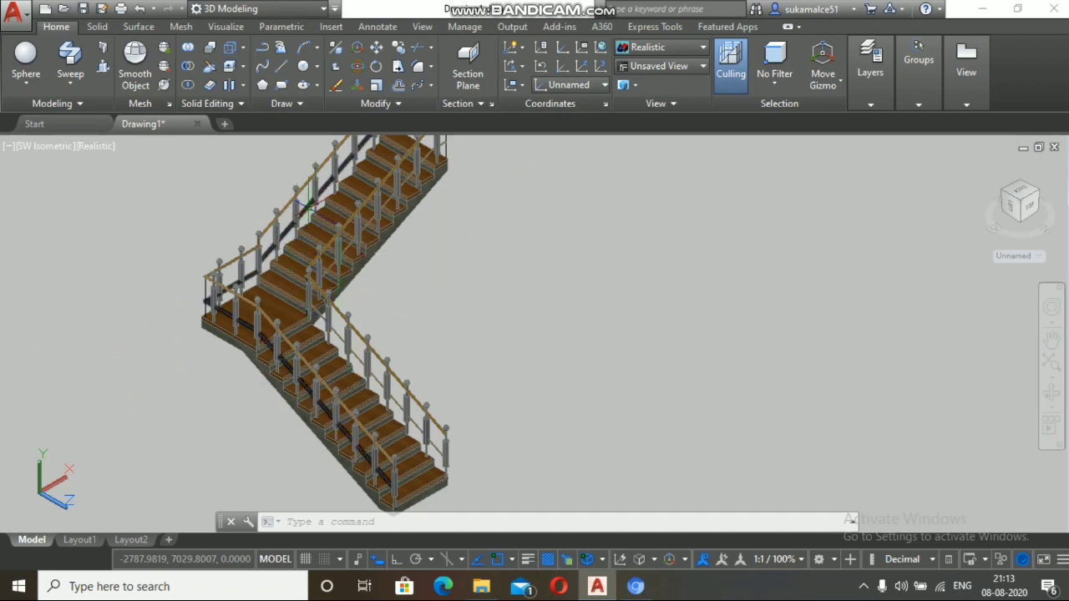
pyautogui.scroll(-4, 239, 321)
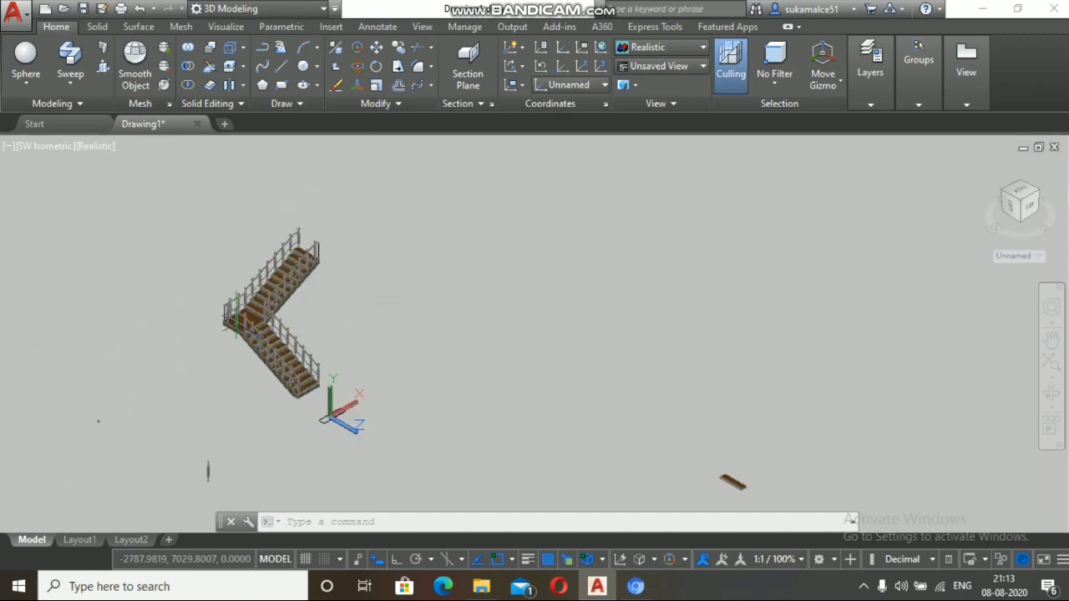
pyautogui.scroll(5, 238, 322)
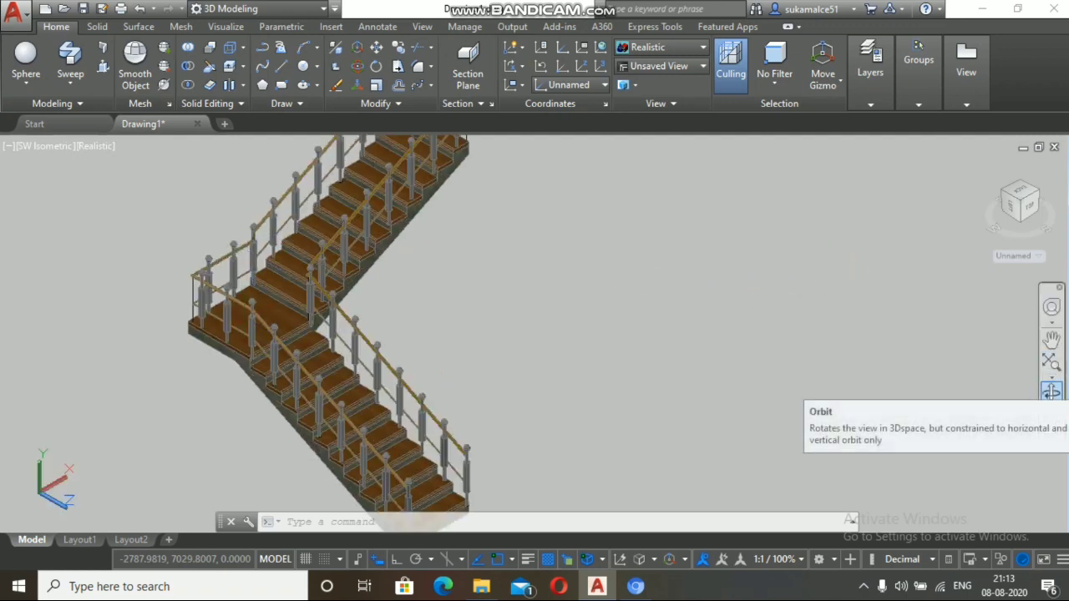
pyautogui.click(1051, 390)
pyautogui.moveTo(871, 329); pyautogui.dragTo(819, 193)
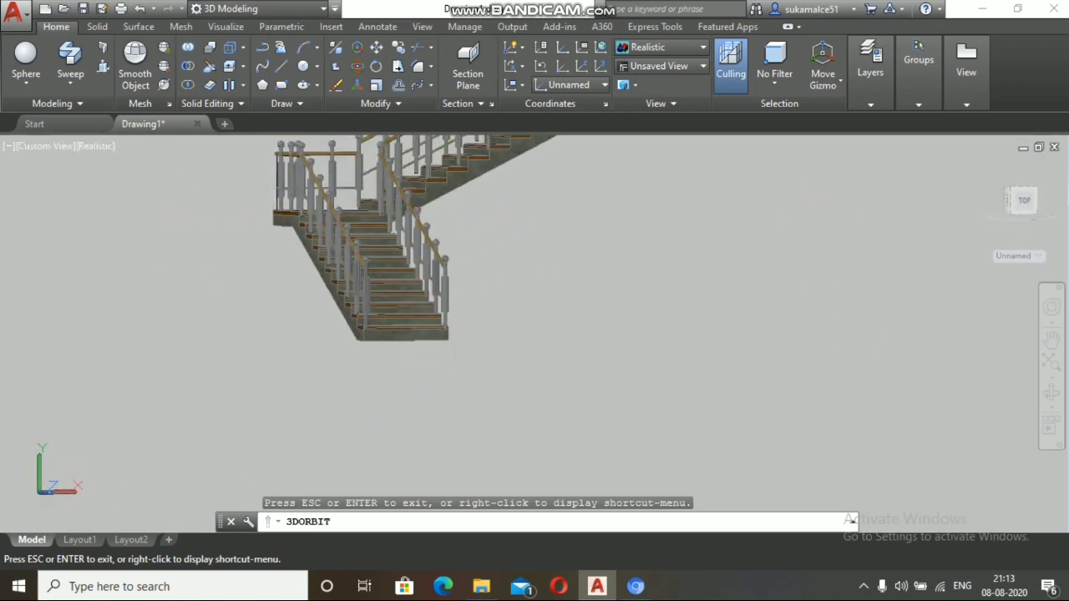
pyautogui.scroll(5, 387, 173)
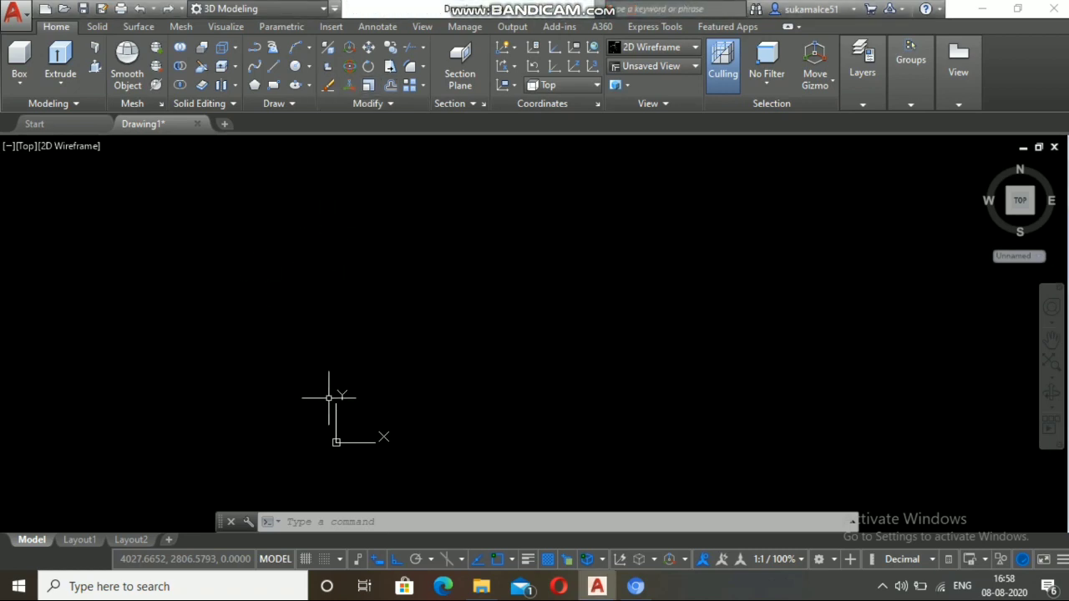
# Step: Draw a single horizontal line 1000 units long in the empty top view
pyautogui.moveTo(333, 440); pyautogui.dragTo(324, 437, button='middle')
pyautogui.scroll(3, 348, 348)
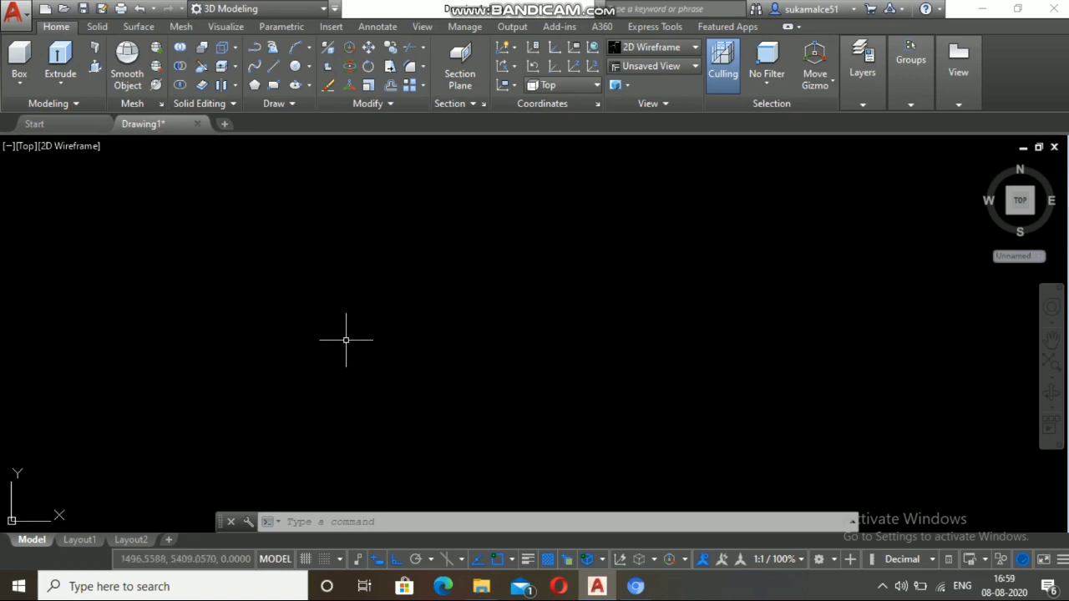
pyautogui.write('l')
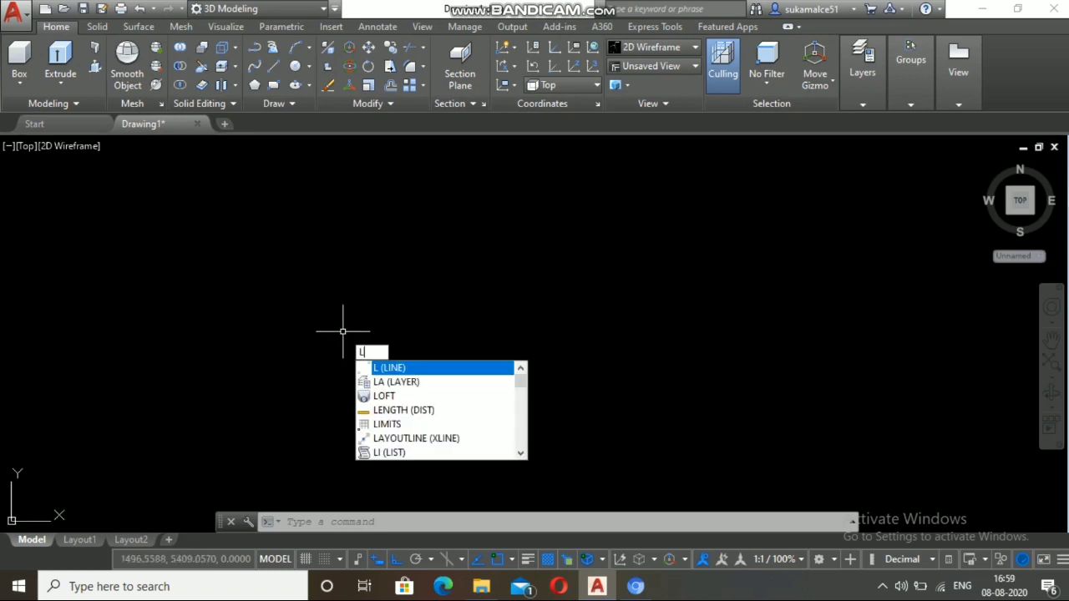
pyautogui.press('Return')
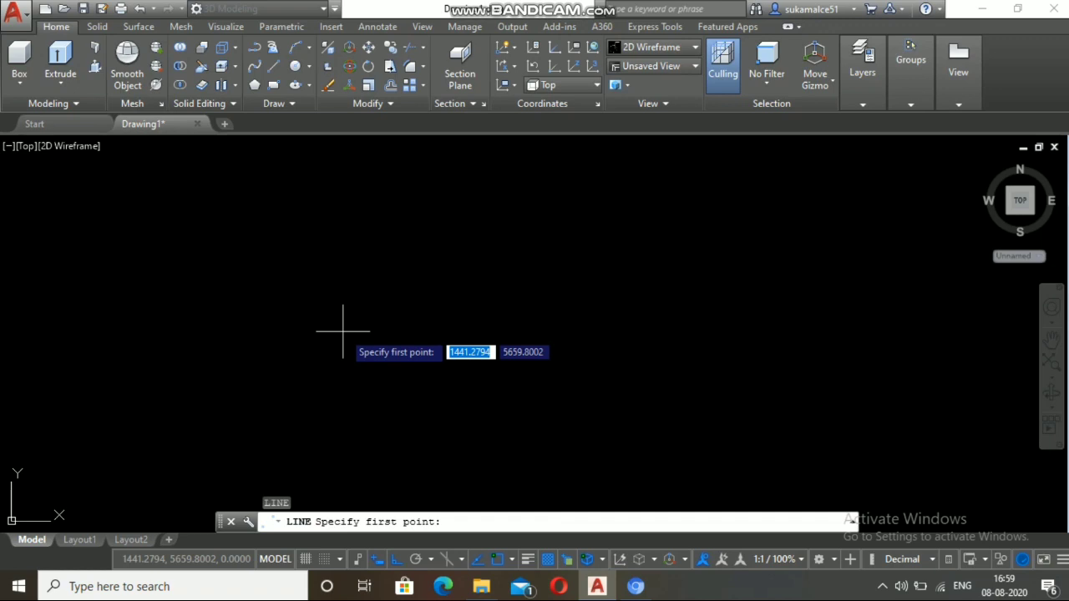
pyautogui.click(327, 366)
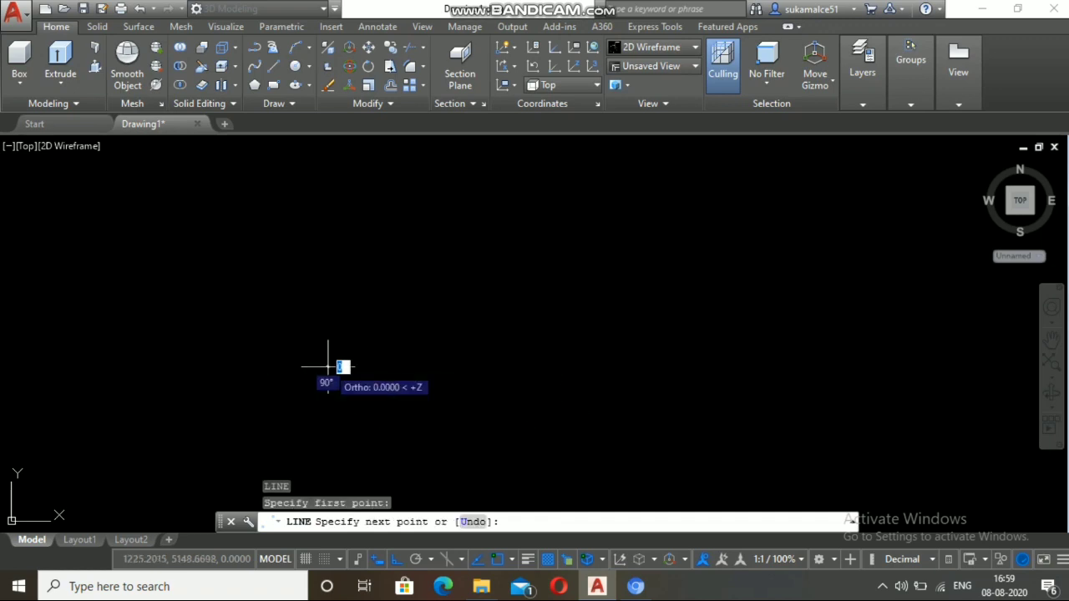
pyautogui.write('1')
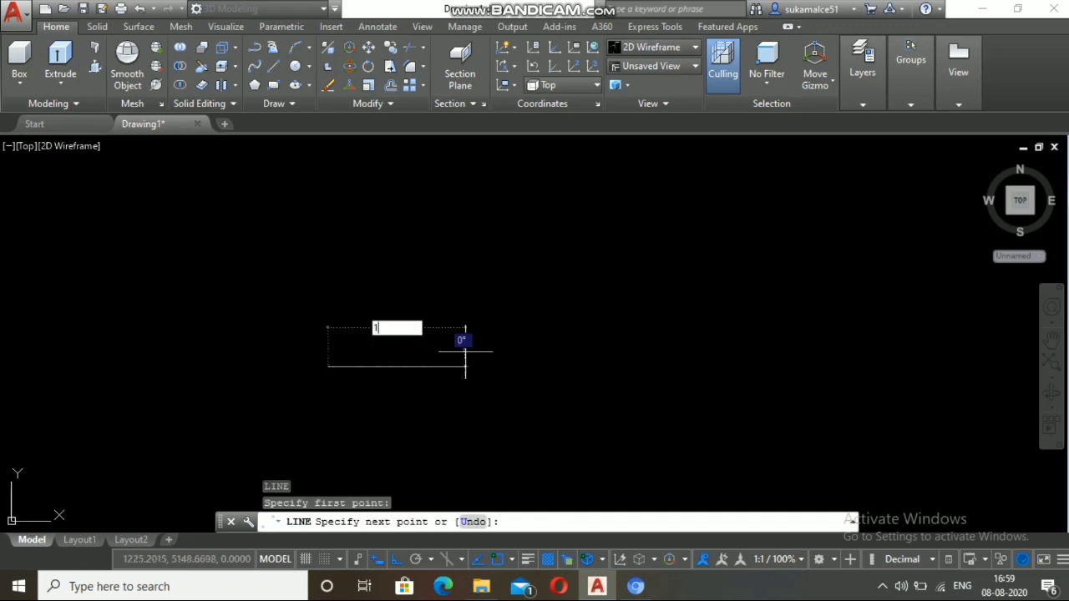
pyautogui.write('000')
pyautogui.press('Return')
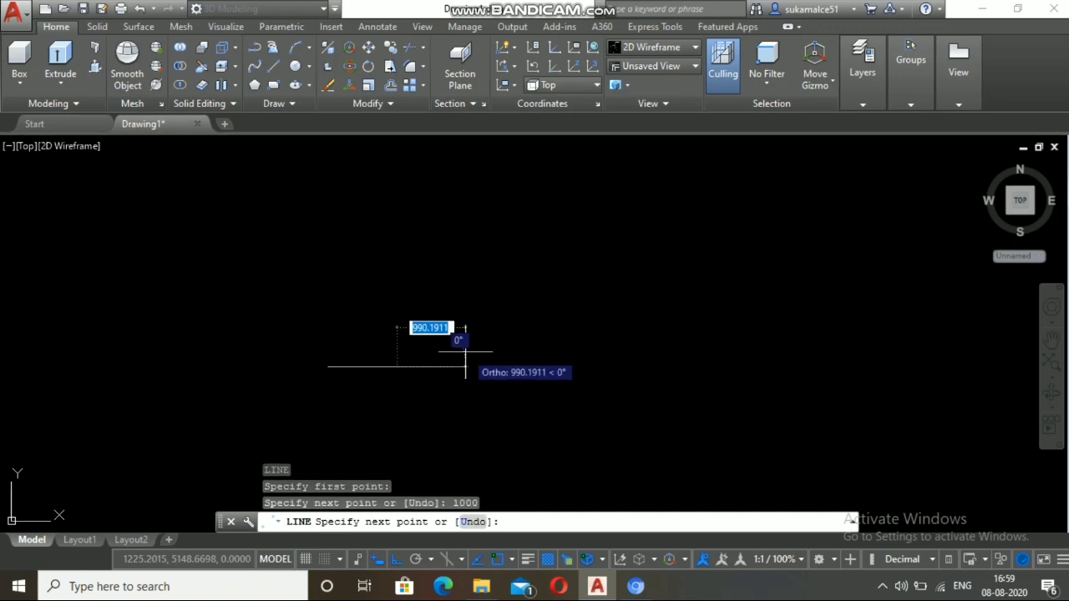
pyautogui.press('Escape')
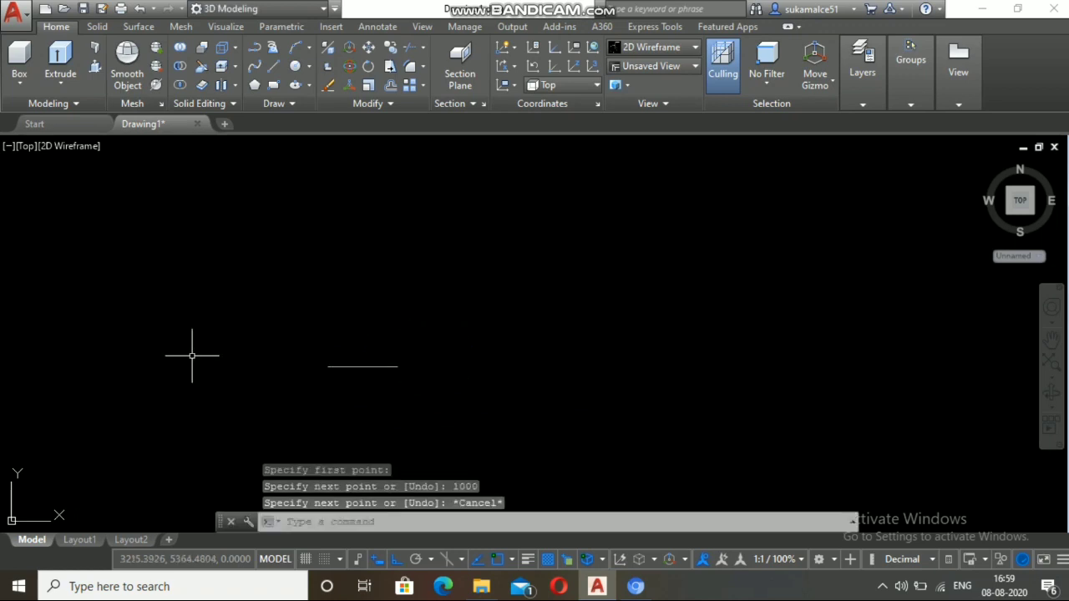
# Step: Offset the horizontal line upward by 250 ten times in succession, each time from the newest line, to lay out the stair treads
pyautogui.scroll(-2, 289, 374)
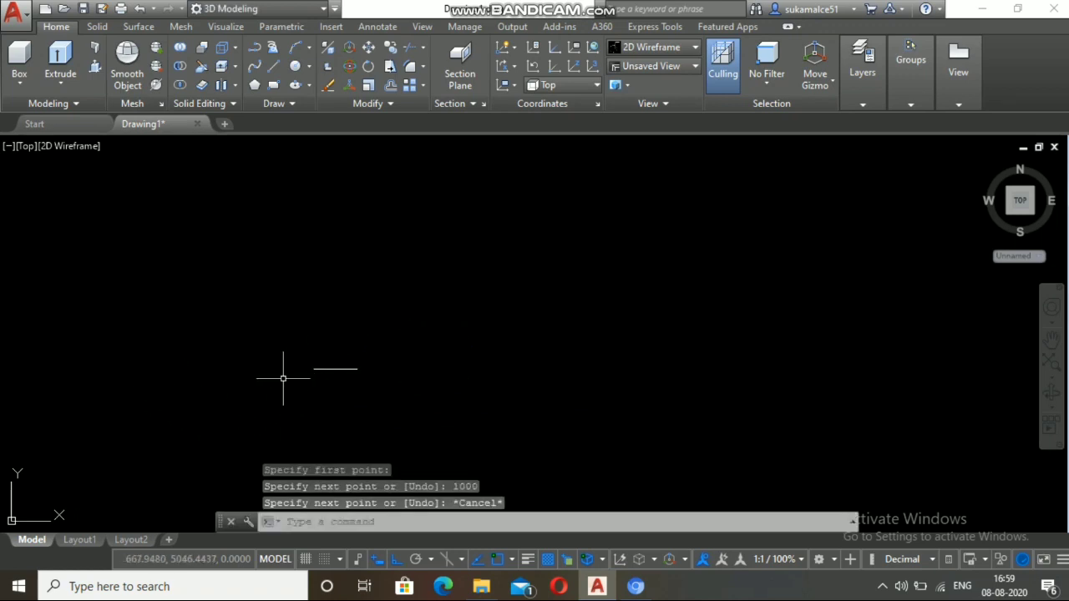
pyautogui.scroll(2, 288, 373)
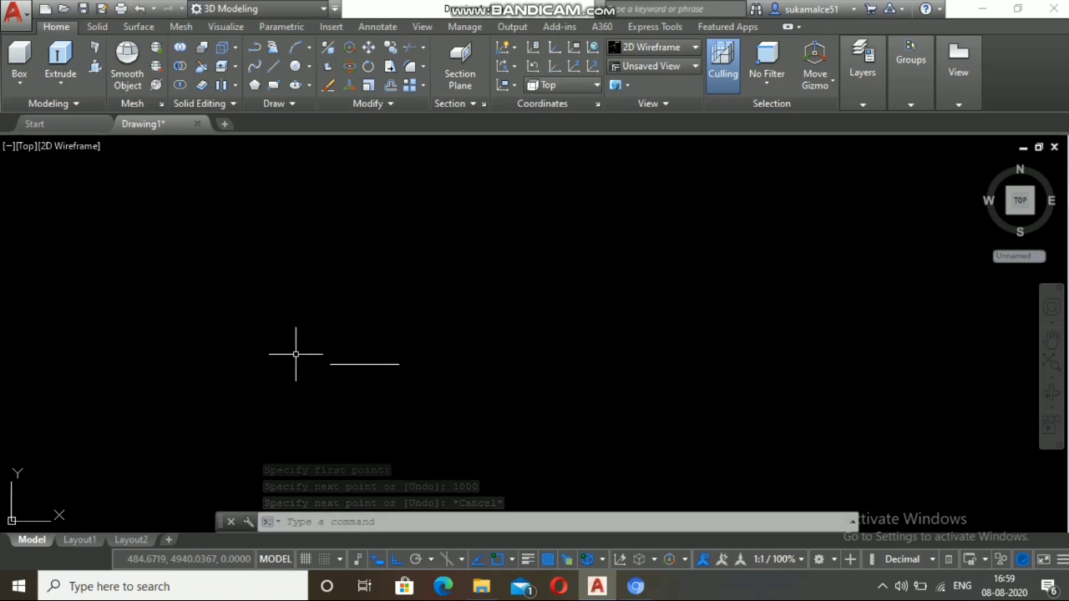
pyautogui.write('o')
pyautogui.press('Return')
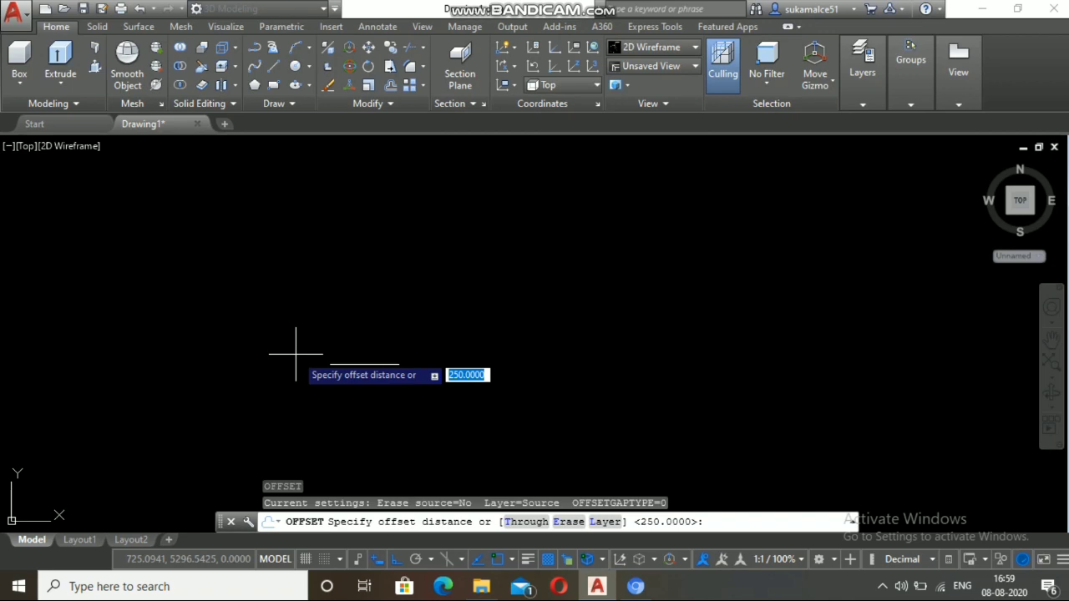
pyautogui.write('25')
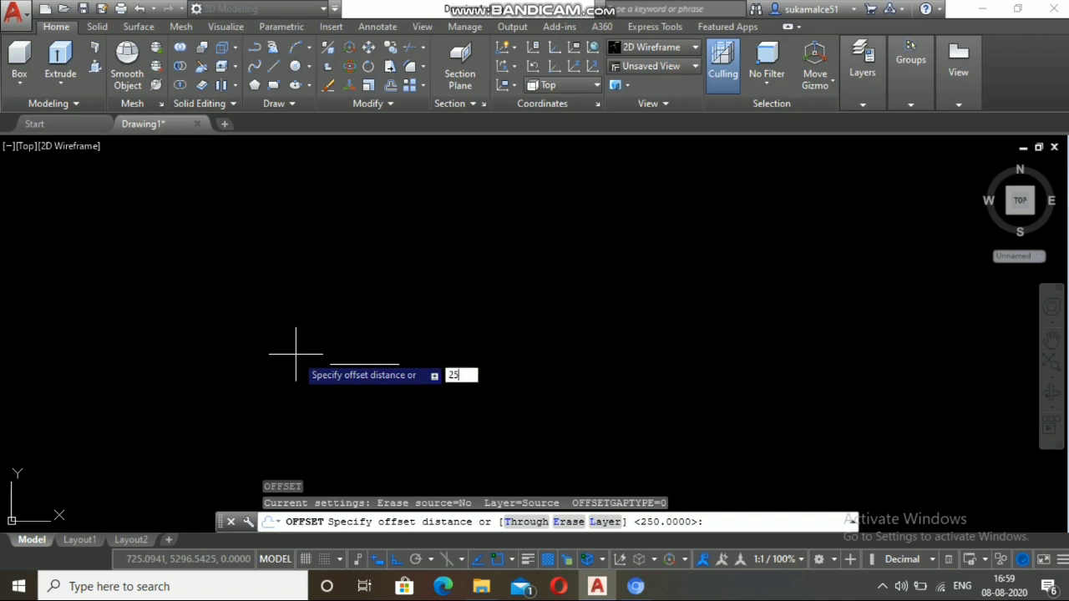
pyautogui.write('0')
pyautogui.press('Return')
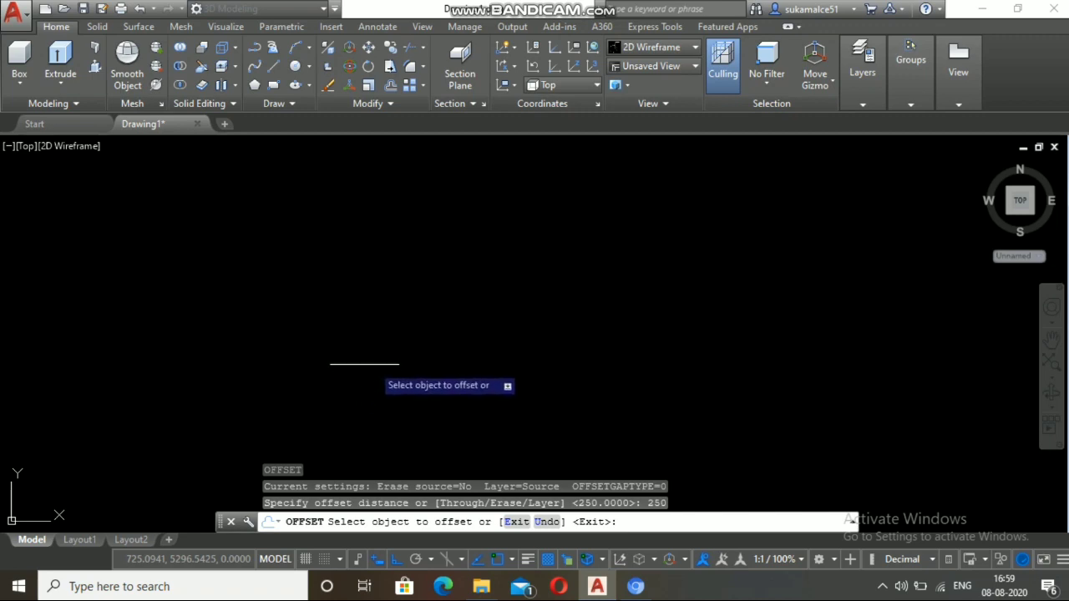
pyautogui.click(369, 365)
pyautogui.click(365, 338)
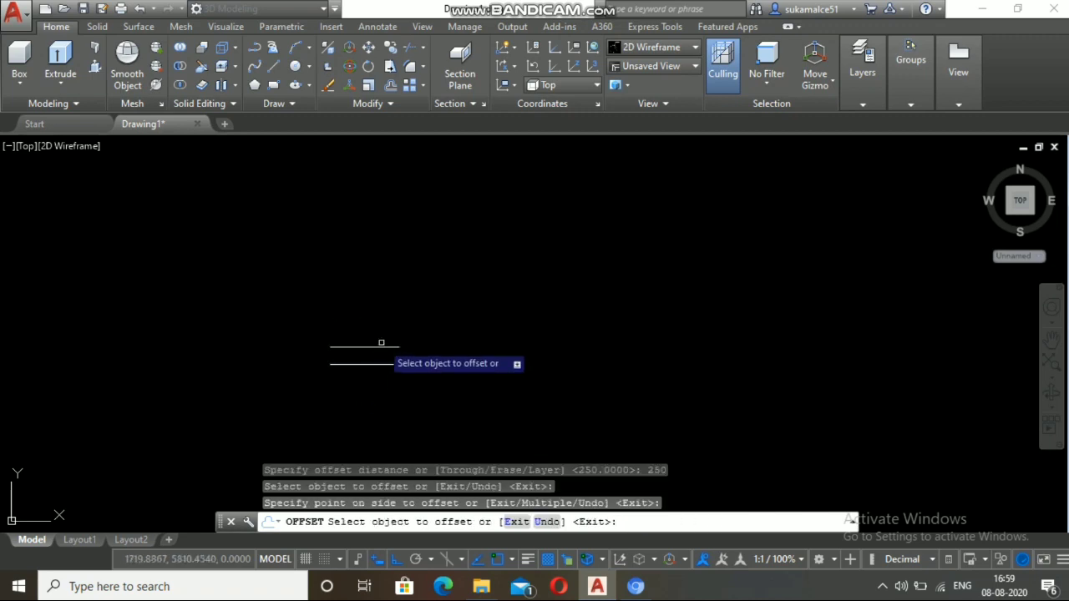
pyautogui.click(378, 346)
pyautogui.click(373, 319)
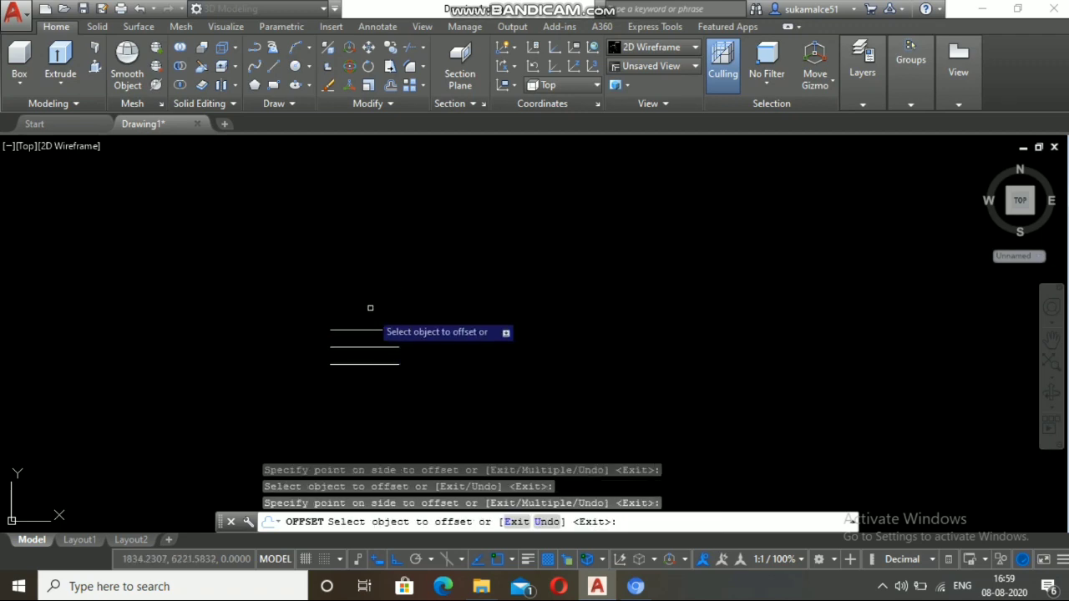
pyautogui.click(382, 330)
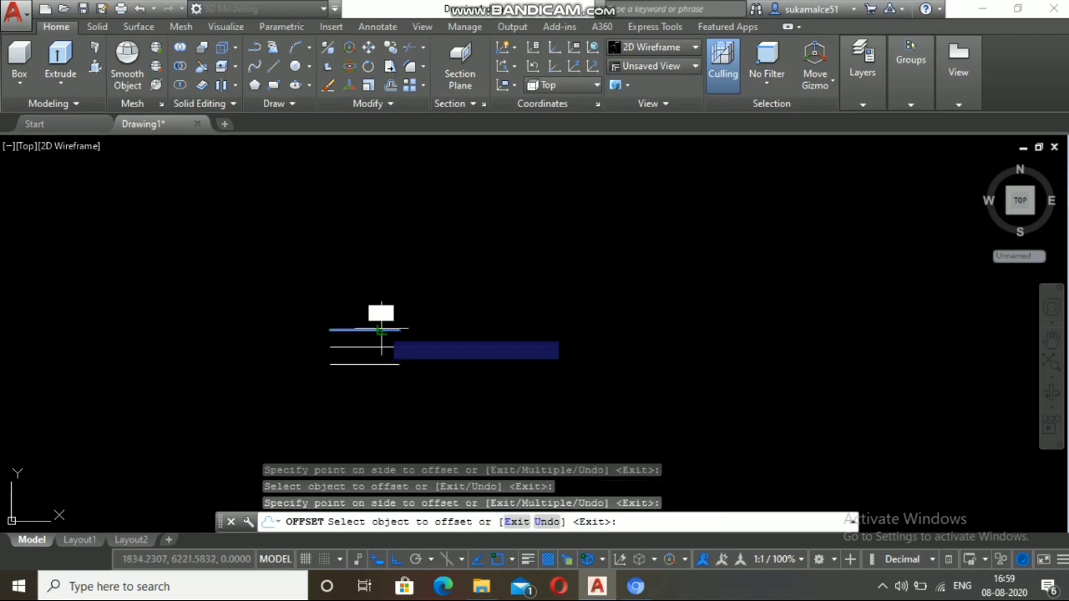
pyautogui.click(376, 281)
pyautogui.click(381, 312)
pyautogui.click(381, 272)
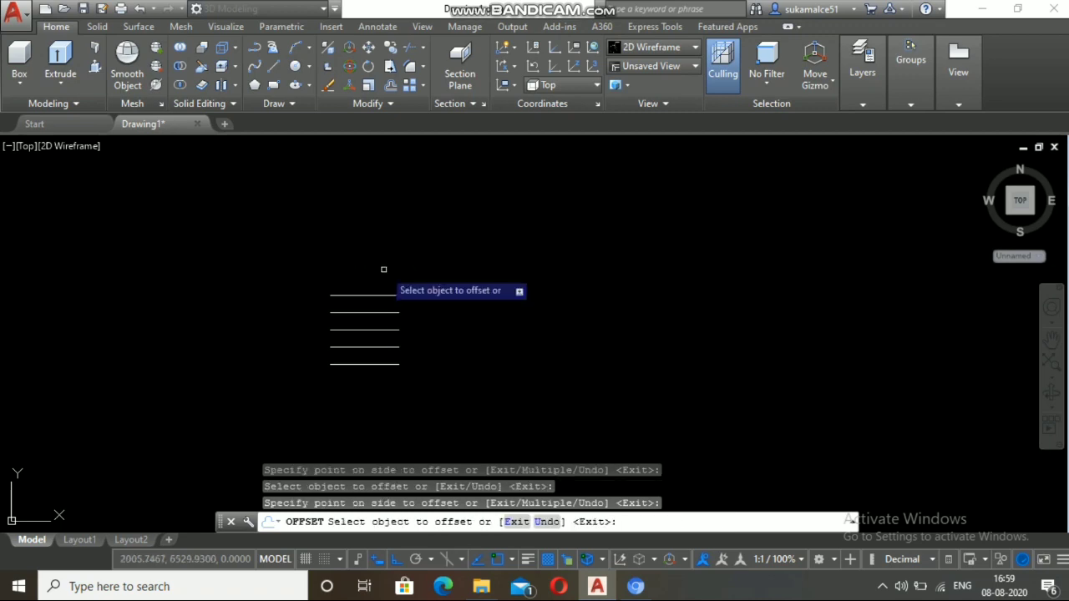
pyautogui.click(382, 295)
pyautogui.click(377, 251)
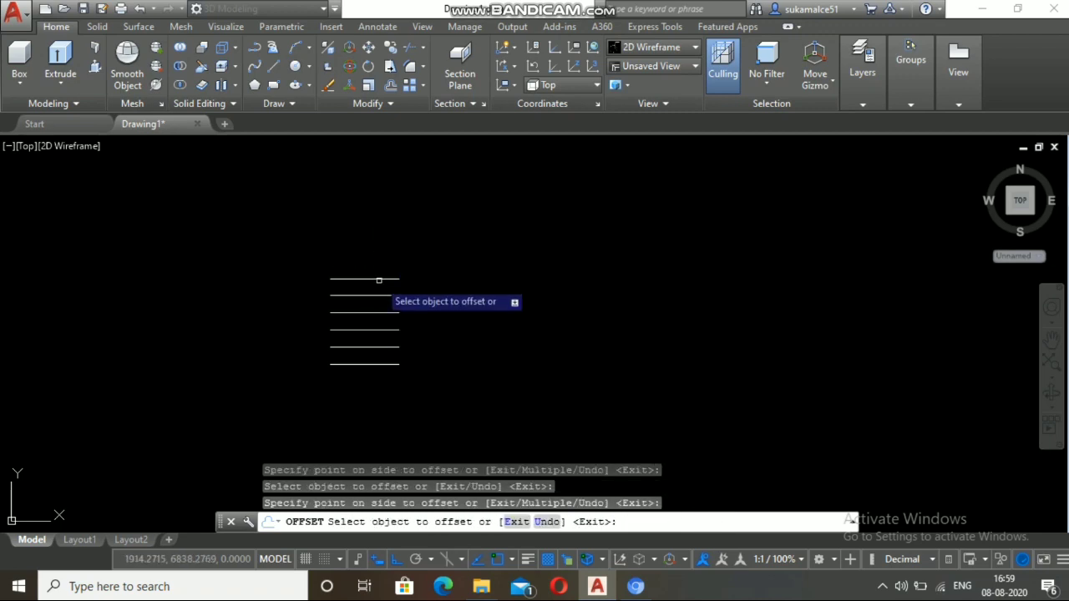
pyautogui.click(382, 279)
pyautogui.click(380, 254)
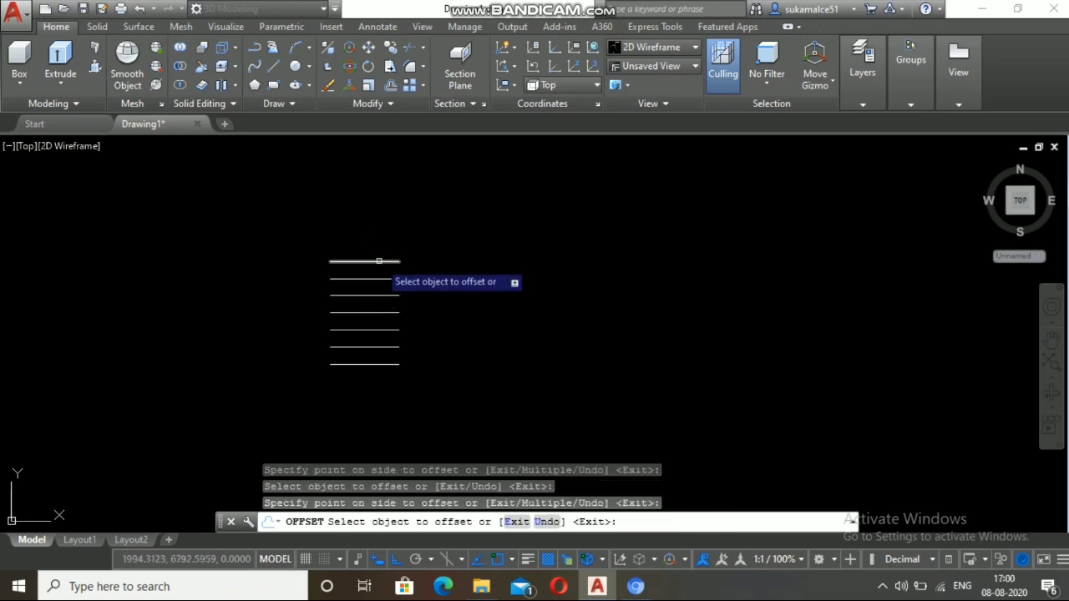
pyautogui.click(381, 262)
pyautogui.click(388, 248)
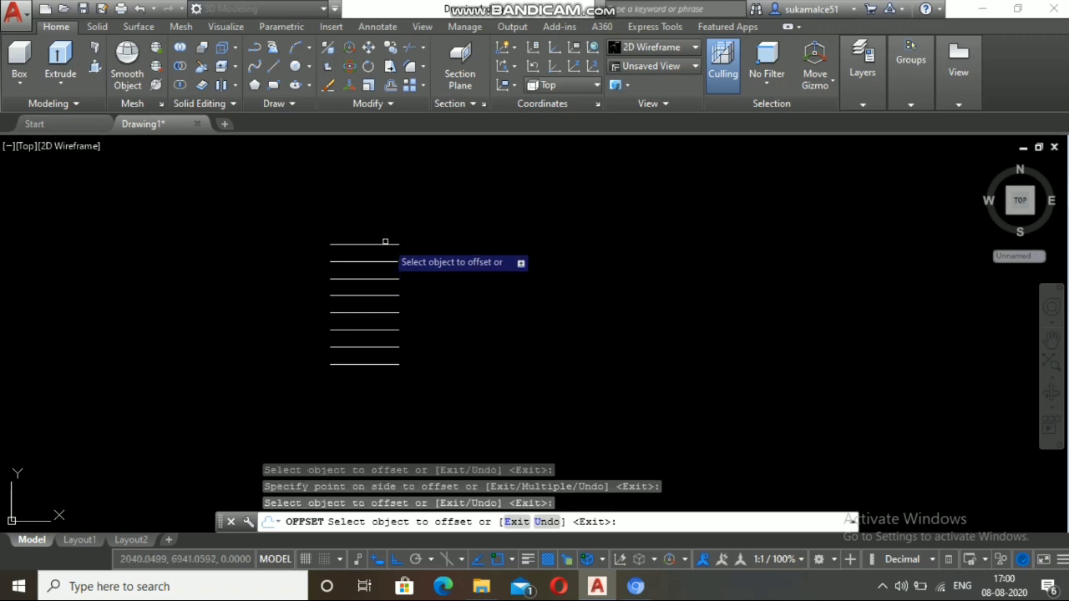
pyautogui.click(385, 243)
pyautogui.click(384, 229)
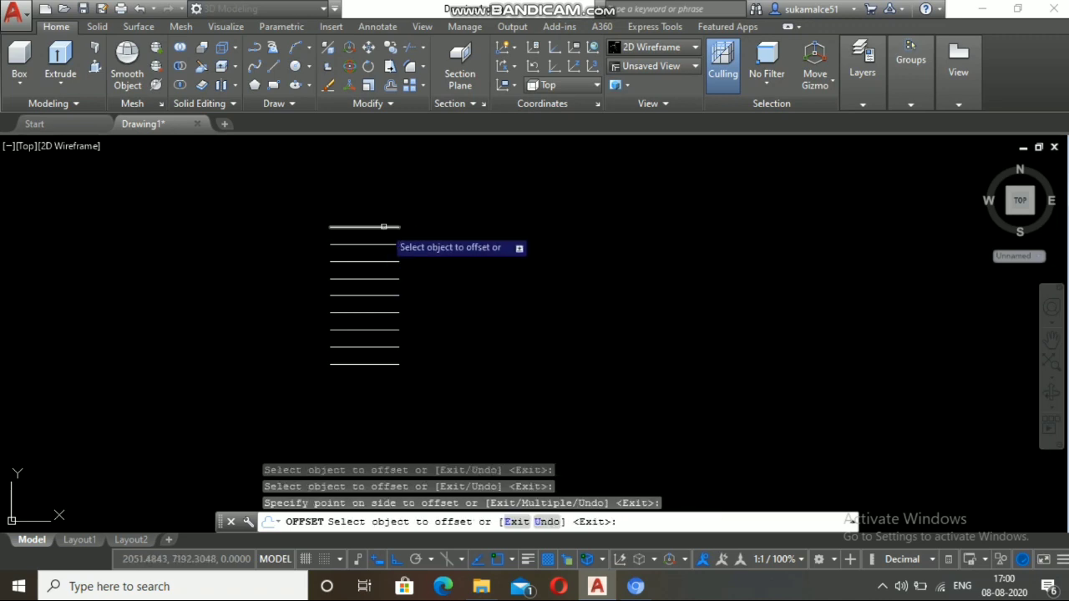
pyautogui.click(384, 227)
pyautogui.click(382, 214)
pyautogui.click(383, 210)
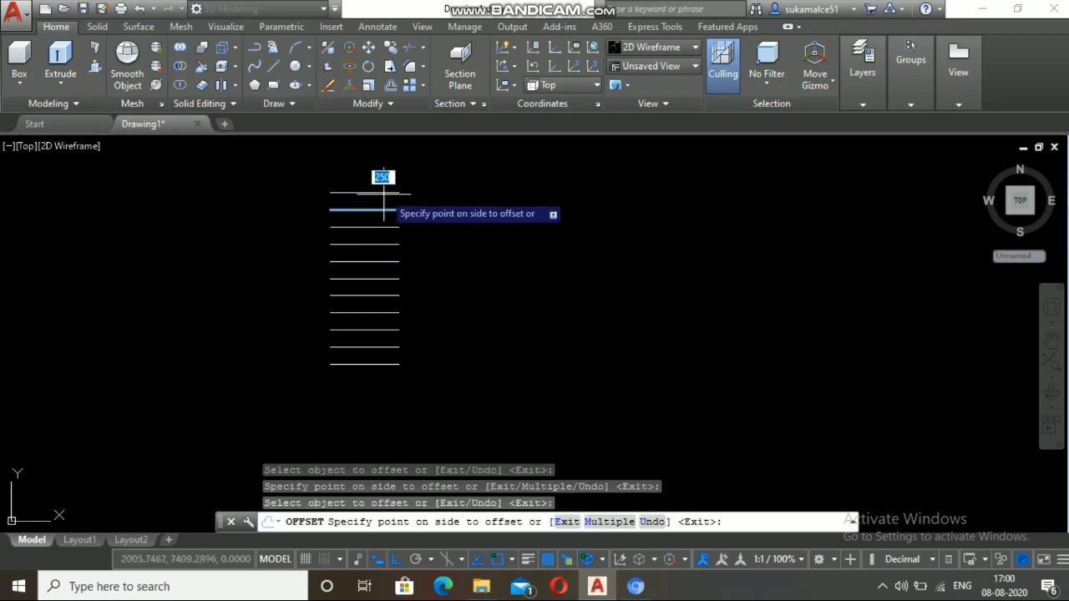
pyautogui.click(383, 184)
pyautogui.press('Escape')
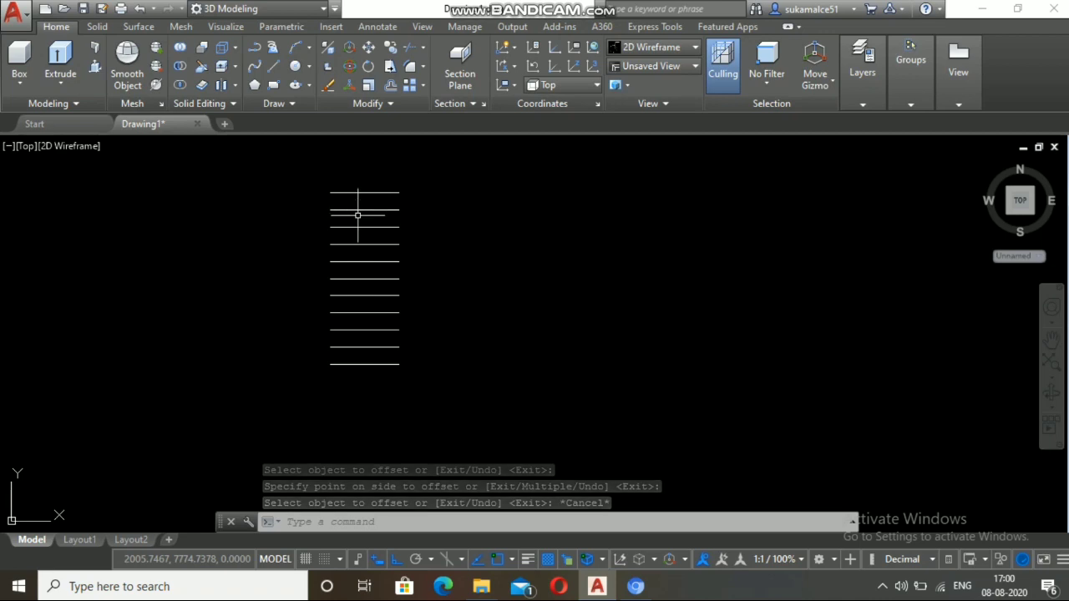
# Step: Offset the topmost tread line upward by 1000 to mark the far edge of the landing
pyautogui.scroll(-4, 422, 276)
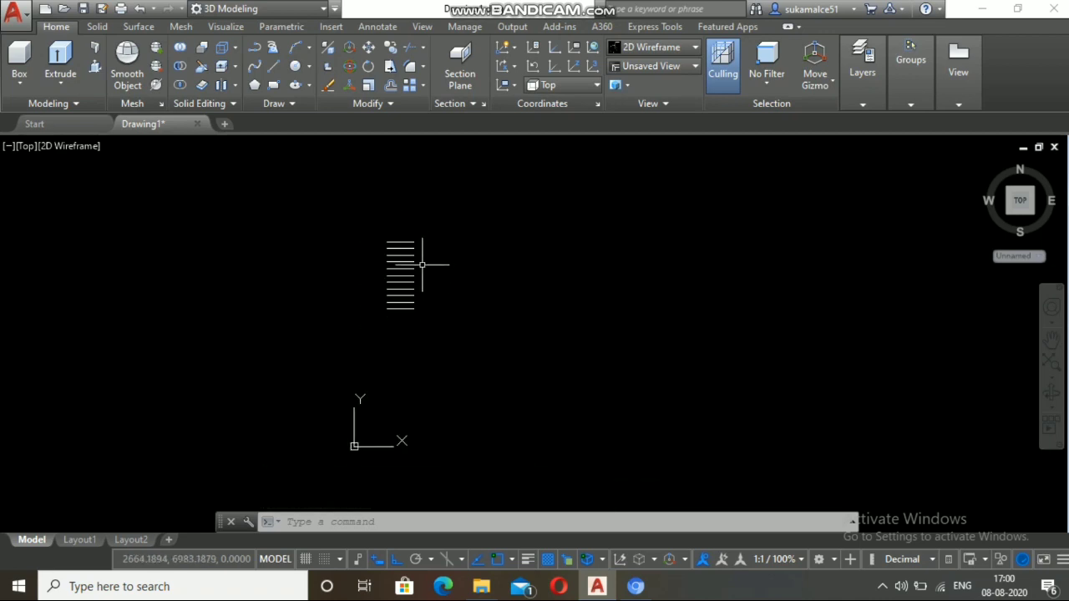
pyautogui.scroll(2, 427, 240)
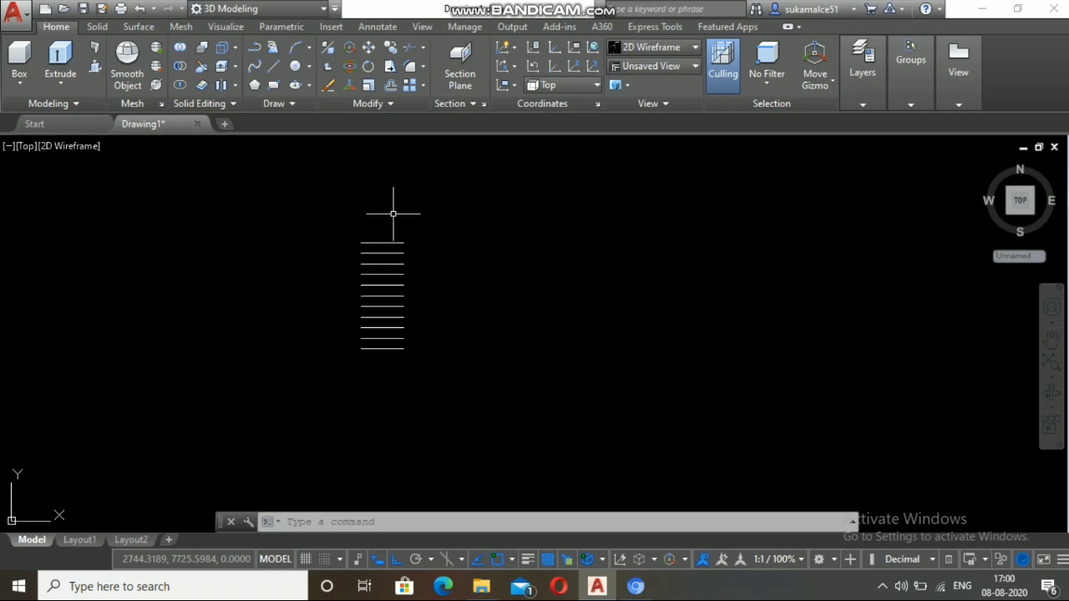
pyautogui.write('O')
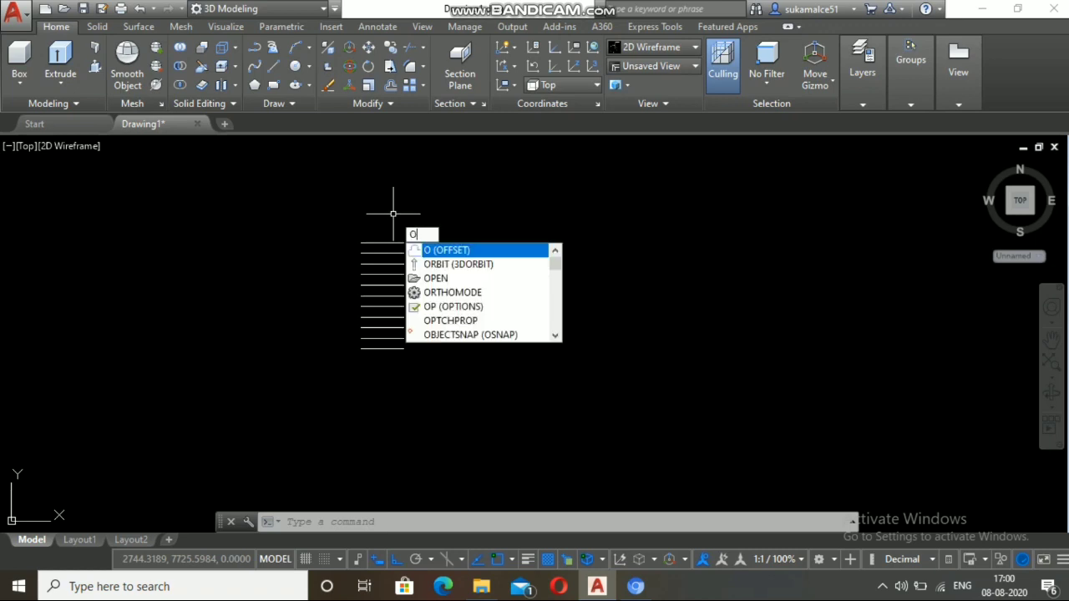
pyautogui.press('Return')
pyautogui.write('1')
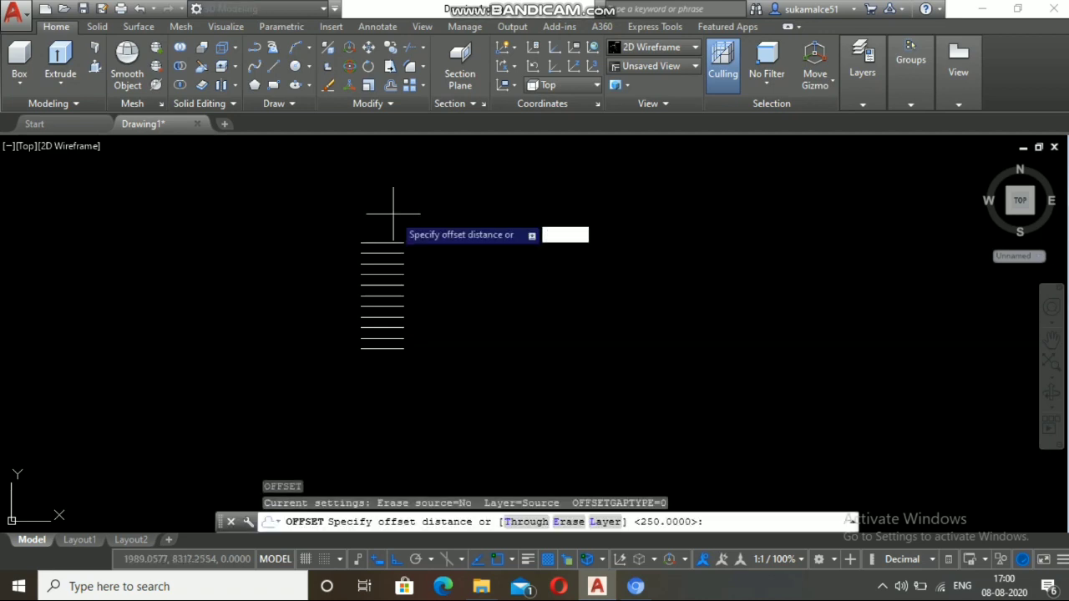
pyautogui.write('000')
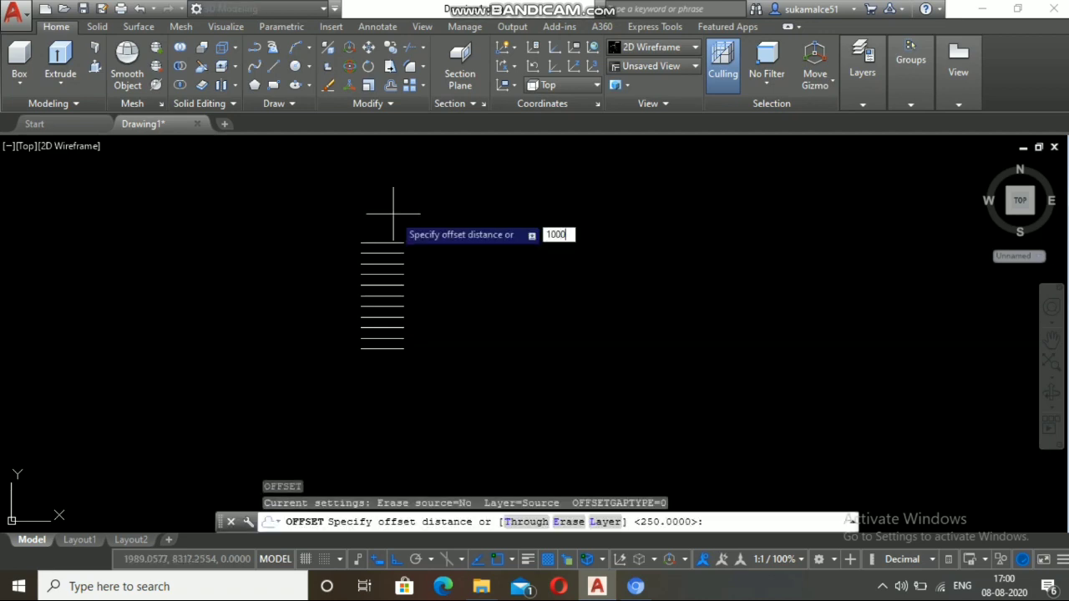
pyautogui.press('Return')
pyautogui.click(377, 243)
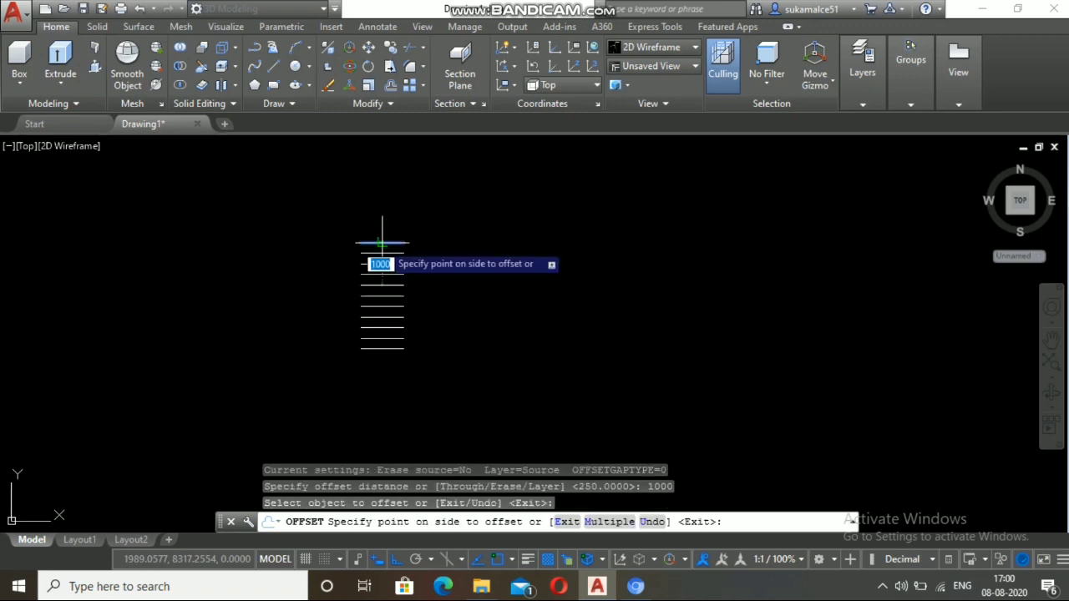
pyautogui.click(367, 203)
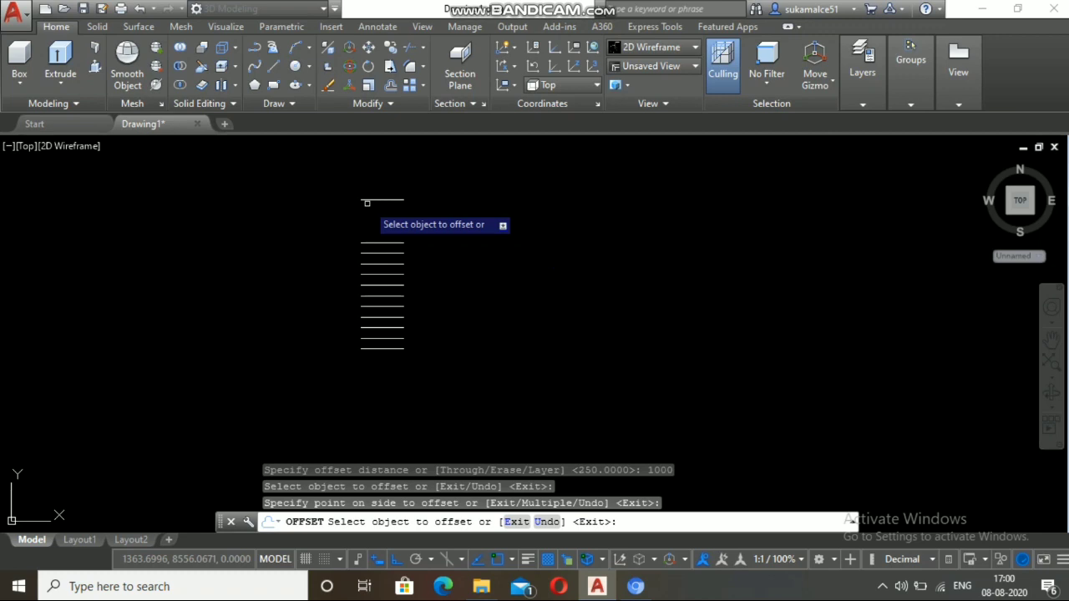
# Step: Draw a vertical line along the left ends of the treads, from the bottom tread line to the landing's far edge
pyautogui.press('Escape')
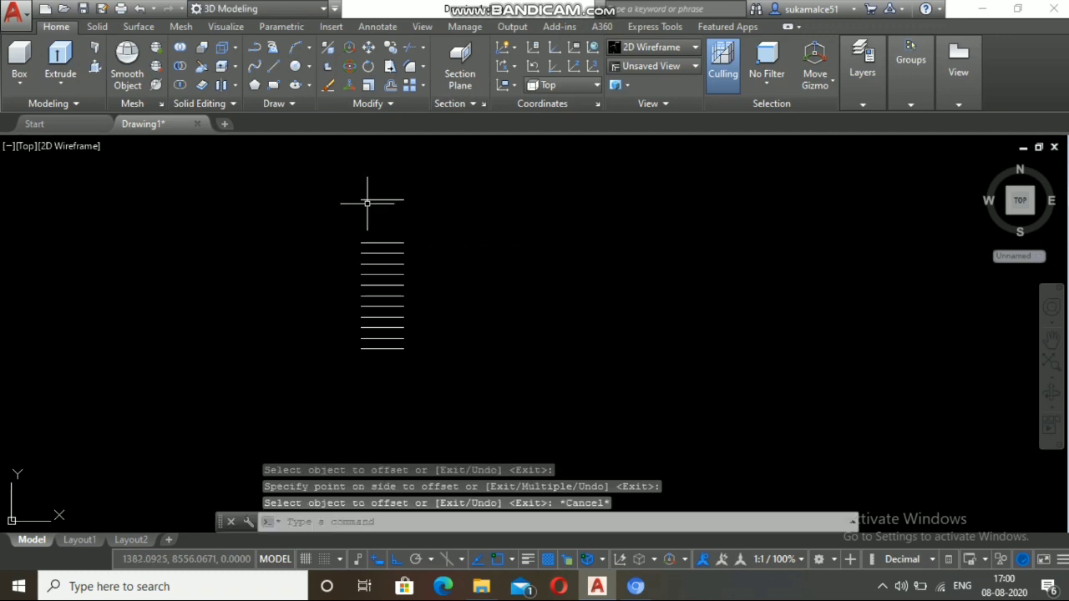
pyautogui.click(274, 66)
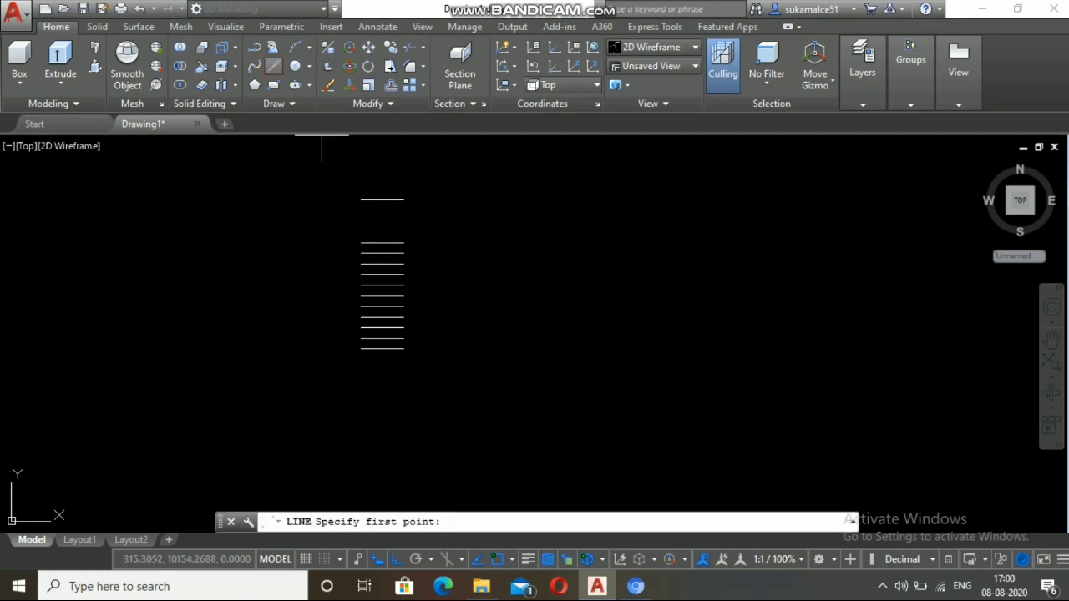
pyautogui.click(361, 349)
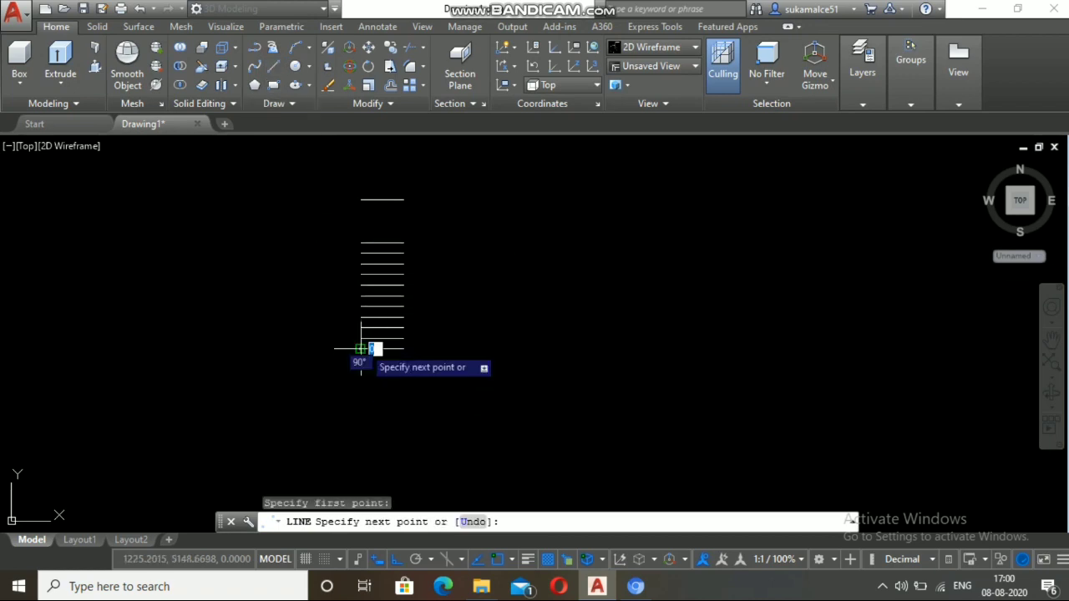
pyautogui.click(361, 199)
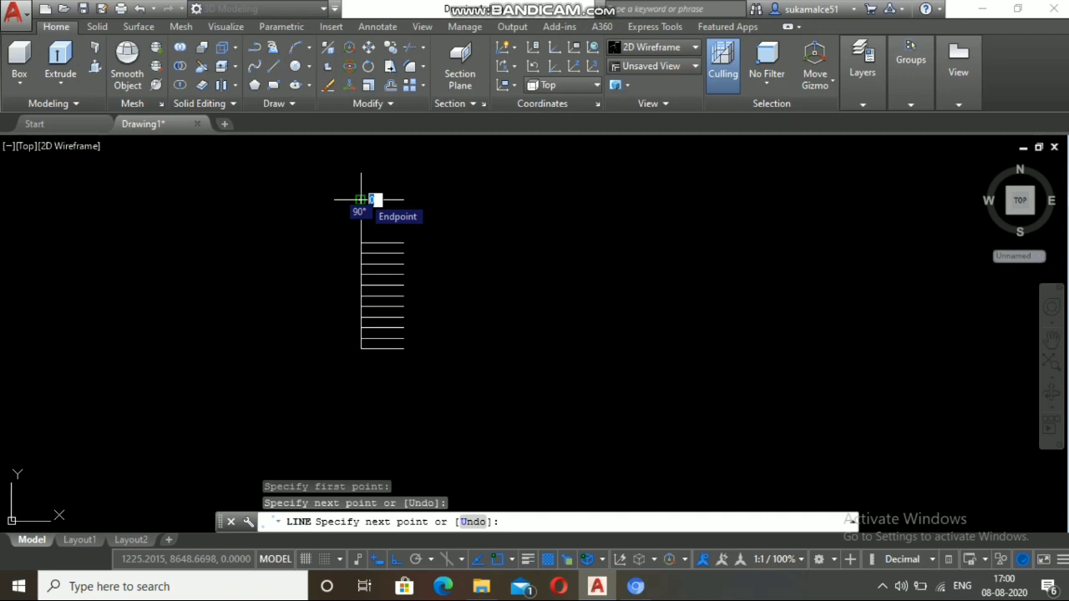
pyautogui.press('Escape')
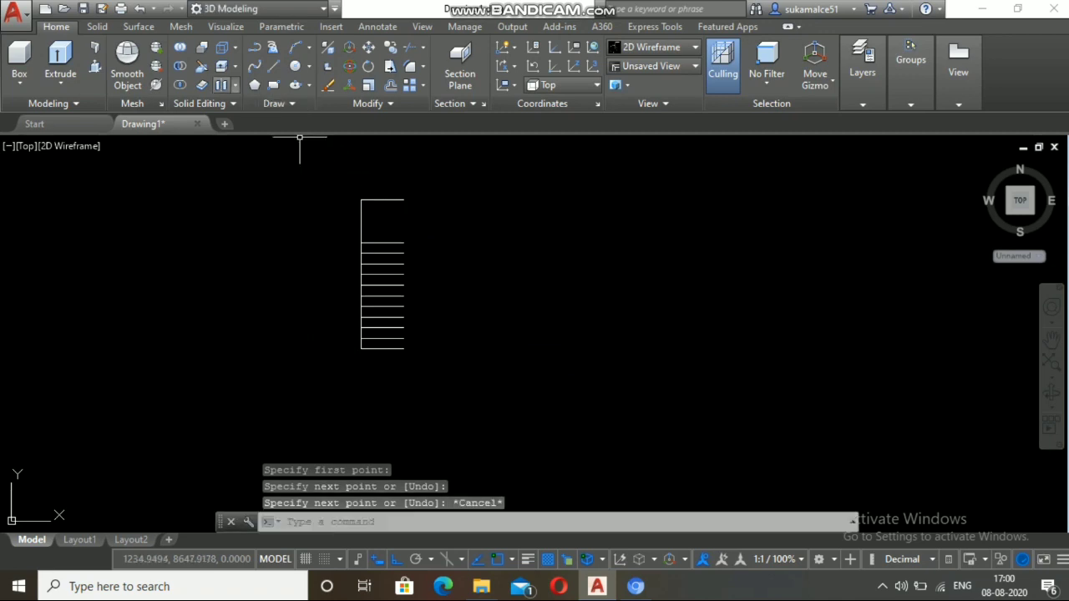
# Step: Draw the right side as two vertical lines, one along the flight between its top and bottom tread lines, one along the landing
pyautogui.press('space')
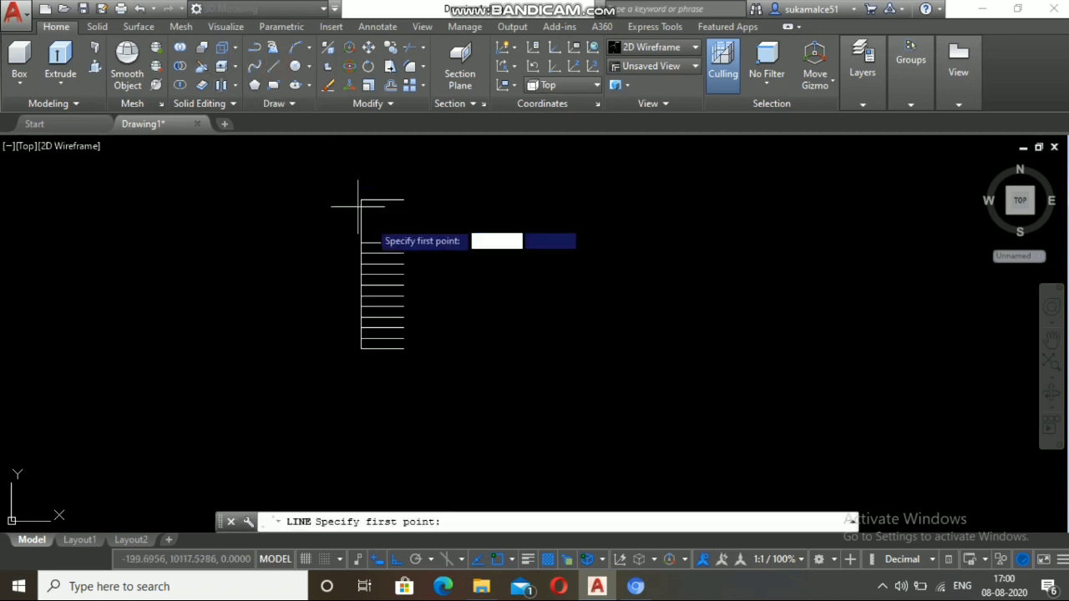
pyautogui.click(403, 243)
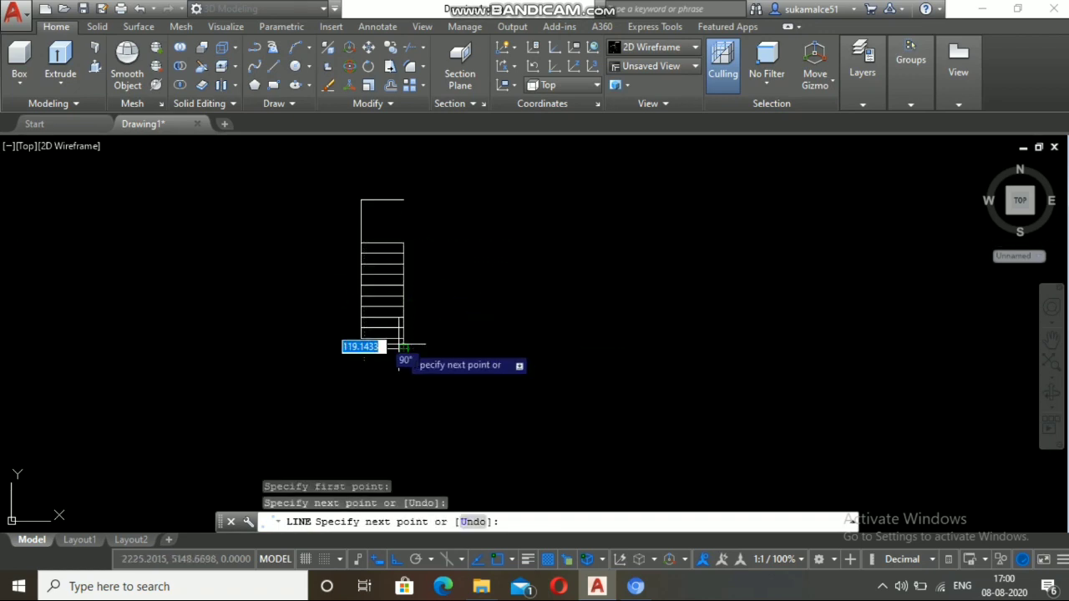
pyautogui.press('Escape')
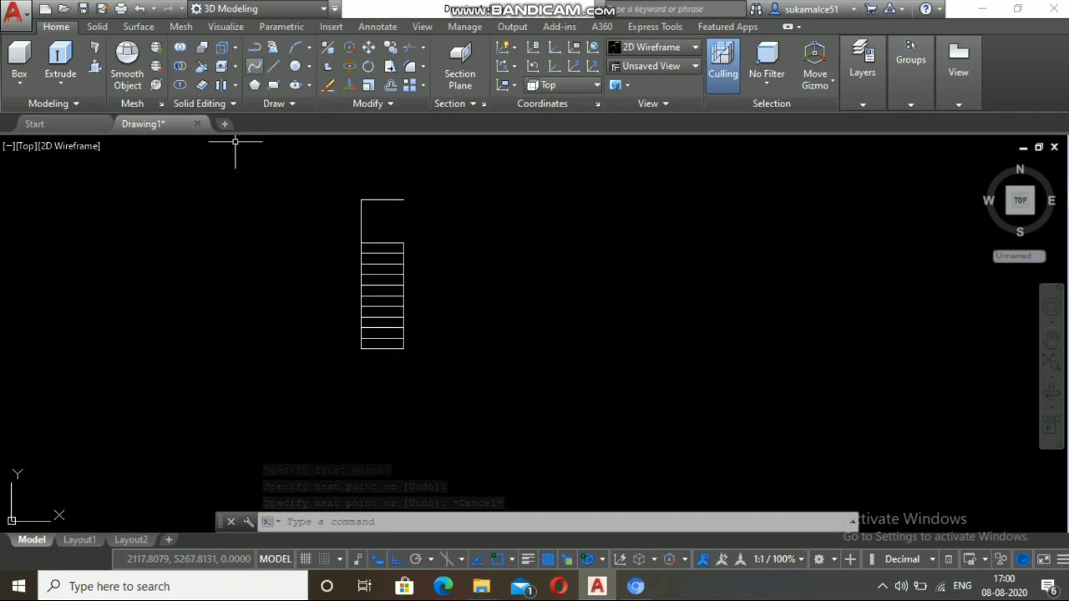
pyautogui.write('l')
pyautogui.press('space')
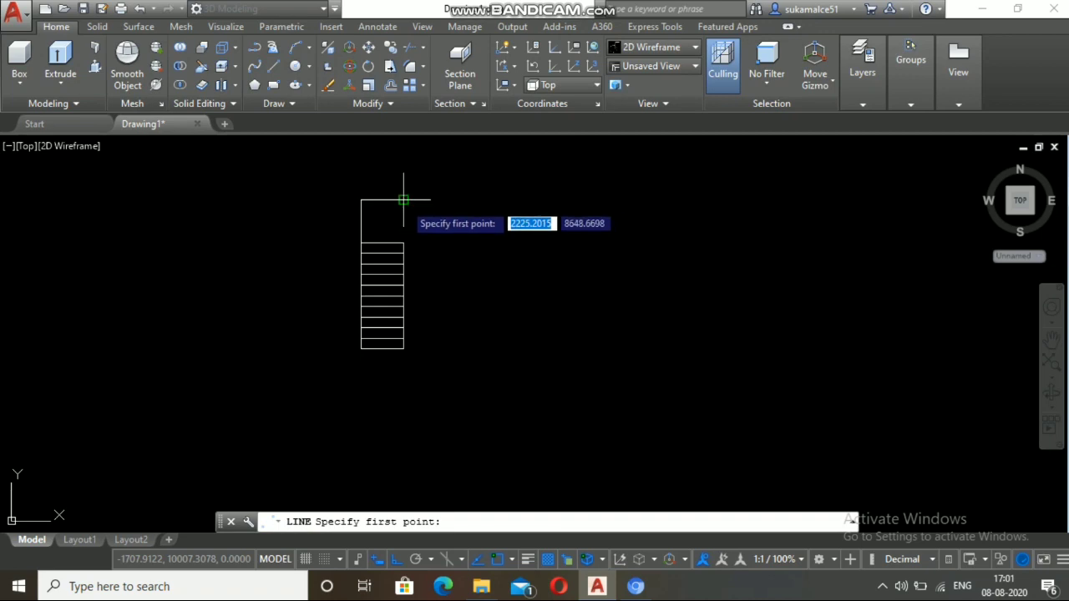
pyautogui.click(404, 201)
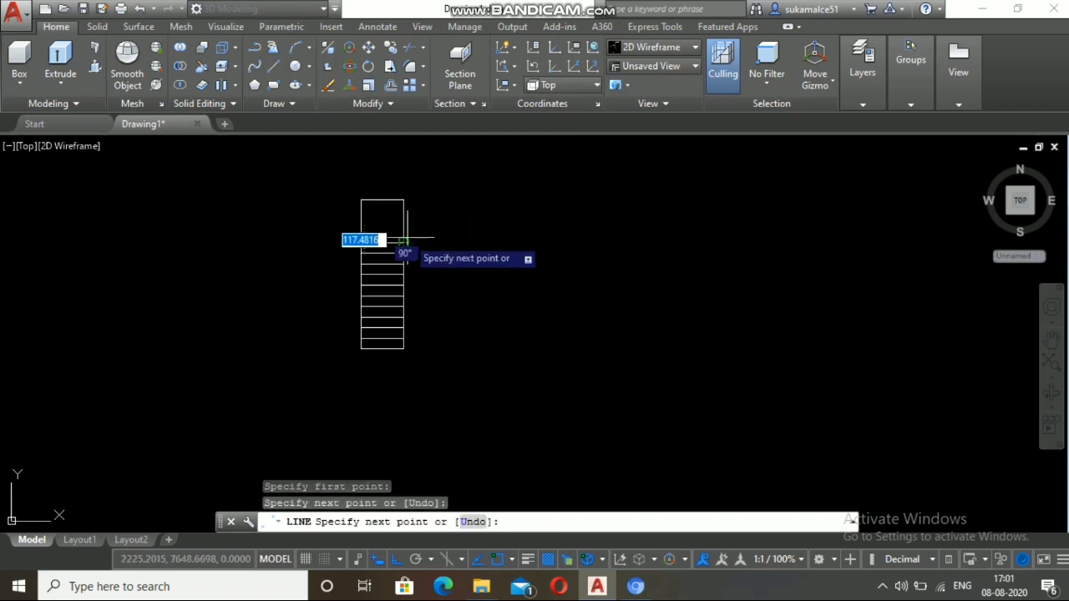
pyautogui.press('Escape')
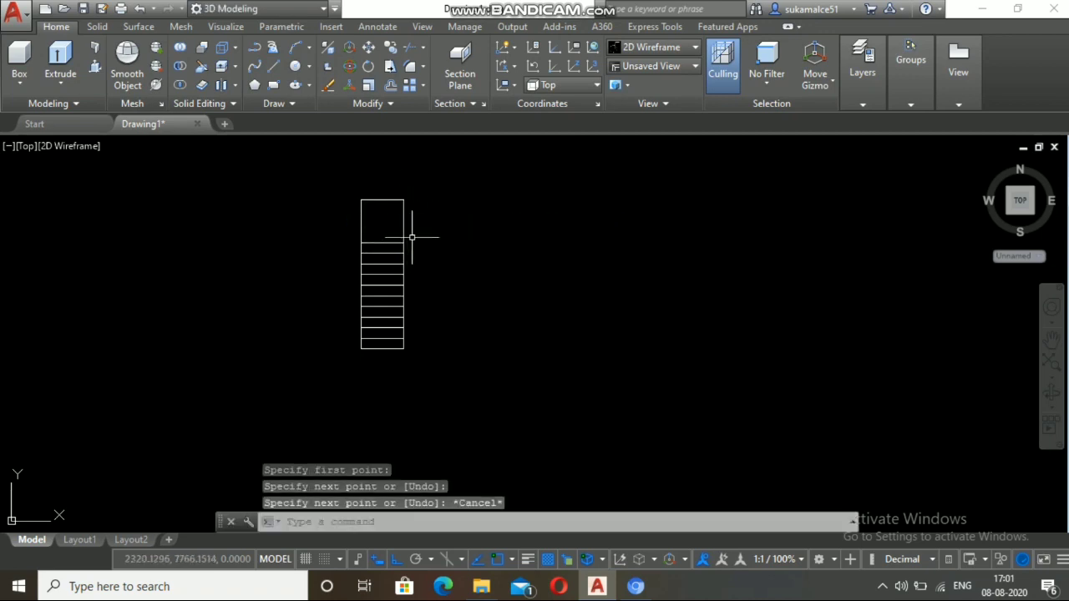
pyautogui.write('o')
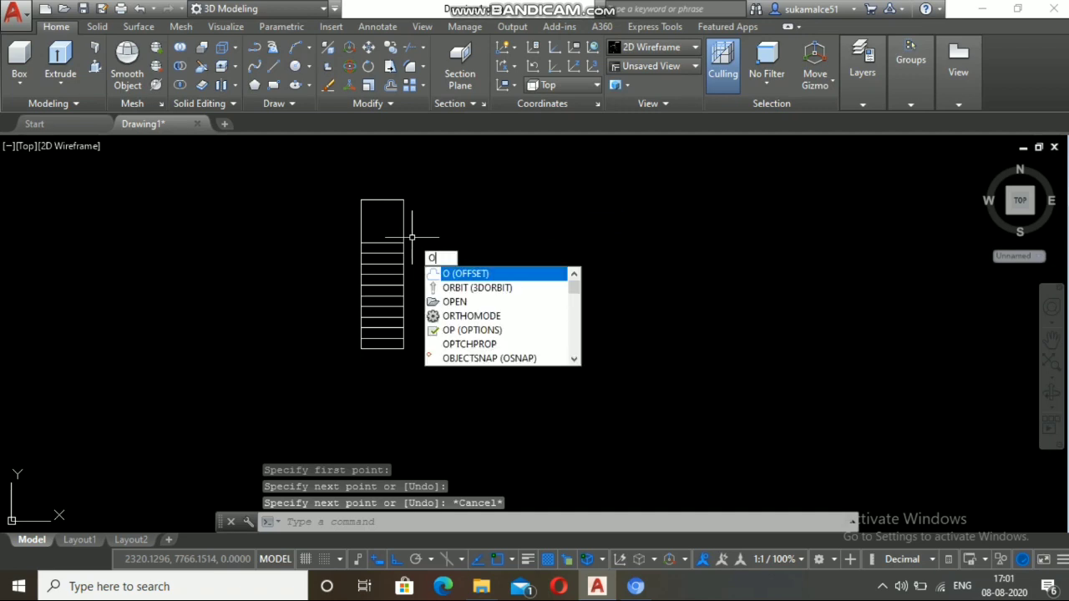
pyautogui.press('space')
pyautogui.write('25')
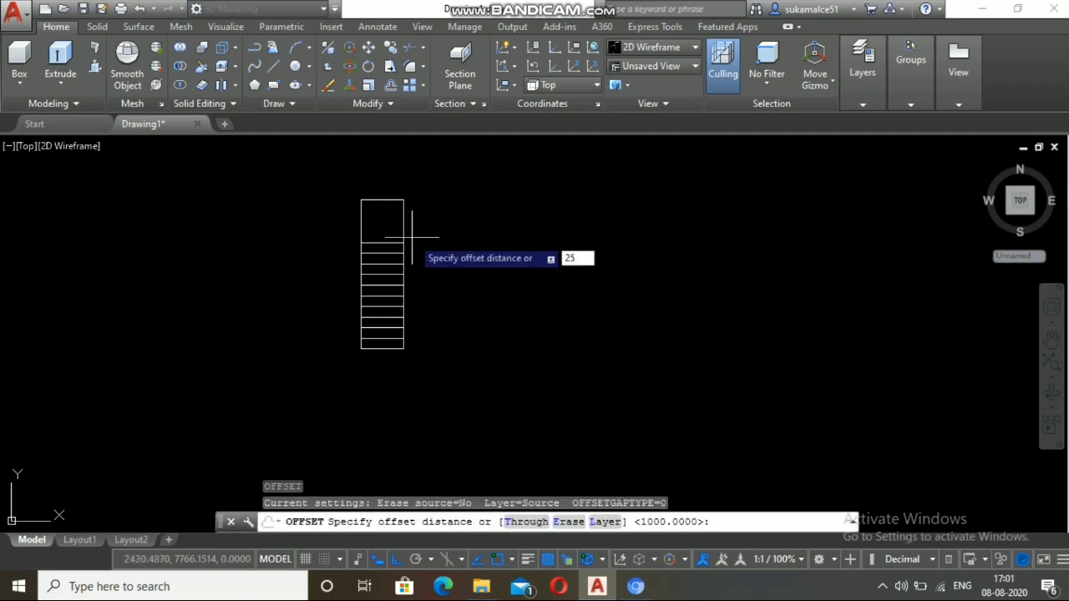
pyautogui.press('Escape')
# Step: Offset the landing's right edge to the right by 250 ten times in succession, each from the newest line, to lay out the second flight
pyautogui.write('o')
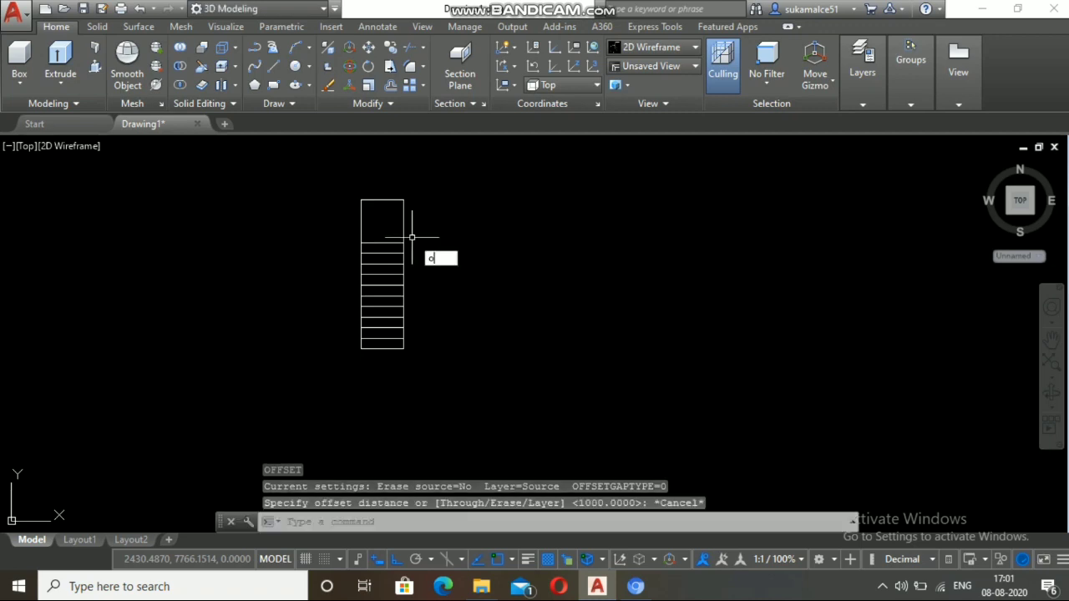
pyautogui.press('space')
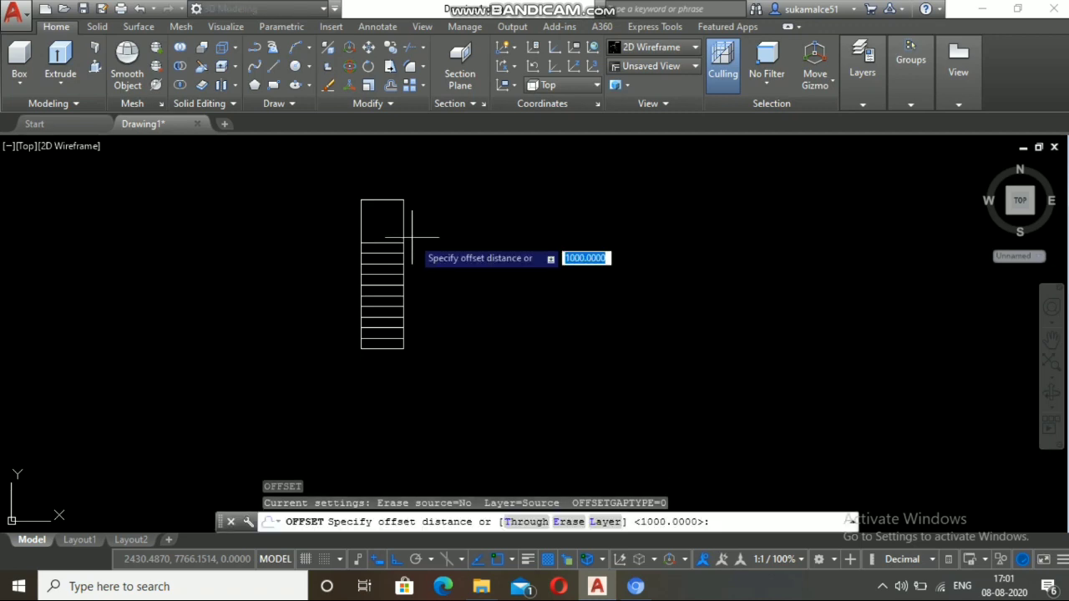
pyautogui.write('250')
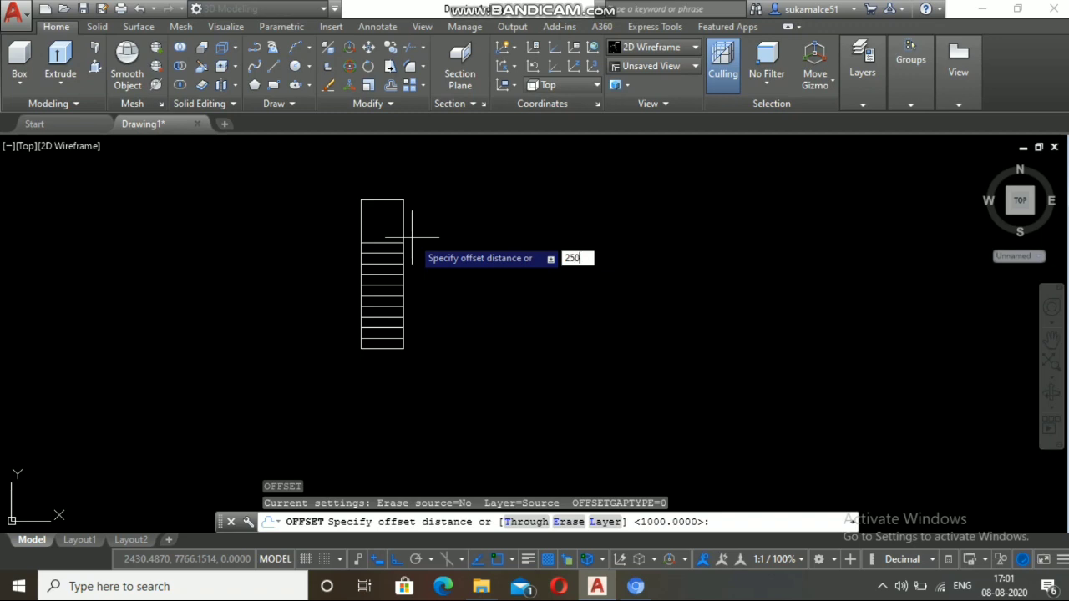
pyautogui.press('Return')
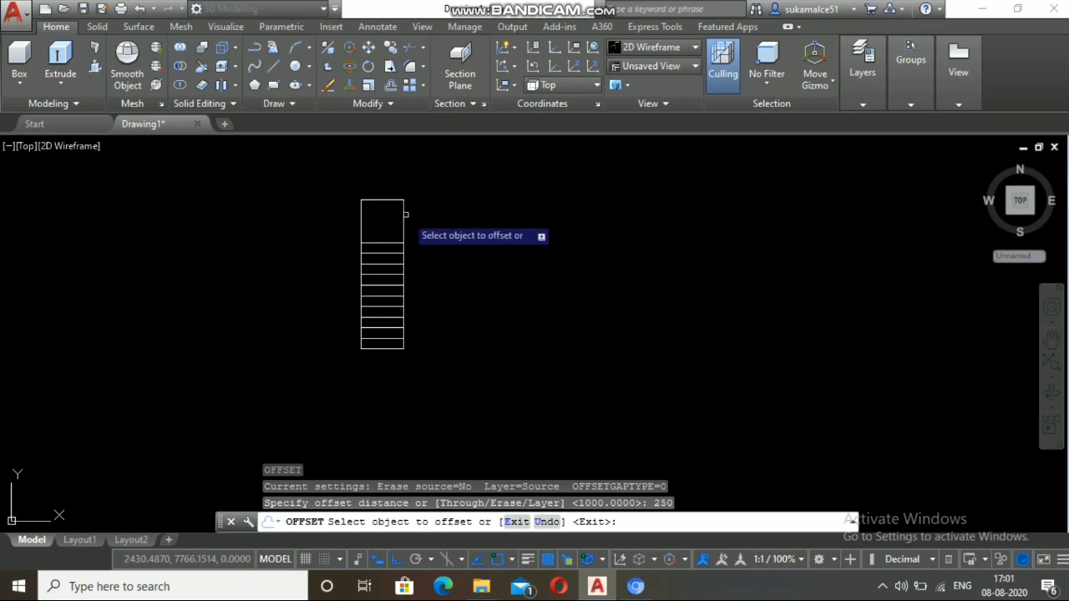
pyautogui.click(405, 215)
pyautogui.click(428, 220)
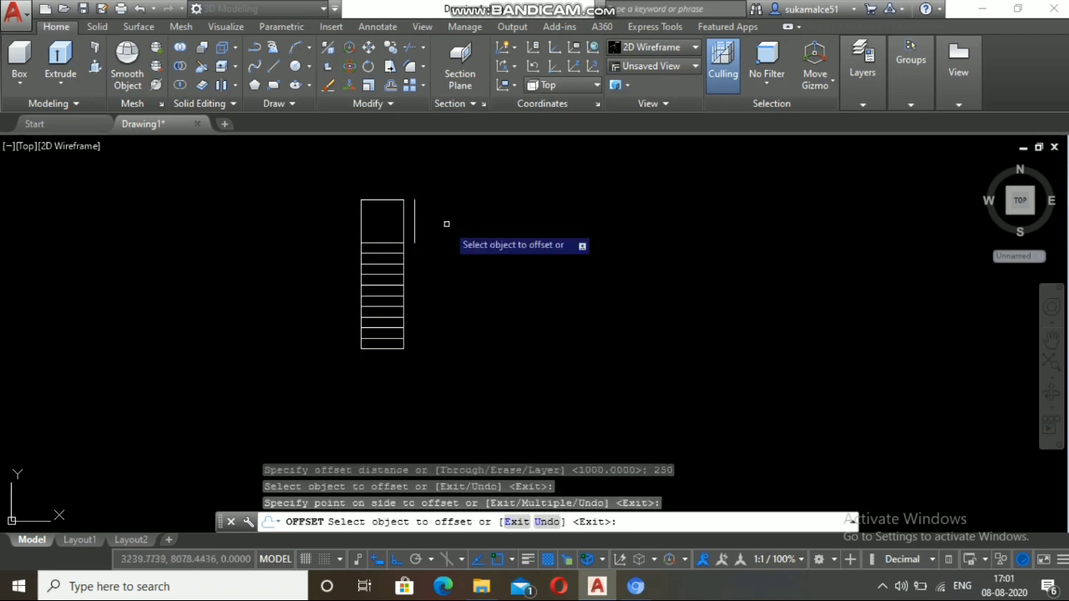
pyautogui.click(416, 221)
pyautogui.click(427, 220)
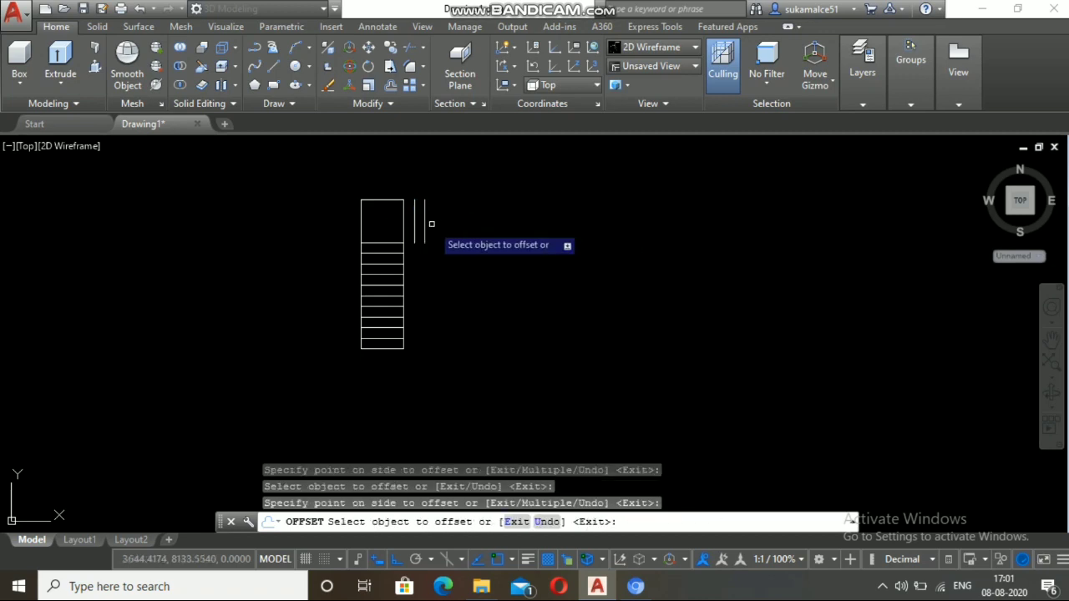
pyautogui.click(420, 215)
pyautogui.click(424, 215)
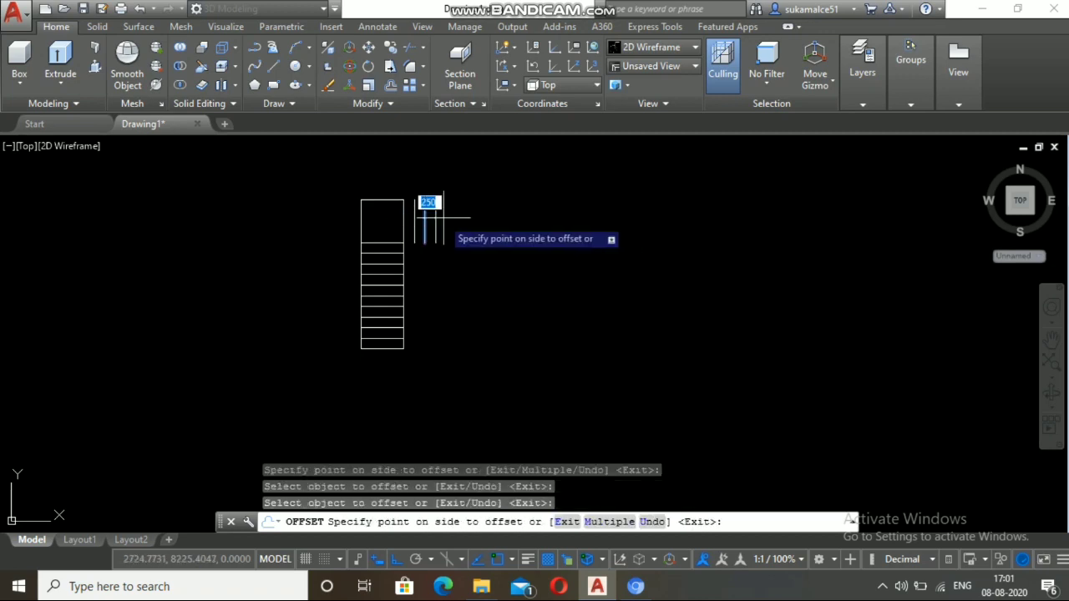
pyautogui.click(441, 218)
pyautogui.click(435, 217)
pyautogui.click(455, 221)
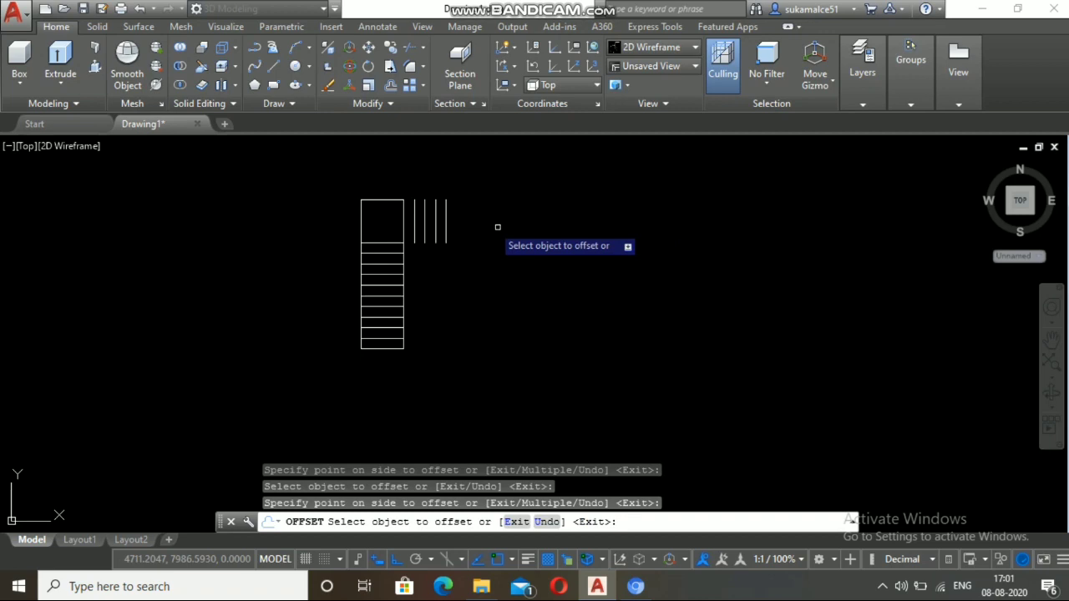
pyautogui.click(447, 219)
pyautogui.click(457, 213)
pyautogui.click(457, 210)
pyautogui.click(475, 207)
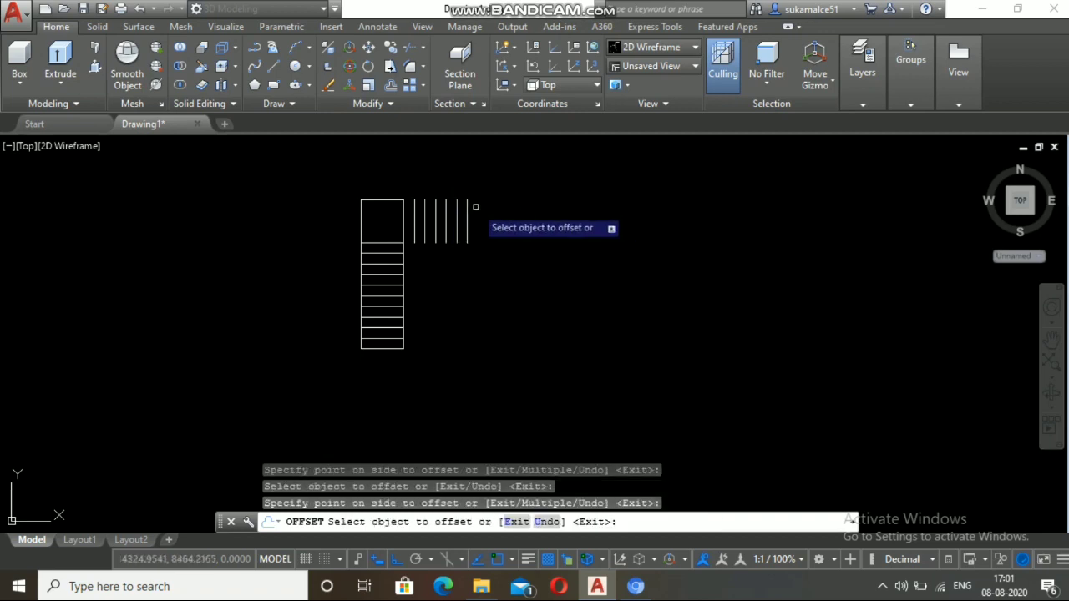
pyautogui.click(465, 206)
pyautogui.click(467, 205)
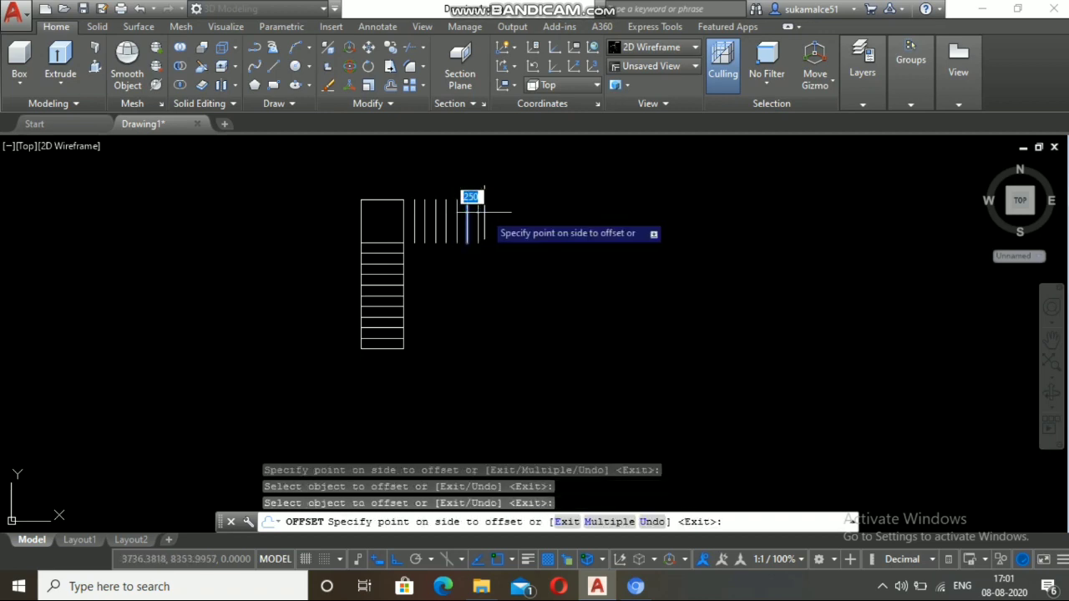
pyautogui.click(473, 213)
pyautogui.click(478, 213)
pyautogui.click(485, 213)
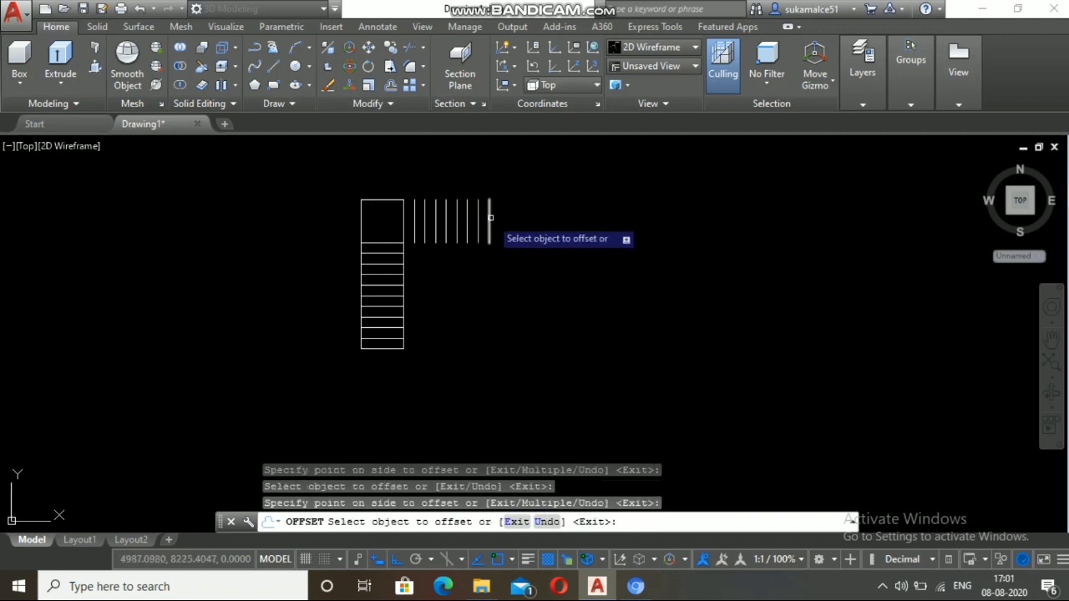
pyautogui.click(490, 209)
pyautogui.click(503, 217)
pyautogui.click(500, 206)
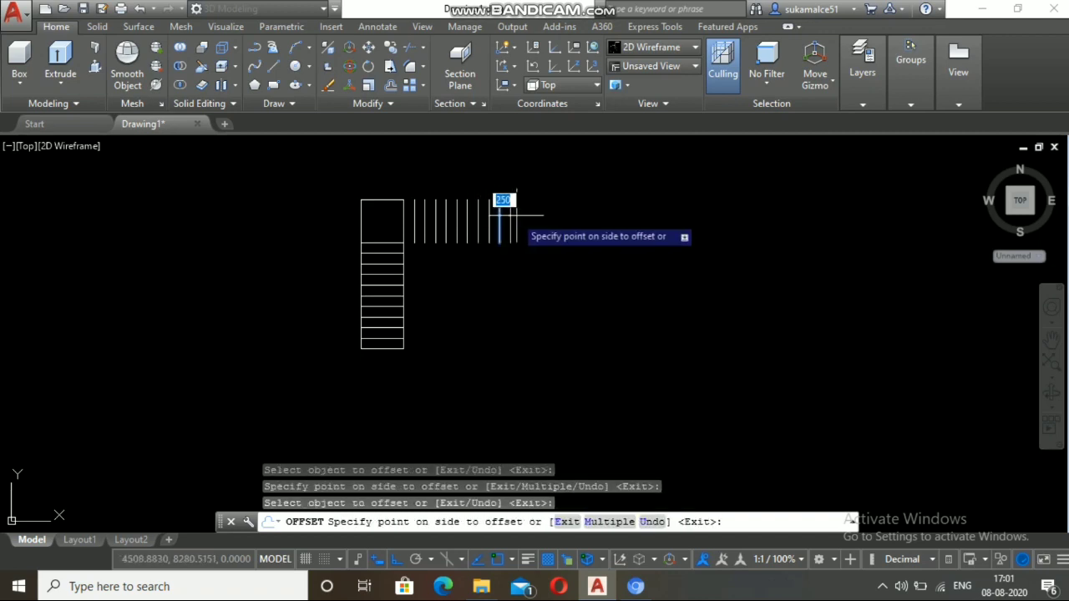
pyautogui.click(519, 216)
pyautogui.press('Escape')
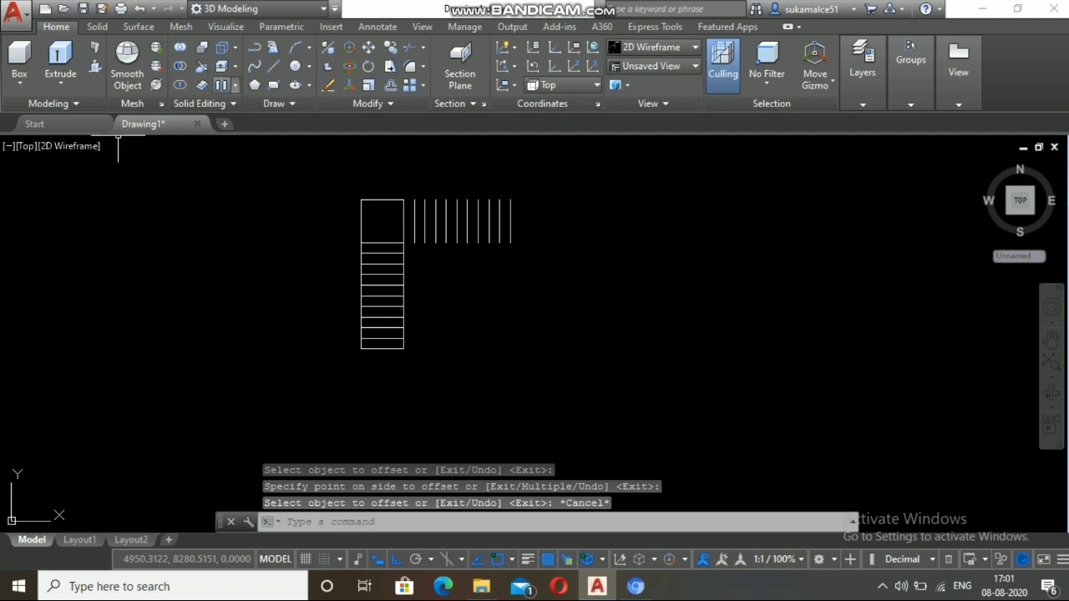
# Step: Draw horizontal lines along the upper and lower ends of the second flight's treads, from the landing corners to the last tread line
pyautogui.click(274, 66)
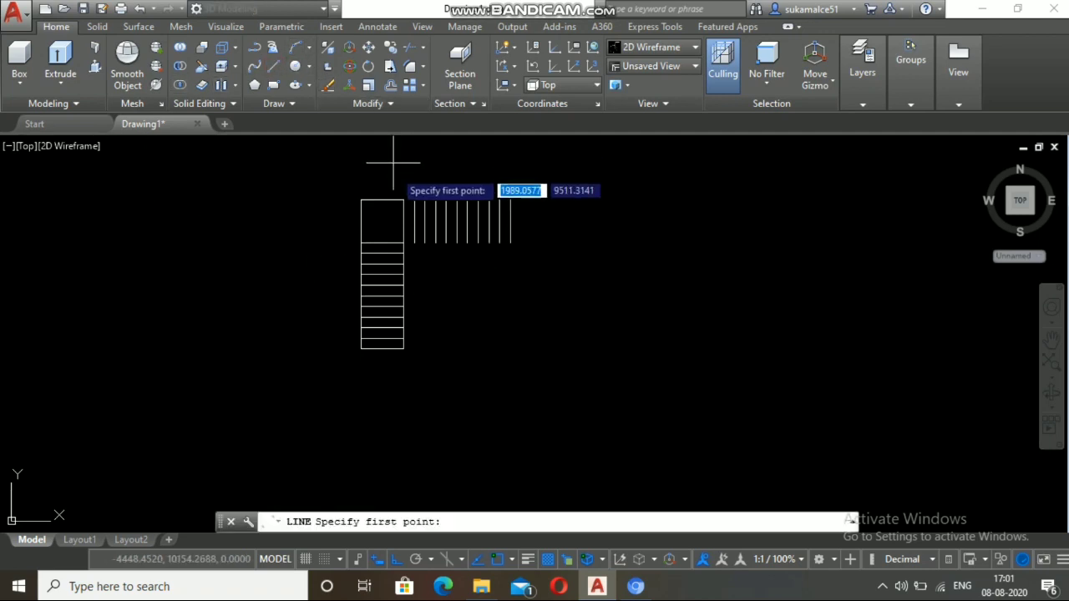
pyautogui.click(403, 201)
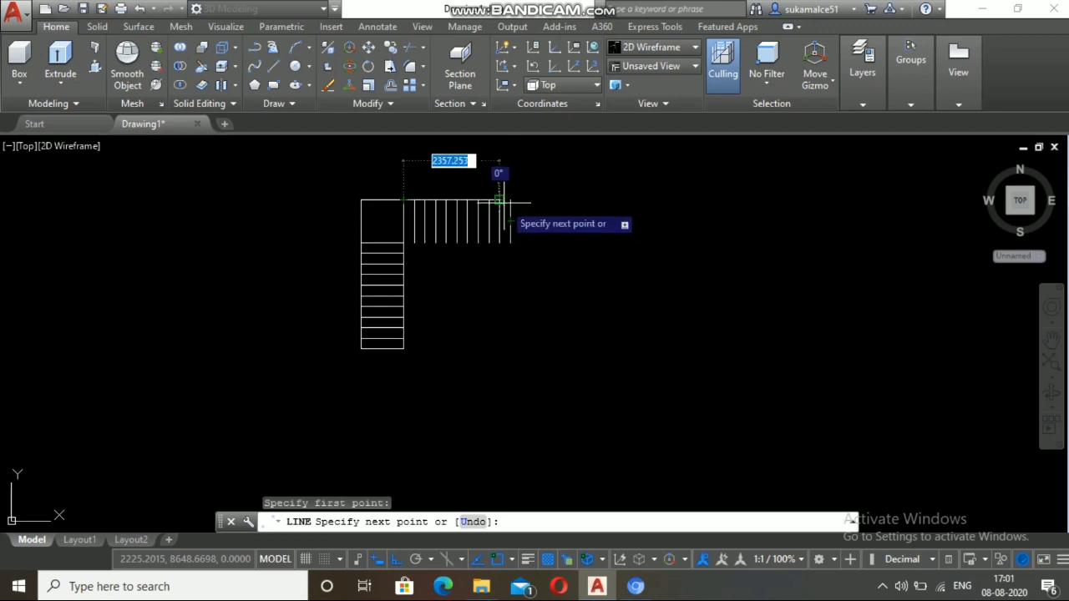
pyautogui.click(510, 200)
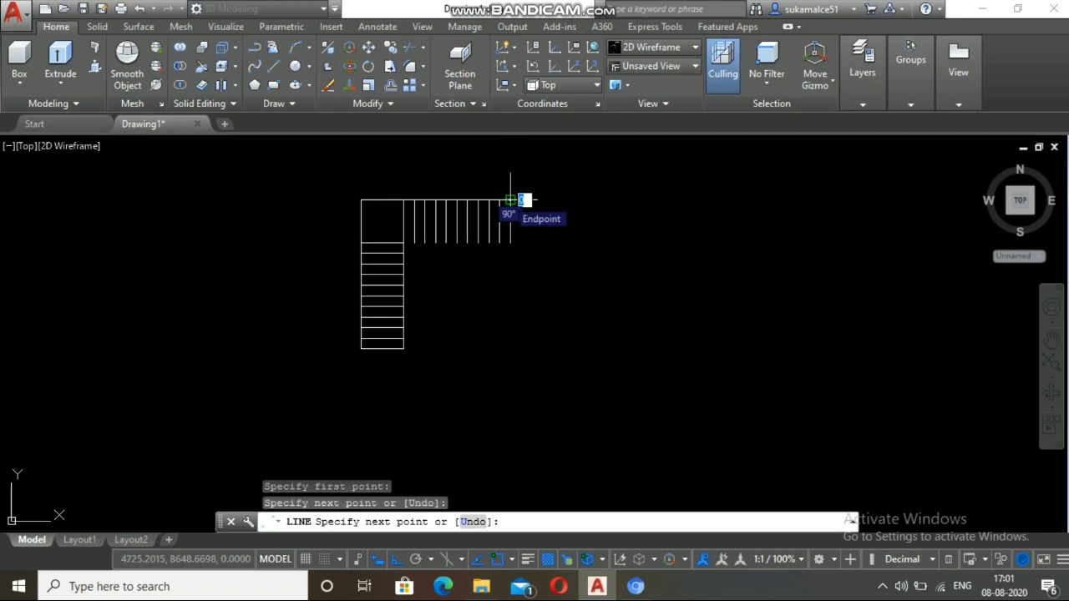
pyautogui.press('Escape')
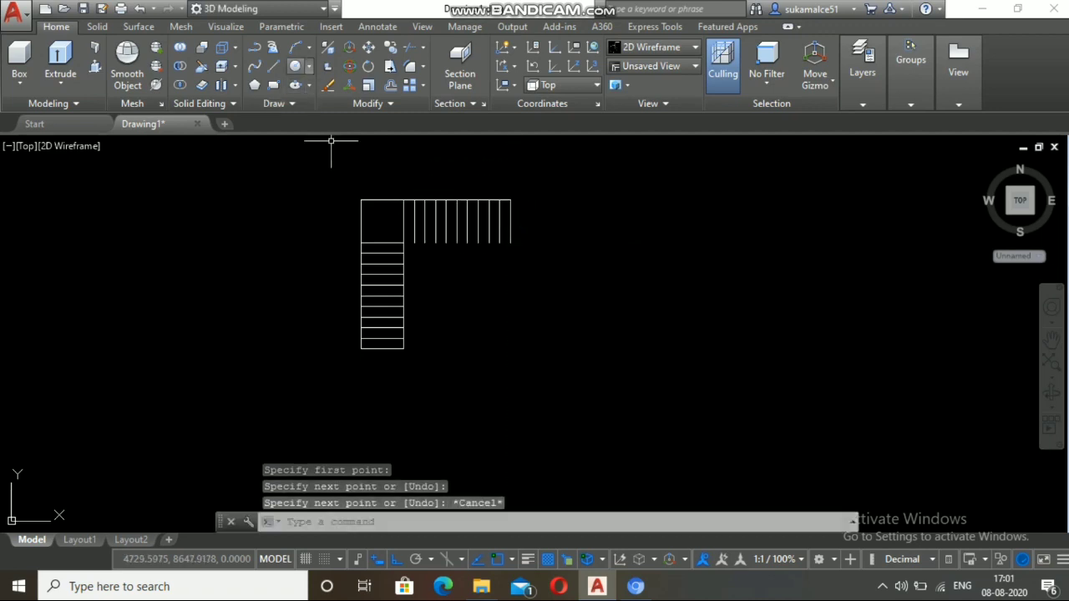
pyautogui.click(273, 66)
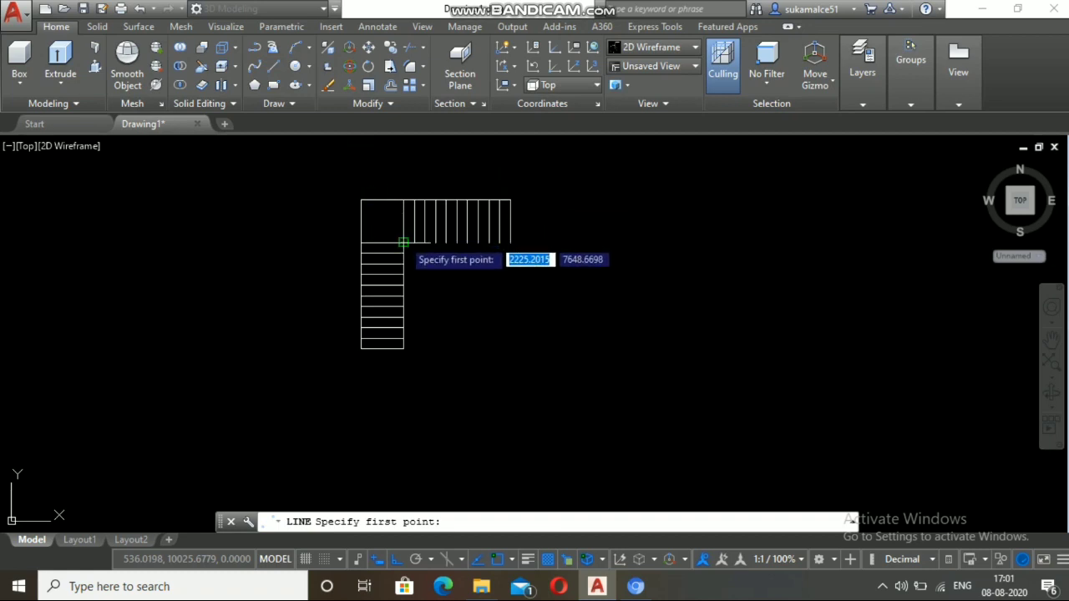
pyautogui.click(404, 242)
pyautogui.click(510, 242)
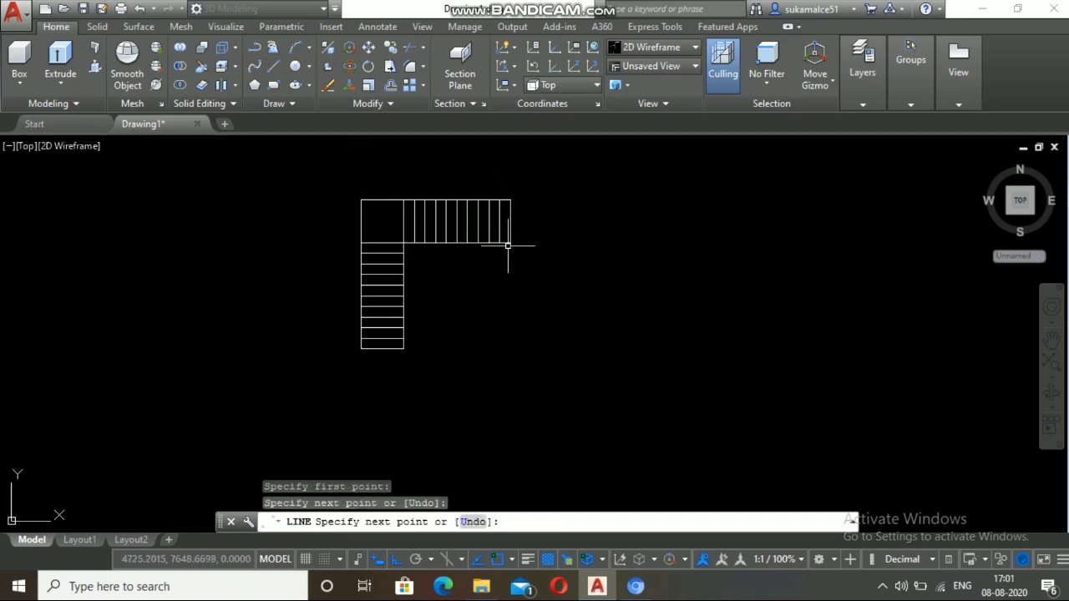
pyautogui.press('Escape')
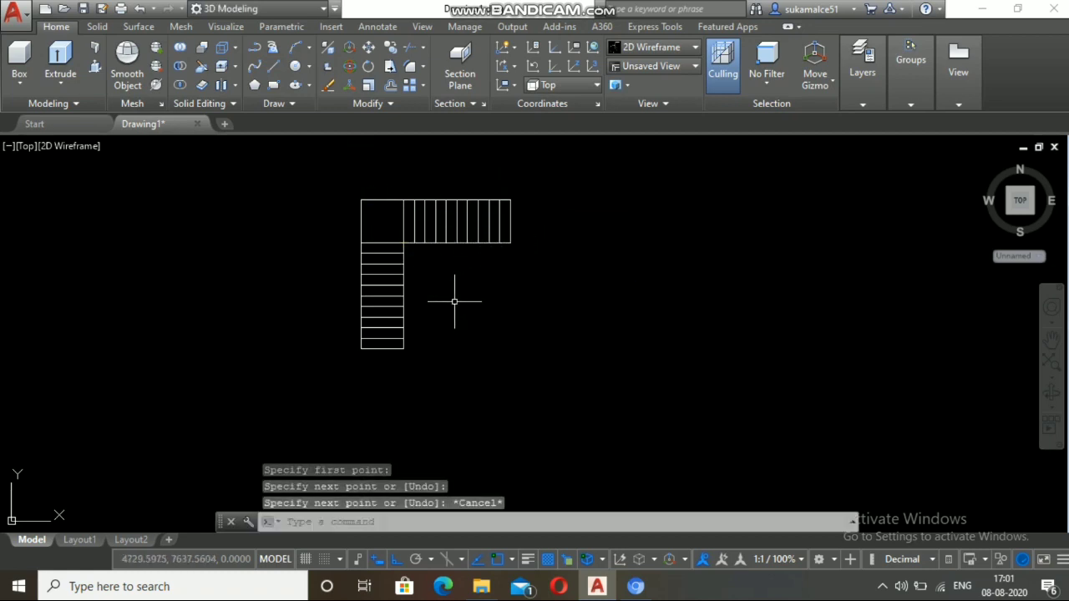
pyautogui.scroll(-2, 403, 242)
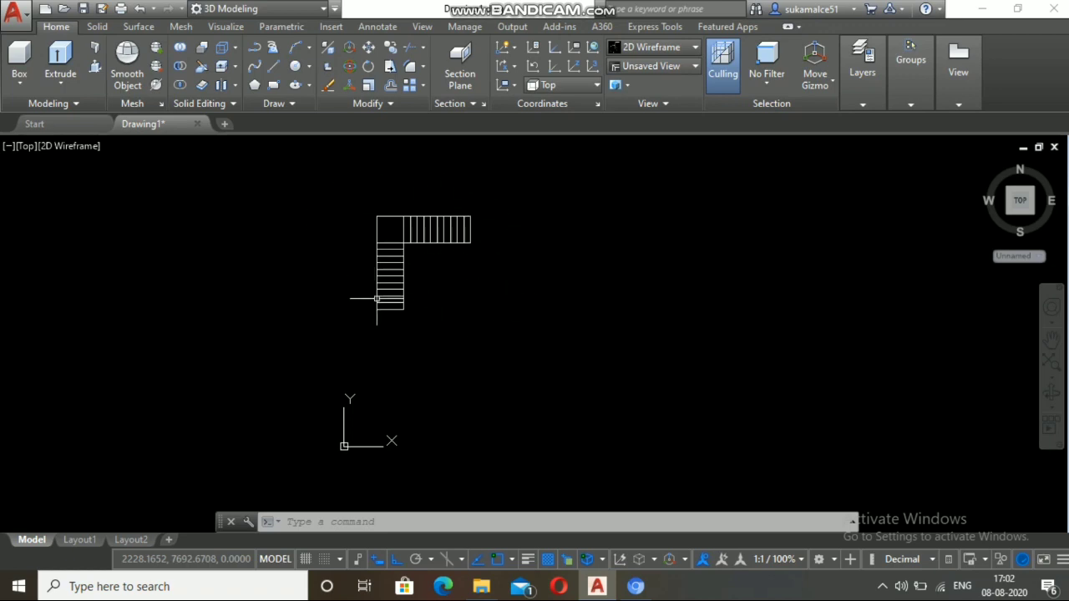
pyautogui.scroll(-2, 426, 288)
pyautogui.scroll(2, 441, 298)
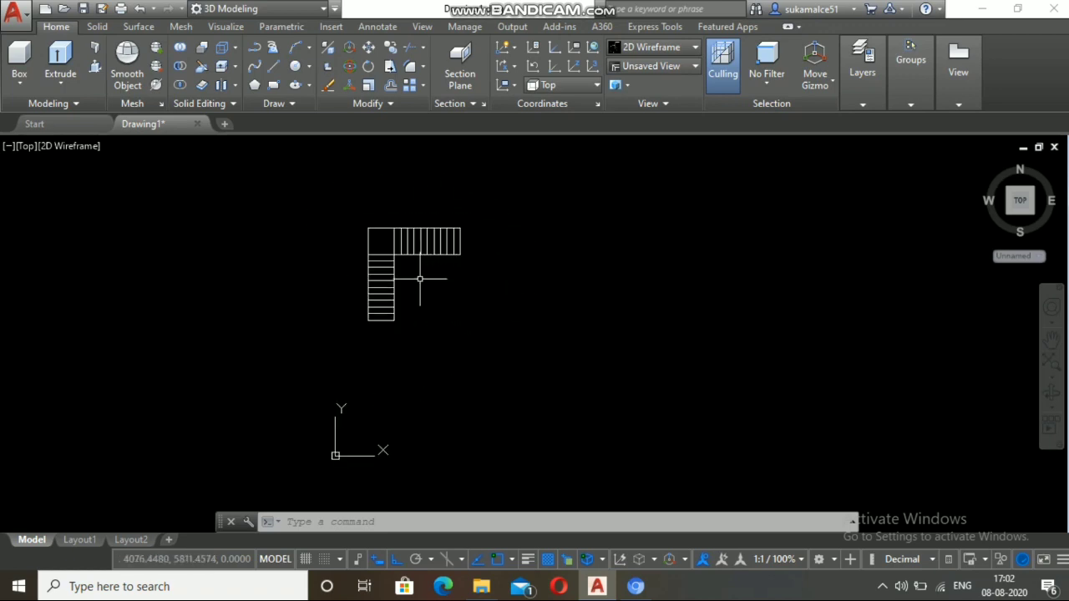
# Step: Switch the stair plan from the top view to the SW Isometric view
pyautogui.scroll(2, 422, 282)
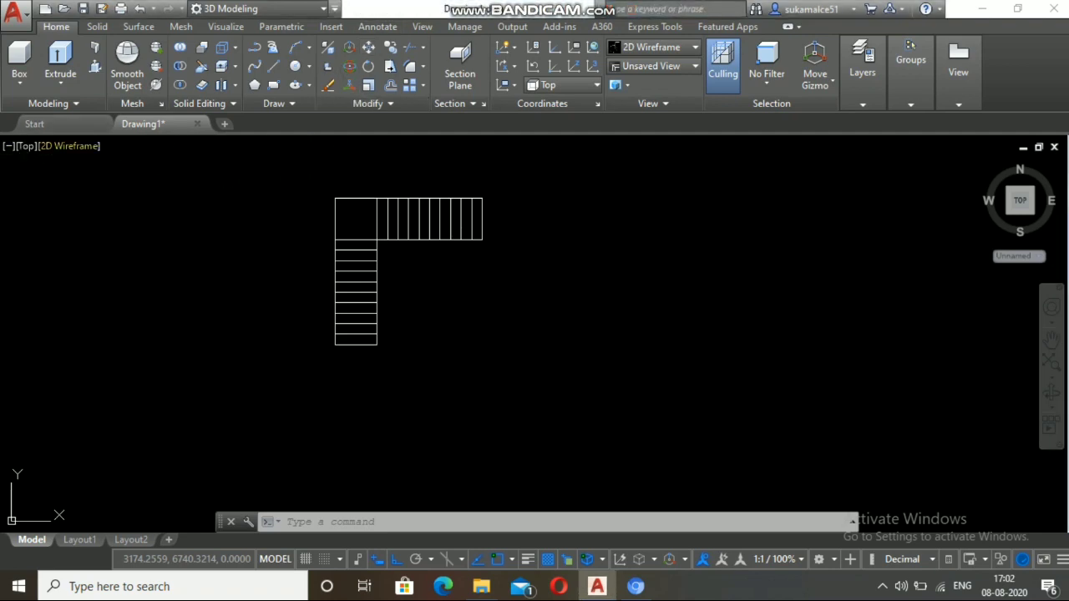
pyautogui.click(26, 146)
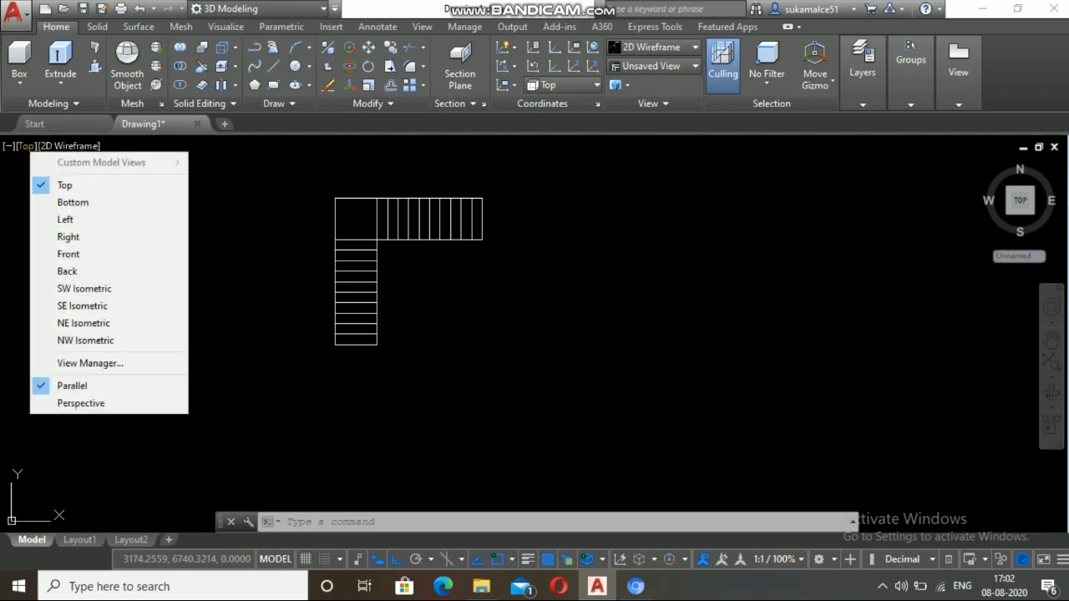
pyautogui.click(114, 290)
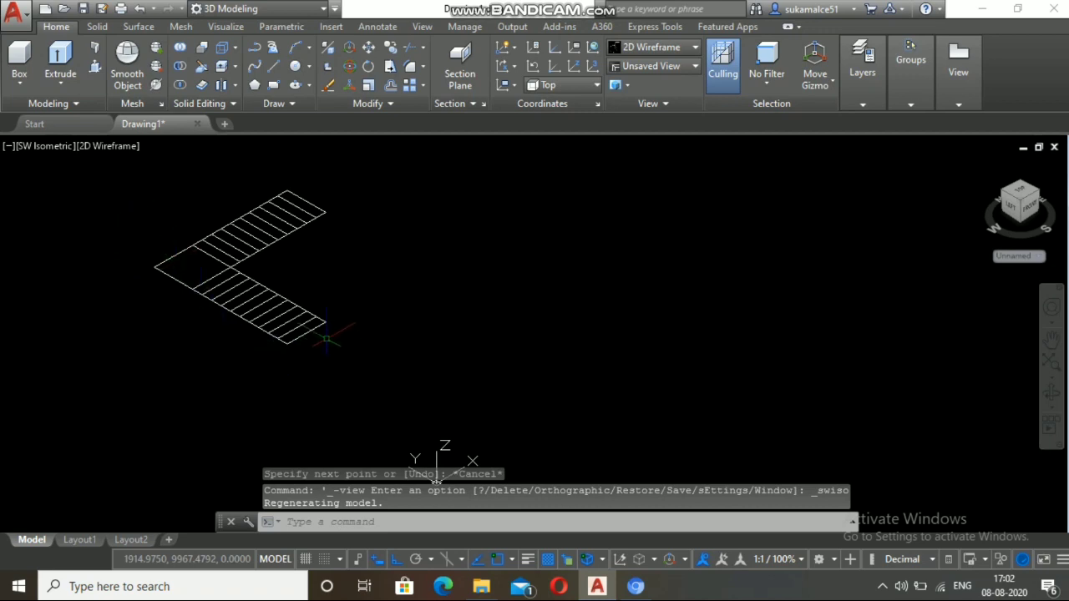
pyautogui.scroll(2, 313, 325)
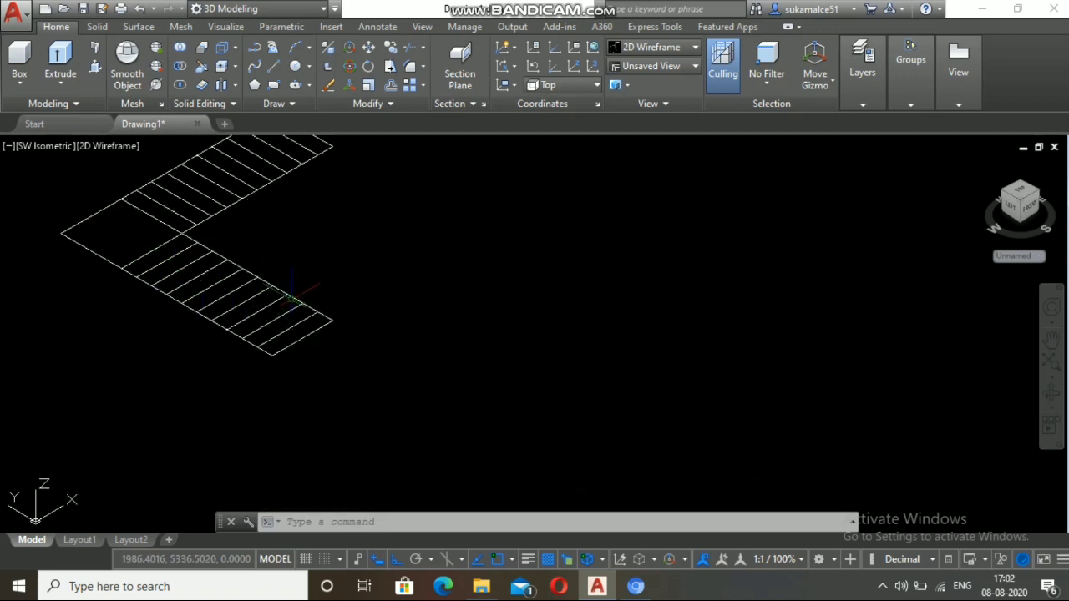
pyautogui.scroll(-2, 316, 345)
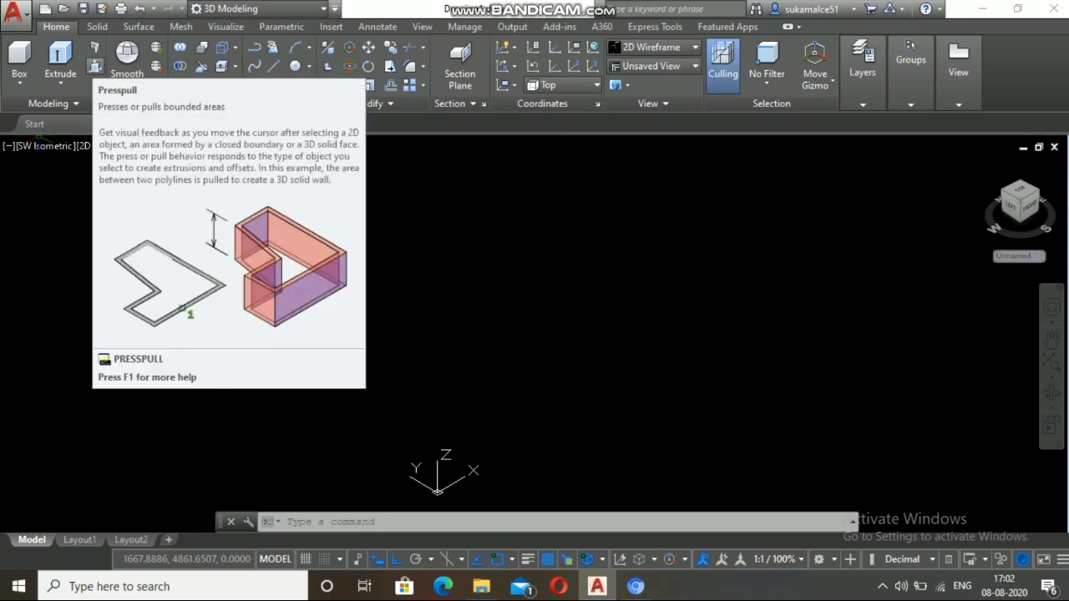
# Step: Presspull the lowest tread area of the first flight, at its free end, up to a height of 125
pyautogui.click(94, 66)
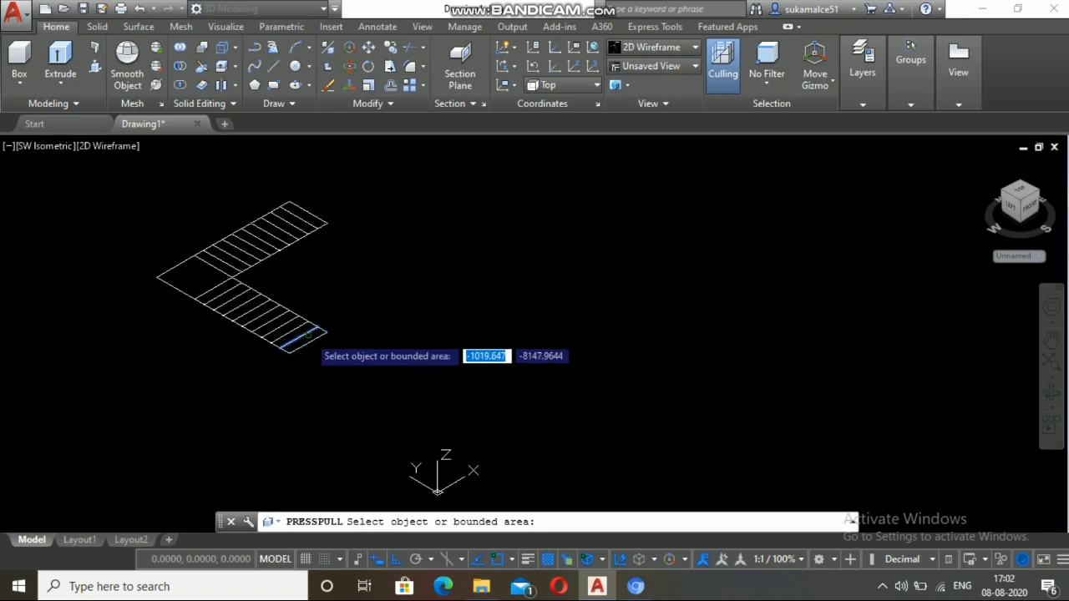
pyautogui.scroll(5, 308, 338)
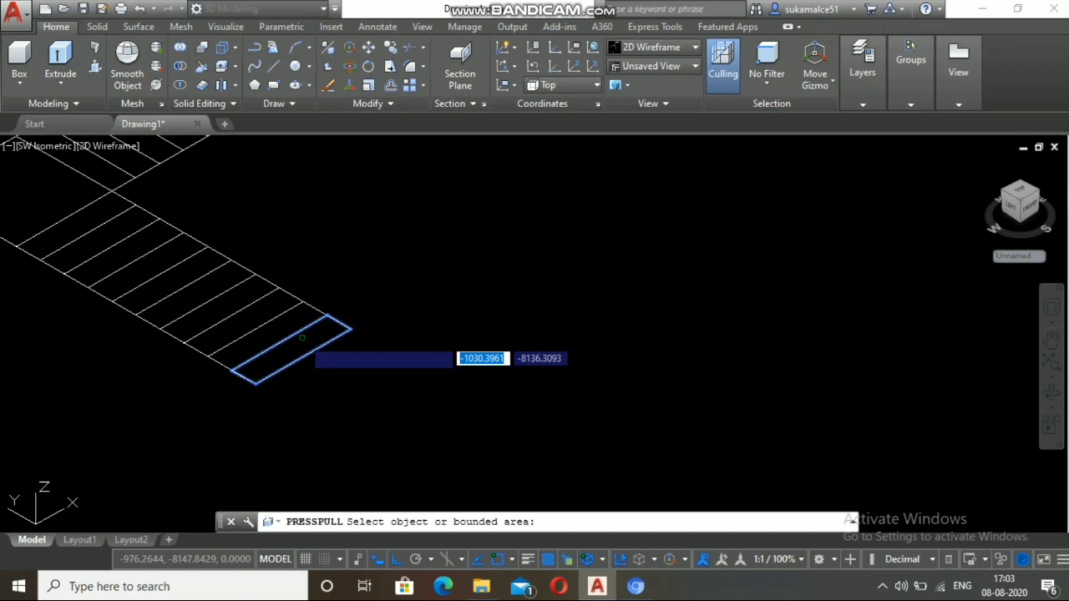
pyautogui.scroll(3, 302, 338)
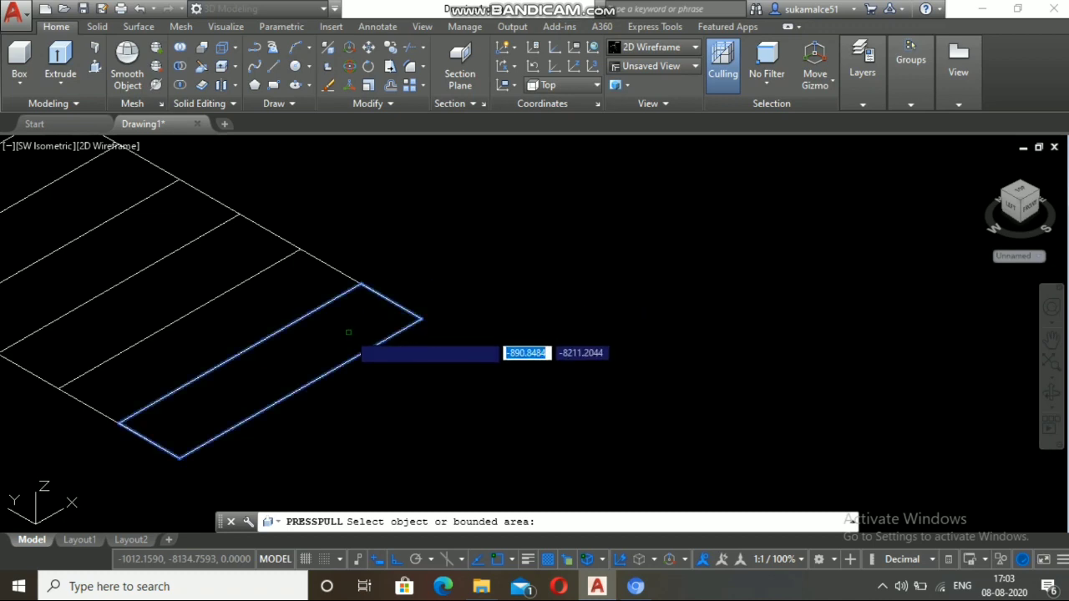
pyautogui.scroll(-4, 310, 334)
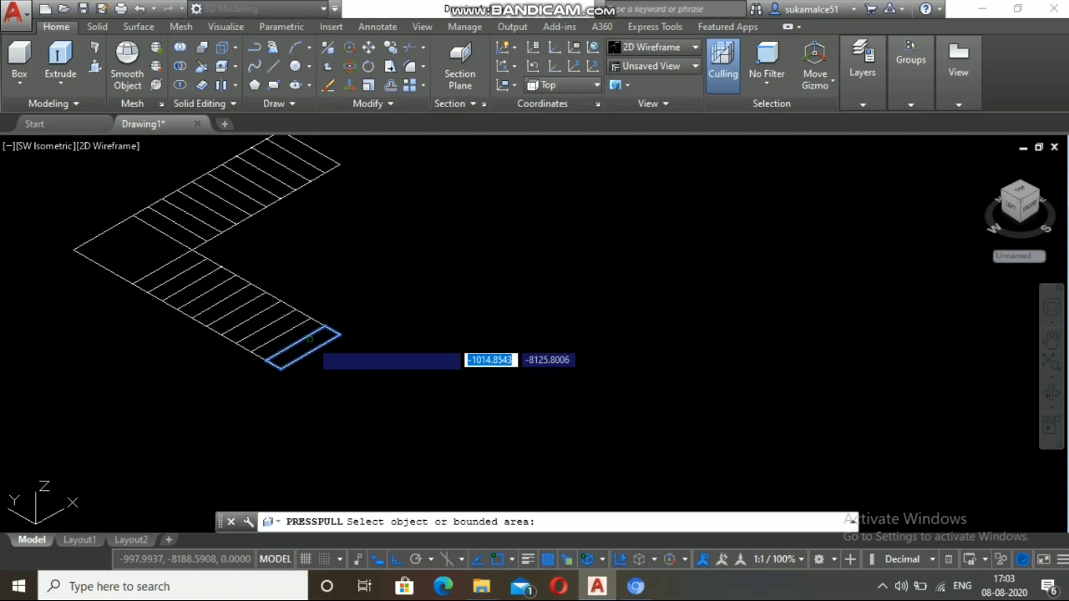
pyautogui.click(310, 339)
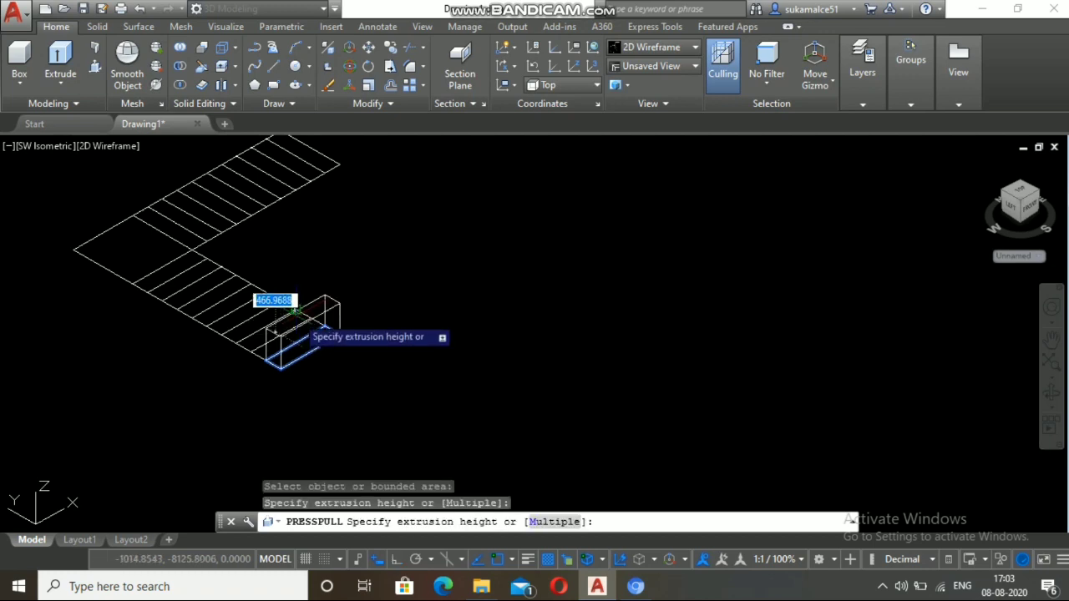
pyautogui.write('125')
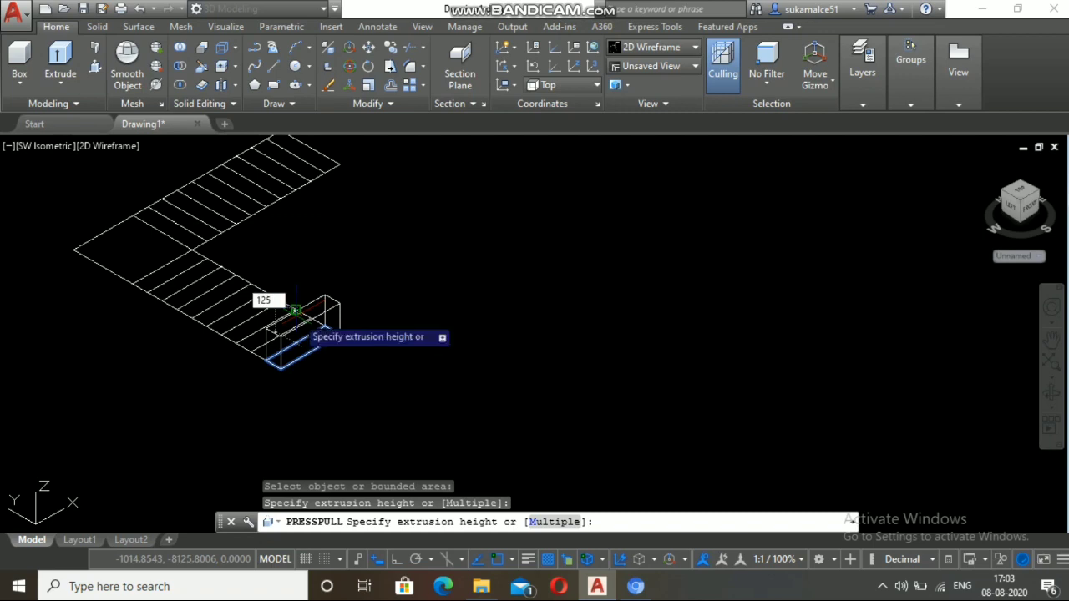
pyautogui.press('Return')
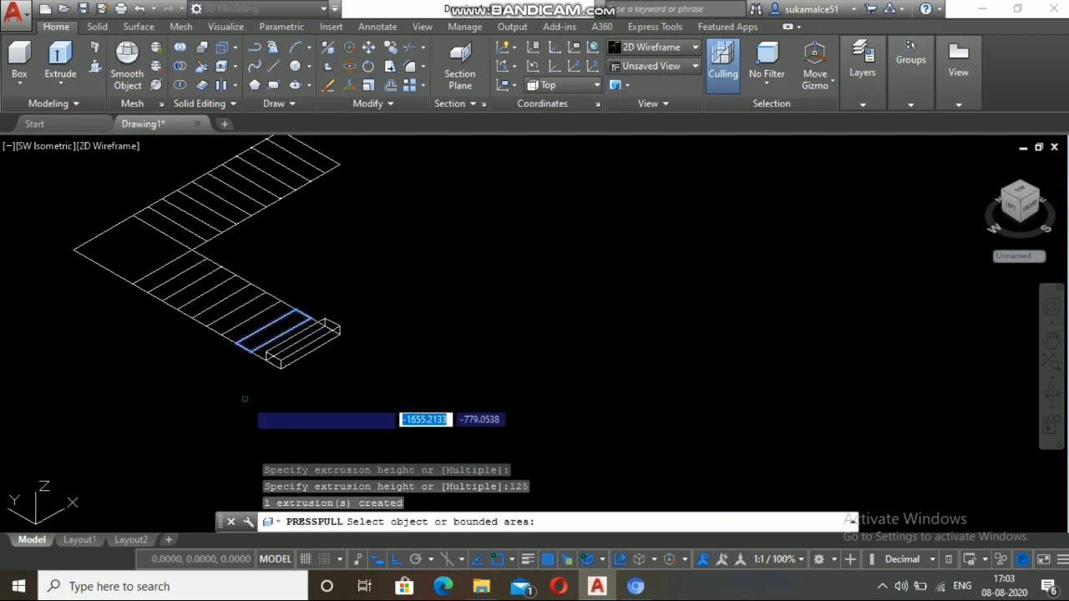
# Step: Presspull the second tread area of the first flight up to a height of 250
pyautogui.scroll(4, 245, 367)
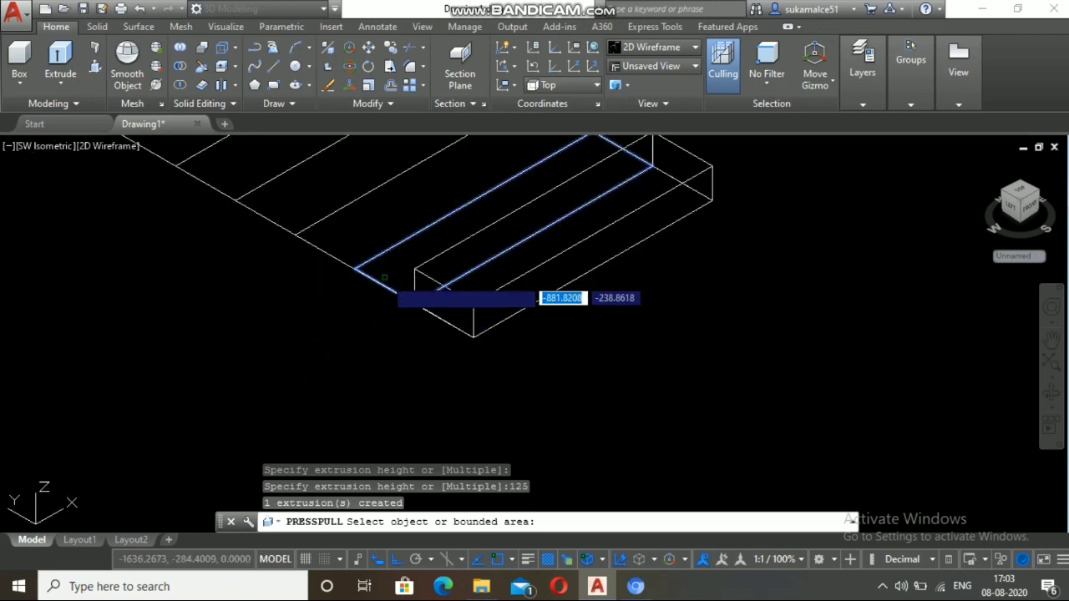
pyautogui.scroll(-2, 384, 277)
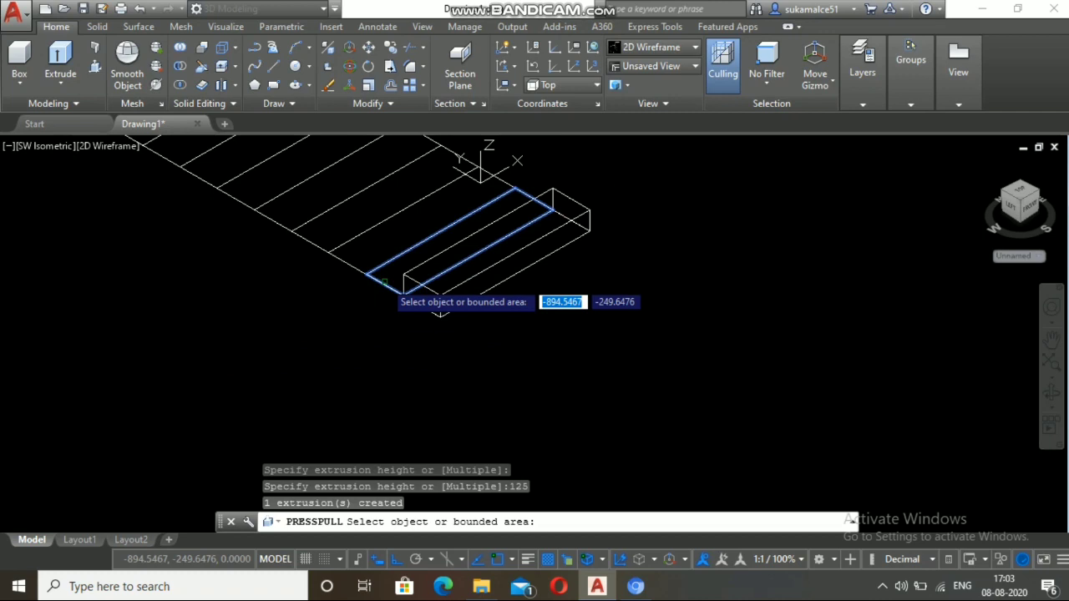
pyautogui.scroll(-1, 385, 282)
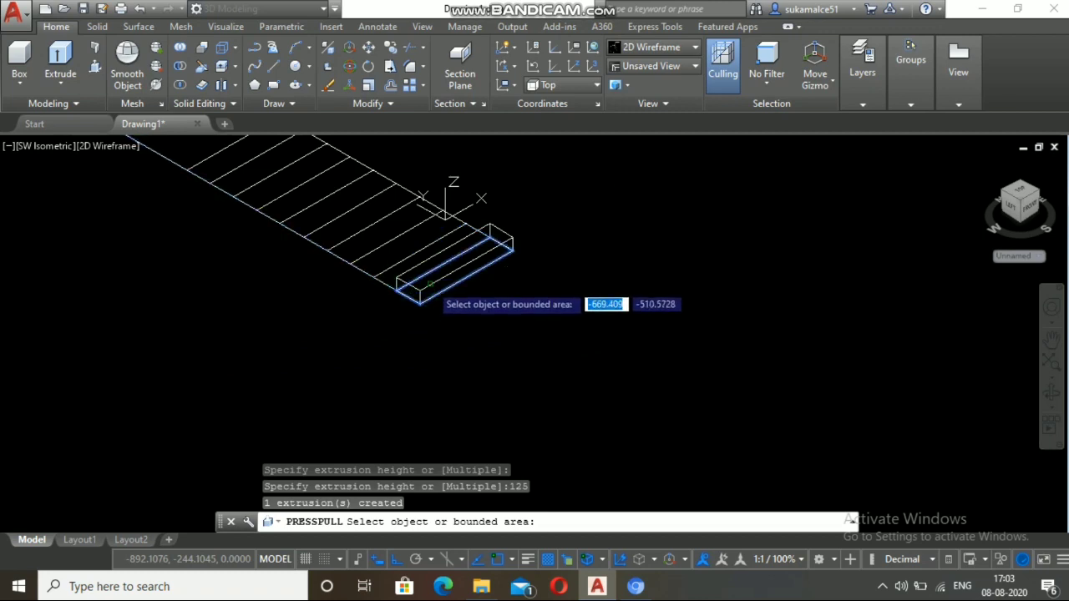
pyautogui.click(402, 288)
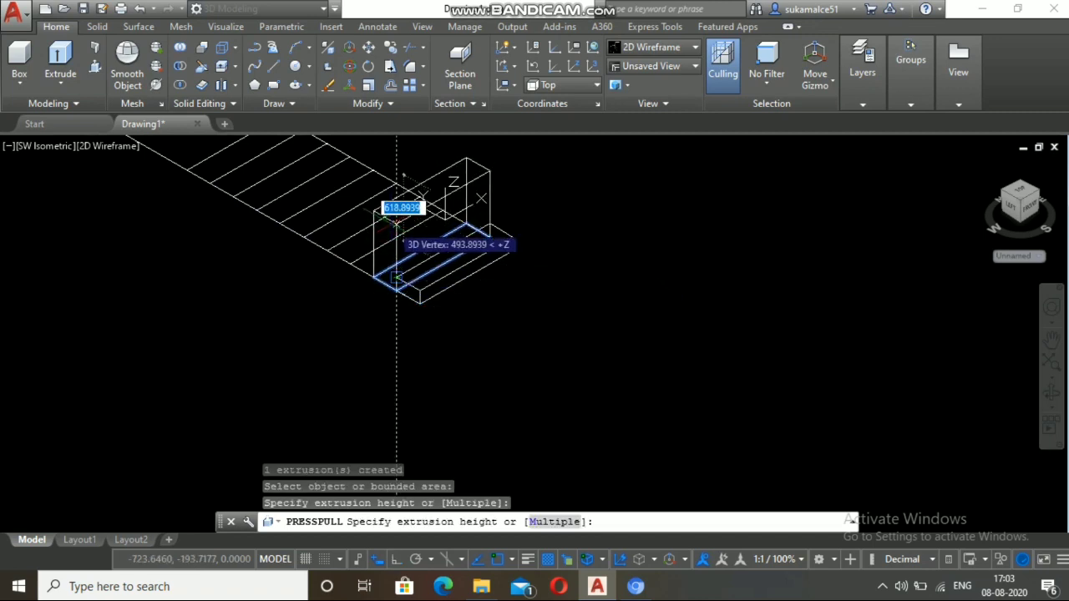
pyautogui.write('250')
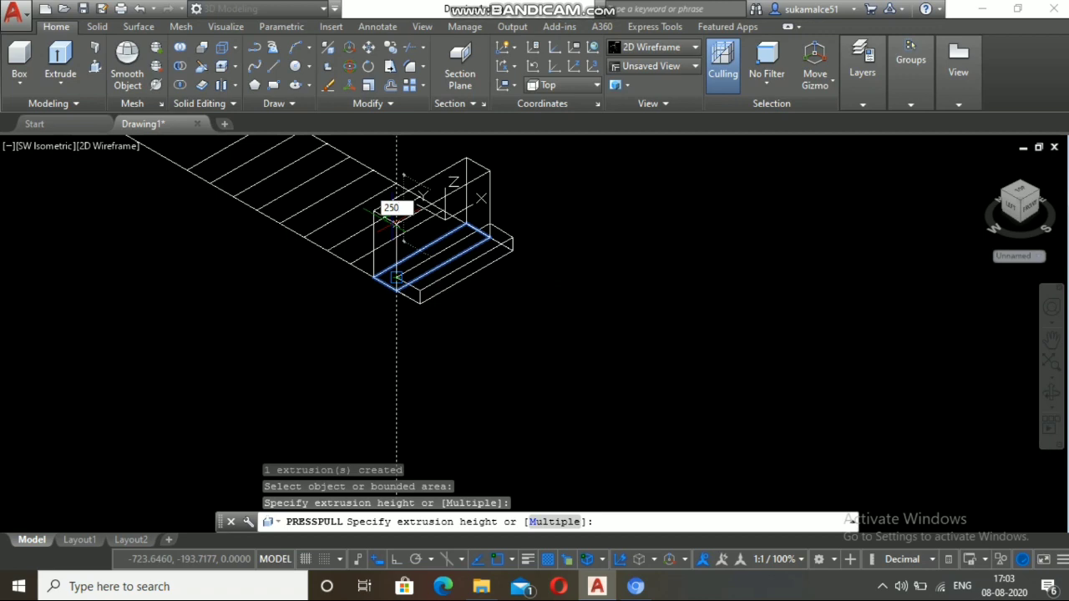
pyautogui.press('Return')
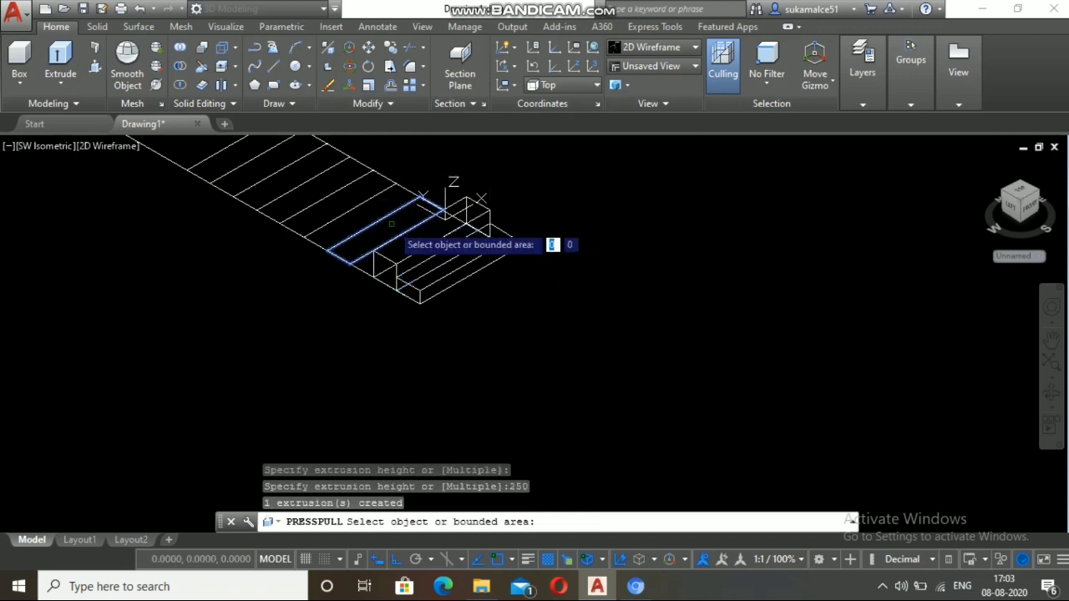
# Step: Presspull the third tread area of the first flight up to a height of 375
pyautogui.scroll(4, 367, 240)
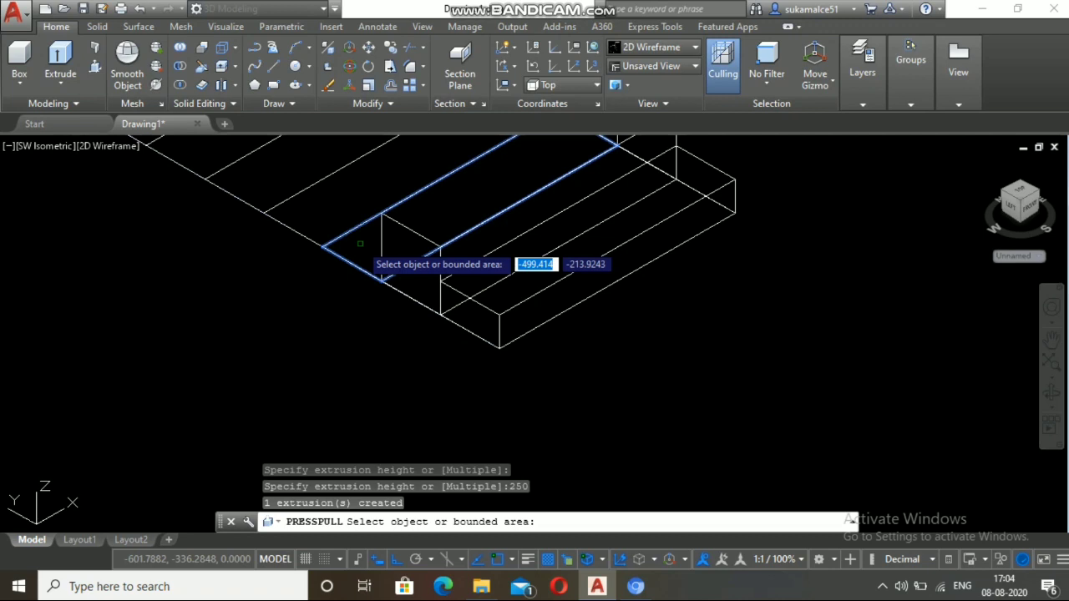
pyautogui.click(360, 244)
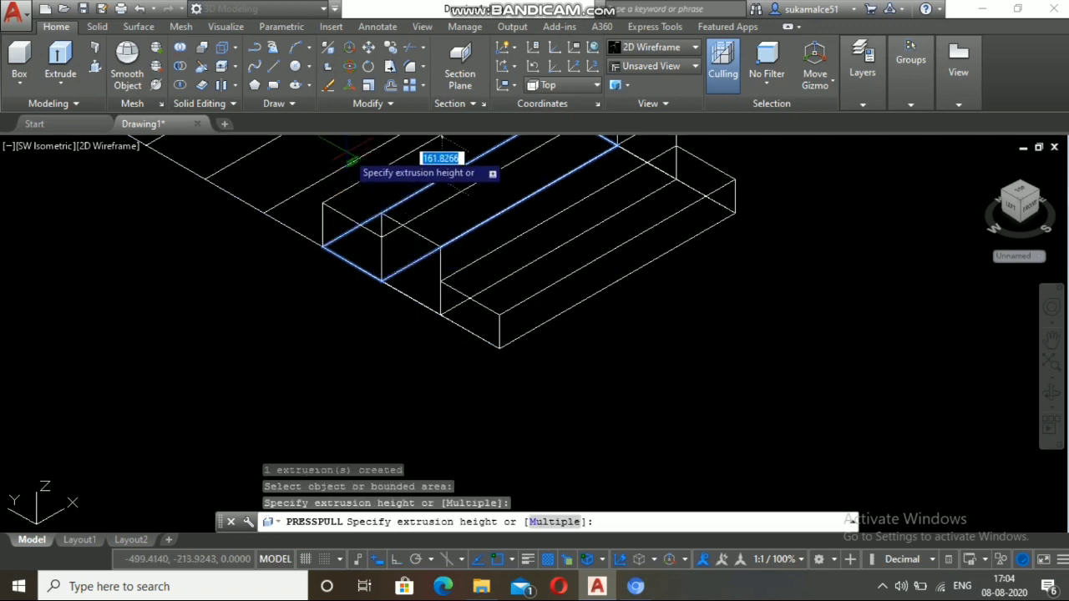
pyautogui.write('3')
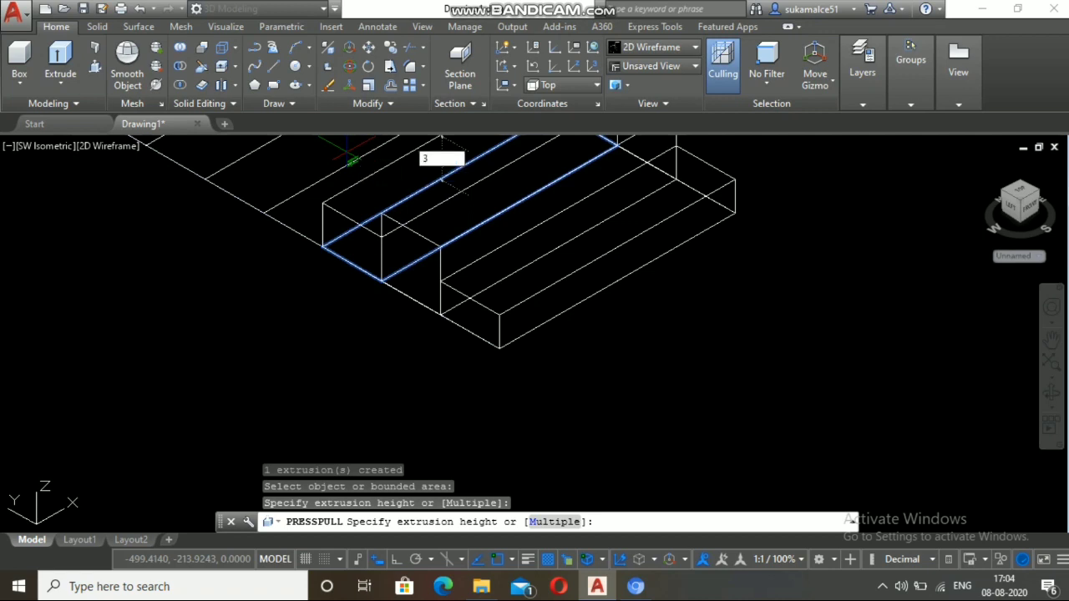
pyautogui.write('75')
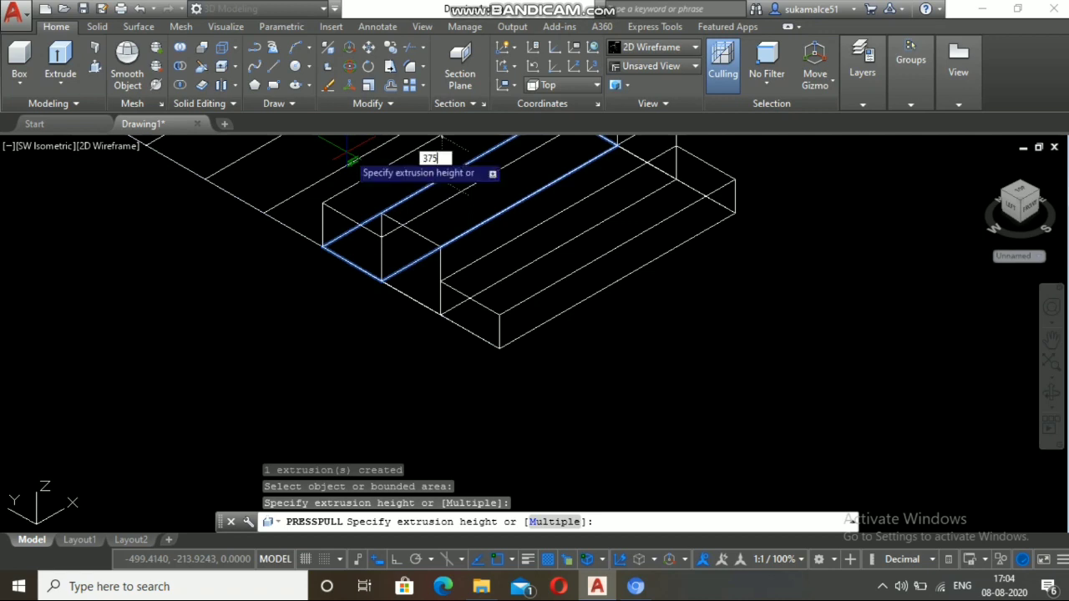
pyautogui.press('Return')
# Step: Presspull the fourth tread area of the first flight up to a height of 500
pyautogui.scroll(-2, 376, 226)
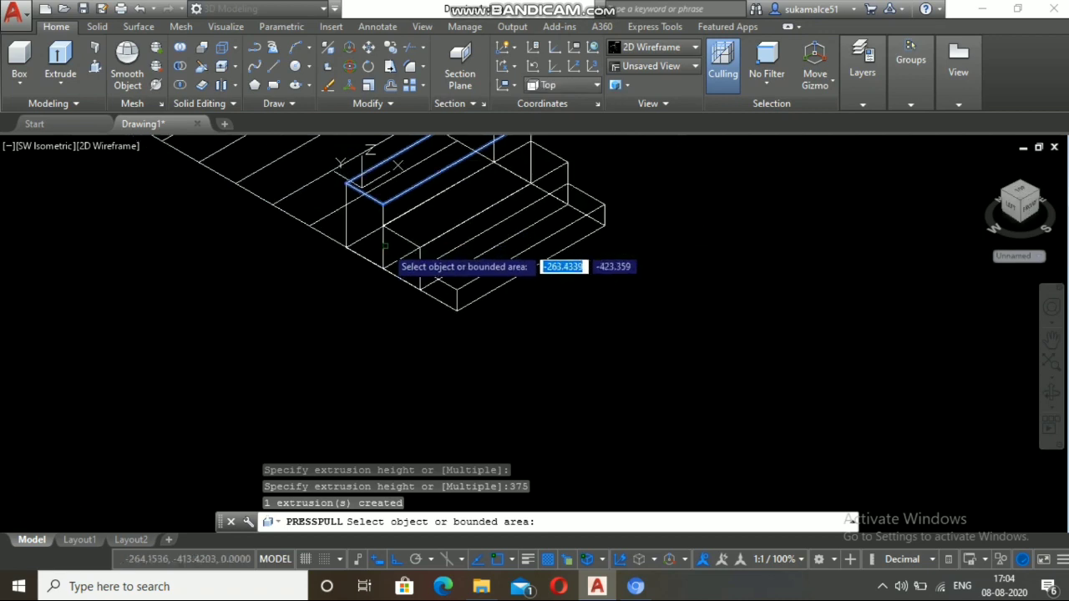
pyautogui.scroll(-2, 380, 247)
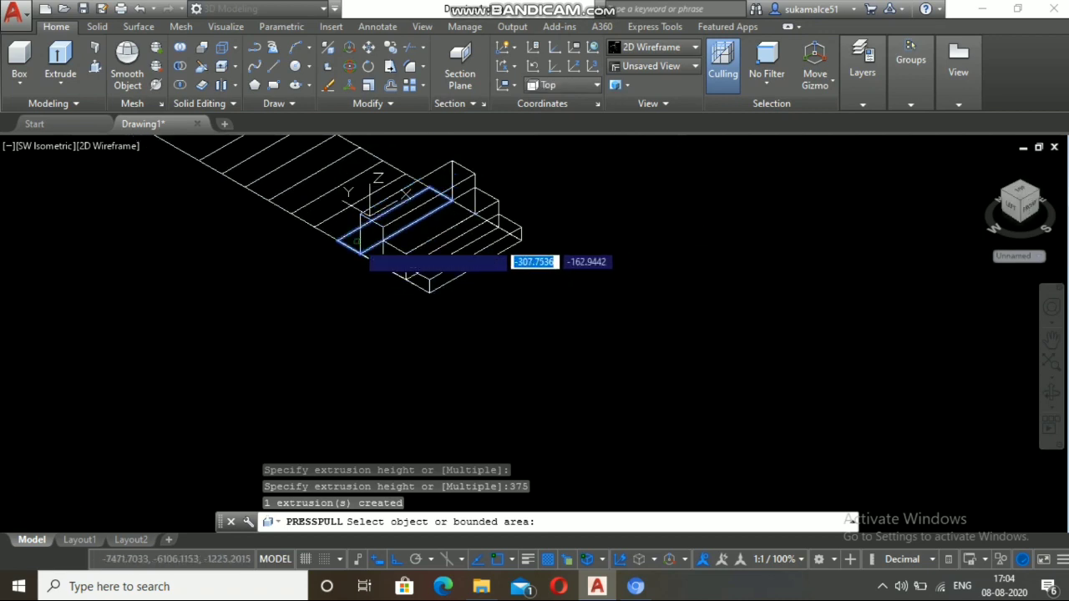
pyautogui.click(359, 244)
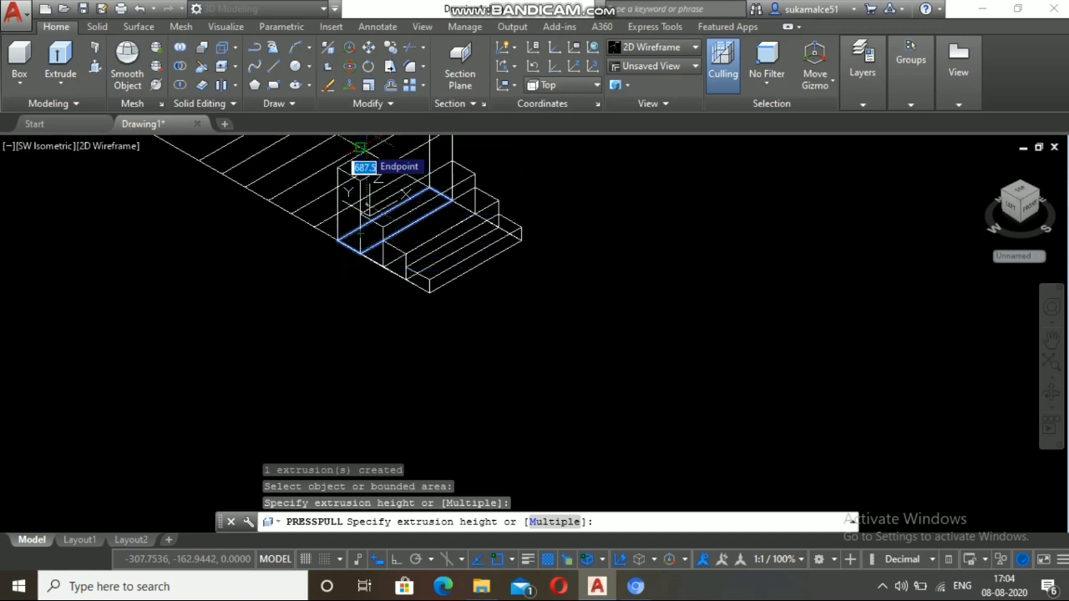
pyautogui.write('5')
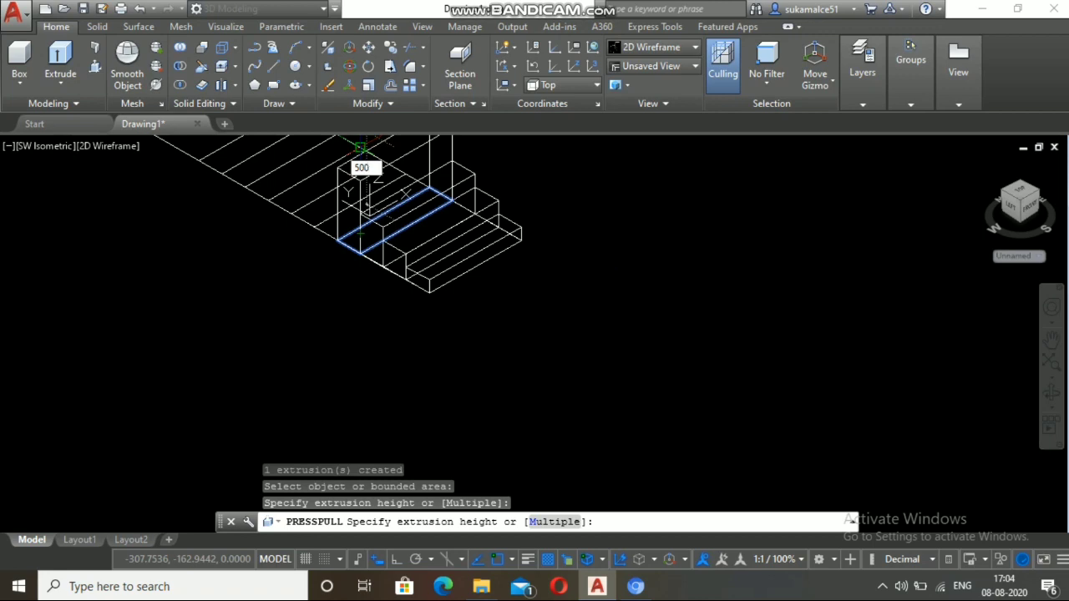
pyautogui.write('00')
pyautogui.press('Return')
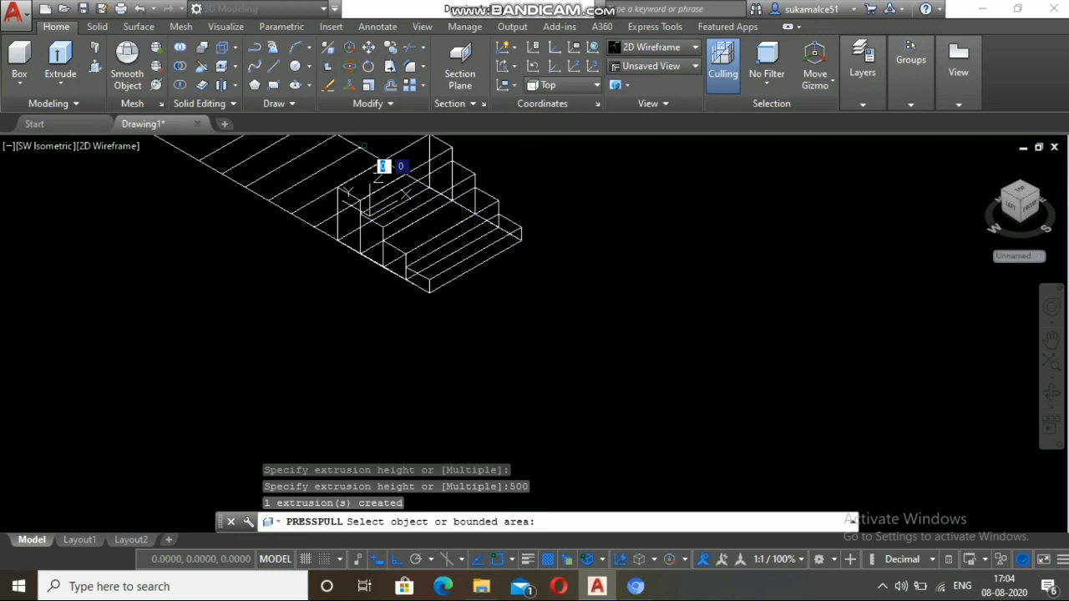
# Step: Presspull the fifth tread area of the first flight up to a height of 625
pyautogui.scroll(-2, 342, 254)
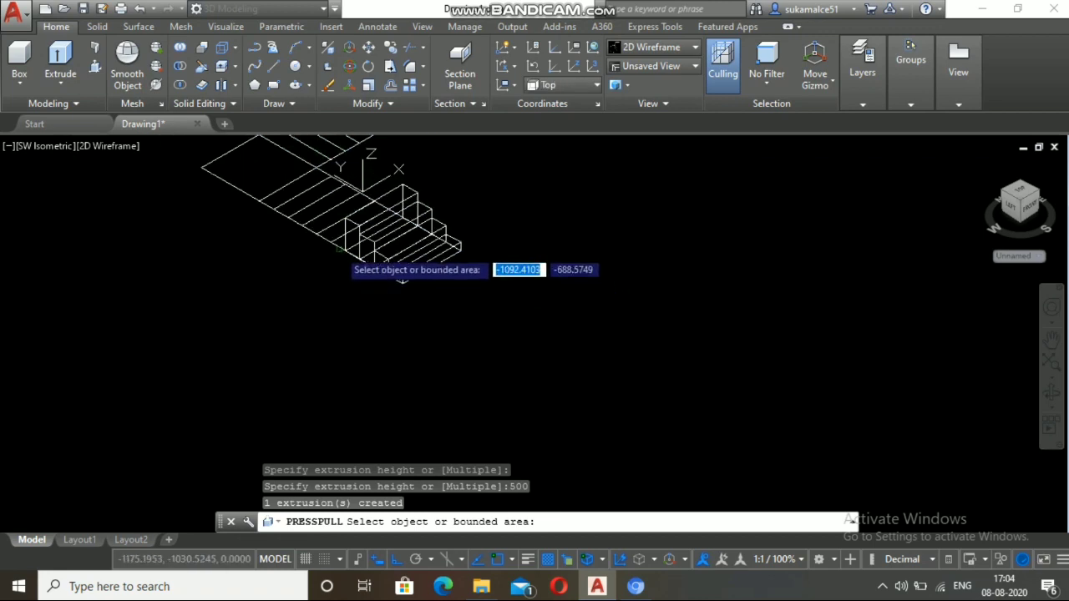
pyautogui.scroll(2, 338, 248)
pyautogui.scroll(2, 336, 243)
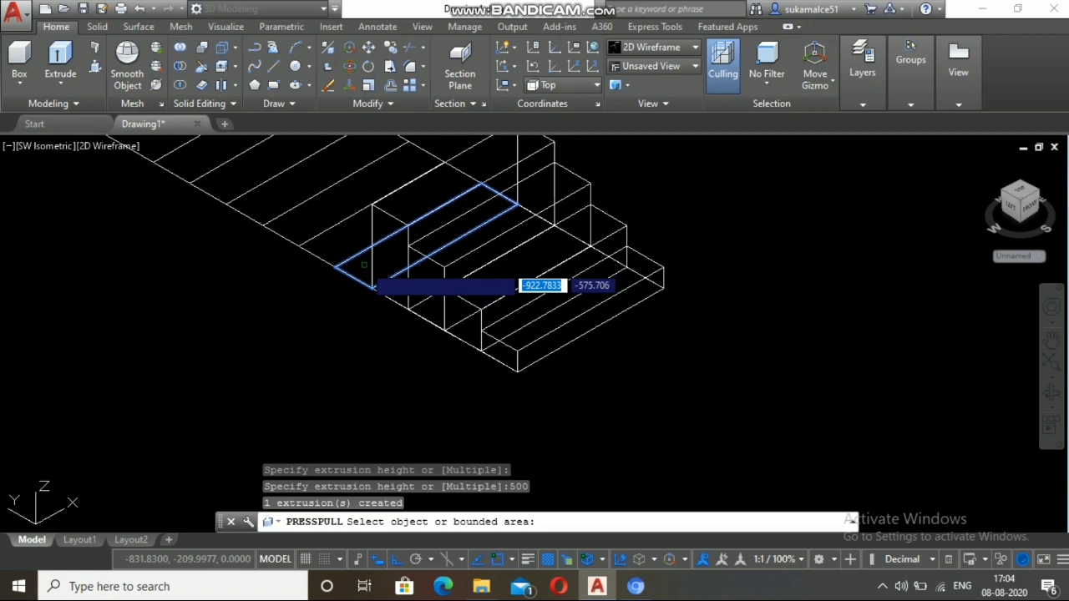
pyautogui.click(364, 265)
pyautogui.scroll(-2, 342, 147)
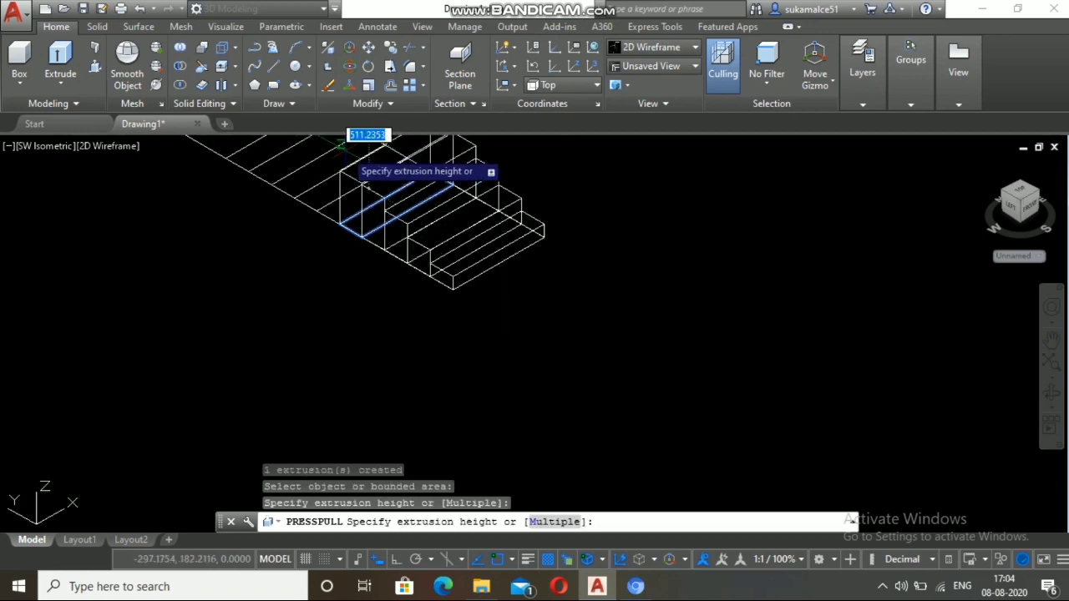
pyautogui.scroll(-2, 346, 148)
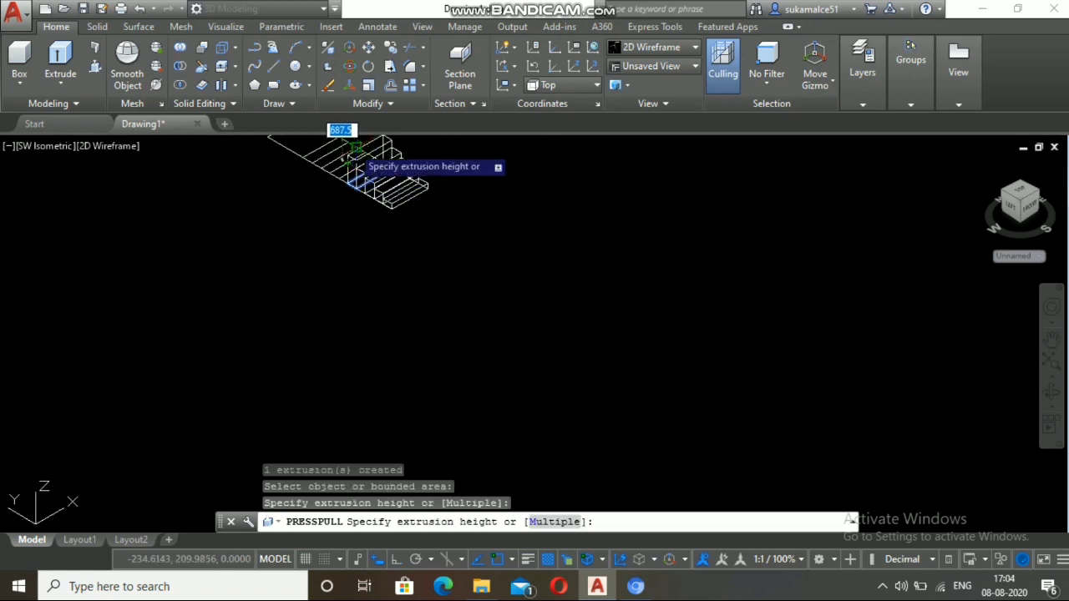
pyautogui.write('6')
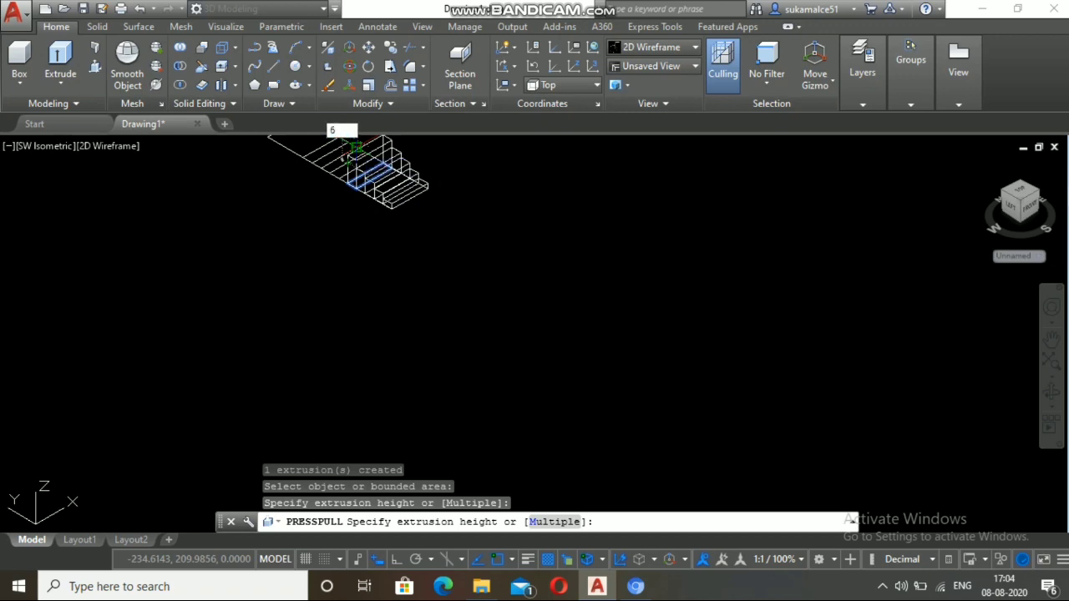
pyautogui.write('25')
pyautogui.press('Return')
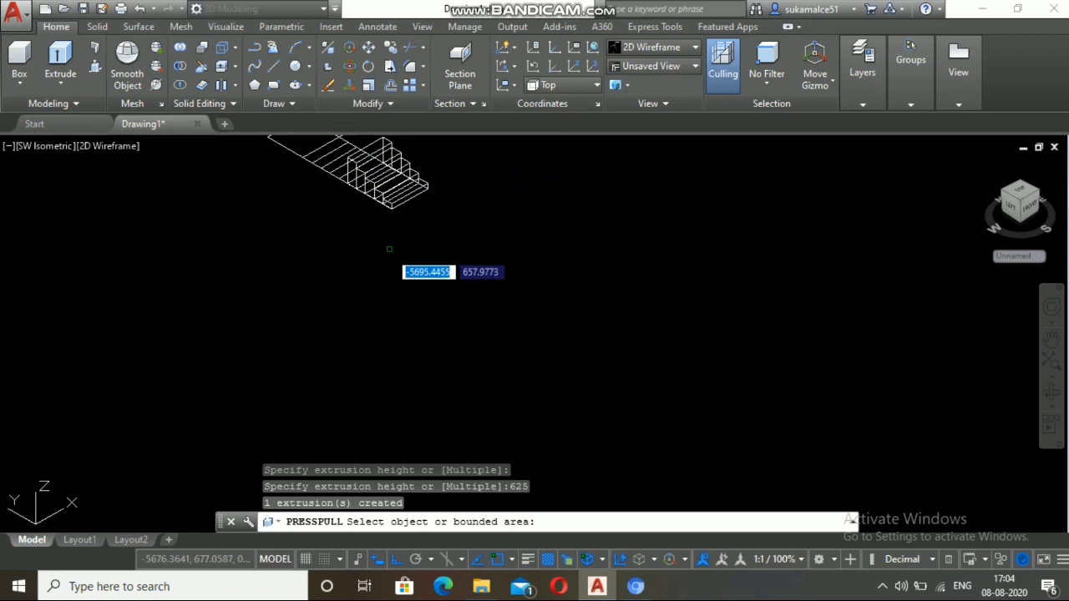
# Step: Presspull the sixth tread area of the first flight up to a height of 750
pyautogui.scroll(5, 389, 248)
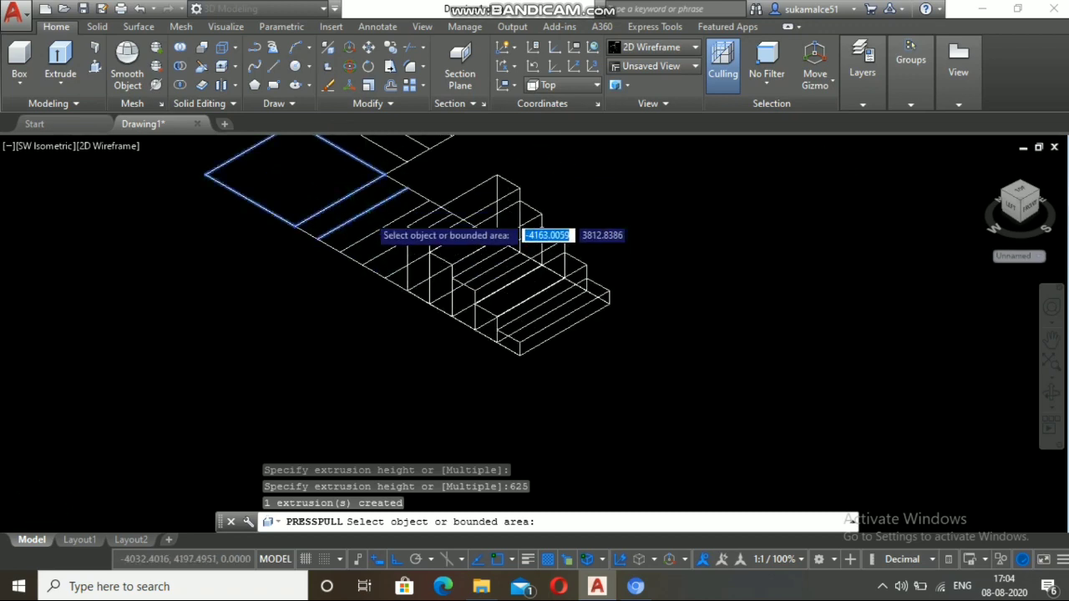
pyautogui.scroll(3, 369, 216)
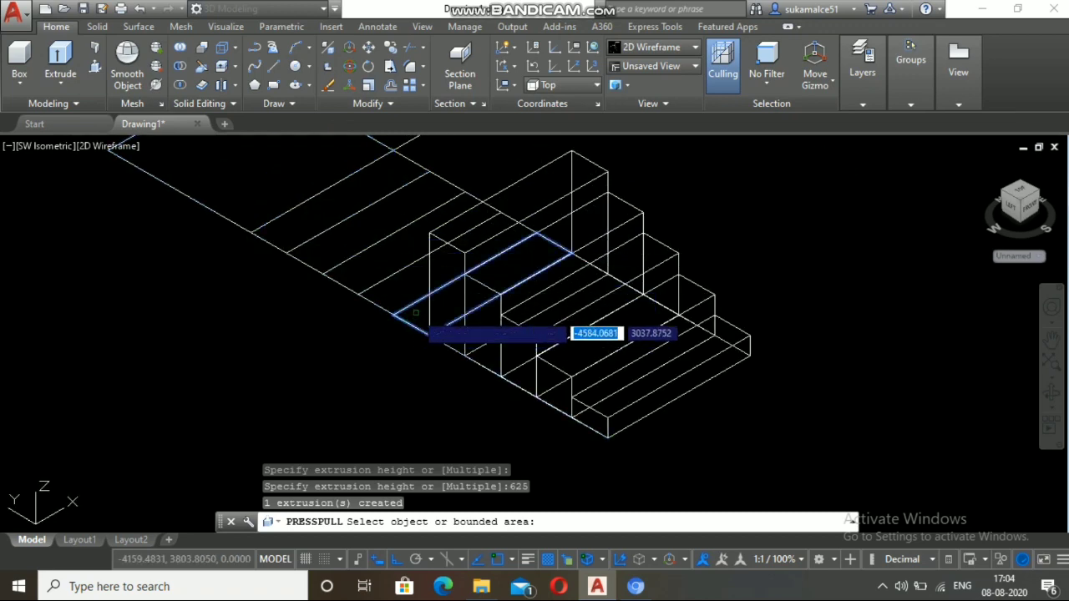
pyautogui.click(415, 313)
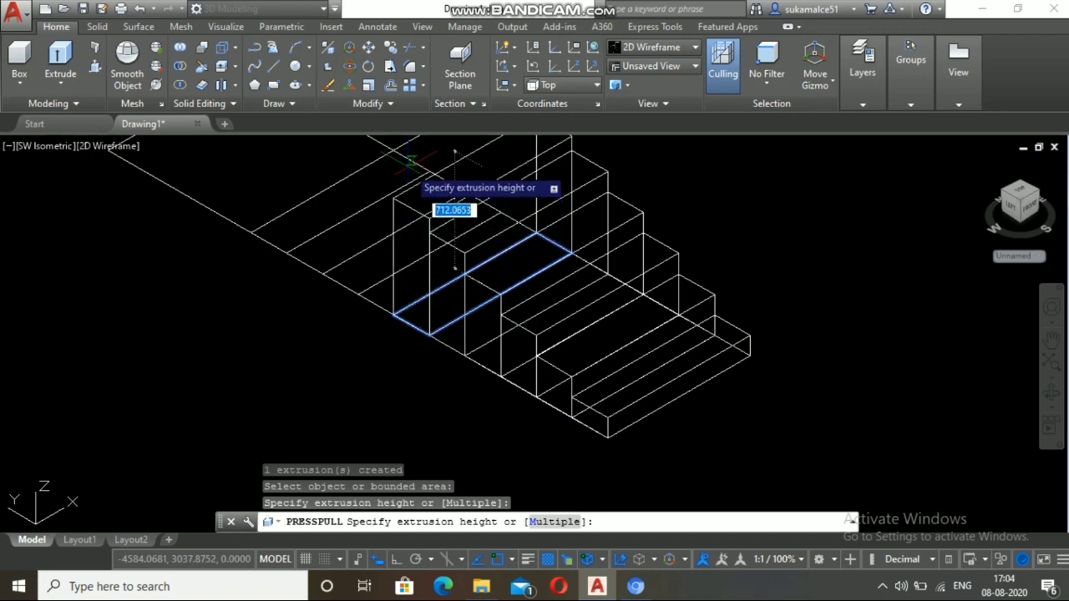
pyautogui.write('7')
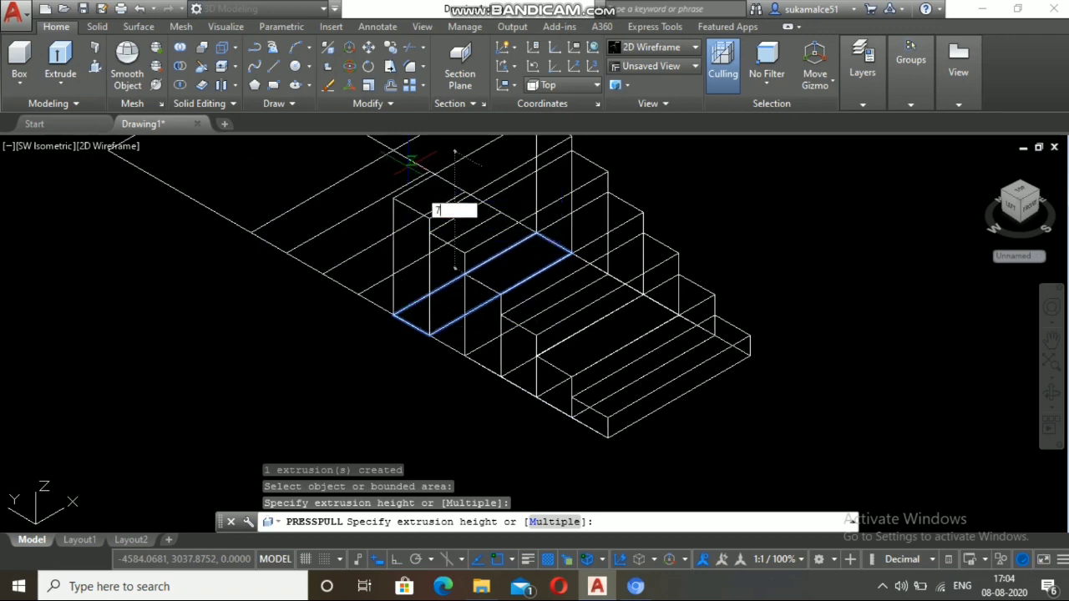
pyautogui.write('5')
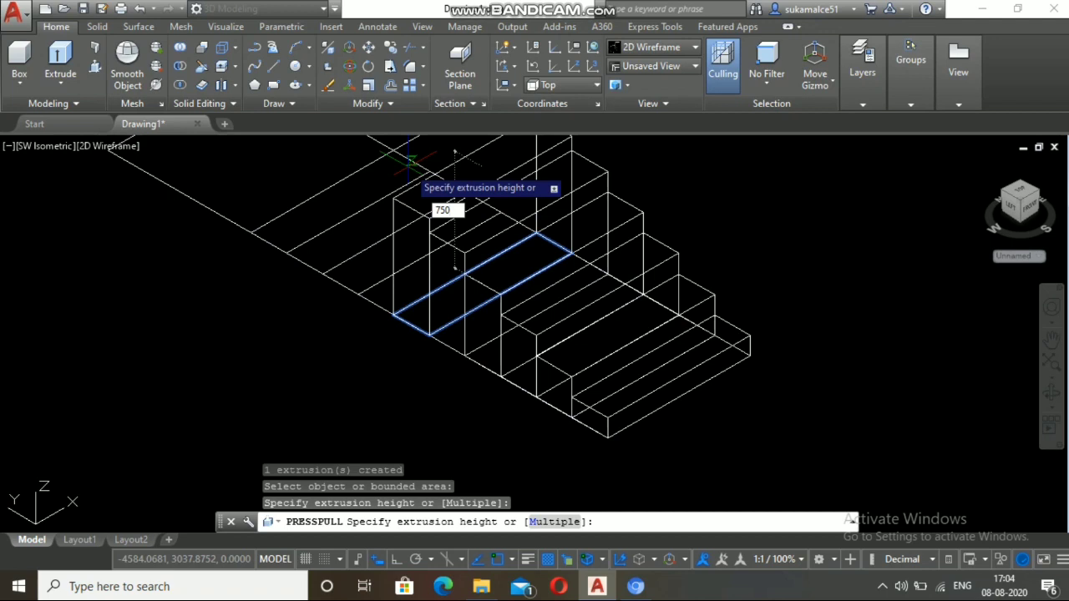
pyautogui.write('0')
pyautogui.press('Return')
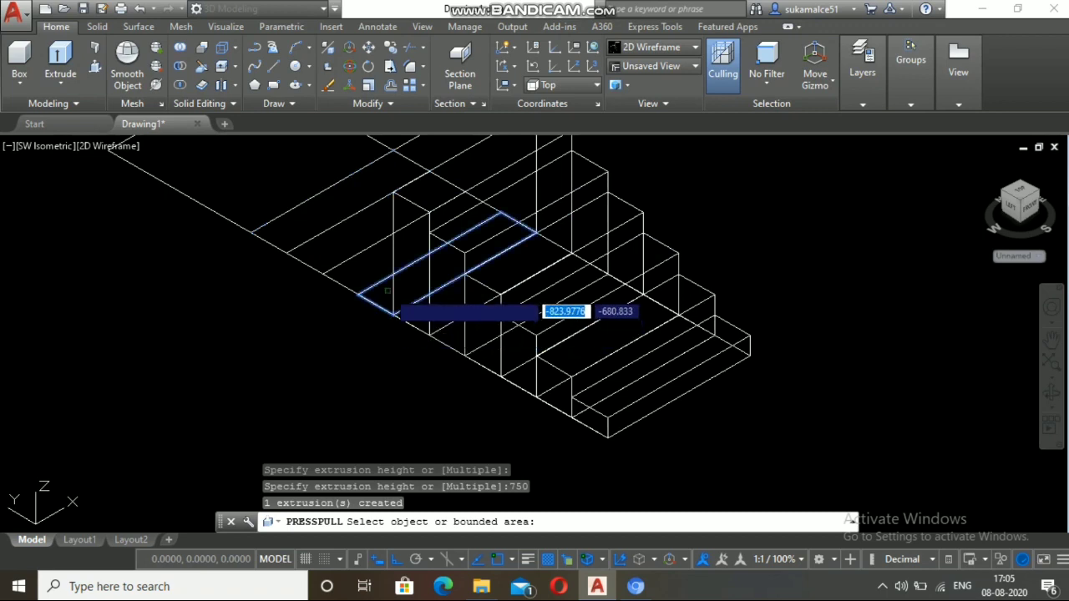
# Step: Presspull the seventh tread area of the first flight up to a height of 875
pyautogui.click(386, 291)
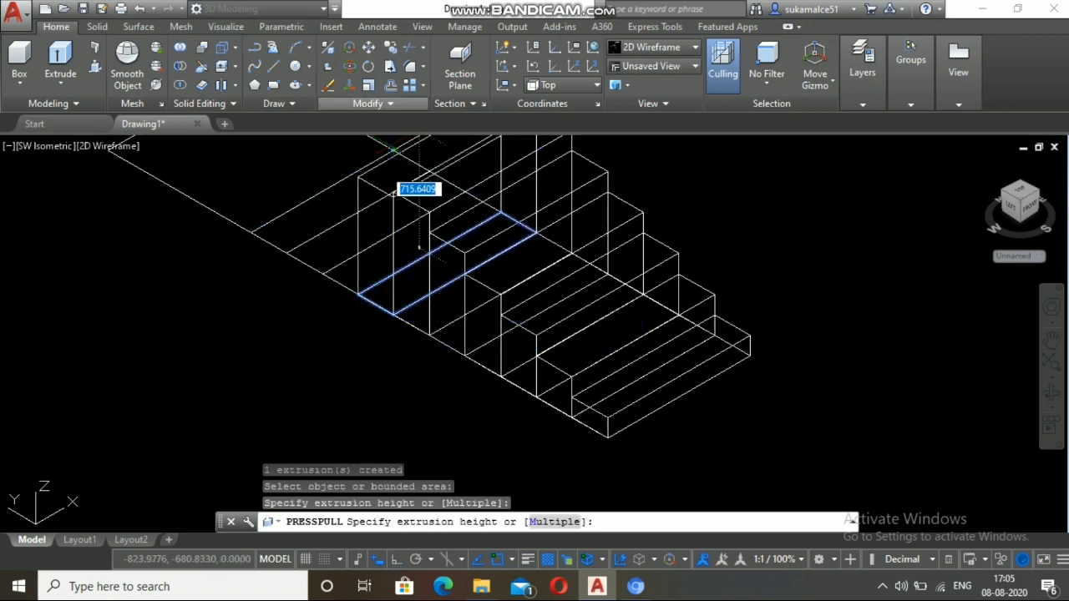
pyautogui.scroll(-3, 389, 222)
pyautogui.scroll(-2, 388, 224)
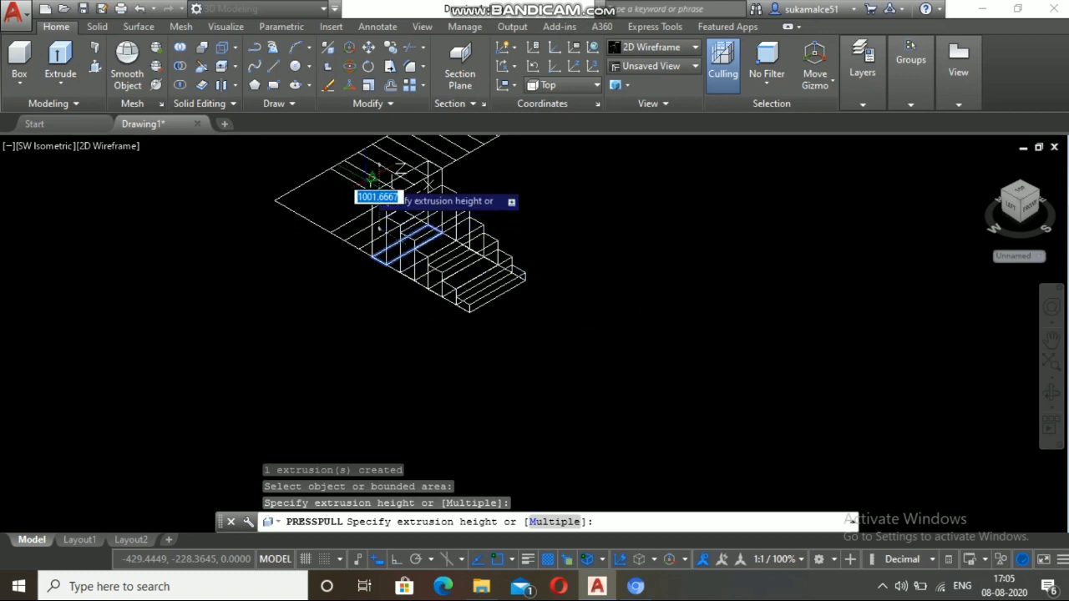
pyautogui.write('875')
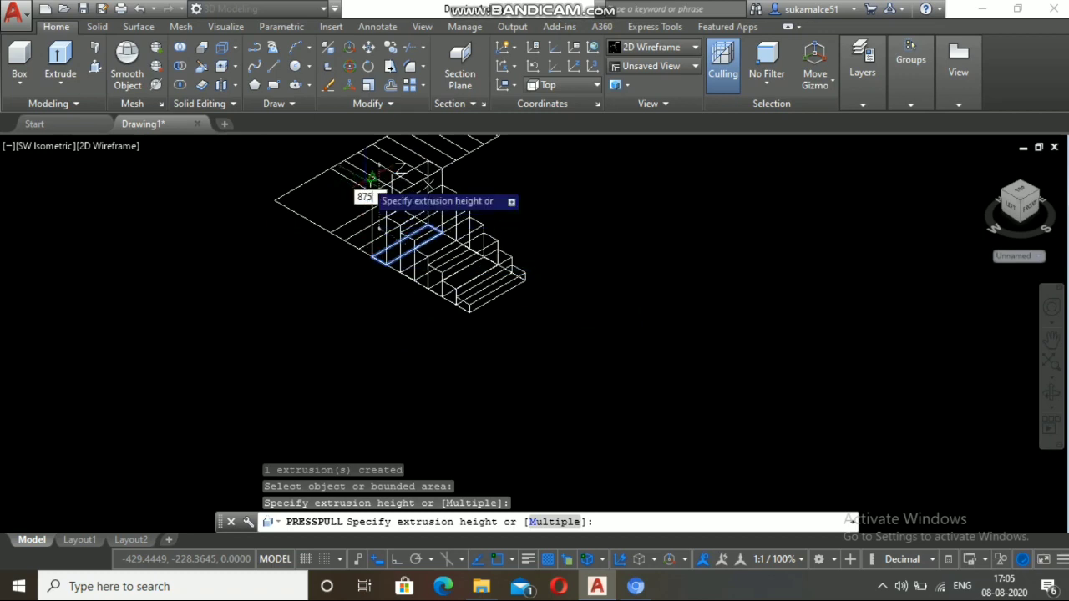
pyautogui.press('Return')
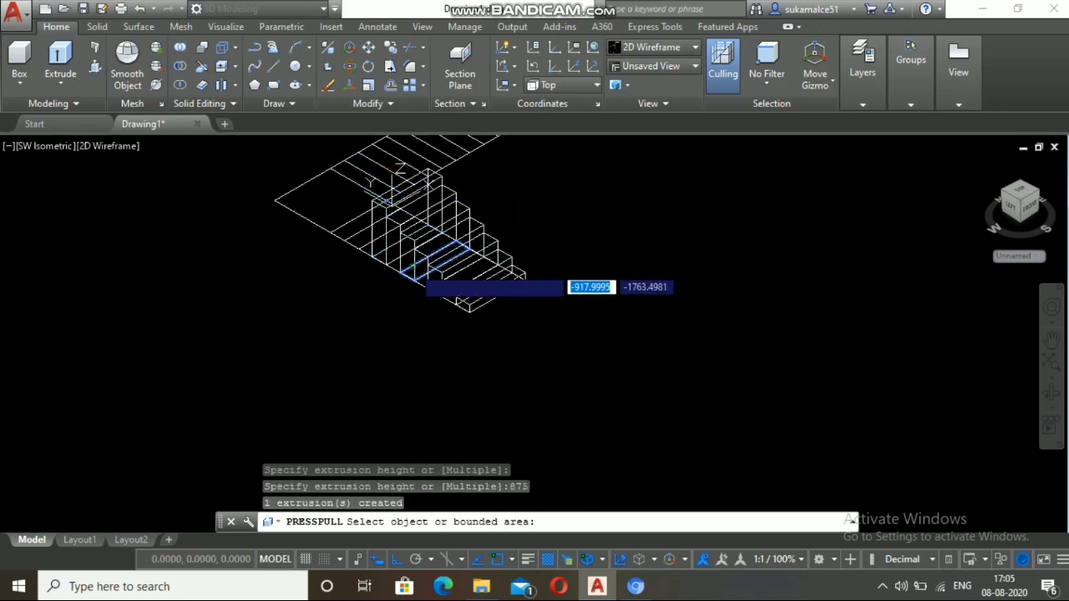
# Step: Presspull the eighth tread area of the first flight up to a height of 1000
pyautogui.scroll(4, 392, 209)
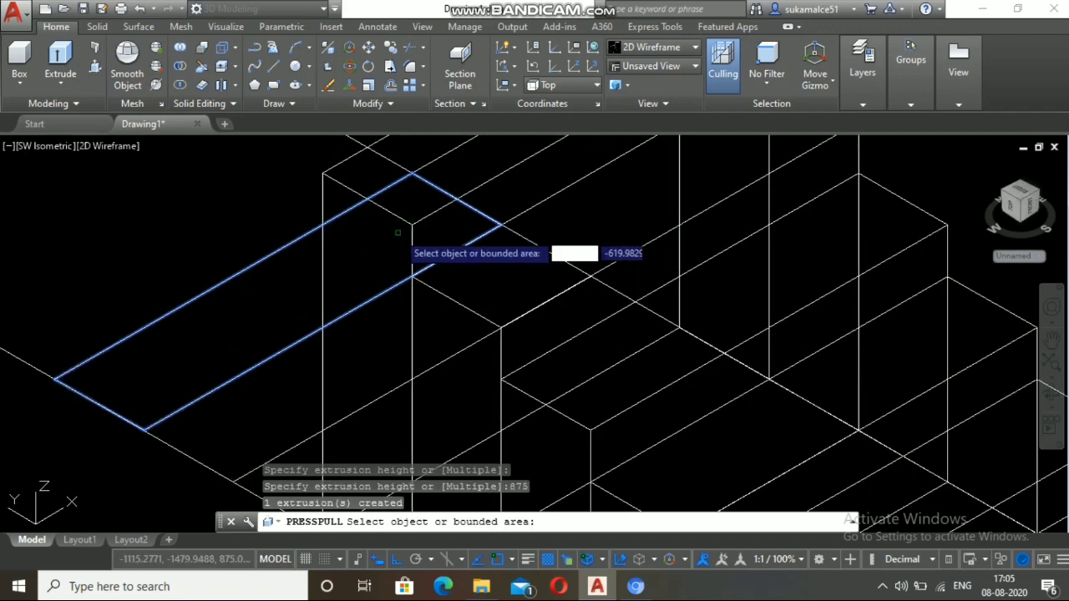
pyautogui.scroll(-2, 388, 181)
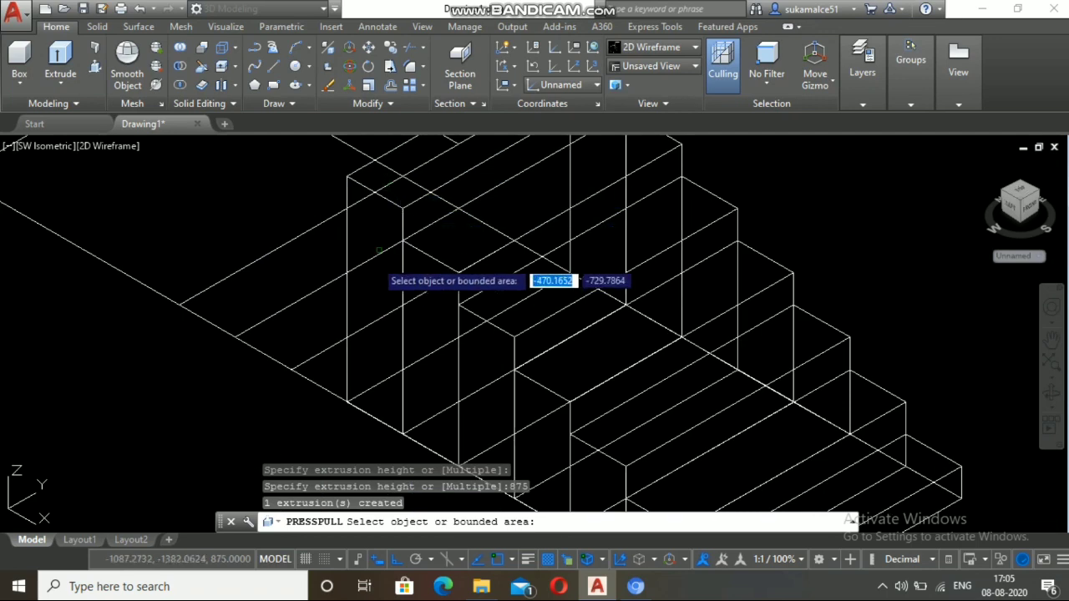
pyautogui.click(342, 368)
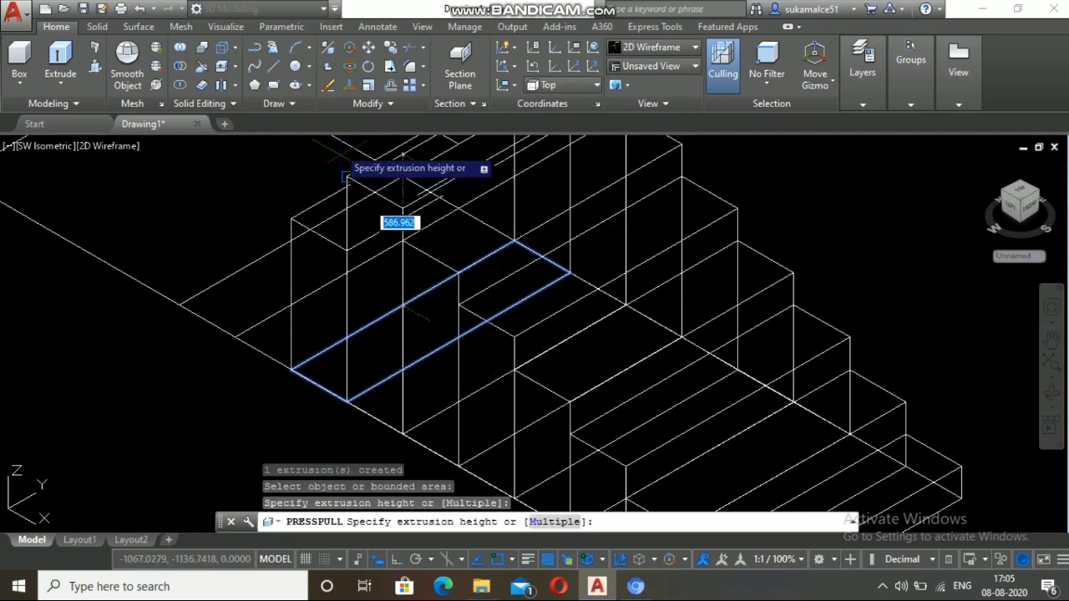
pyautogui.scroll(-2, 402, 307)
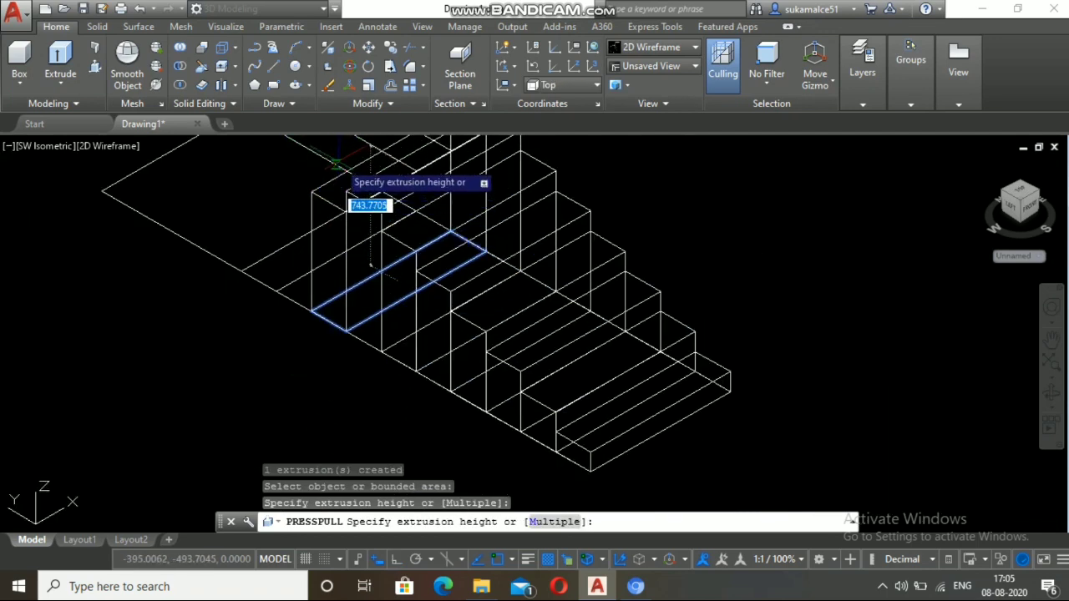
pyautogui.write('1')
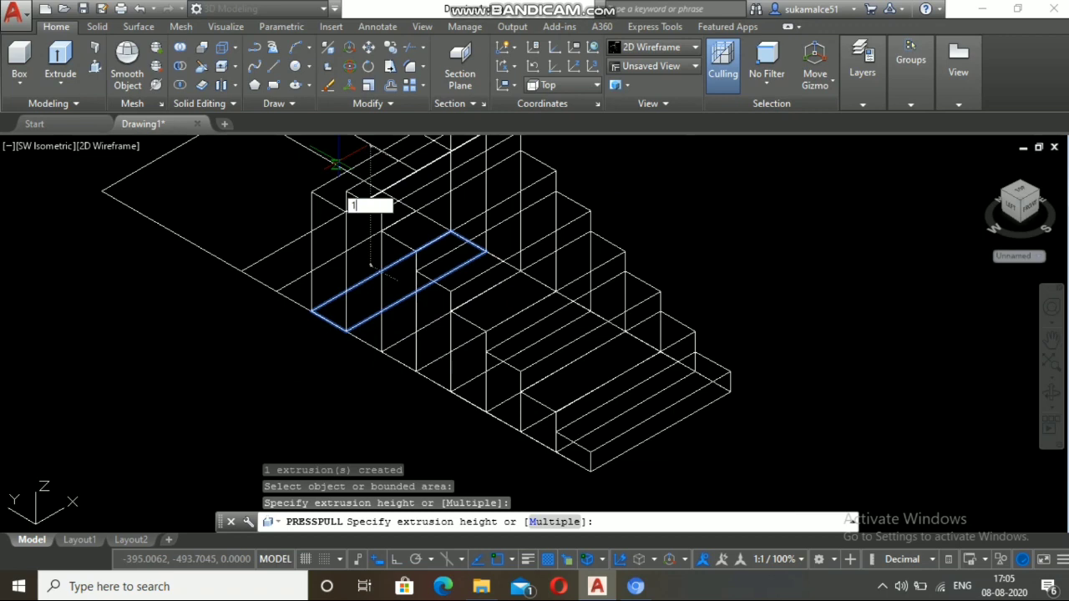
pyautogui.write('0')
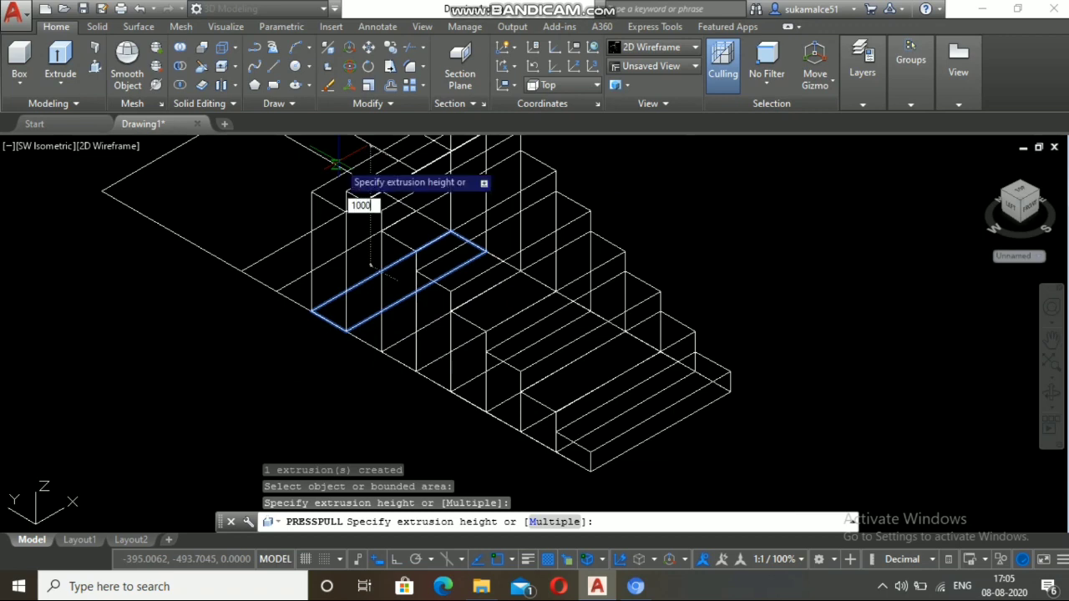
pyautogui.write('00')
pyautogui.press('Return')
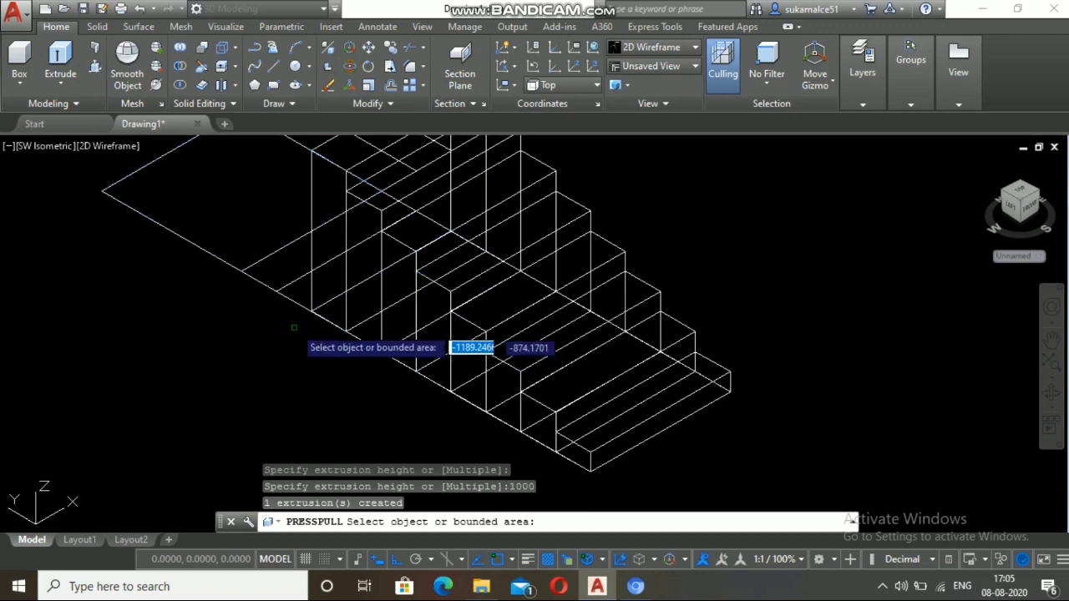
# Step: Presspull the ninth tread area of the first flight up to a height of 1125
pyautogui.click(316, 309)
pyautogui.scroll(-5, 305, 250)
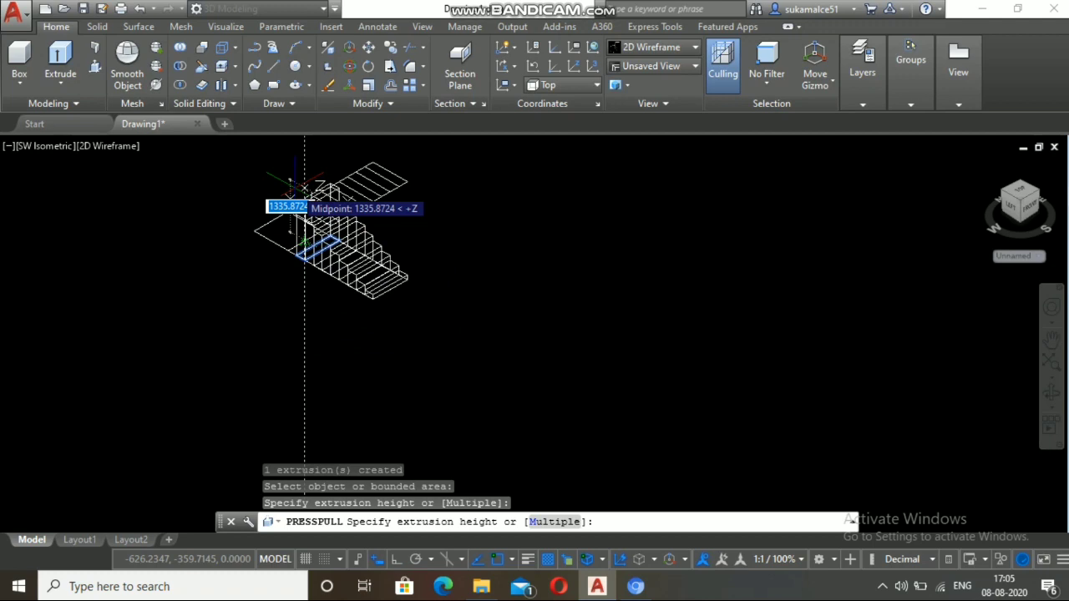
pyautogui.write('1')
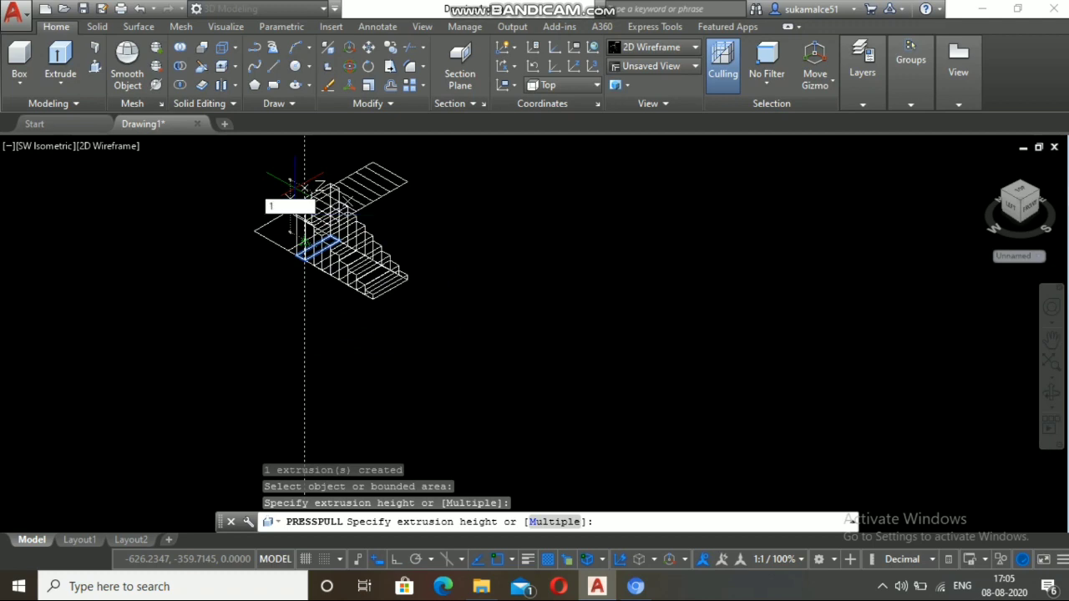
pyautogui.write('125')
pyautogui.press('Return')
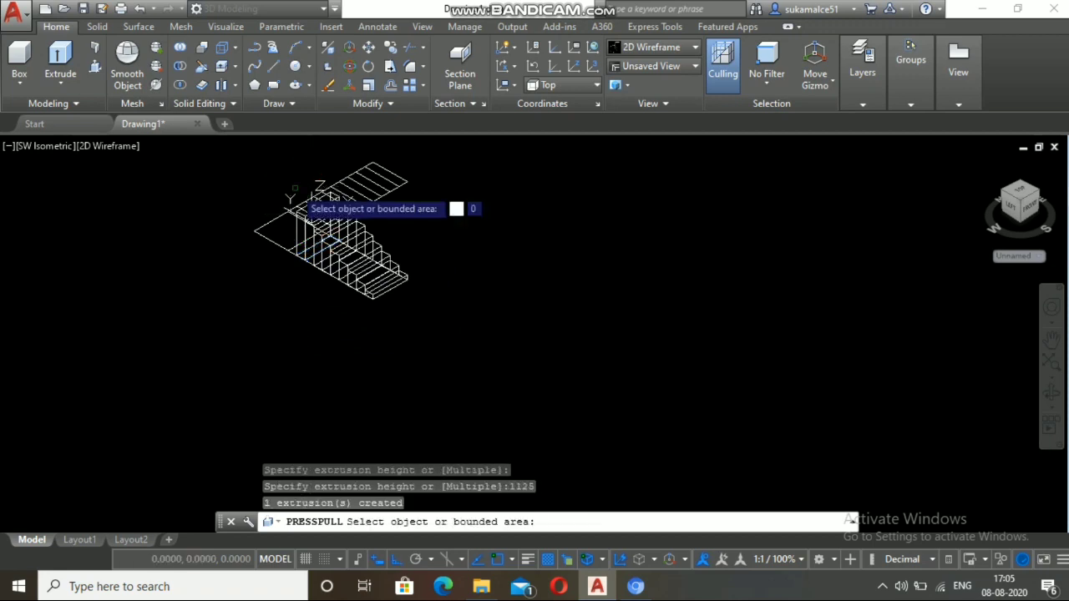
# Step: Presspull the tenth tread area, next to the landing, up to a height of 1250
pyautogui.scroll(4, 300, 180)
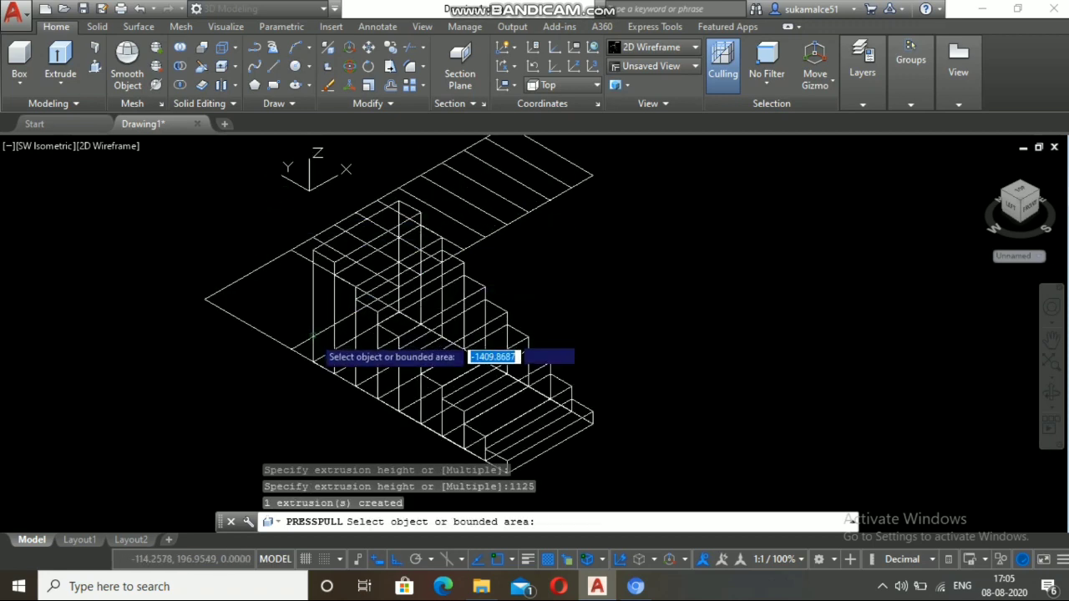
pyautogui.click(330, 333)
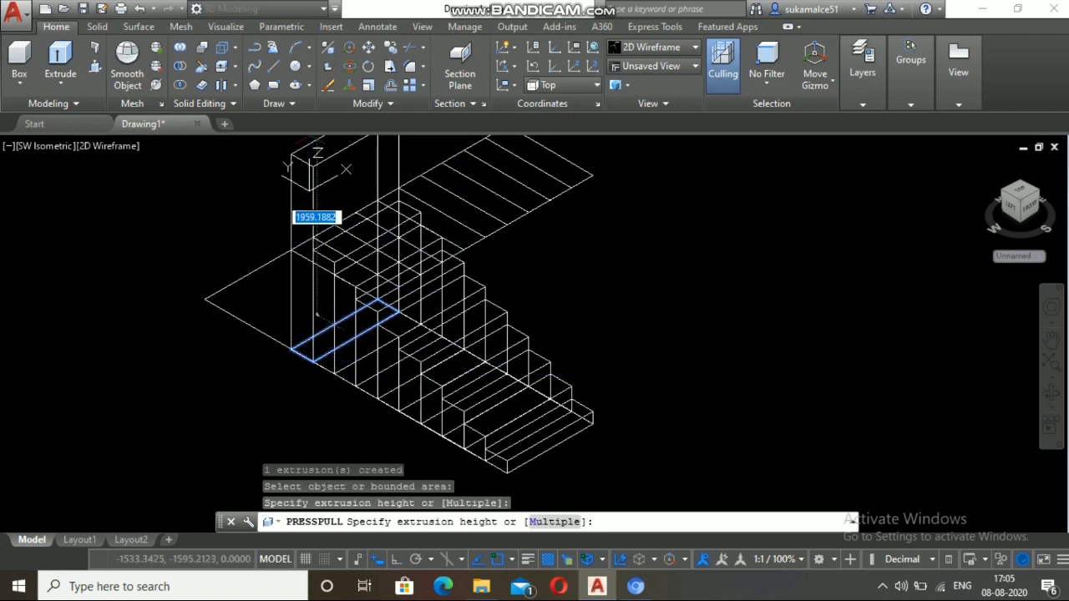
pyautogui.write('1250')
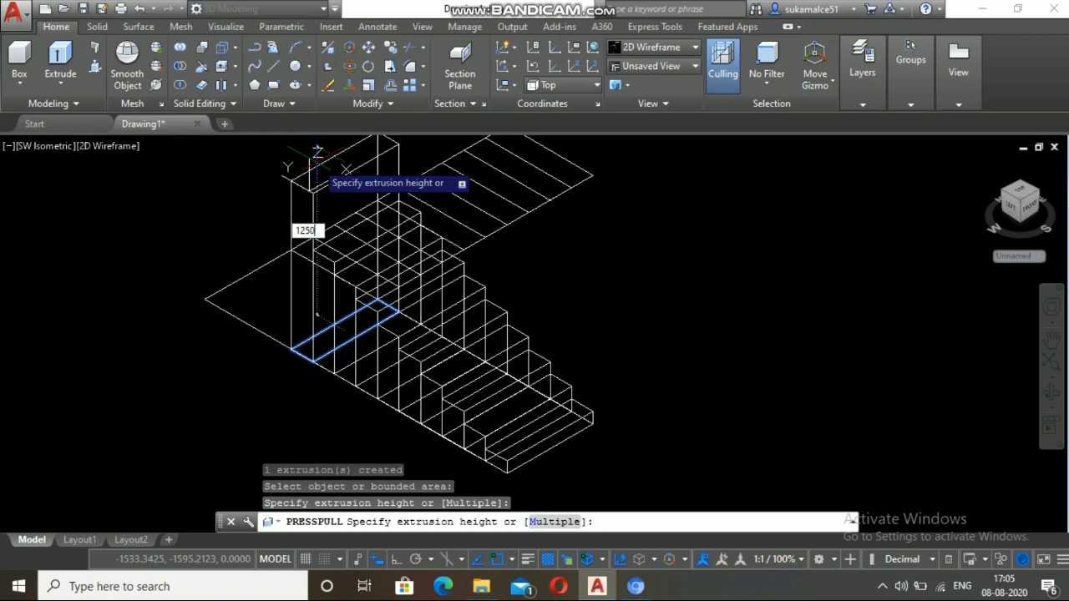
pyautogui.press('Return')
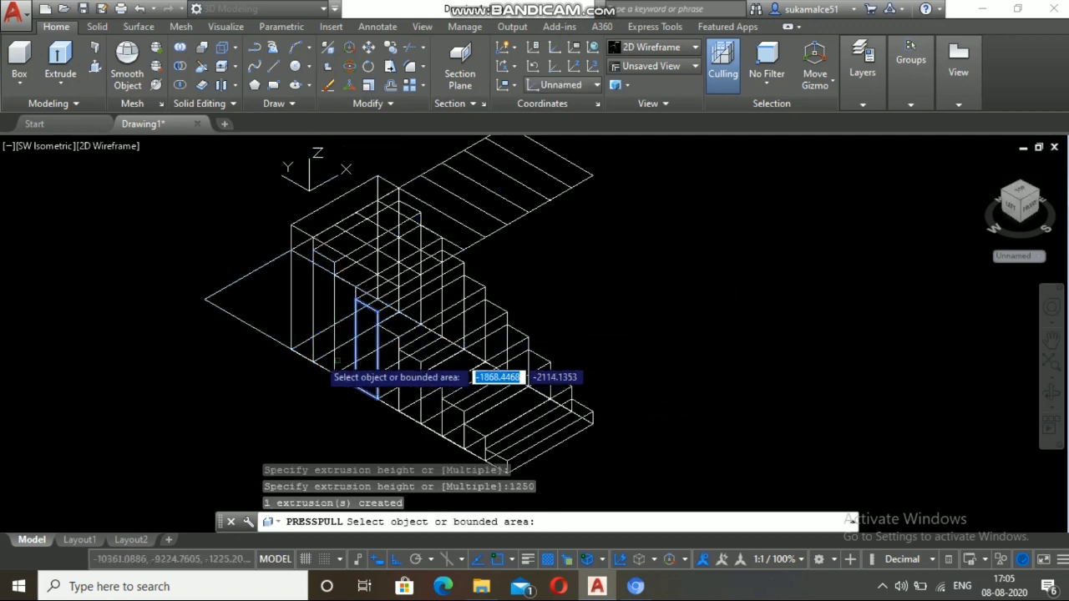
# Step: Presspull the square landing area up to a height of 1375 and end the command
pyautogui.click(264, 286)
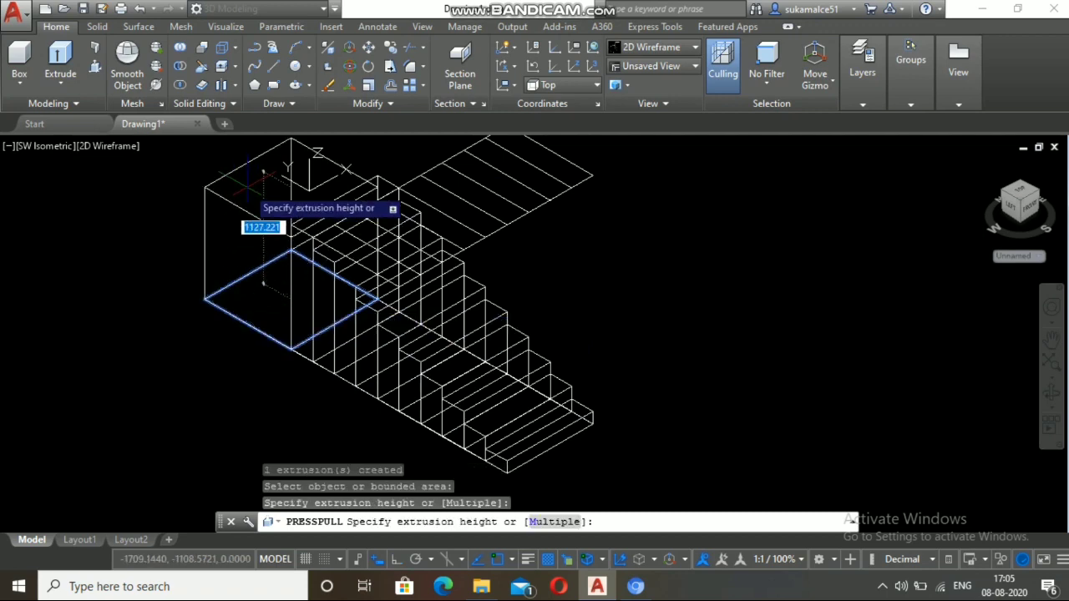
pyautogui.scroll(-2, 250, 167)
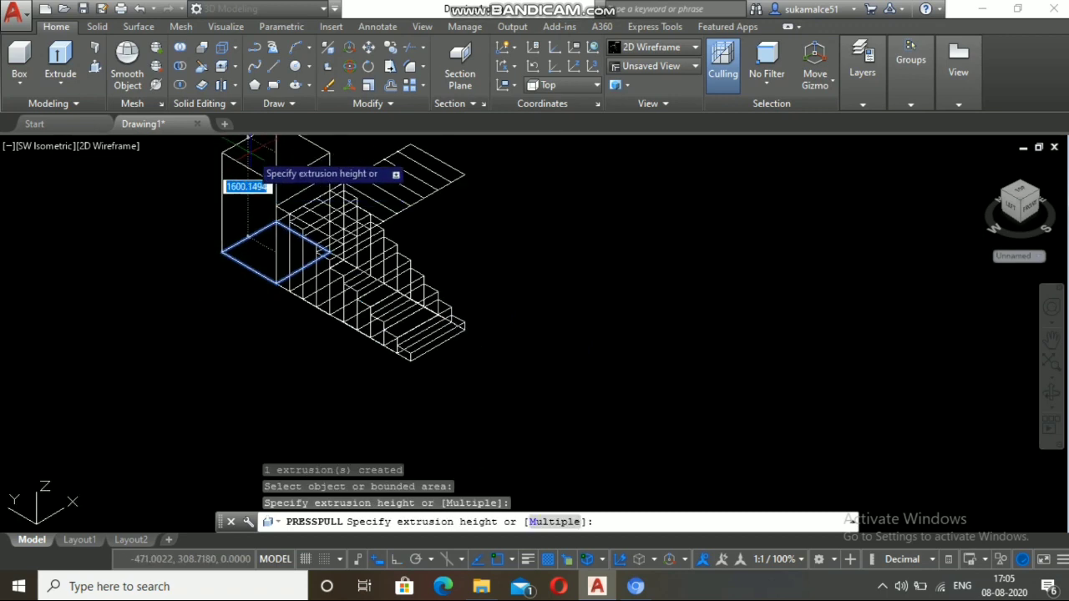
pyautogui.write('1')
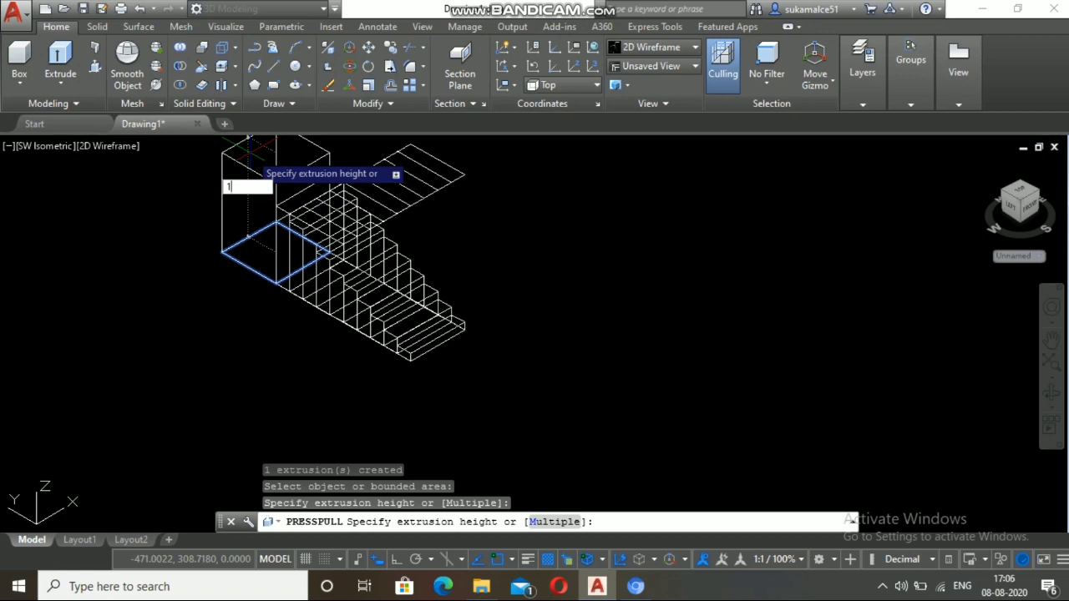
pyautogui.write('375')
pyautogui.press('Return')
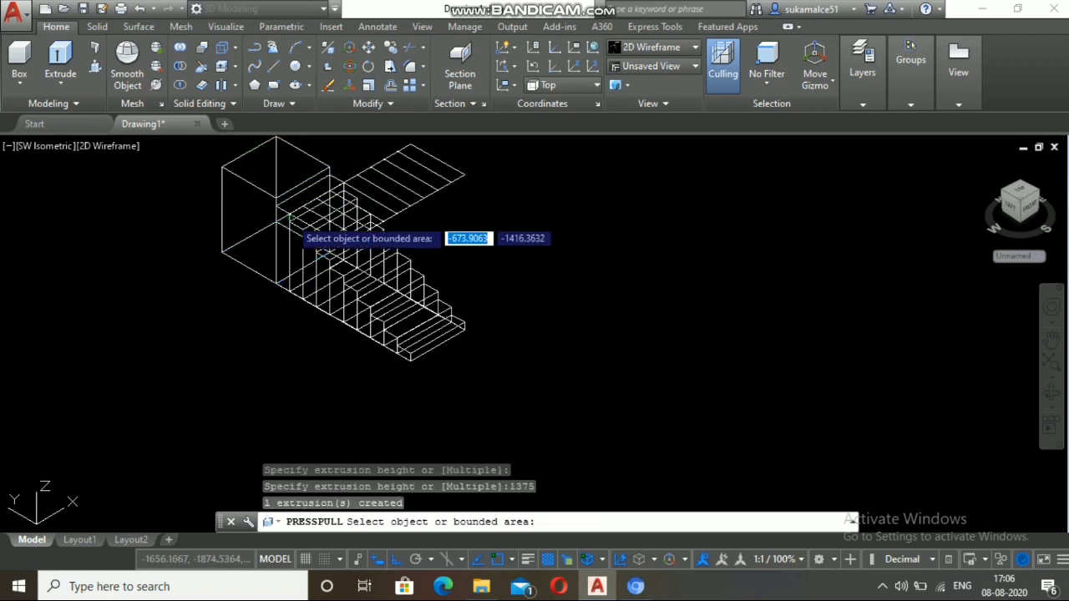
pyautogui.scroll(-3, 289, 219)
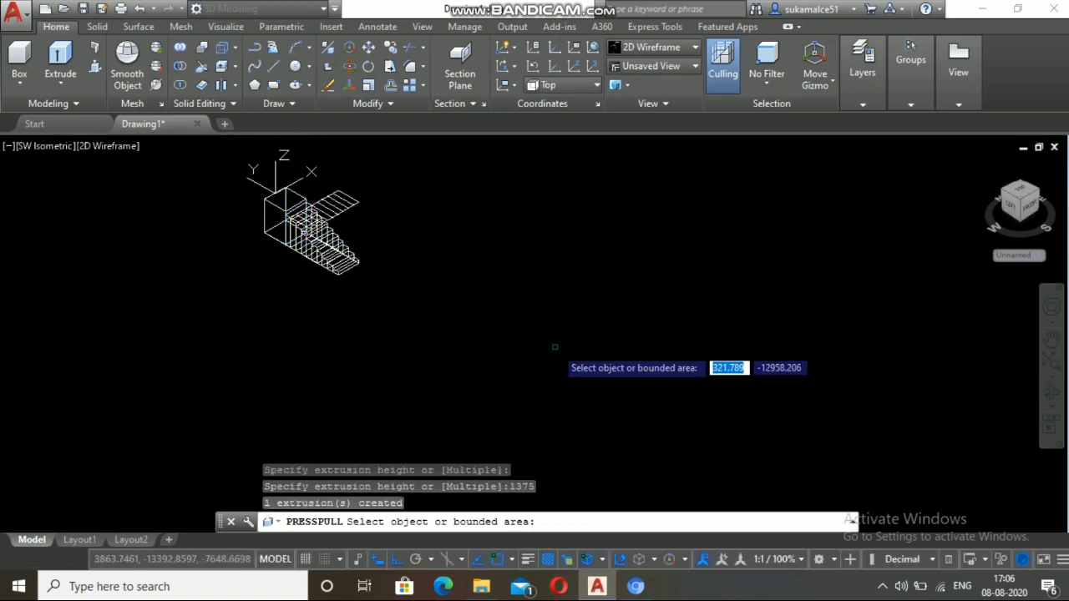
pyautogui.press('Return')
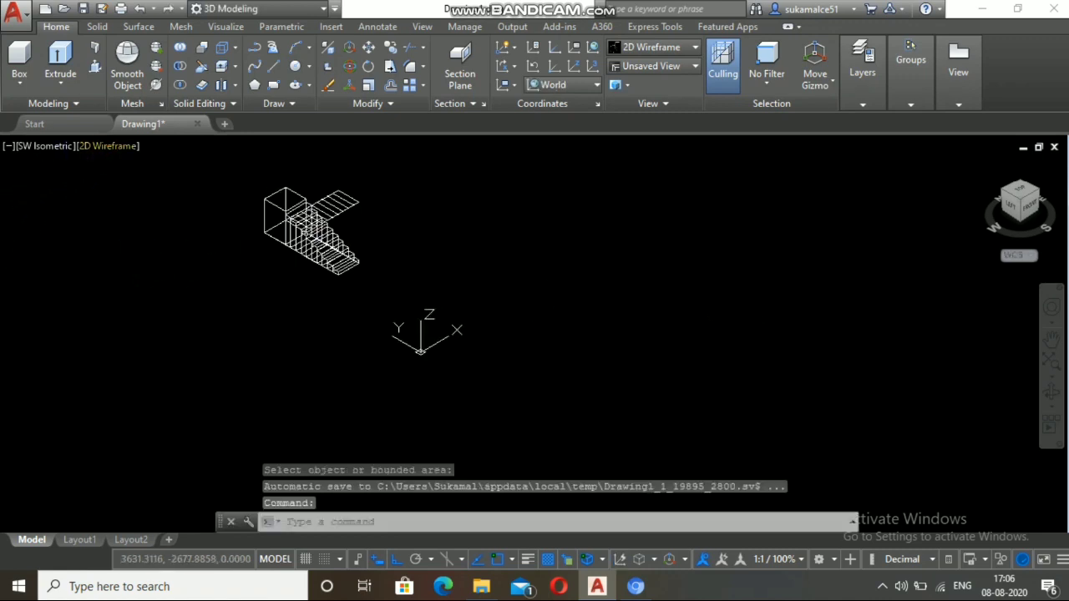
# Step: Switch the visual style to Conceptual and inspect the lower steps of the first flight up close
pyautogui.click(107, 146)
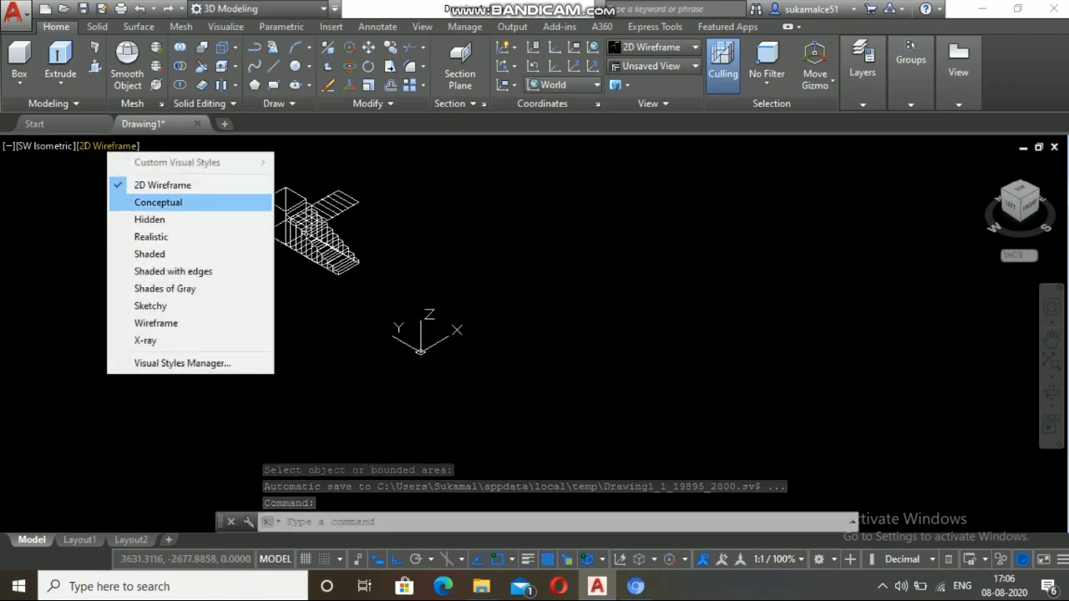
pyautogui.press('Escape')
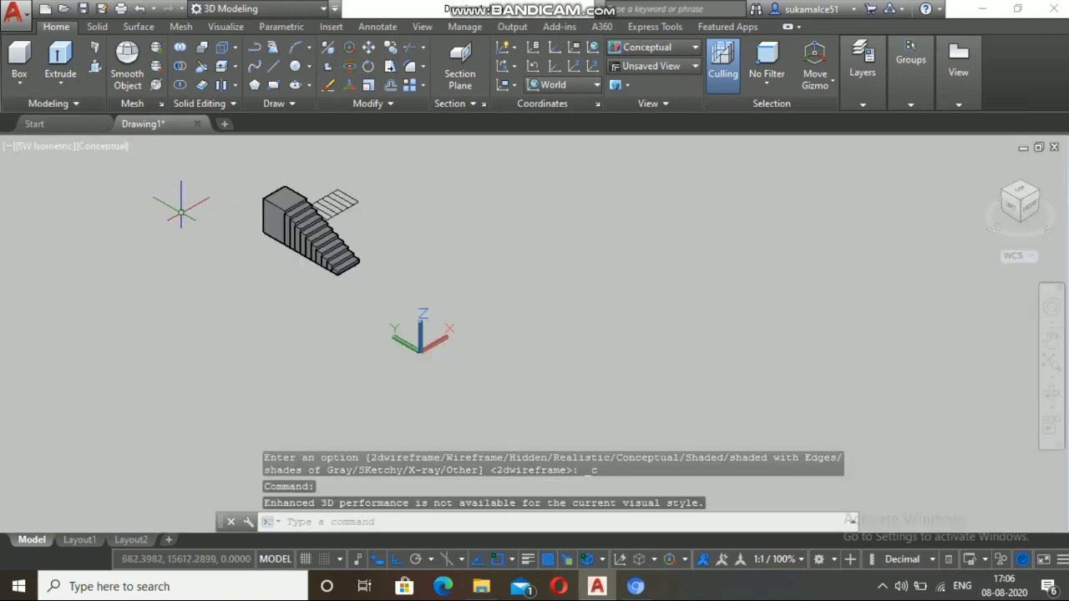
pyautogui.scroll(5, 288, 196)
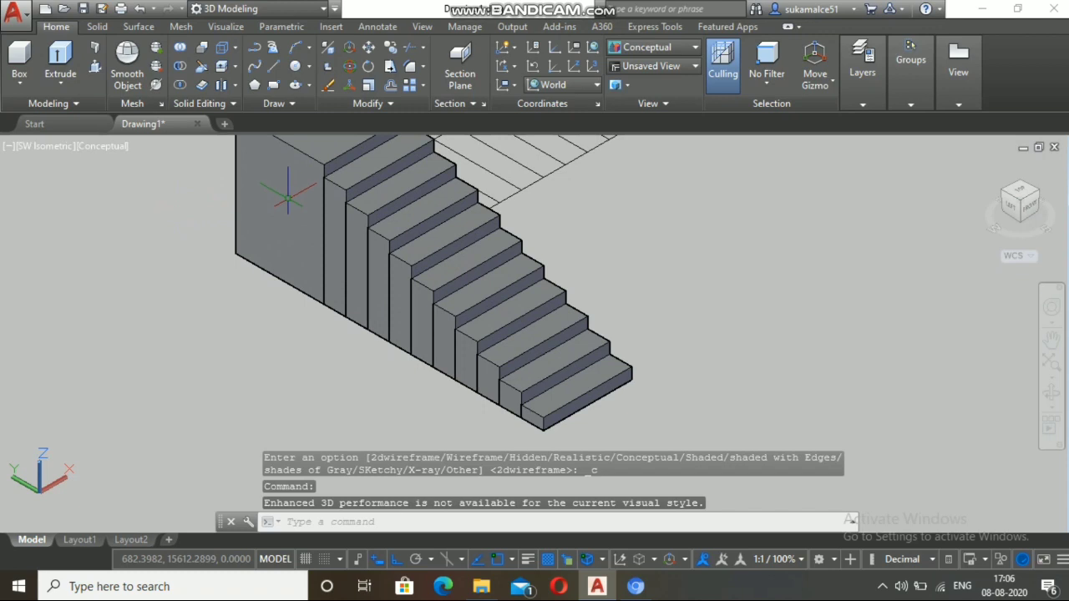
pyautogui.click(504, 370)
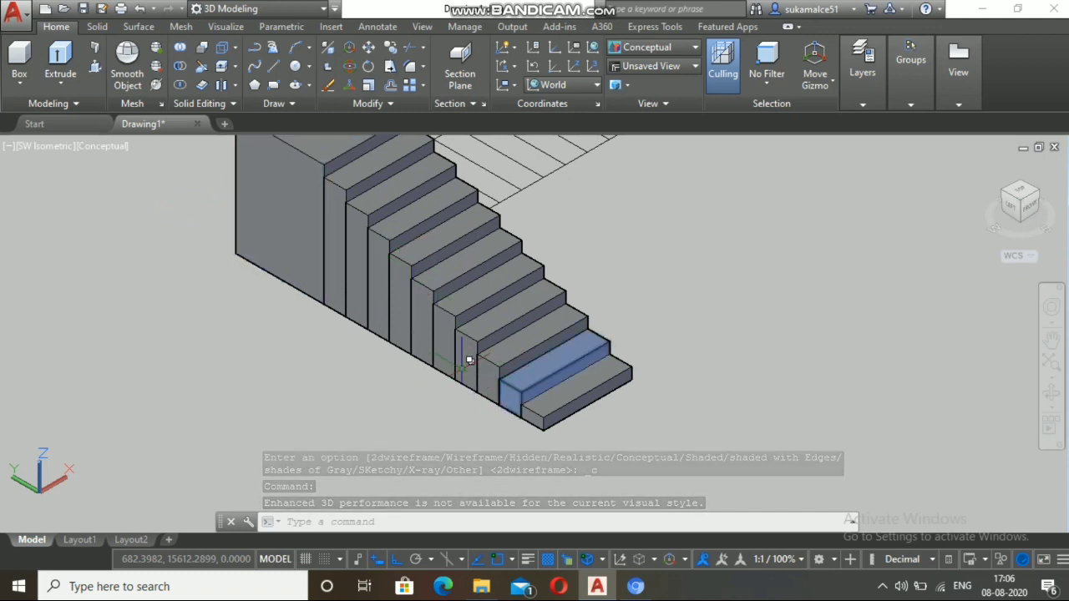
pyautogui.scroll(3, 548, 407)
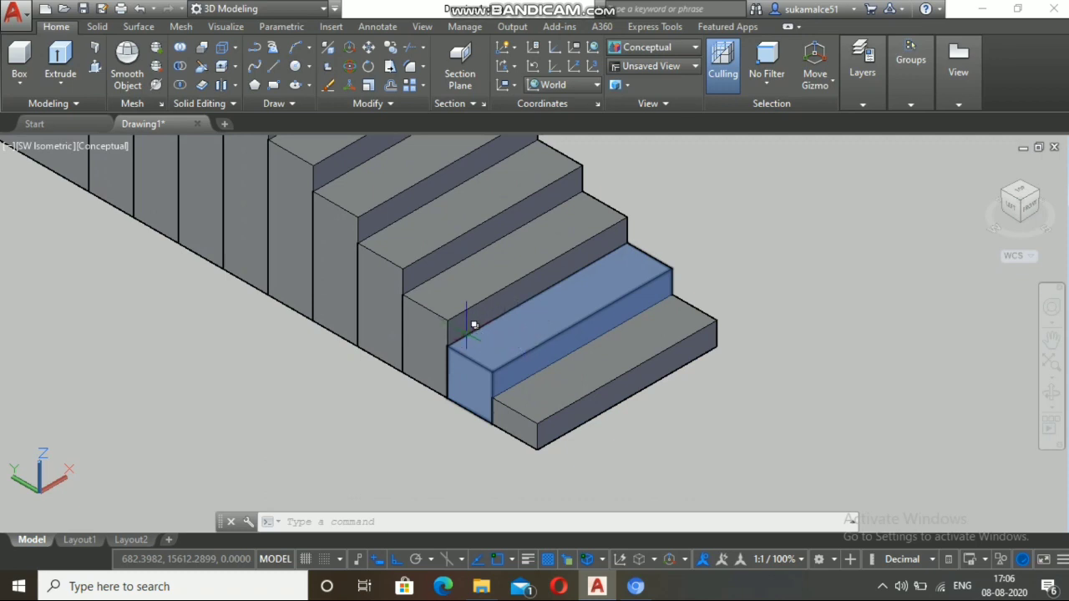
# Step: Set the visual style of the staircase view back to 2D Wireframe
pyautogui.scroll(-5, 474, 325)
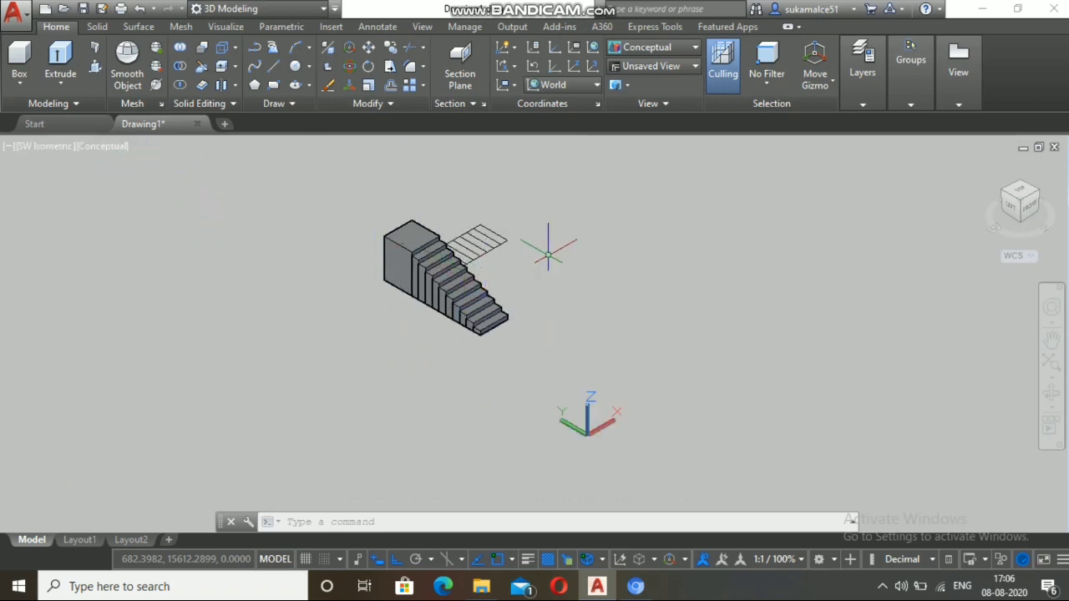
pyautogui.scroll(5, 359, 209)
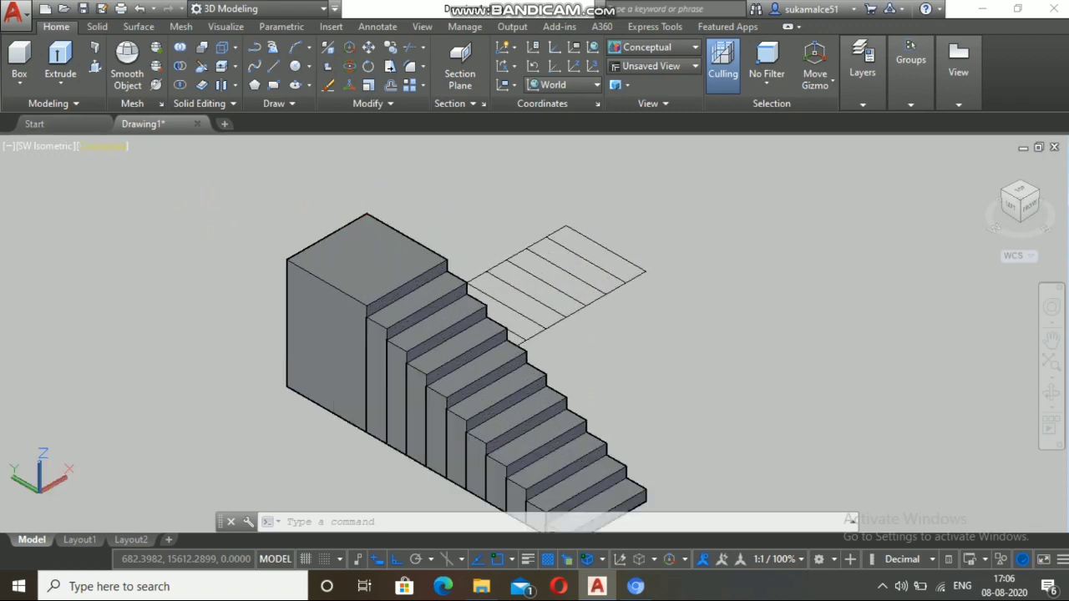
pyautogui.click(109, 146)
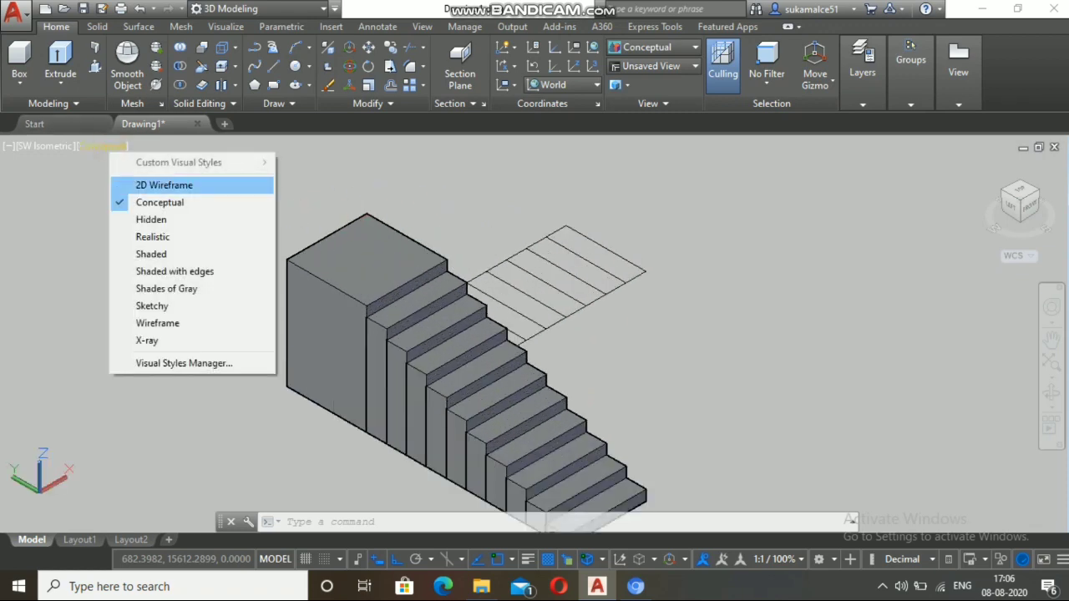
pyautogui.click(160, 186)
pyautogui.scroll(-2, 207, 195)
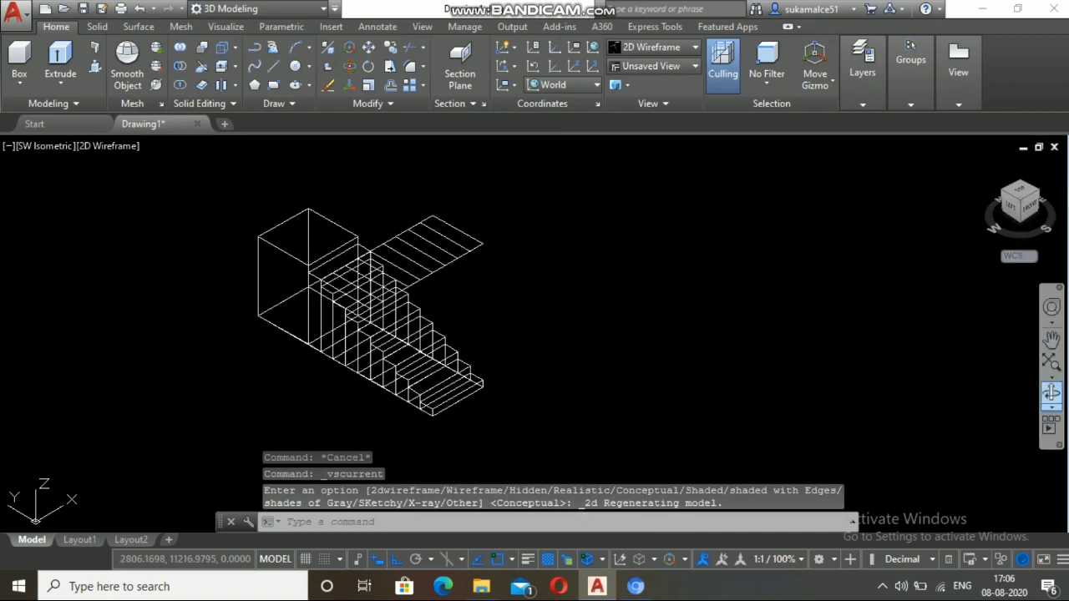
# Step: Presspull the first tread area of the second flight, next to the landing, up to a height of 1500
pyautogui.click(1051, 393)
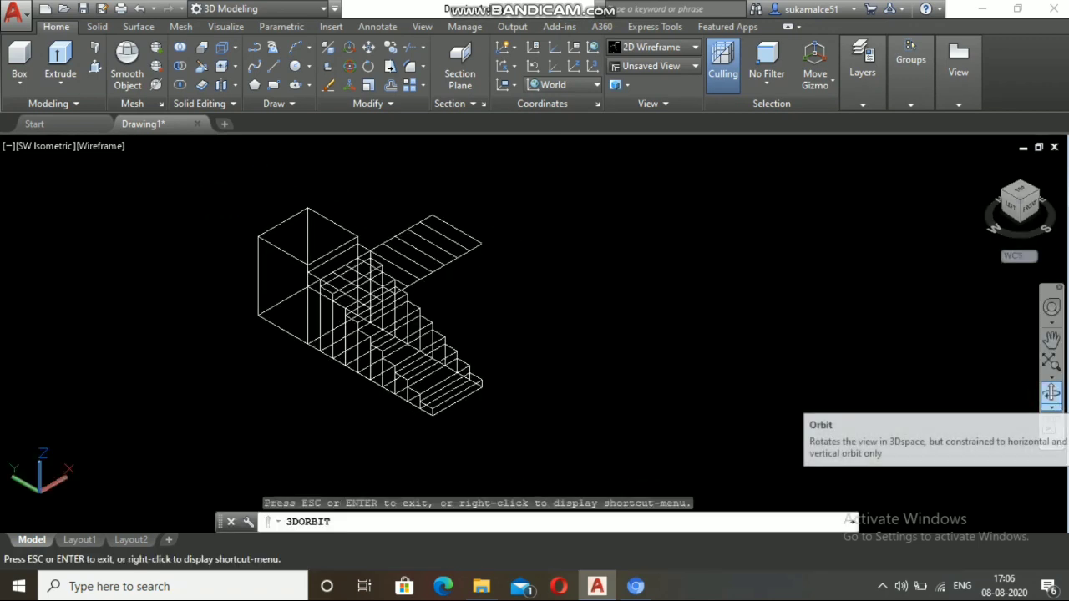
pyautogui.moveTo(464, 368); pyautogui.dragTo(728, 345)
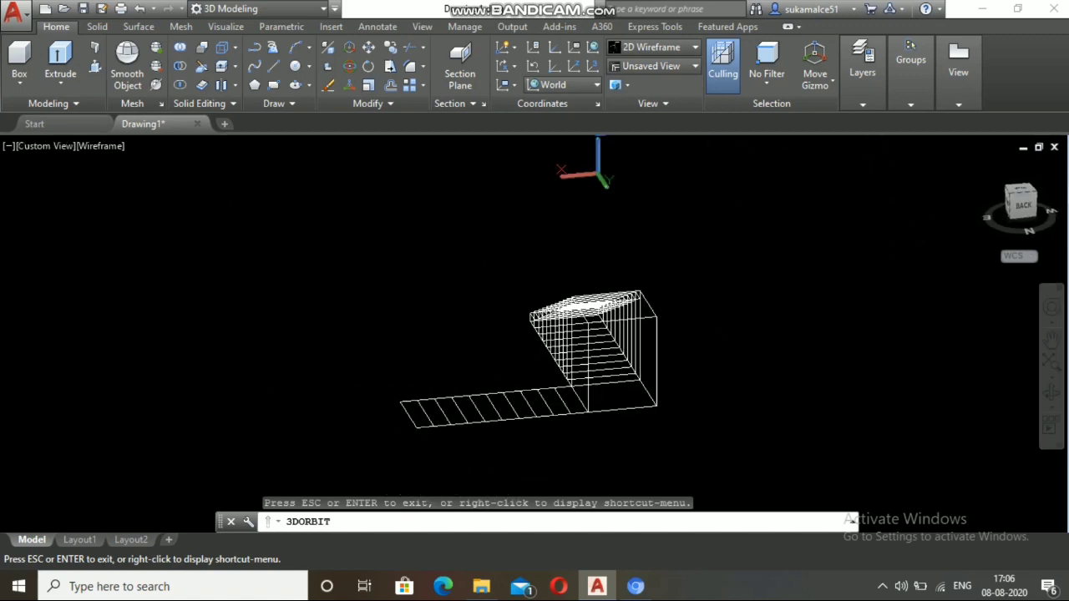
pyautogui.press('Escape')
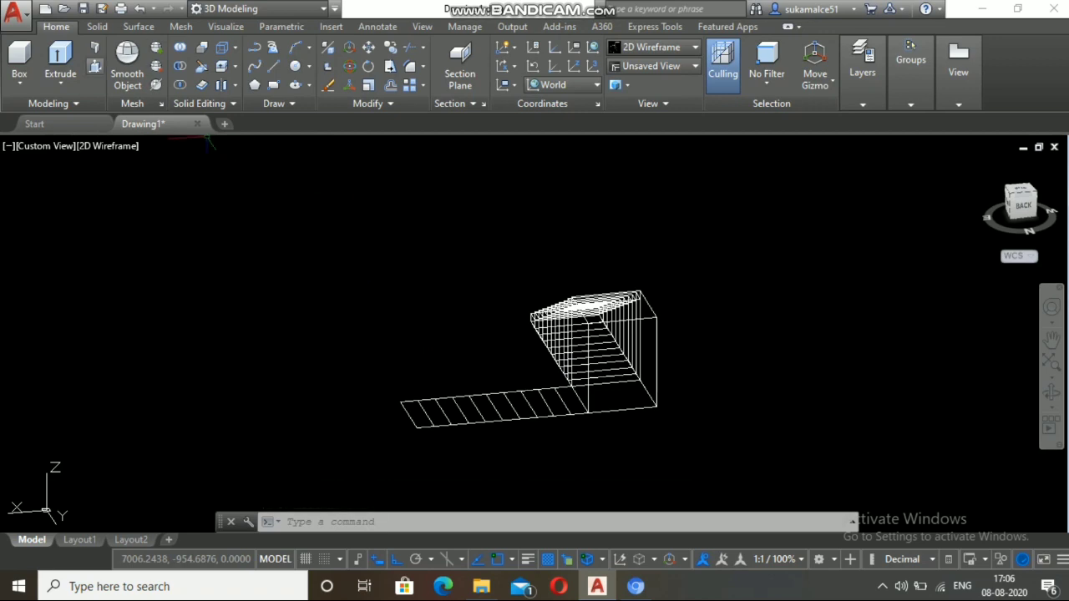
pyautogui.click(94, 67)
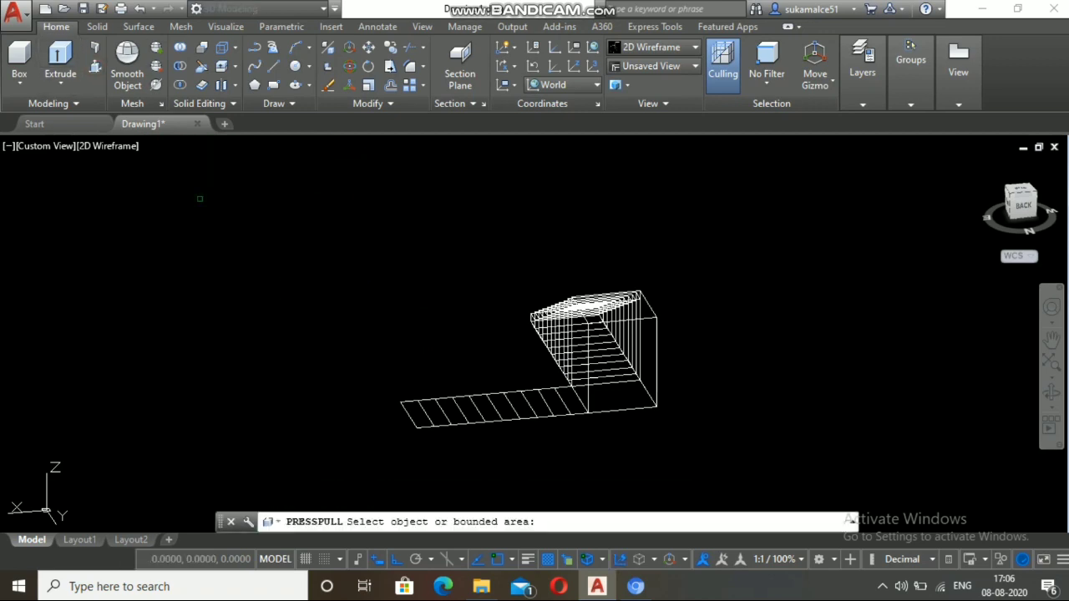
pyautogui.click(571, 396)
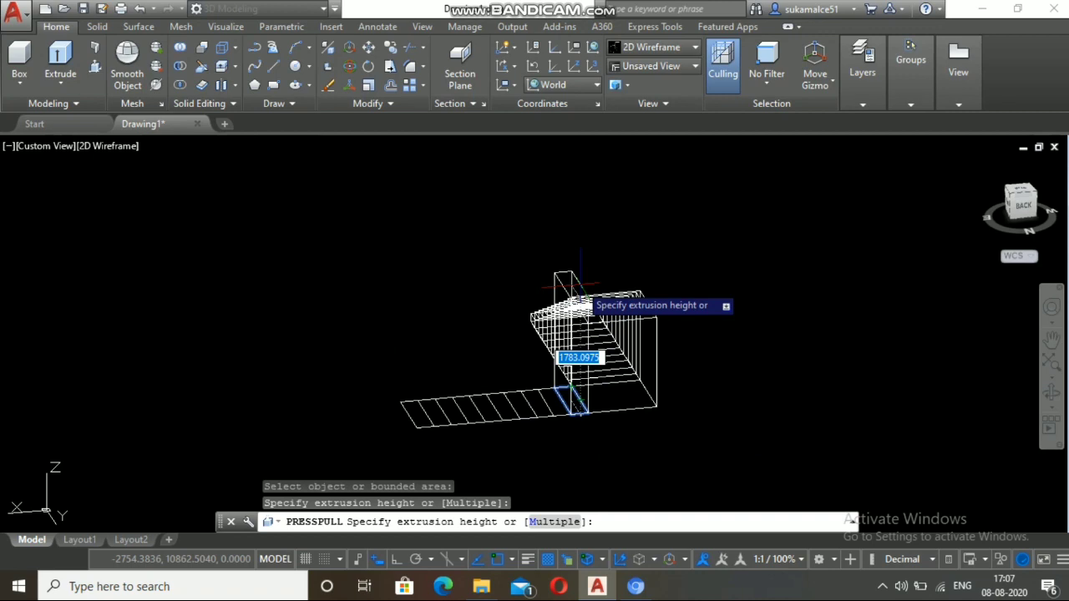
pyautogui.write('15')
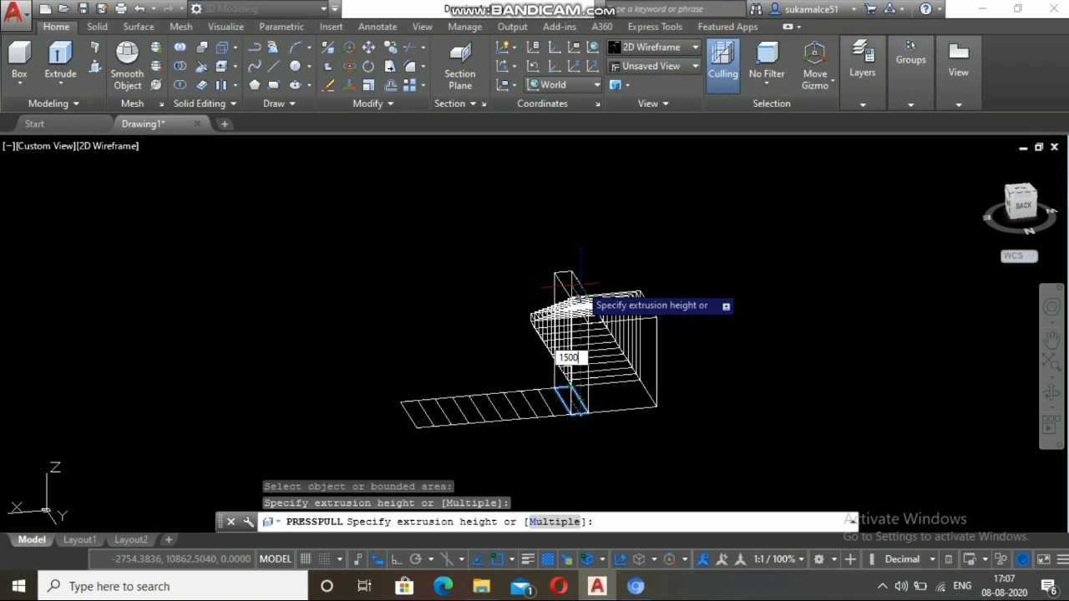
pyautogui.write('00')
pyautogui.press('Return')
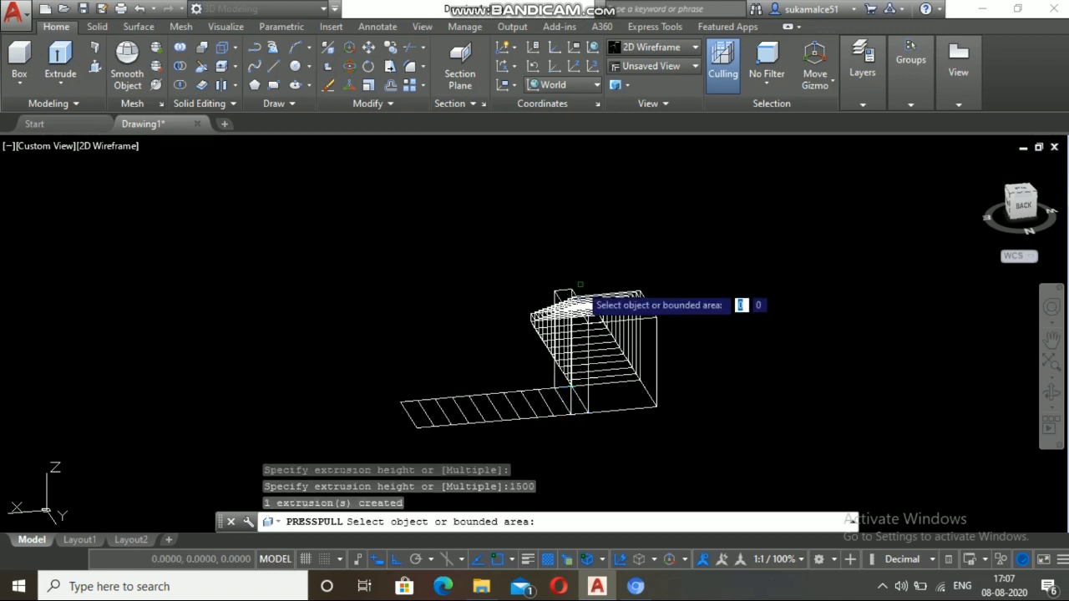
# Step: Presspull the second tread area of the second flight up to a height of 1625
pyautogui.scroll(3, 618, 302)
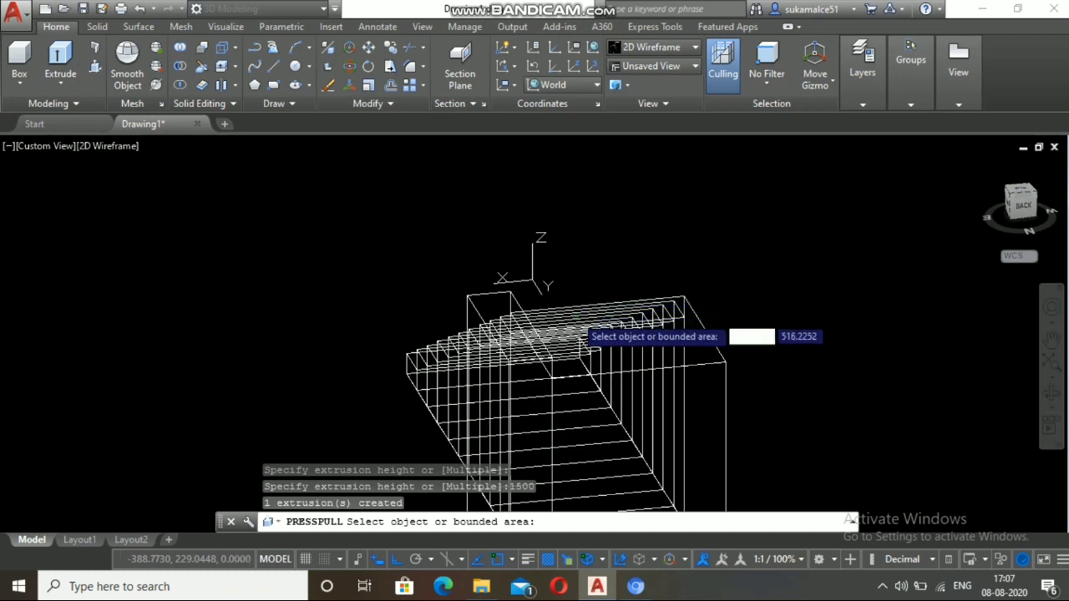
pyautogui.scroll(-2, 573, 315)
pyautogui.scroll(-2, 500, 387)
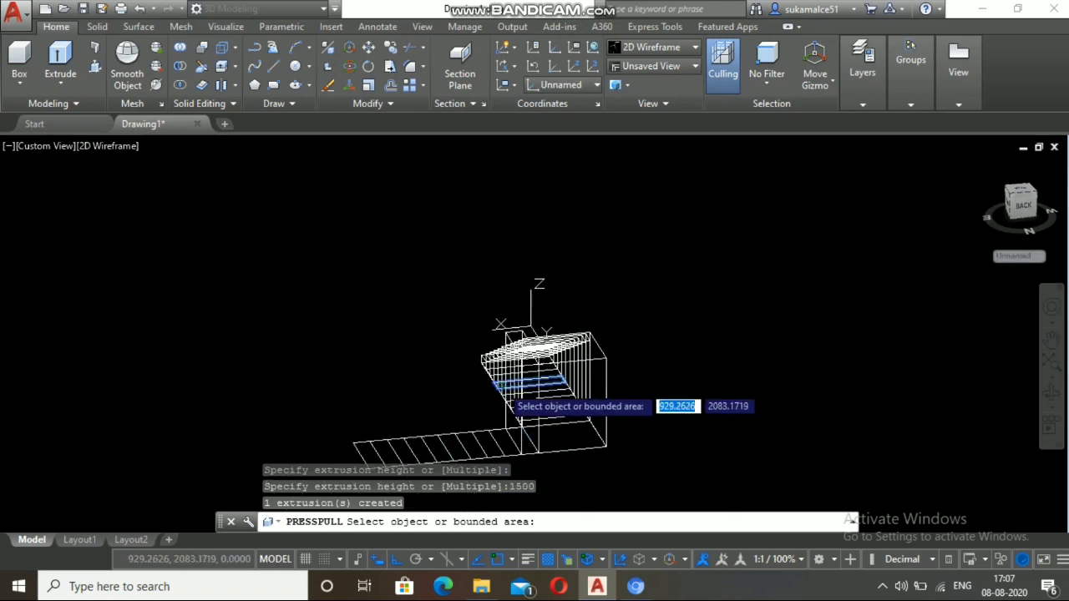
pyautogui.click(499, 441)
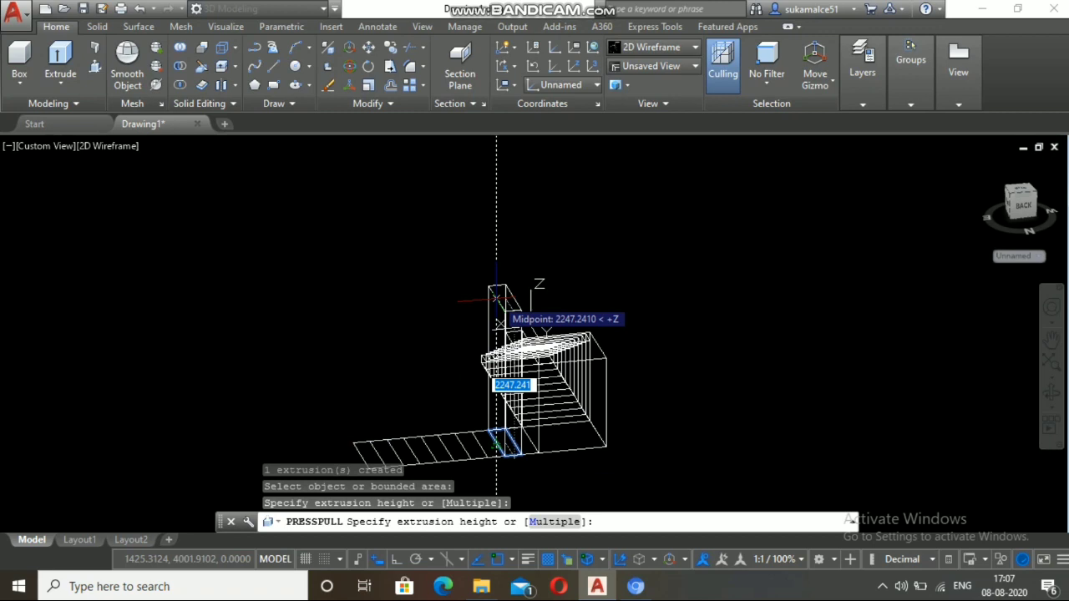
pyautogui.write('1')
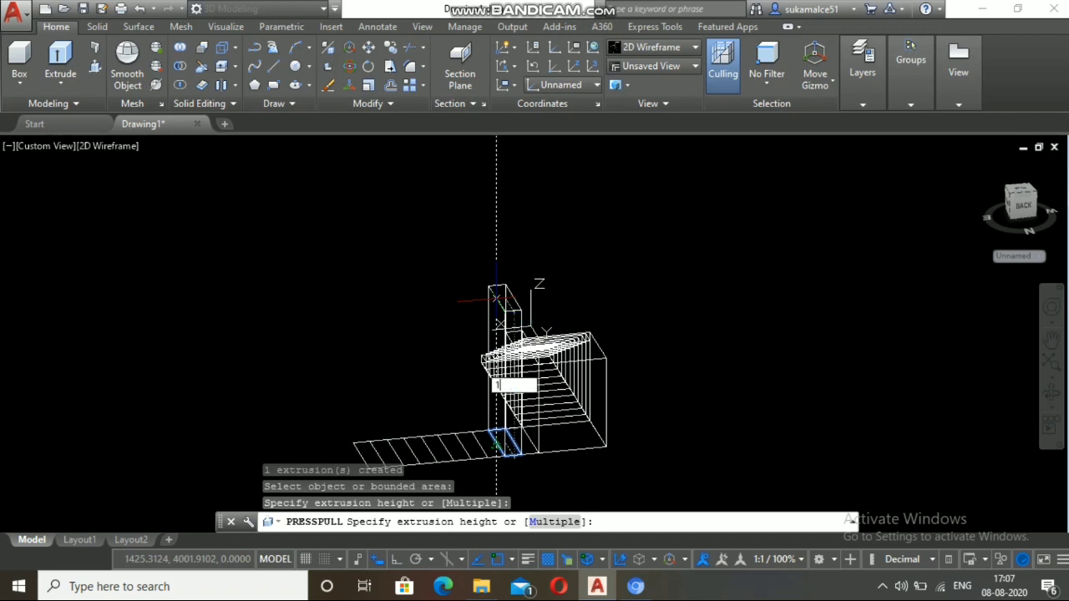
pyautogui.write('625')
pyautogui.press('Return')
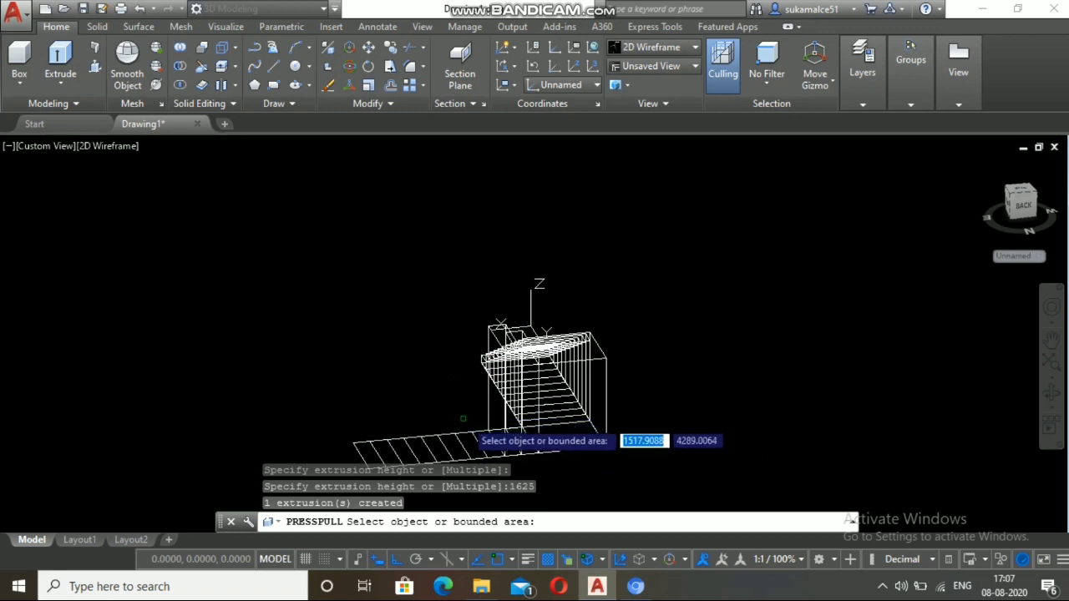
# Step: Presspull the third tread area of the second flight up to a height of 1750
pyautogui.click(489, 443)
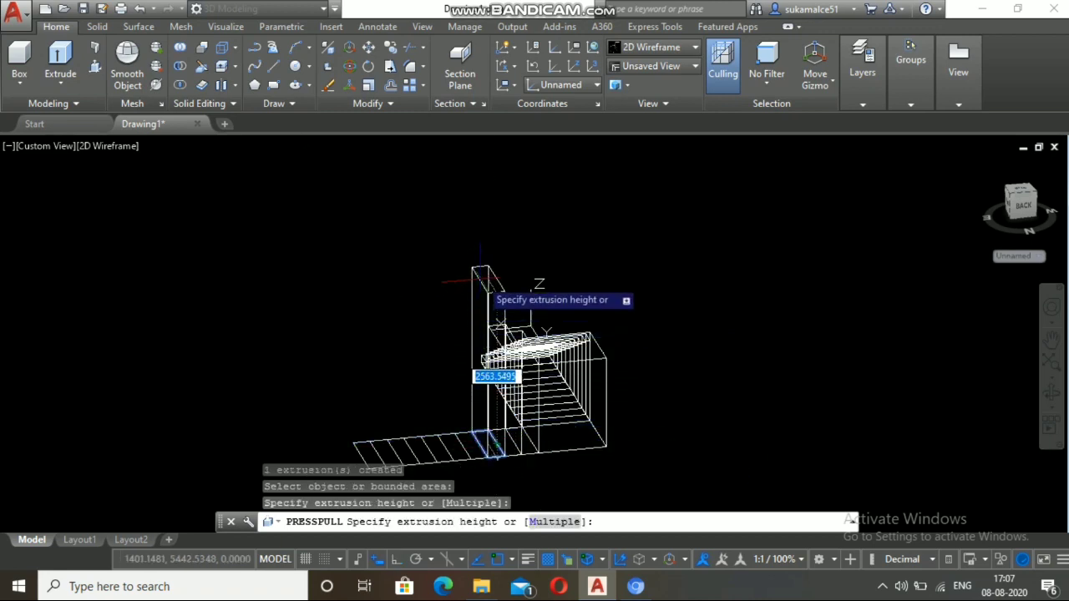
pyautogui.write('1')
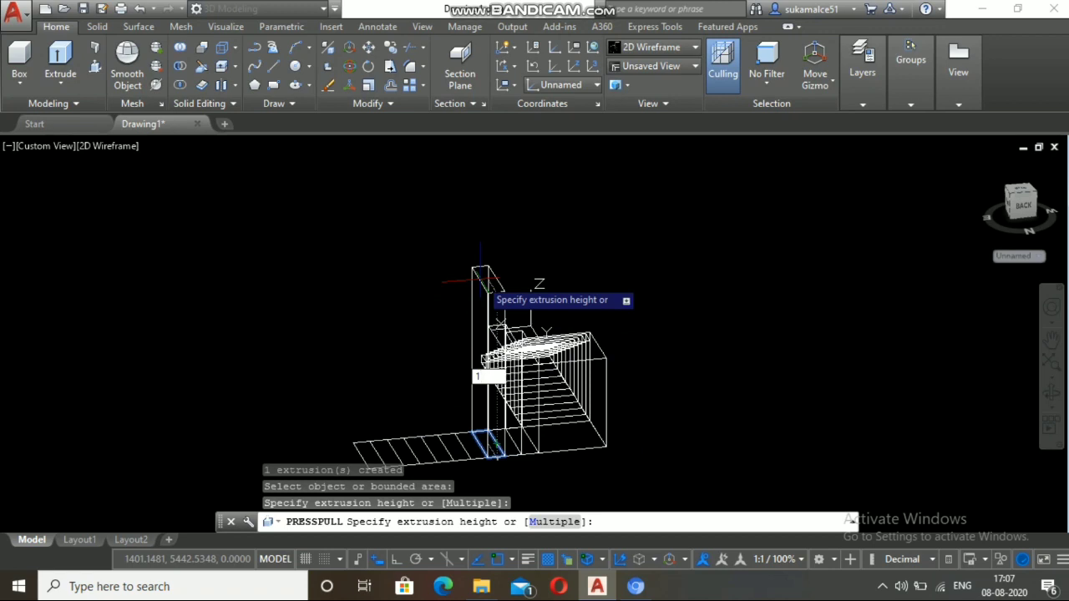
pyautogui.write('750')
pyautogui.press('Return')
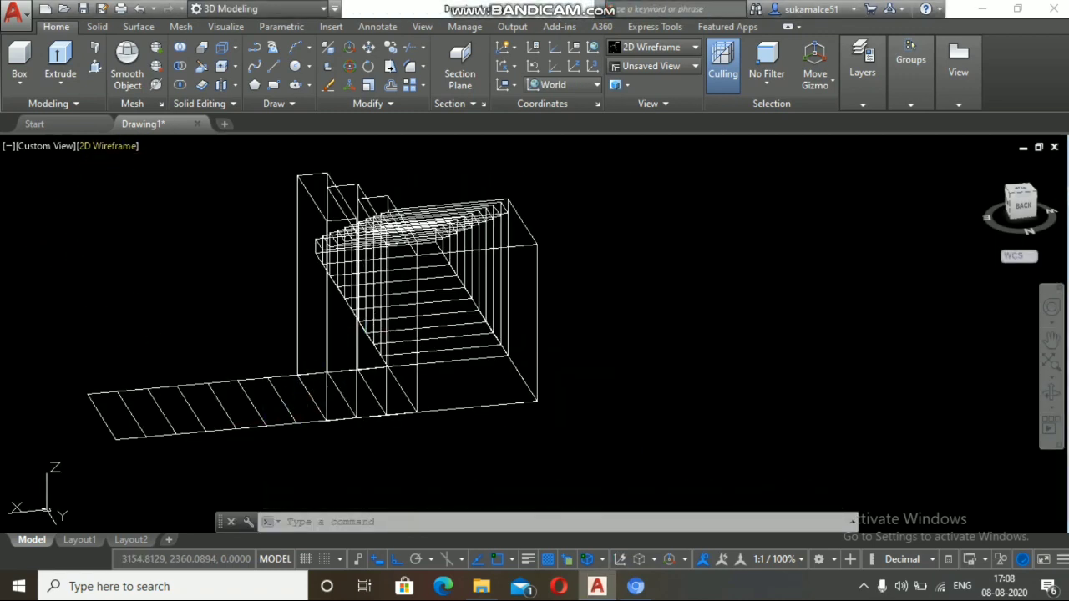
pyautogui.click(117, 145)
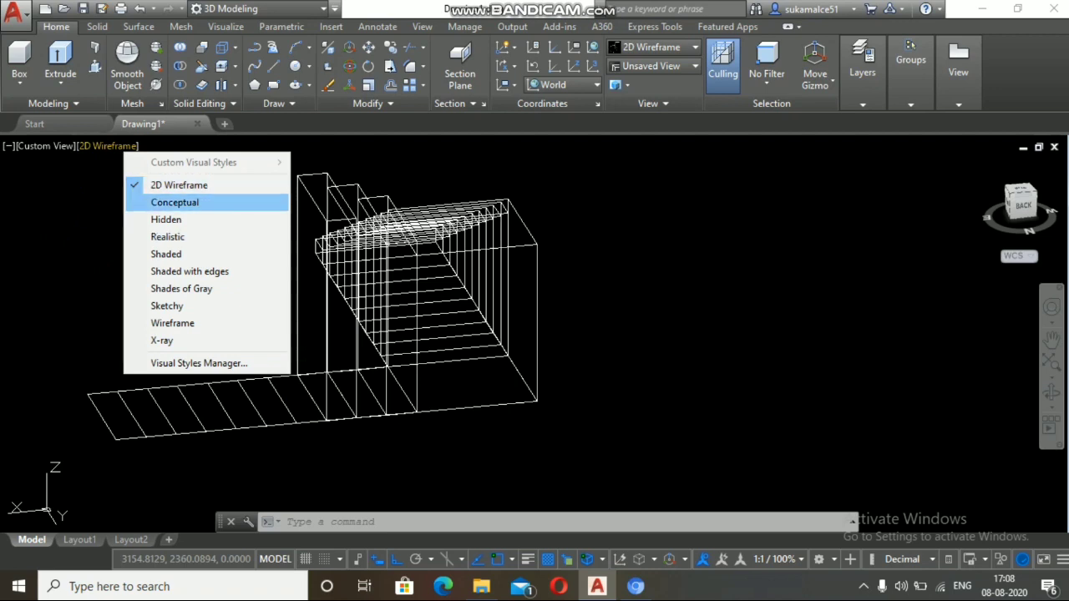
pyautogui.click(175, 202)
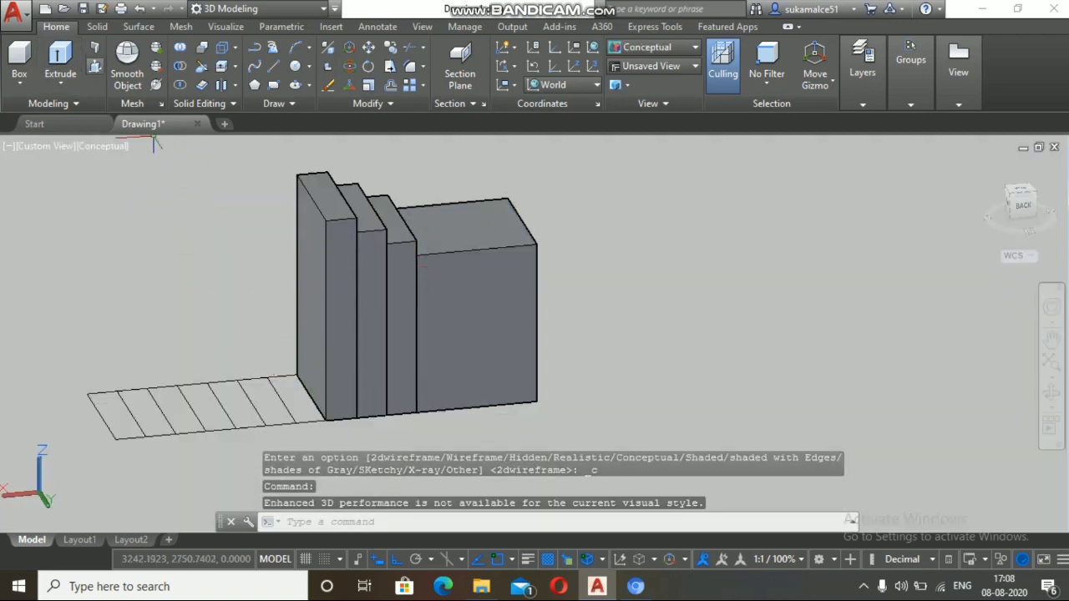
pyautogui.click(94, 66)
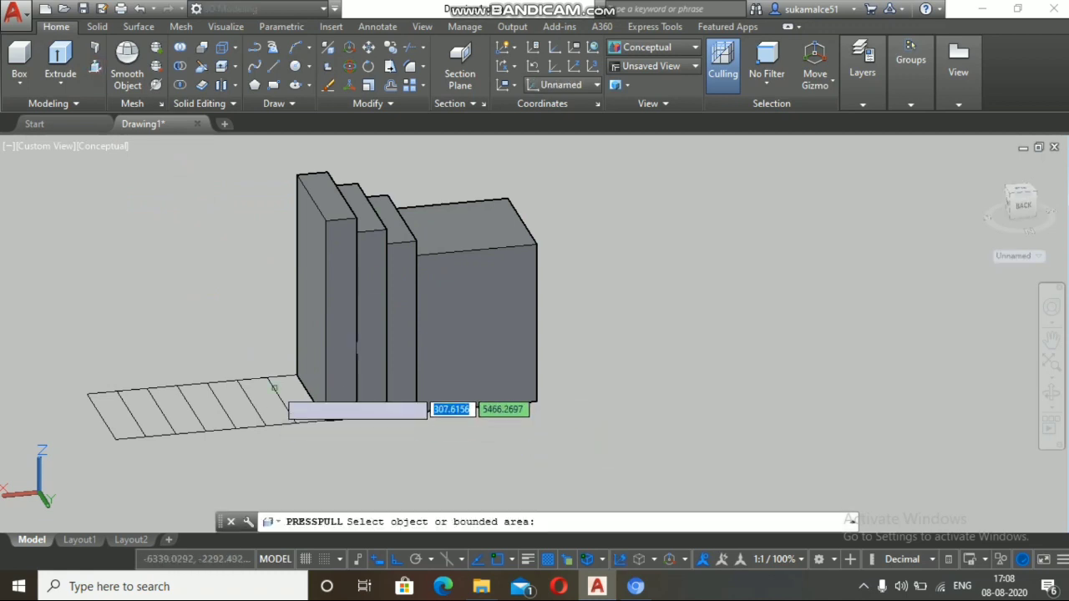
pyautogui.click(294, 399)
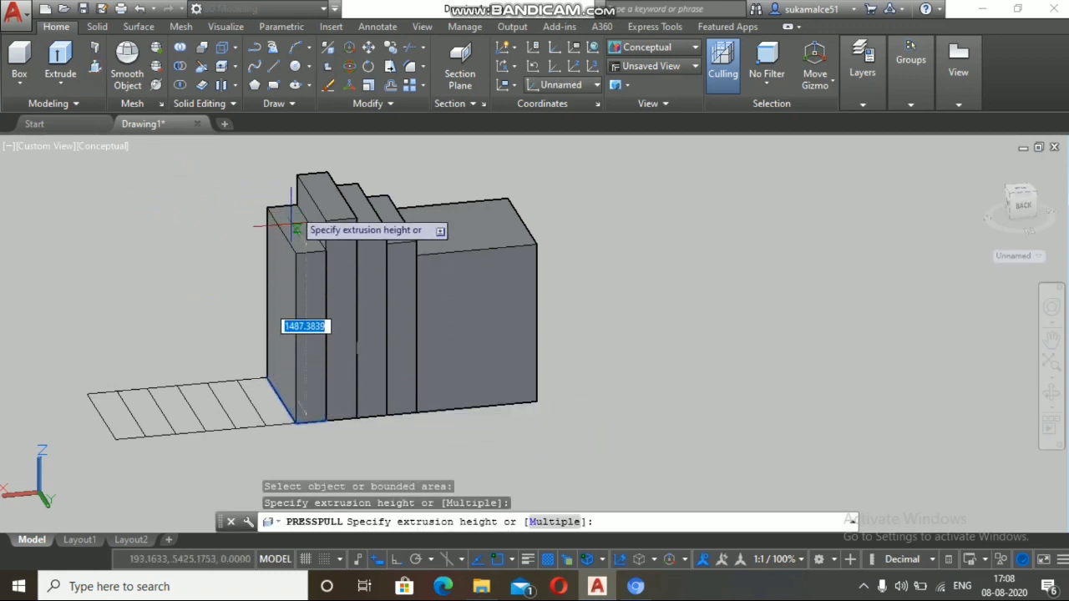
pyautogui.scroll(-1, 294, 160)
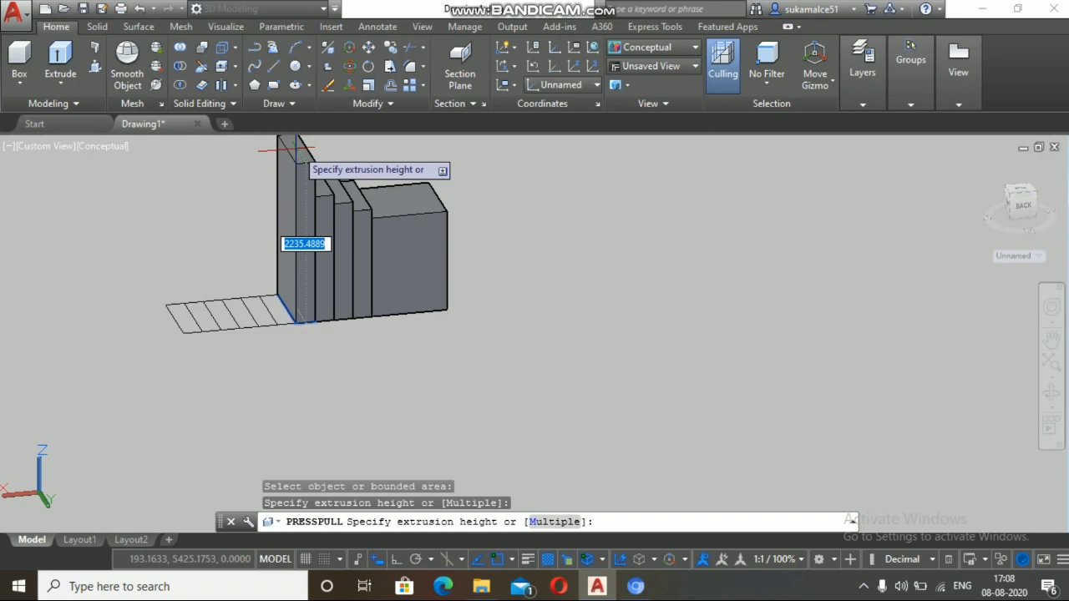
pyautogui.write('1')
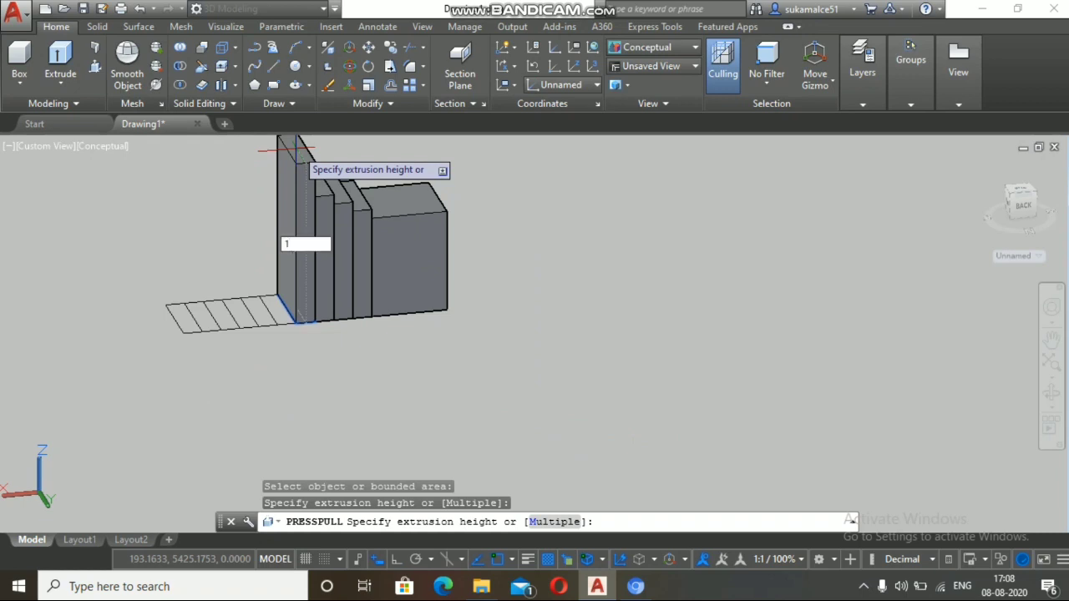
pyautogui.write('8')
pyautogui.press('BackSpace')
pyautogui.press('BackSpace')
pyautogui.press('Escape')
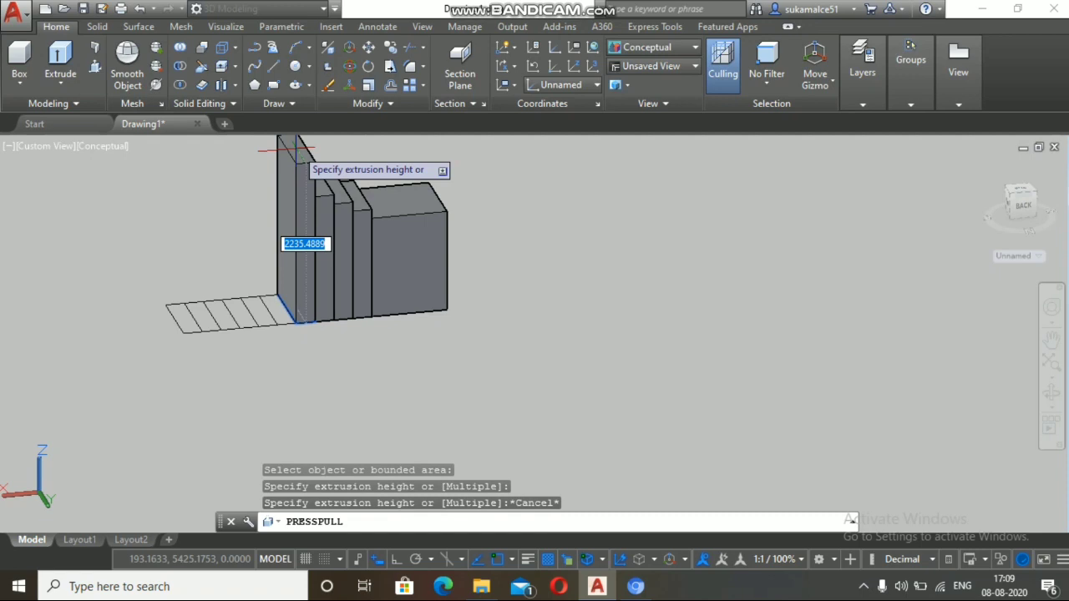
pyautogui.hotkey('ctrl', 'z')
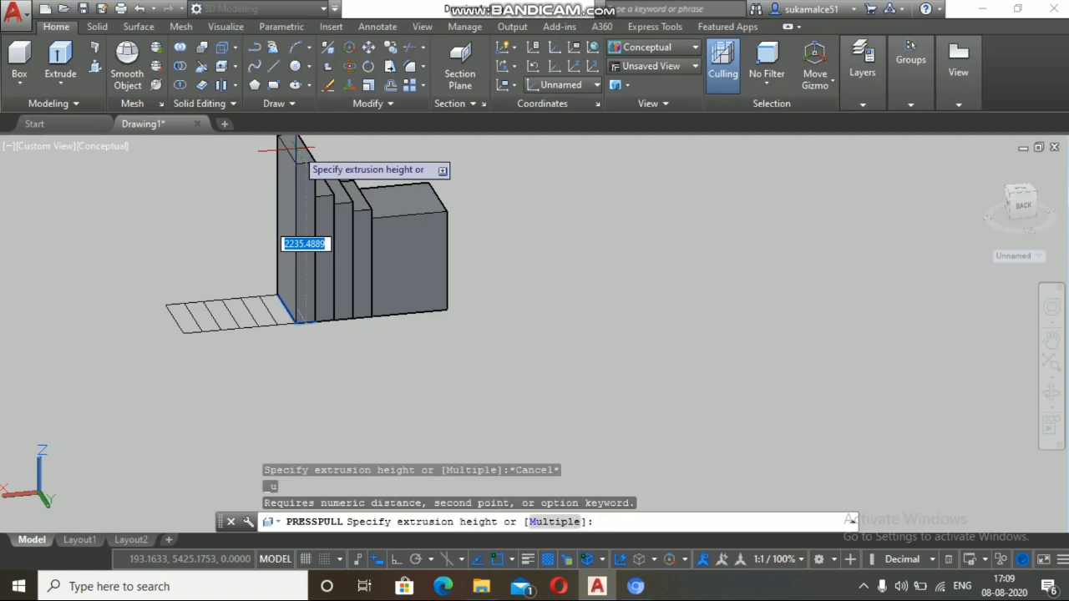
pyautogui.press('Escape')
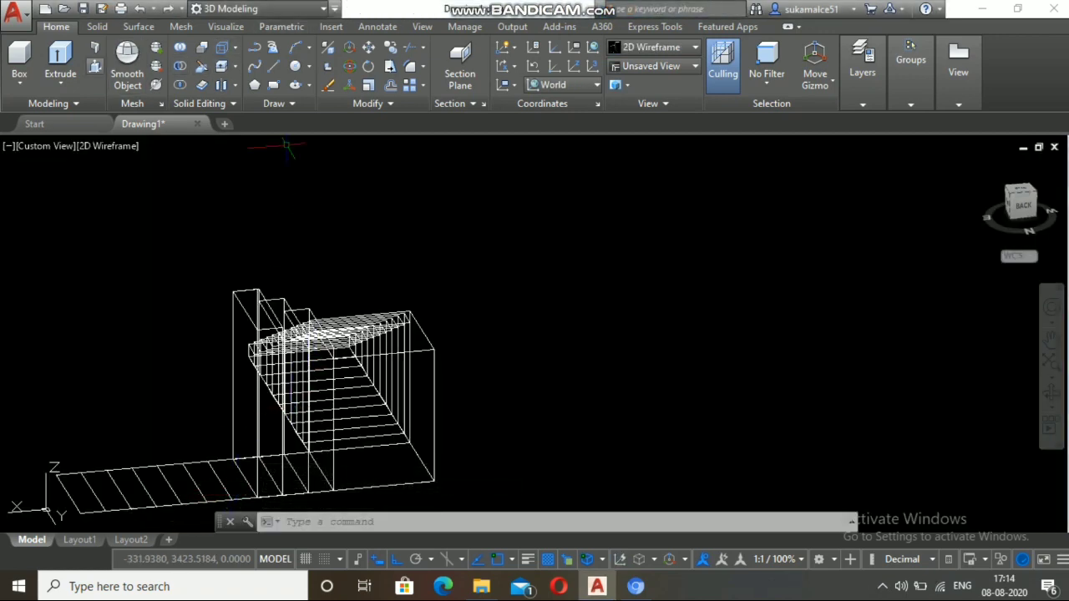
# Step: Presspull the fourth tread area of the second flight up to a height of 1875
pyautogui.click(94, 66)
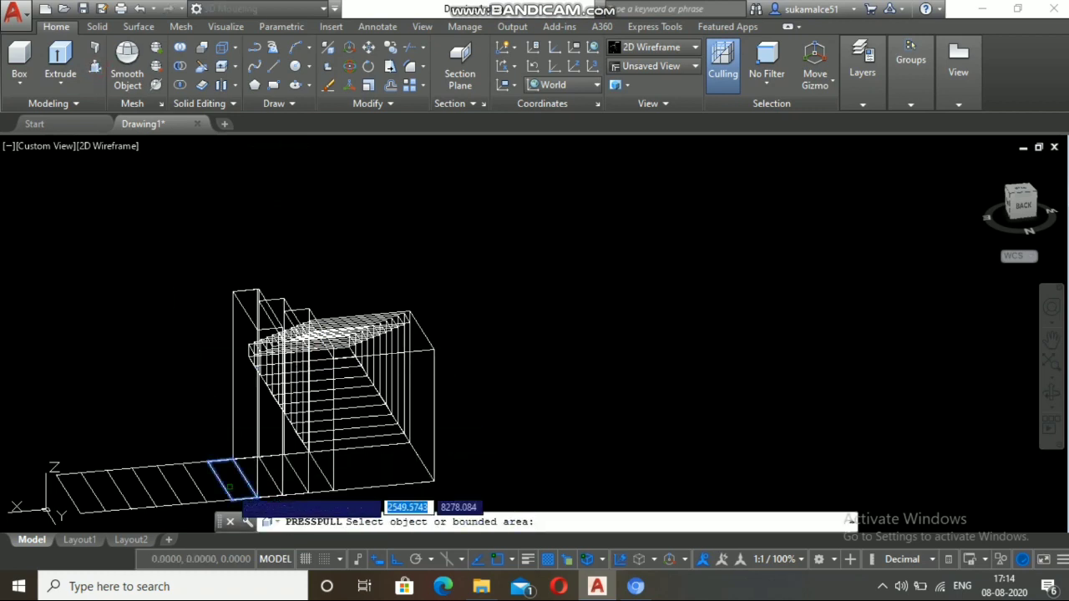
pyautogui.click(230, 487)
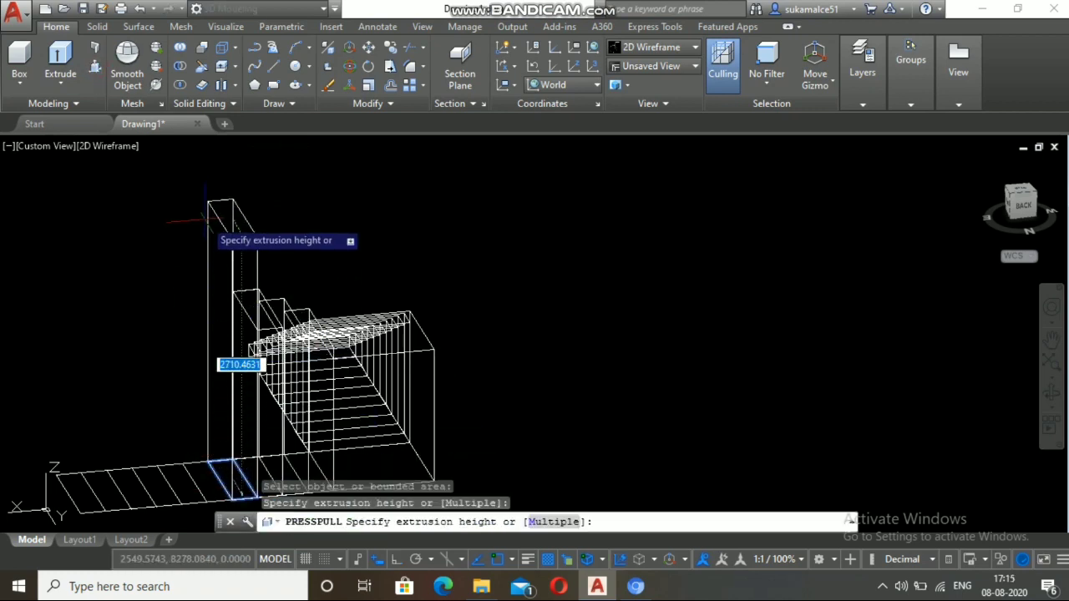
pyautogui.write('1875')
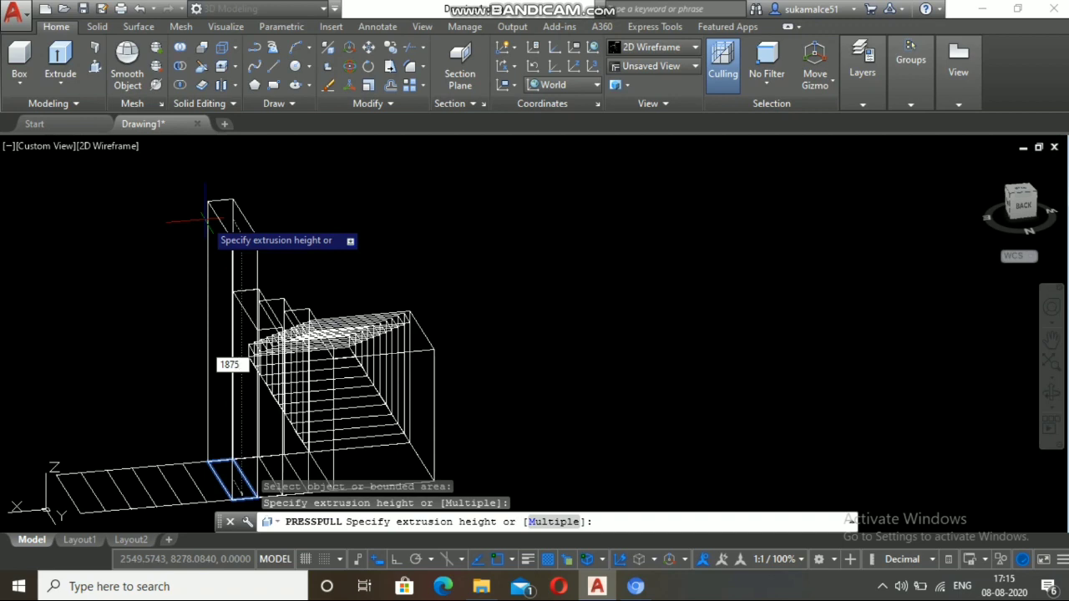
pyautogui.press('Return')
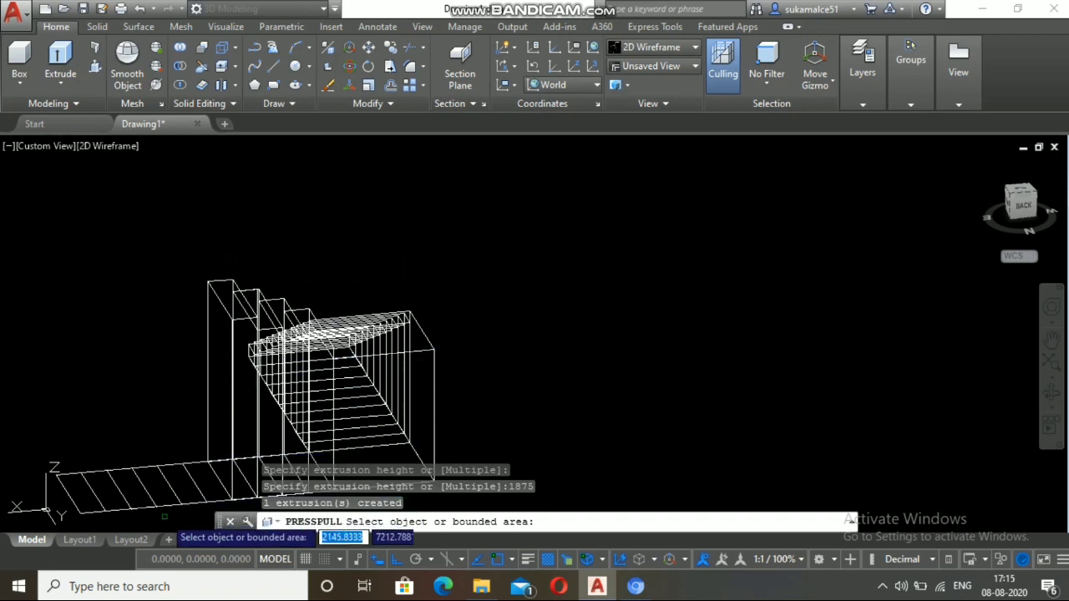
# Step: Presspull the fifth tread area of the second flight up to a height of 2000
pyautogui.click(202, 486)
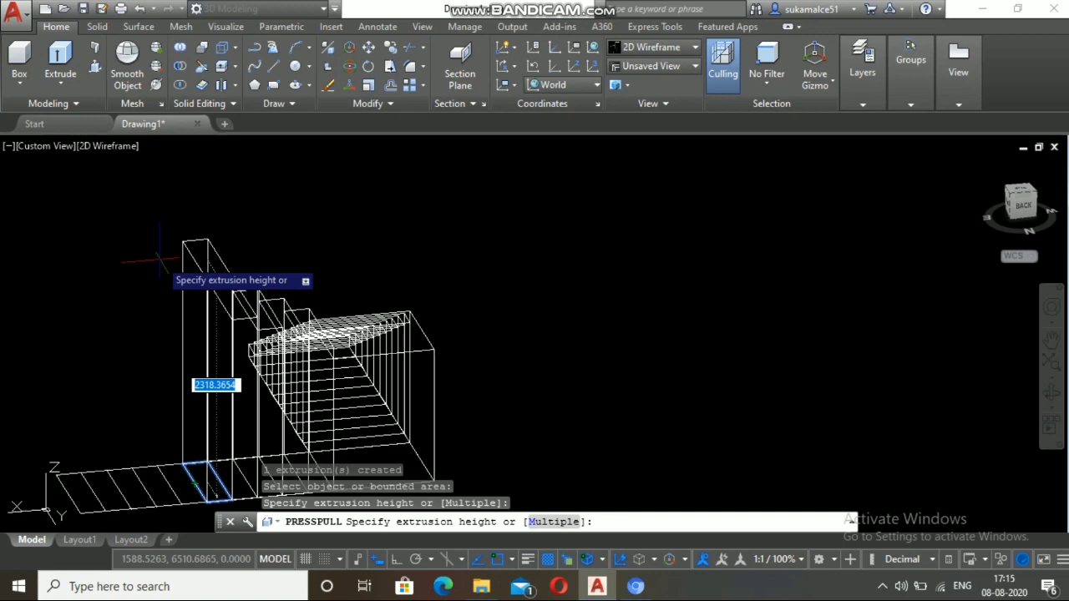
pyautogui.write('2')
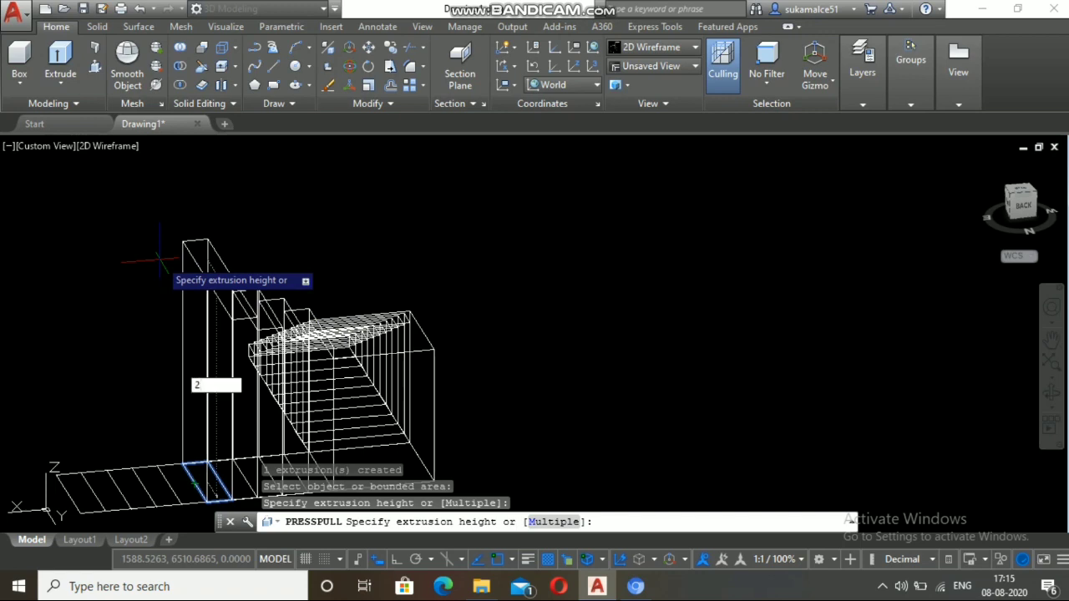
pyautogui.write('000')
pyautogui.press('Return')
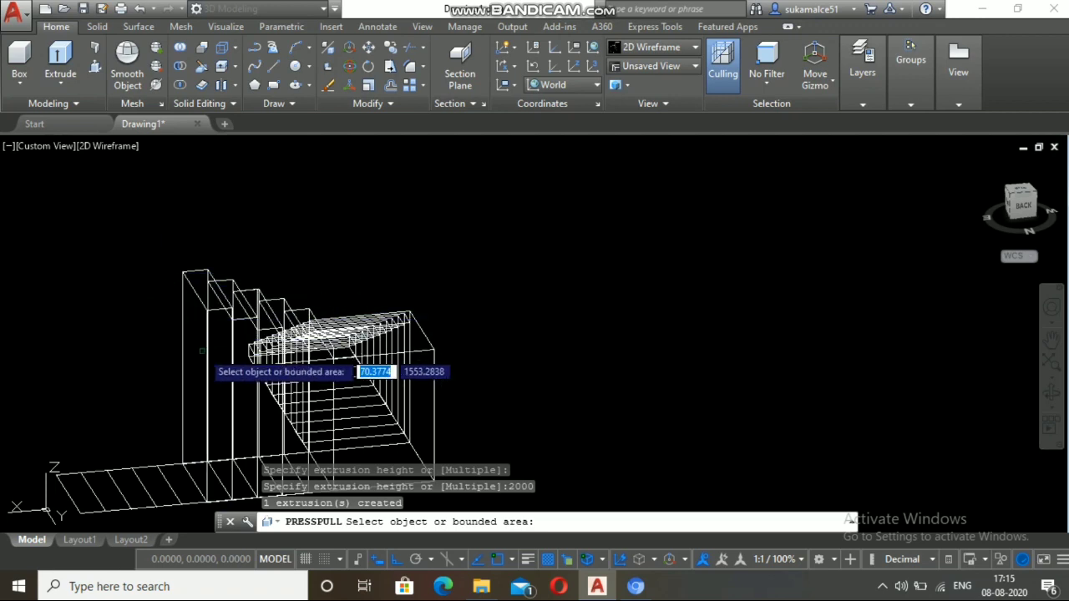
# Step: Presspull the sixth tread area of the second flight up to a height of 2125
pyautogui.click(185, 486)
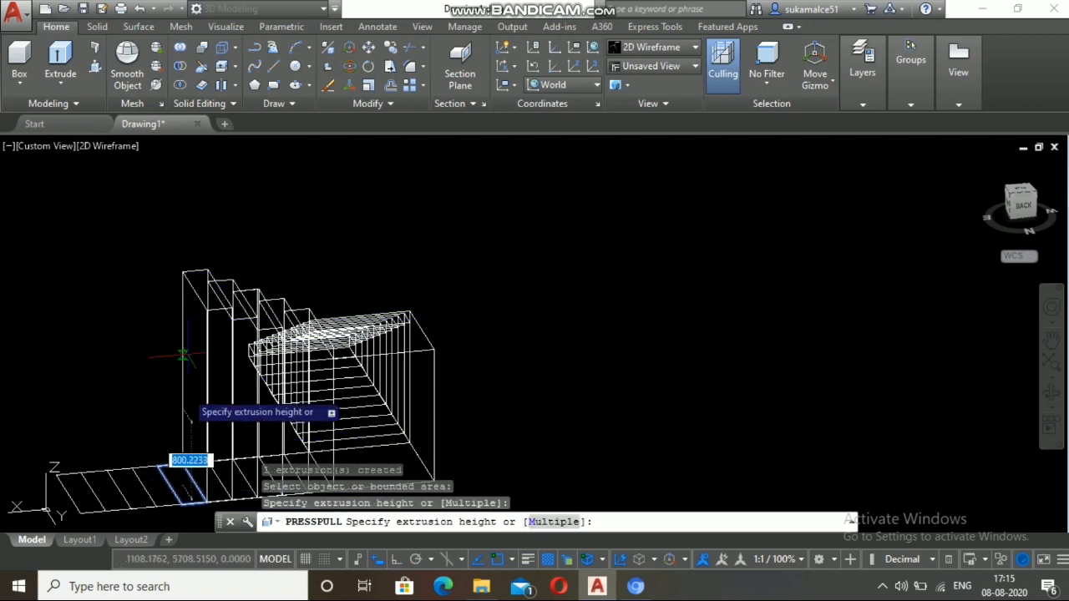
pyautogui.write('21')
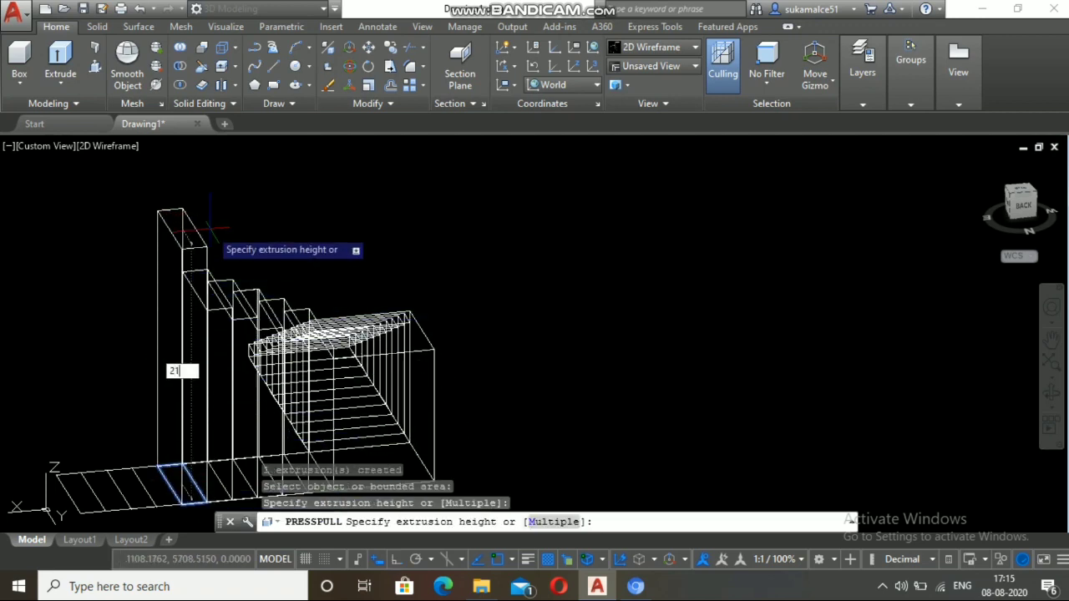
pyautogui.write('25')
pyautogui.press('Return')
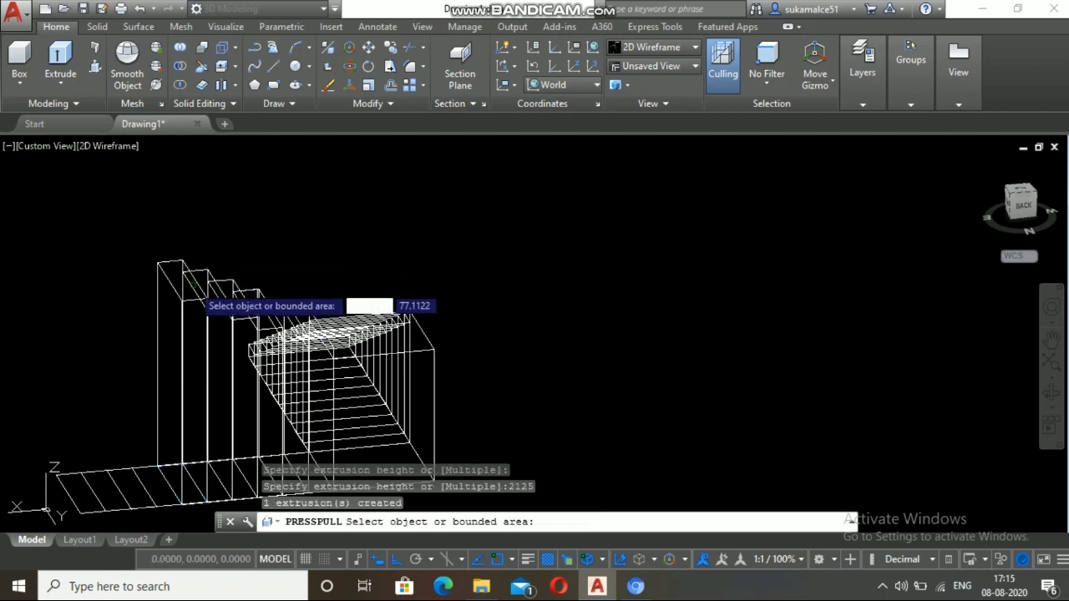
# Step: Presspull the seventh tread area of the second flight up to a height of 2250
pyautogui.click(155, 487)
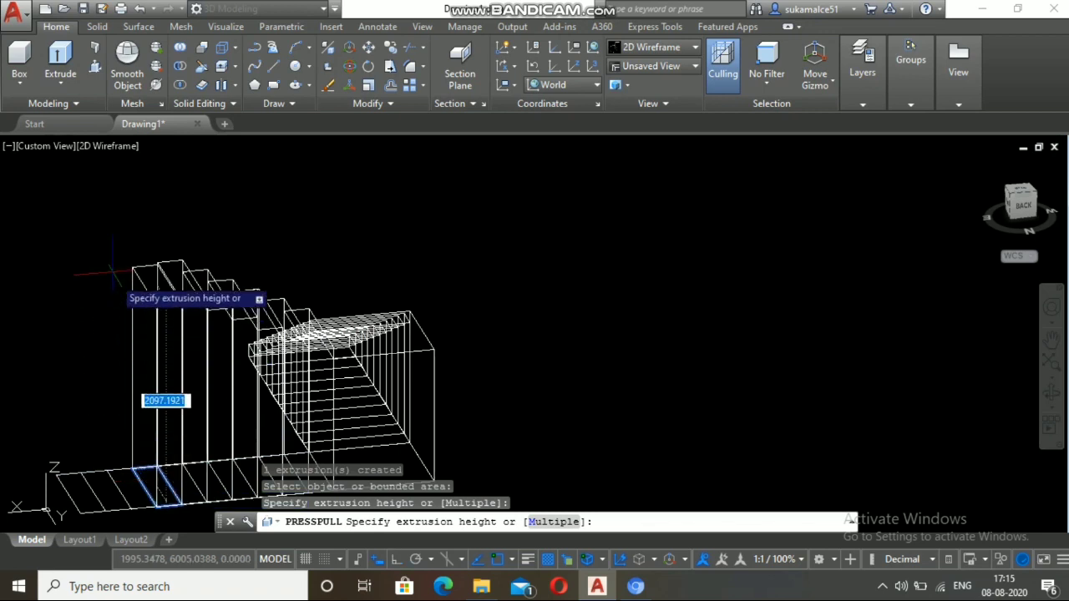
pyautogui.write('2')
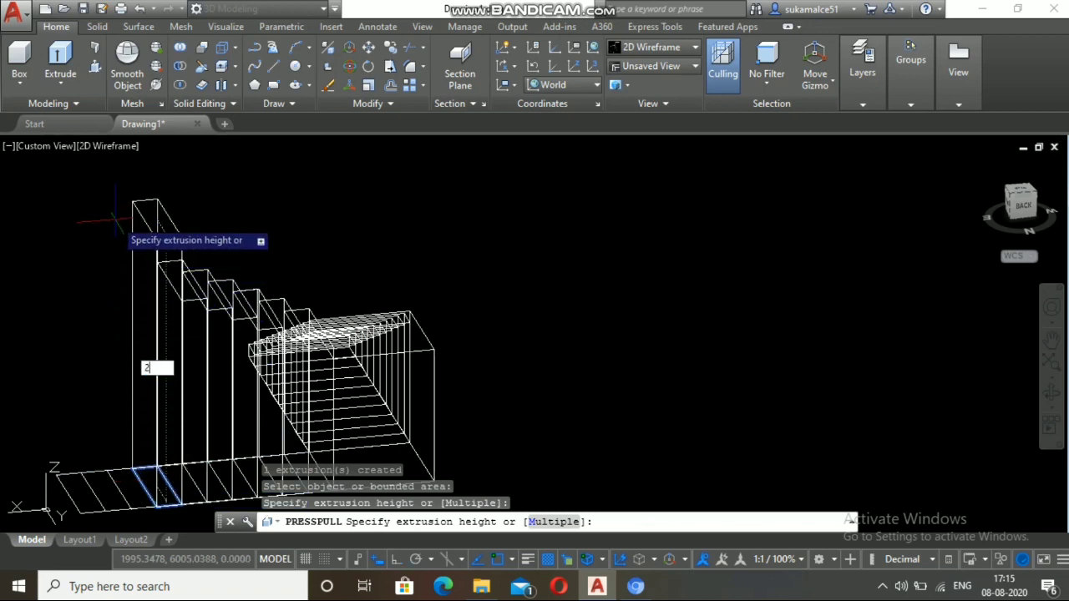
pyautogui.write('12')
pyautogui.write('0')
pyautogui.press('Return')
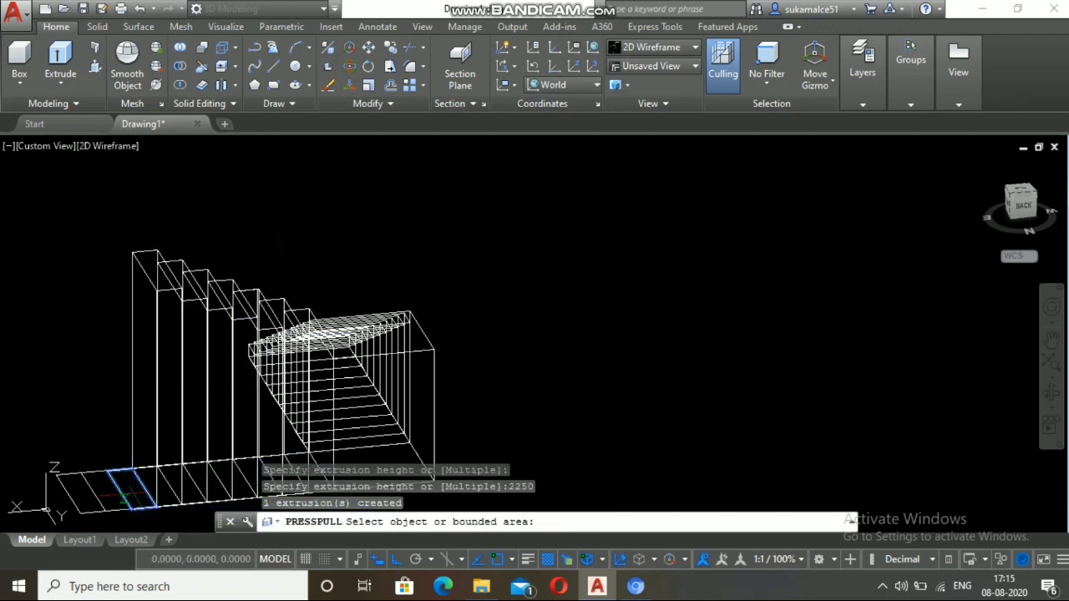
# Step: Presspull the eighth tread area of the second flight up to a height of 2375
pyautogui.click(130, 491)
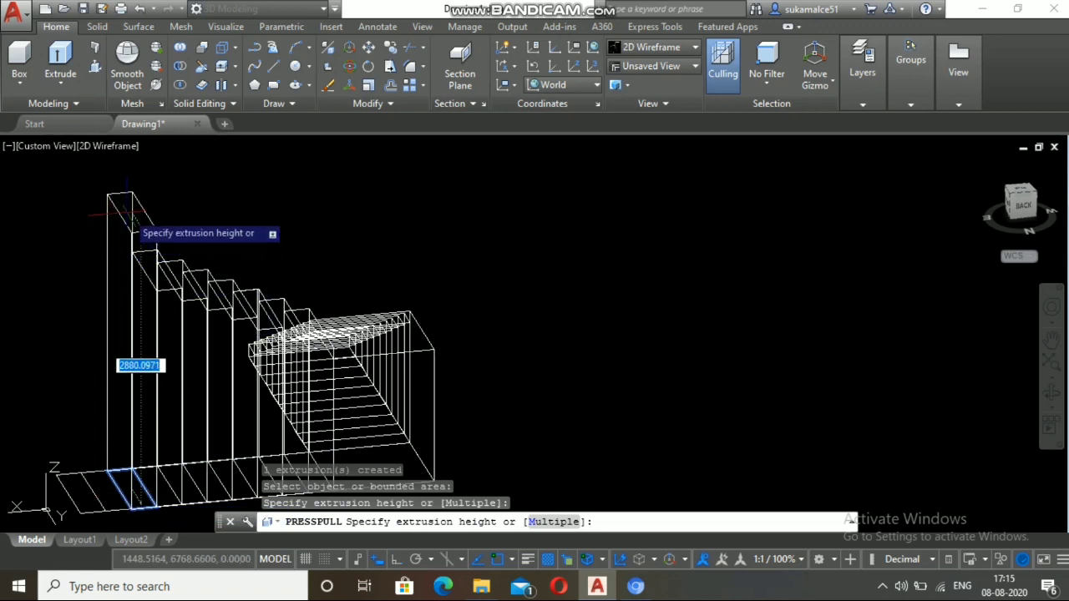
pyautogui.write('23')
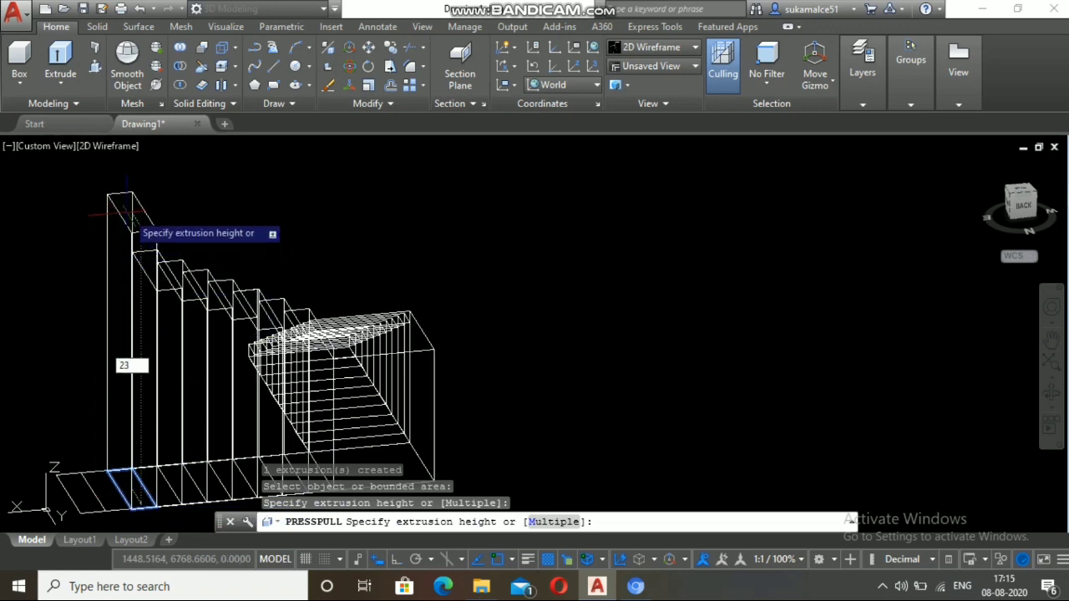
pyautogui.write('75')
pyautogui.press('Return')
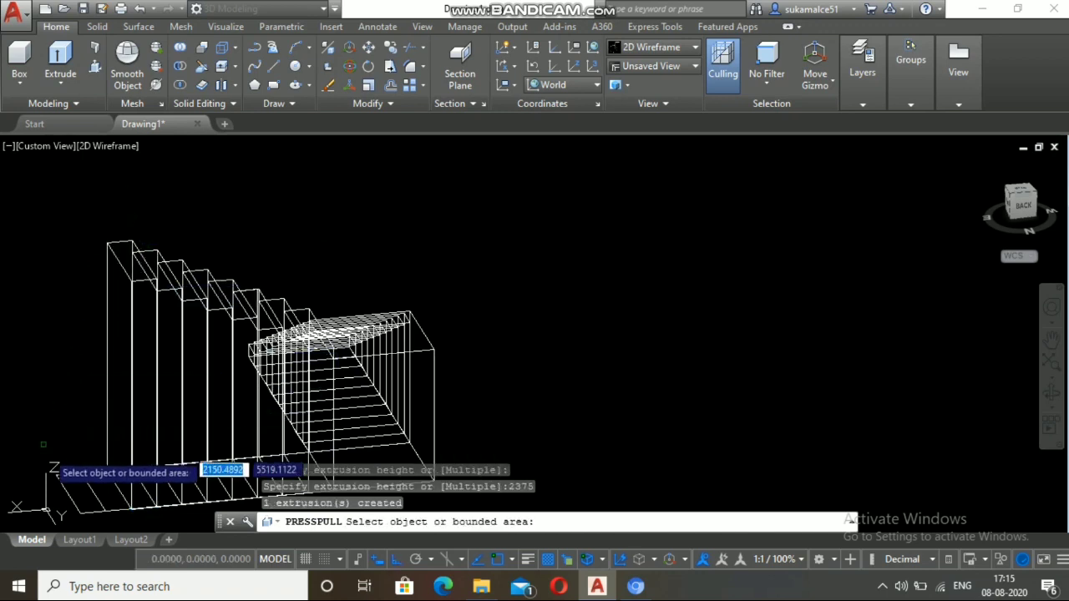
# Step: Presspull the ninth tread area of the second flight up to a height of 2500
pyautogui.click(113, 492)
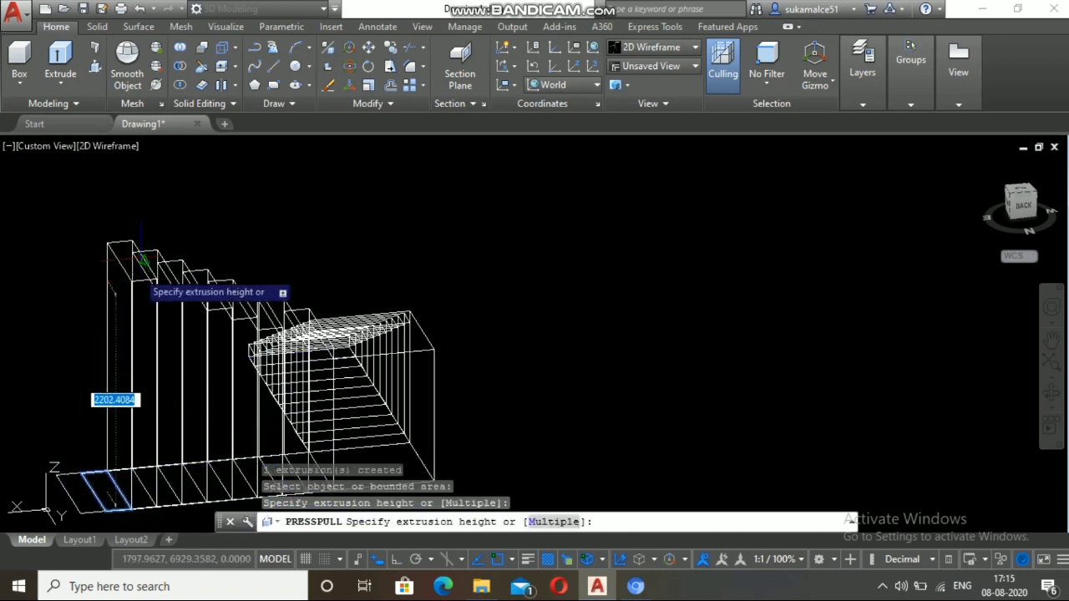
pyautogui.write('2')
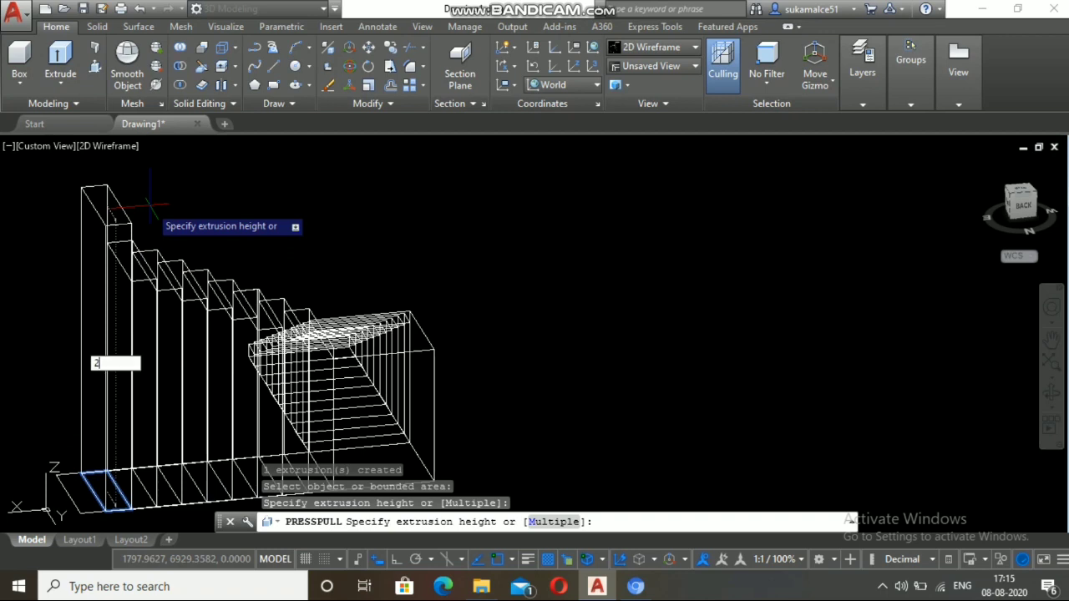
pyautogui.write('500')
pyautogui.press('Return')
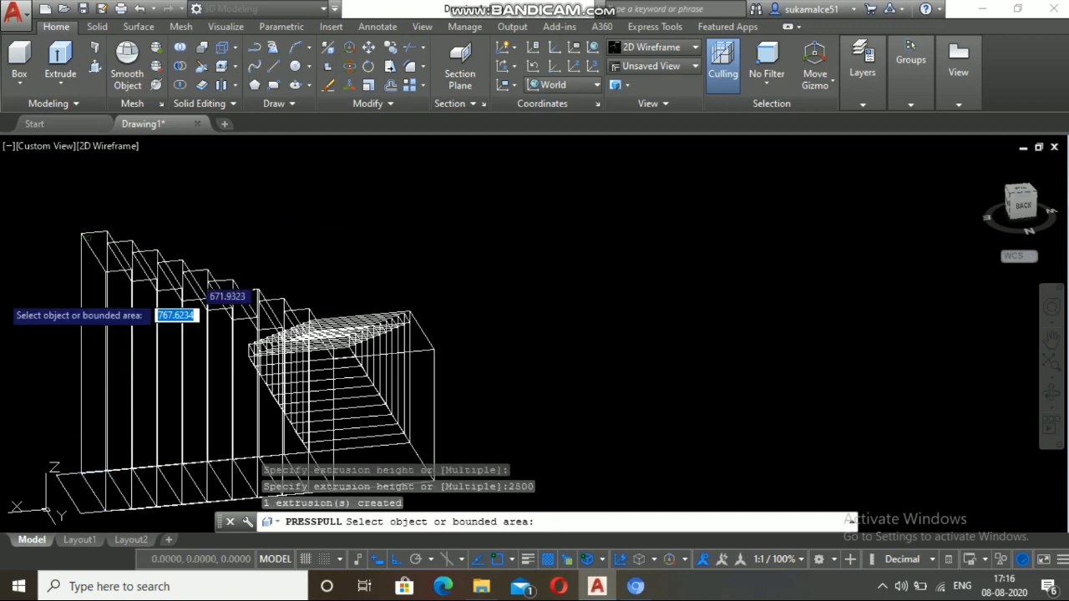
# Step: Presspull the tenth and last tread area of the second flight up to a height of 2625 and end the command
pyautogui.click(81, 491)
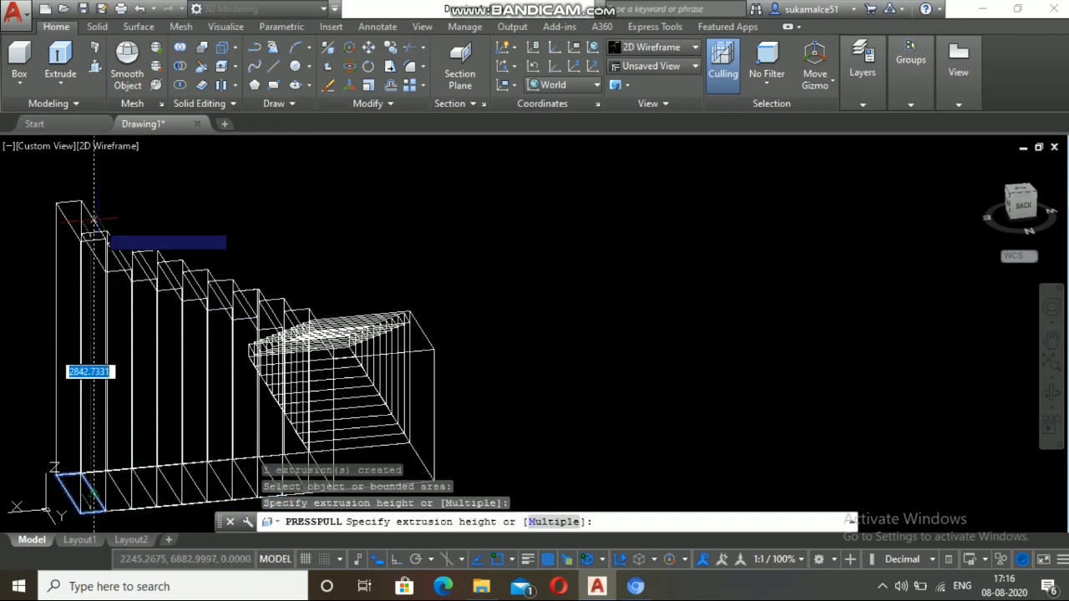
pyautogui.write('2')
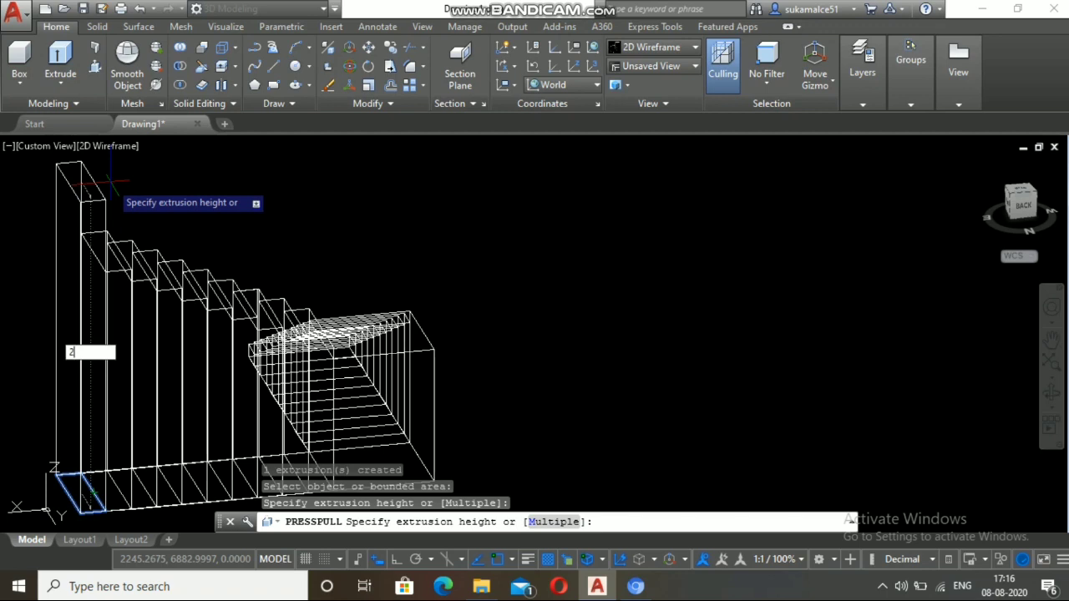
pyautogui.write('625')
pyautogui.press('Return')
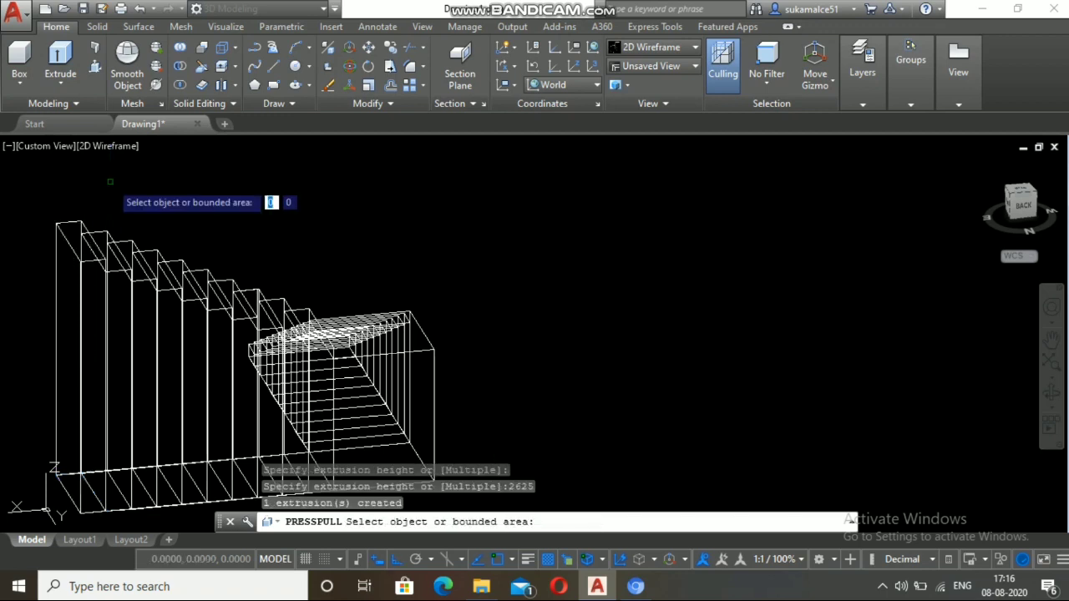
pyautogui.scroll(-3, 126, 190)
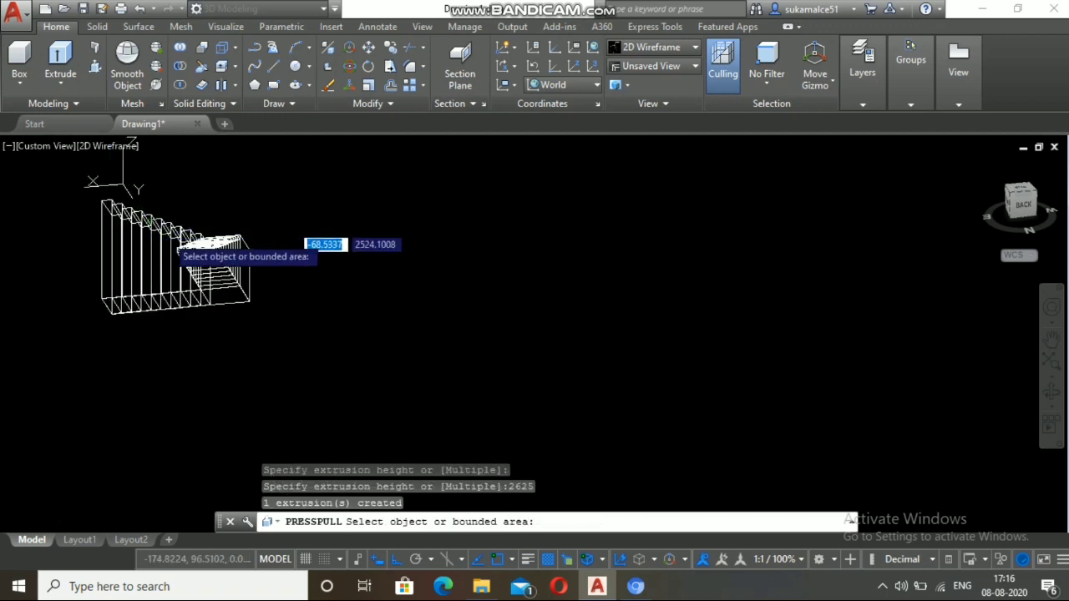
pyautogui.press('Return')
# Step: Set the viewport's visual style to Conceptual and dismiss the autosave message
pyautogui.scroll(2, 188, 182)
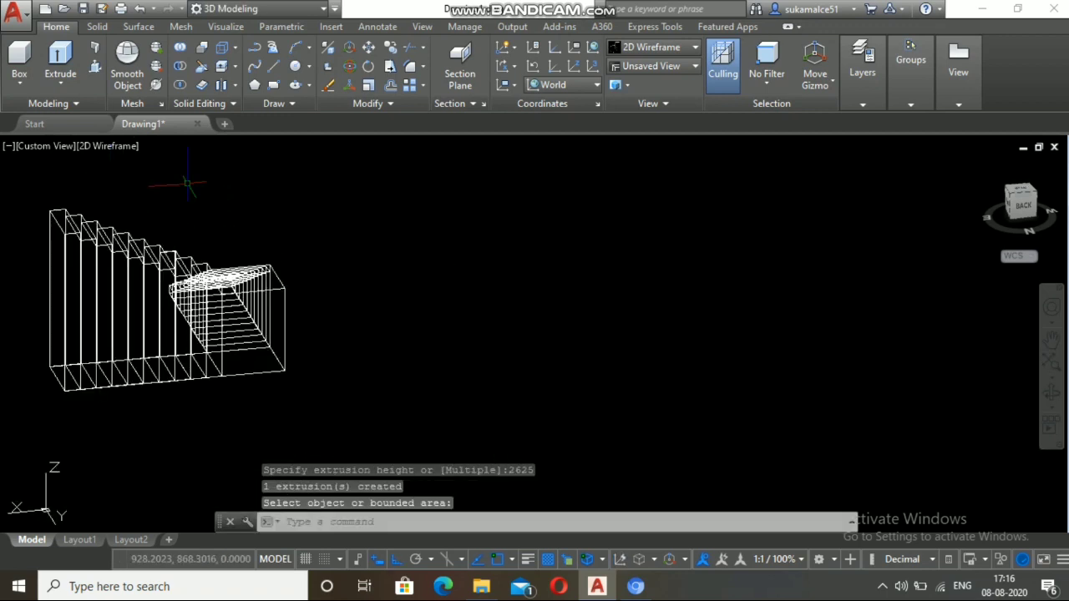
pyautogui.click(91, 144)
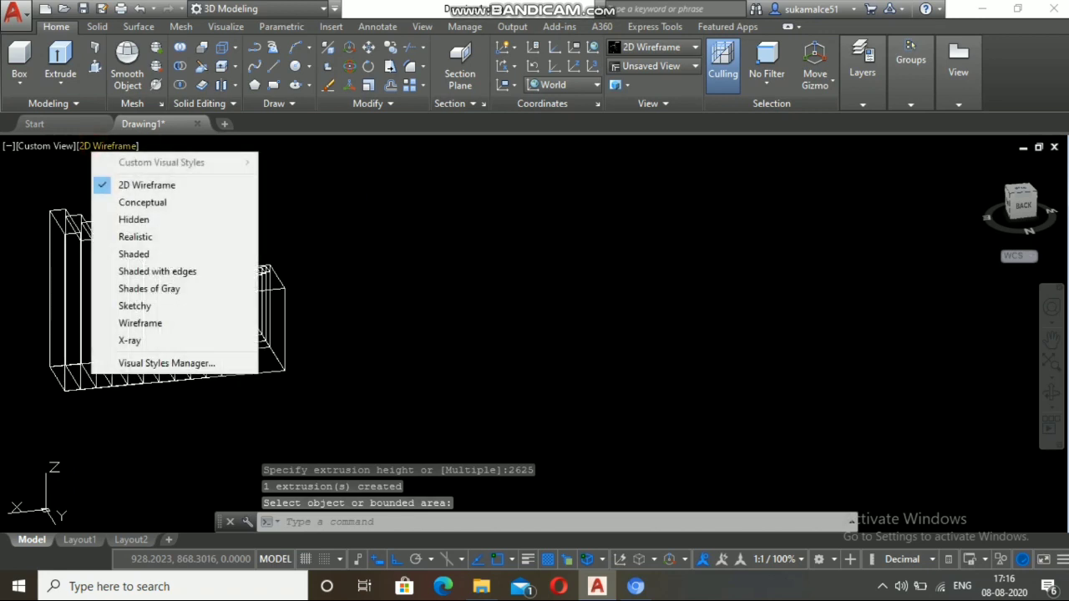
pyautogui.click(147, 203)
pyautogui.press('Escape')
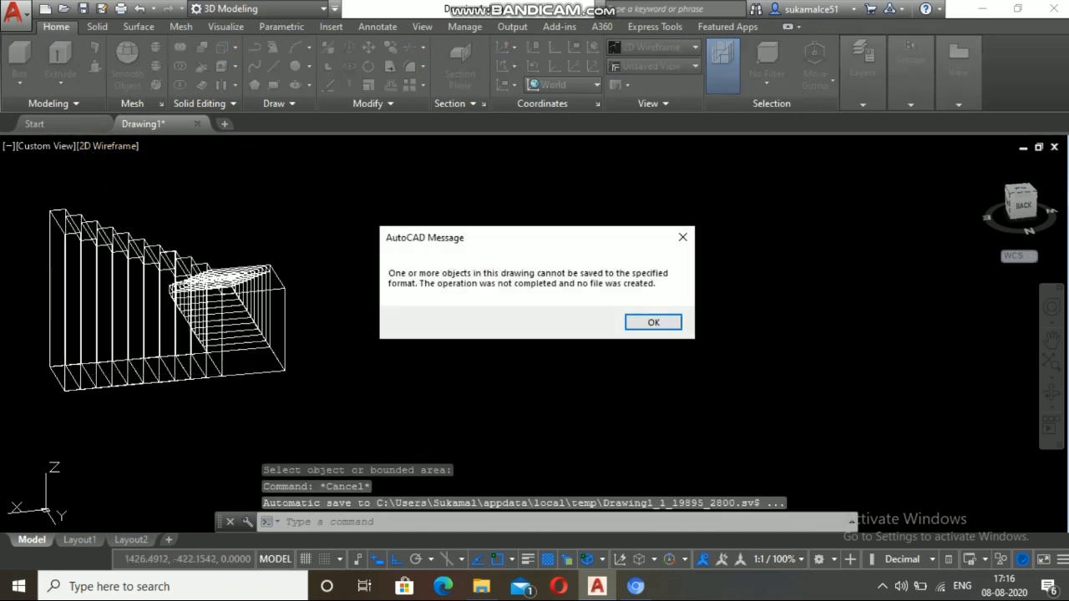
pyautogui.click(653, 322)
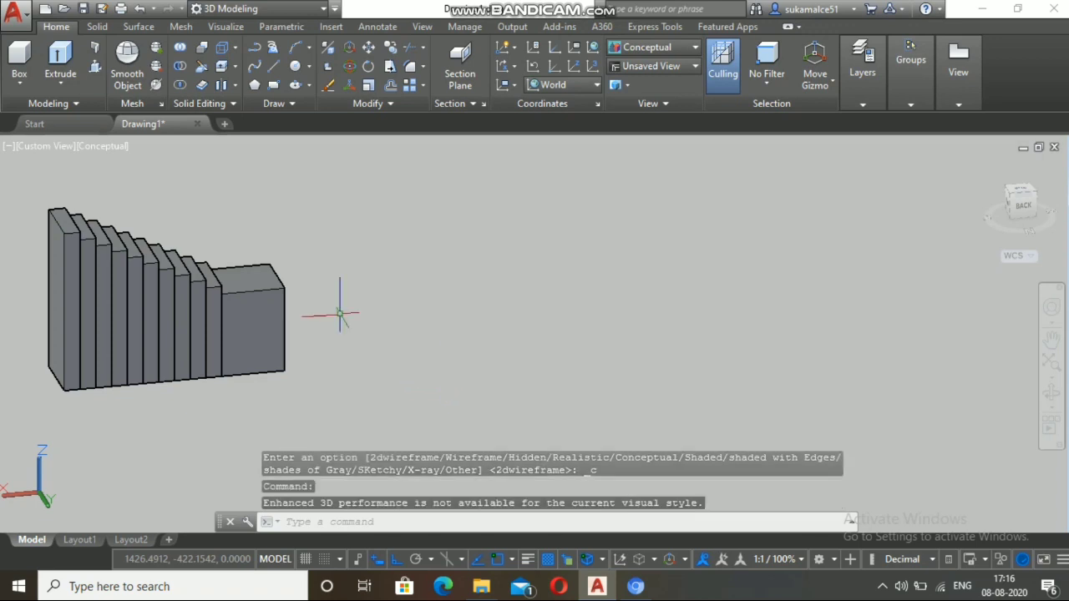
# Step: Orbit around the shaded staircase to examine the second flight and the landing from the back
pyautogui.scroll(-3, 339, 315)
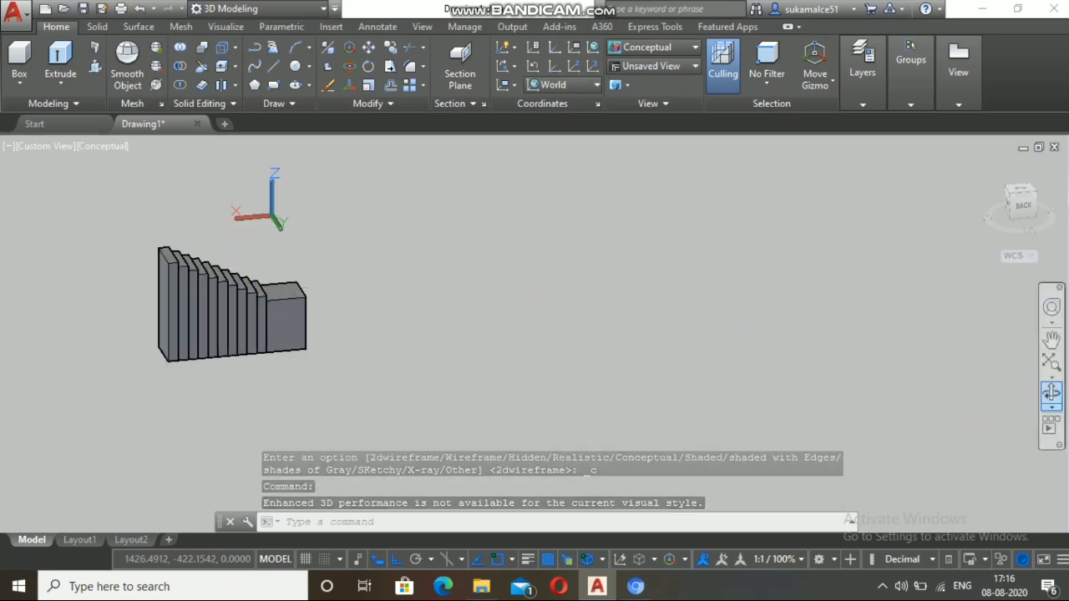
pyautogui.click(1051, 393)
pyautogui.moveTo(499, 253); pyautogui.dragTo(497, 254)
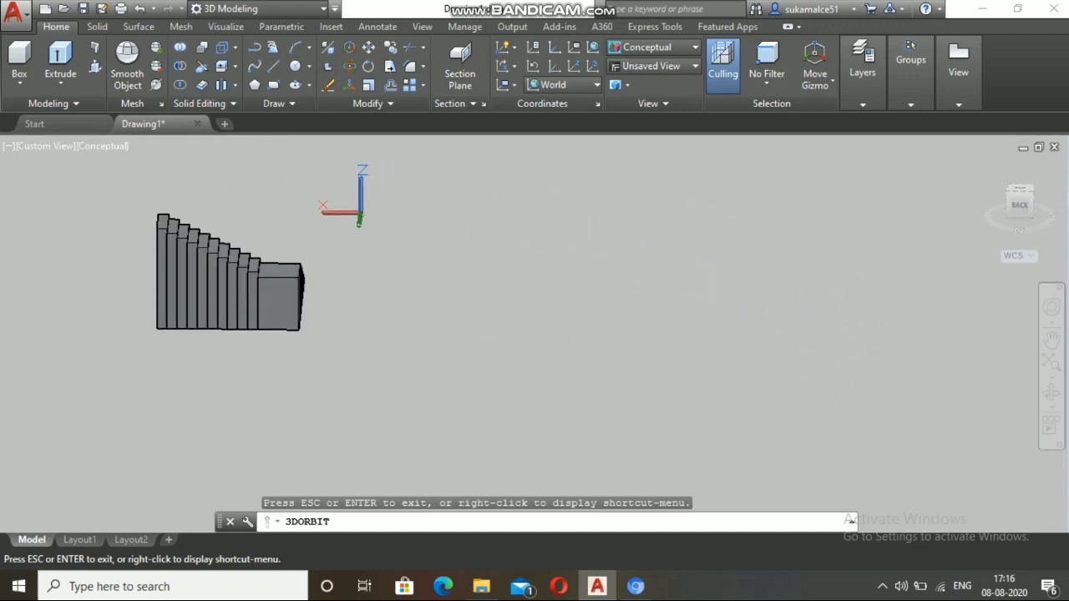
pyautogui.scroll(3, 283, 219)
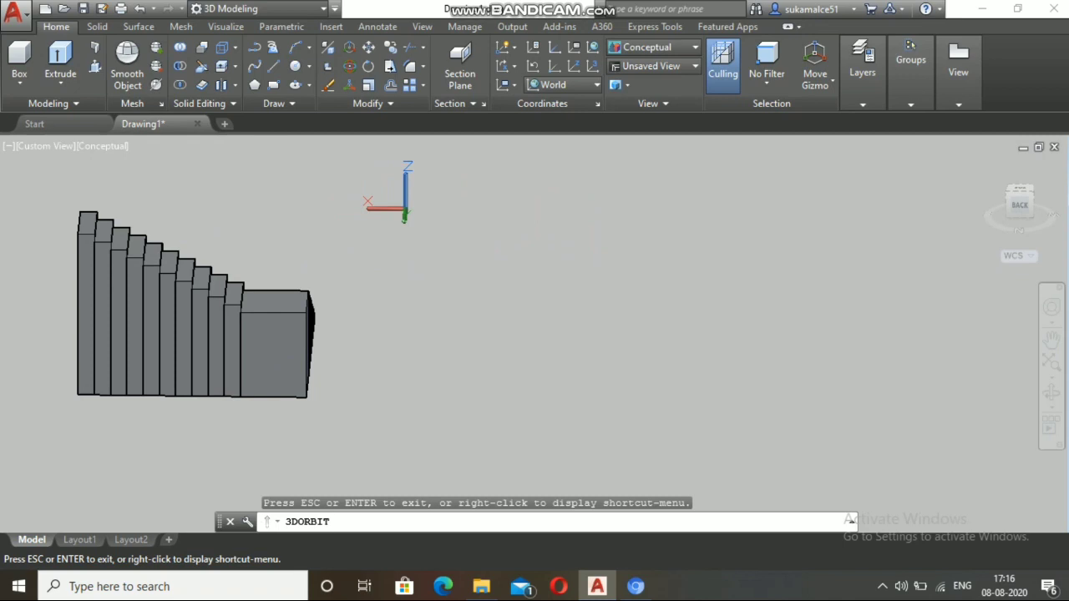
pyautogui.moveTo(382, 284)
pyautogui.mouseDown()
pyautogui.moveTo(314, 292)
pyautogui.moveTo(271, 237)
pyautogui.moveTo(143, 247)
pyautogui.mouseUp()
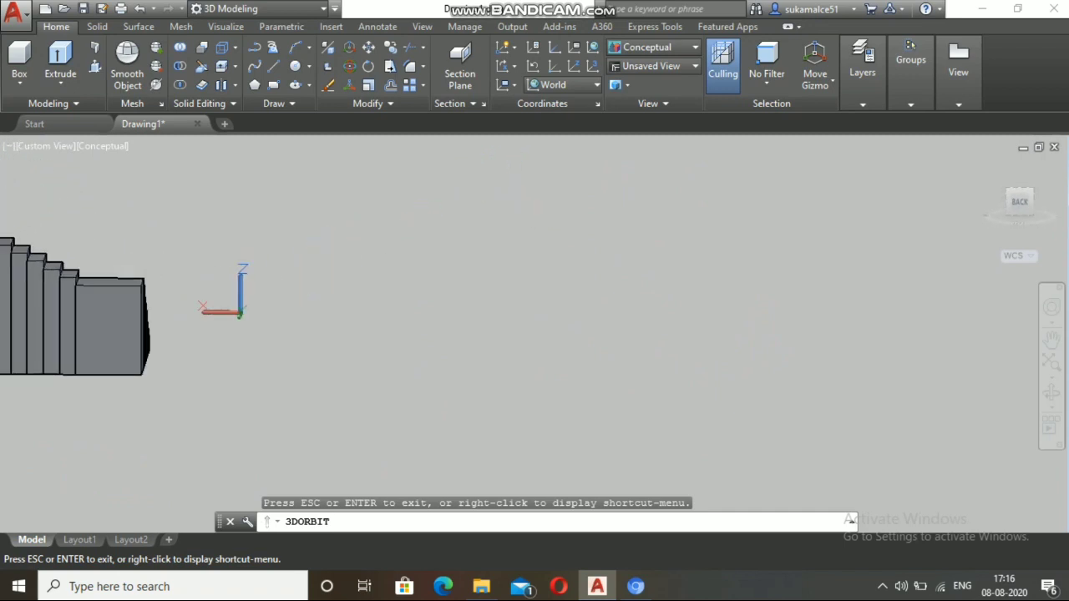
pyautogui.scroll(-2, 383, 359)
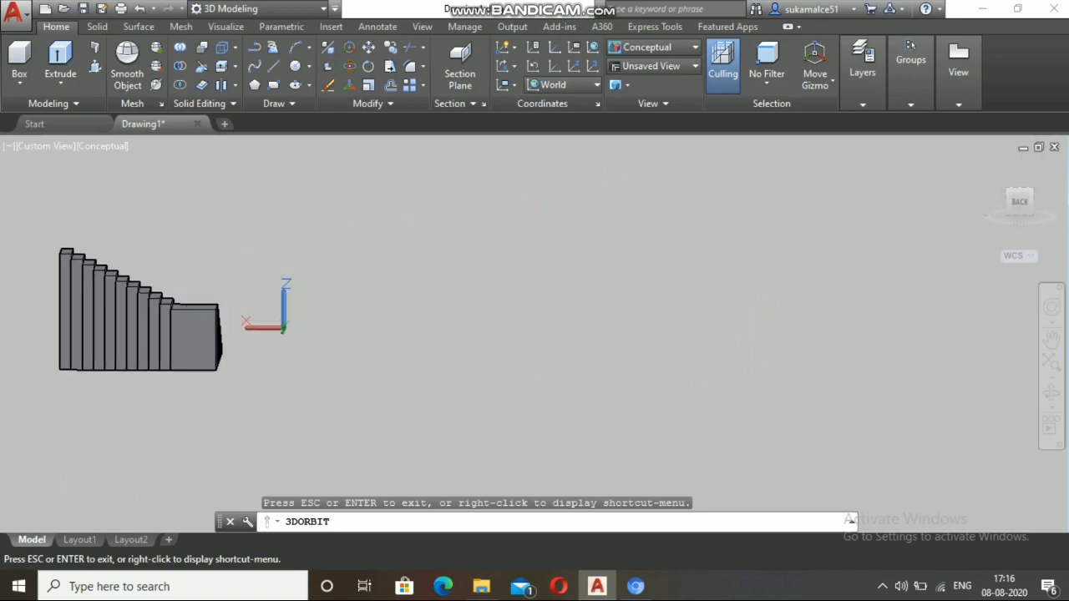
pyautogui.press('Escape')
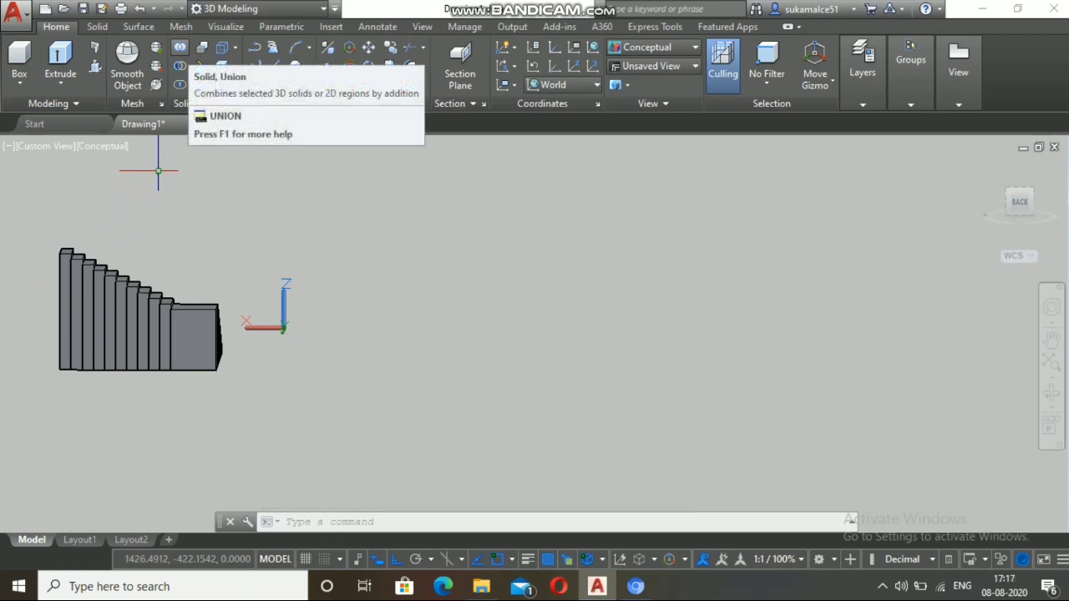
# Step: Union all the step and landing solids of both flights into one staircase solid
pyautogui.click(180, 47)
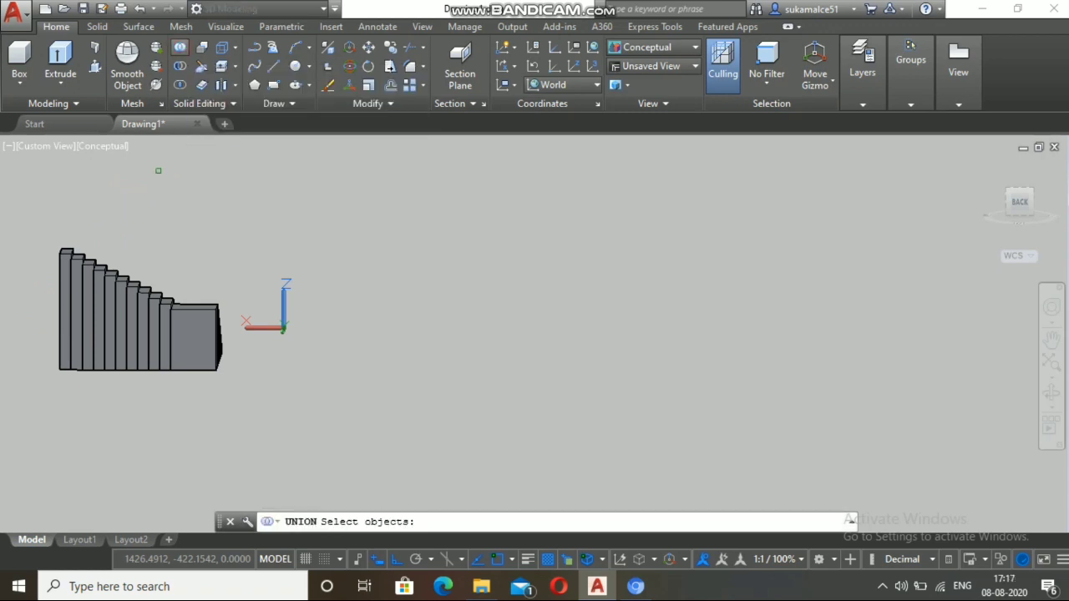
pyautogui.click(29, 194)
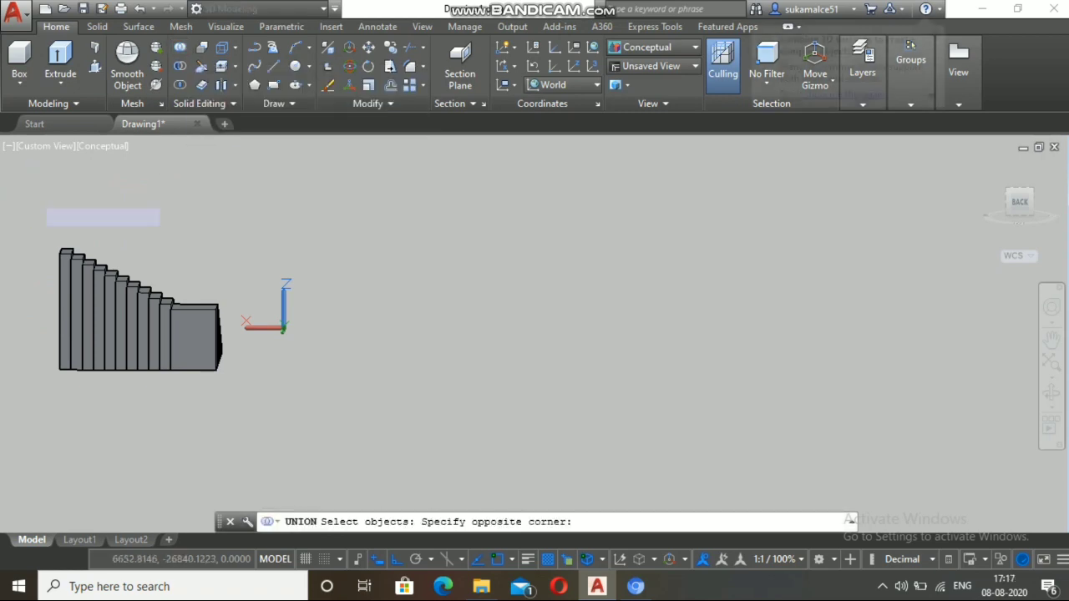
pyautogui.click(246, 429)
pyautogui.press('Return')
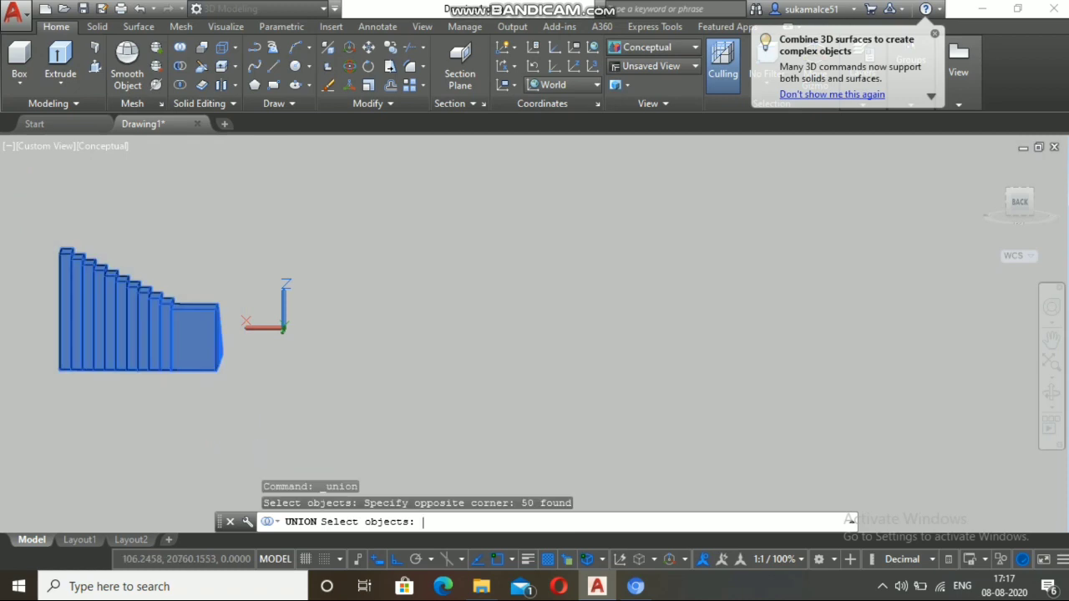
# Step: Orbit the merged staircase to a side view and examine the stepped profile up to its highest tread
pyautogui.scroll(-2, 222, 331)
pyautogui.scroll(3, 222, 332)
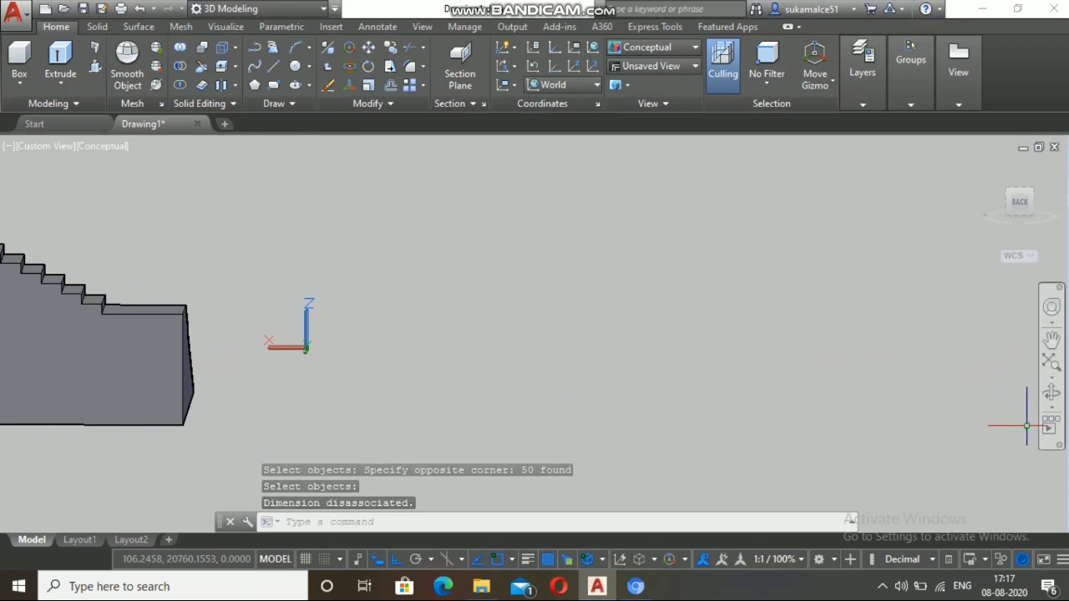
pyautogui.click(1052, 392)
pyautogui.moveTo(585, 289); pyautogui.dragTo(620, 287)
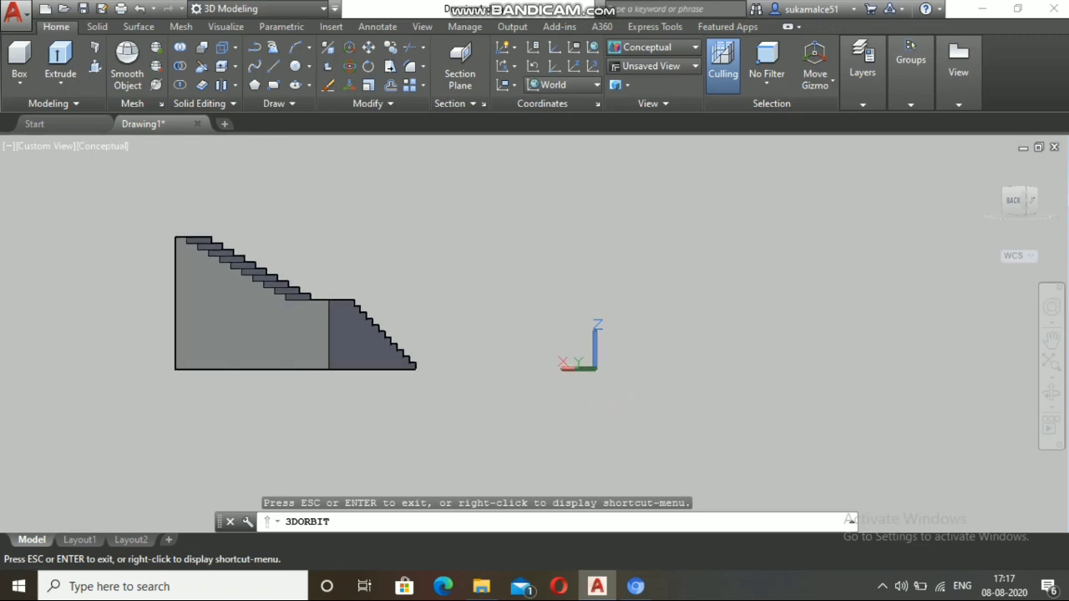
pyautogui.scroll(2, 102, 187)
pyautogui.scroll(3, 241, 254)
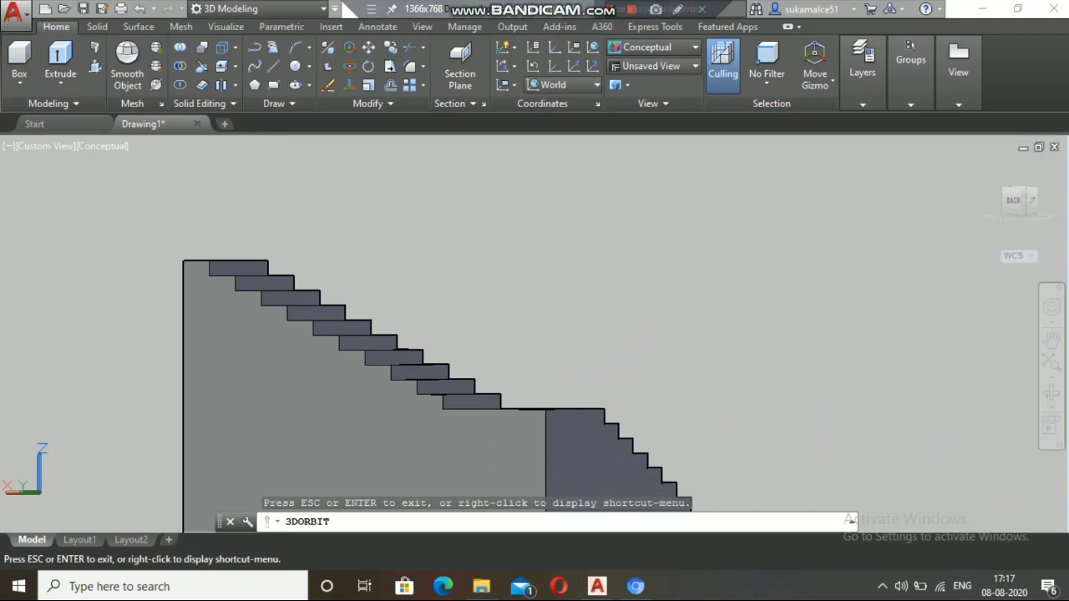
pyautogui.press('Escape')
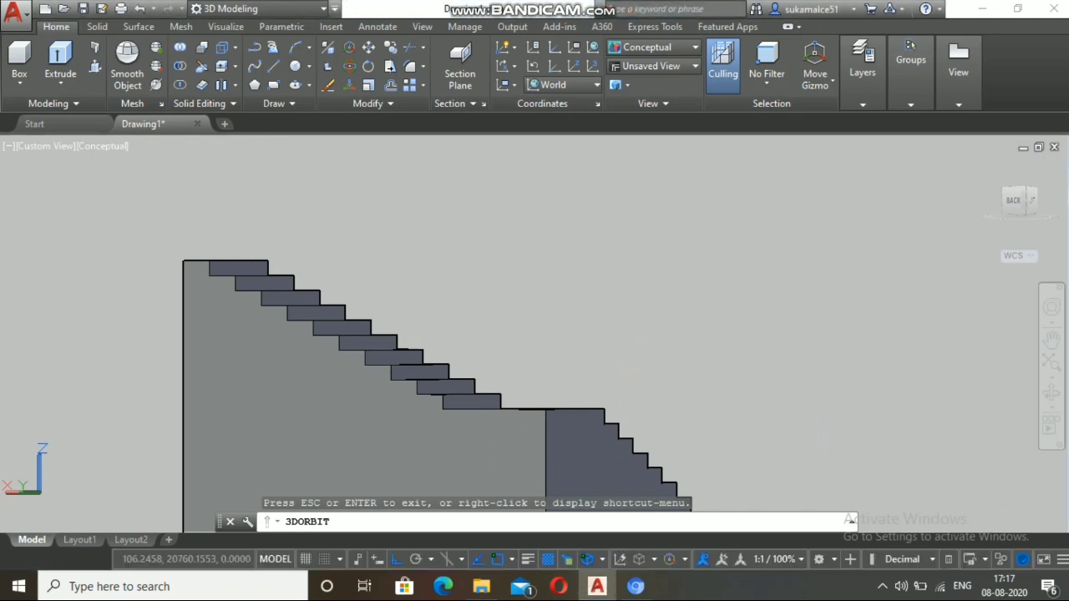
pyautogui.scroll(-1, 185, 256)
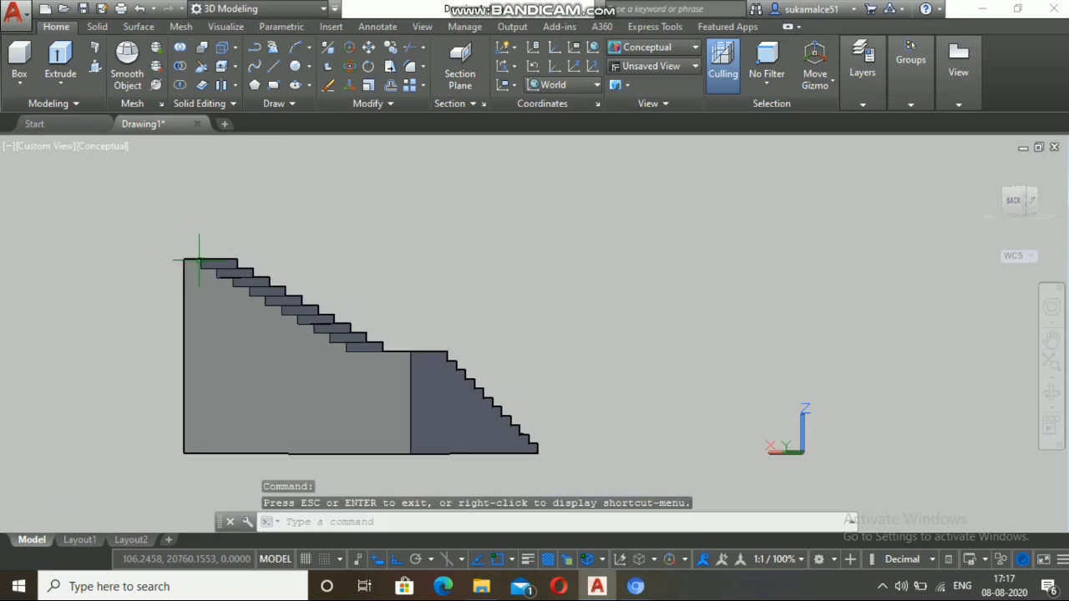
pyautogui.scroll(3, 188, 251)
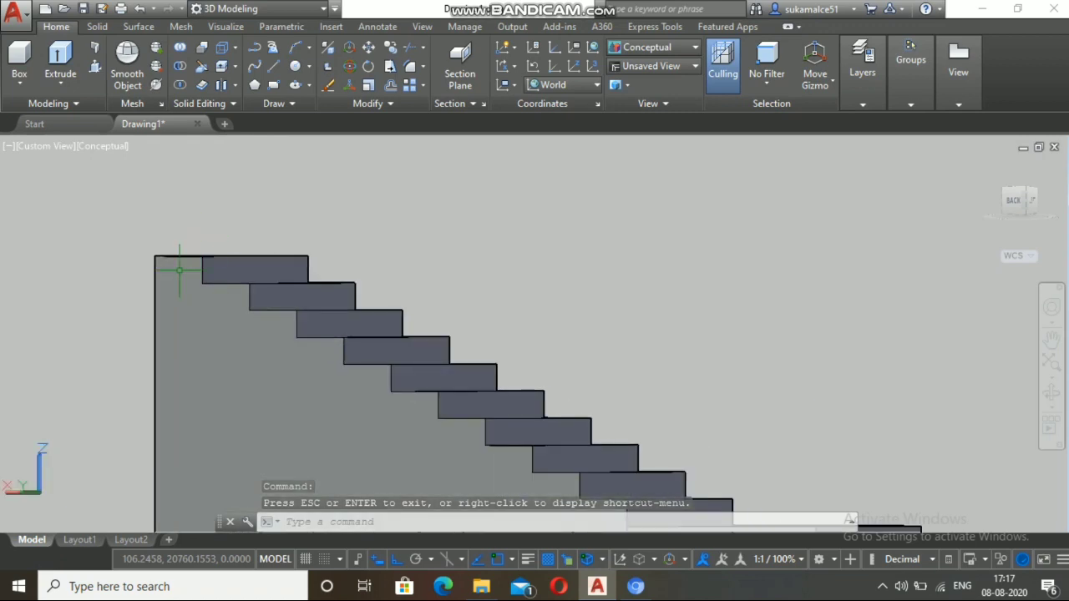
# Step: Draw a sloped line on the second flight's side face from its upper outer corner to the lowest step's inner bottom corner
pyautogui.click(157, 257)
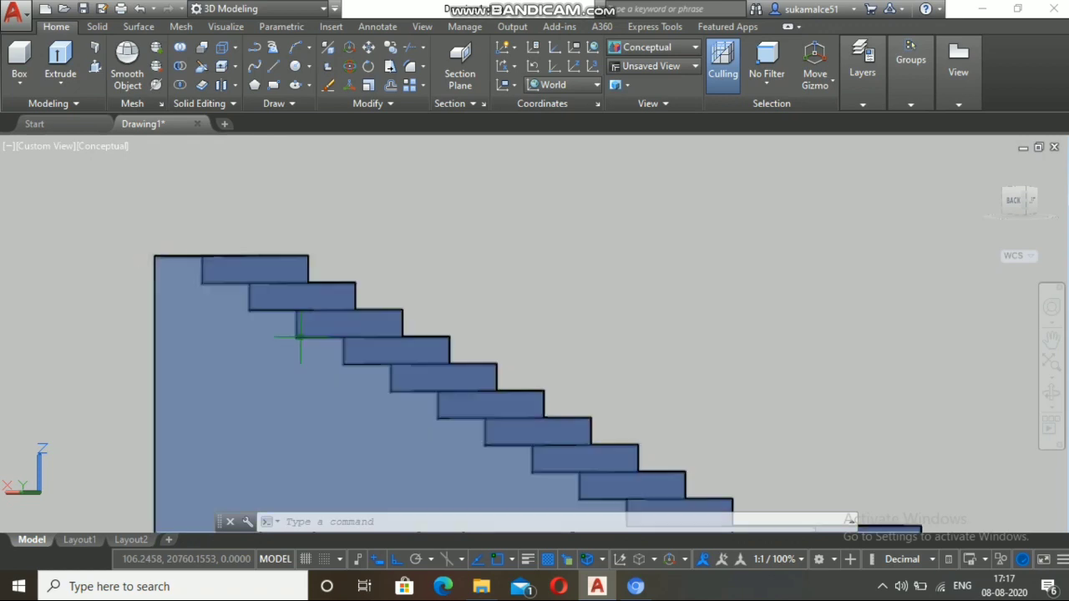
pyautogui.scroll(-2, 299, 337)
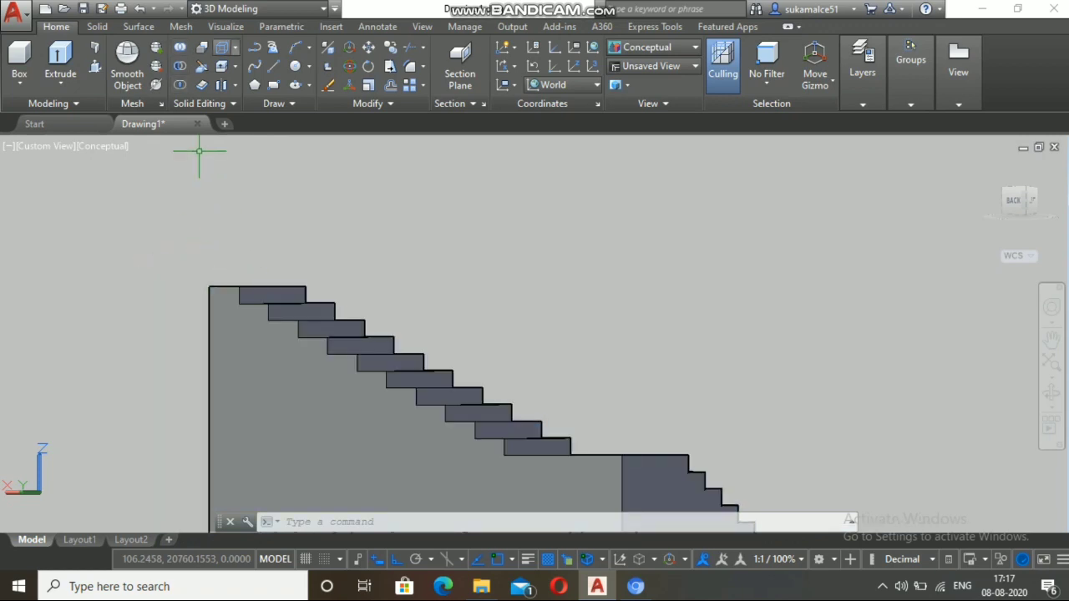
pyautogui.click(273, 66)
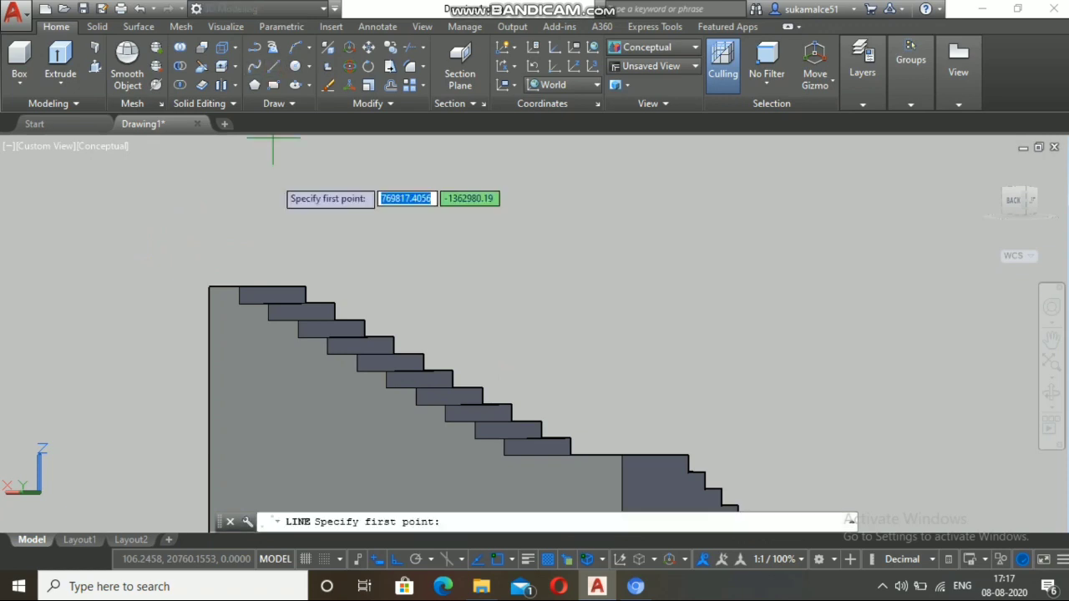
pyautogui.click(210, 286)
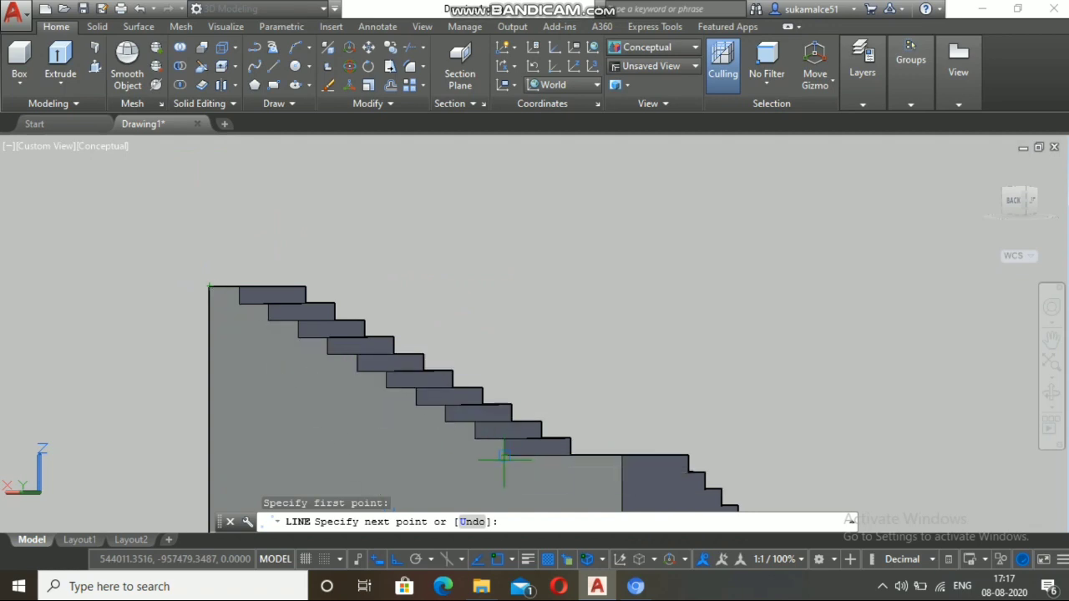
pyautogui.scroll(6, 503, 458)
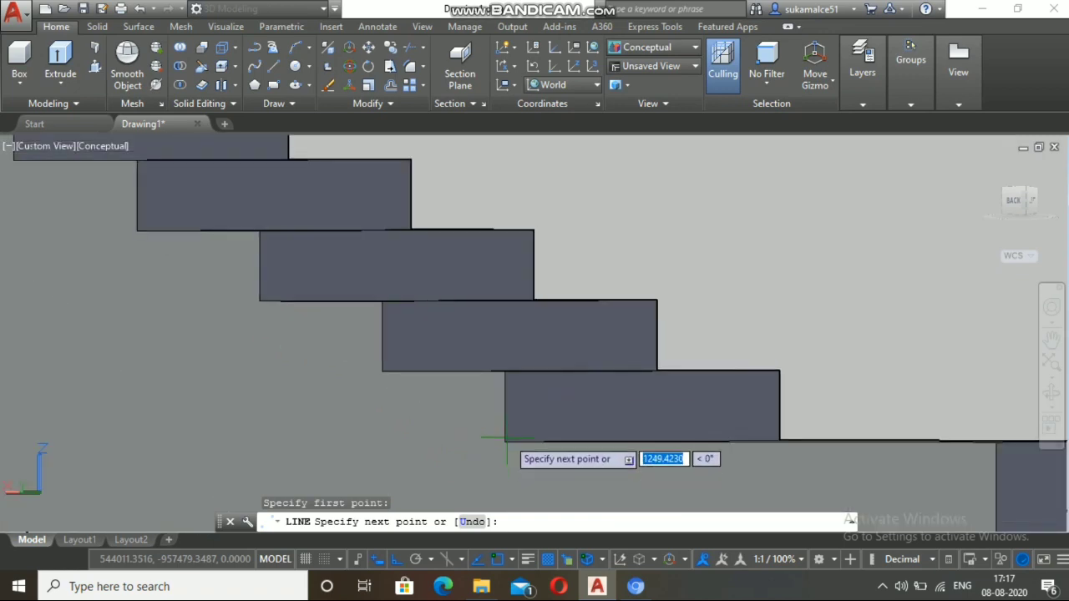
pyautogui.click(504, 441)
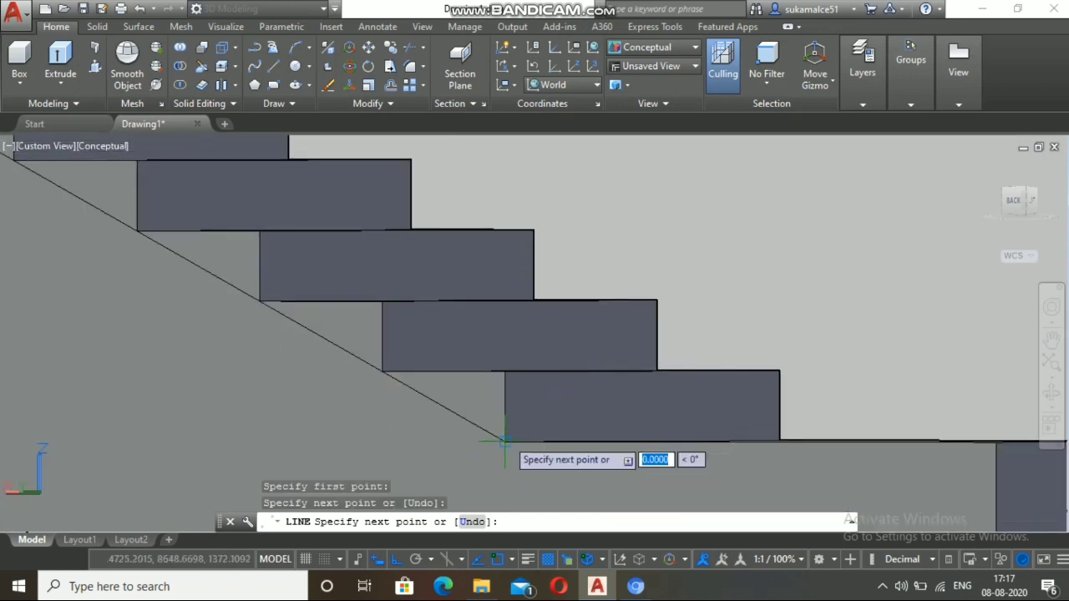
pyautogui.scroll(-3, 503, 441)
pyautogui.press('Escape')
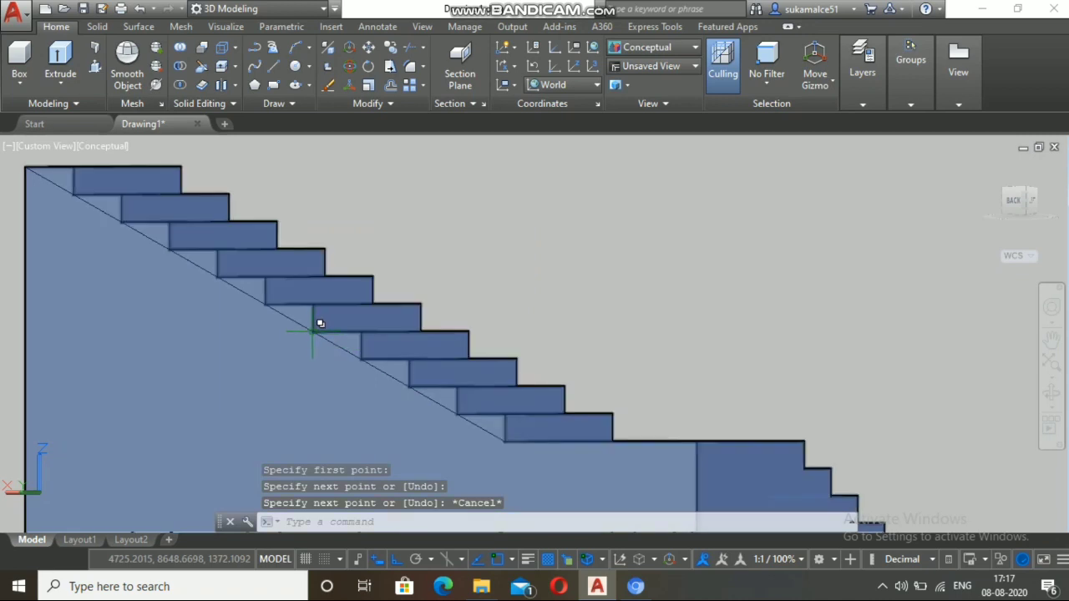
pyautogui.scroll(3, 286, 309)
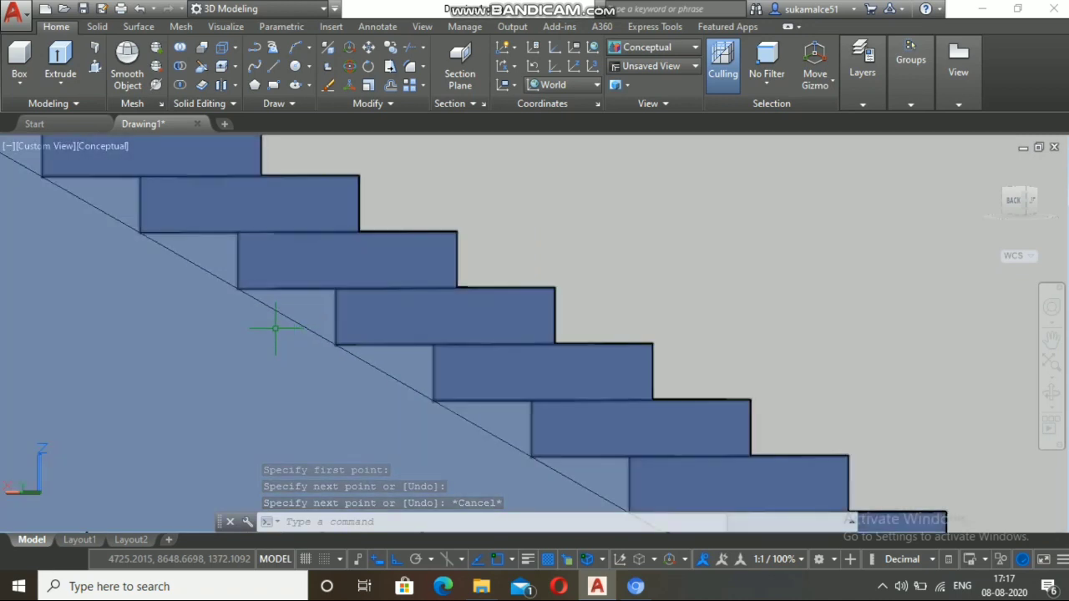
pyautogui.scroll(3, 255, 259)
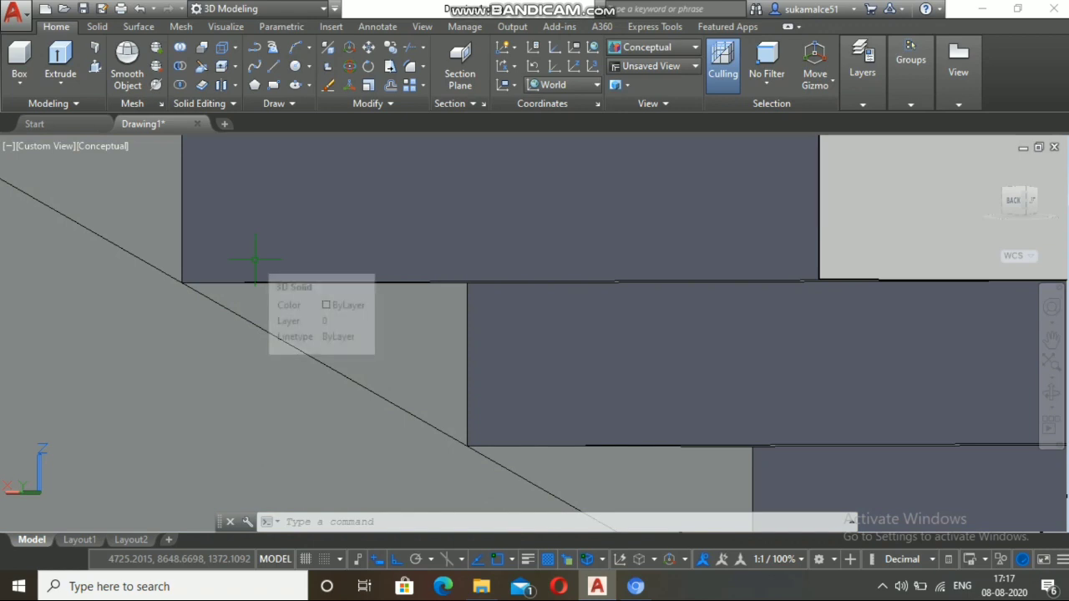
pyautogui.scroll(-6, 256, 259)
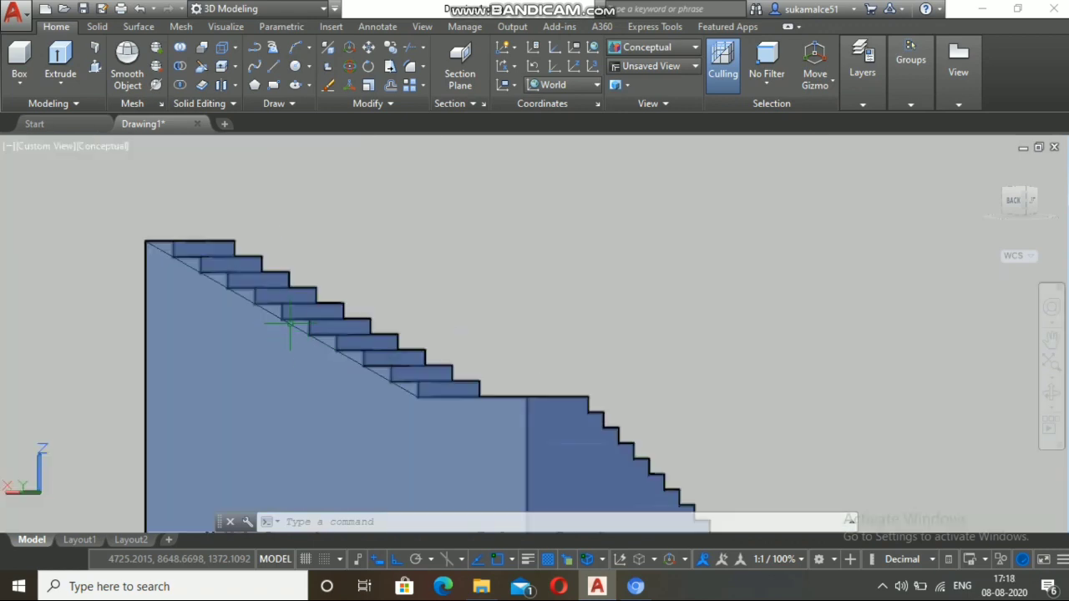
pyautogui.scroll(2, 289, 324)
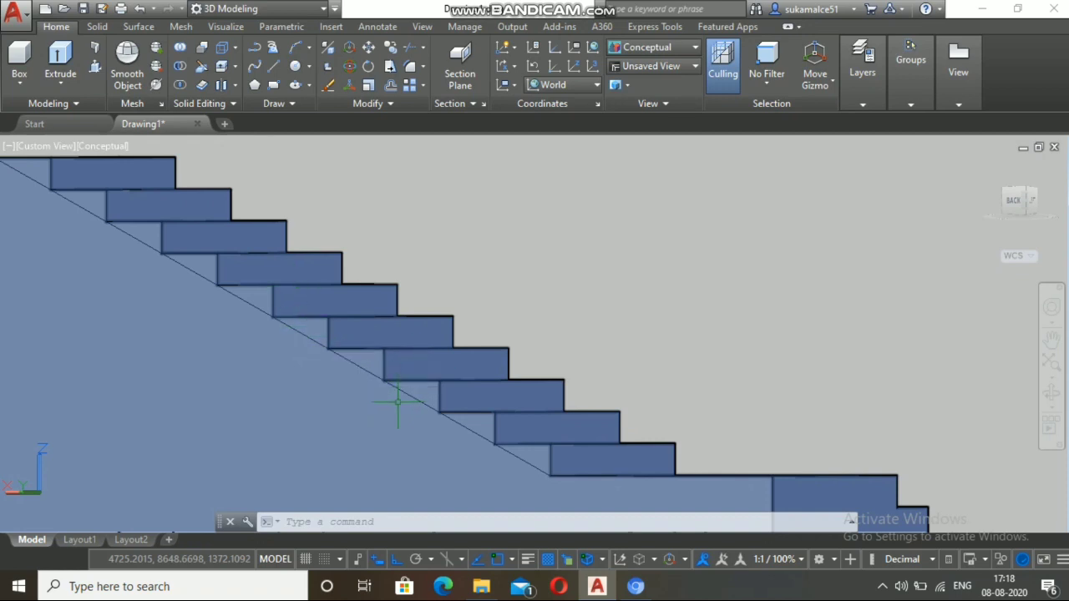
pyautogui.press('Escape')
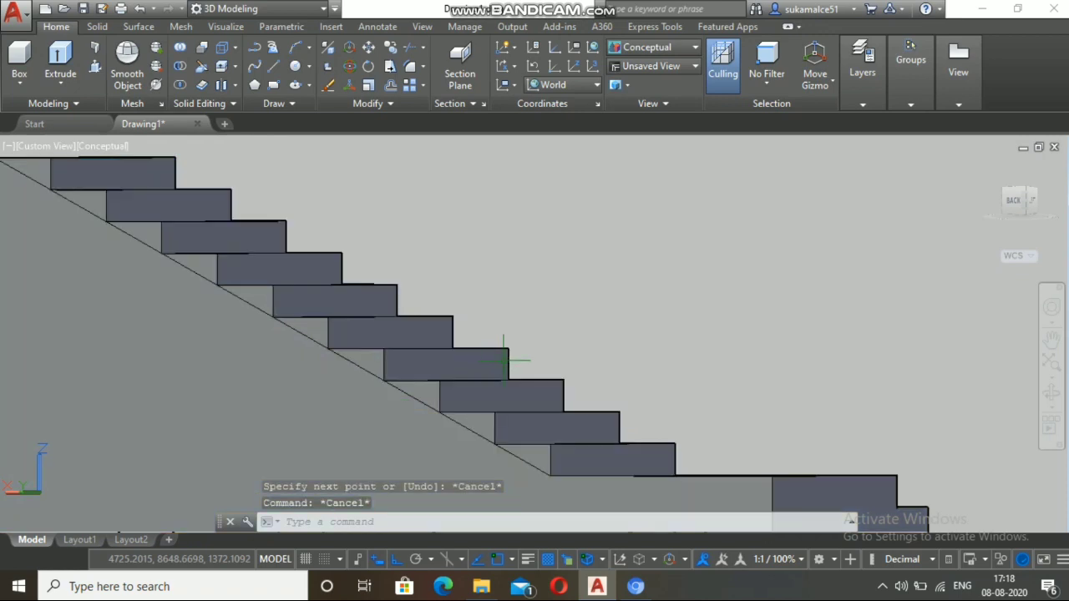
pyautogui.press('Escape')
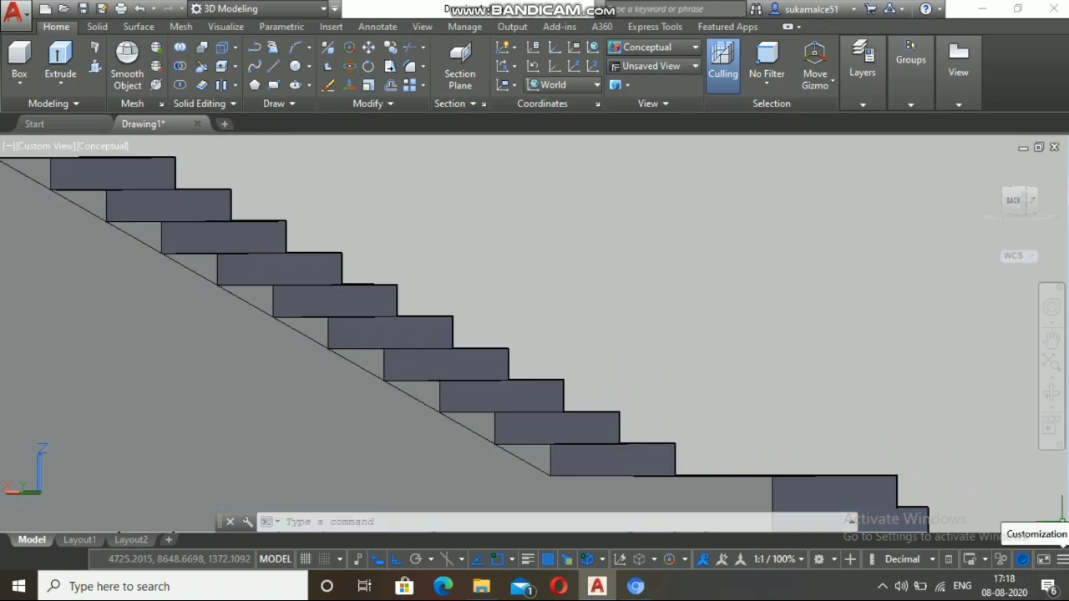
# Step: Hide and restore the Selection Cycling status toggle, and switch selection cycling off and on, leaving it enabled
pyautogui.click(1063, 559)
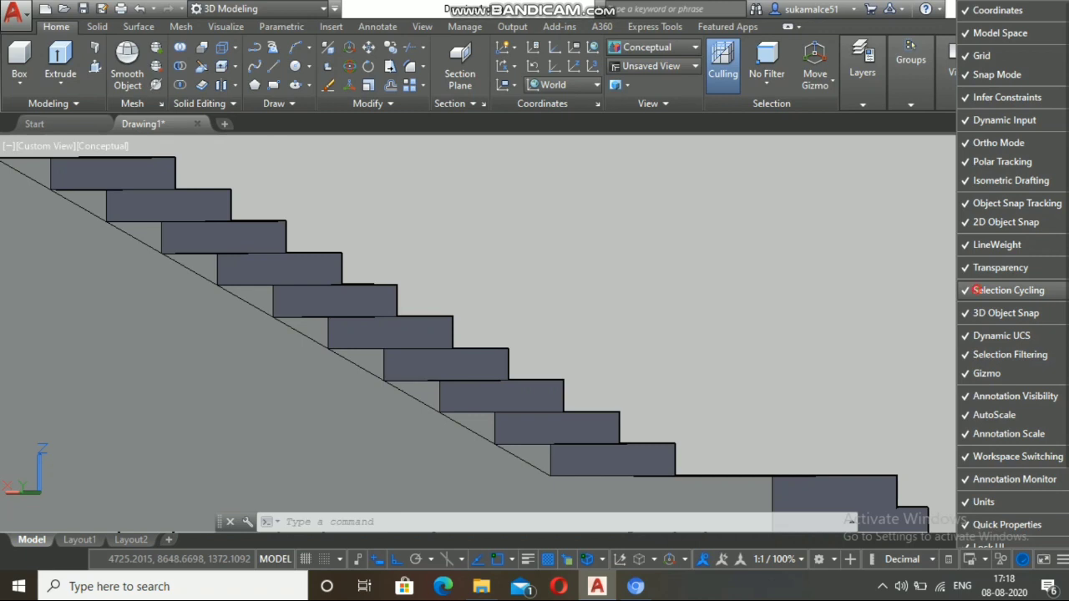
pyautogui.click(975, 290)
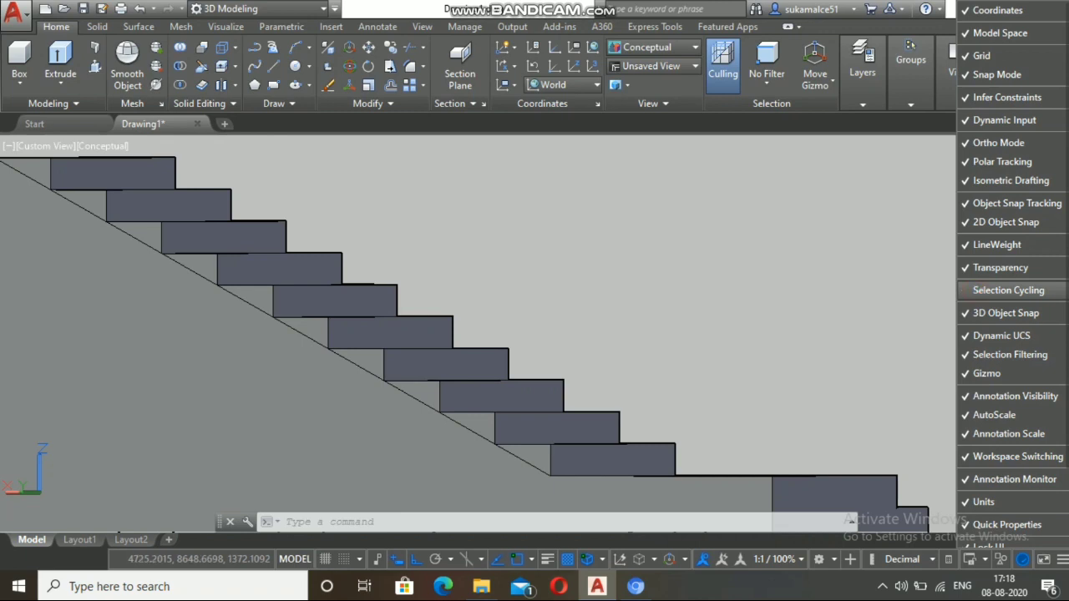
pyautogui.click(1008, 290)
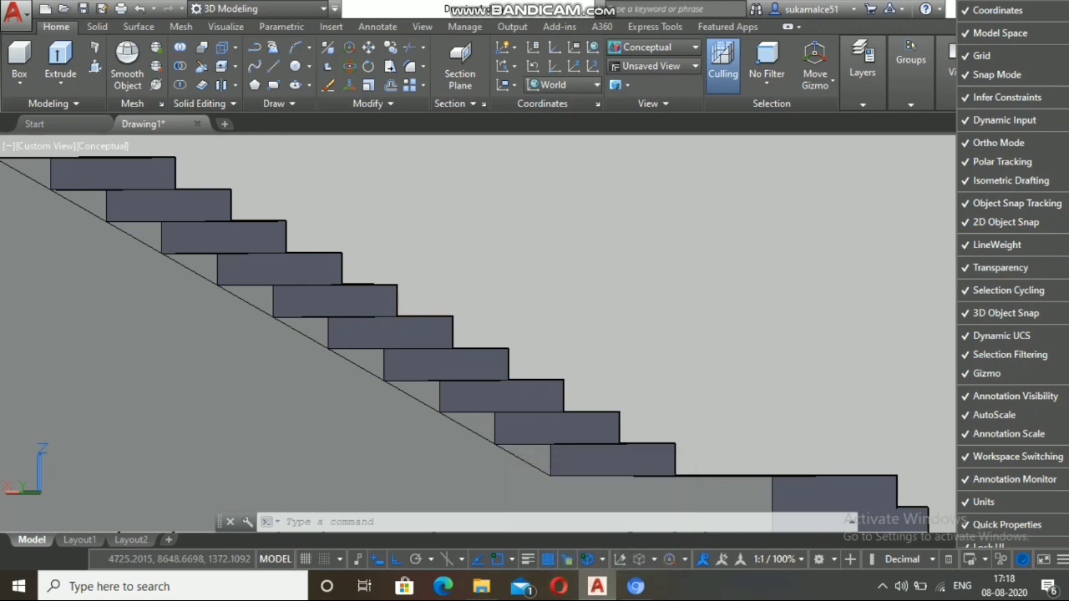
pyautogui.click(1062, 559)
pyautogui.hotkey('ctrl', 'w')
pyautogui.hotkey('ctrl', 'w')
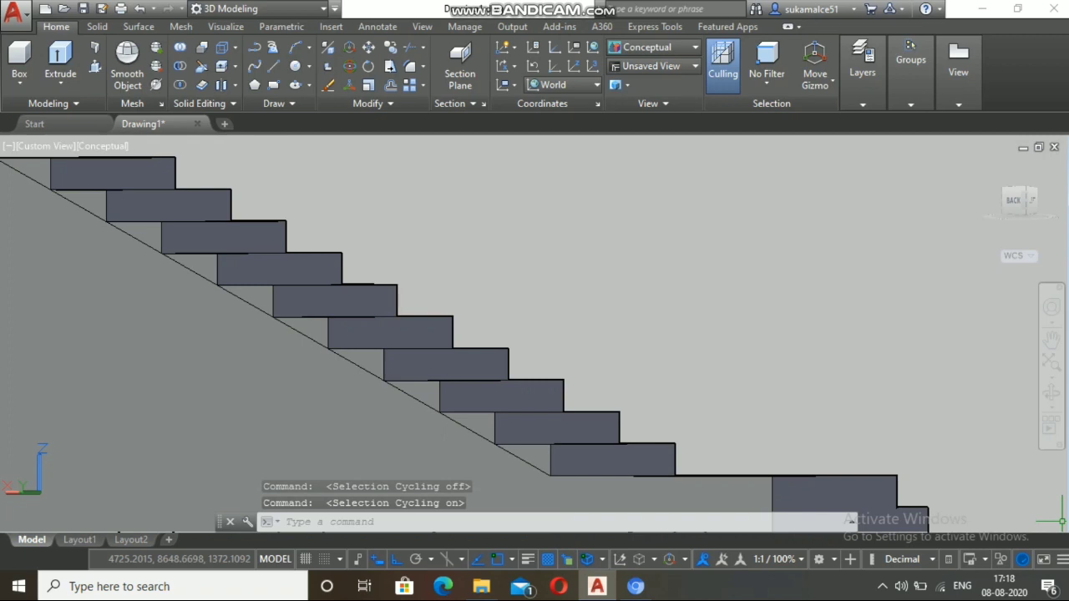
pyautogui.hotkey('ctrl', 'w')
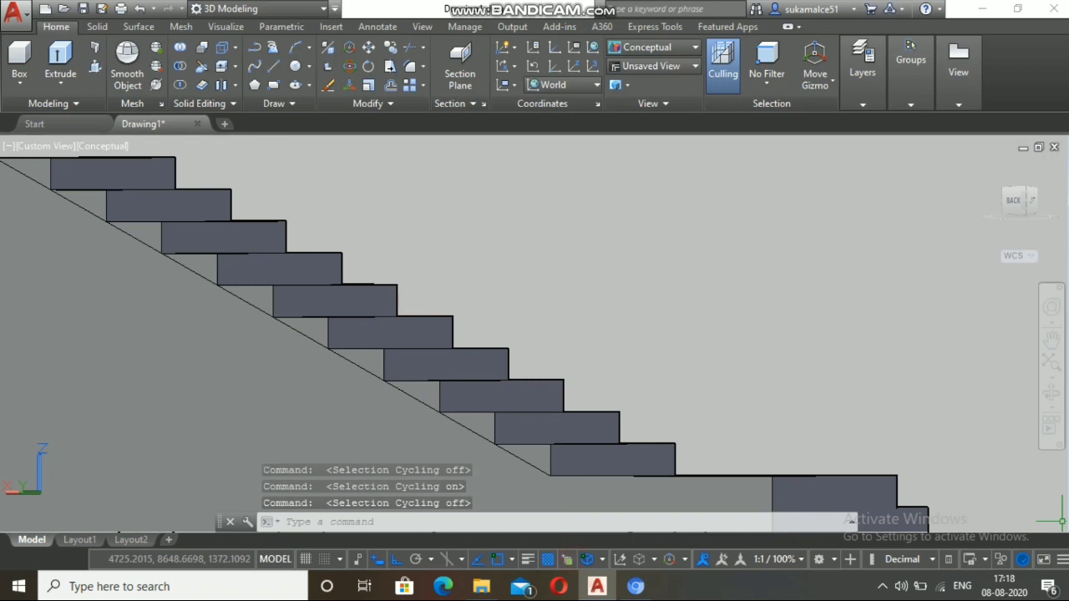
pyautogui.hotkey('ctrl', 'w')
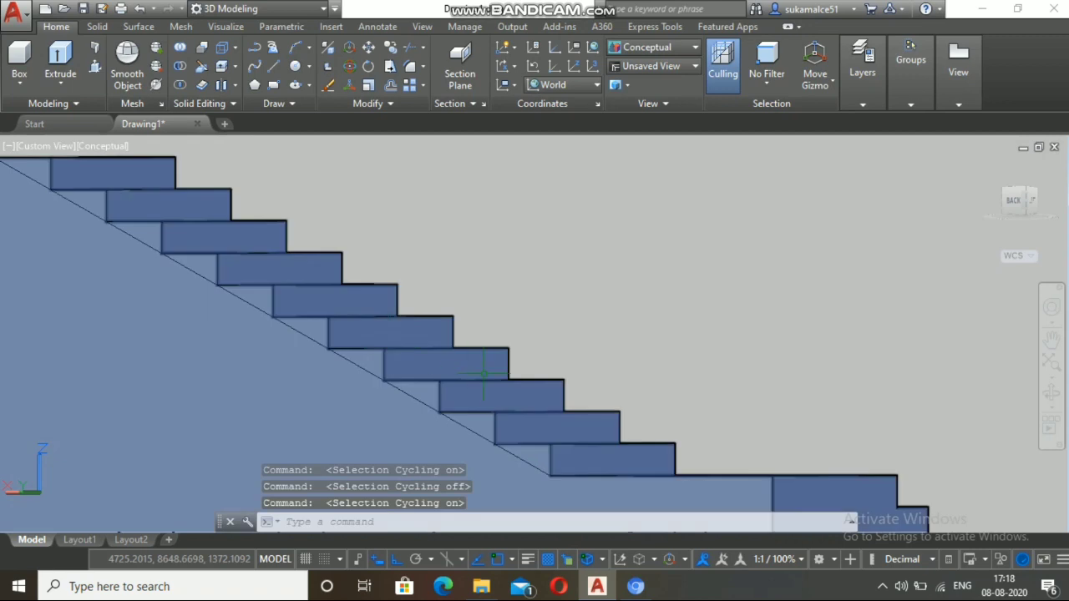
# Step: Select the sloped line instead of the overlapping solid and move it 125 straight down by its midpoint
pyautogui.scroll(-2, 483, 373)
pyautogui.scroll(1, 368, 338)
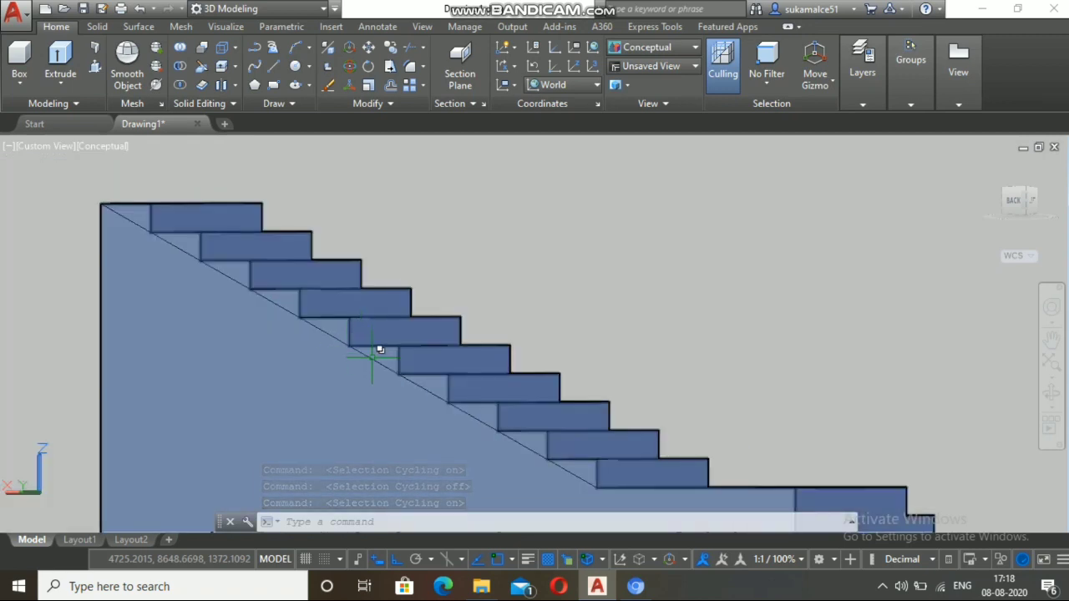
pyautogui.click(370, 356)
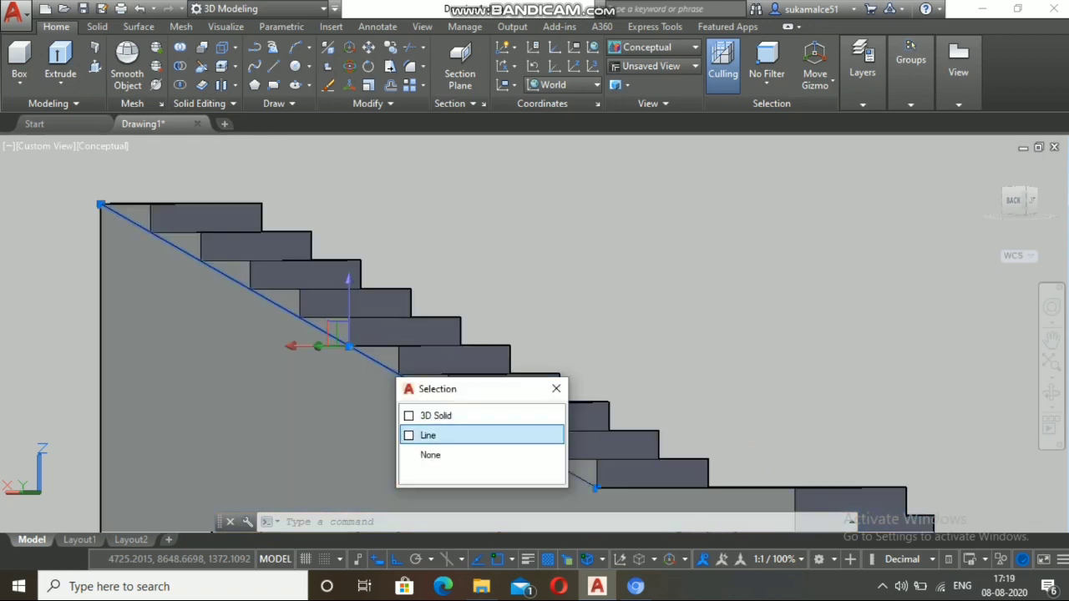
pyautogui.click(429, 435)
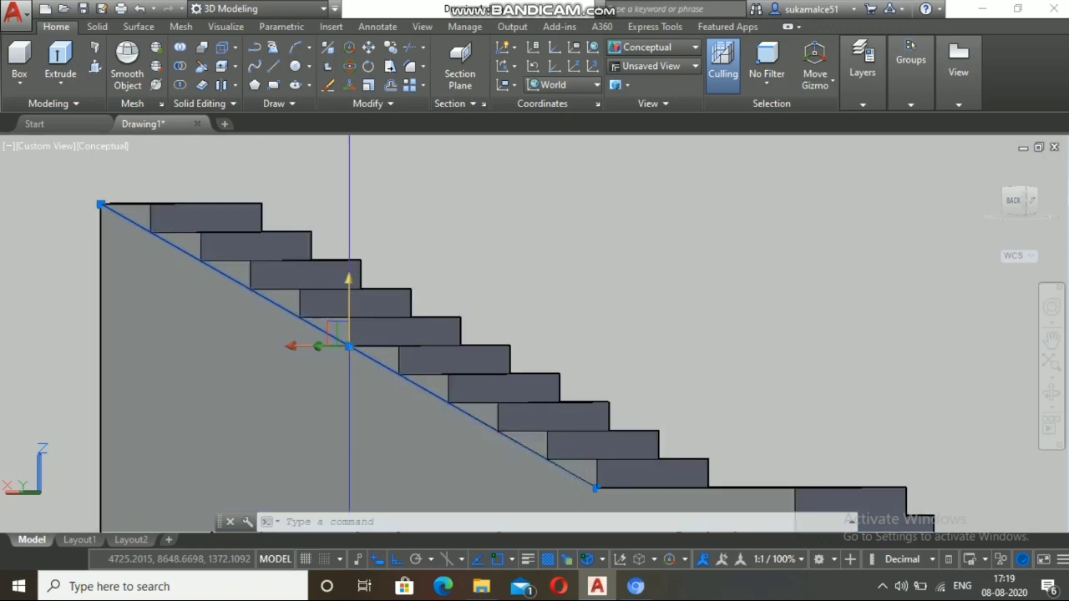
pyautogui.click(349, 347)
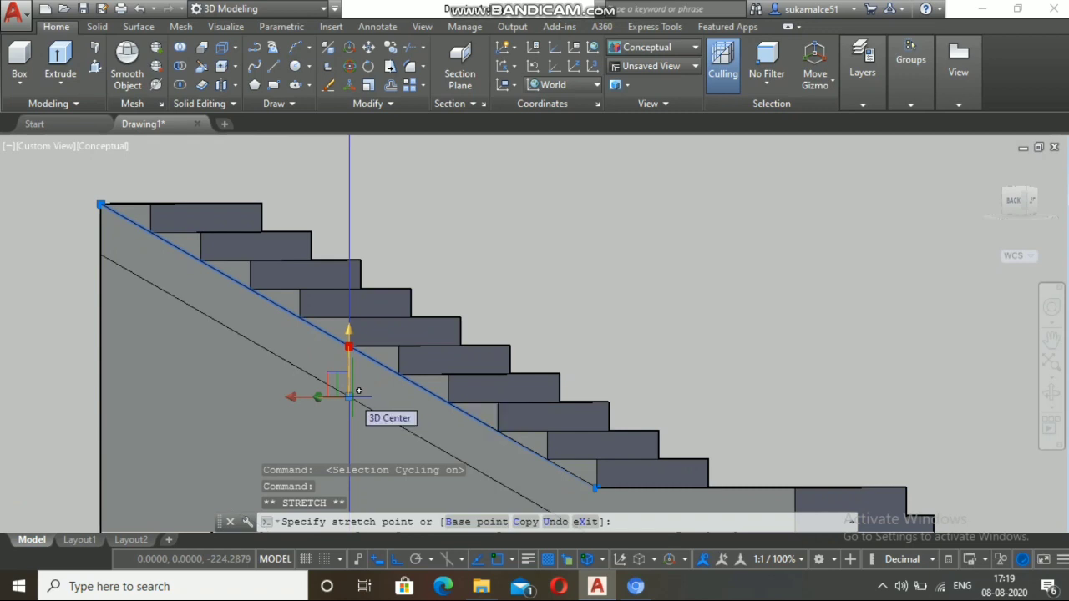
pyautogui.write('1')
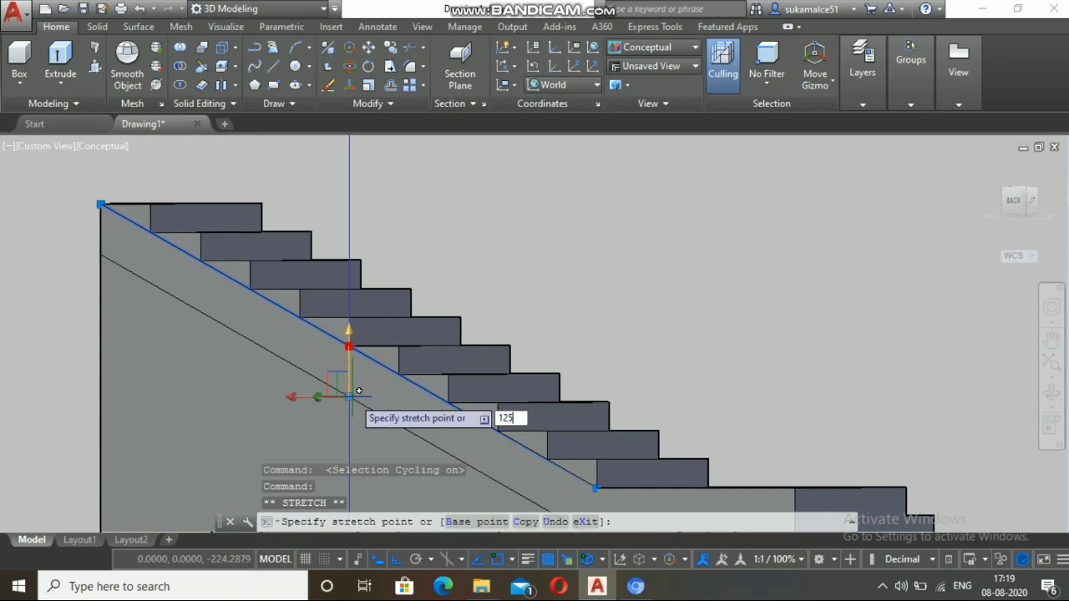
pyautogui.write('25')
pyautogui.press('Return')
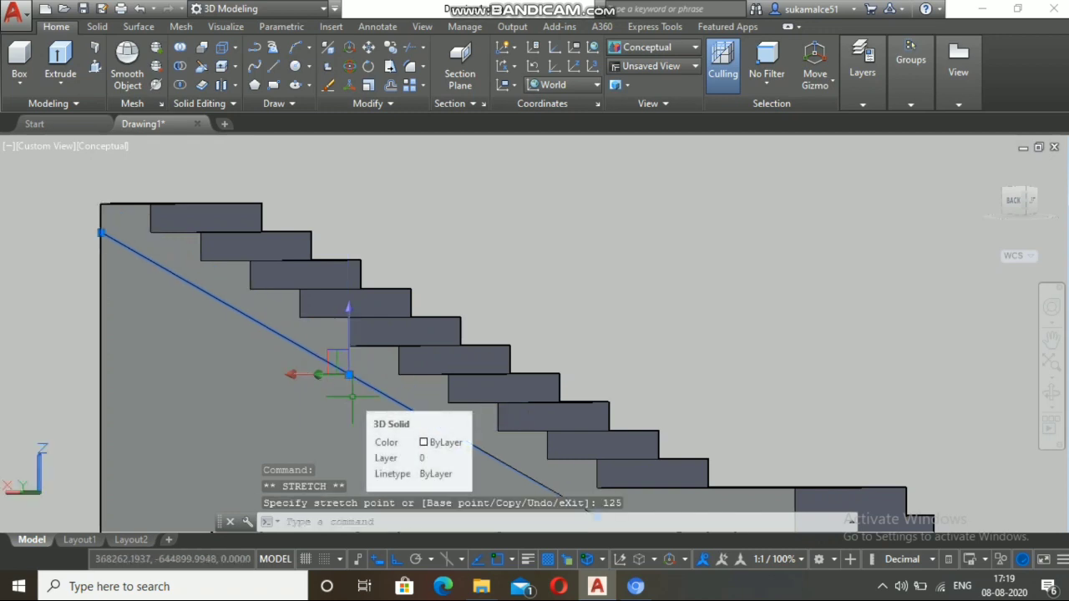
pyautogui.scroll(-2, 352, 396)
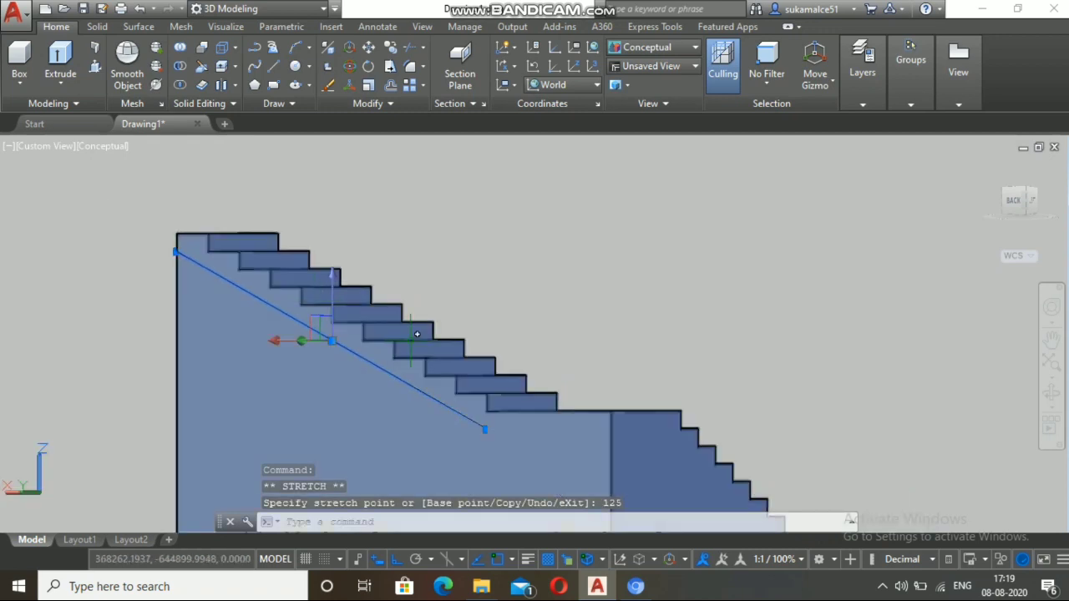
pyautogui.press('Escape')
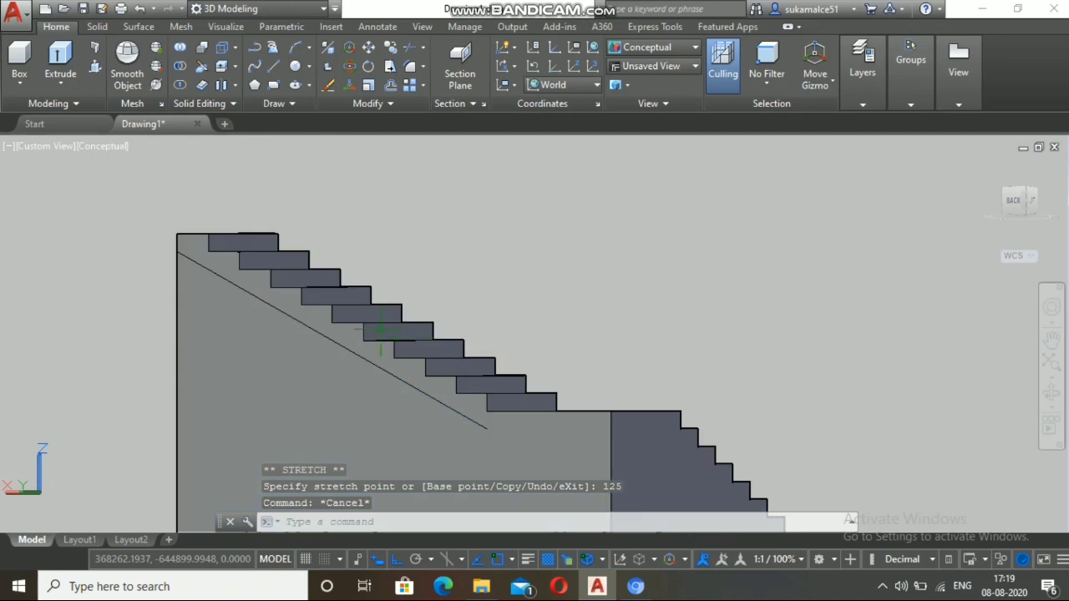
# Step: Draw a horizontal line from the sloped line's lower end to the vertical edge where the side face meets the landing
pyautogui.scroll(2, 350, 298)
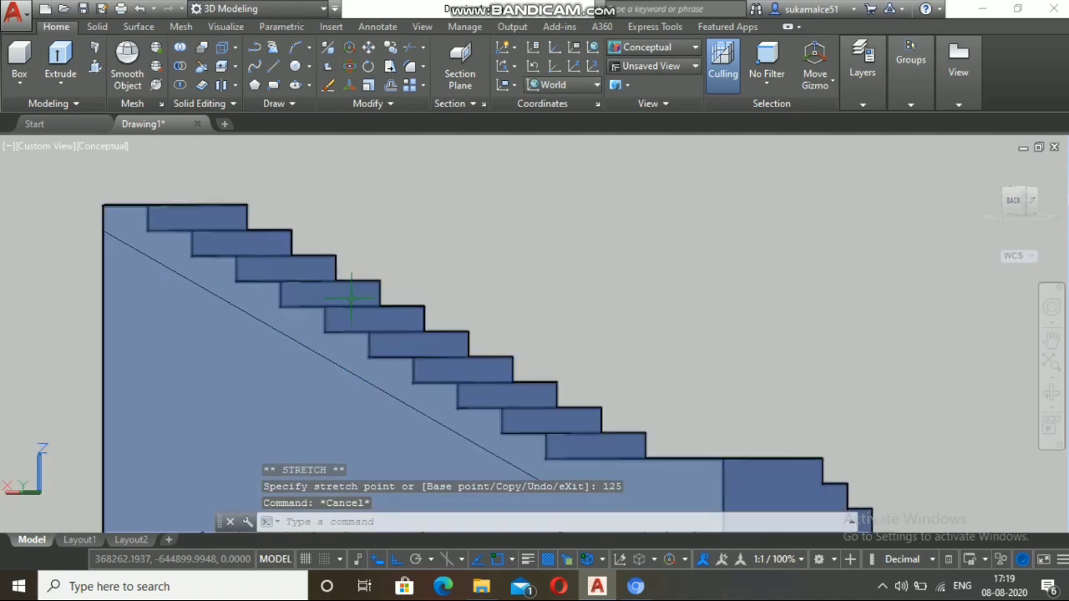
pyautogui.scroll(-2, 550, 504)
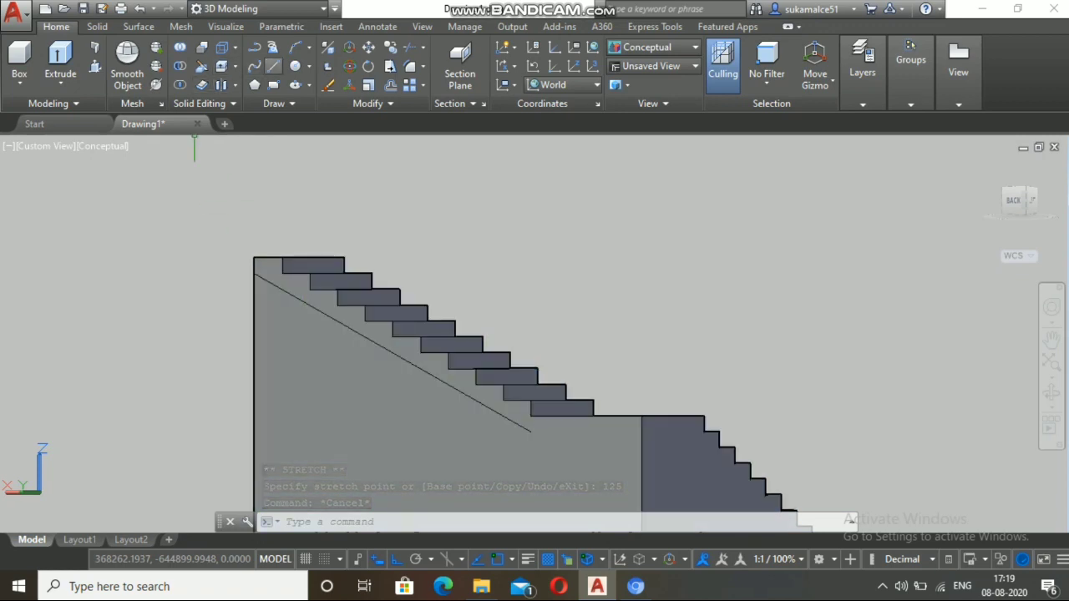
pyautogui.click(273, 66)
pyautogui.scroll(-2, 422, 170)
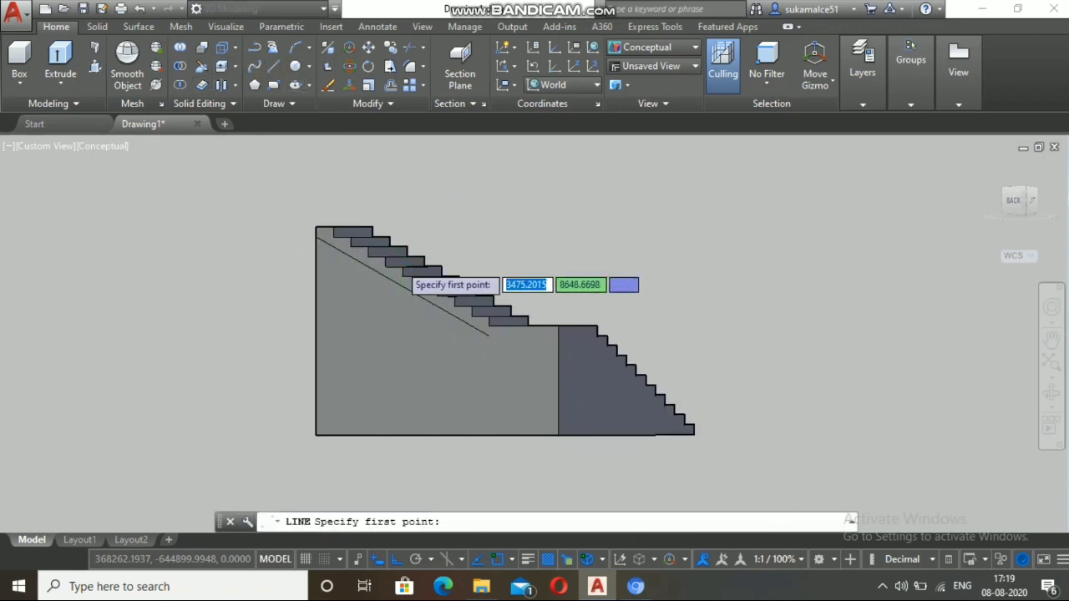
pyautogui.scroll(3, 401, 284)
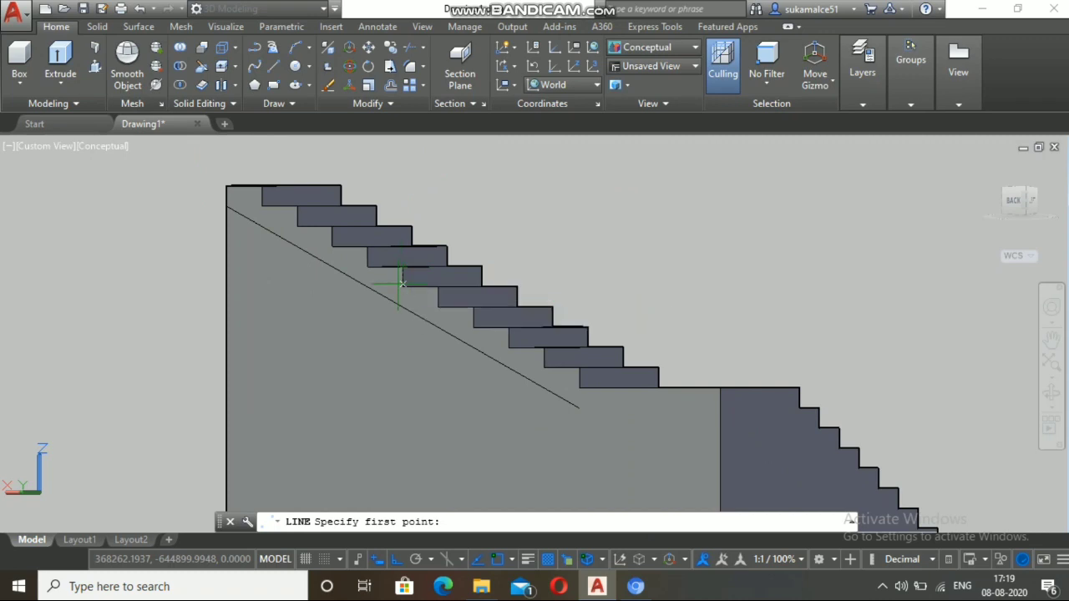
pyautogui.click(578, 408)
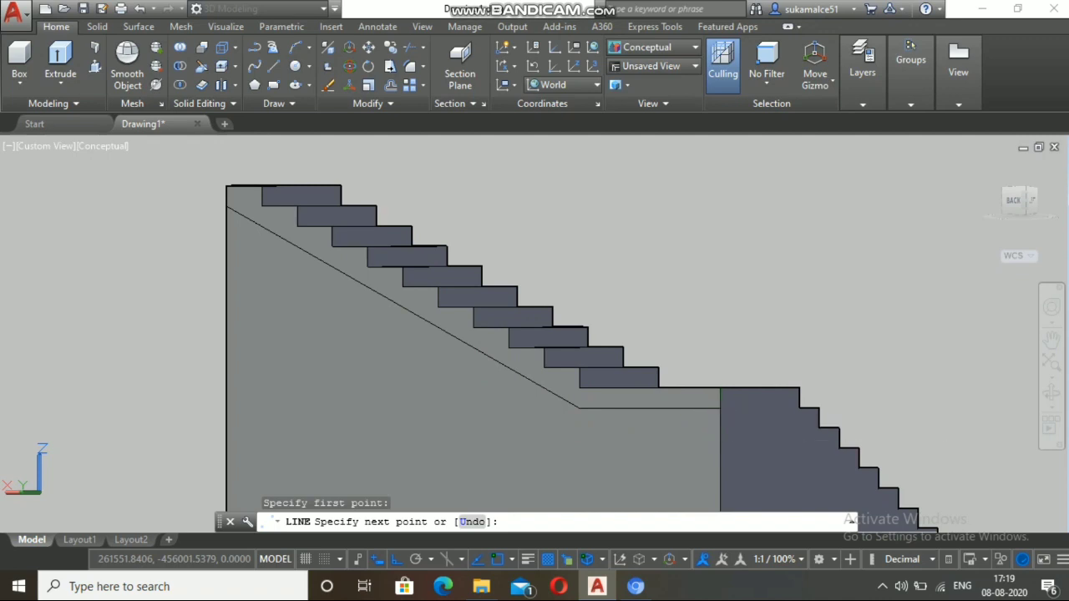
pyautogui.click(719, 408)
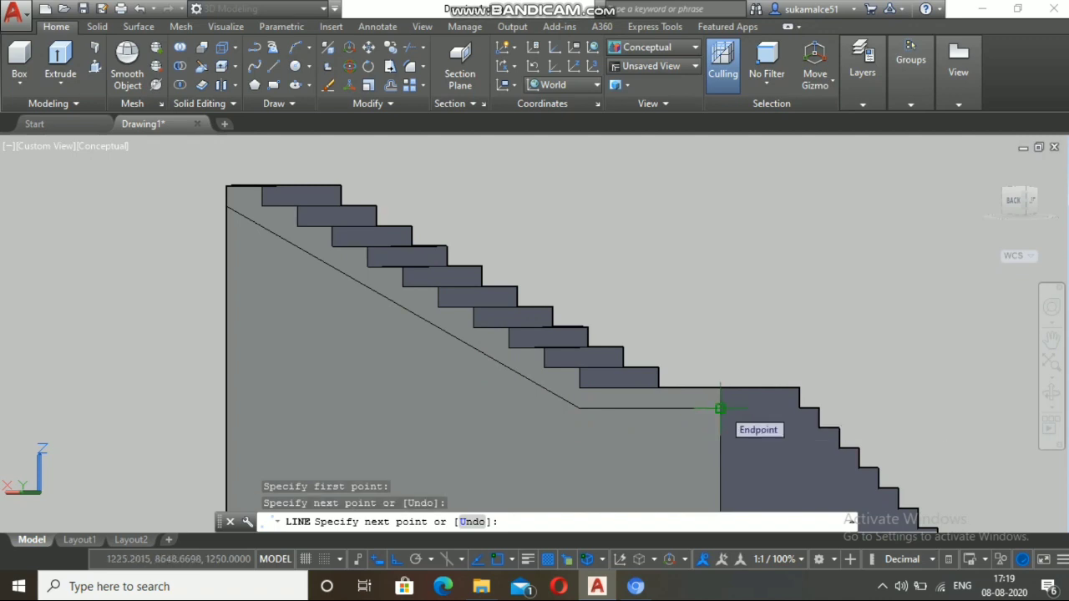
pyautogui.press('Escape')
pyautogui.scroll(-1, 719, 409)
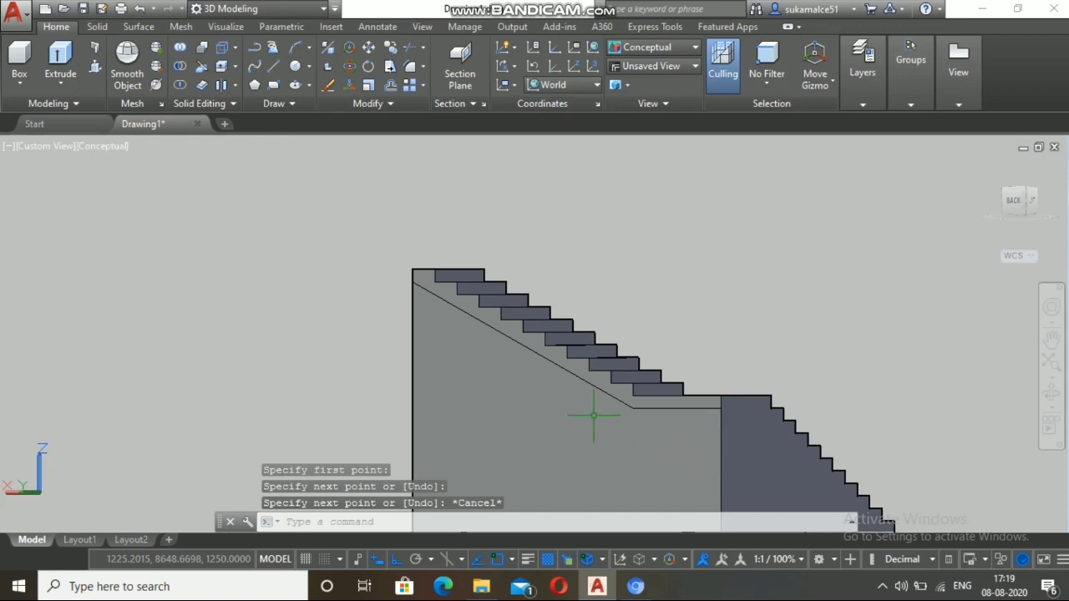
pyautogui.scroll(4, 594, 415)
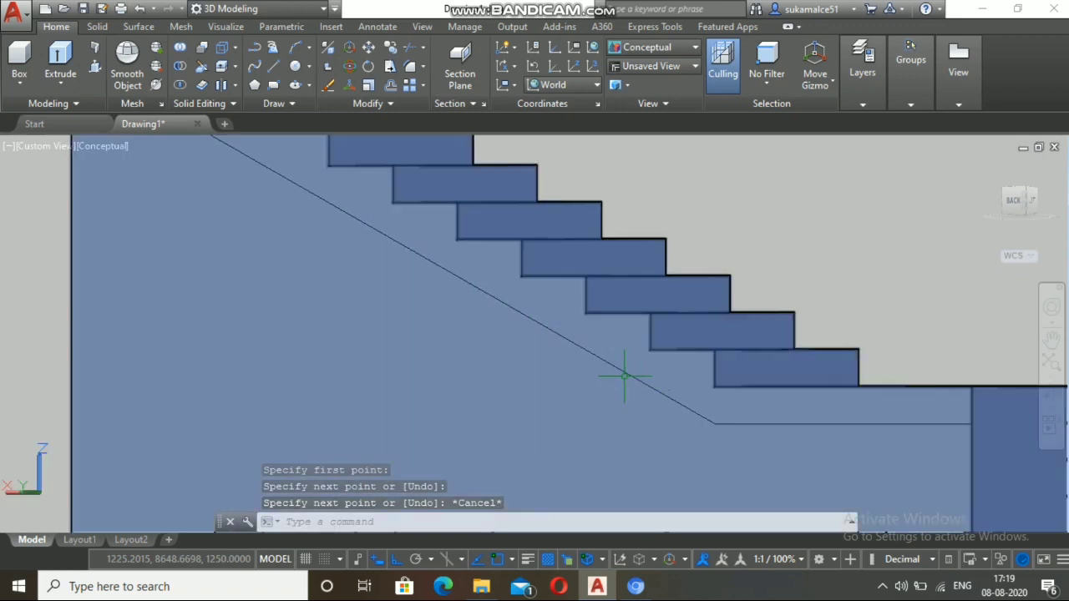
pyautogui.scroll(-4, 624, 375)
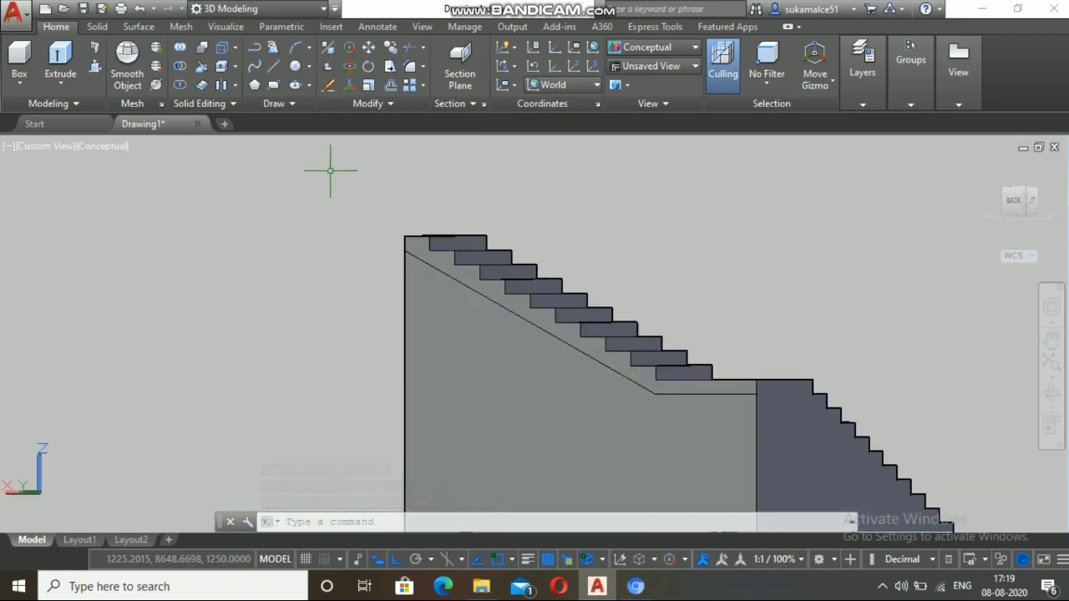
pyautogui.write('l')
pyautogui.press('Return')
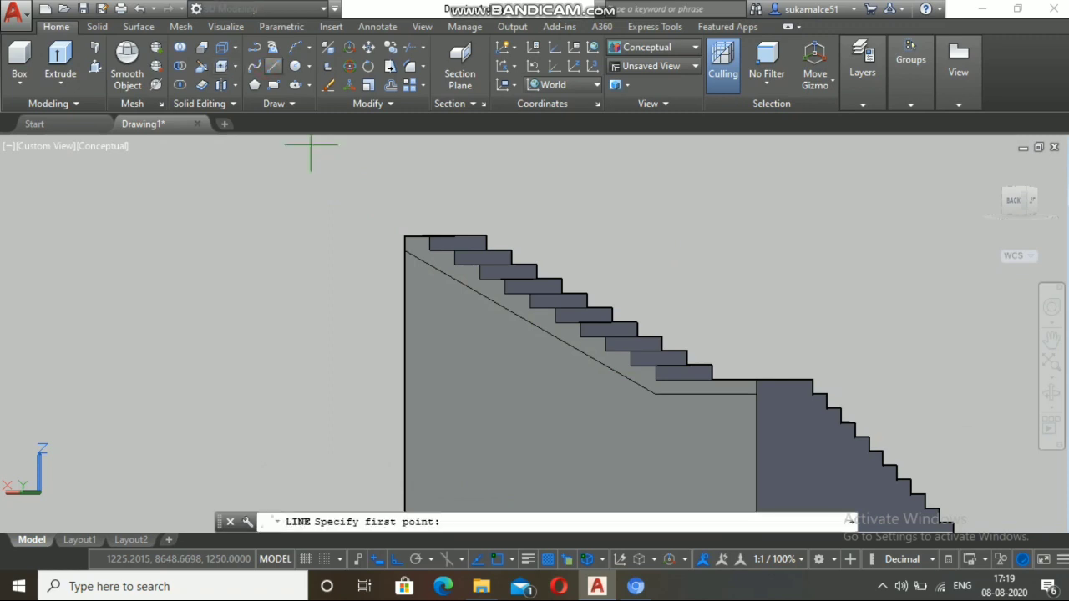
pyautogui.scroll(-5, 534, 325)
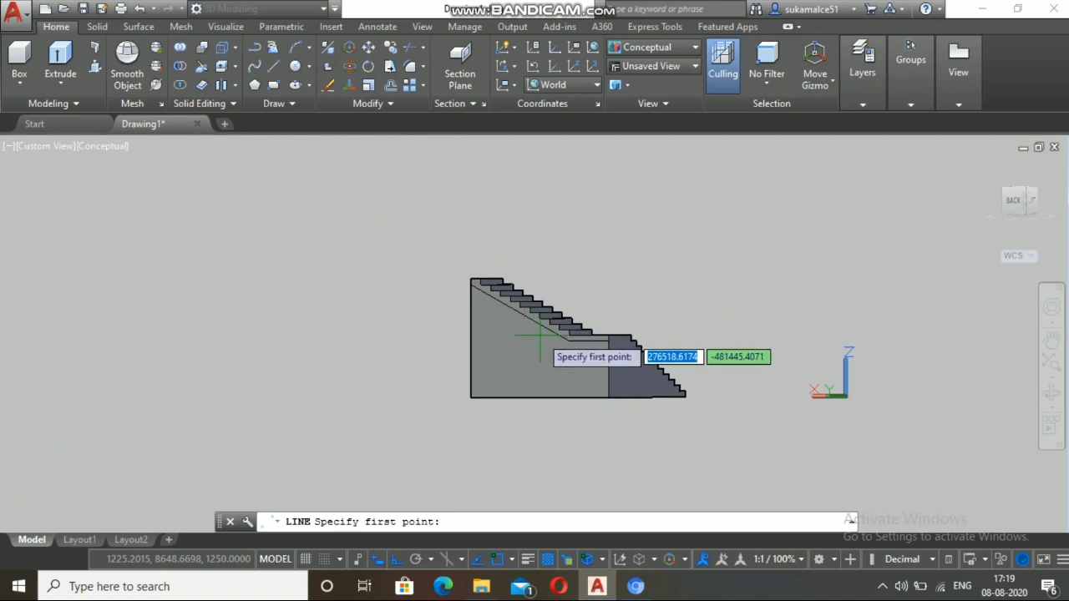
pyautogui.scroll(5, 549, 349)
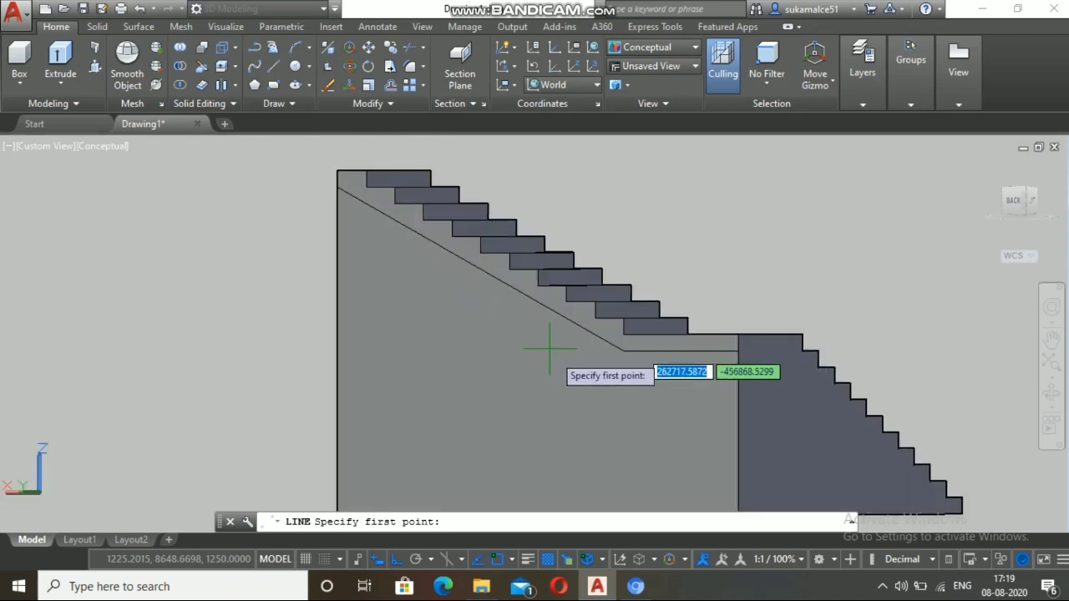
pyautogui.click(629, 351)
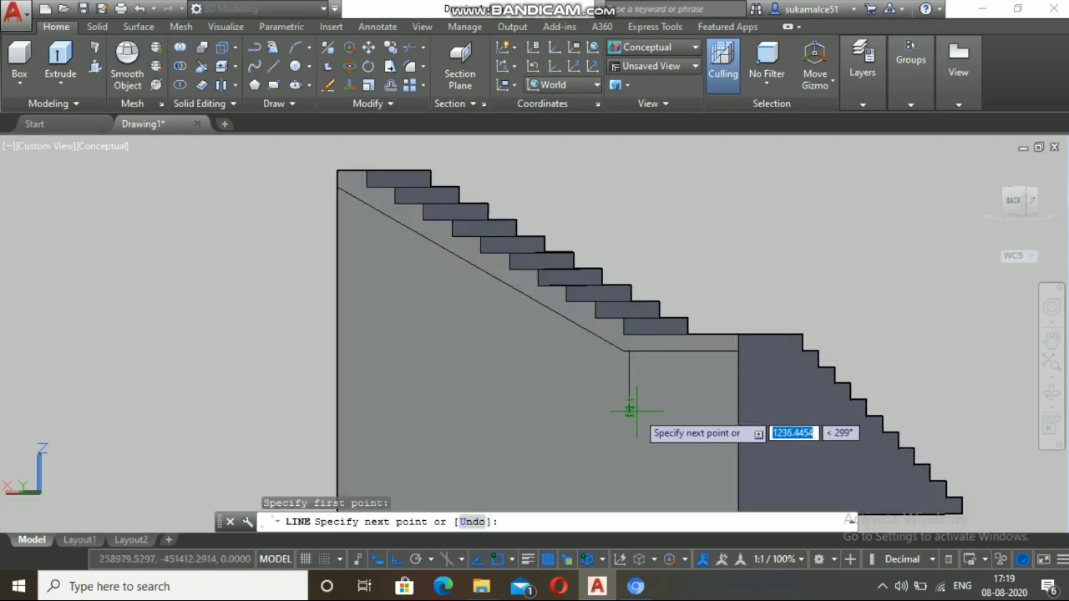
pyautogui.press('Escape')
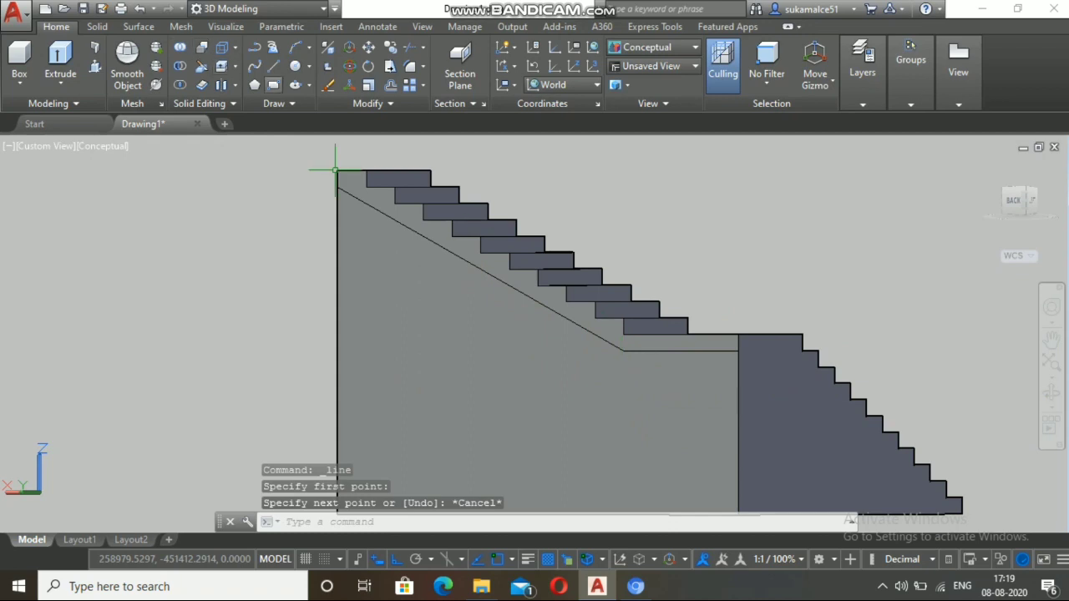
# Step: Draw a vertical line from the corner where the sloped and horizontal lines meet down to the side face's base edge
pyautogui.press('Return')
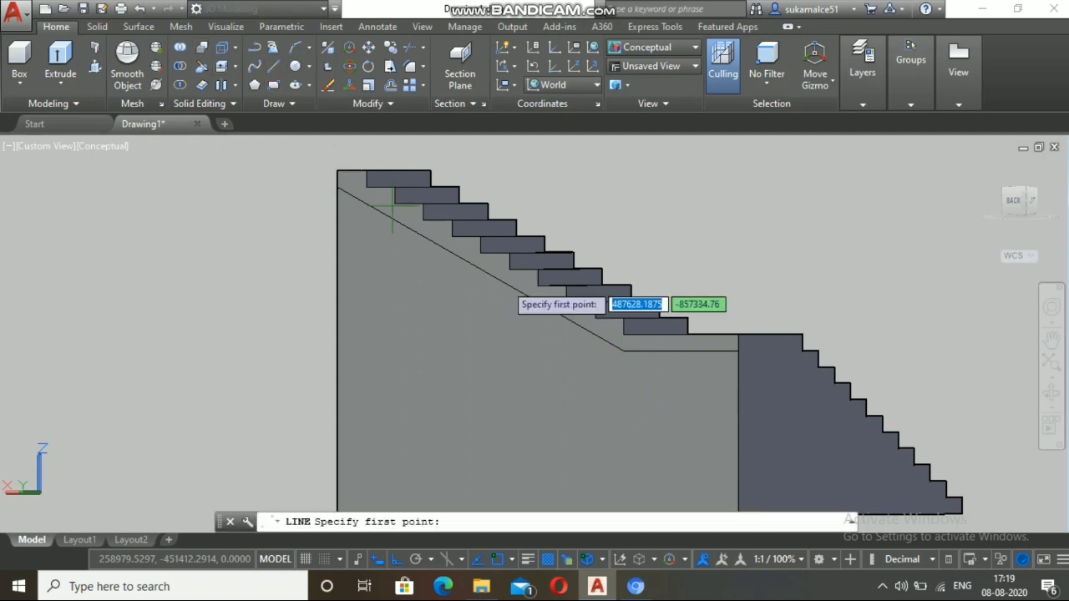
pyautogui.click(622, 352)
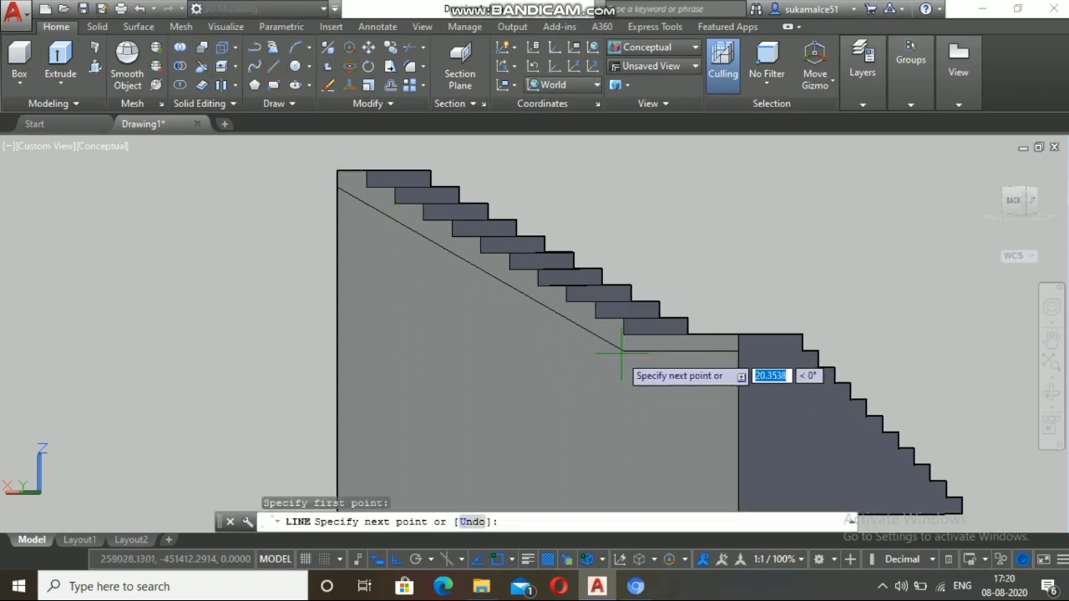
pyautogui.scroll(-2, 627, 411)
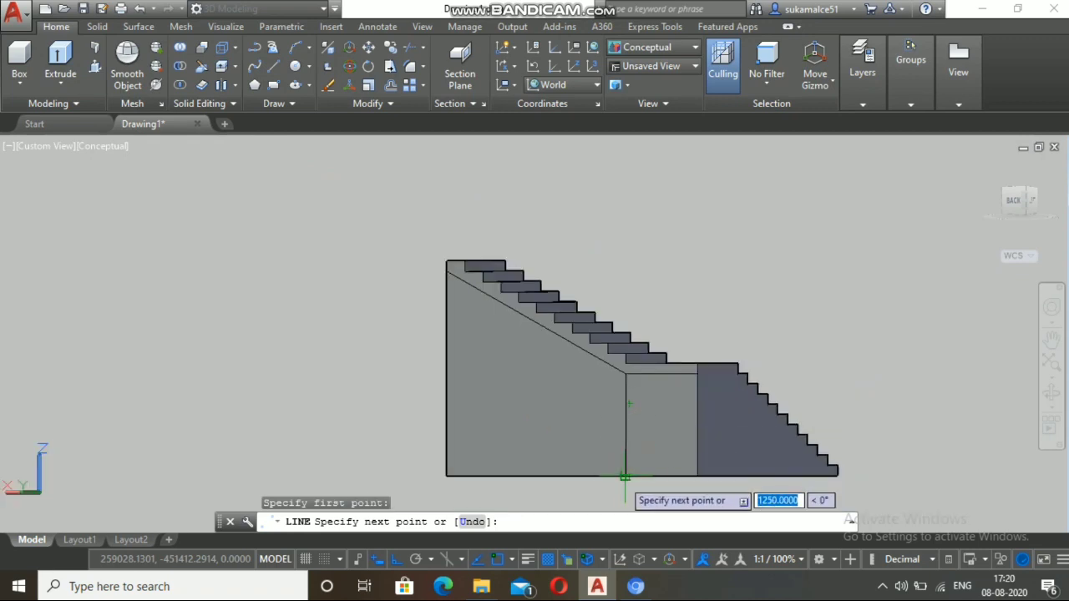
pyautogui.scroll(5, 625, 477)
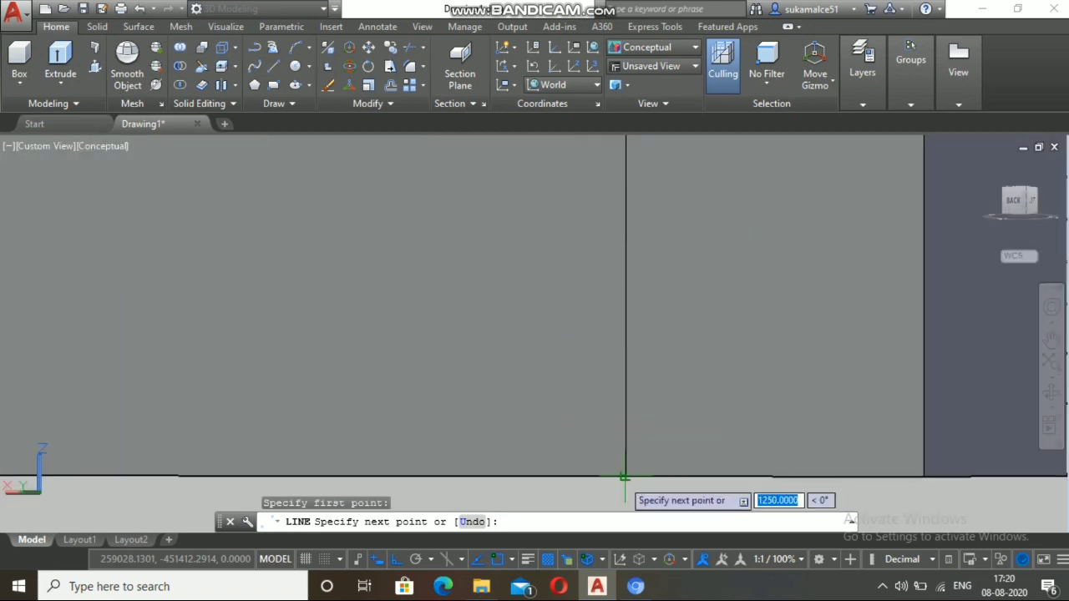
pyautogui.click(625, 476)
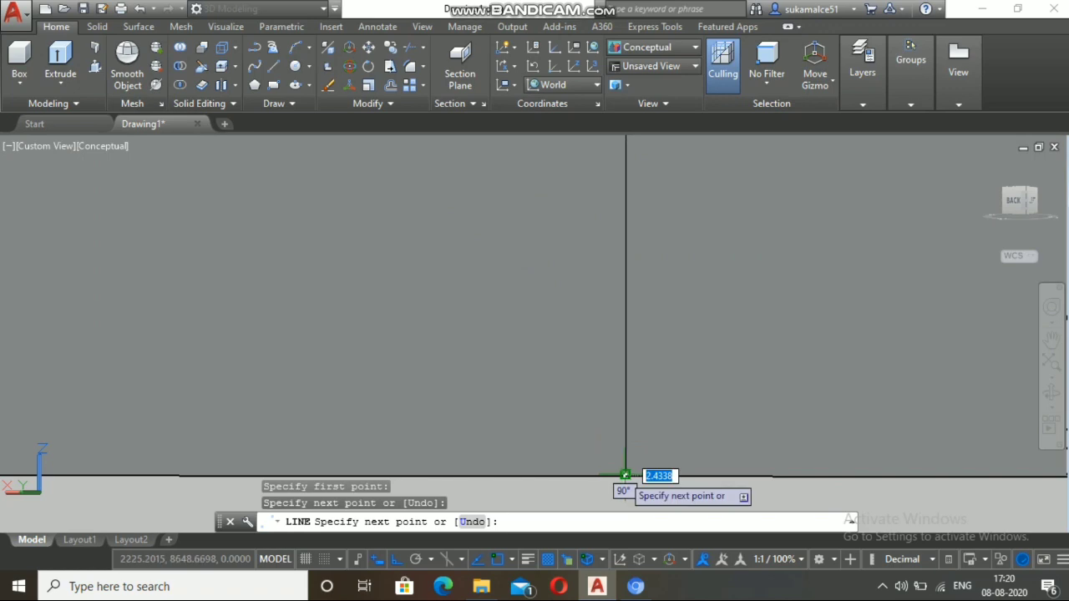
pyautogui.press('Escape')
pyautogui.scroll(-5, 623, 476)
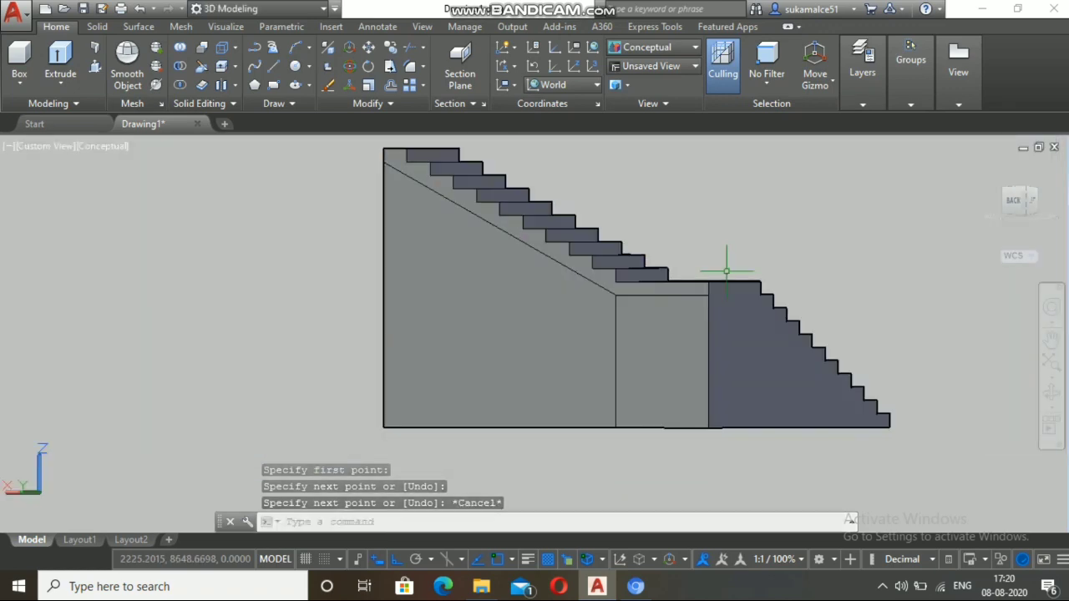
# Step: Orbit the model to show the landing's outer face together with the first flight's side face
pyautogui.scroll(2, 727, 271)
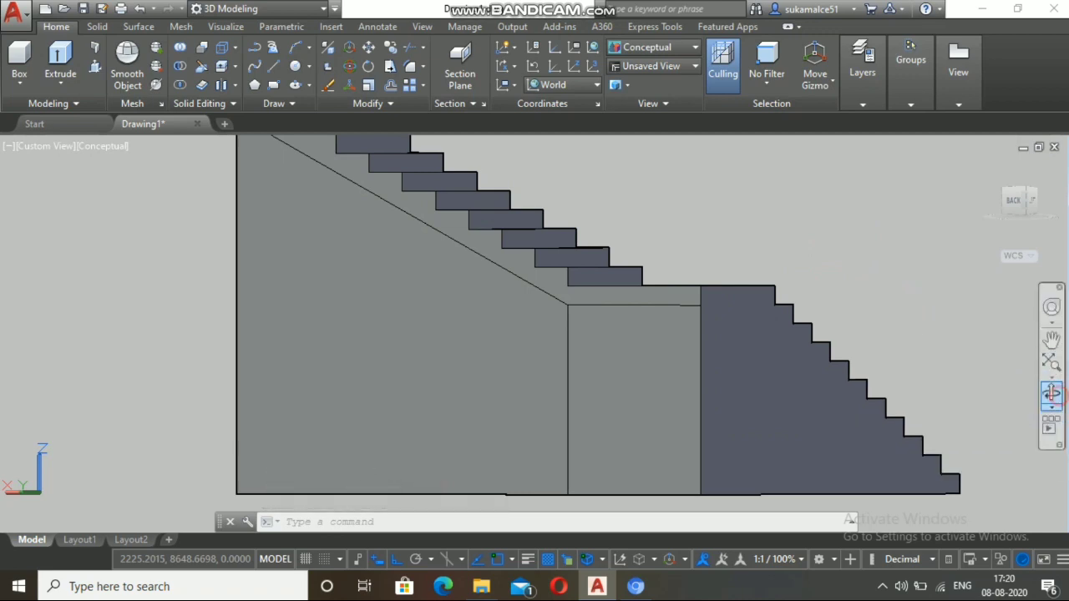
pyautogui.click(1051, 394)
pyautogui.moveTo(997, 377); pyautogui.dragTo(995, 386)
pyautogui.scroll(-5, 821, 346)
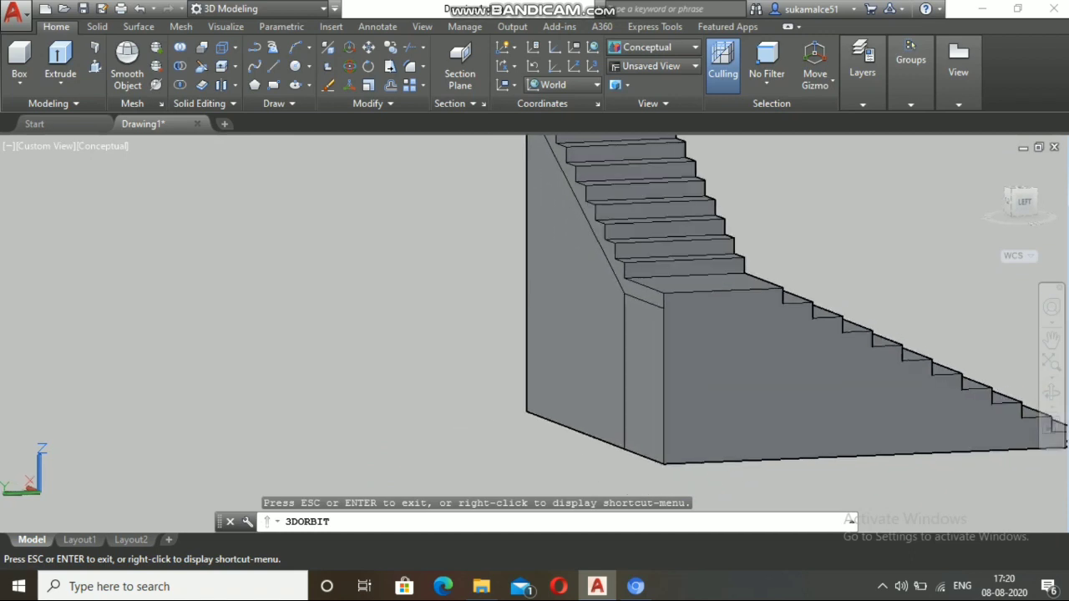
pyautogui.scroll(4, 868, 349)
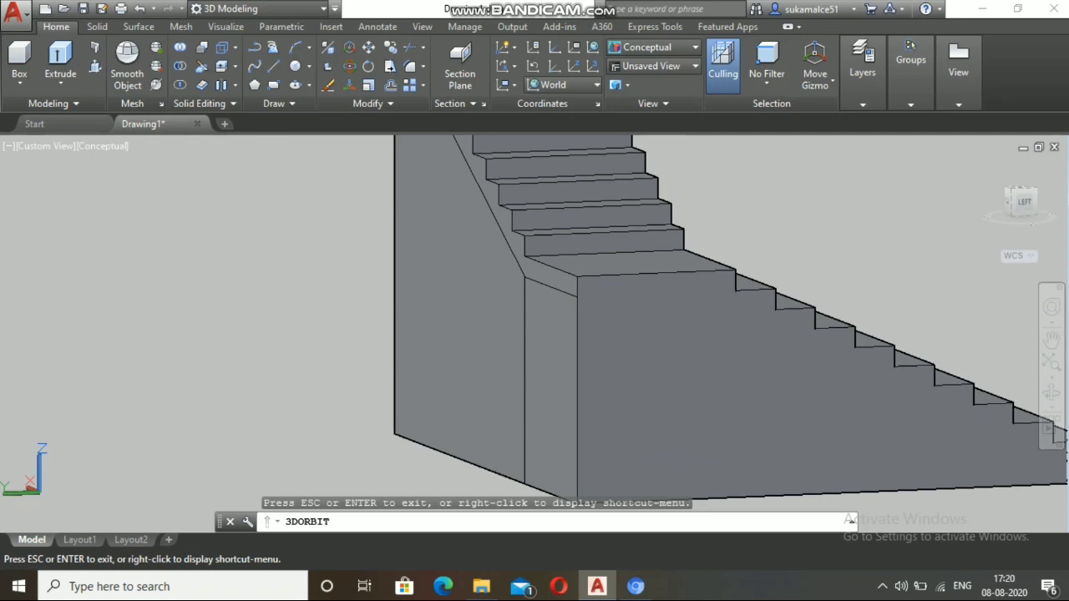
pyautogui.press('Escape')
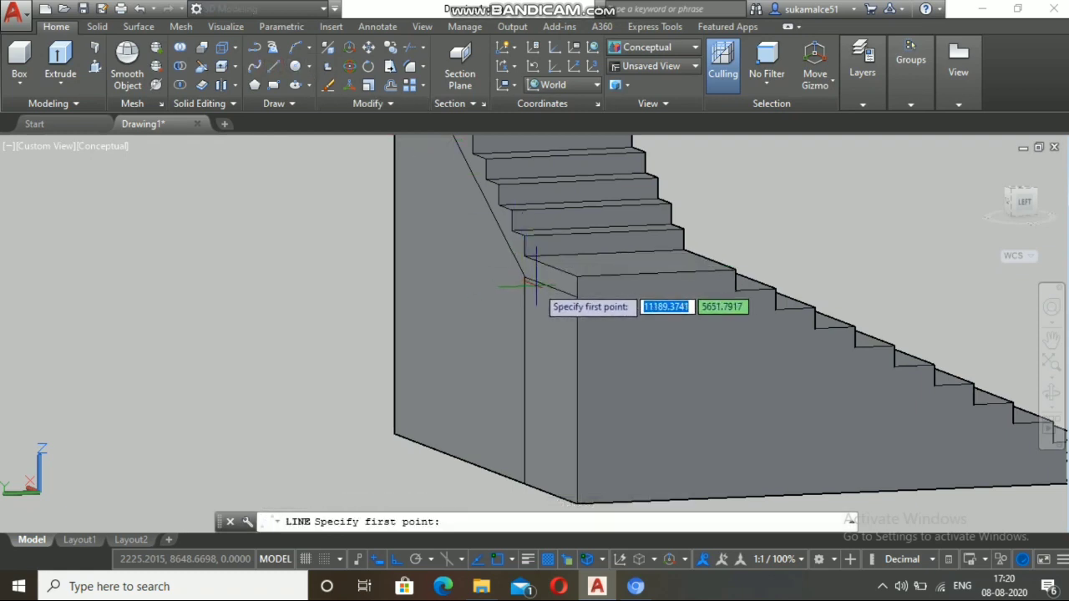
pyautogui.click(576, 296)
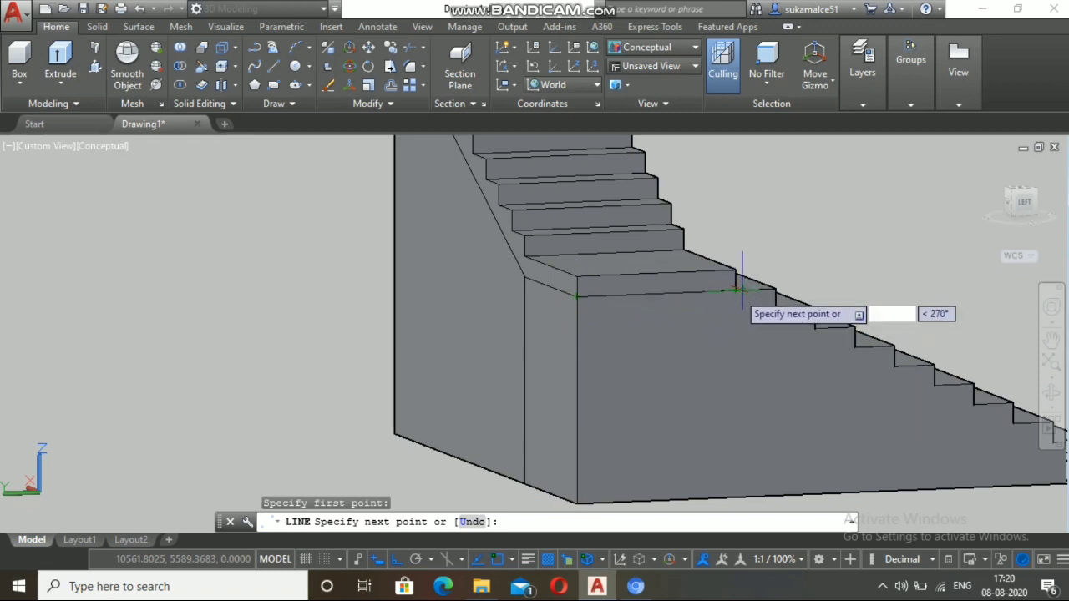
pyautogui.scroll(5, 735, 290)
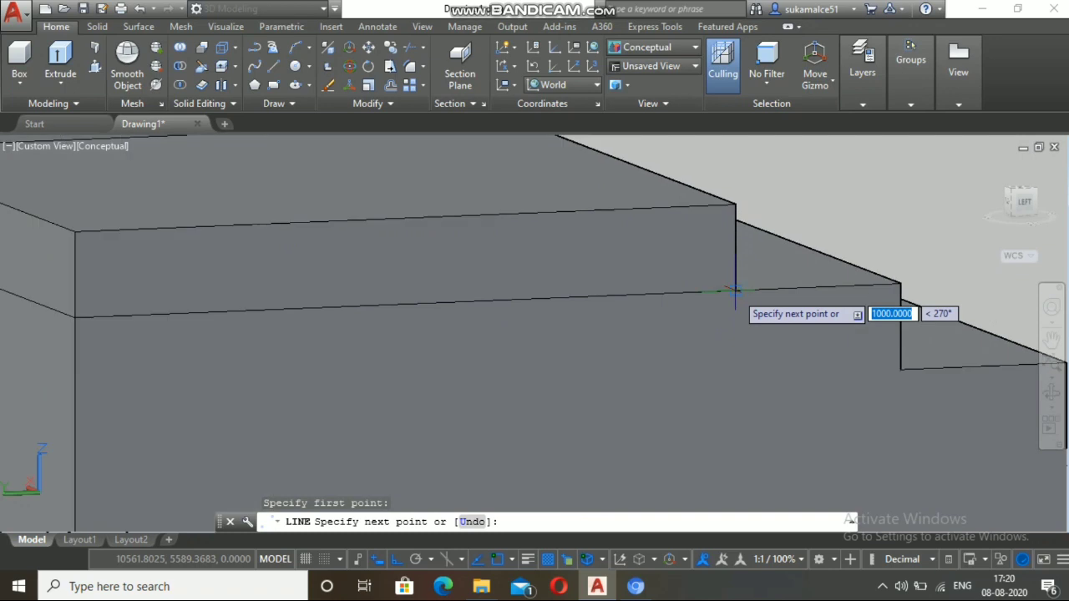
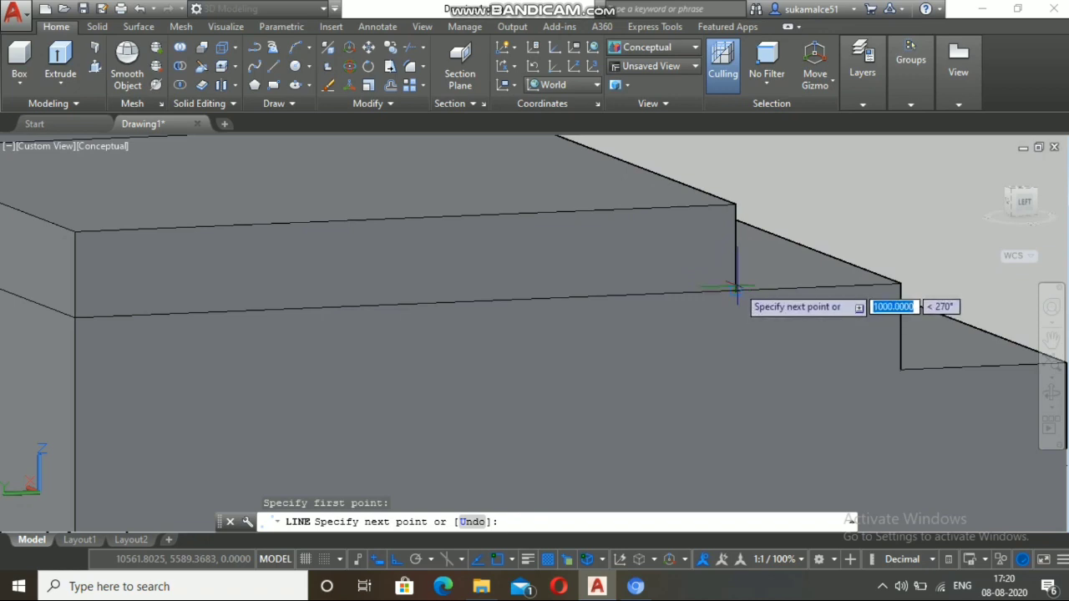
pyautogui.press('Escape')
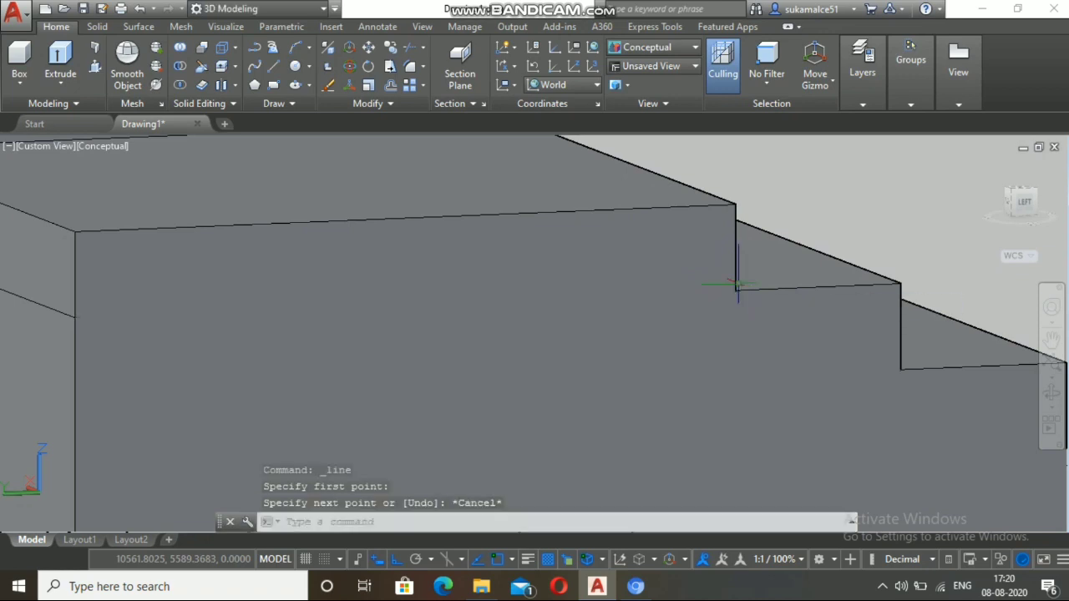
# Step: Draw a line across the first flight's side face from the landing line's end at the vertical edge to the top riser's bottom corner
pyautogui.scroll(-5, 717, 222)
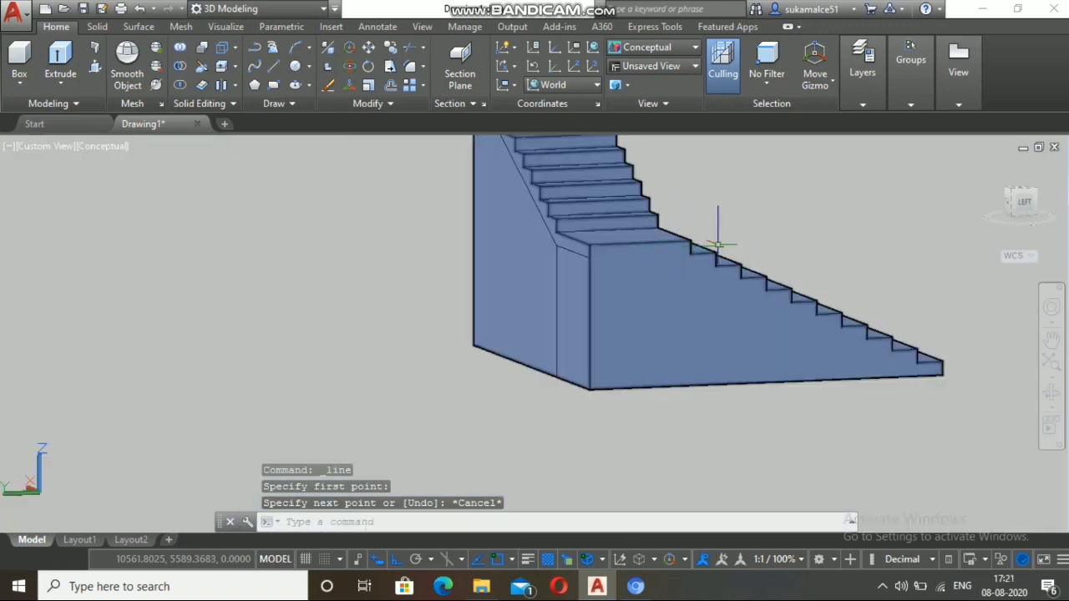
pyautogui.scroll(2, 754, 256)
pyautogui.scroll(-6, 754, 257)
pyautogui.scroll(3, 756, 246)
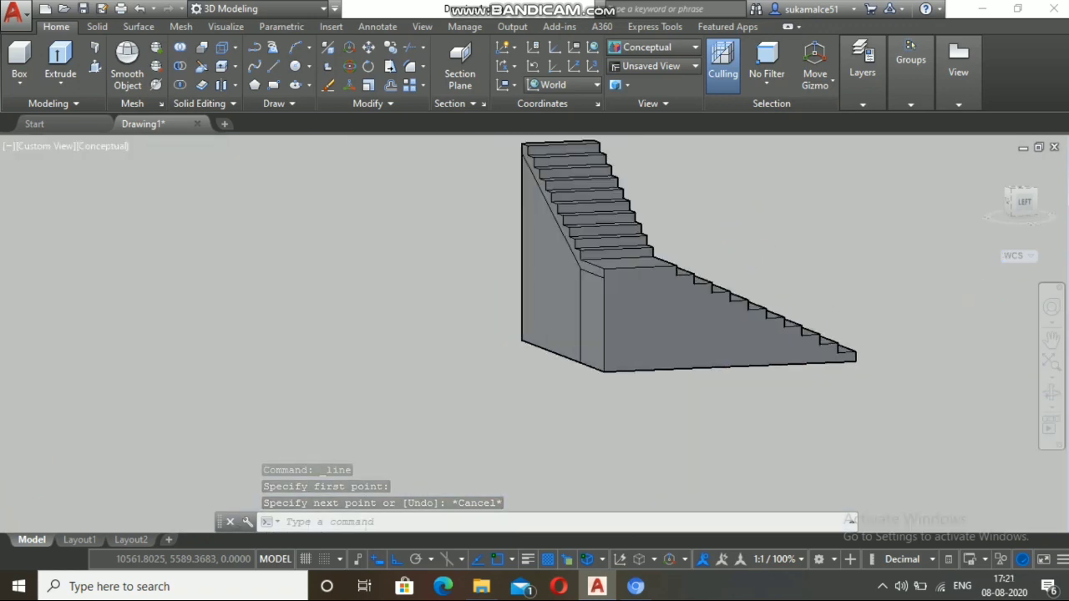
pyautogui.scroll(2, 753, 244)
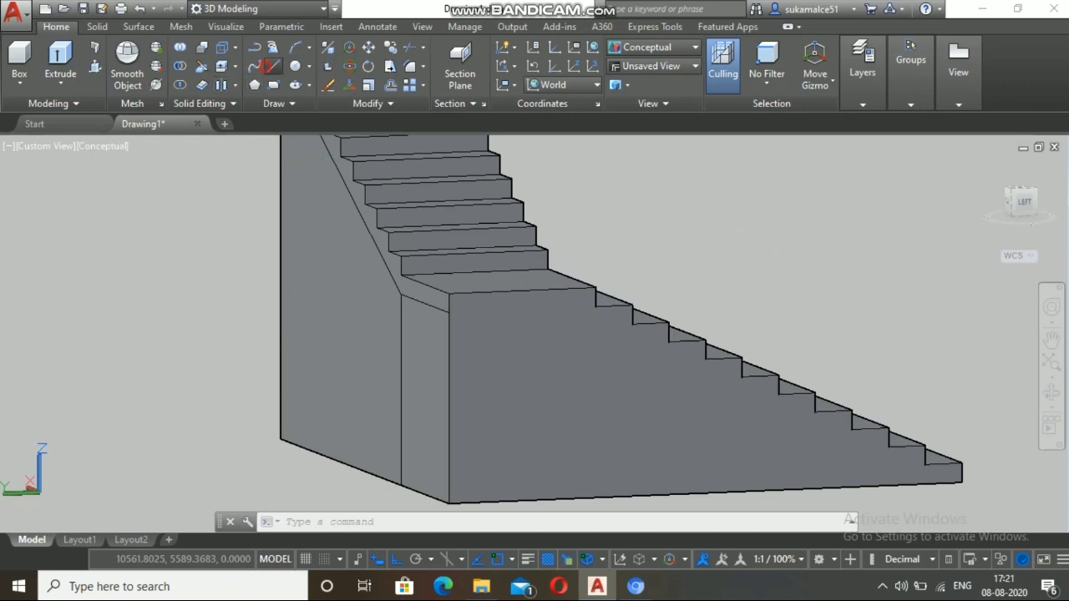
pyautogui.click(269, 67)
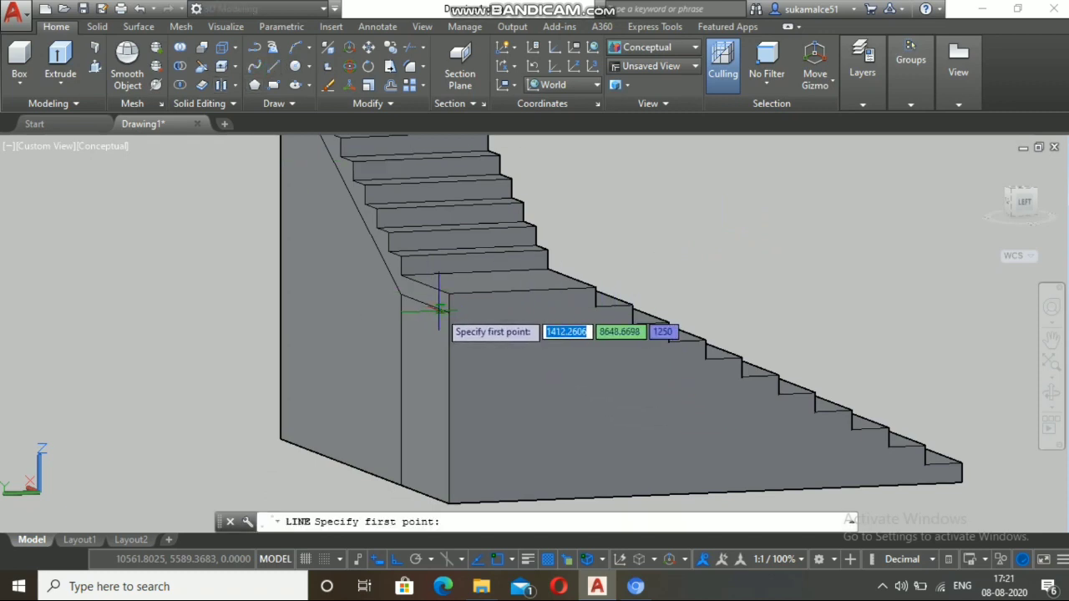
pyautogui.click(449, 311)
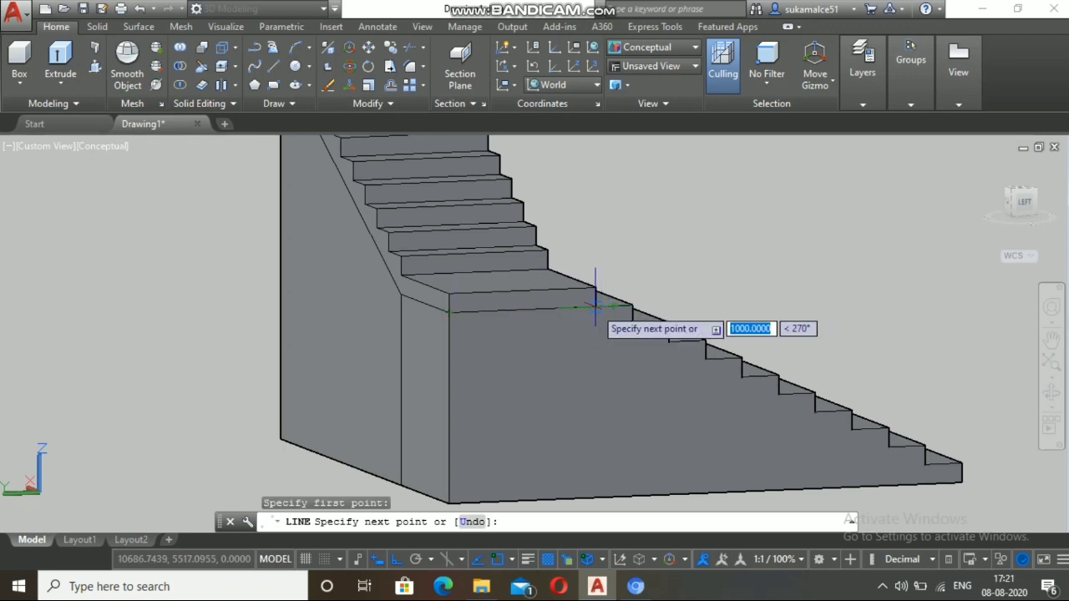
pyautogui.press('Escape')
# Step: Draw a sloped line along the first flight's side face from the top riser's bottom corner to the lowest step's inner corner
pyautogui.scroll(5, 626, 230)
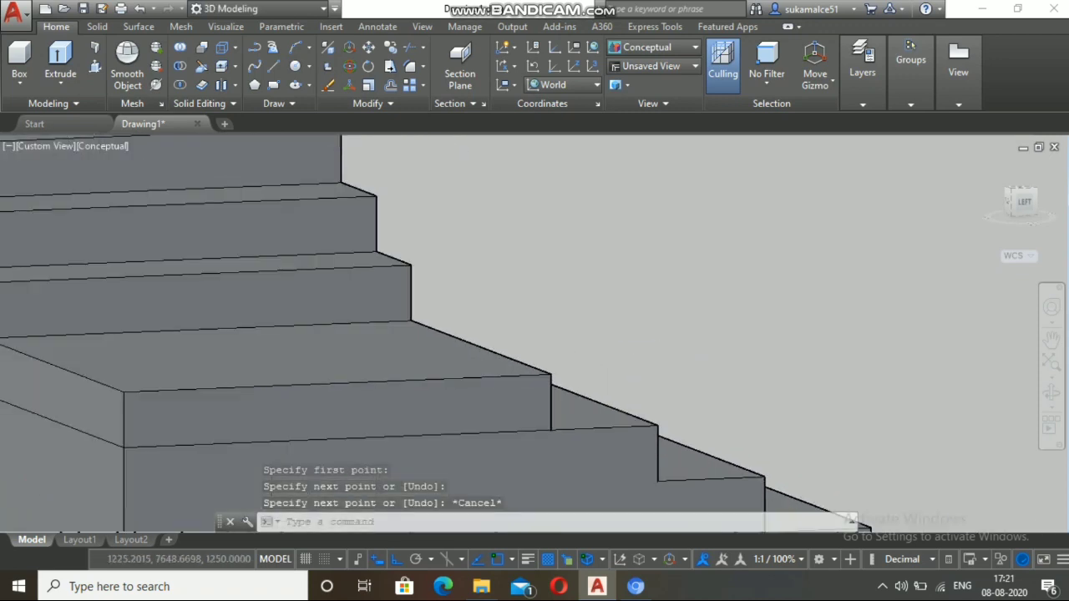
pyautogui.scroll(-5, 608, 239)
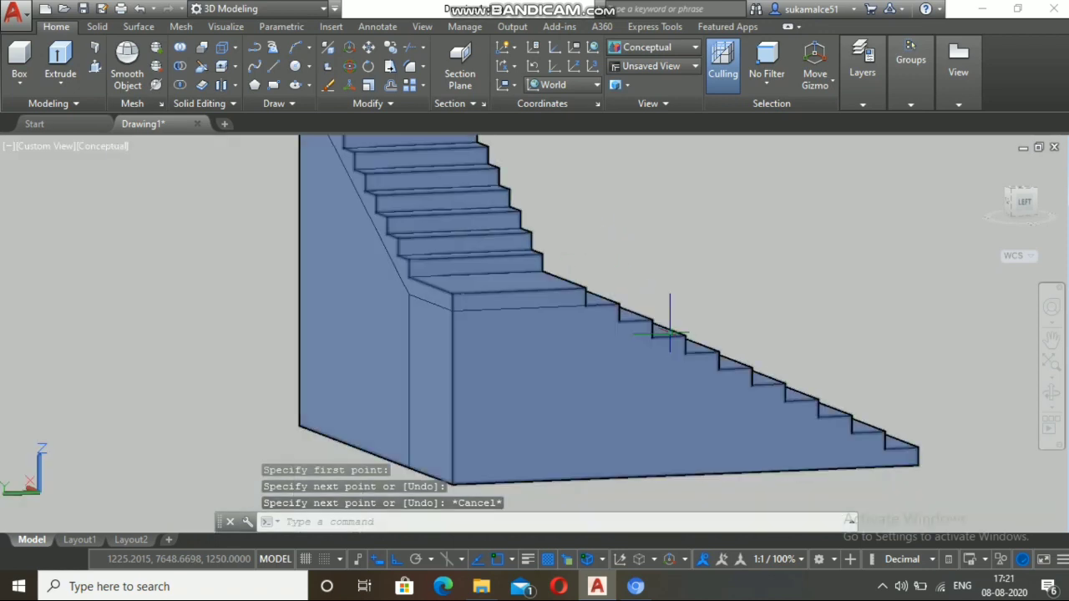
pyautogui.scroll(3, 670, 334)
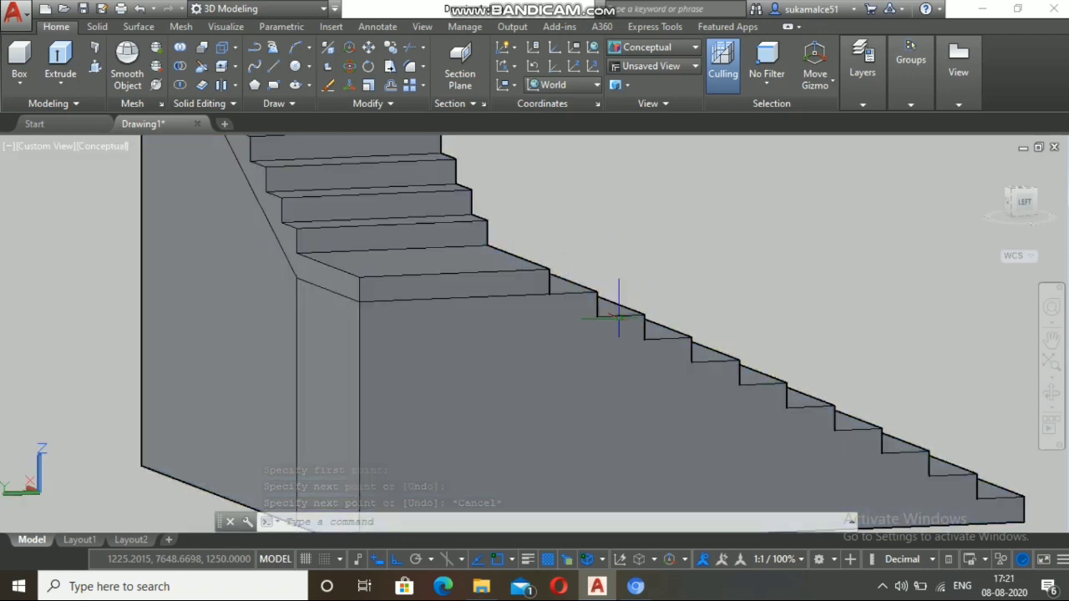
pyautogui.scroll(-3, 618, 318)
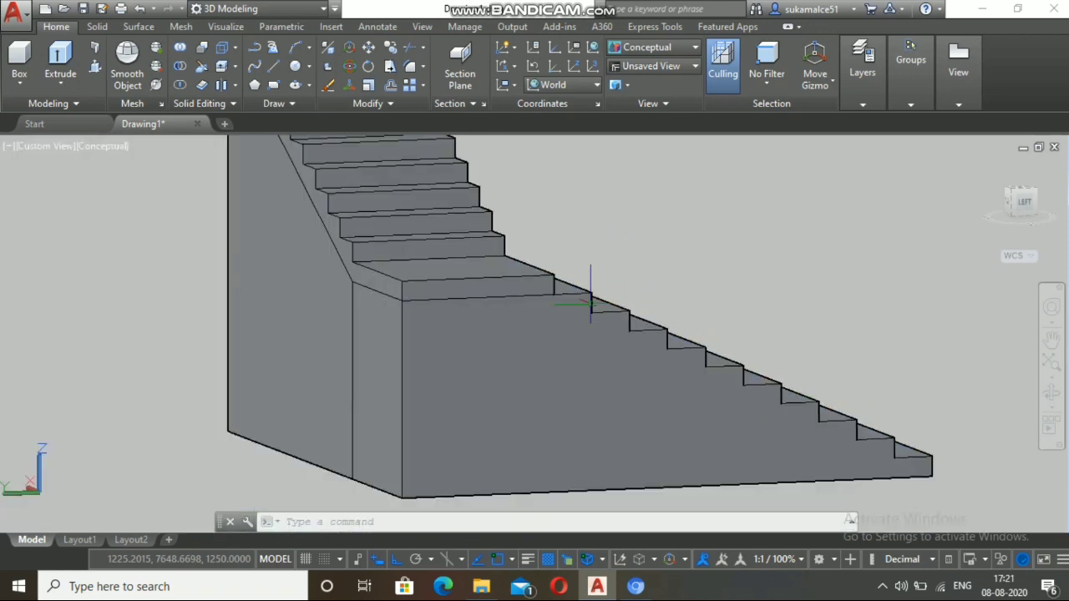
pyautogui.press('Escape')
pyautogui.press('Escape')
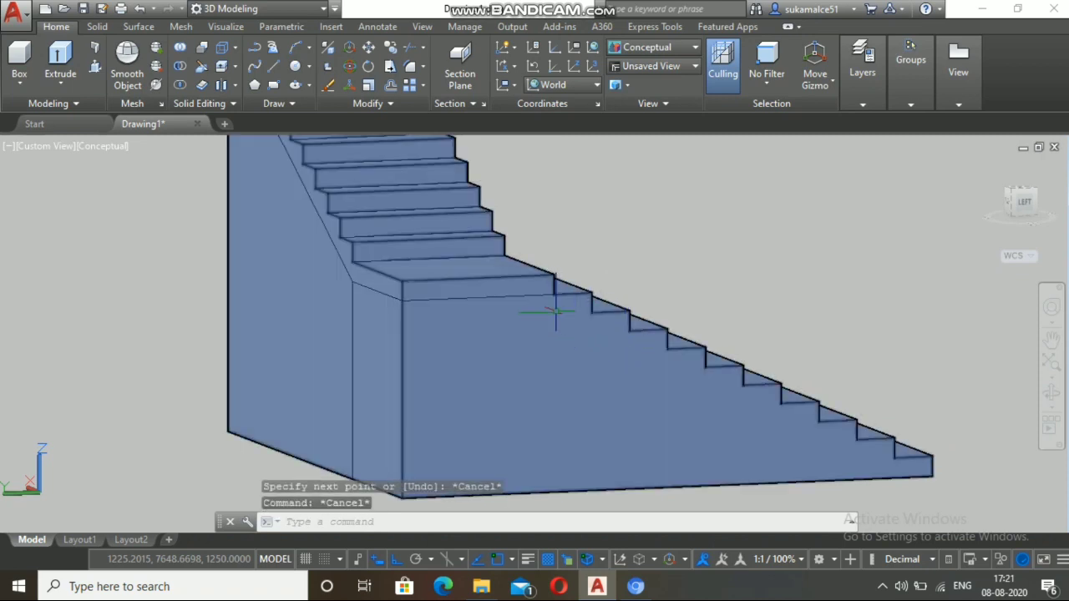
pyautogui.press('Escape')
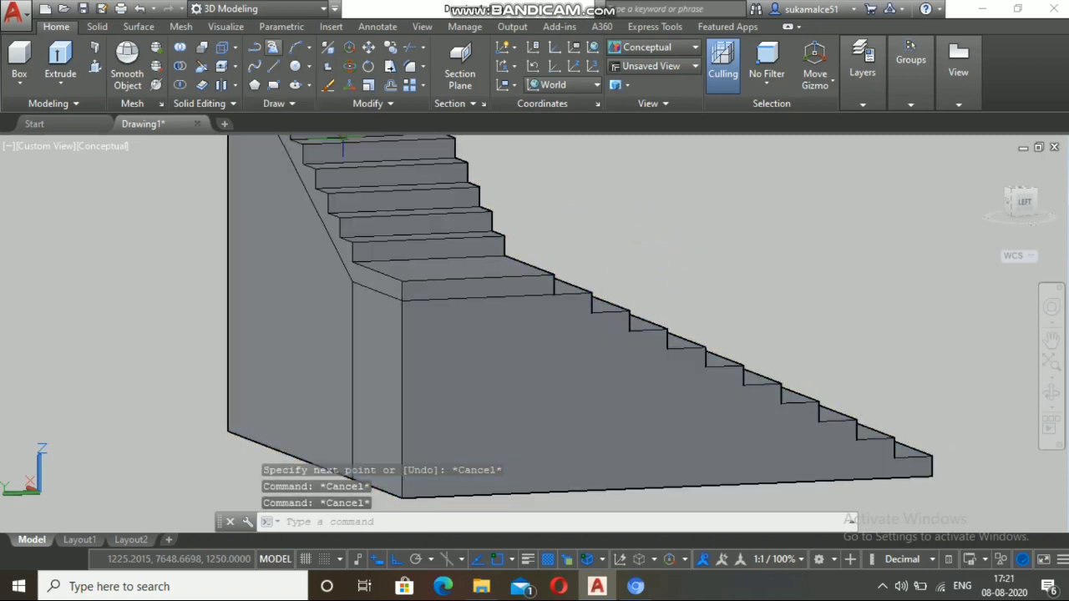
pyautogui.click(274, 66)
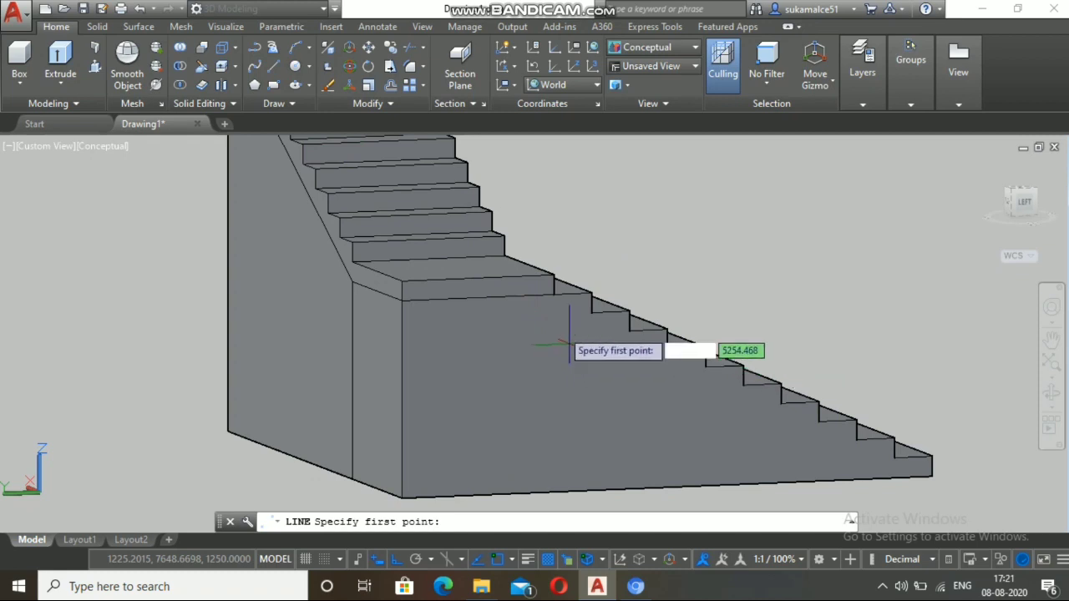
pyautogui.click(552, 293)
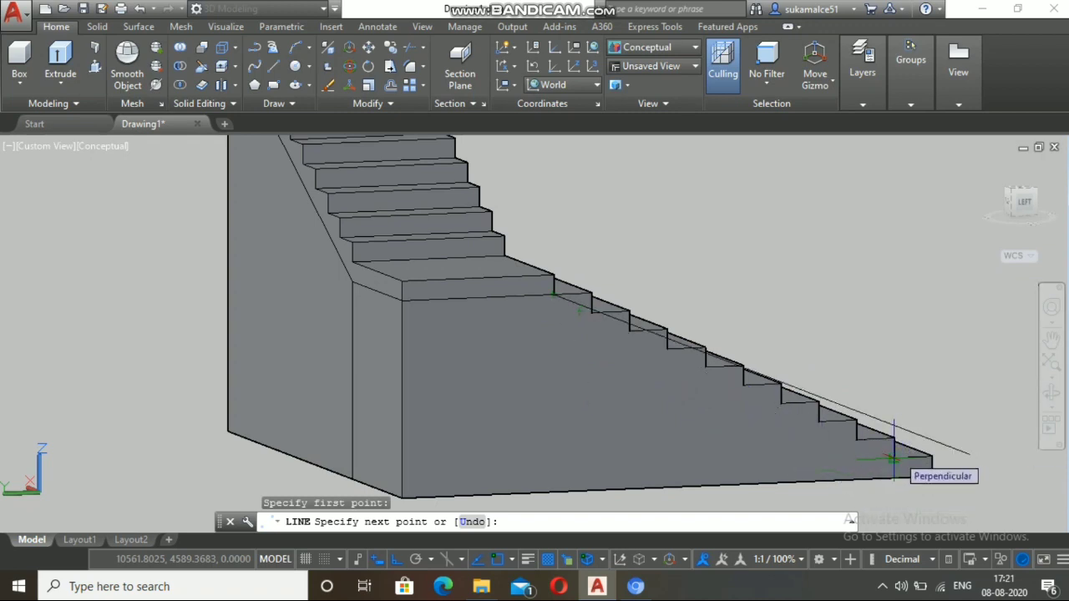
pyautogui.scroll(6, 893, 456)
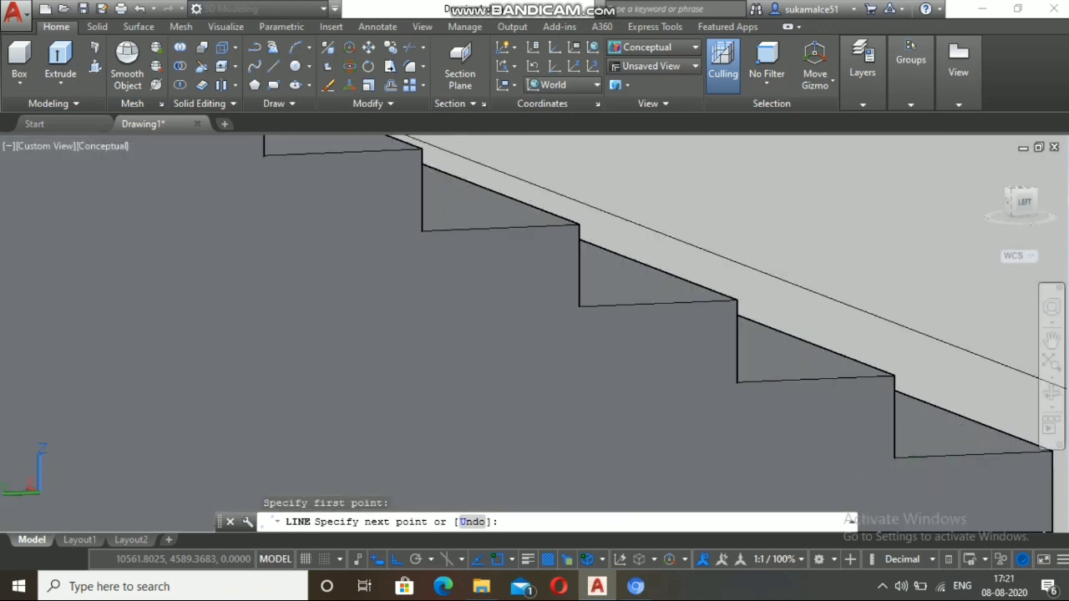
pyautogui.click(893, 456)
pyautogui.scroll(-6, 892, 456)
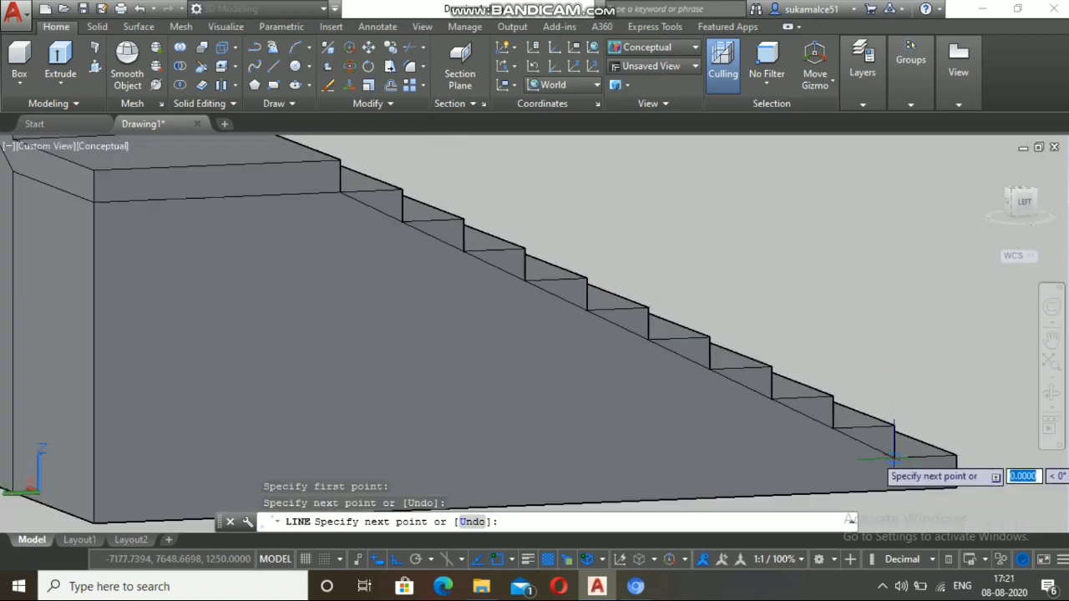
# Step: Move the sloped line on the first flight's side face straight down by 125 units
pyautogui.press('Escape')
pyautogui.scroll(3, 732, 384)
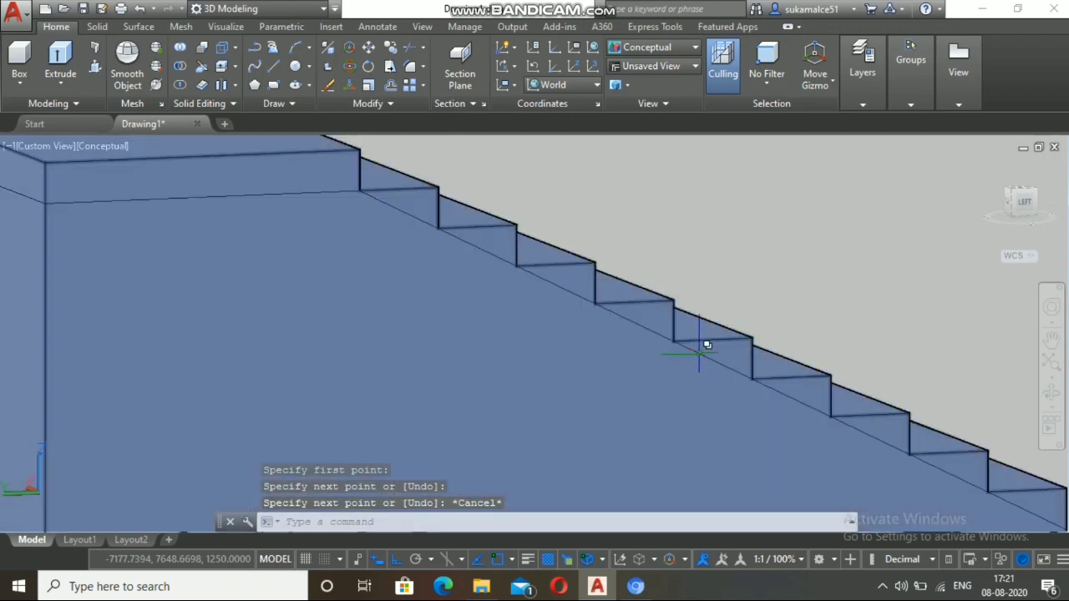
pyautogui.click(700, 354)
pyautogui.click(756, 432)
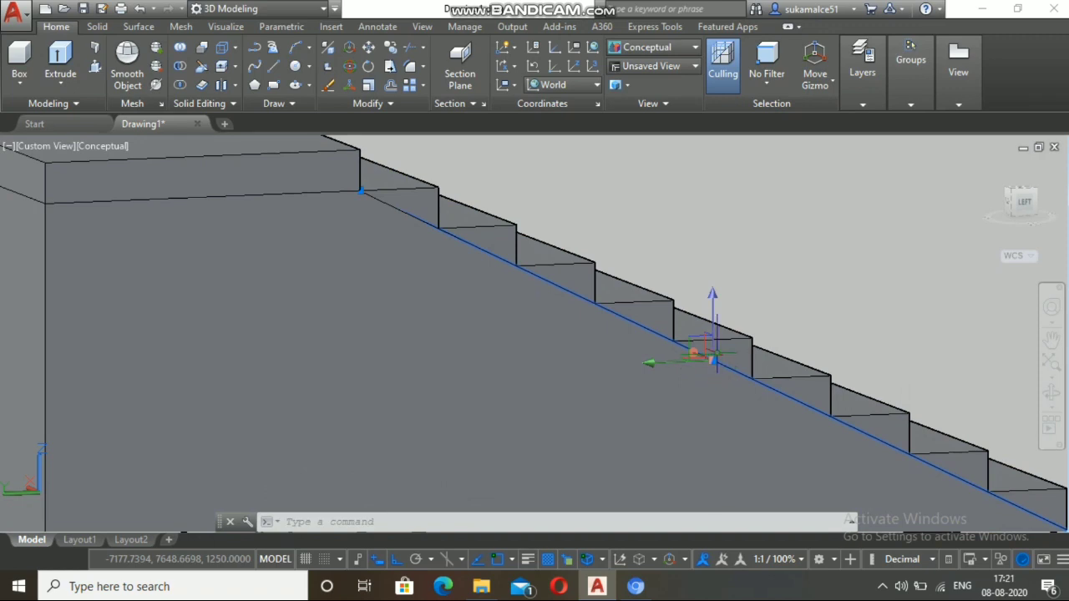
pyautogui.click(712, 360)
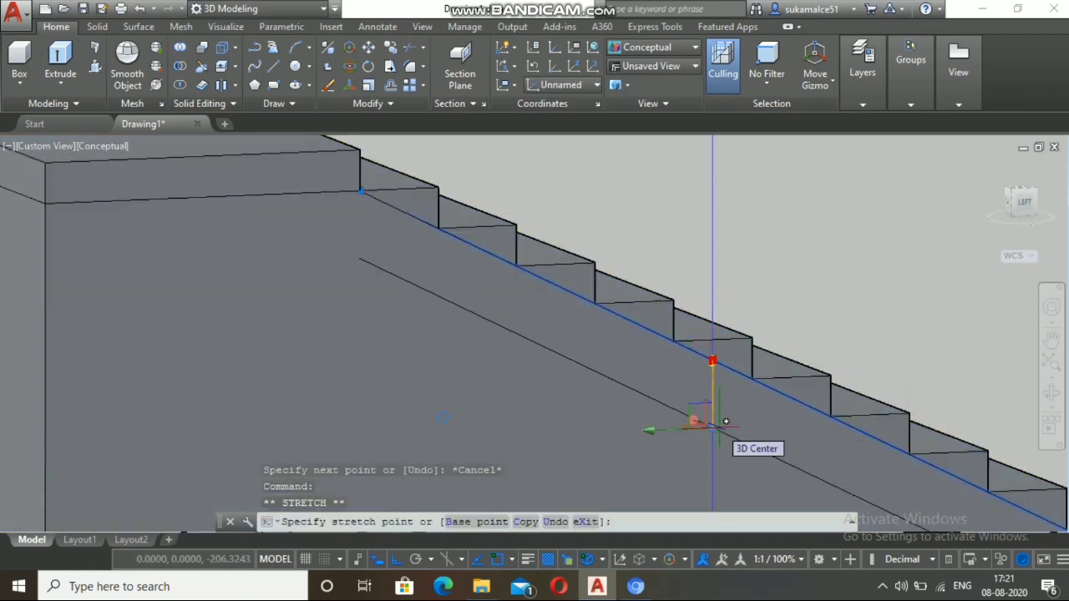
pyautogui.write('125')
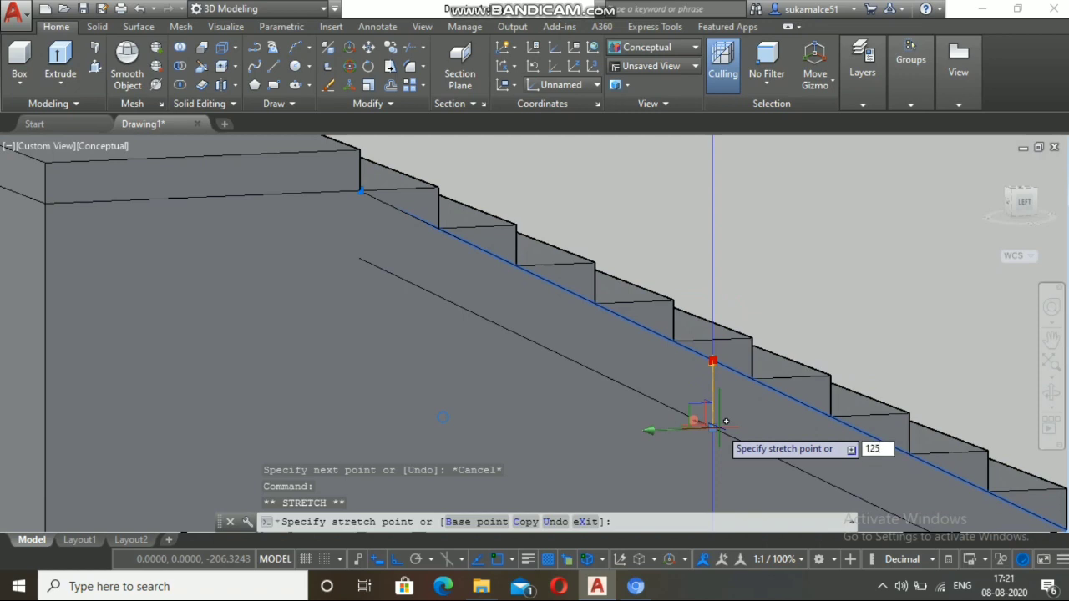
pyautogui.press('Return')
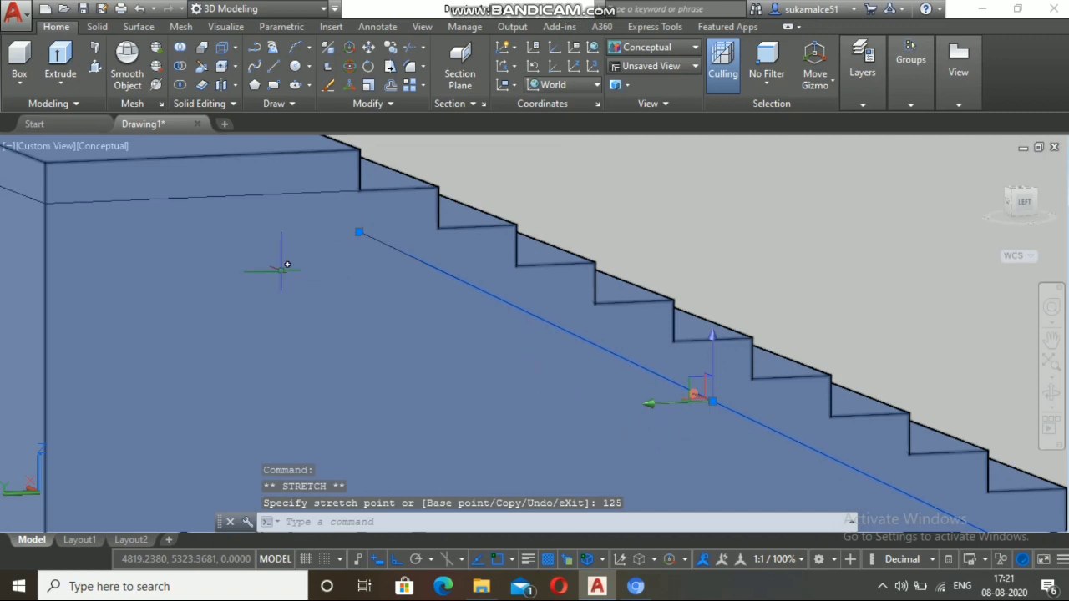
pyautogui.press('Escape')
pyautogui.scroll(-2, 351, 240)
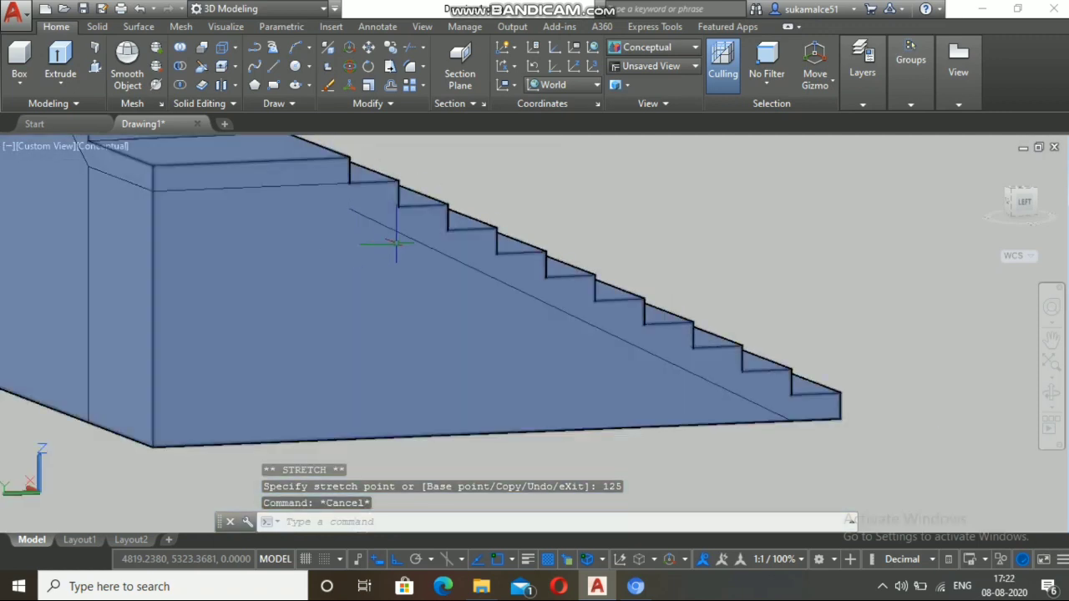
pyautogui.scroll(-2, 396, 243)
pyautogui.press('Escape')
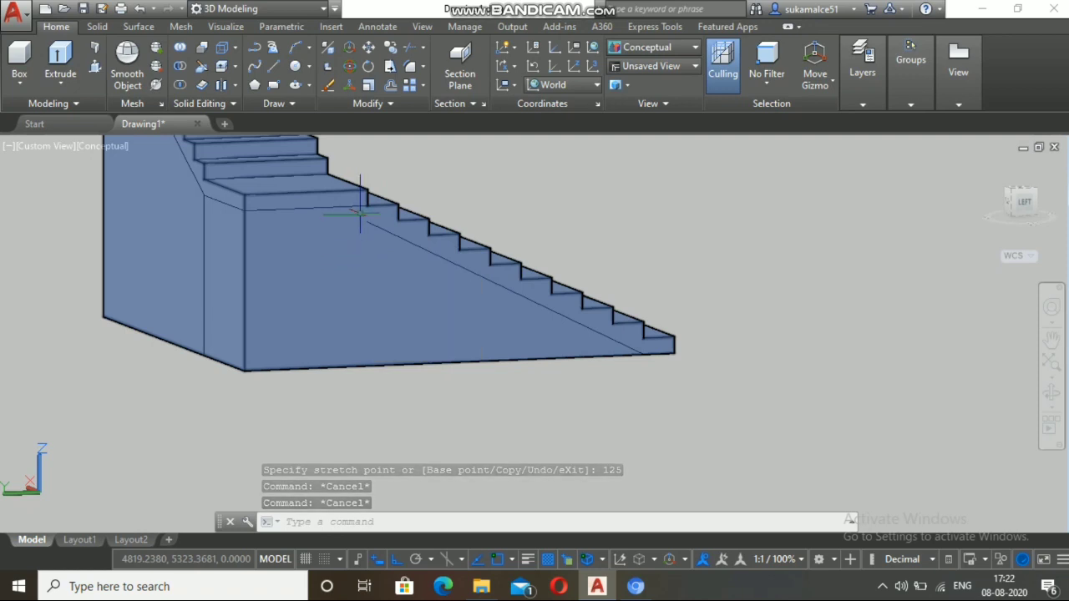
# Step: Fillet the lowered sloped line with the horizontal line below the landing so they meet at a sharp corner
pyautogui.scroll(2, 361, 211)
pyautogui.write('F')
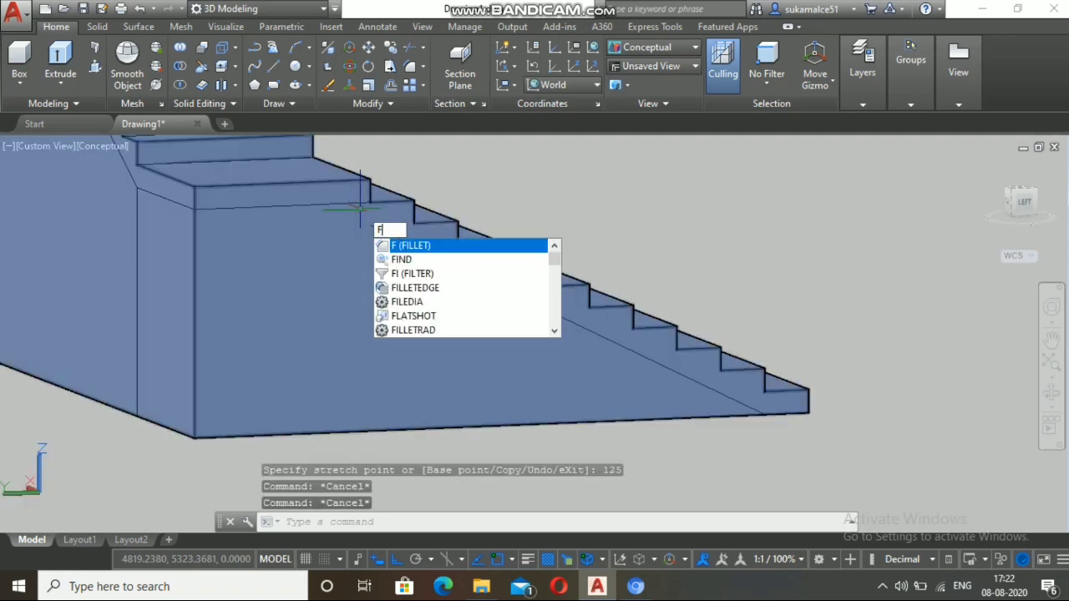
pyautogui.press('Return')
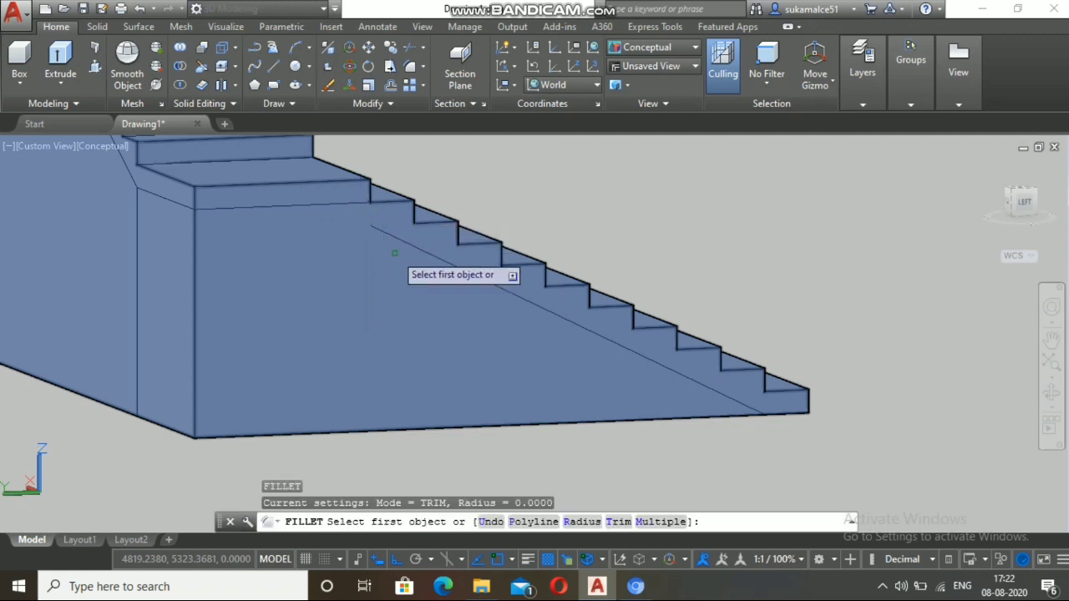
pyautogui.click(389, 234)
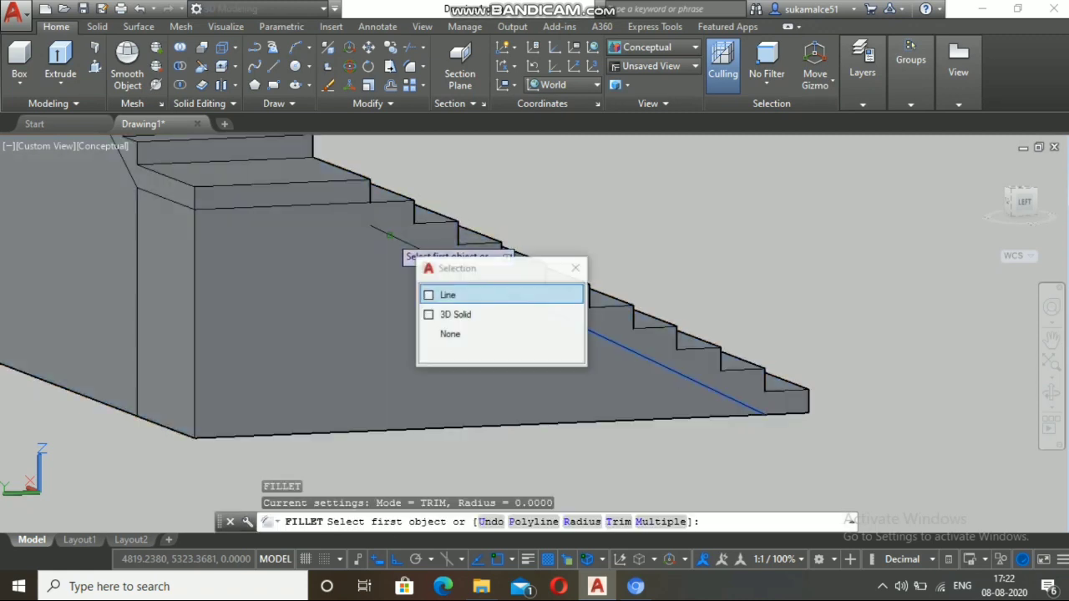
pyautogui.click(451, 295)
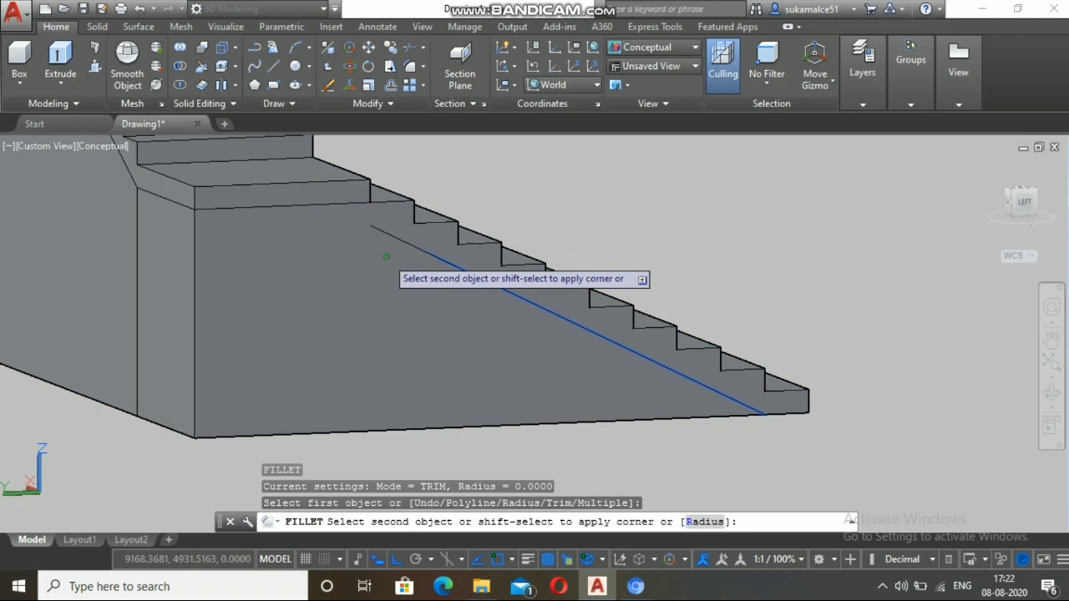
pyautogui.click(332, 197)
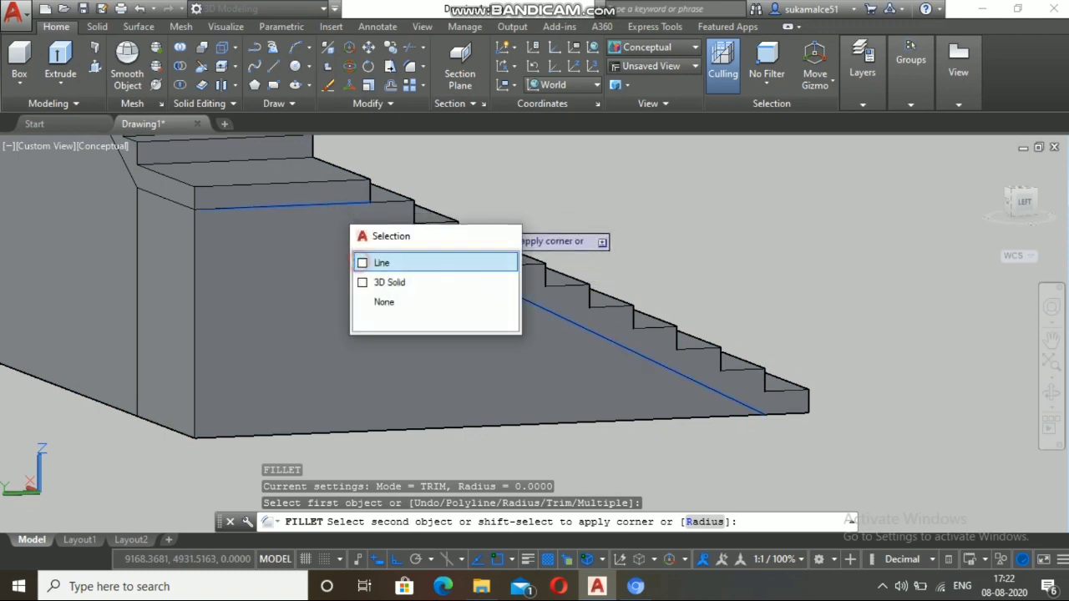
pyautogui.press('Escape')
pyautogui.press('Escape')
pyautogui.scroll(-2, 337, 270)
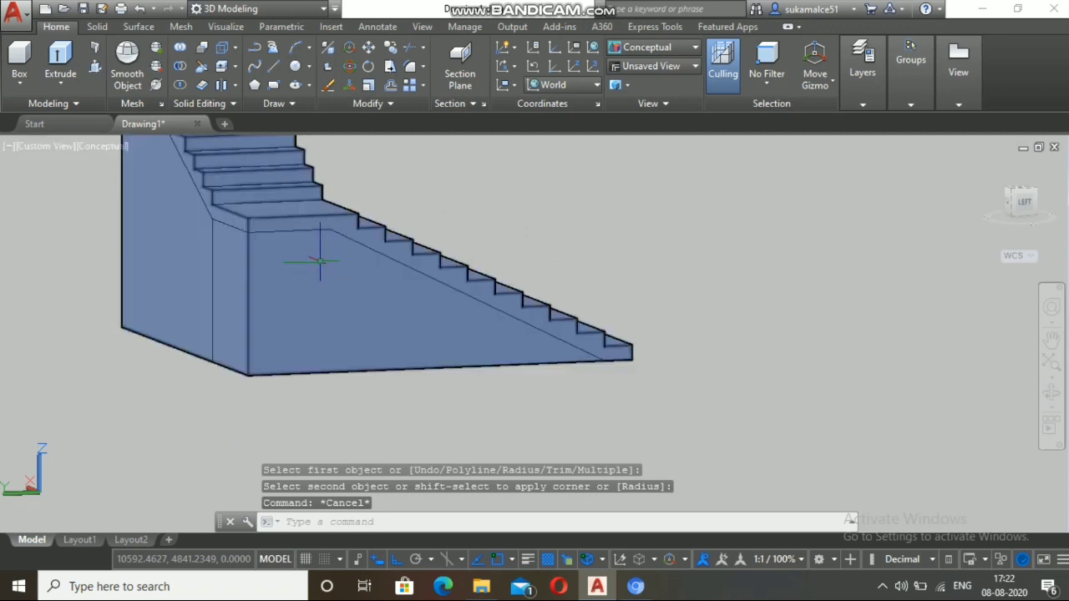
# Step: Press-pull the area below the second flight's sloped line back through the solid to remove the mass under that flight
pyautogui.scroll(-2, 349, 332)
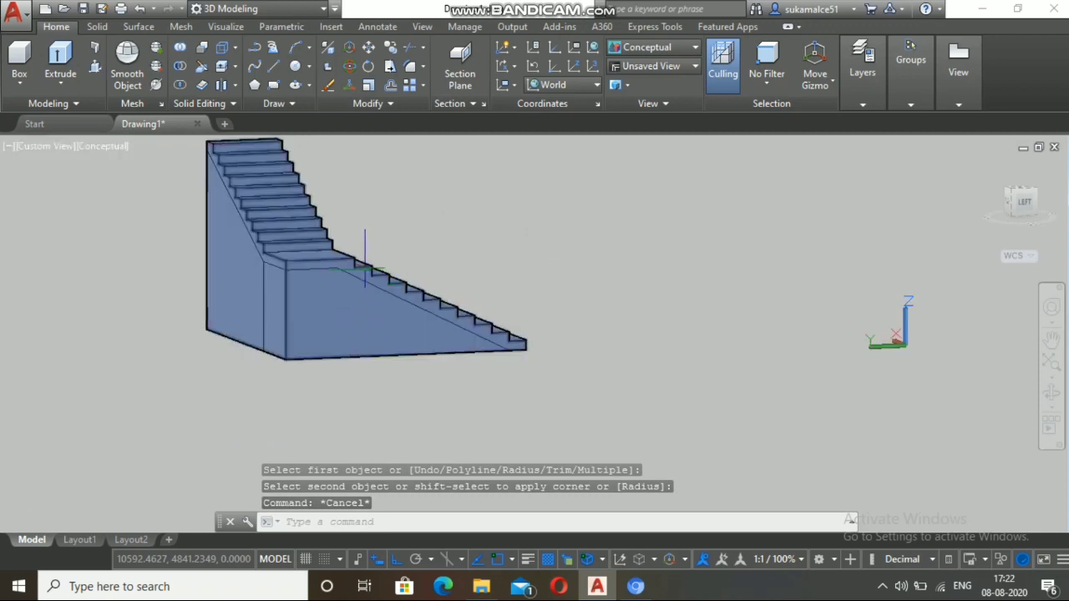
pyautogui.scroll(5, 410, 303)
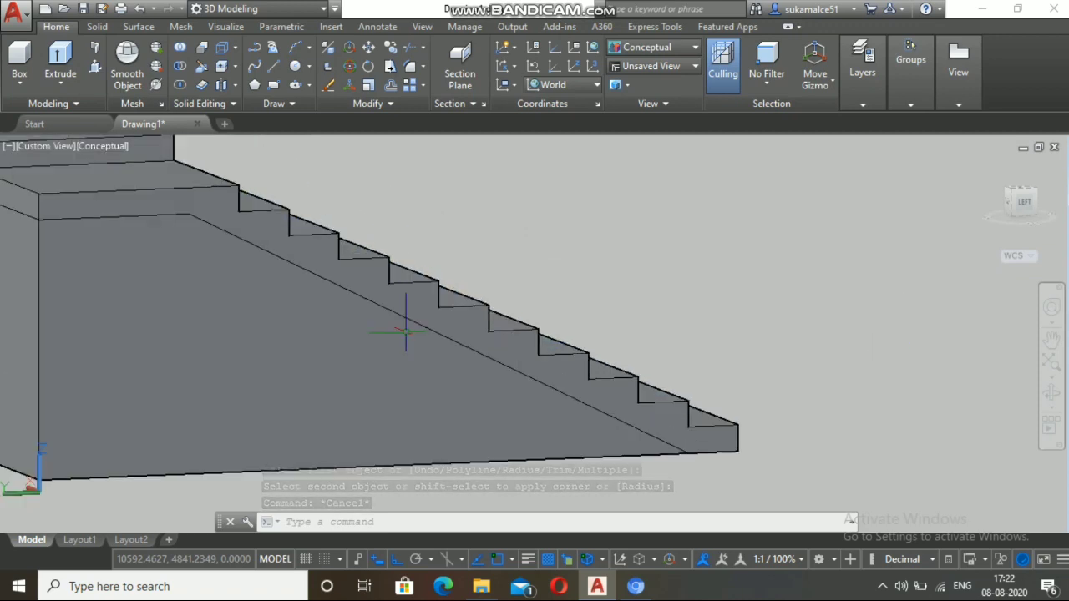
pyautogui.scroll(-5, 401, 318)
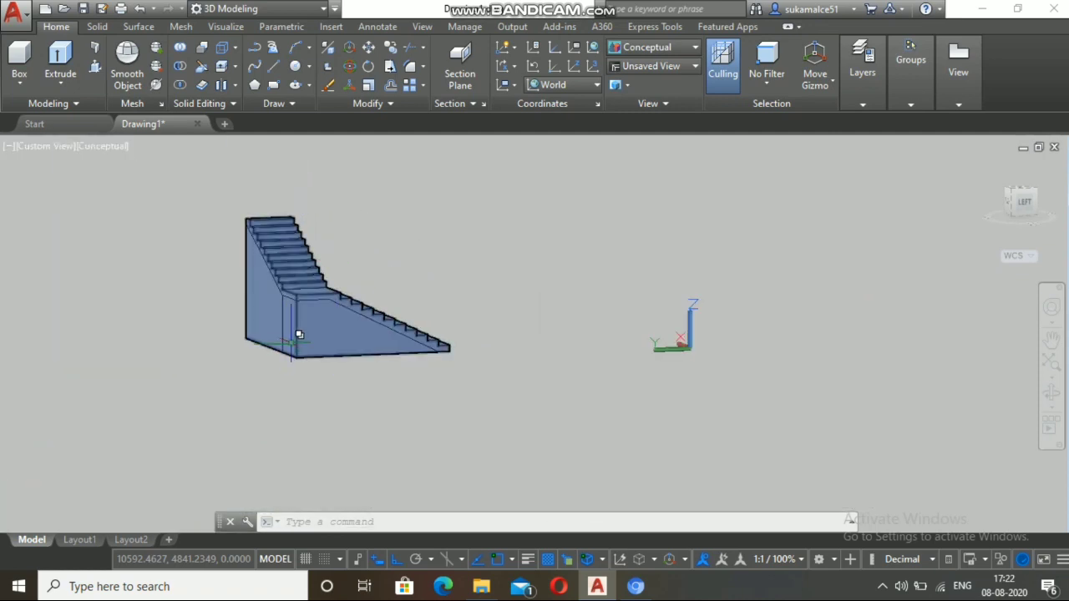
pyautogui.scroll(-2, 309, 314)
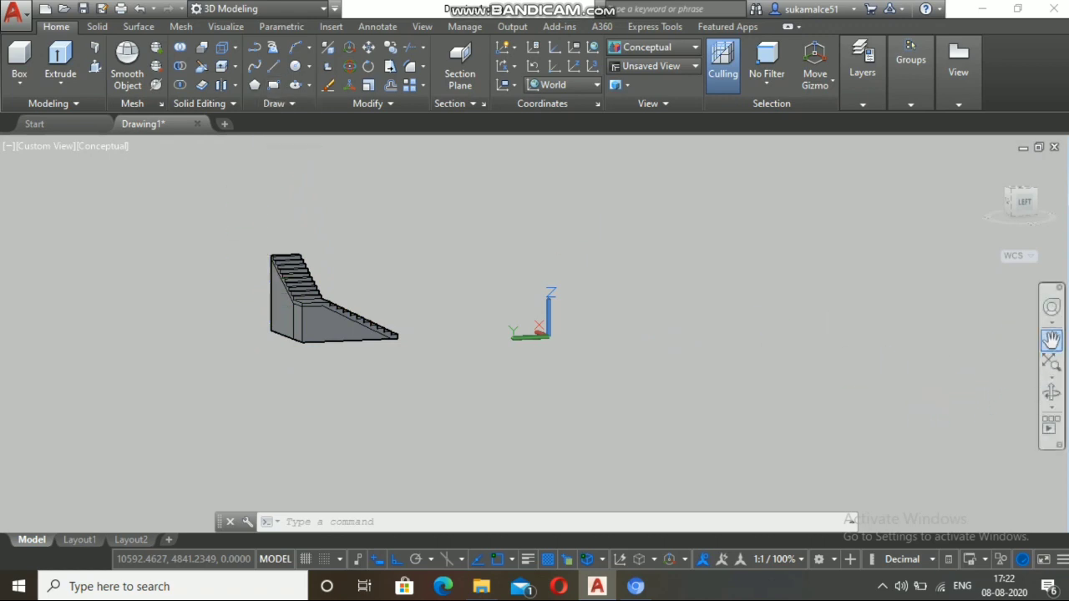
pyautogui.click(1051, 392)
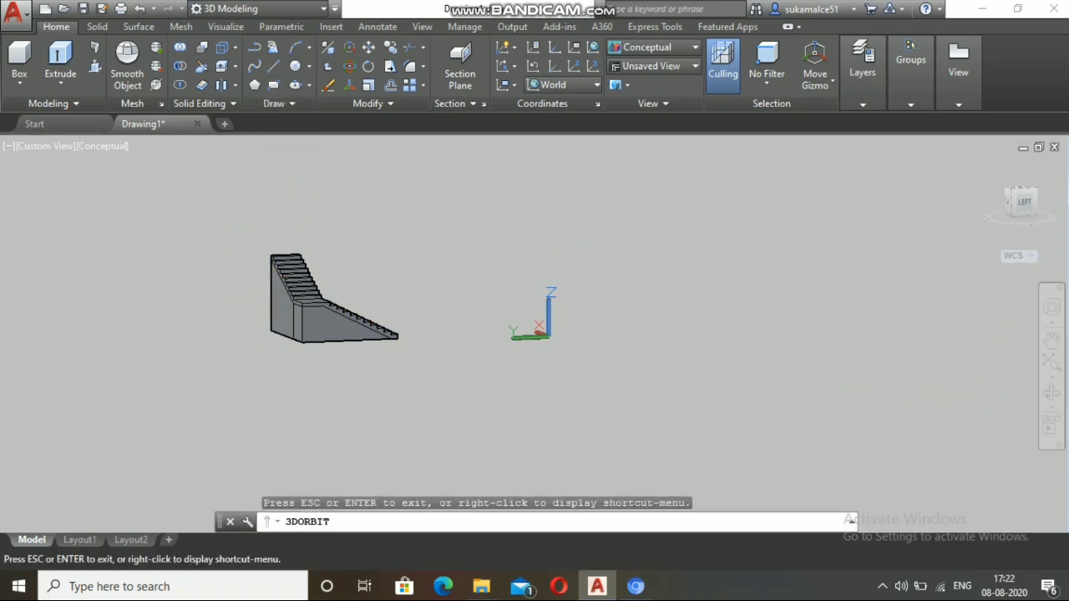
pyautogui.moveTo(468, 334); pyautogui.dragTo(659, 334)
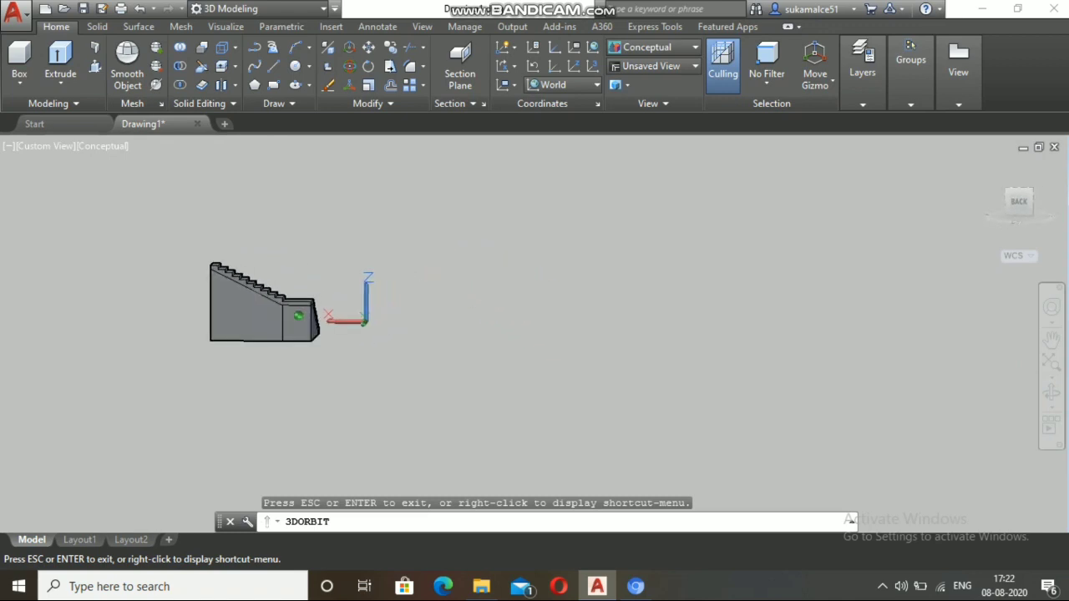
pyautogui.scroll(5, 236, 283)
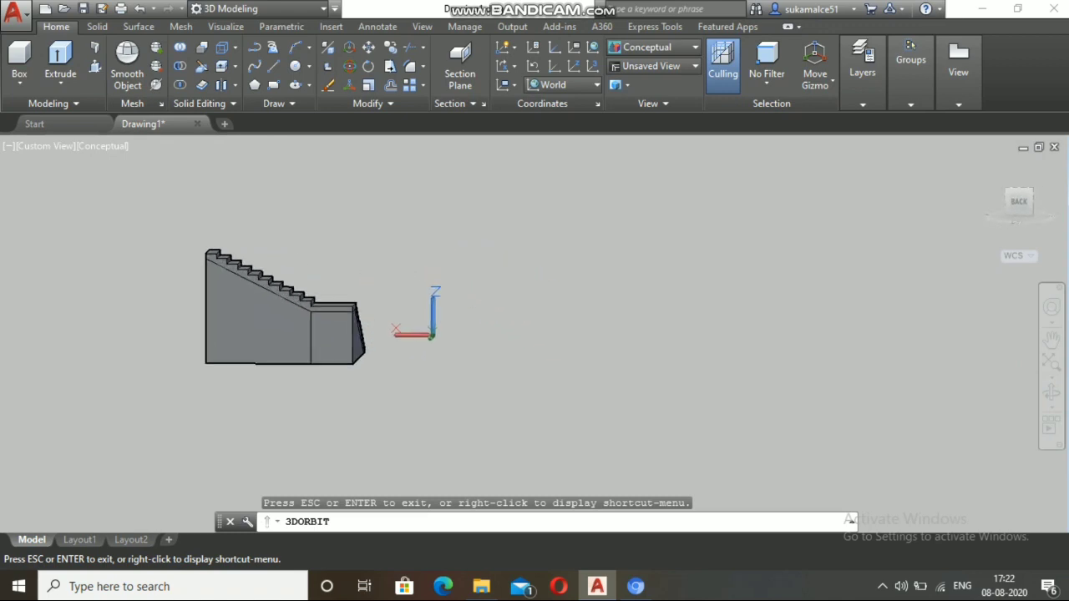
pyautogui.scroll(4, 251, 273)
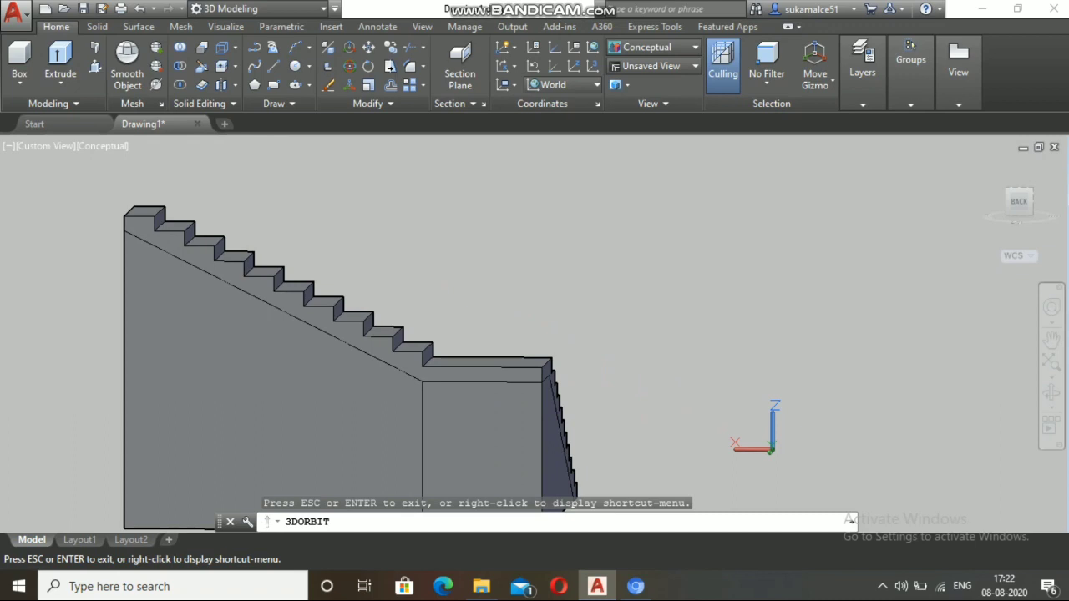
pyautogui.press('Escape')
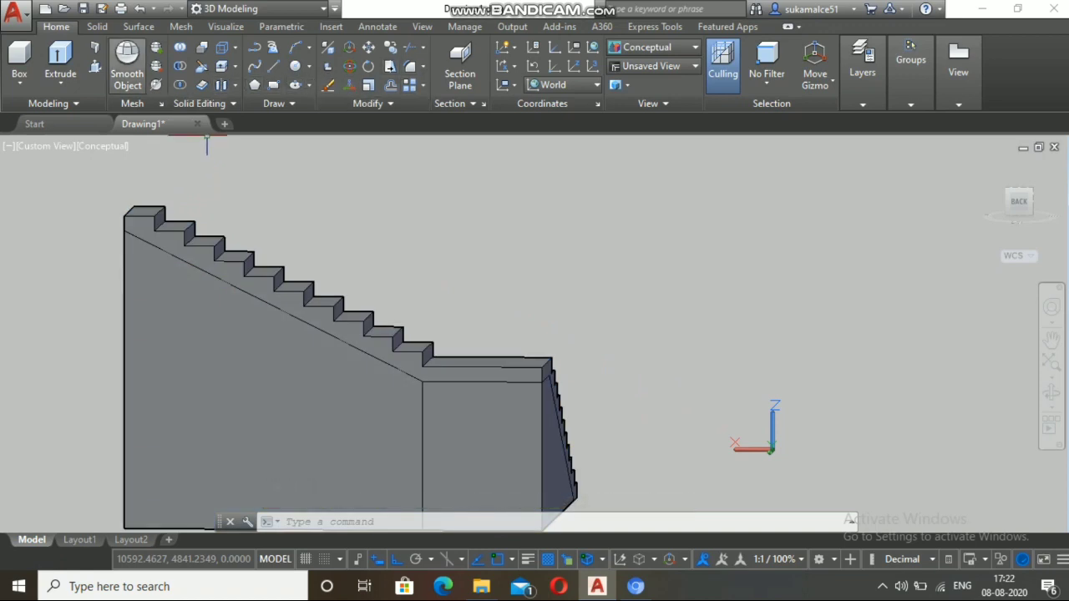
pyautogui.click(94, 66)
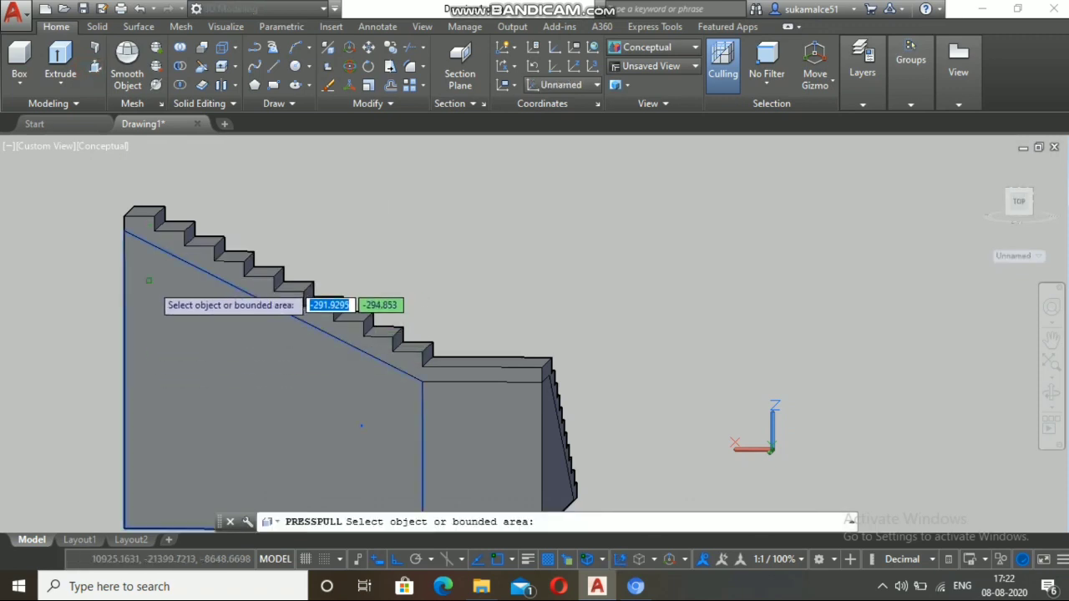
pyautogui.scroll(-5, 149, 280)
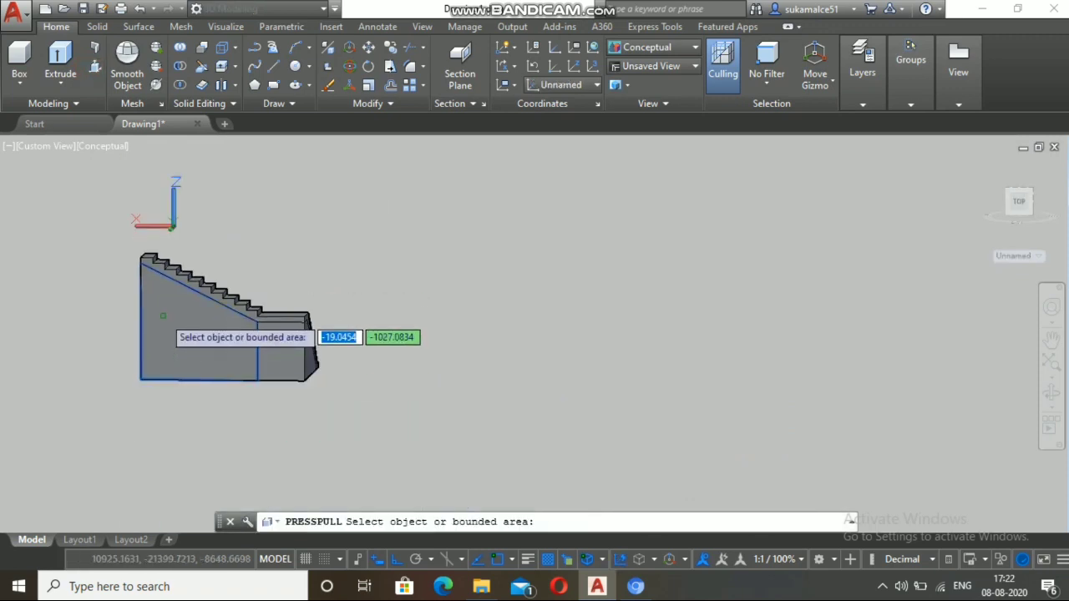
pyautogui.click(163, 317)
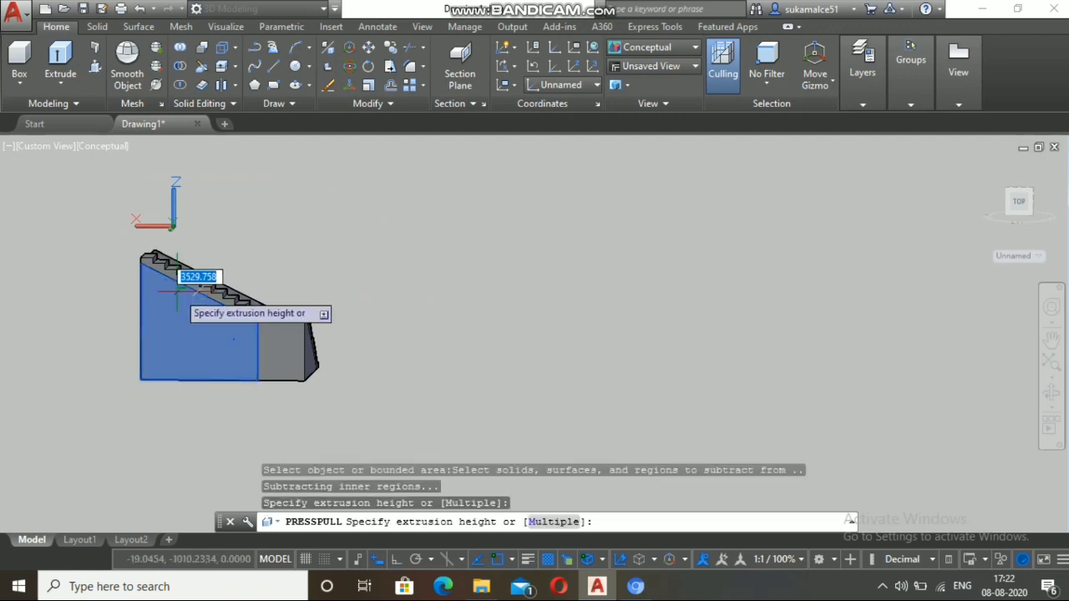
pyautogui.click(152, 334)
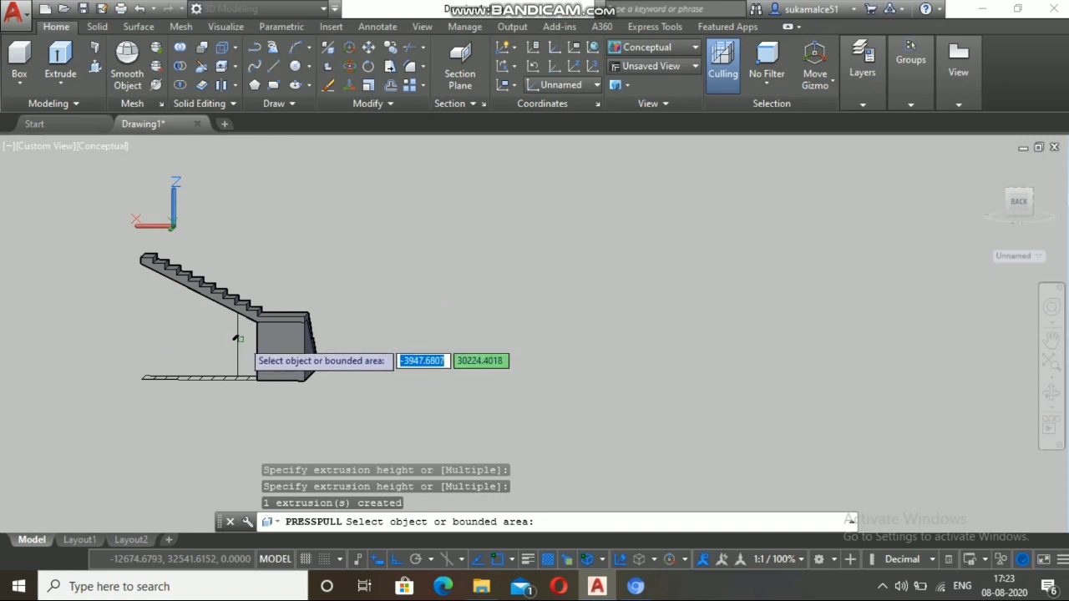
# Step: Try to press-pull the rectangular area below the landing slab on the landing's outer face
pyautogui.scroll(4, 237, 338)
pyautogui.scroll(-4, 220, 334)
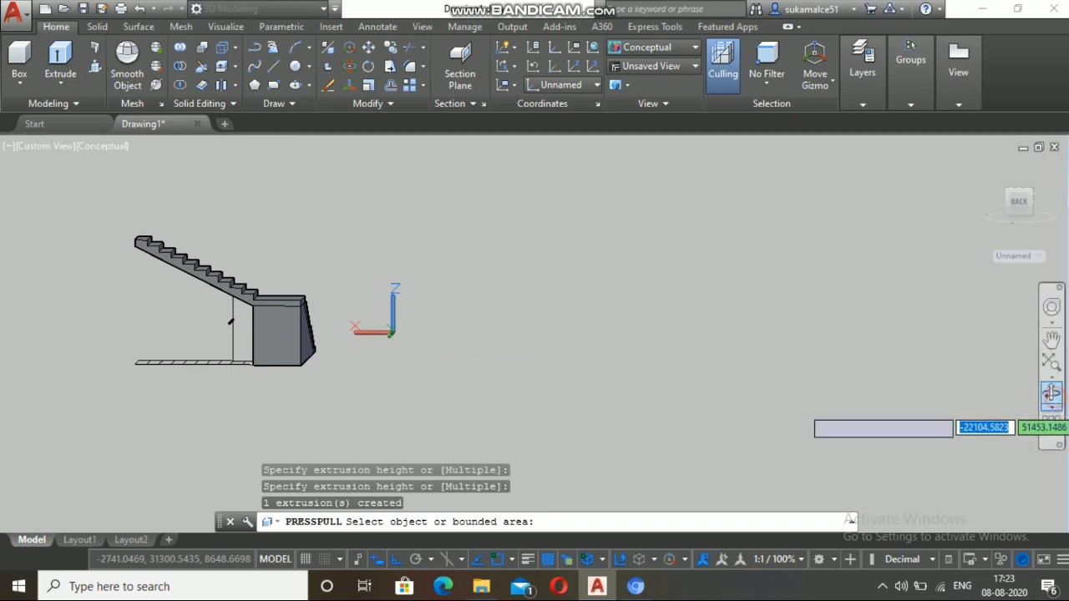
pyautogui.click(1050, 392)
pyautogui.moveTo(557, 281)
pyautogui.mouseDown()
pyautogui.moveTo(847, 286)
pyautogui.moveTo(814, 285)
pyautogui.mouseUp()
pyautogui.moveTo(719, 283); pyautogui.dragTo(751, 284)
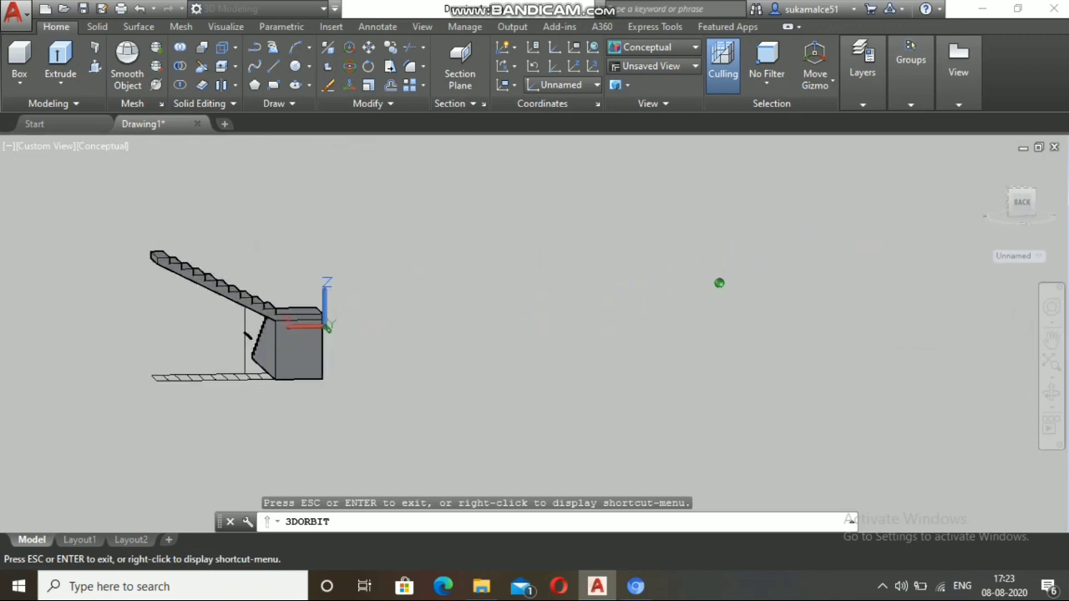
pyautogui.scroll(3, 247, 335)
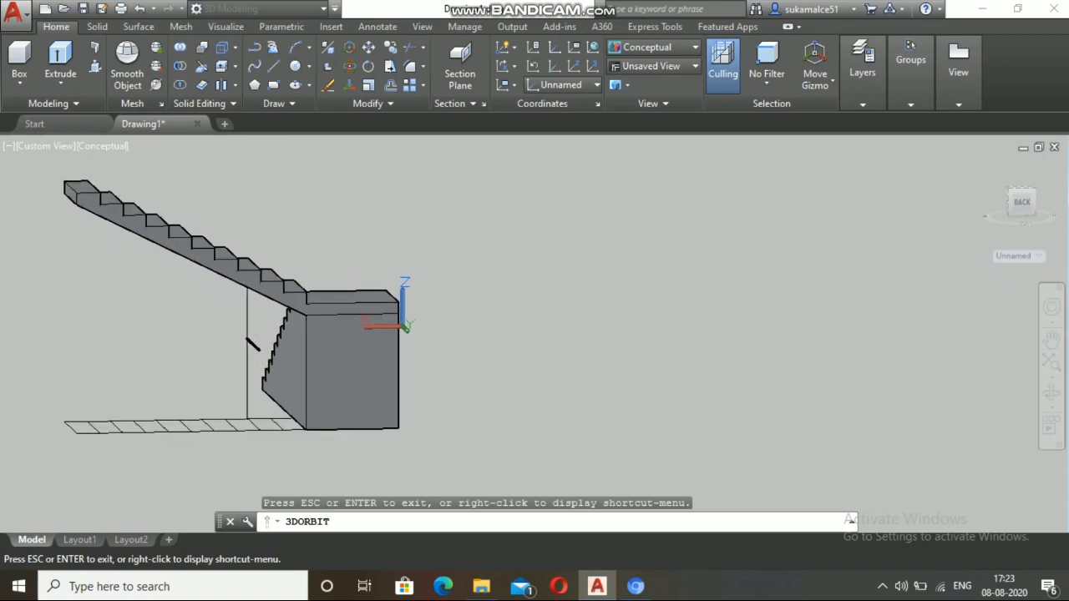
pyautogui.press('Escape')
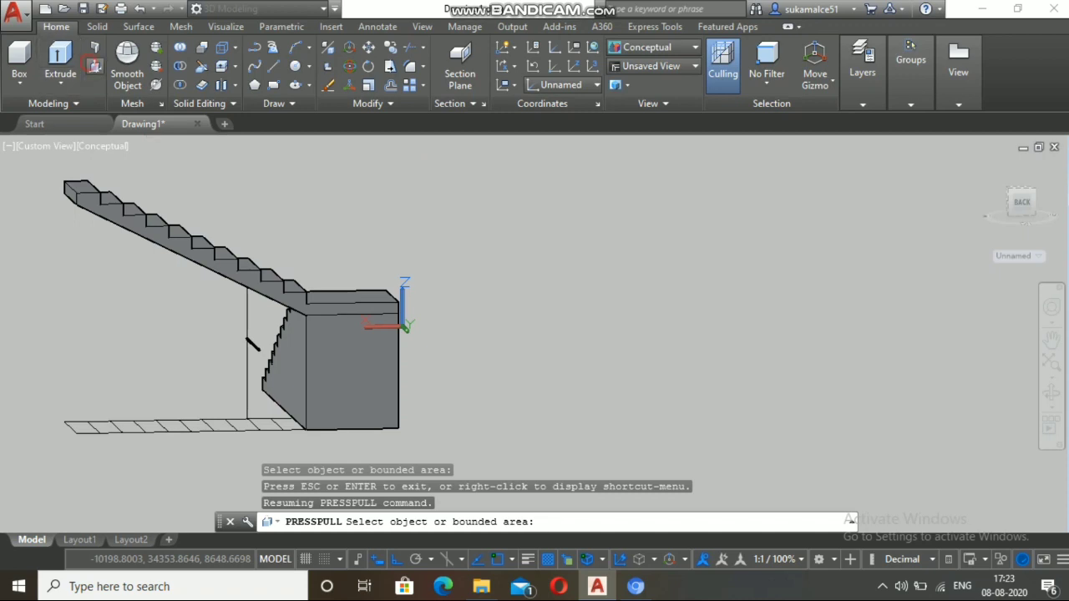
pyautogui.click(95, 65)
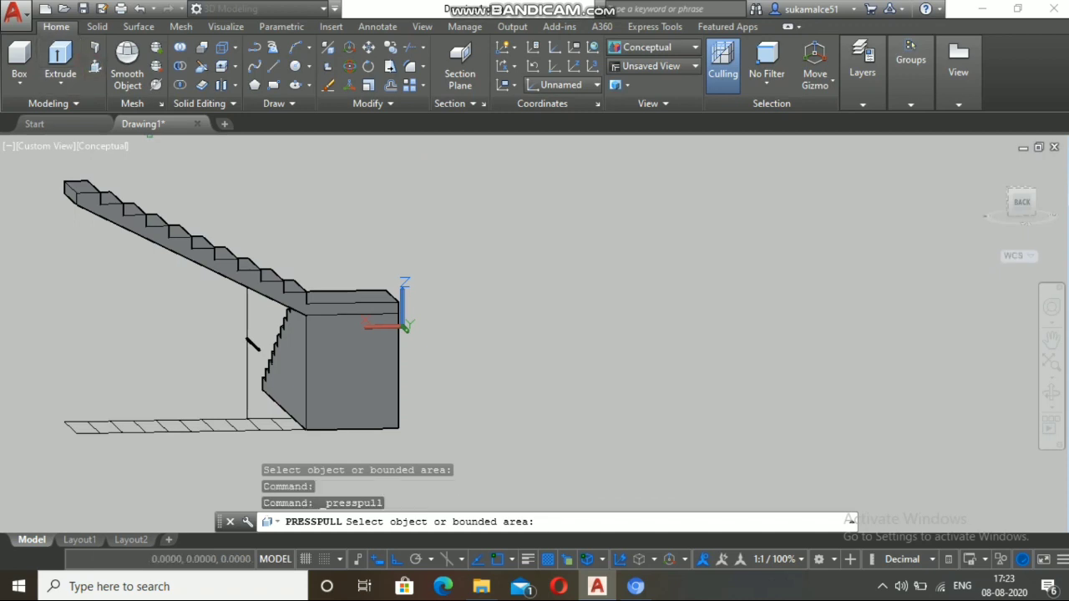
pyautogui.click(332, 376)
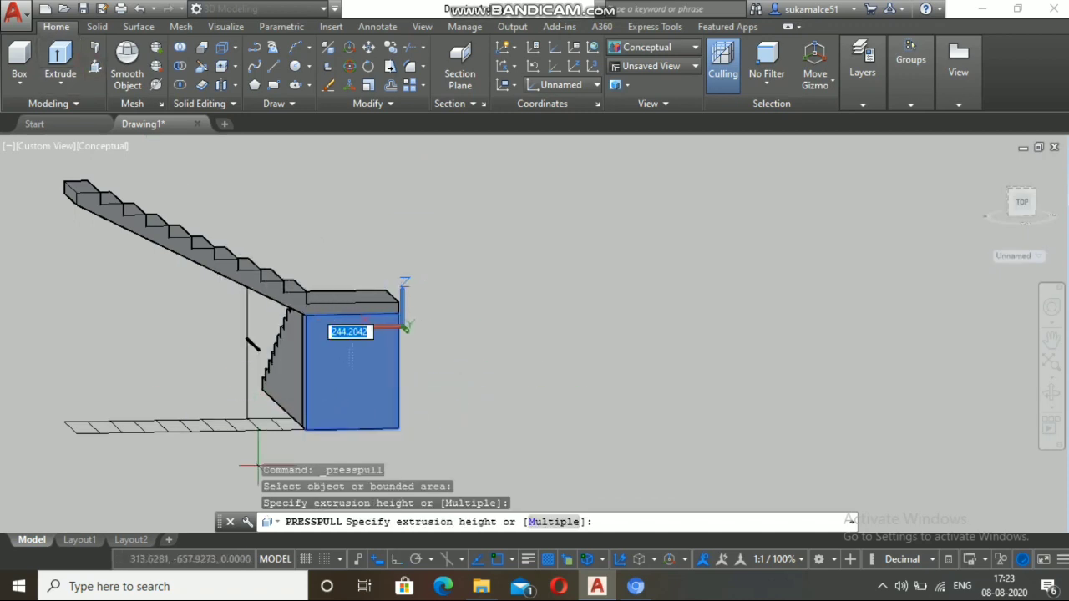
pyautogui.press('Escape')
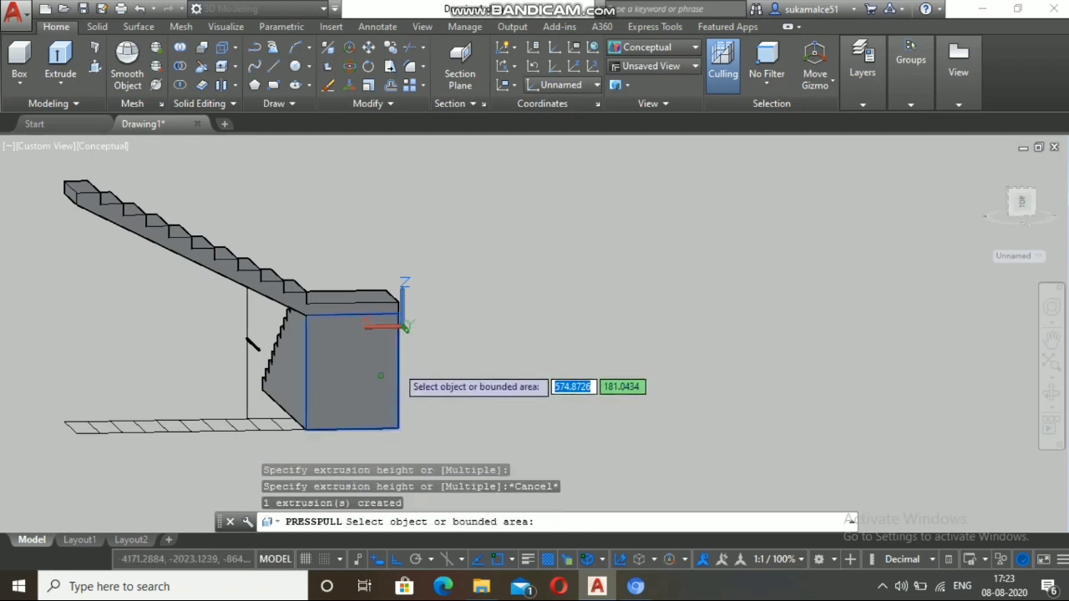
pyautogui.scroll(-3, 393, 367)
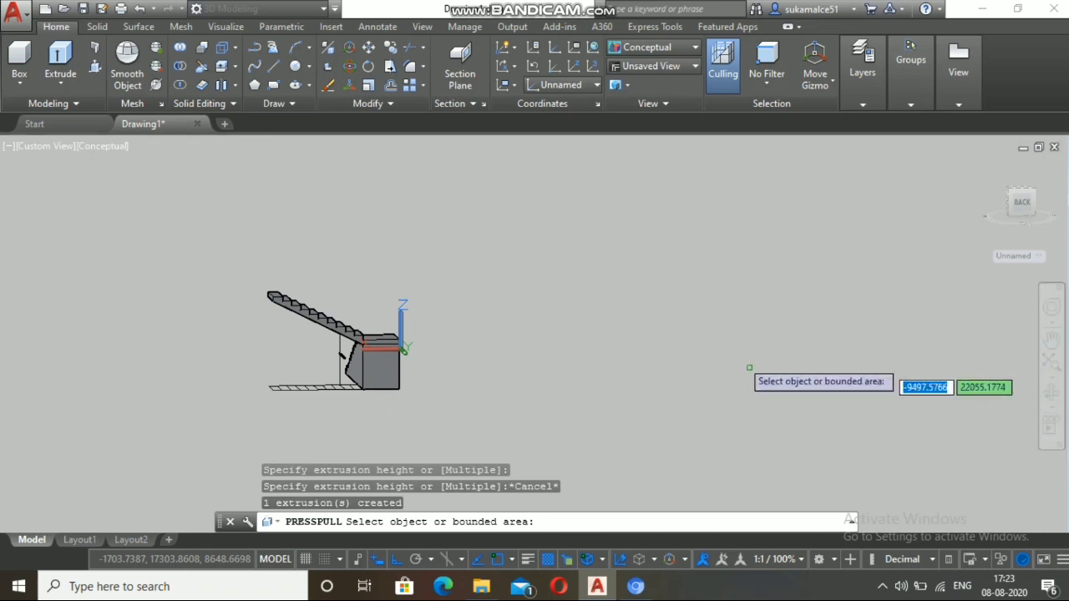
pyautogui.click(546, 341)
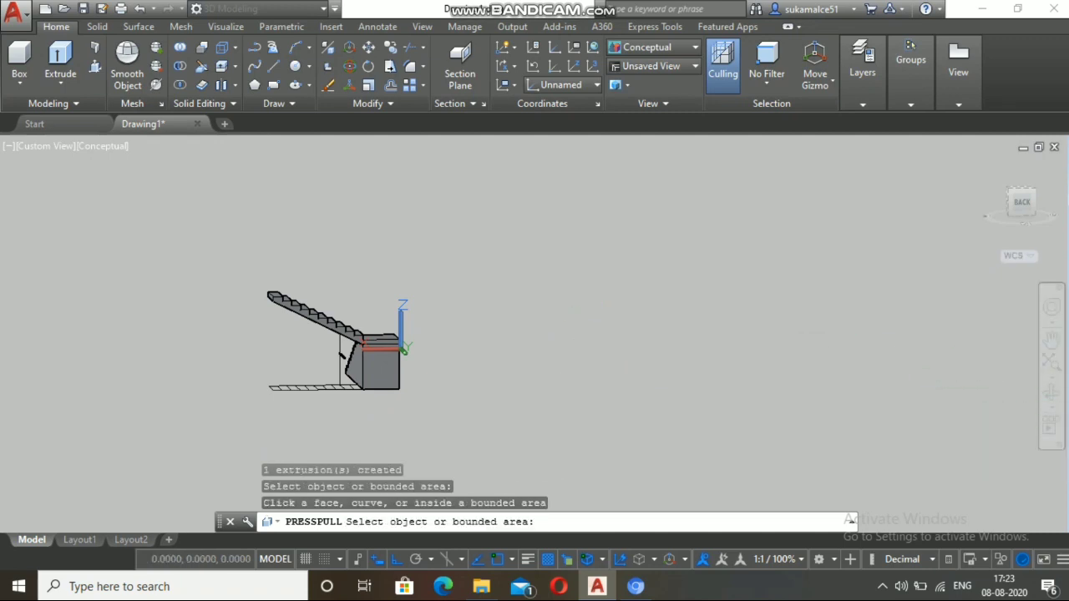
# Step: Press-pull the area below the landing and sloped line on the first flight's side face through the solid to remove the mass underneath
pyautogui.press('Return')
pyautogui.click(1051, 392)
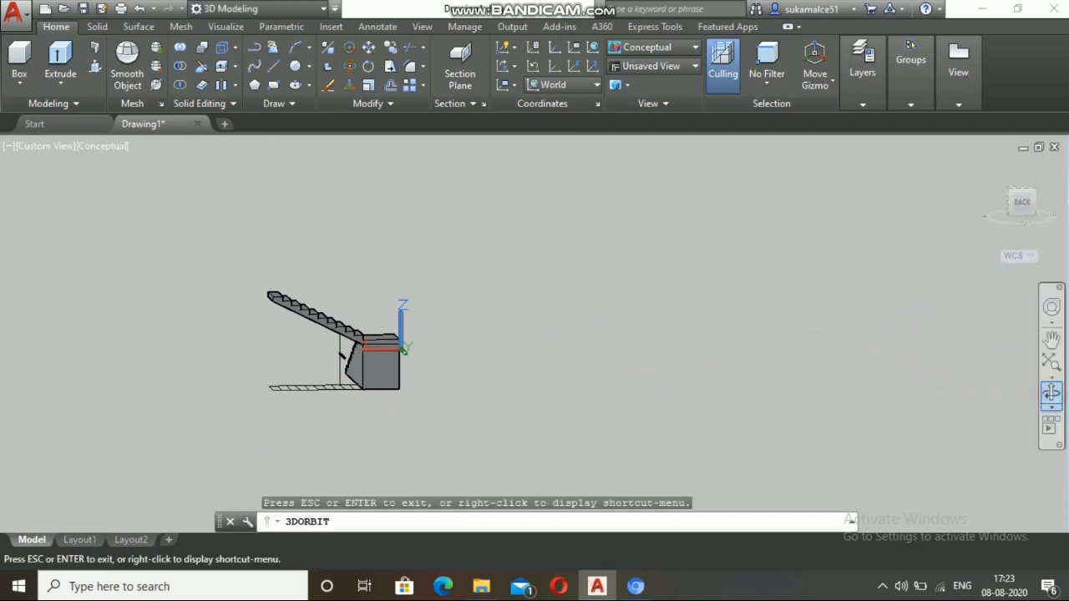
pyautogui.moveTo(645, 320); pyautogui.dragTo(584, 329)
pyautogui.press('Escape')
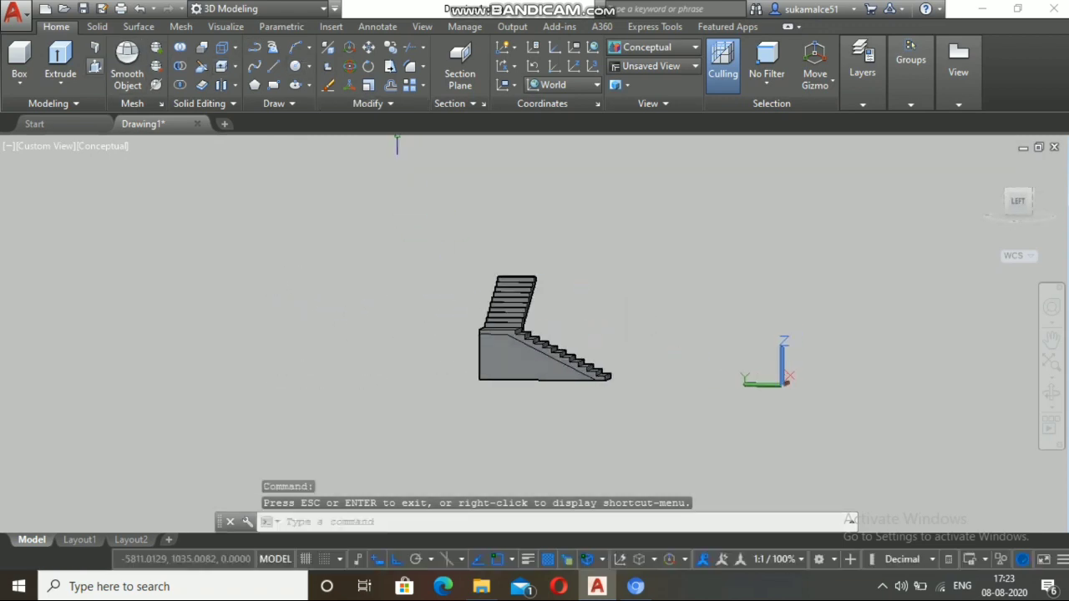
pyautogui.click(94, 67)
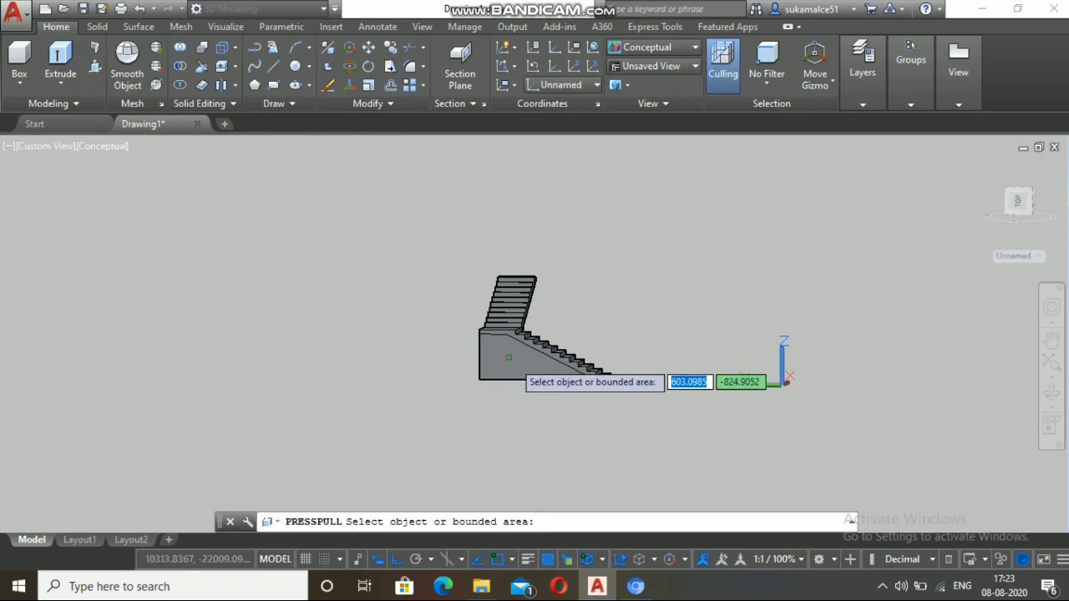
pyautogui.click(534, 371)
pyautogui.click(577, 325)
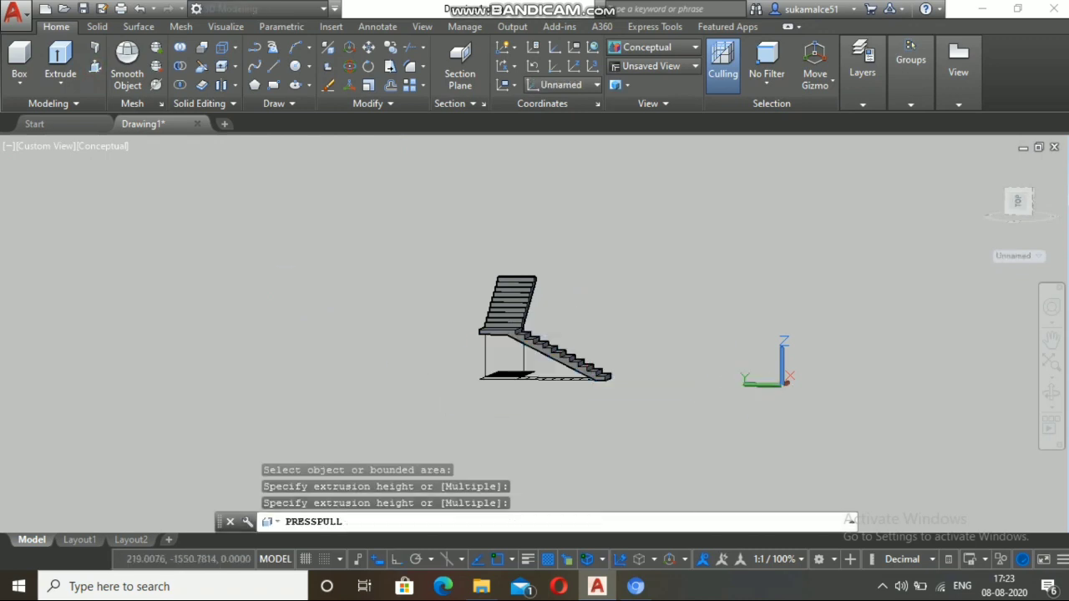
pyautogui.scroll(3, 523, 370)
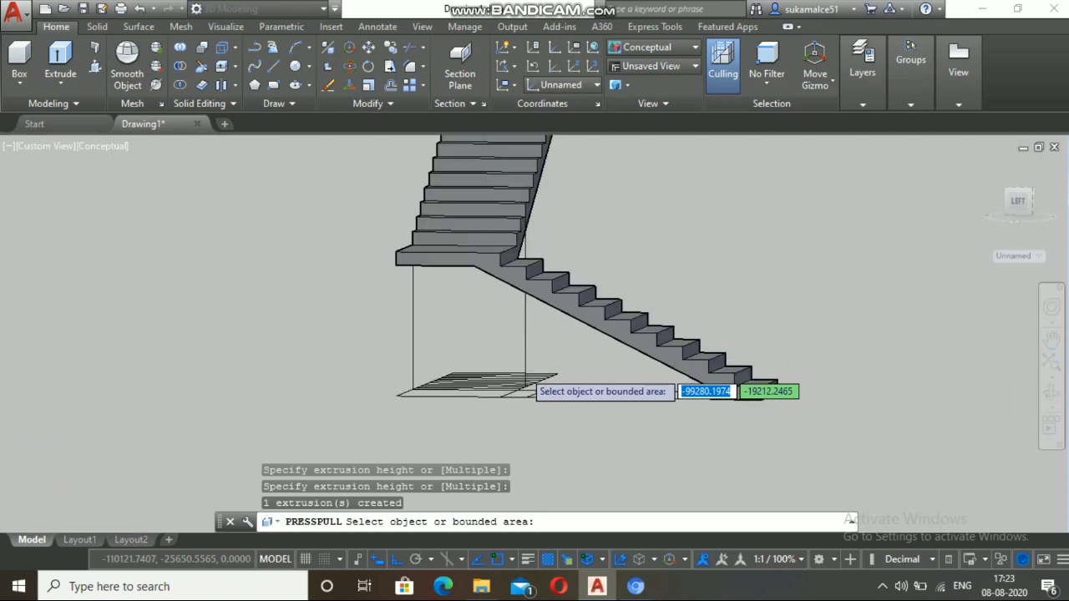
pyautogui.scroll(-5, 526, 376)
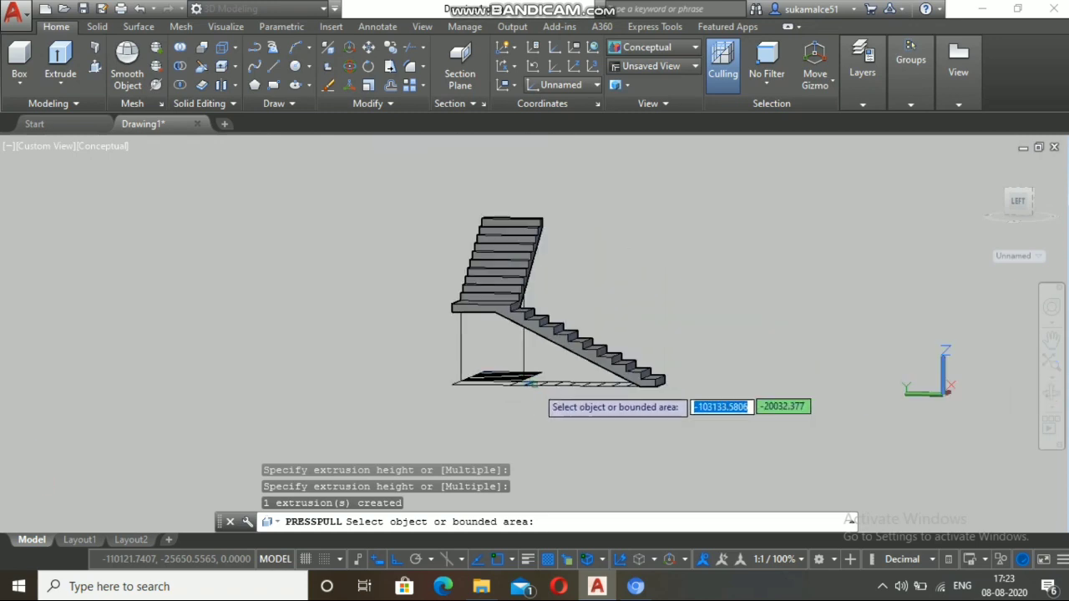
pyautogui.scroll(-2, 535, 383)
pyautogui.press('Return')
pyautogui.scroll(-2, 584, 363)
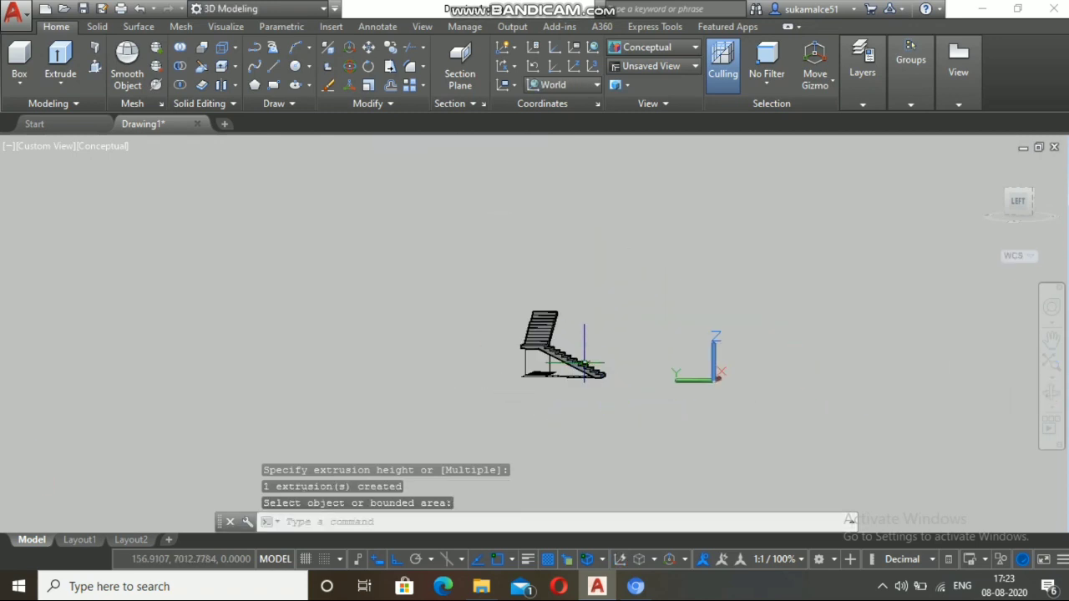
# Step: Move the whole staircase solid straight down along Z, clear of the construction lines
pyautogui.scroll(3, 615, 379)
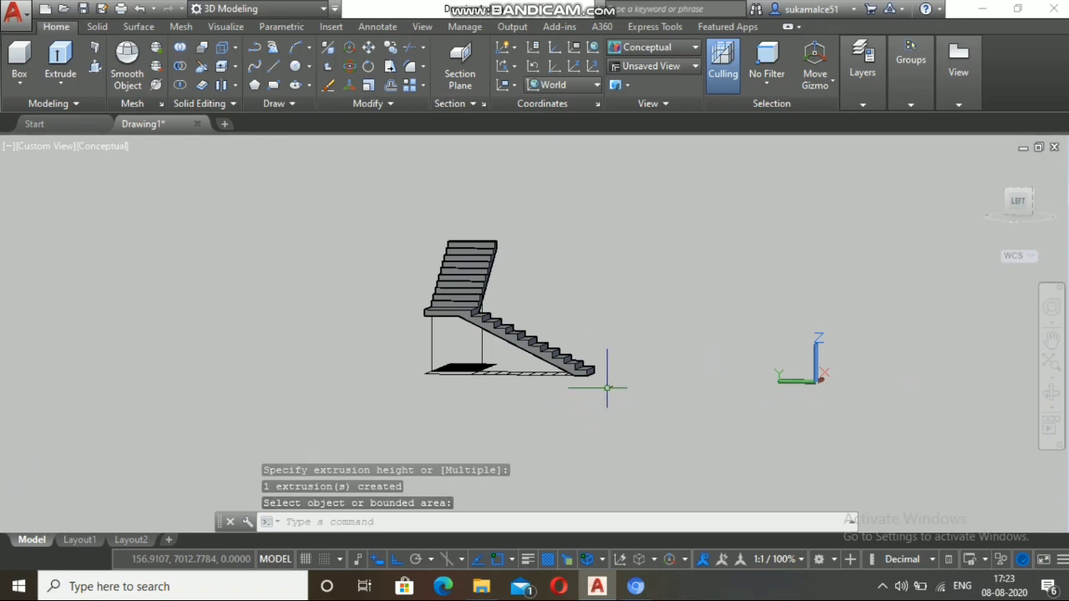
pyautogui.write('m')
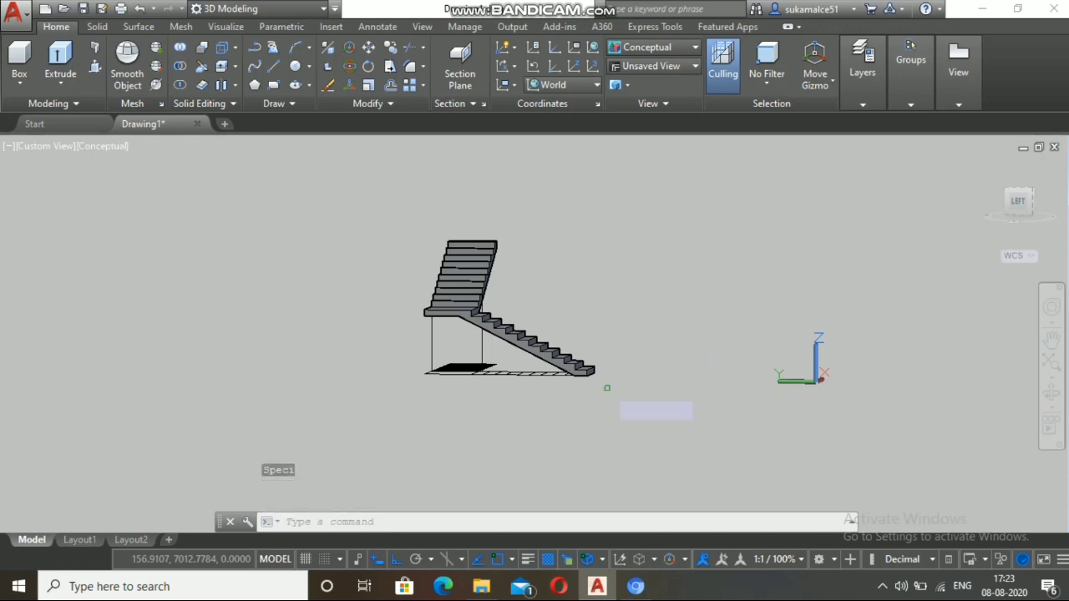
pyautogui.press('Return')
pyautogui.click(626, 420)
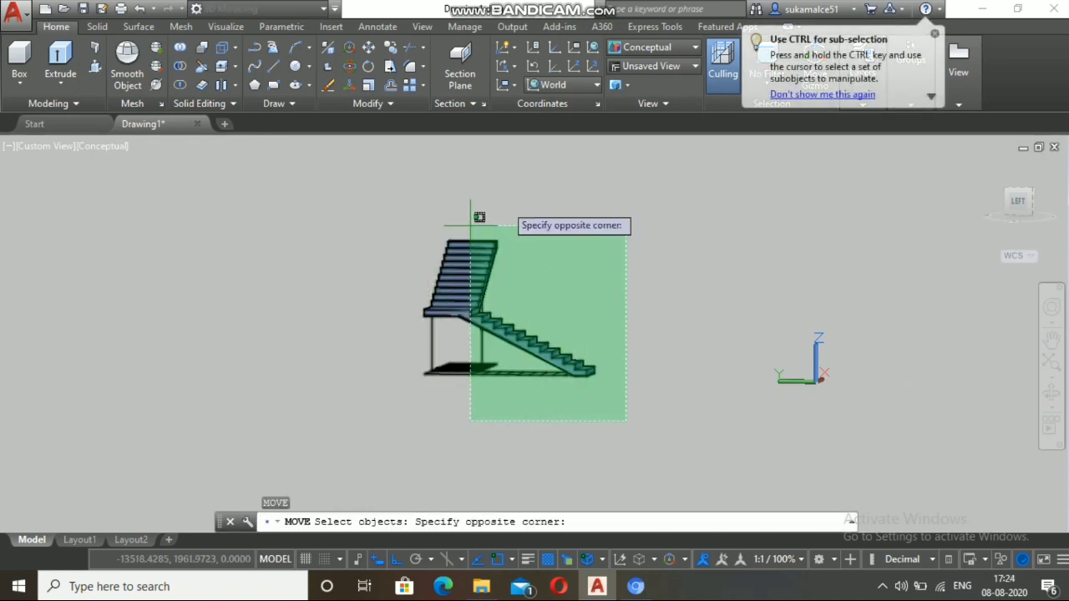
pyautogui.click(644, 295)
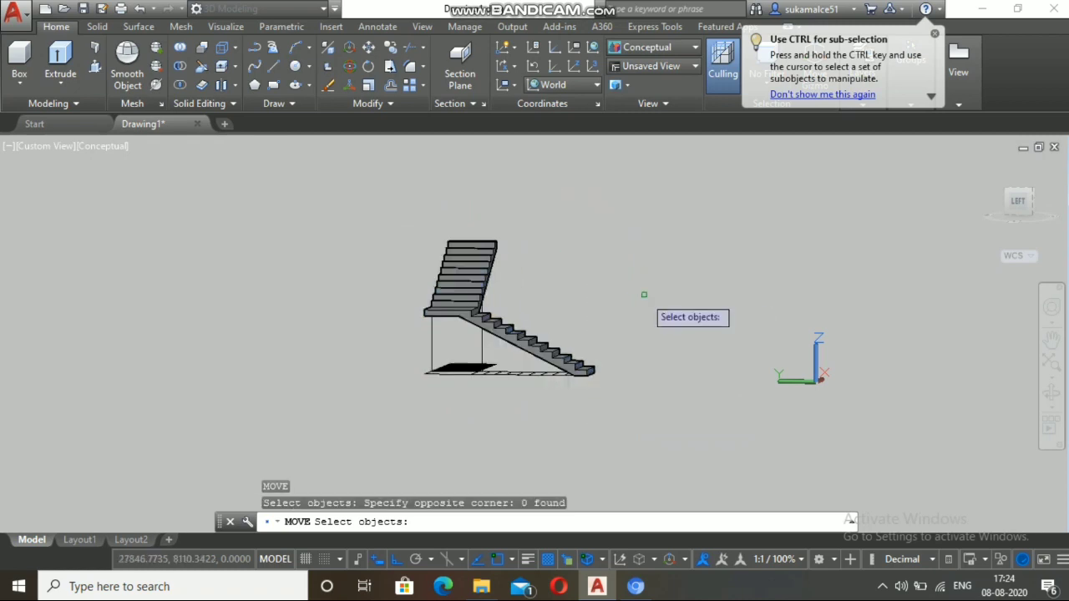
pyautogui.click(537, 346)
pyautogui.press('Return')
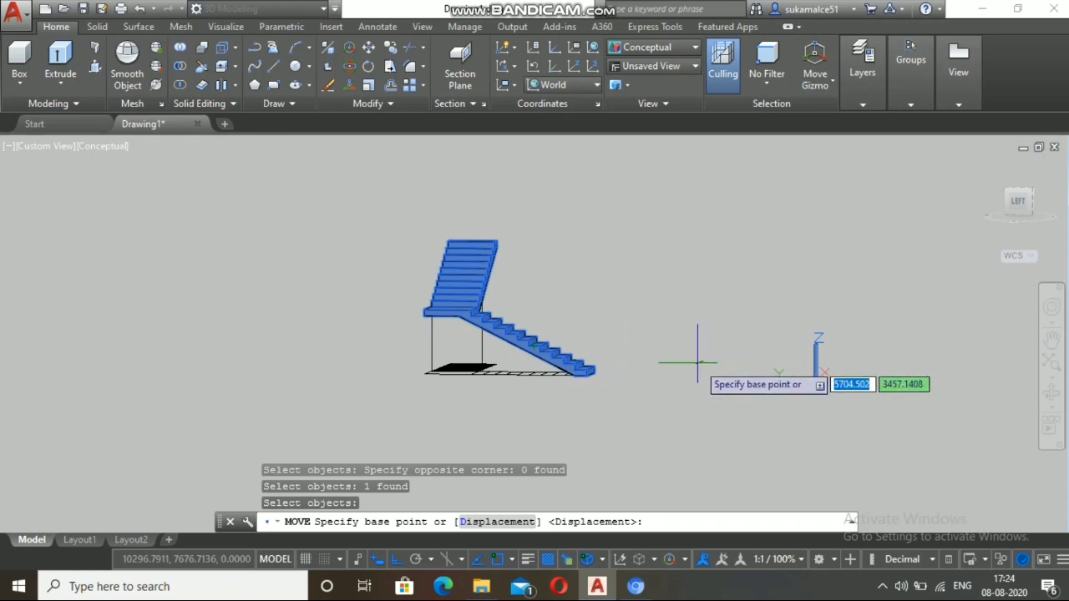
pyautogui.scroll(-3, 694, 363)
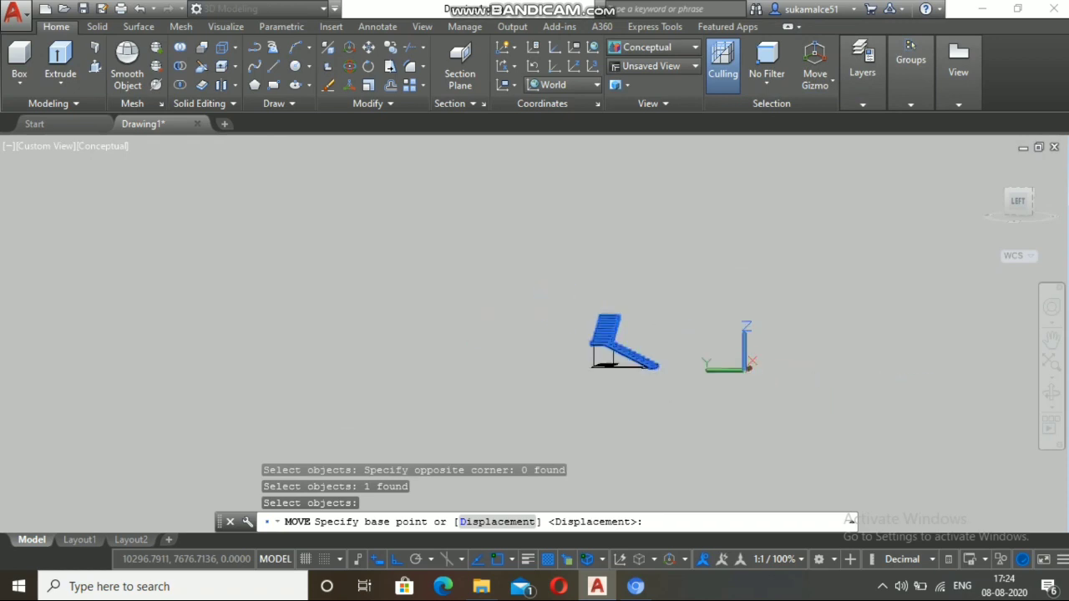
pyautogui.click(518, 334)
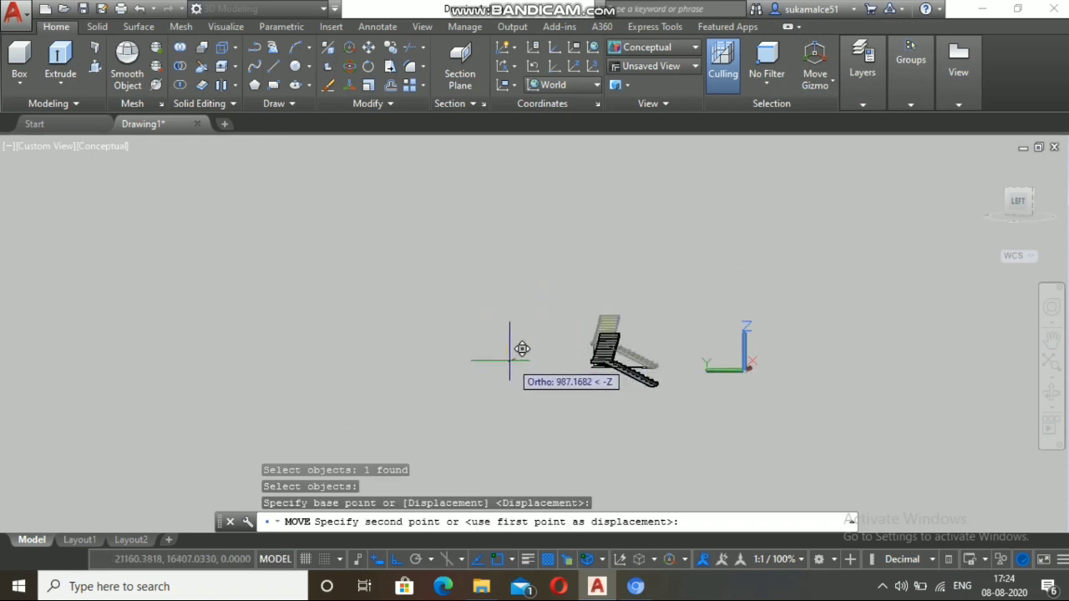
pyautogui.click(568, 414)
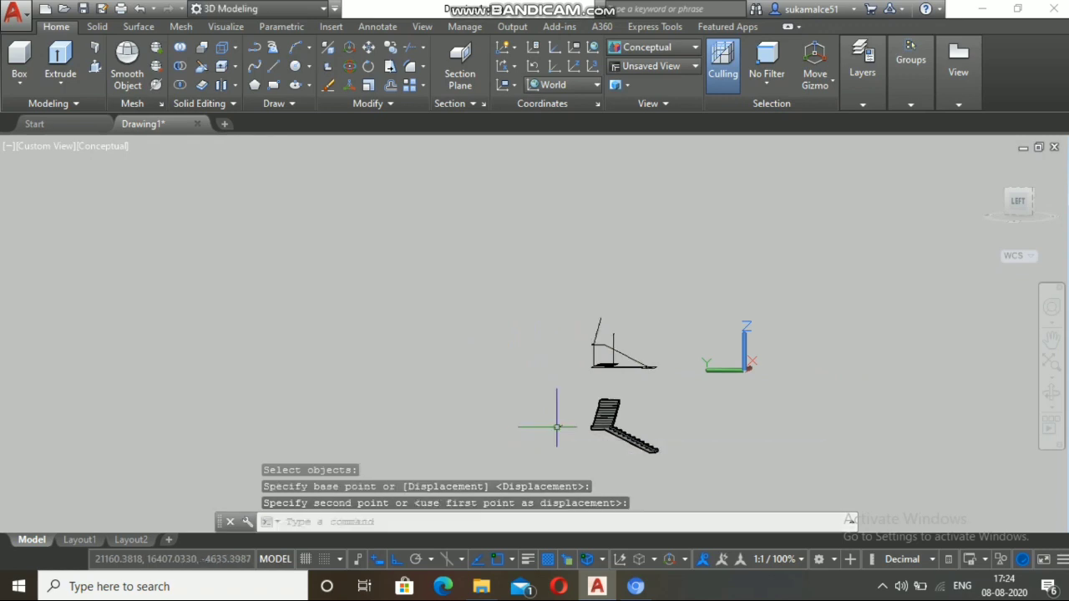
# Step: Start a 3D polyline on the lowest tread's front edge, slightly in from the outer corner on the second flight's side
pyautogui.scroll(5, 639, 479)
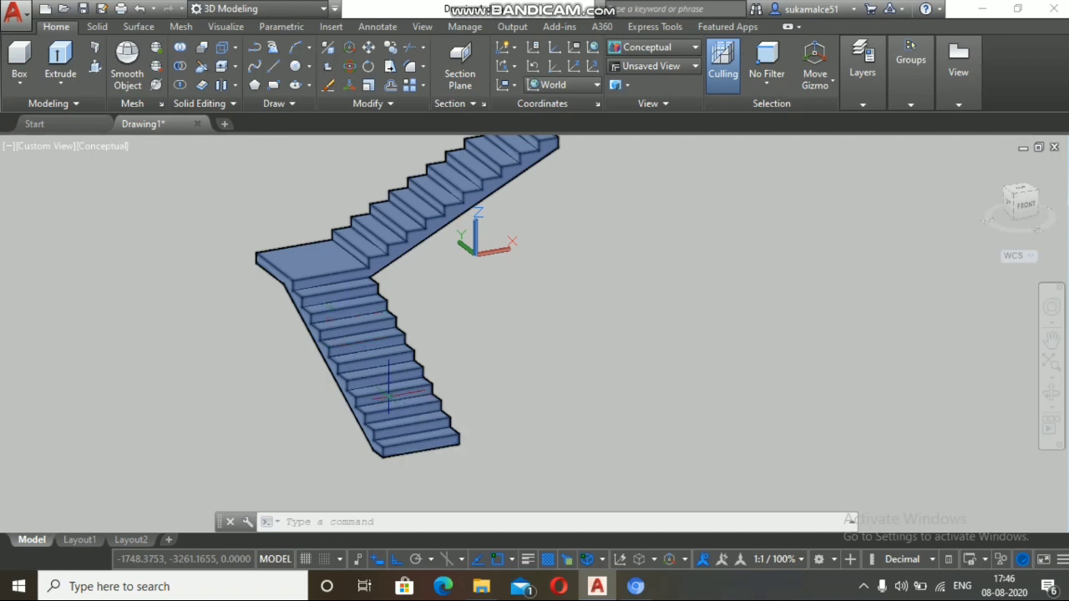
pyautogui.scroll(2, 400, 276)
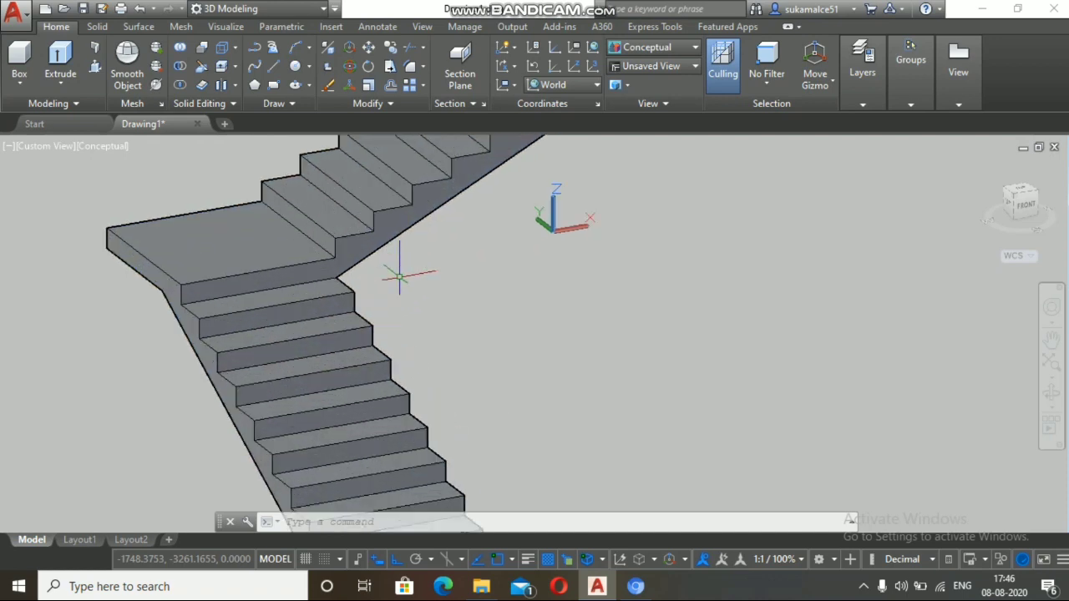
pyautogui.scroll(1, 400, 276)
pyautogui.scroll(-4, 409, 267)
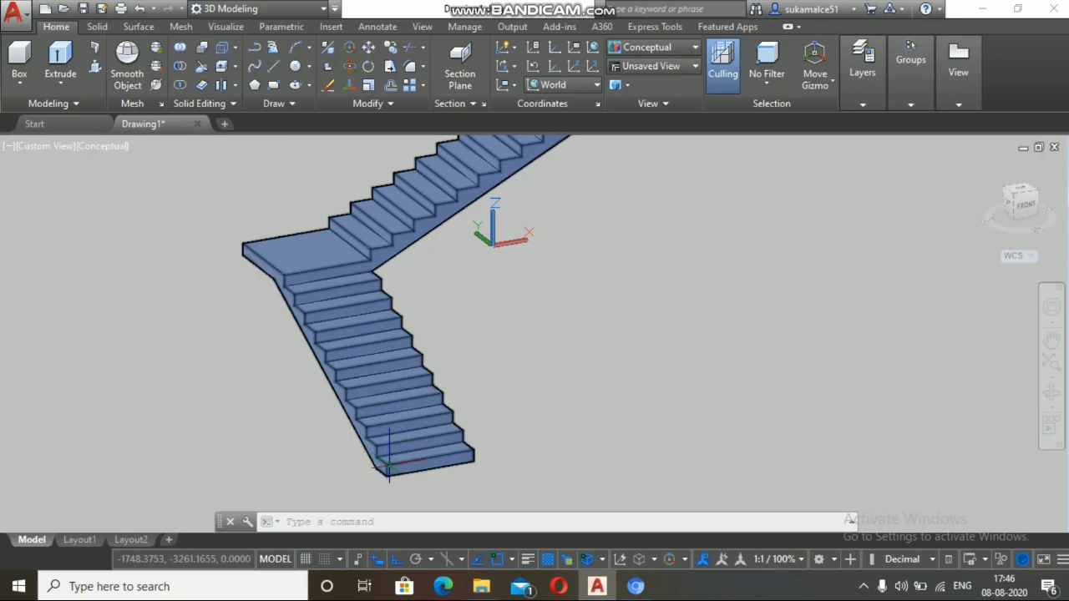
pyautogui.scroll(2, 378, 461)
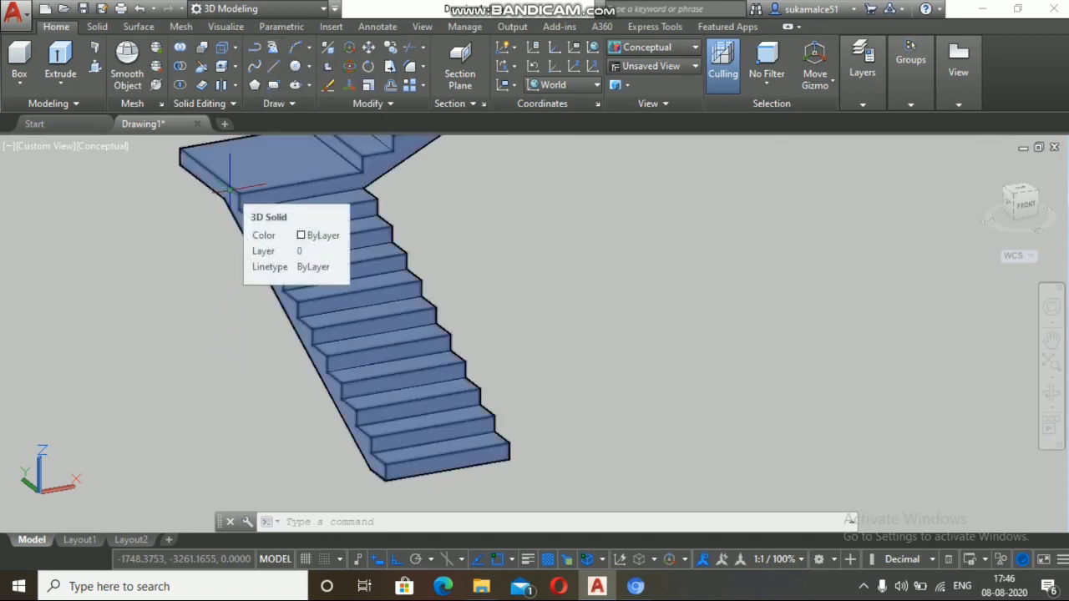
pyautogui.write('3dpoly')
pyautogui.press('Return')
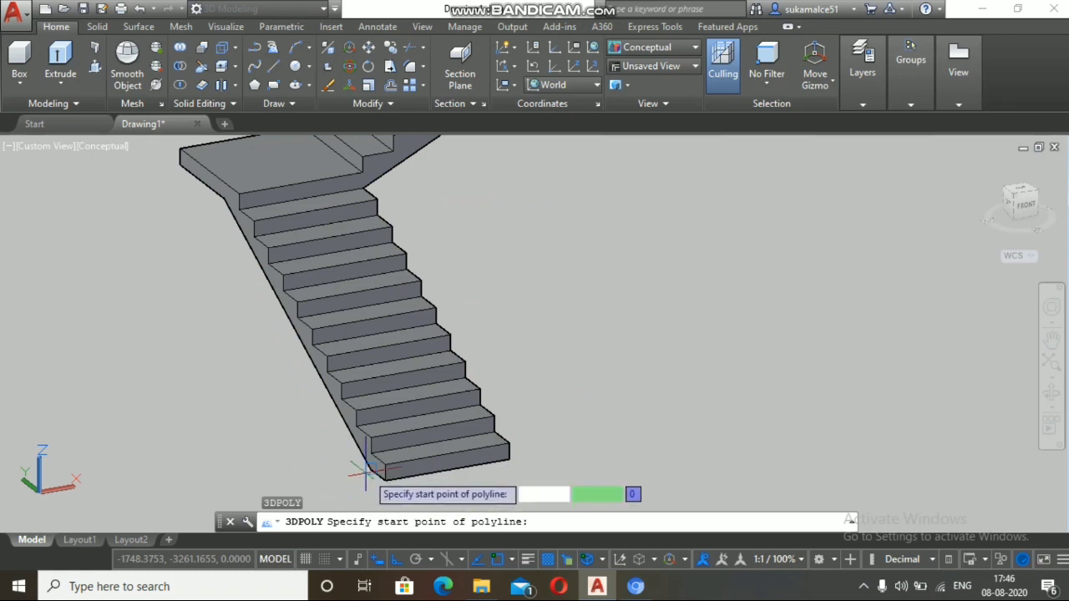
pyautogui.scroll(3, 370, 464)
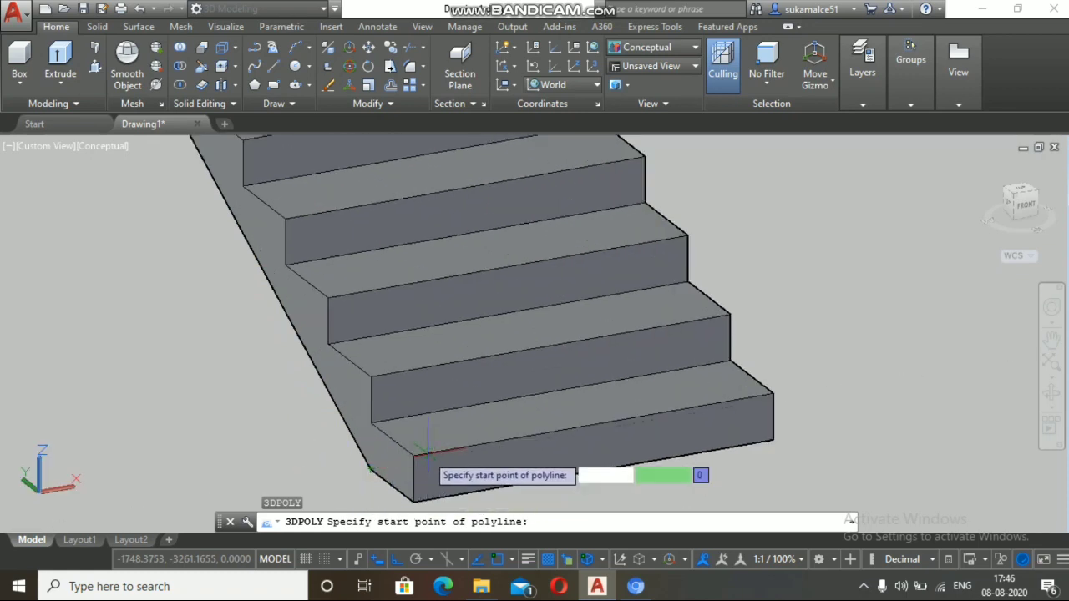
pyautogui.scroll(2, 415, 453)
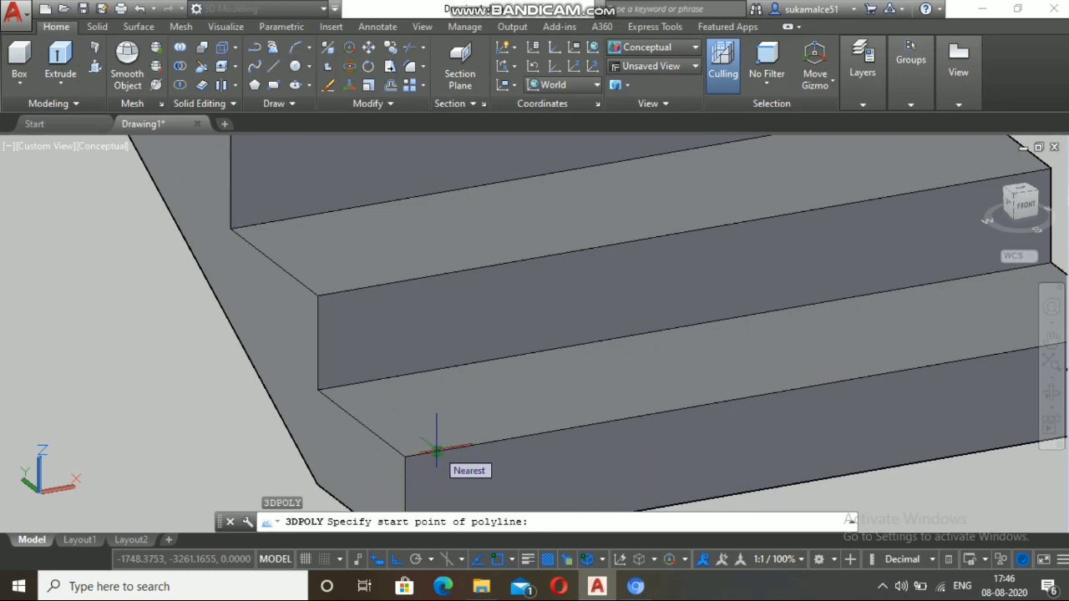
pyautogui.scroll(-4, 436, 447)
pyautogui.scroll(4, 501, 459)
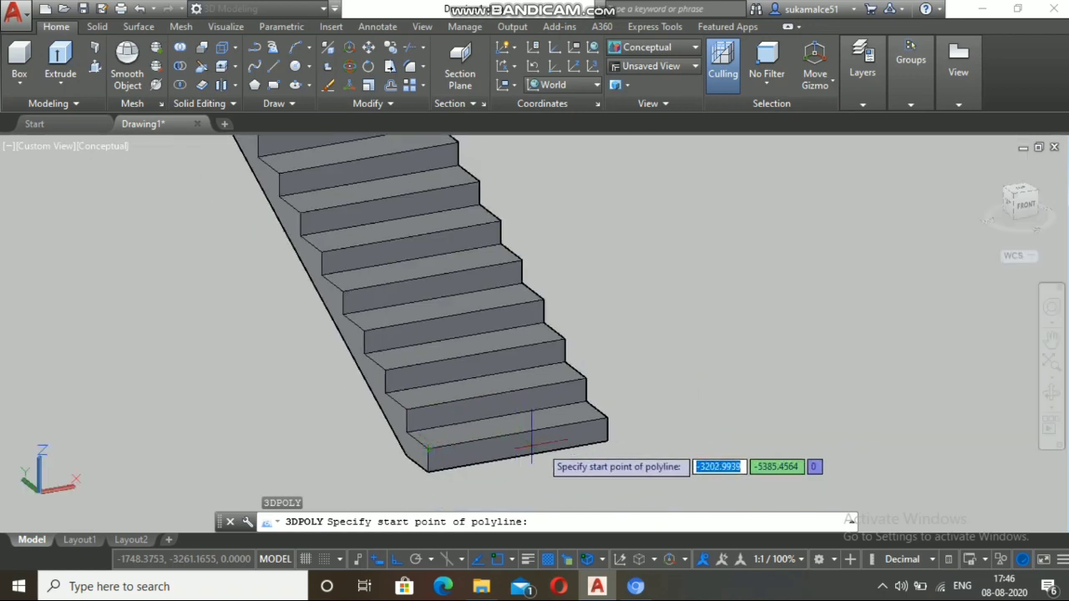
pyautogui.scroll(3, 564, 432)
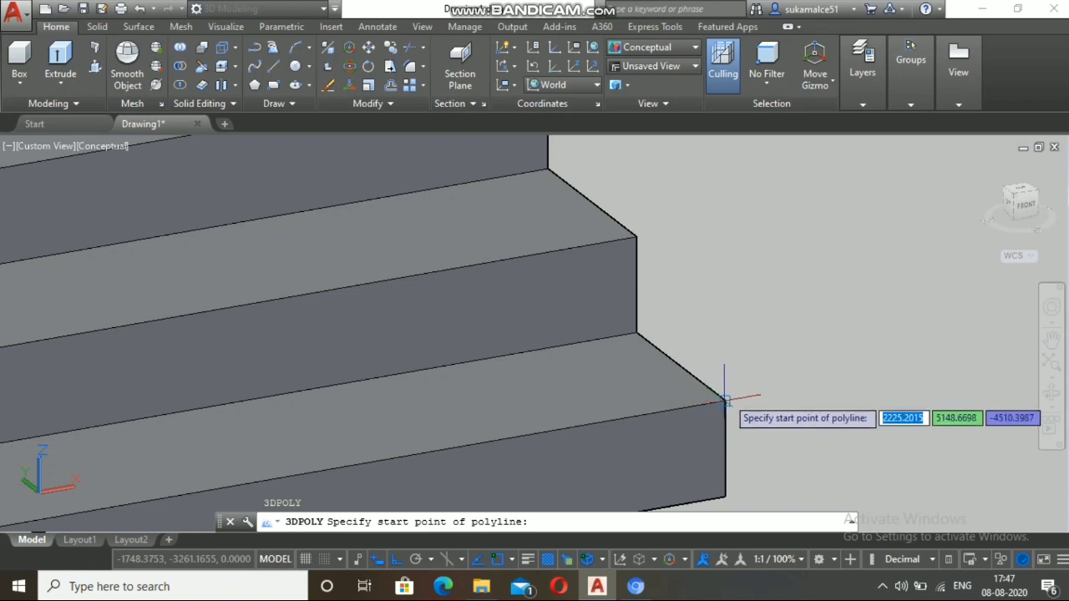
pyautogui.click(683, 408)
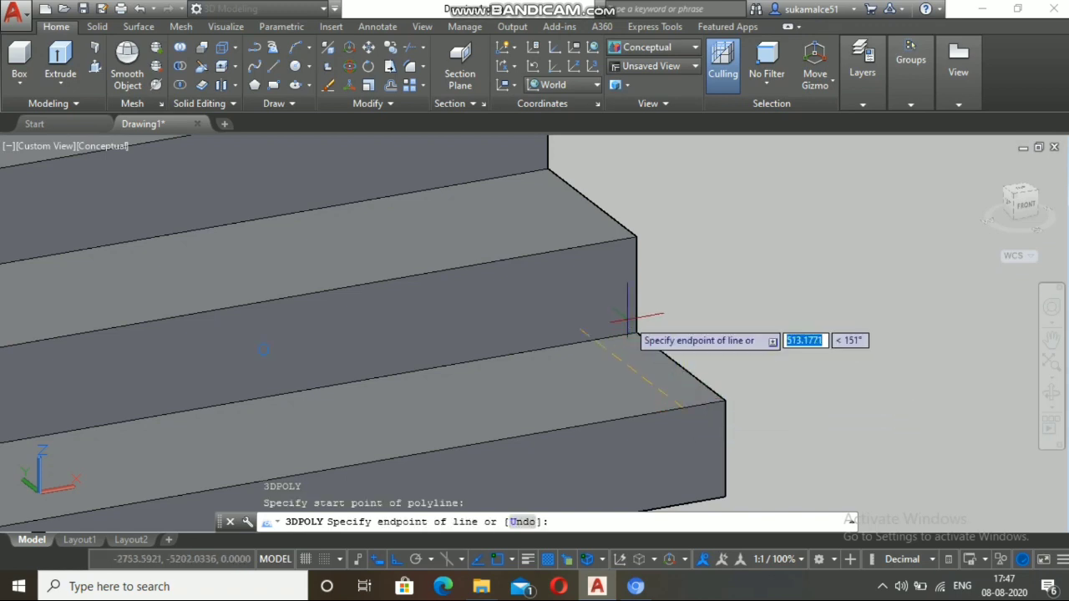
# Step: Run the 3D polyline up the first flight to the landing's front edge, just short of the second flight's first riser
pyautogui.scroll(-5, 625, 329)
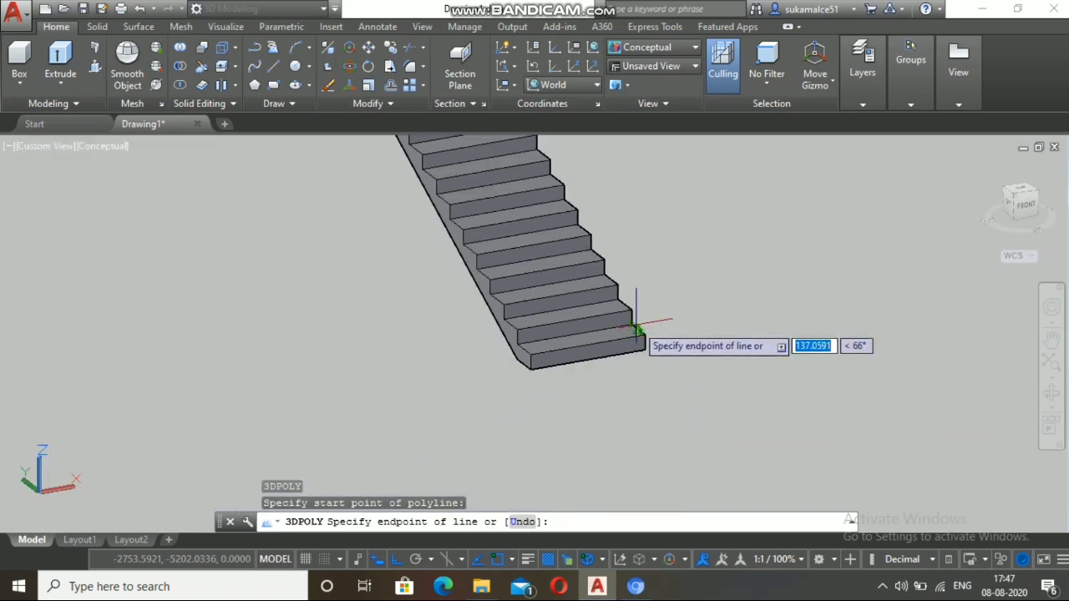
pyautogui.scroll(-5, 634, 324)
pyautogui.scroll(5, 586, 223)
pyautogui.scroll(2, 578, 225)
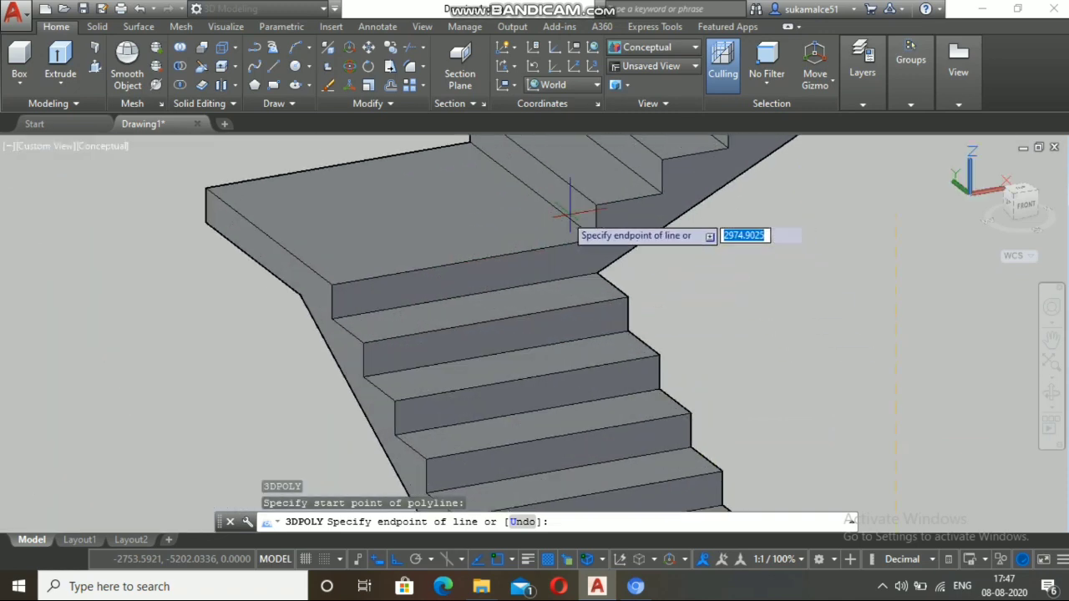
pyautogui.scroll(4, 568, 252)
pyautogui.scroll(3, 558, 238)
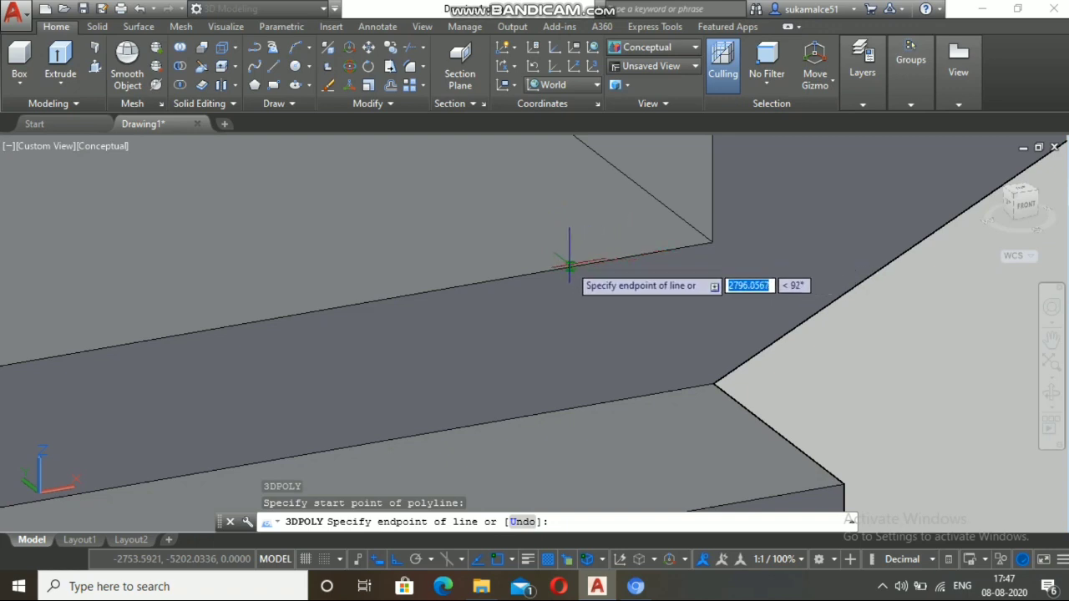
pyautogui.scroll(3, 569, 265)
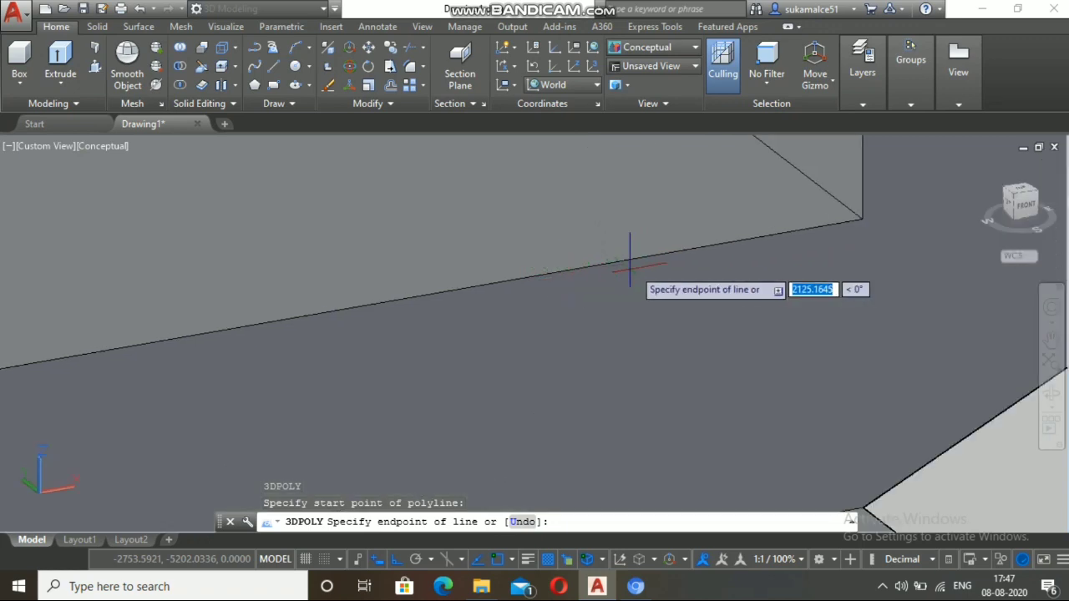
pyautogui.click(735, 242)
# Step: Try to extend the 3D polyline from the landing's front edge onto the landing beside the second flight's first riser
pyautogui.scroll(-4, 735, 243)
pyautogui.scroll(-8, 735, 241)
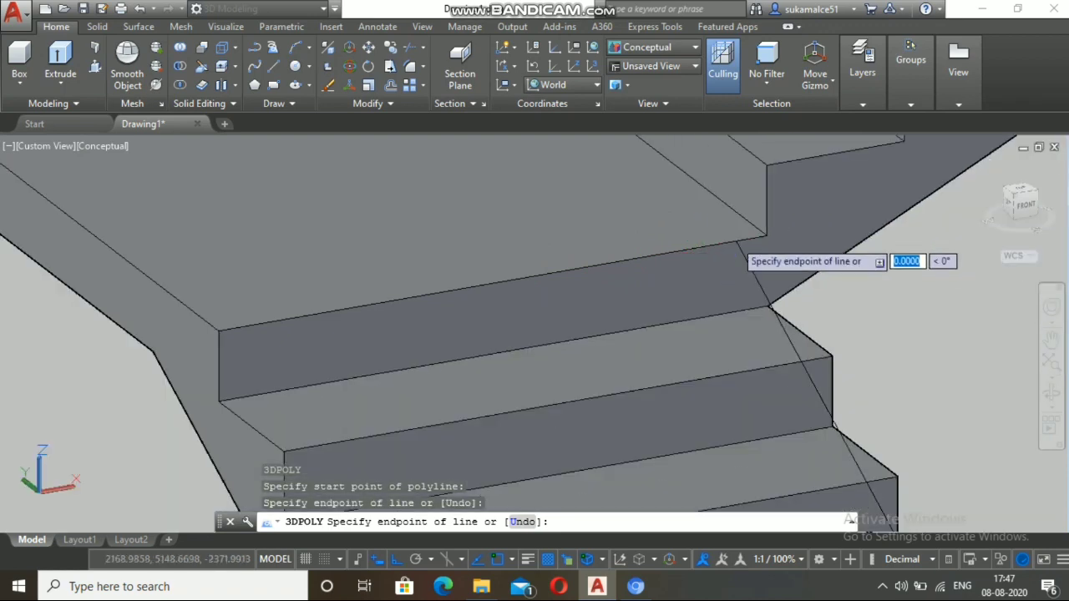
pyautogui.scroll(10, 735, 241)
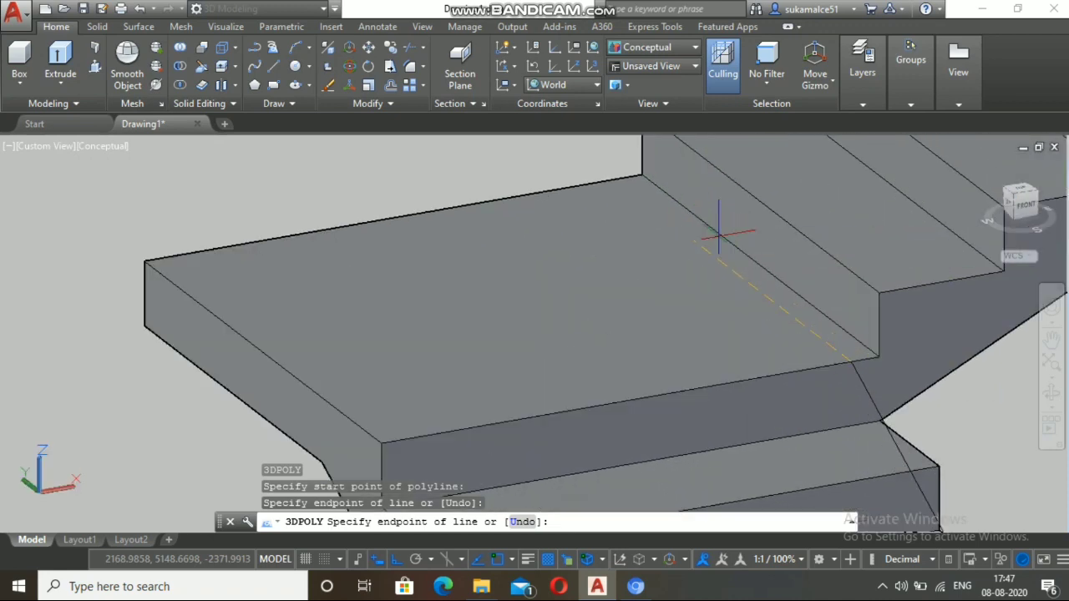
pyautogui.scroll(3, 836, 322)
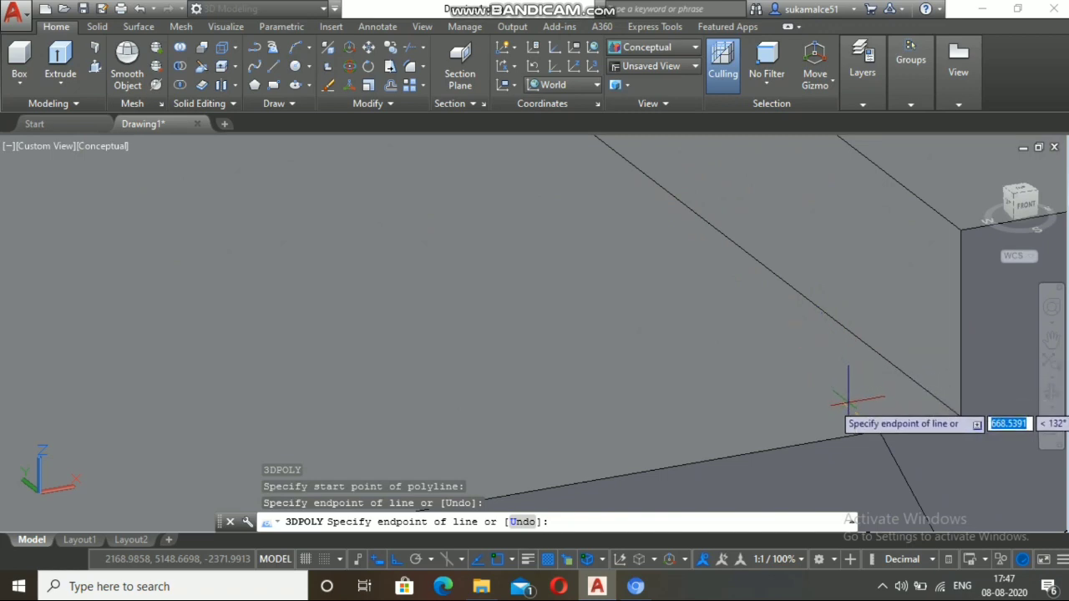
pyautogui.scroll(3, 848, 402)
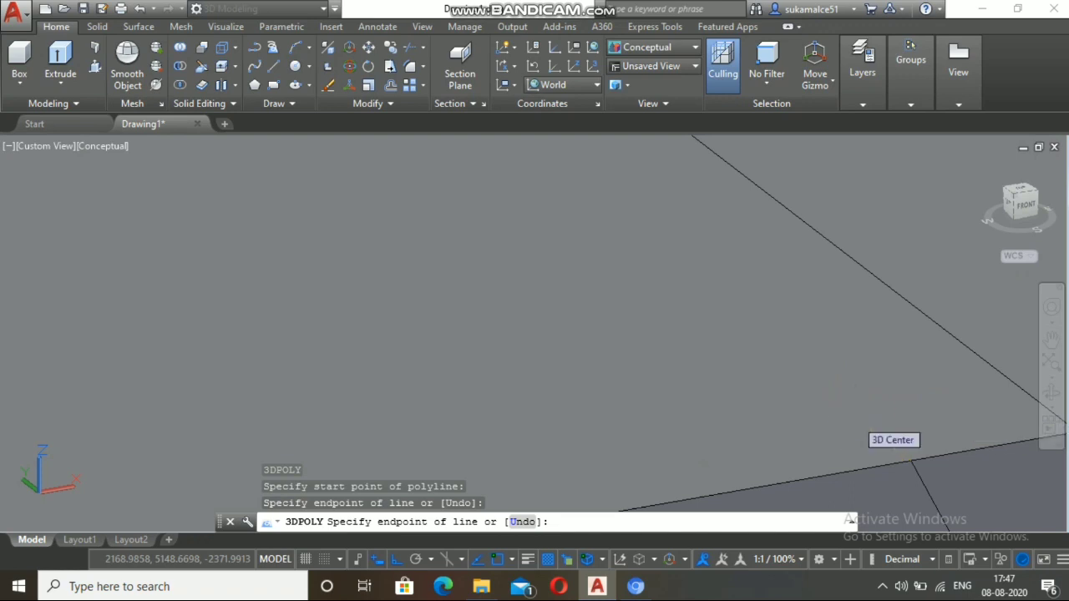
pyautogui.click(861, 430)
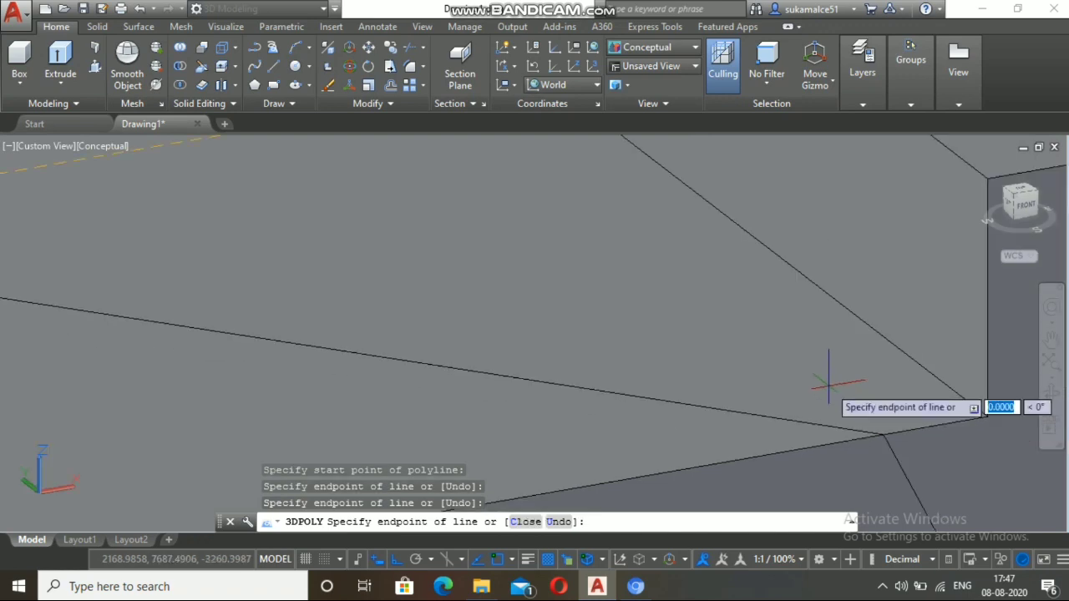
pyautogui.scroll(-2, 829, 385)
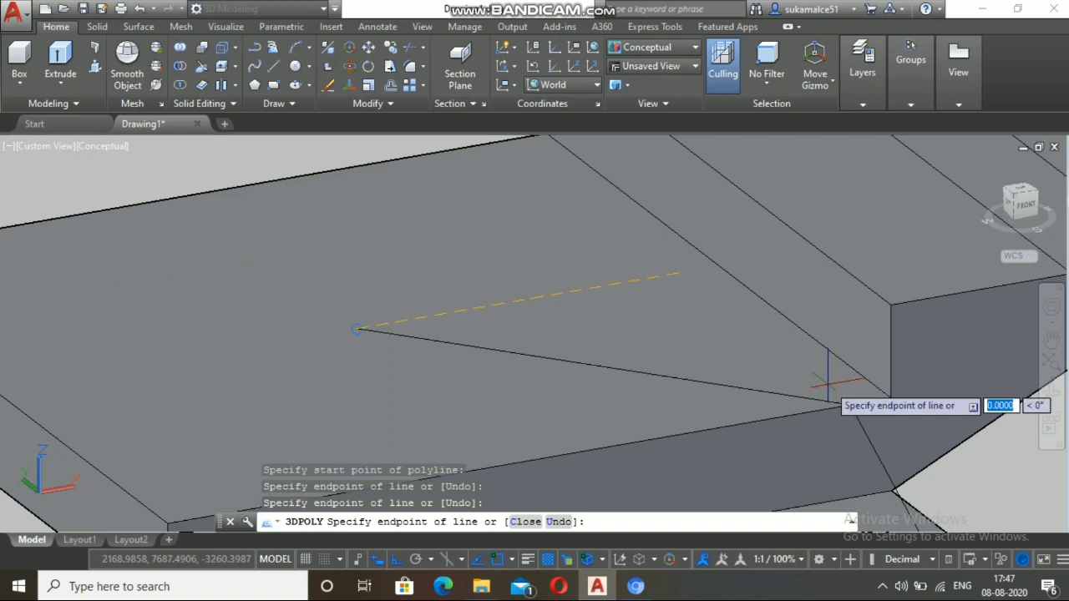
# Step: Undo the segment across the landing and cancel the 3D polyline
pyautogui.hotkey('ctrl', 'z')
pyautogui.hotkey('ctrl', 'z')
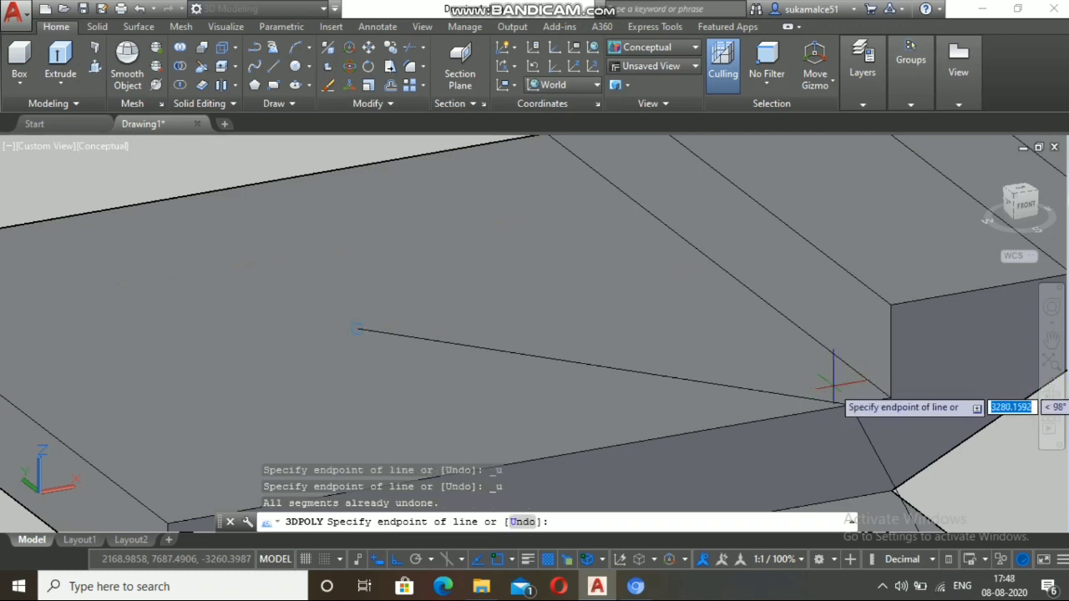
pyautogui.hotkey('ctrl', 'z')
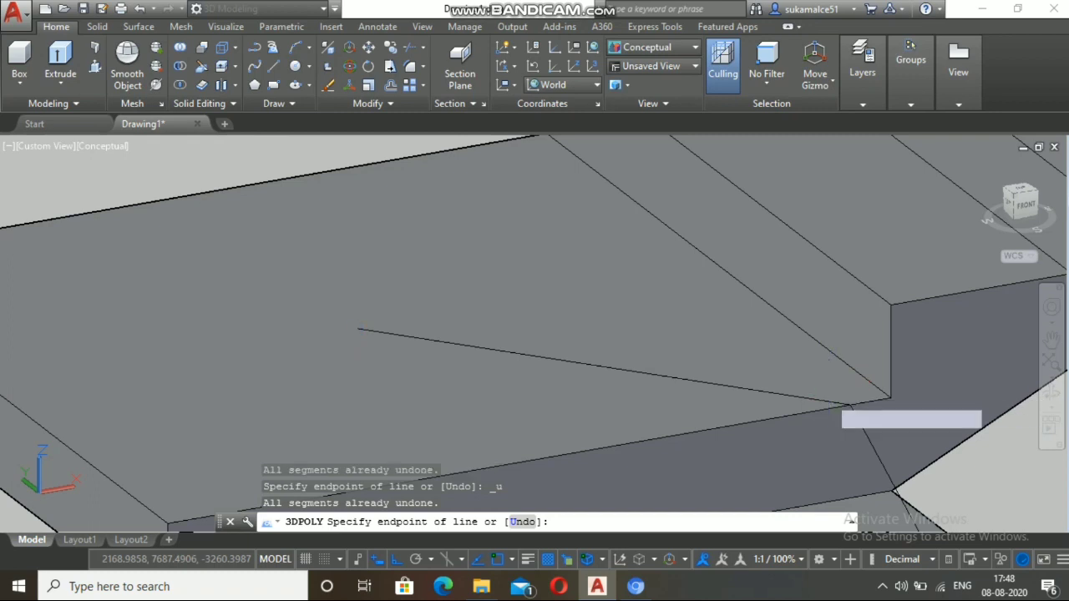
pyautogui.press('Escape')
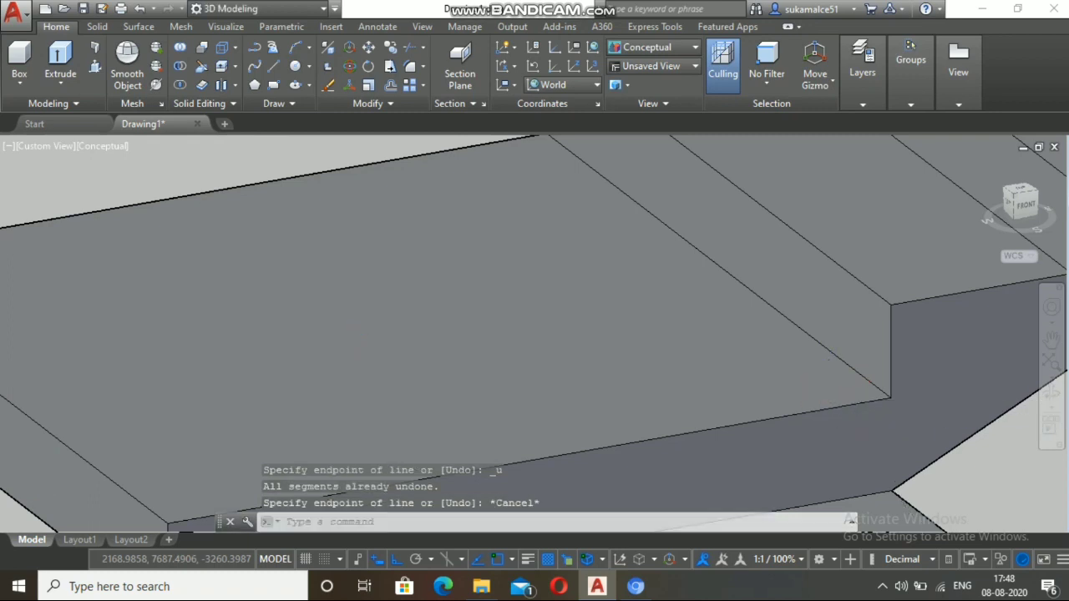
# Step: Redraw the 3D polyline up the first flight and extend it a short way onto the landing, near the second flight's first riser
pyautogui.scroll(-5, 639, 201)
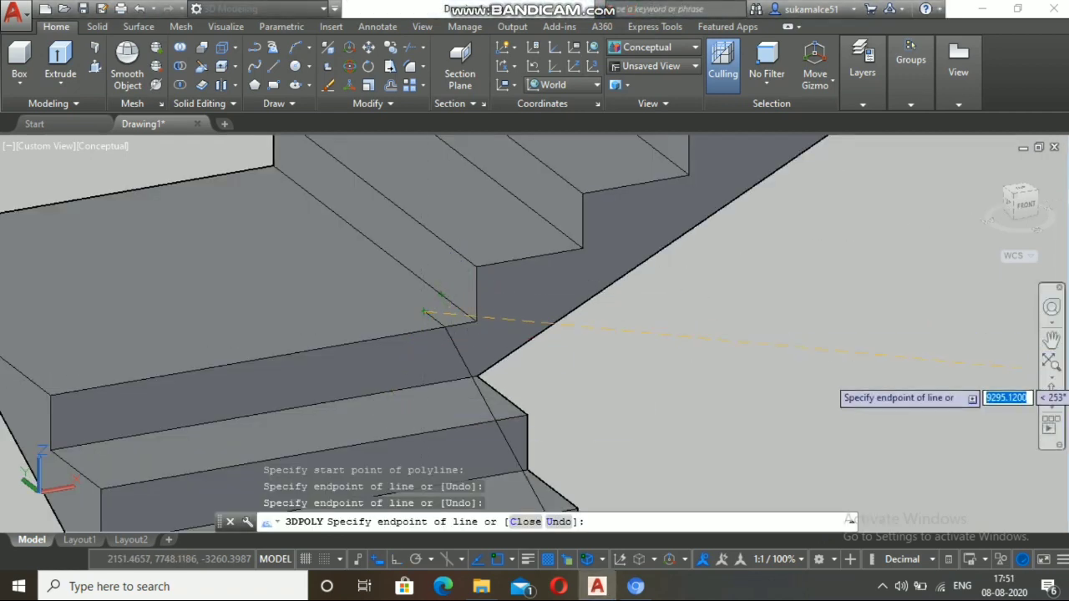
pyautogui.click(588, 432)
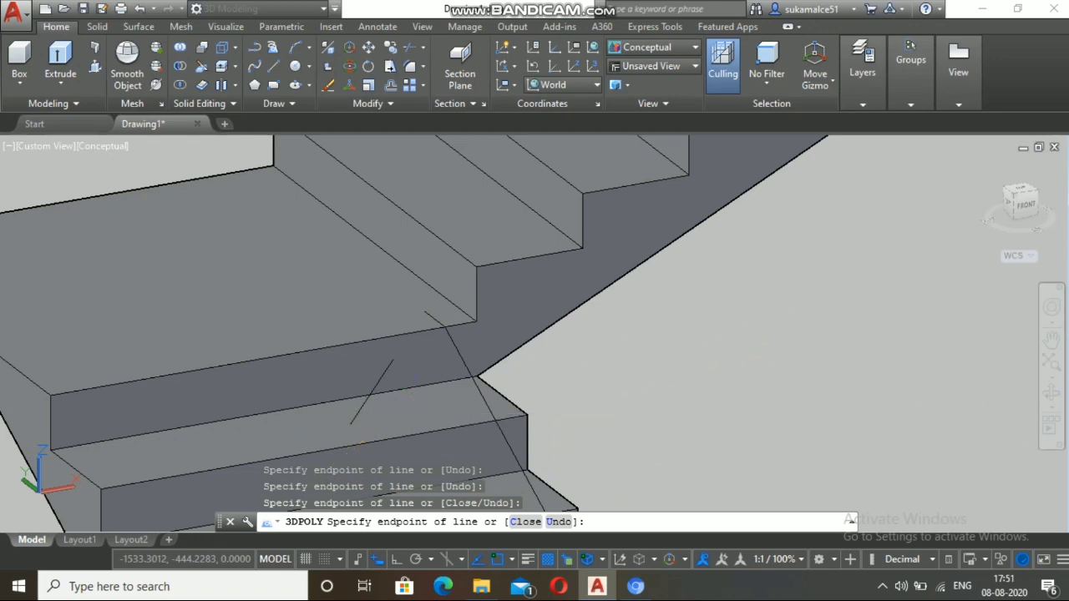
pyautogui.press('Escape')
pyautogui.press('Escape')
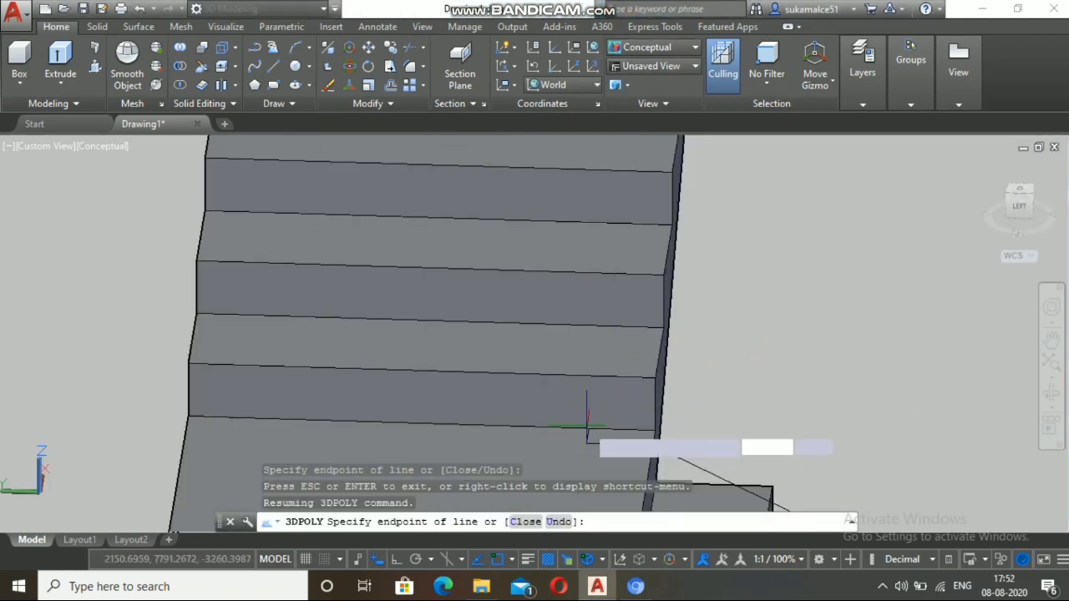
# Step: Continue the 3D polyline up the second flight's first riser and along the flight to the top tread's front edge
pyautogui.click(587, 430)
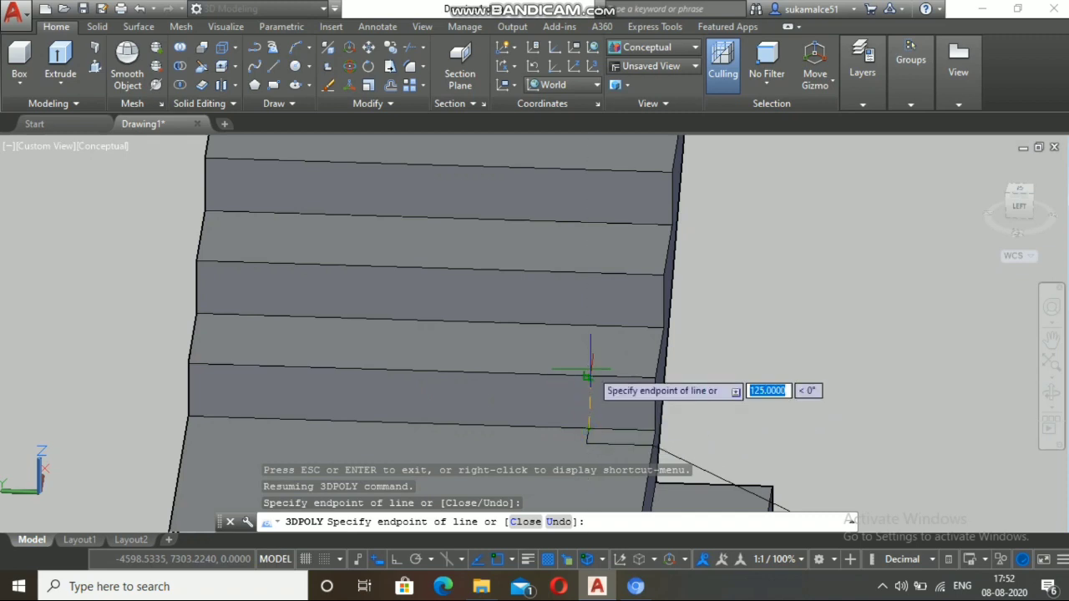
pyautogui.click(588, 377)
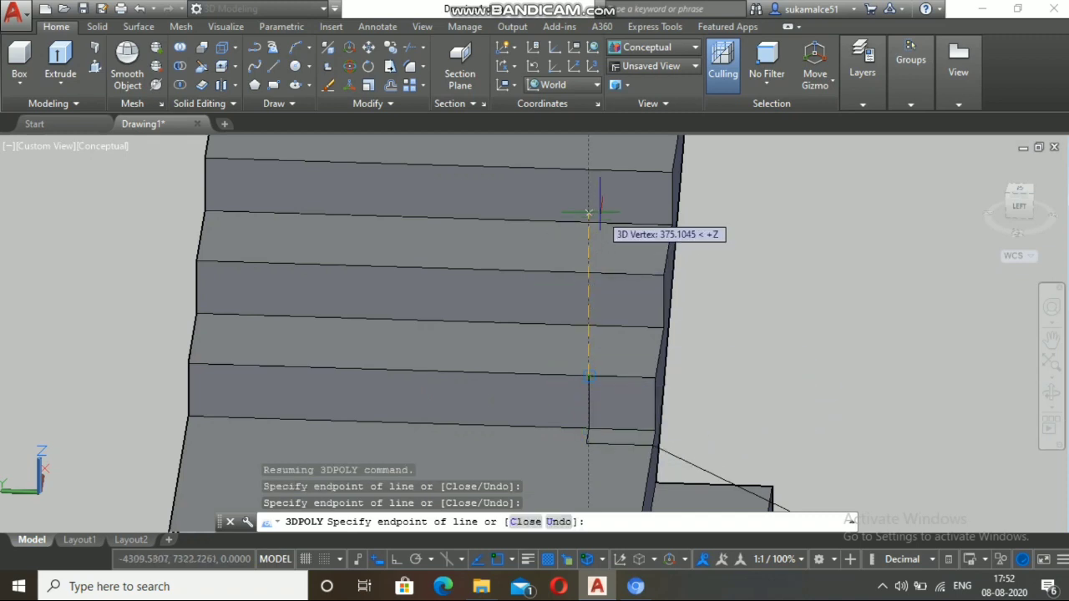
pyautogui.scroll(-5, 588, 214)
pyautogui.scroll(2, 600, 182)
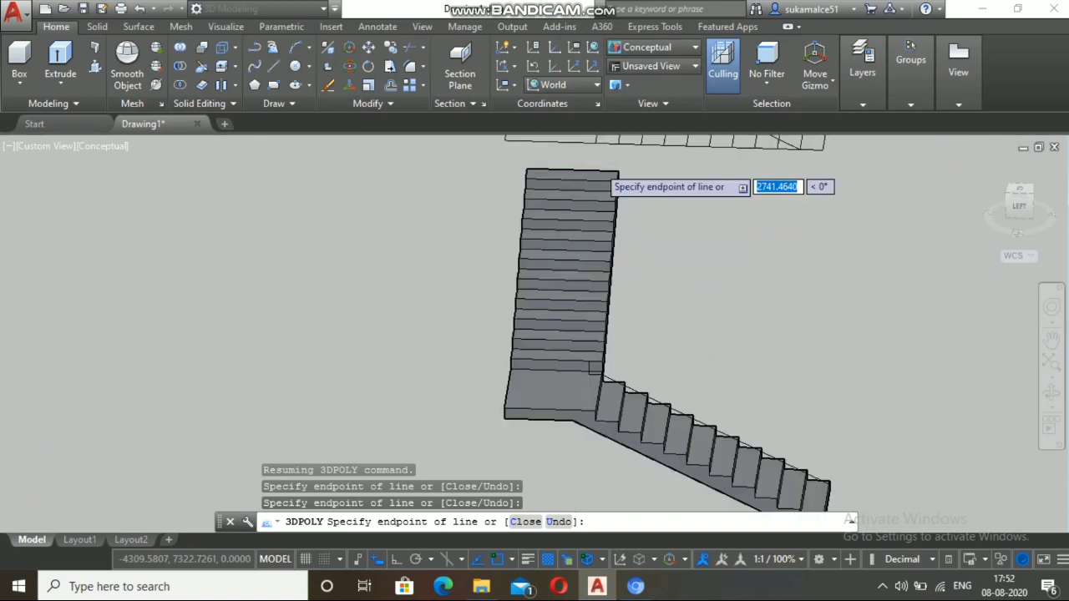
pyautogui.scroll(4, 599, 171)
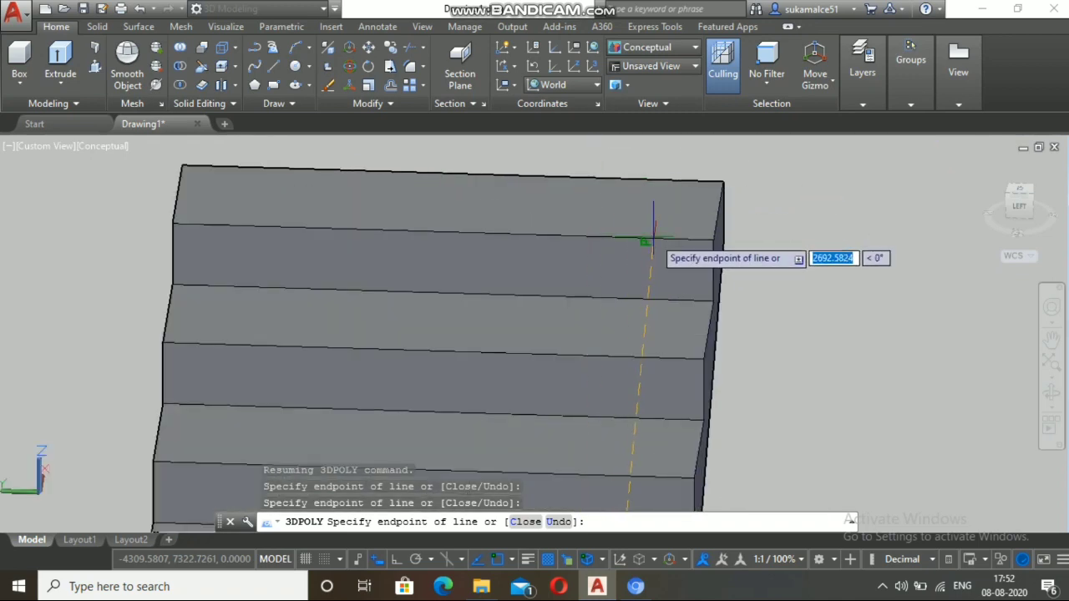
pyautogui.click(646, 240)
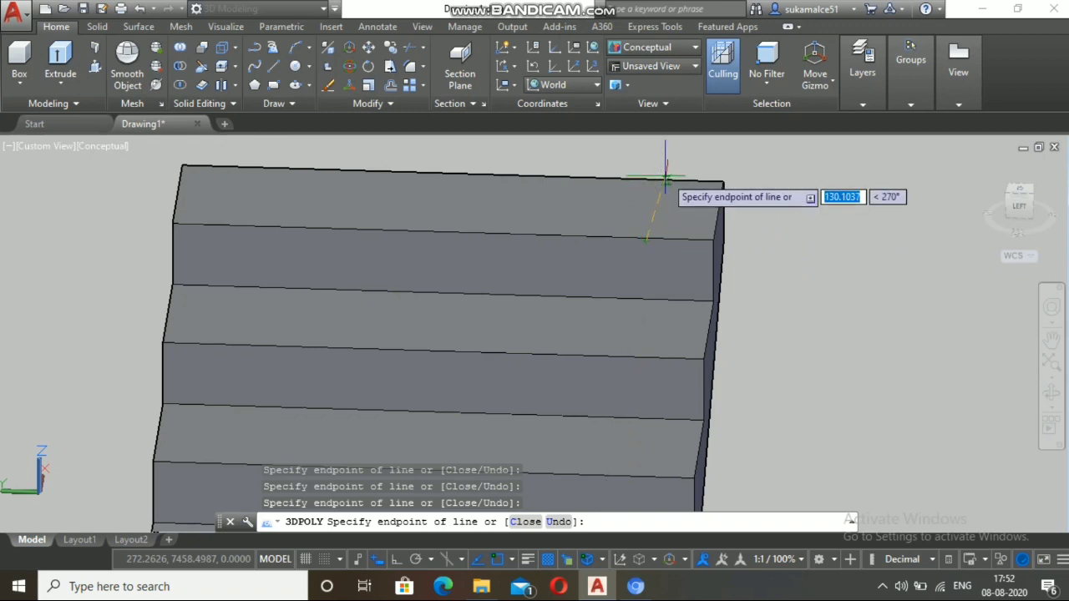
# Step: Extend the 3D polyline across the second flight's top tread to its back edge
pyautogui.scroll(3, 662, 177)
pyautogui.scroll(-2, 662, 177)
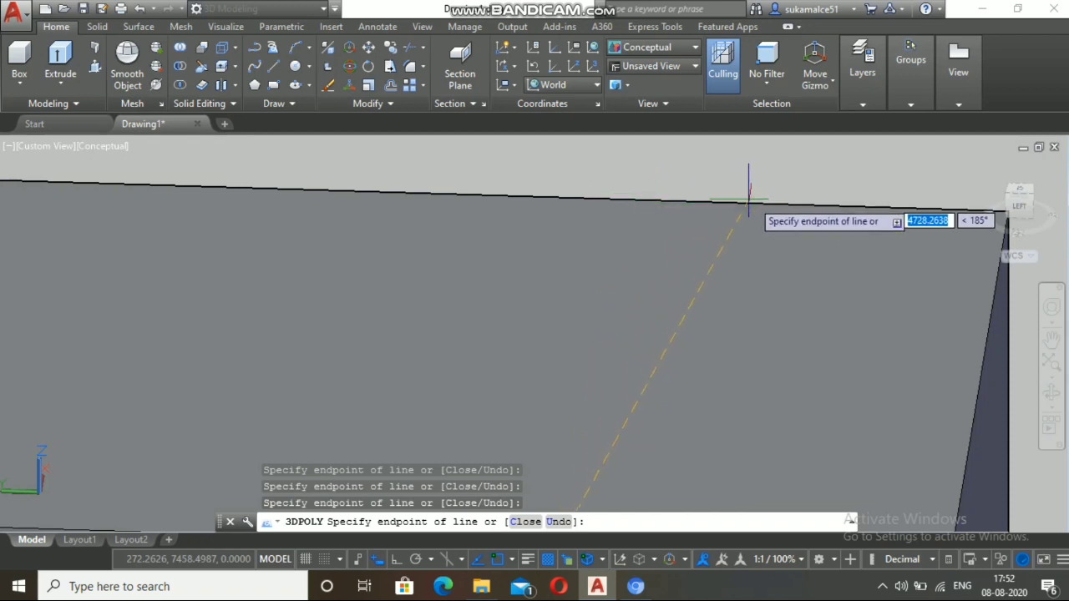
pyautogui.scroll(2, 766, 203)
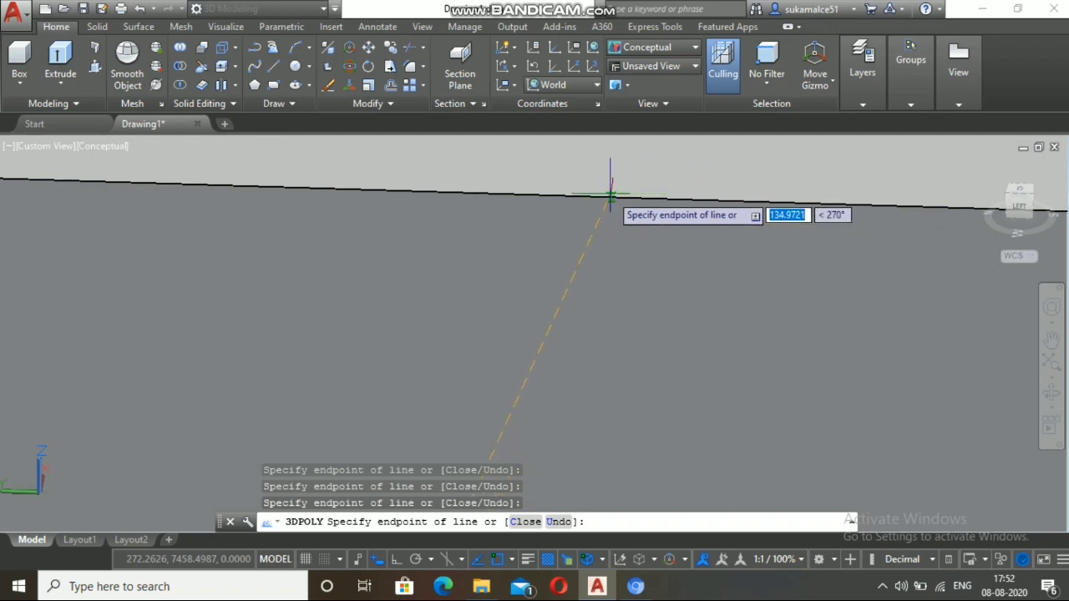
pyautogui.scroll(-2, 611, 194)
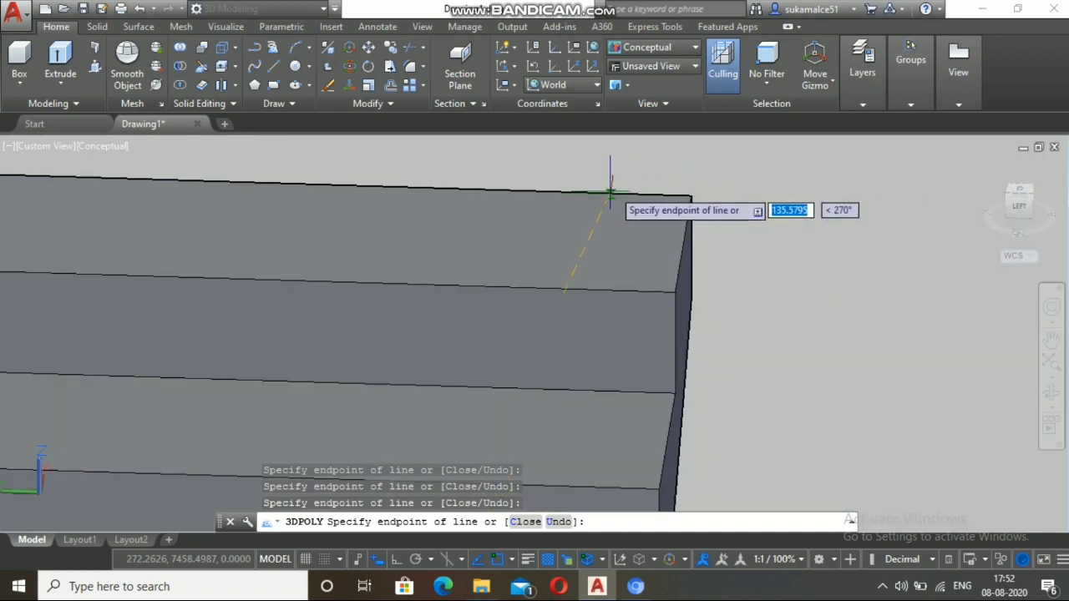
pyautogui.scroll(5, 616, 174)
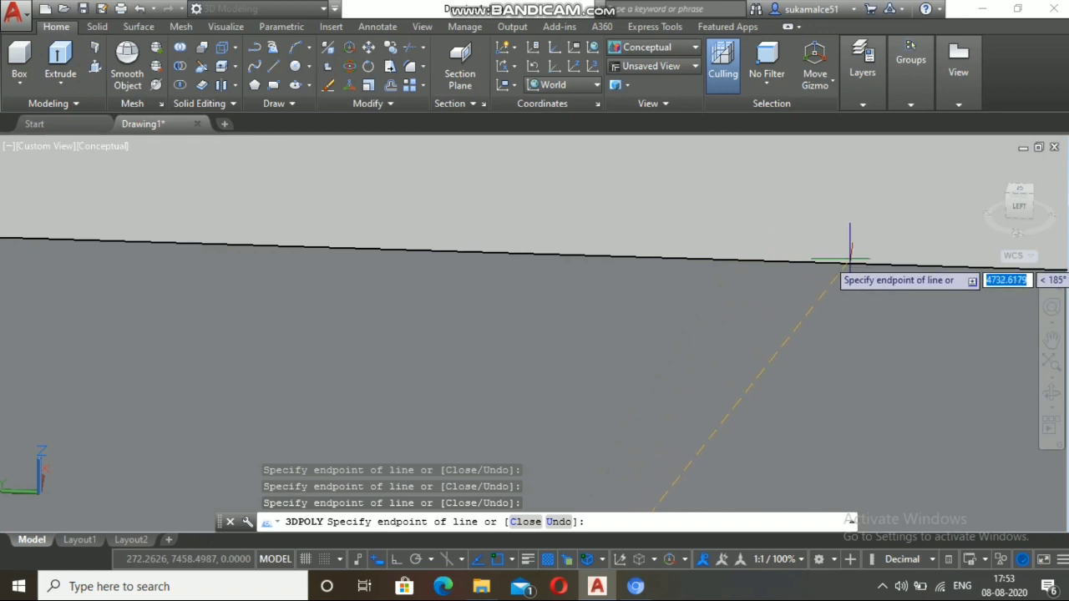
pyautogui.scroll(-1, 856, 263)
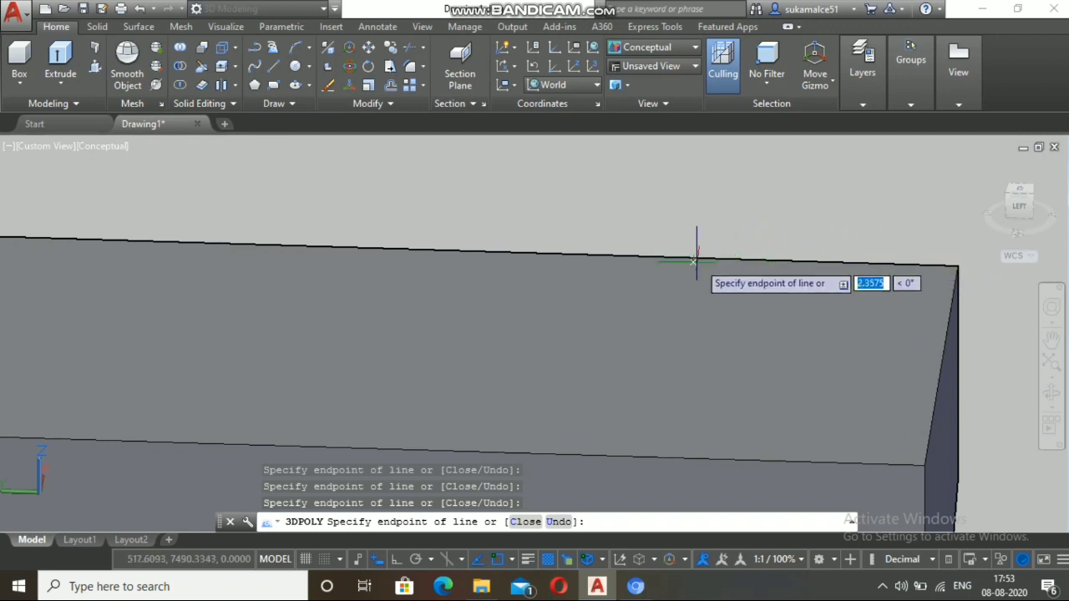
# Step: End the 3D polyline on the top step of the staircase flight
pyautogui.scroll(-6, 720, 256)
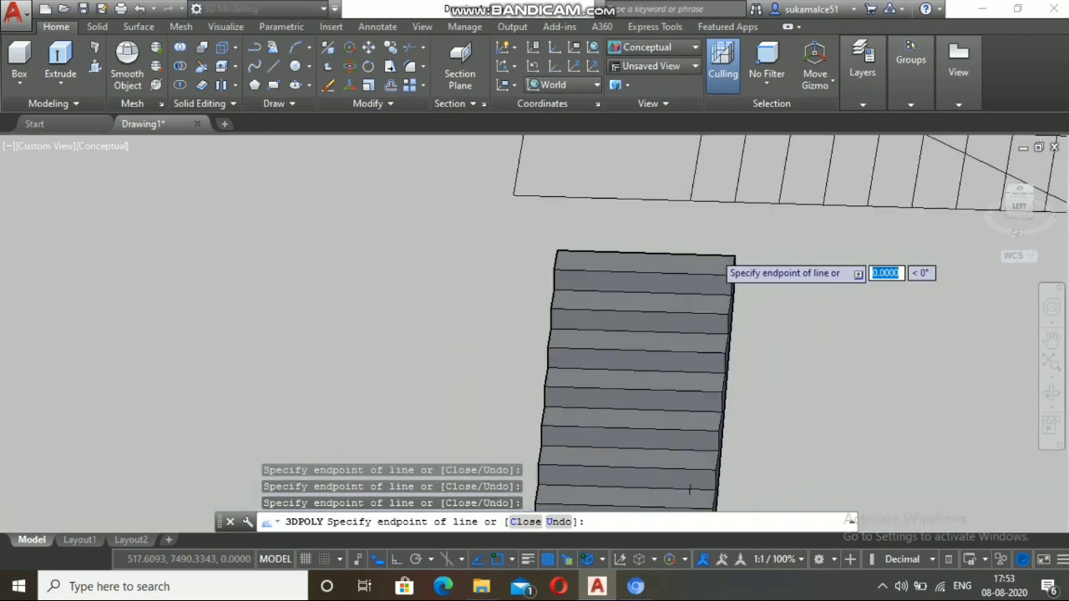
pyautogui.scroll(-2, 715, 255)
pyautogui.scroll(8, 708, 252)
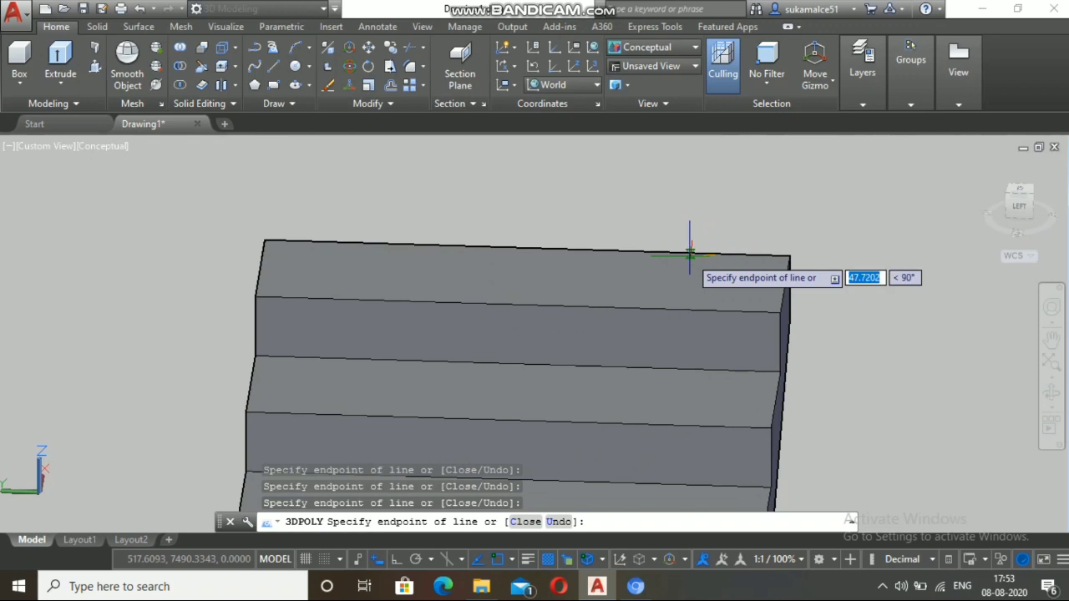
pyautogui.press('Escape')
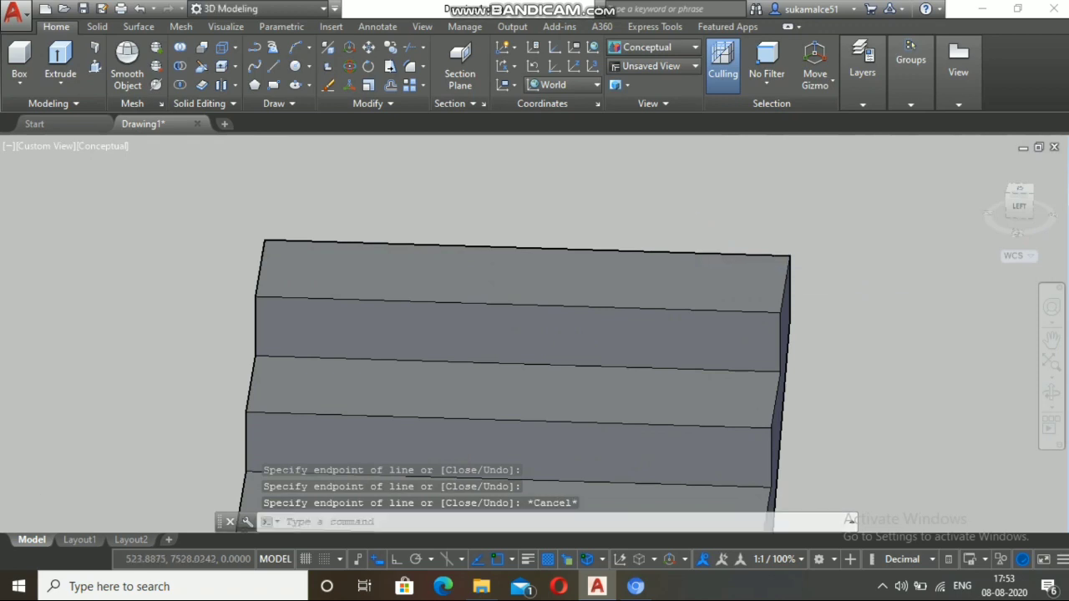
pyautogui.scroll(-3, 695, 253)
pyautogui.scroll(6, 669, 351)
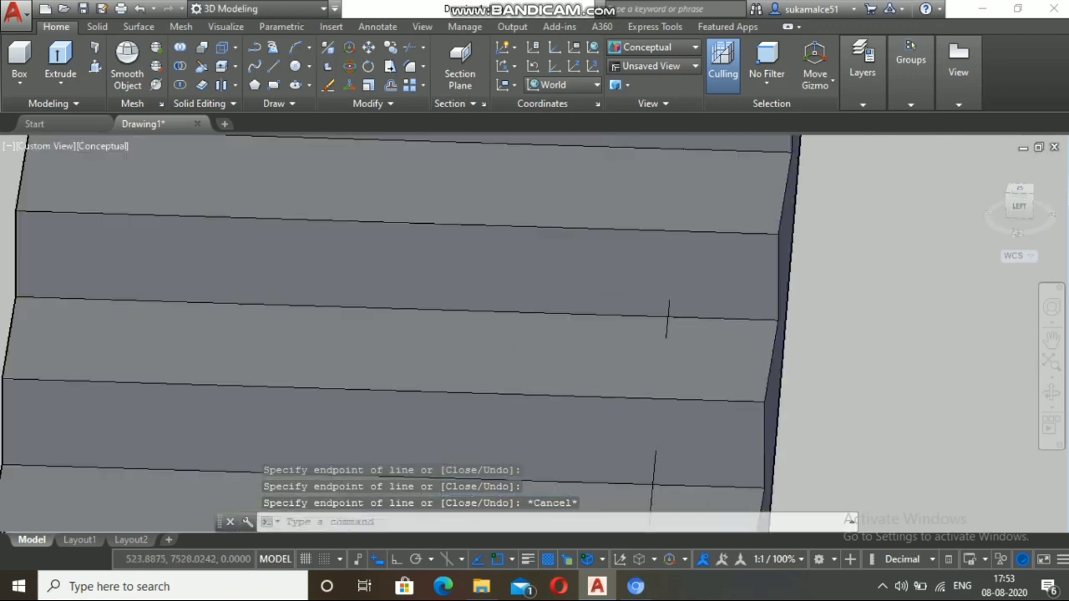
pyautogui.scroll(-8, 660, 338)
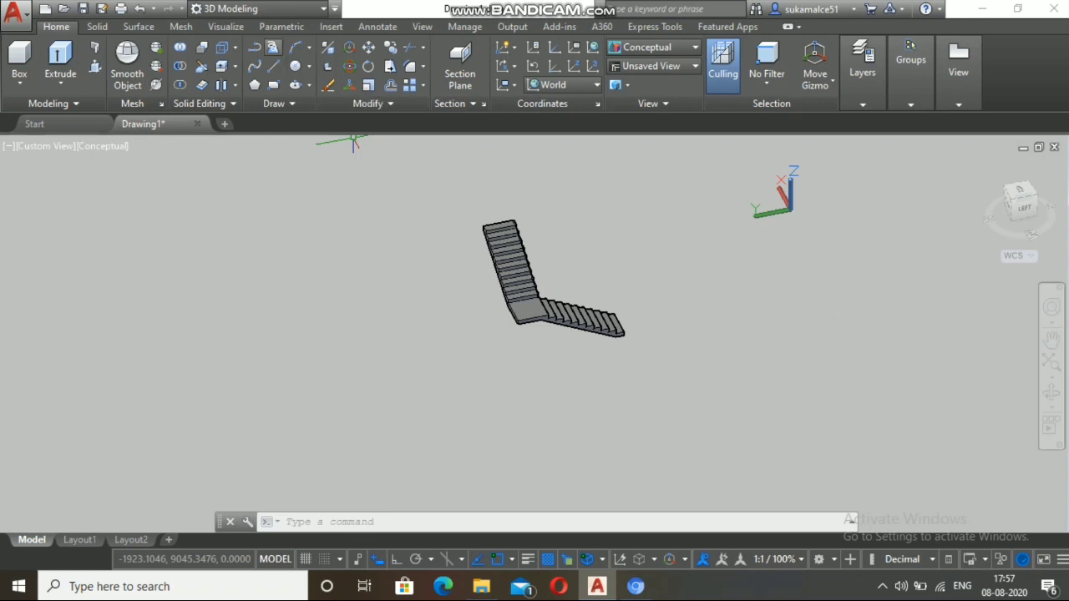
# Step: Start a new 3D polyline on the front edge of the lowest step, slightly in from its outer corner
pyautogui.click(273, 46)
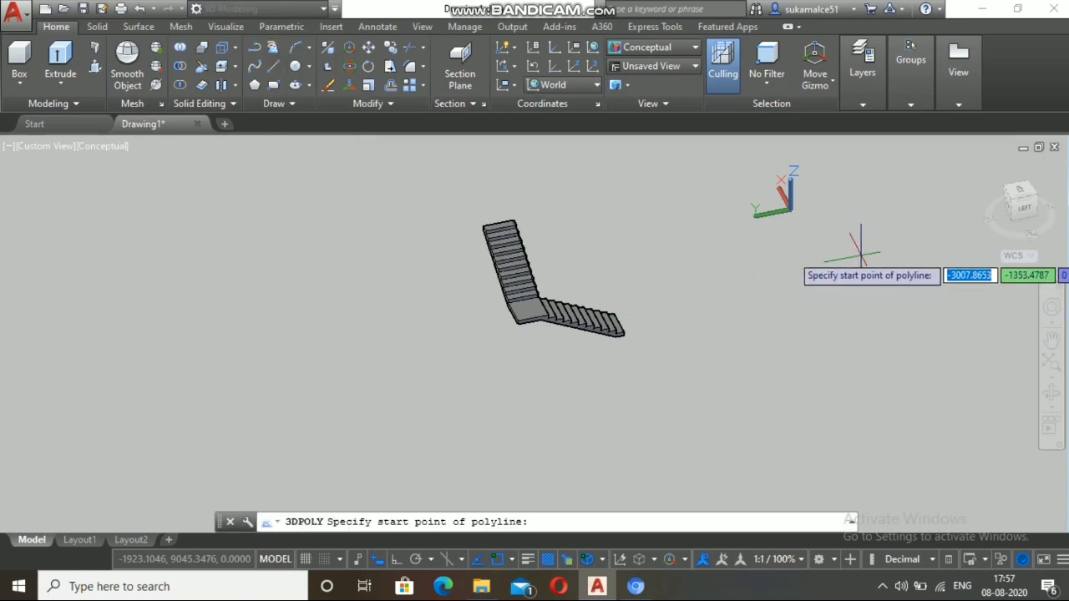
pyautogui.click(1051, 392)
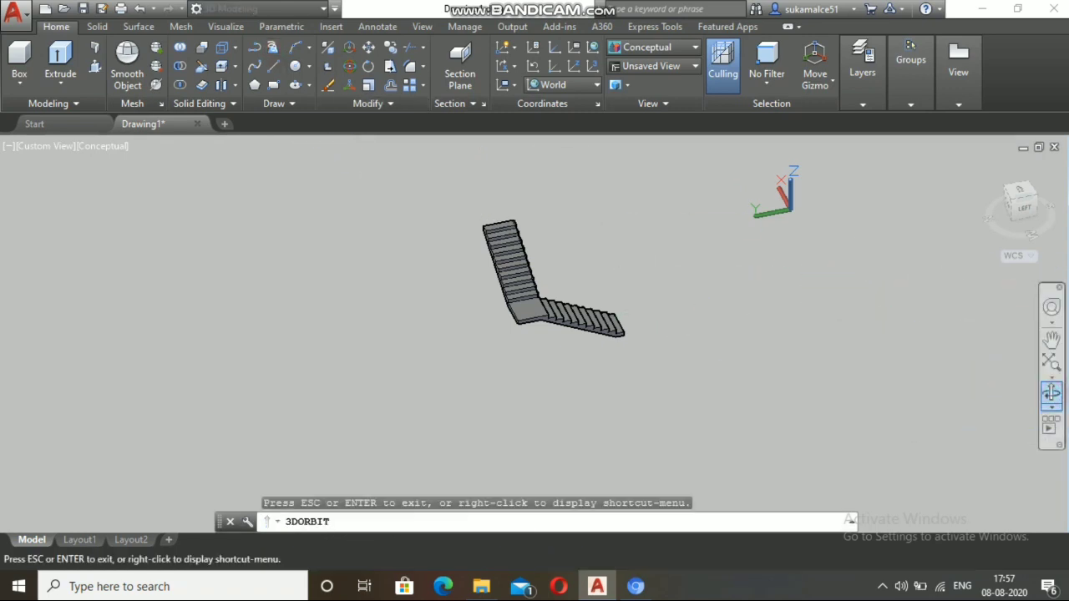
pyautogui.moveTo(886, 384); pyautogui.dragTo(656, 334)
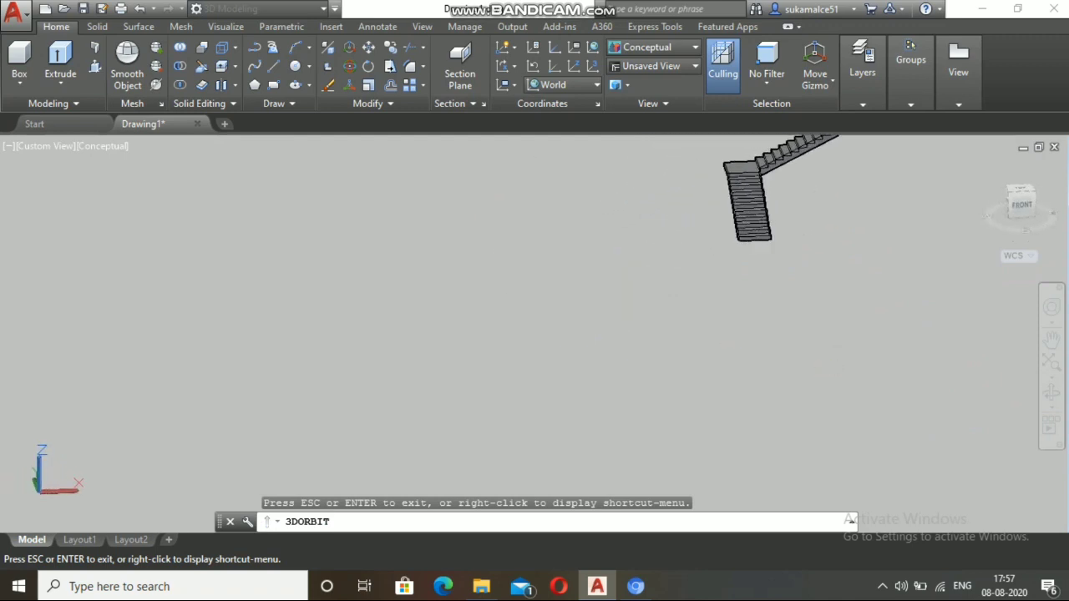
pyautogui.scroll(8, 740, 181)
pyautogui.scroll(3, 761, 287)
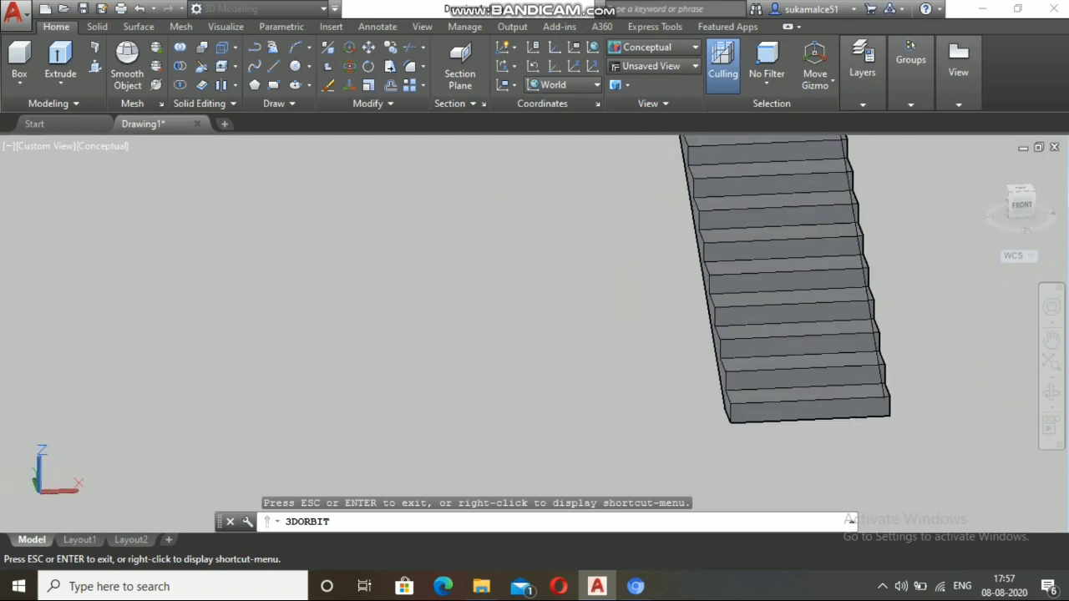
pyautogui.scroll(1, 785, 284)
pyautogui.press('Escape')
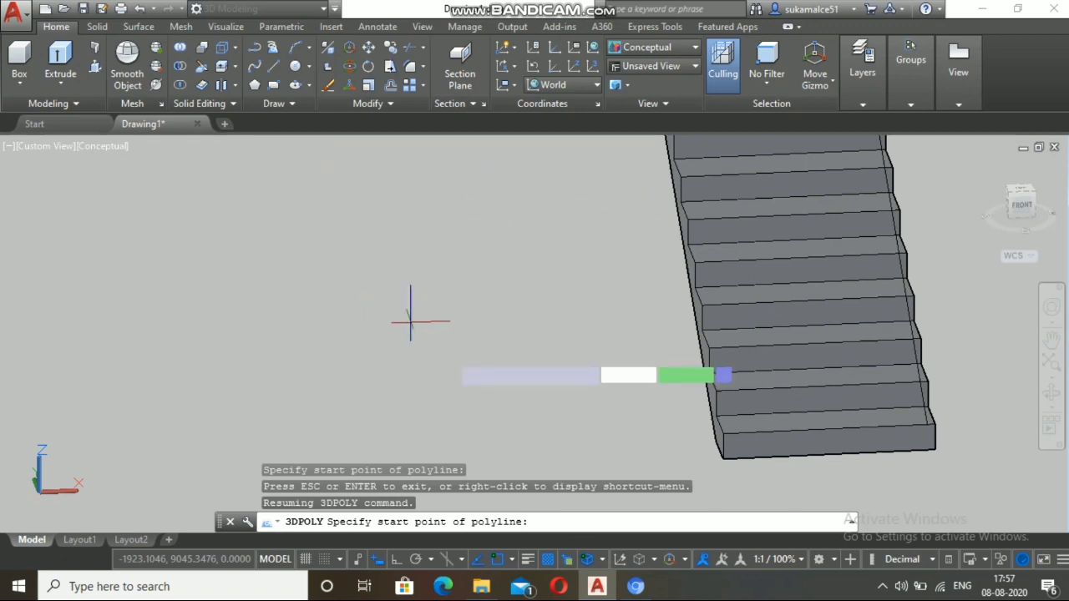
pyautogui.scroll(5, 652, 414)
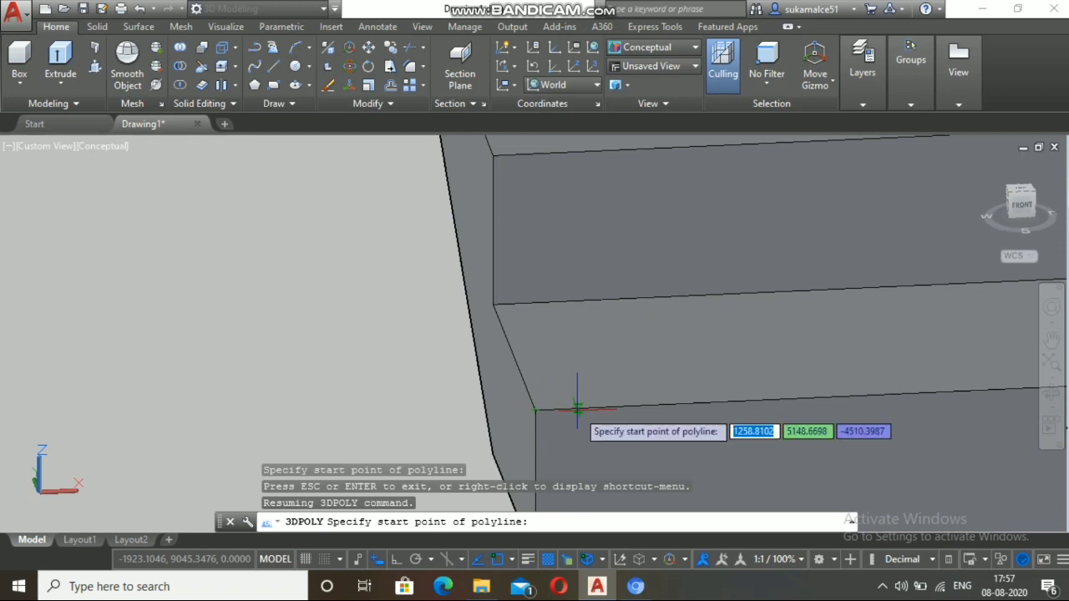
pyautogui.click(572, 407)
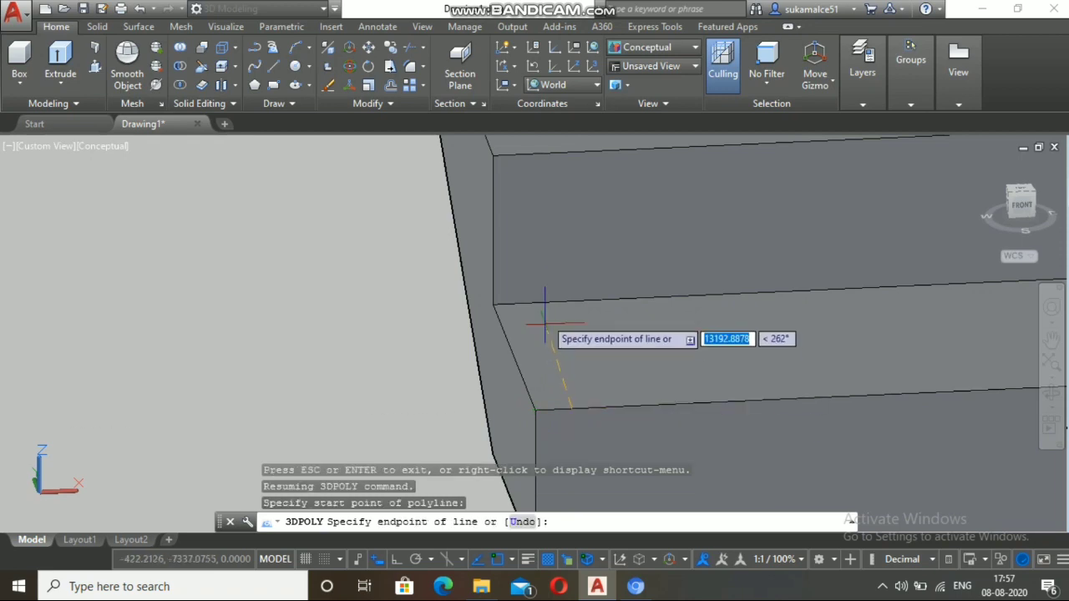
# Step: Extend the 3D polyline up the lower flight to the landing's front edge, slightly in from the outer corner
pyautogui.scroll(-3, 545, 323)
pyautogui.scroll(-6, 541, 306)
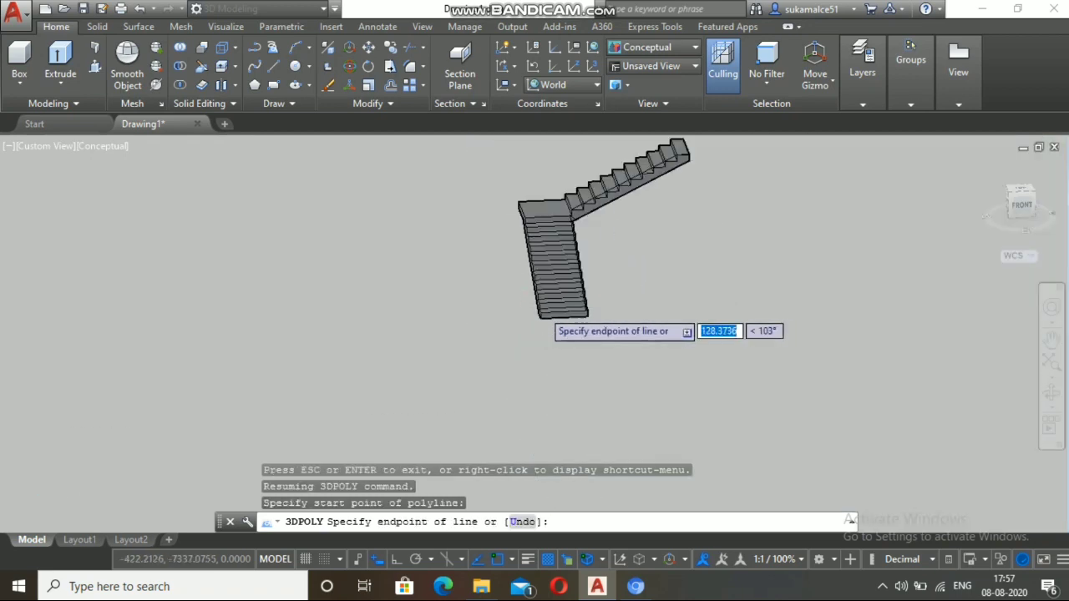
pyautogui.scroll(5, 549, 239)
pyautogui.scroll(6, 501, 260)
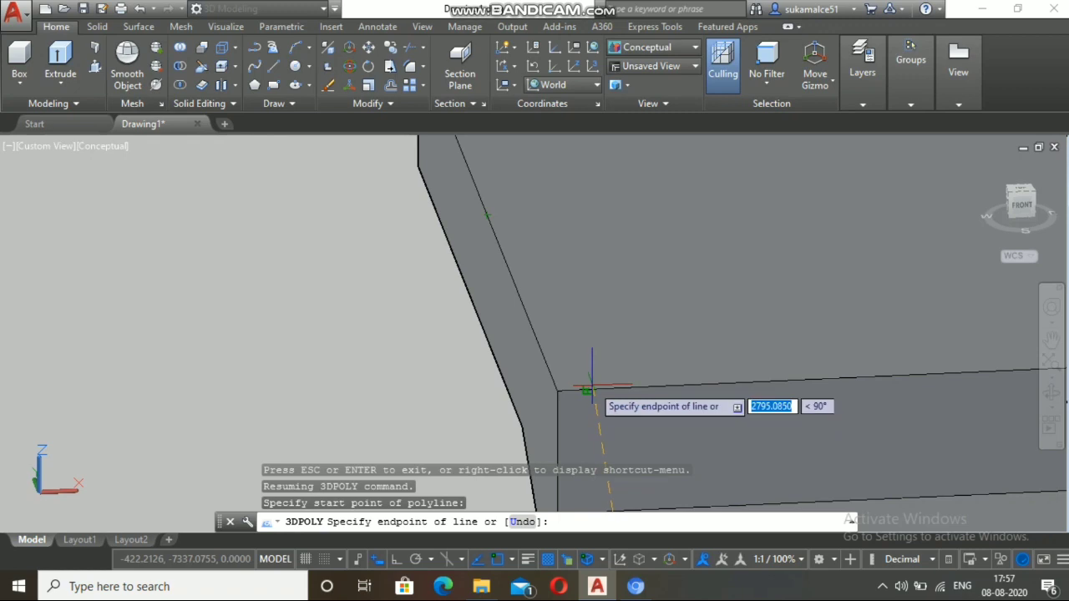
pyautogui.click(588, 391)
# Step: Continue the 3D polyline along the landing's outer side to a point just inside its far outer corner
pyautogui.scroll(-2, 570, 289)
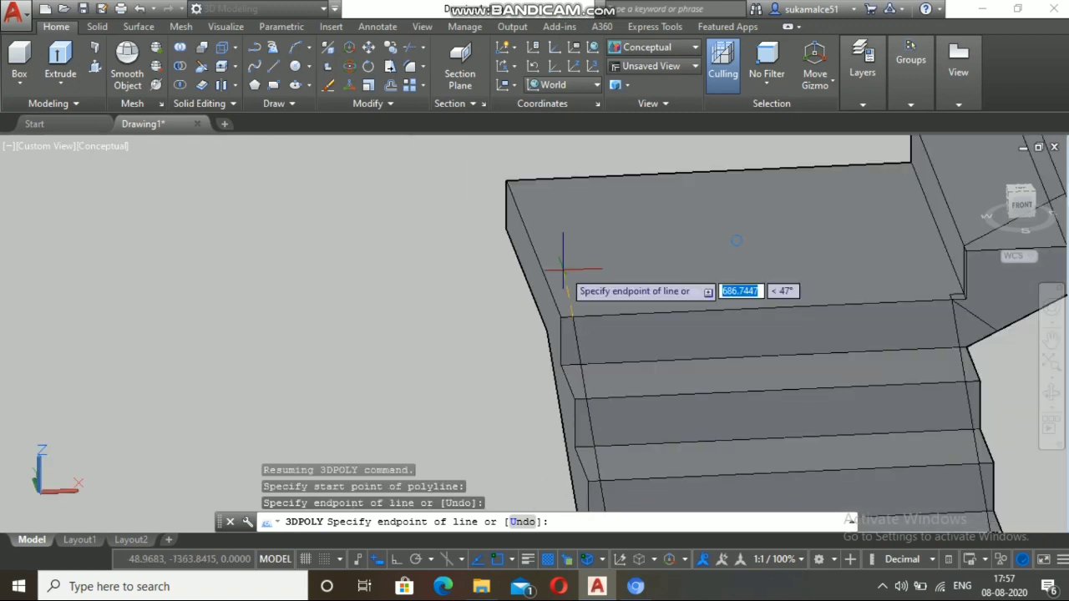
pyautogui.scroll(3, 537, 177)
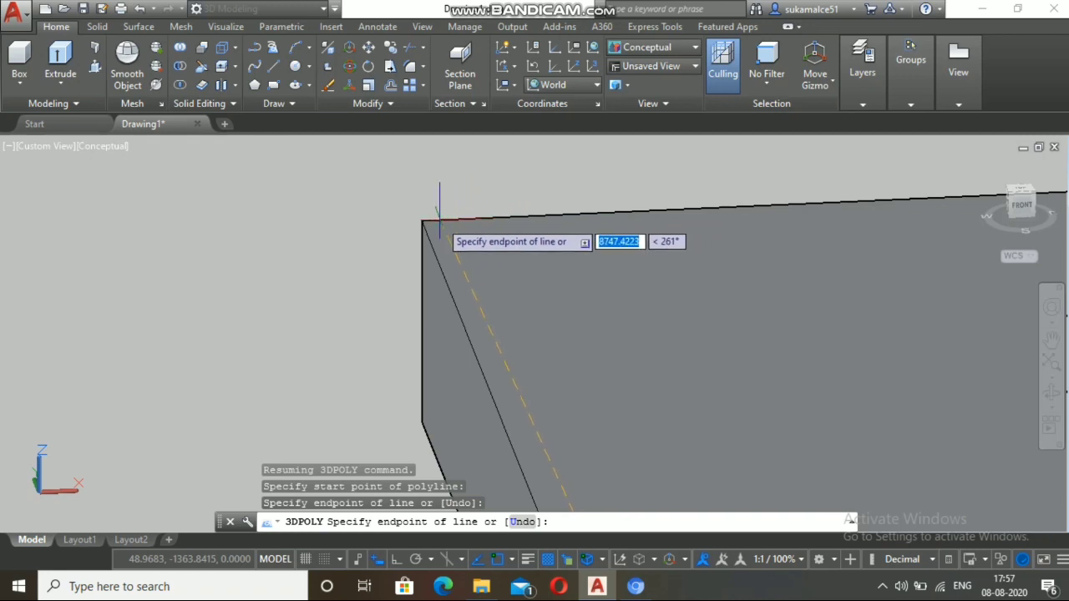
pyautogui.click(481, 245)
pyautogui.scroll(-4, 608, 242)
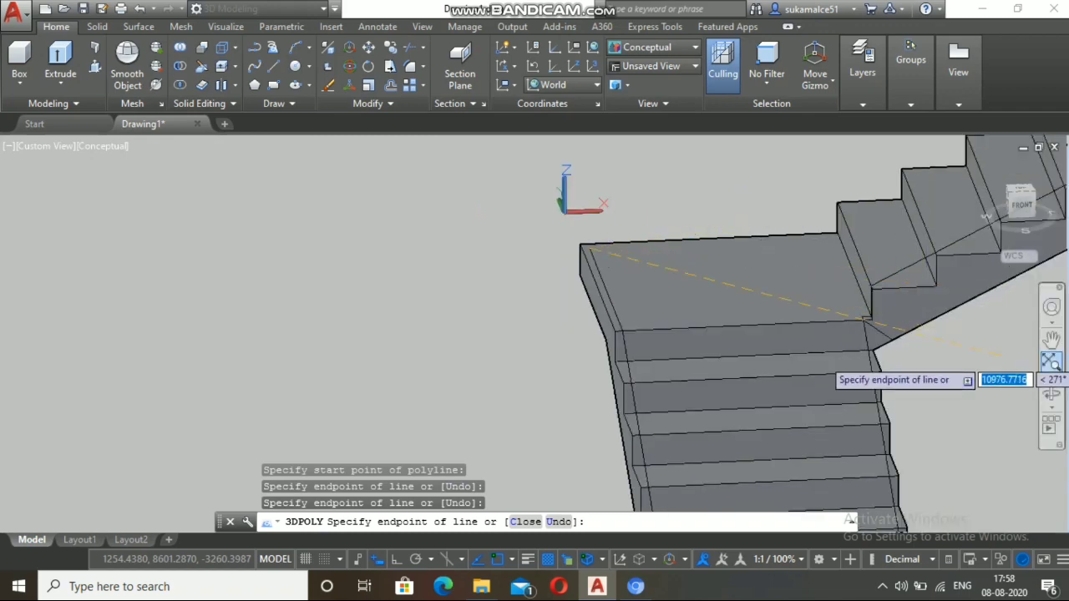
# Step: Add a polyline segment about 971 units long, parallel to the landing's rear edge, ending at the base of the upper flight's first riser
pyautogui.click(1051, 361)
pyautogui.moveTo(585, 343); pyautogui.dragTo(538, 364)
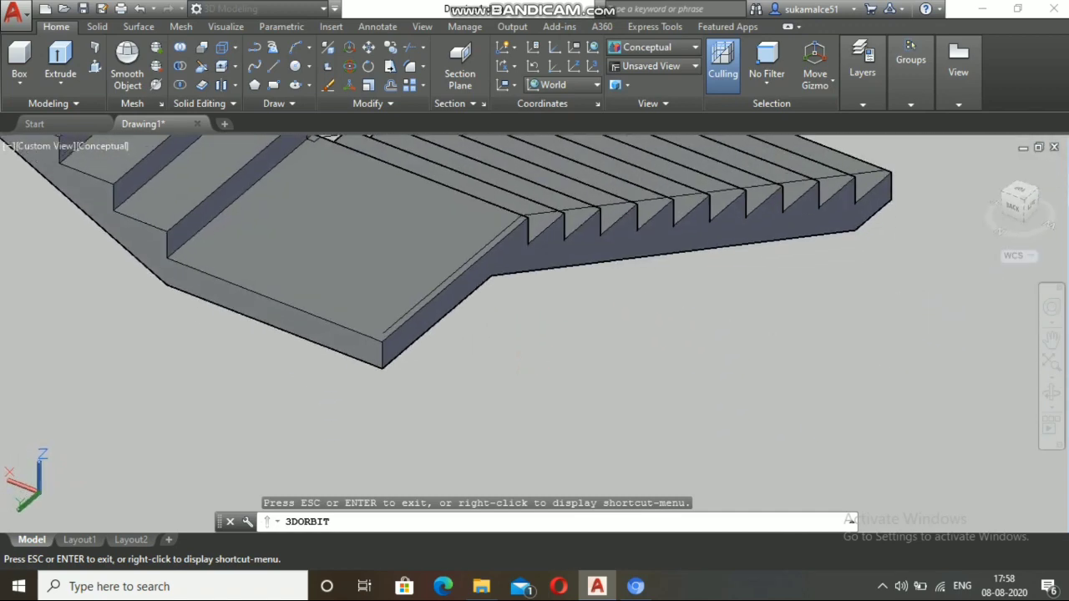
pyautogui.press('Escape')
pyautogui.scroll(3, 159, 226)
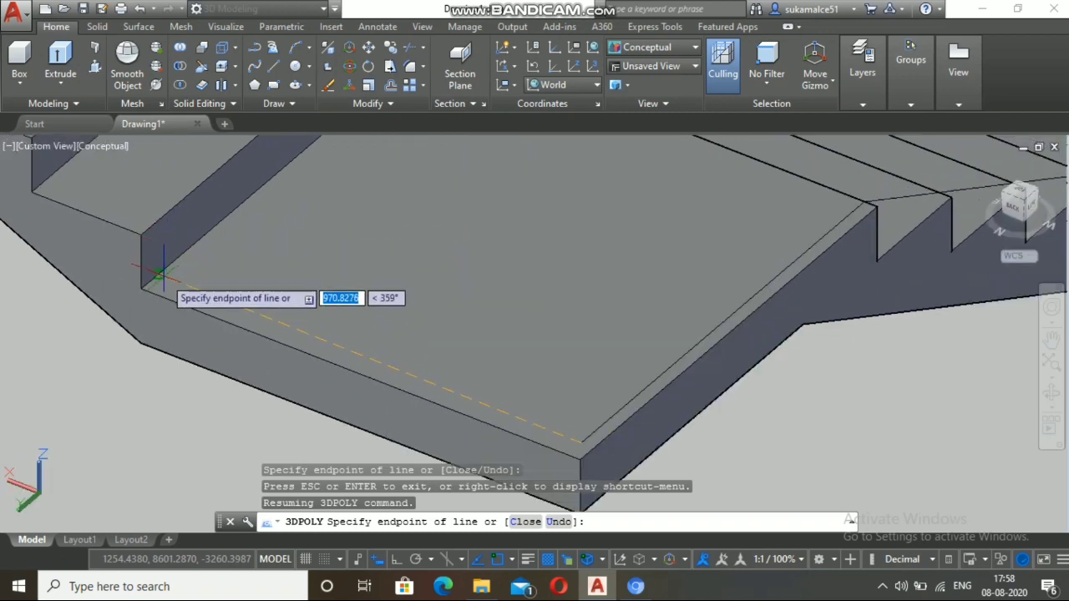
pyautogui.scroll(2, 158, 273)
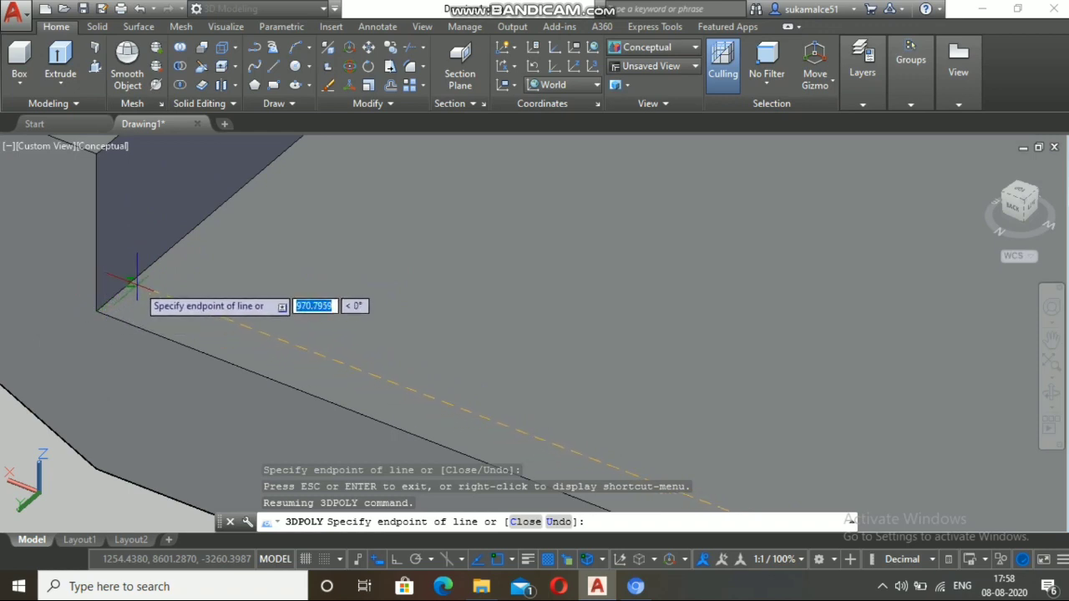
pyautogui.click(131, 276)
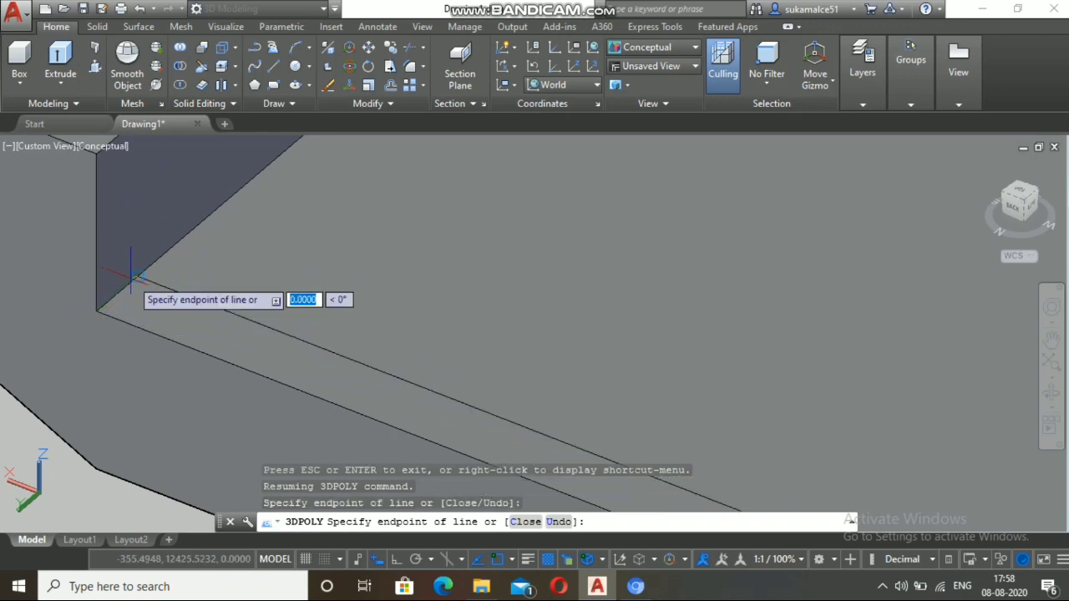
# Step: Continue the 3D polyline up the upper flight's first riser to the upper edge, slightly in from the outer corner
pyautogui.scroll(-3, 109, 219)
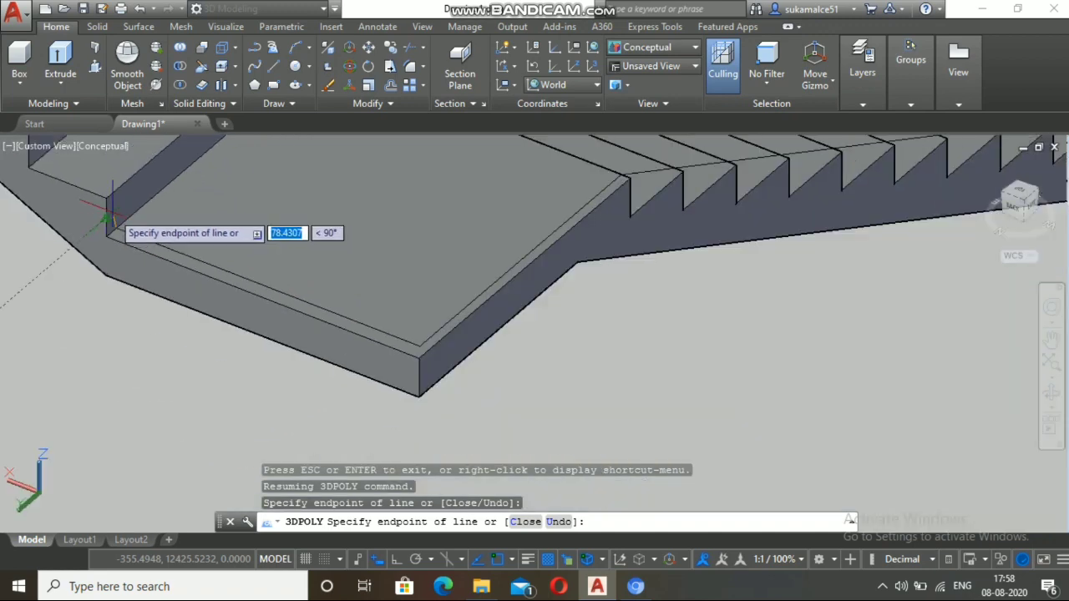
pyautogui.scroll(3, 108, 207)
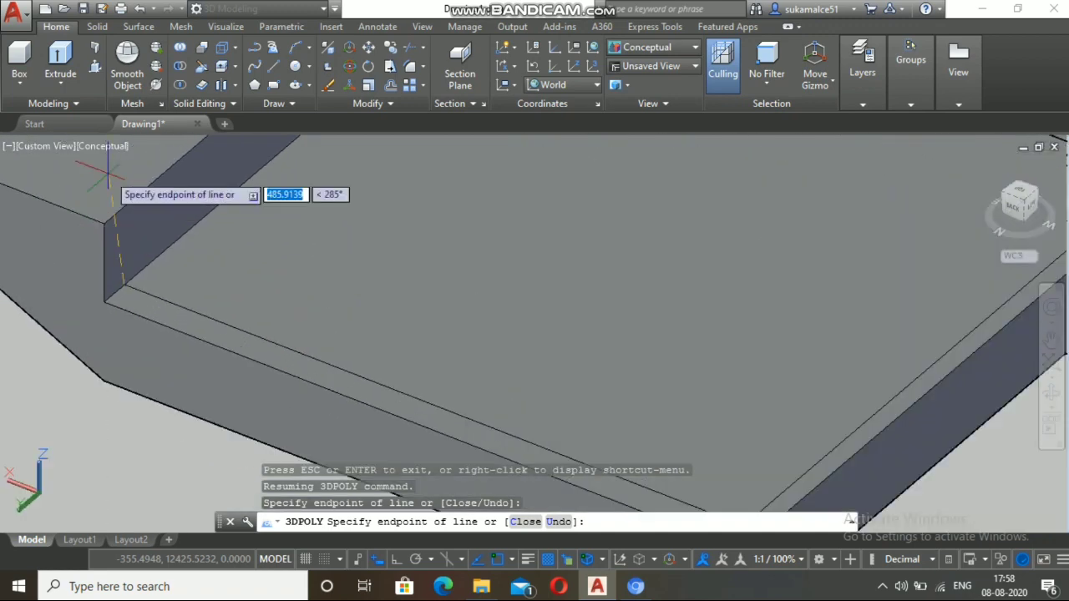
pyautogui.click(121, 209)
# Step: Extend the 3D polyline up the outer side of the upper flight to the top step's front edge
pyautogui.scroll(-5, 126, 213)
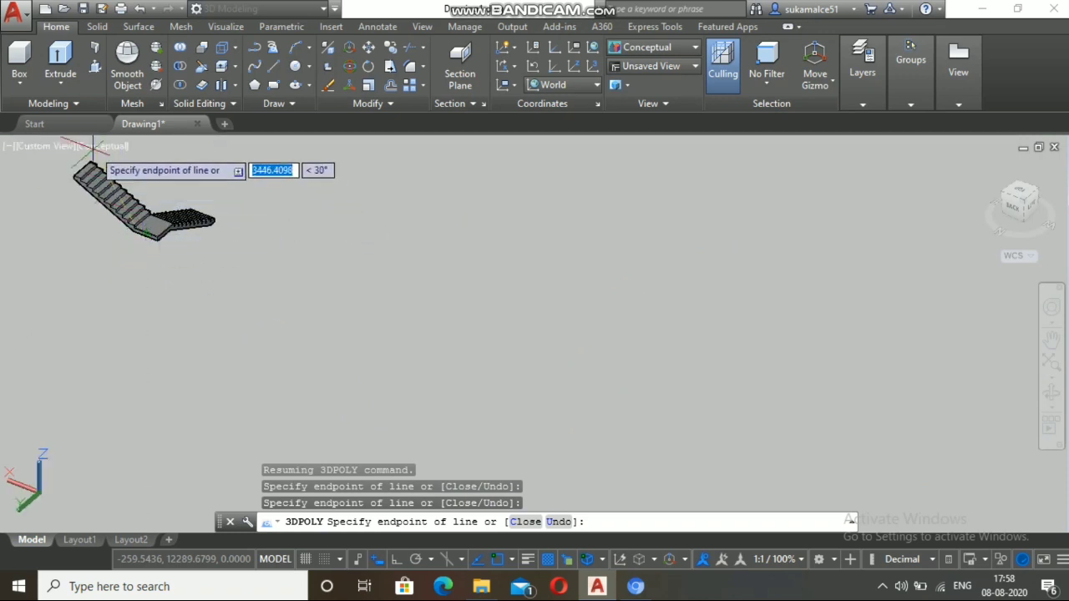
pyautogui.scroll(2, 84, 159)
pyautogui.scroll(6, 84, 158)
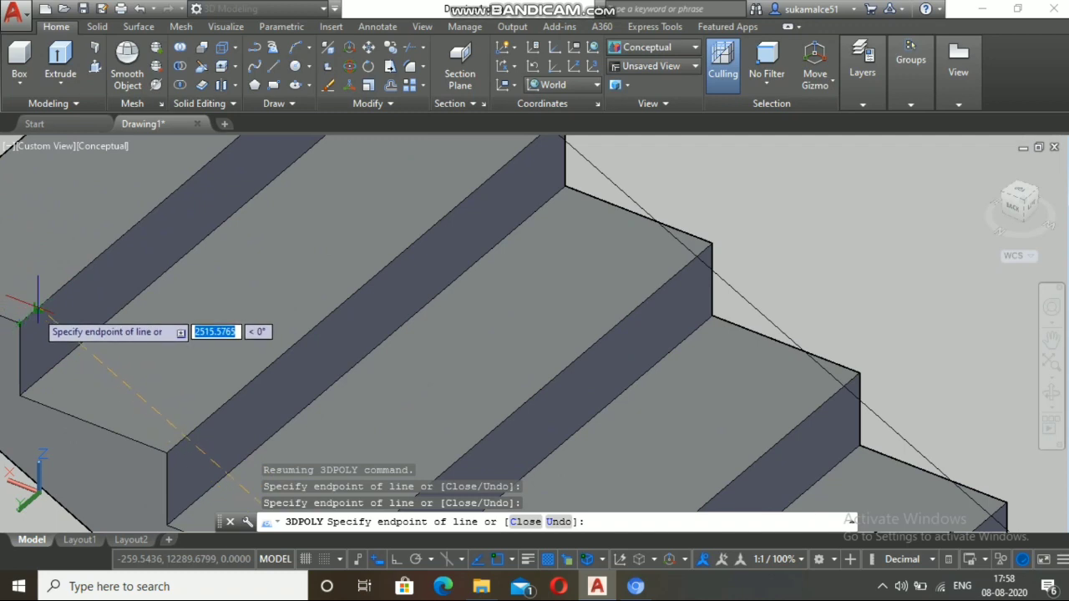
# Step: Add a final polyline segment about 250 units long across the top step to its back edge, and end the polyline
pyautogui.scroll(-5, 35, 308)
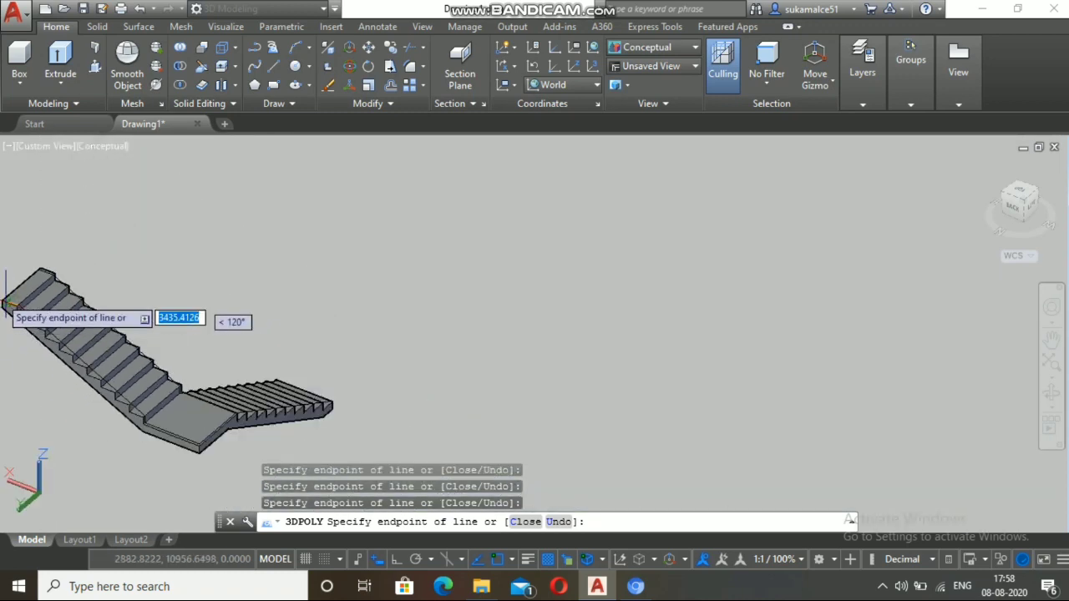
pyautogui.scroll(6, 13, 334)
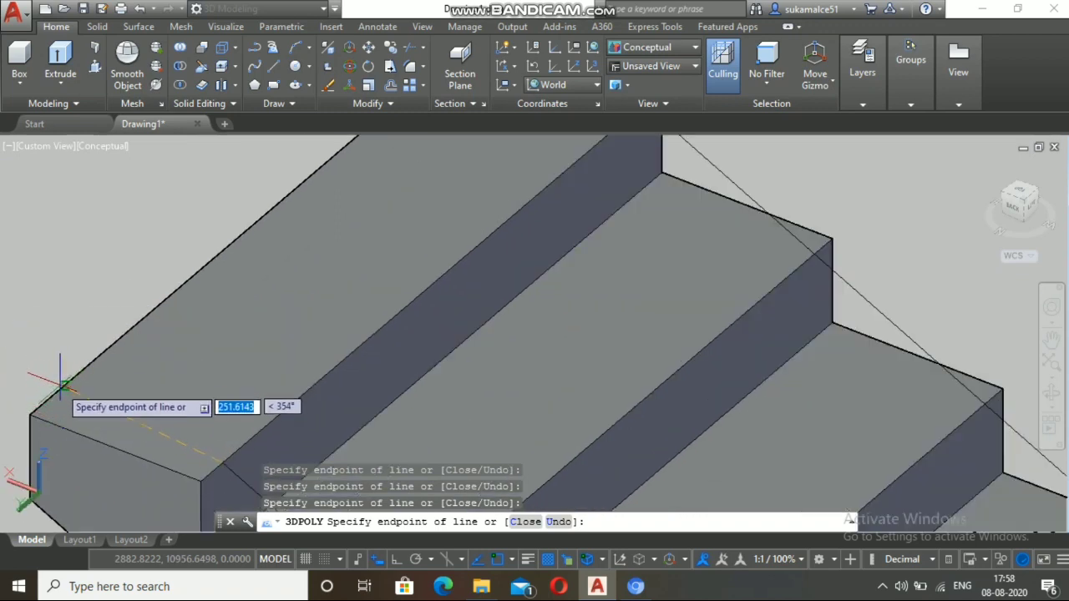
pyautogui.click(50, 397)
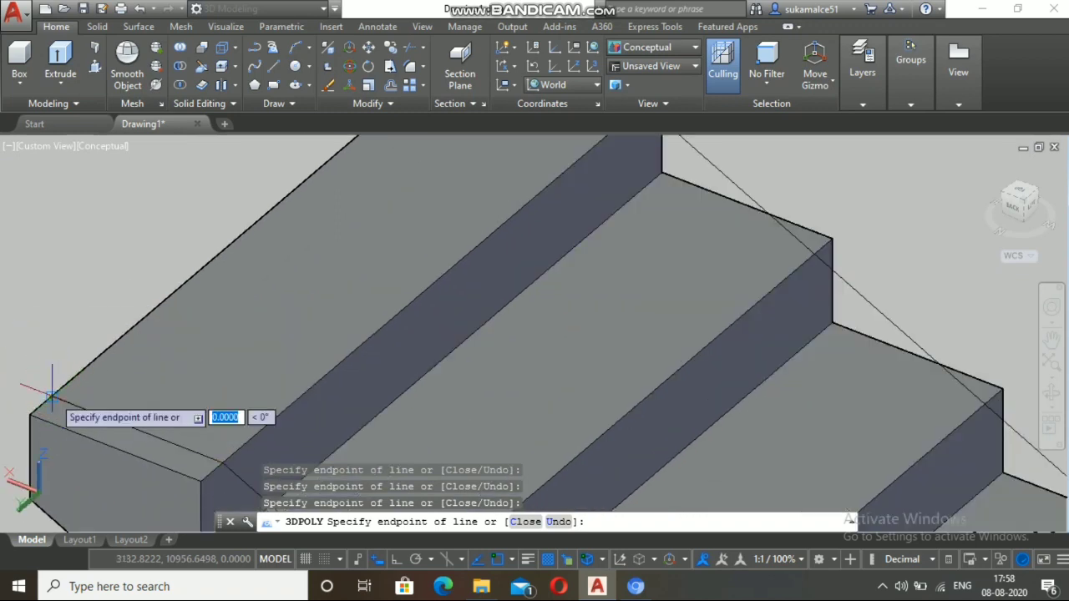
pyautogui.press('Escape')
pyautogui.scroll(-3, 84, 368)
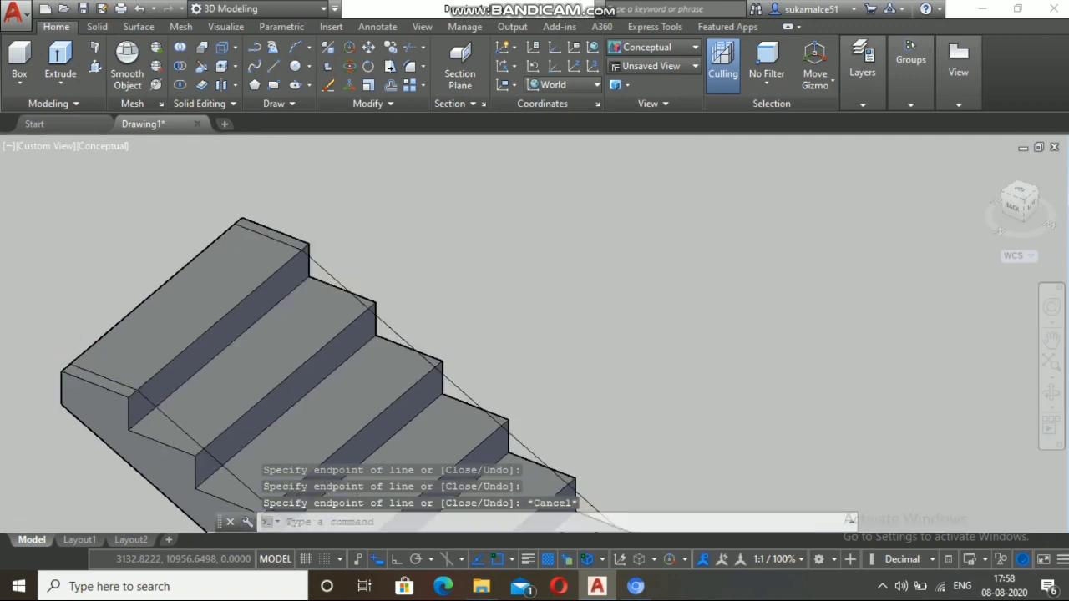
pyautogui.scroll(-5, 69, 312)
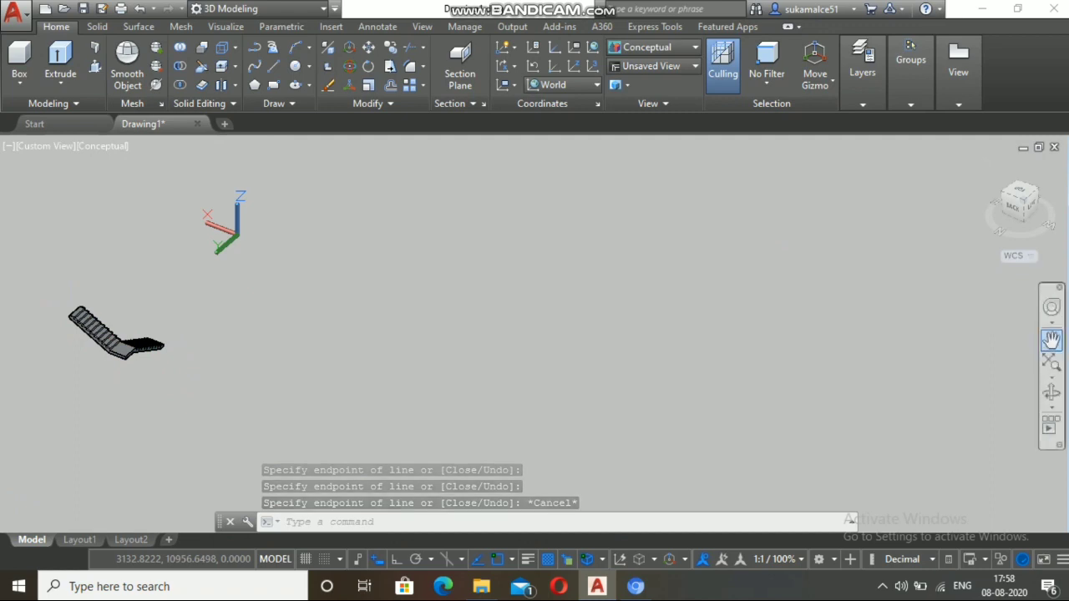
# Step: Orbit the view towards the staircase's left face and look closely at the landing and lower flight
pyautogui.click(1052, 393)
pyautogui.moveTo(468, 334); pyautogui.dragTo(234, 280)
pyautogui.scroll(6, 167, 191)
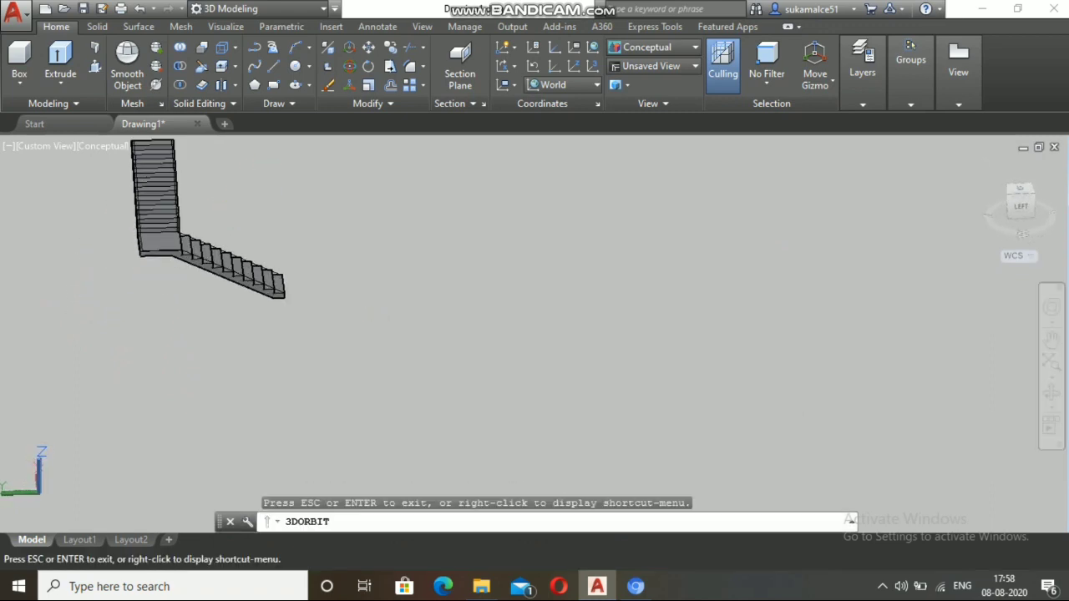
pyautogui.scroll(5, 149, 219)
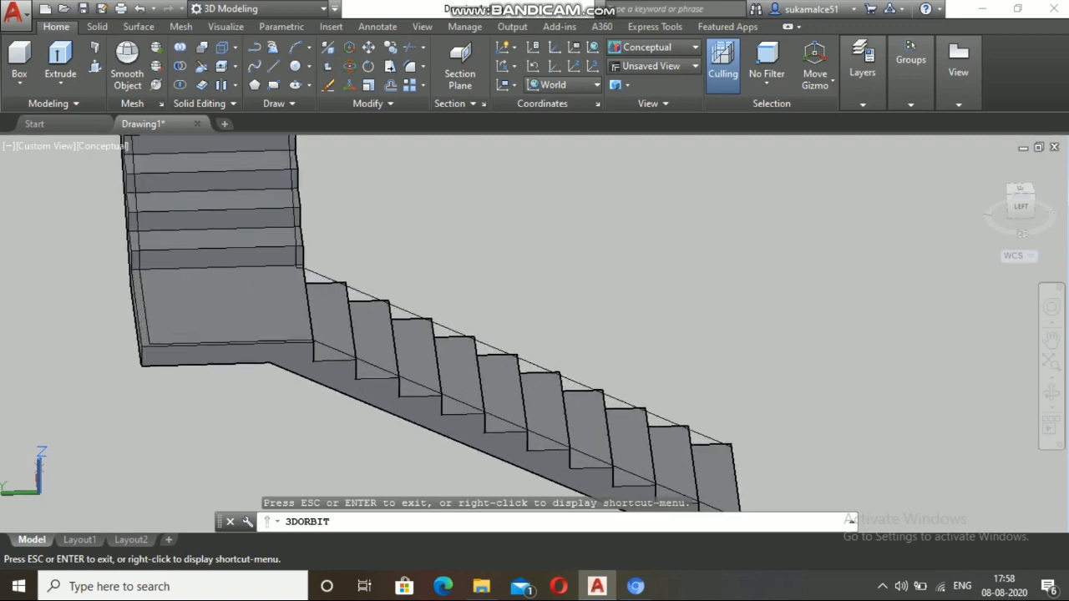
pyautogui.scroll(2, 138, 232)
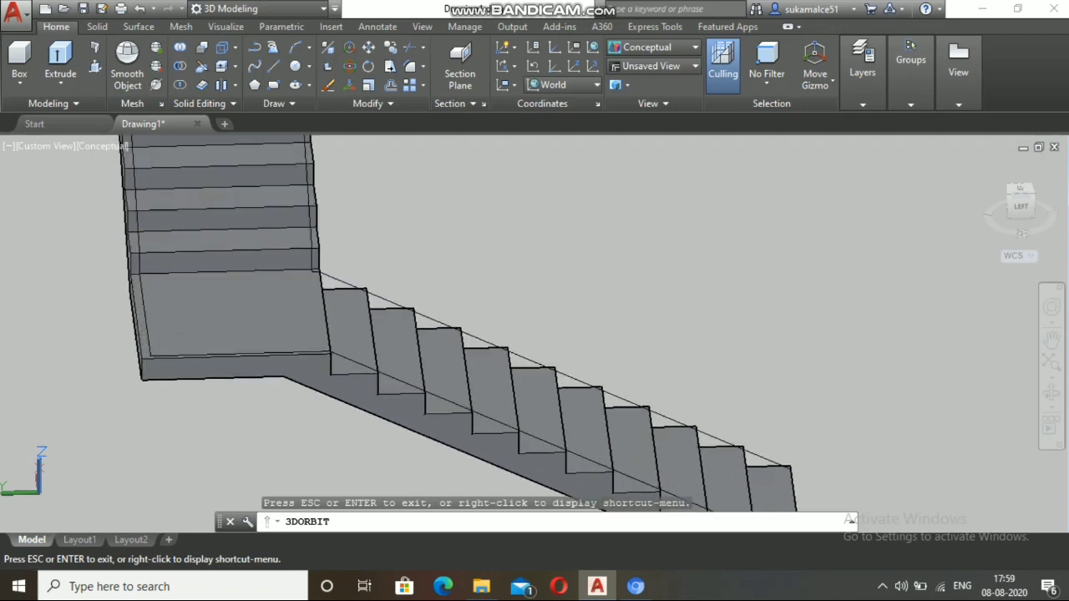
pyautogui.press('Escape')
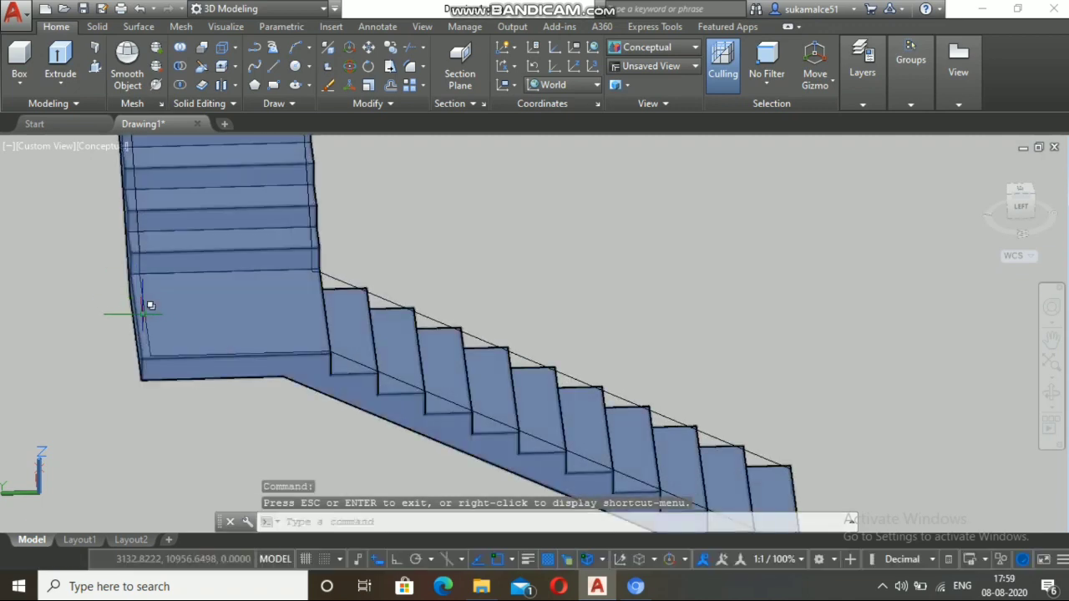
pyautogui.click(147, 315)
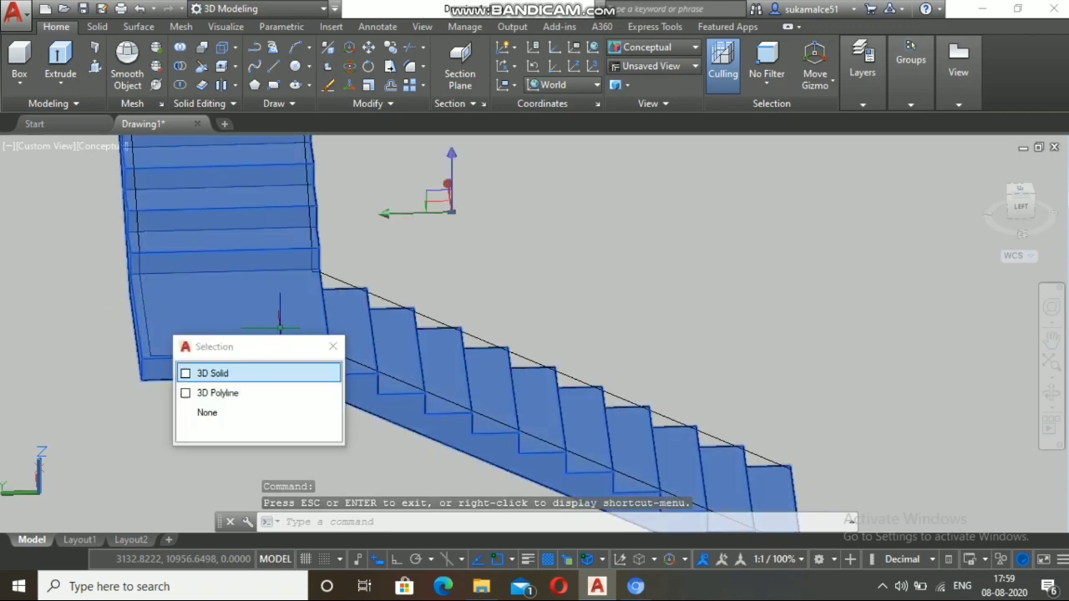
pyautogui.click(238, 391)
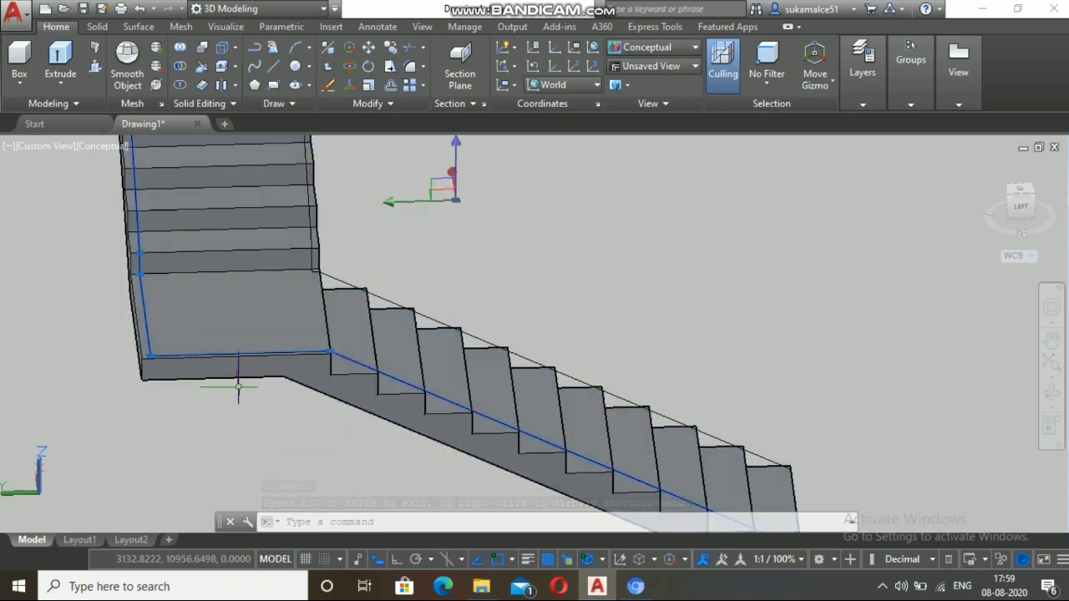
pyautogui.scroll(-6, 238, 387)
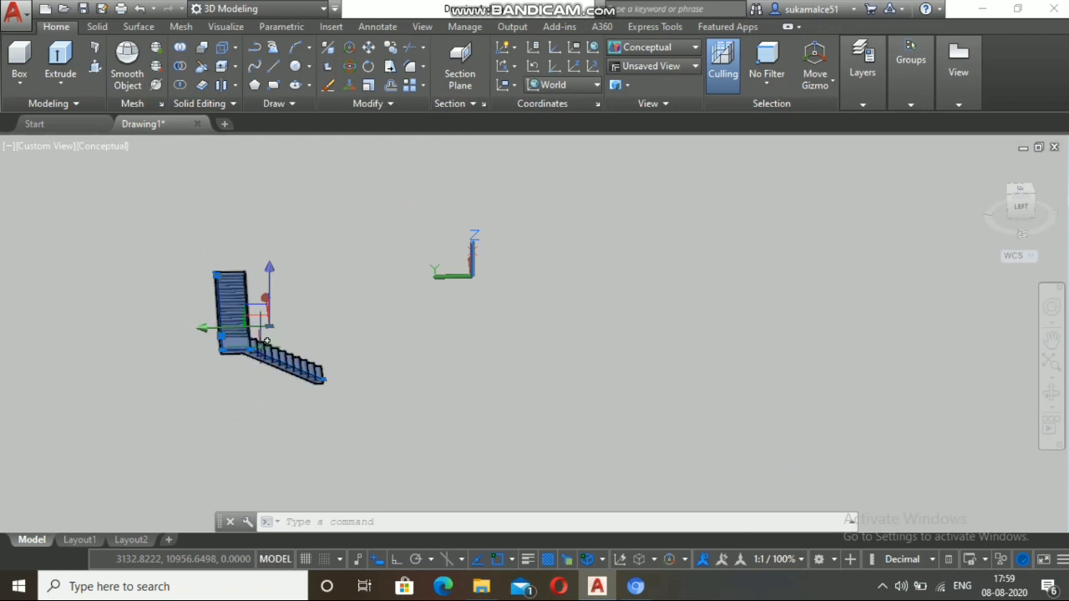
pyautogui.scroll(5, 242, 322)
pyautogui.scroll(3, 237, 318)
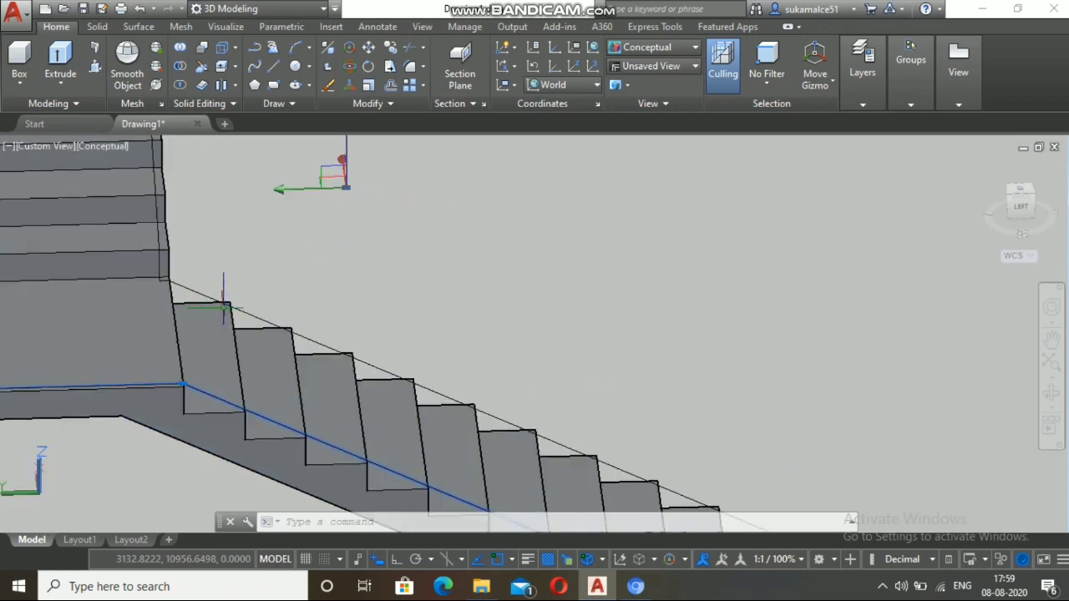
pyautogui.press('Escape')
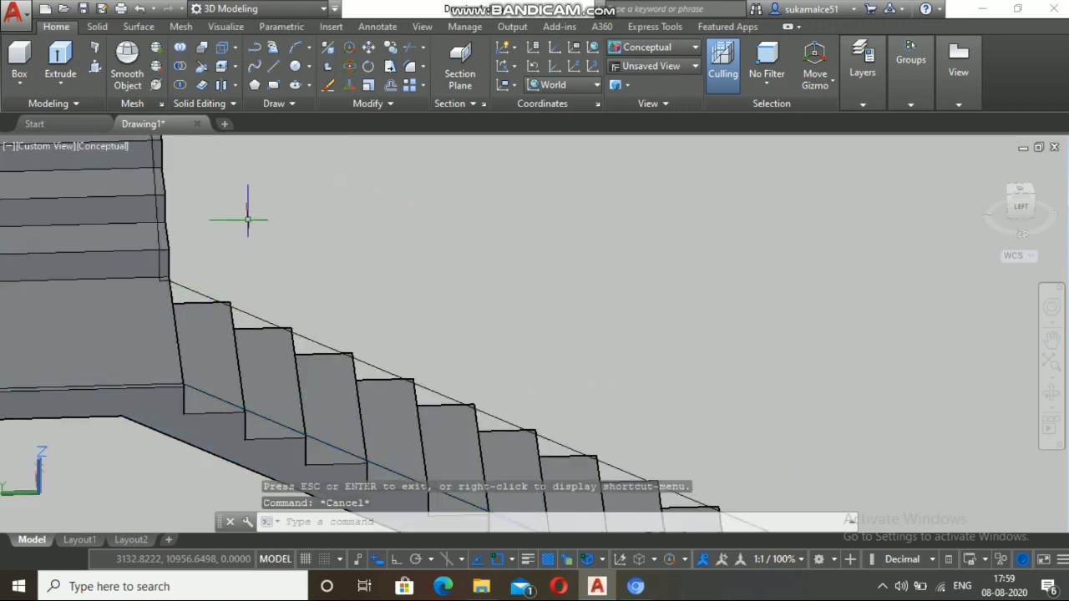
pyautogui.click(271, 322)
pyautogui.press('Escape')
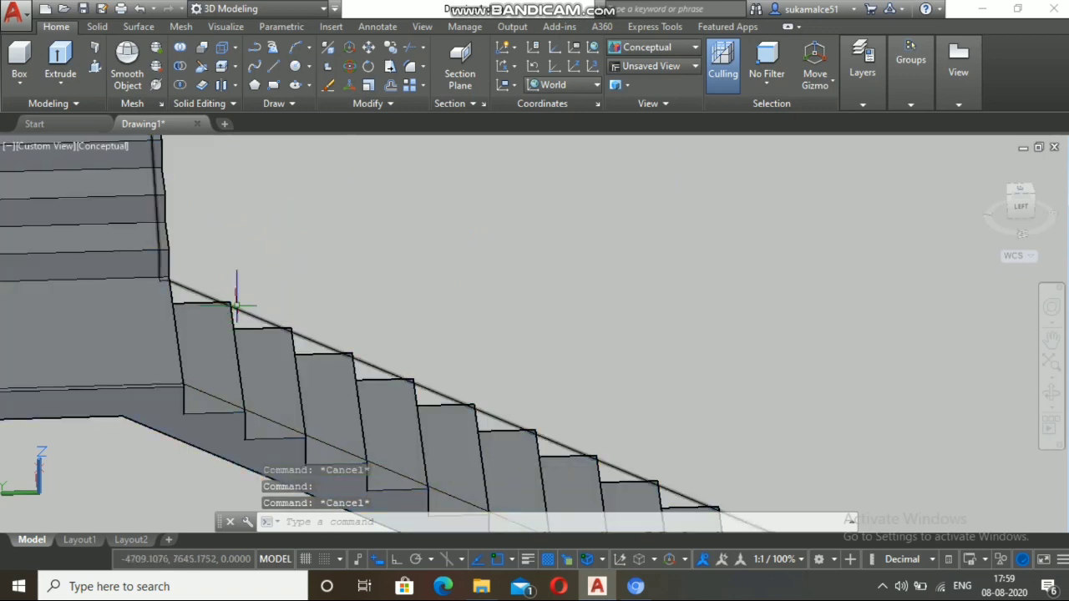
pyautogui.click(250, 314)
pyautogui.click(251, 315)
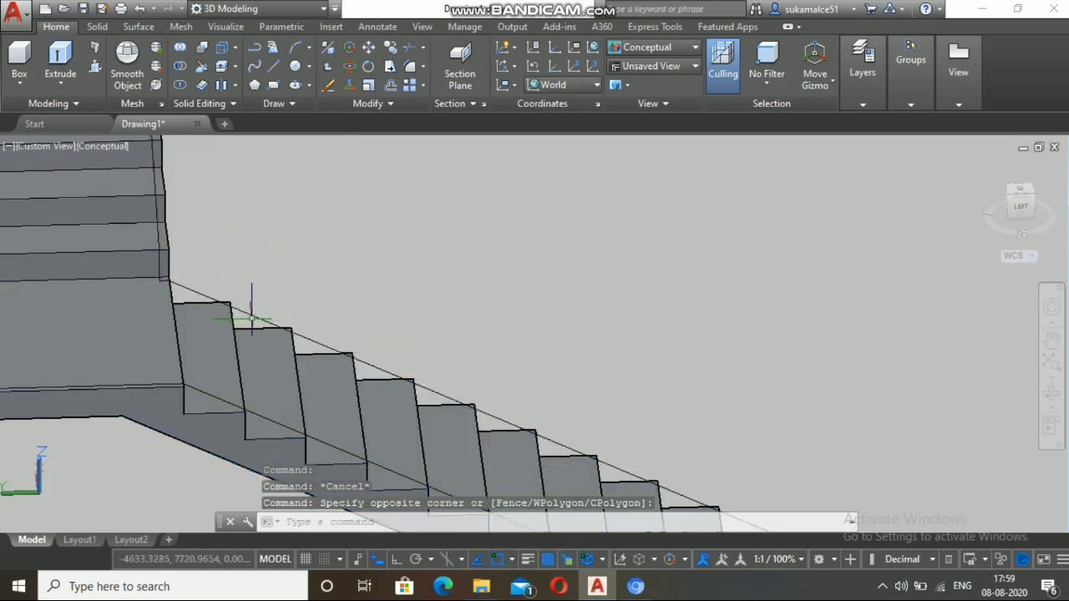
pyautogui.scroll(-5, 251, 314)
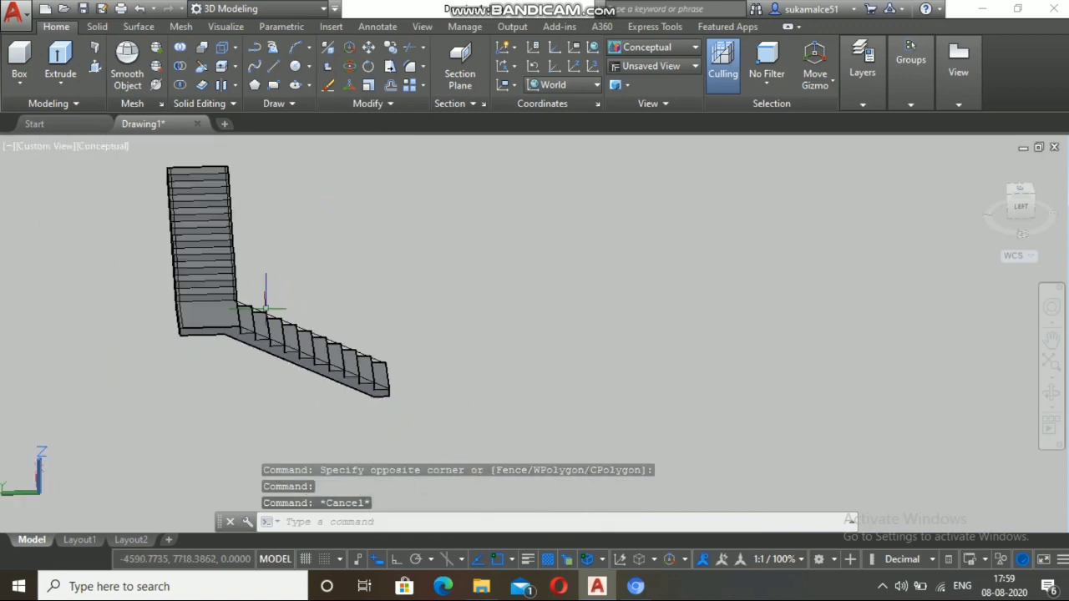
pyautogui.scroll(5, 250, 314)
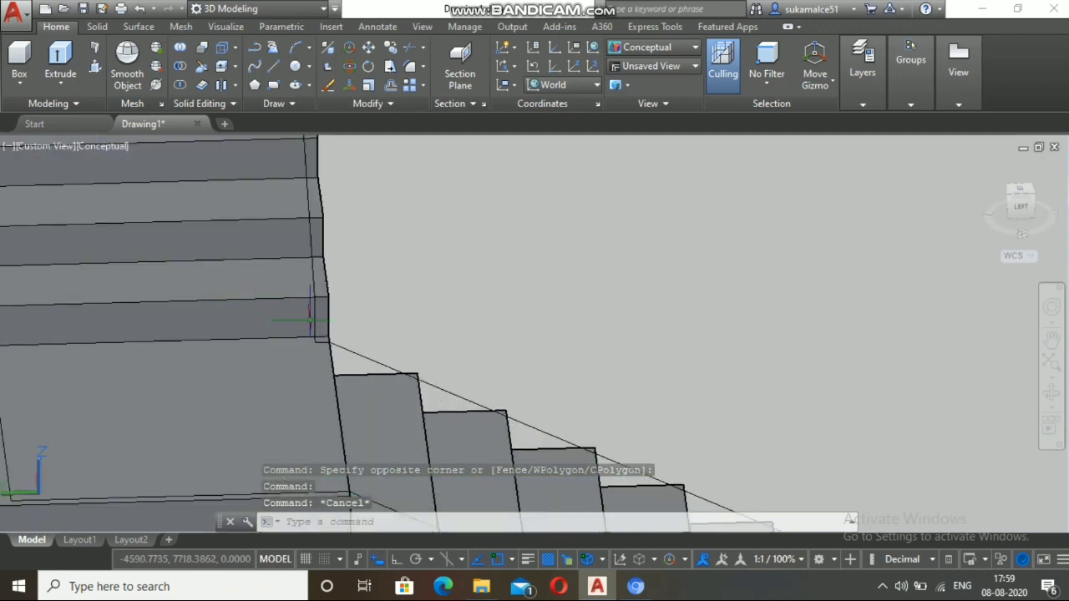
# Step: Copy both 3D polylines and the short polyline at the landing's inner corner 300 units in the horizontal plane, at about 353°
pyautogui.click(355, 352)
pyautogui.click(355, 351)
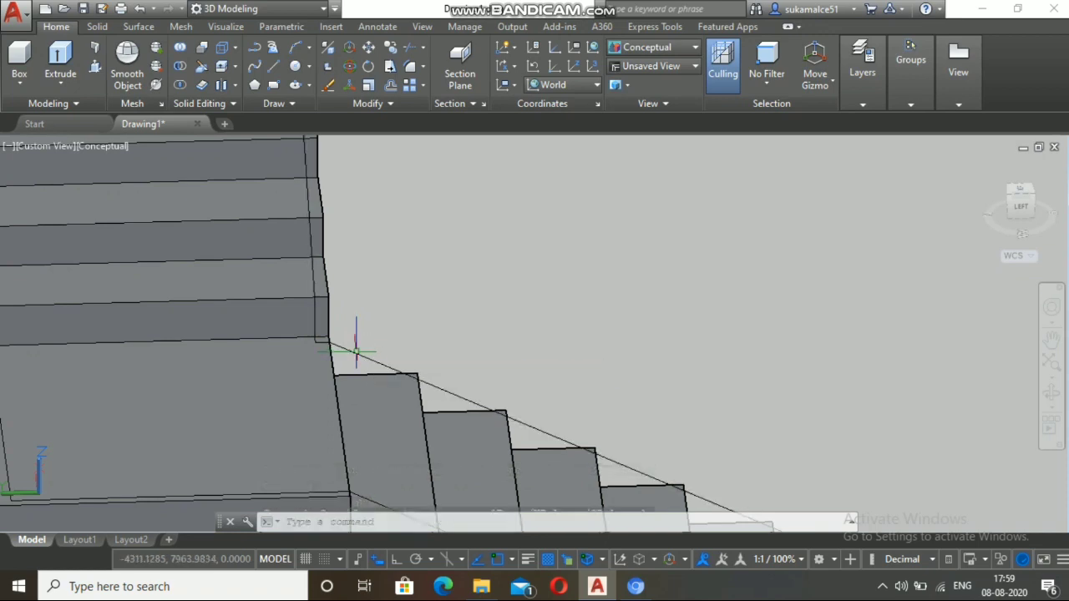
pyautogui.scroll(-5, 444, 262)
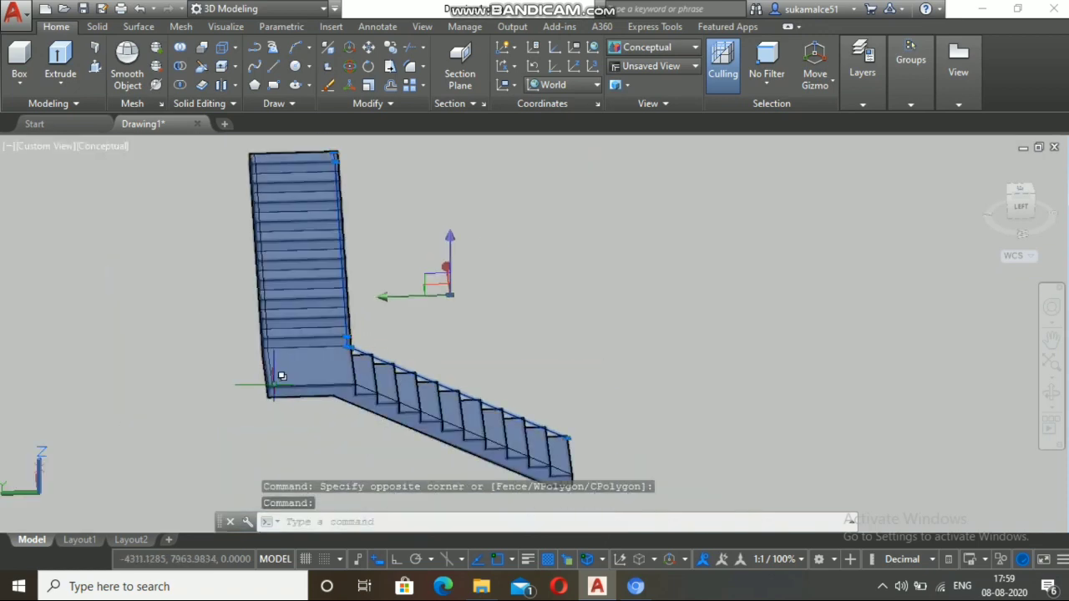
pyautogui.scroll(6, 279, 372)
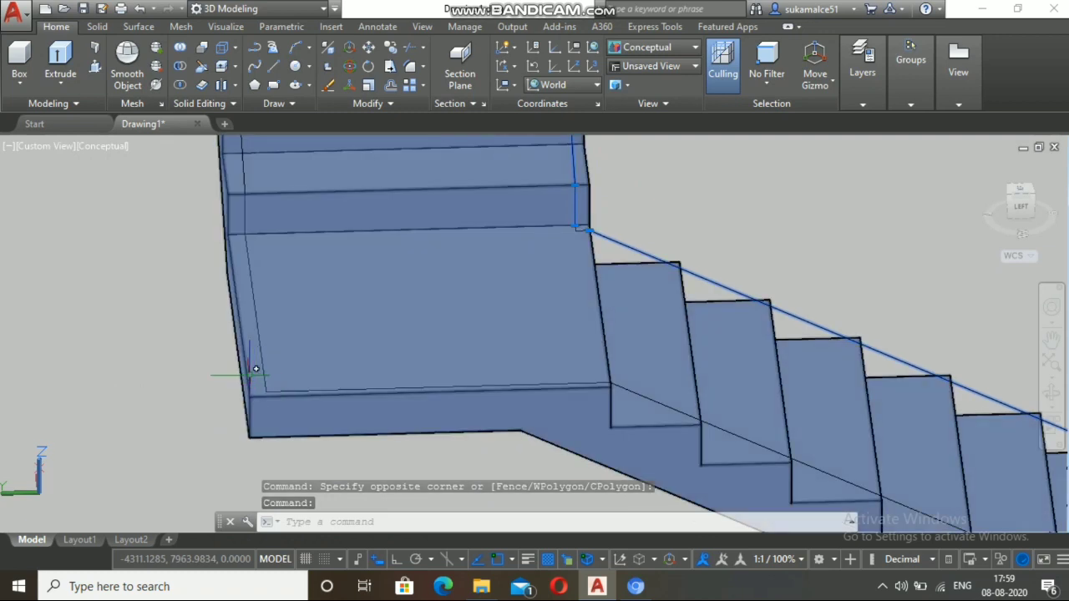
pyautogui.scroll(5, 563, 232)
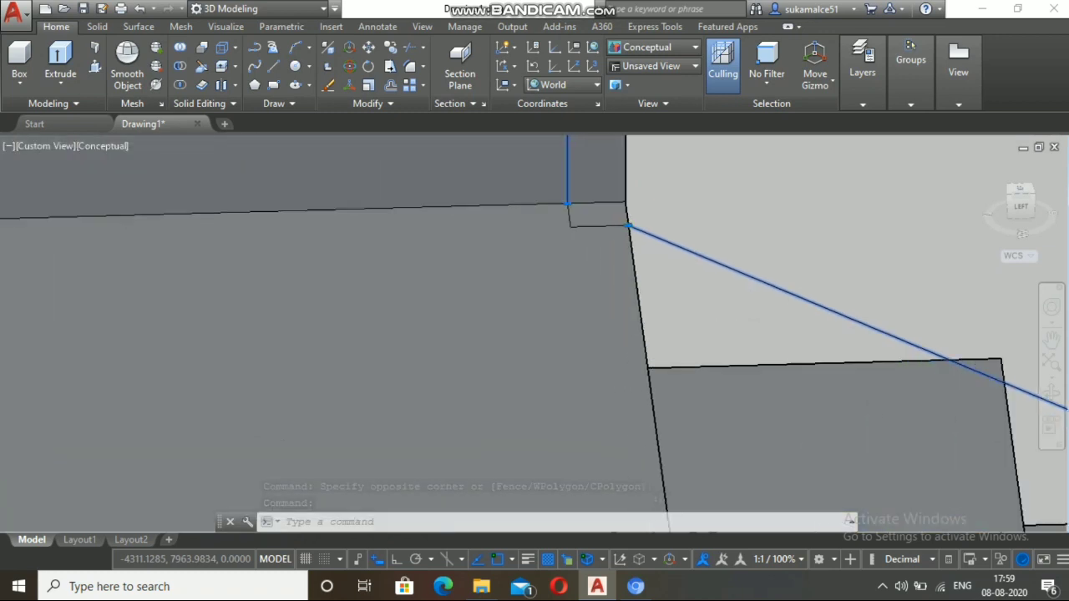
pyautogui.scroll(3, 587, 206)
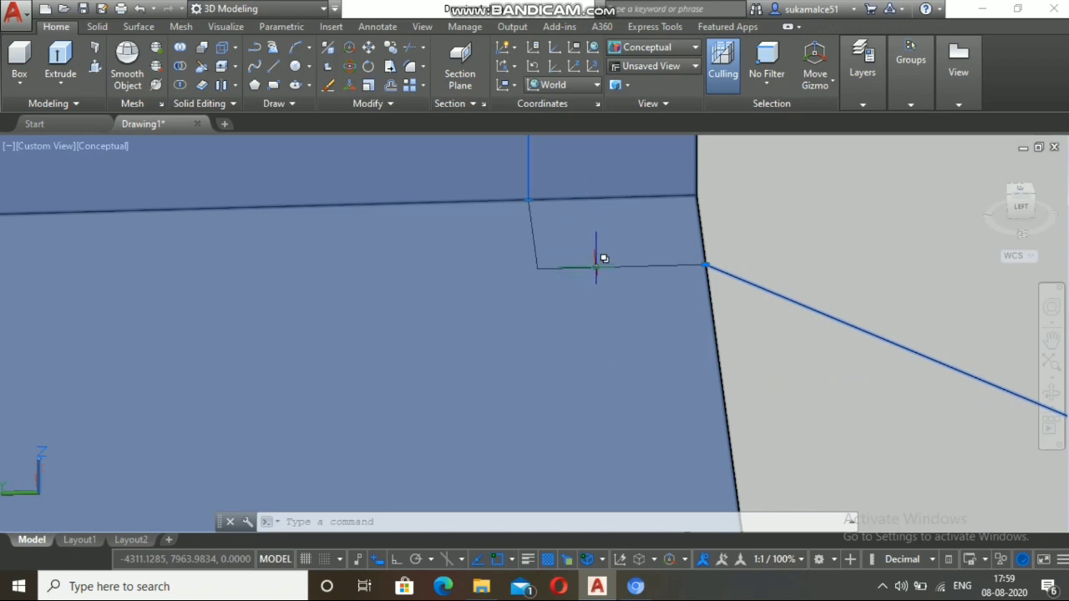
pyautogui.click(596, 267)
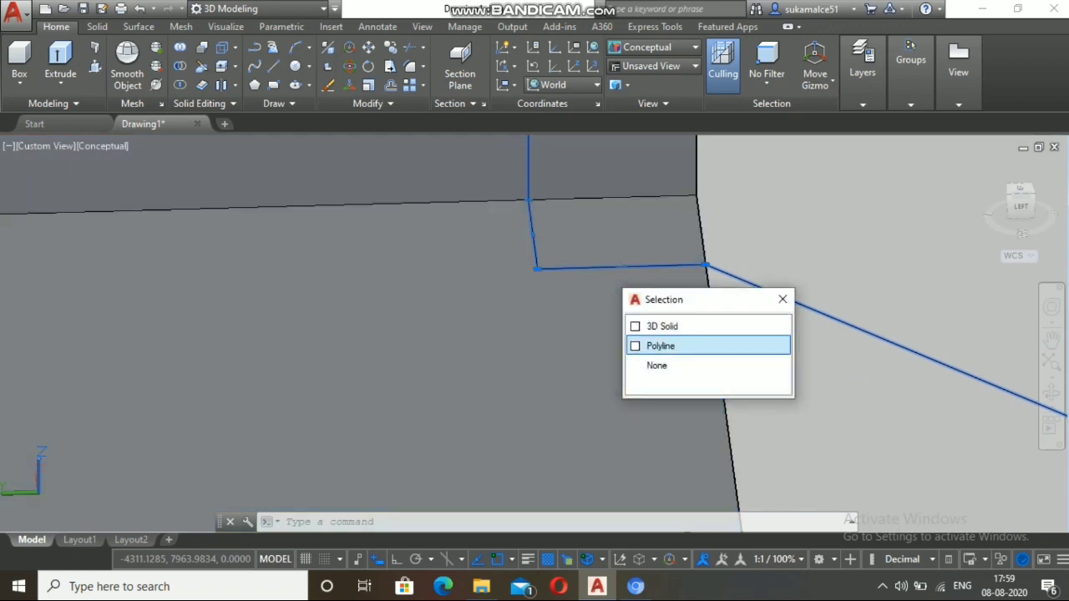
pyautogui.click(663, 344)
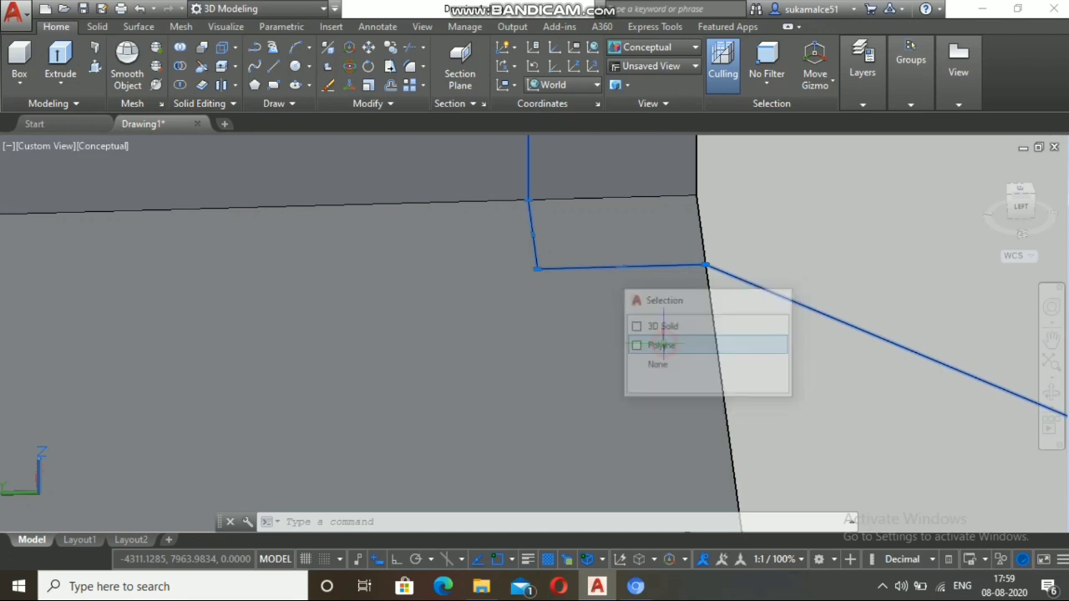
pyautogui.scroll(3, 664, 326)
pyautogui.scroll(-2, 663, 316)
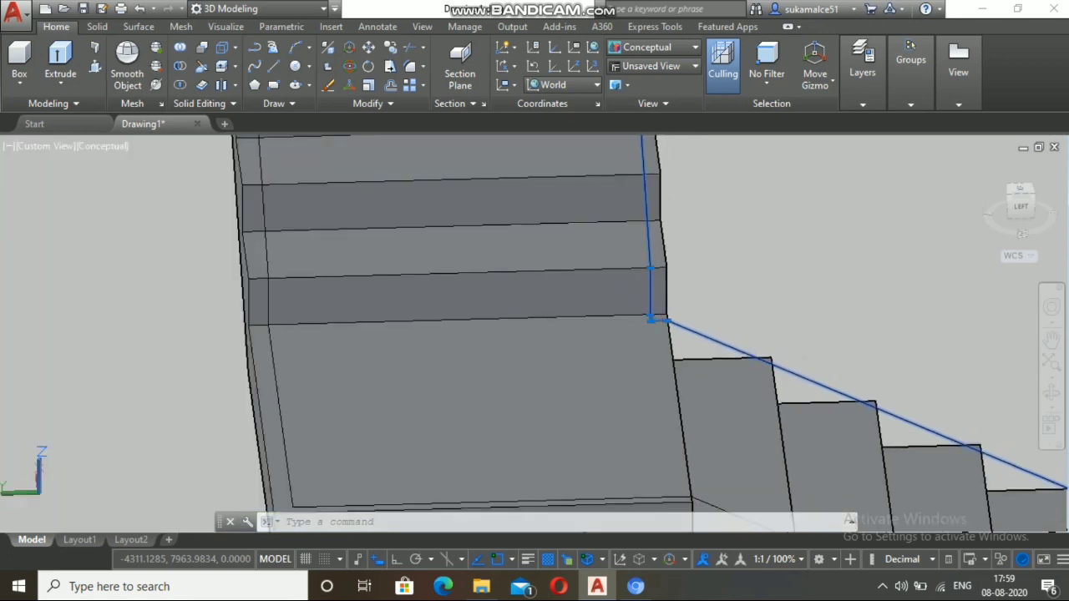
pyautogui.click(280, 408)
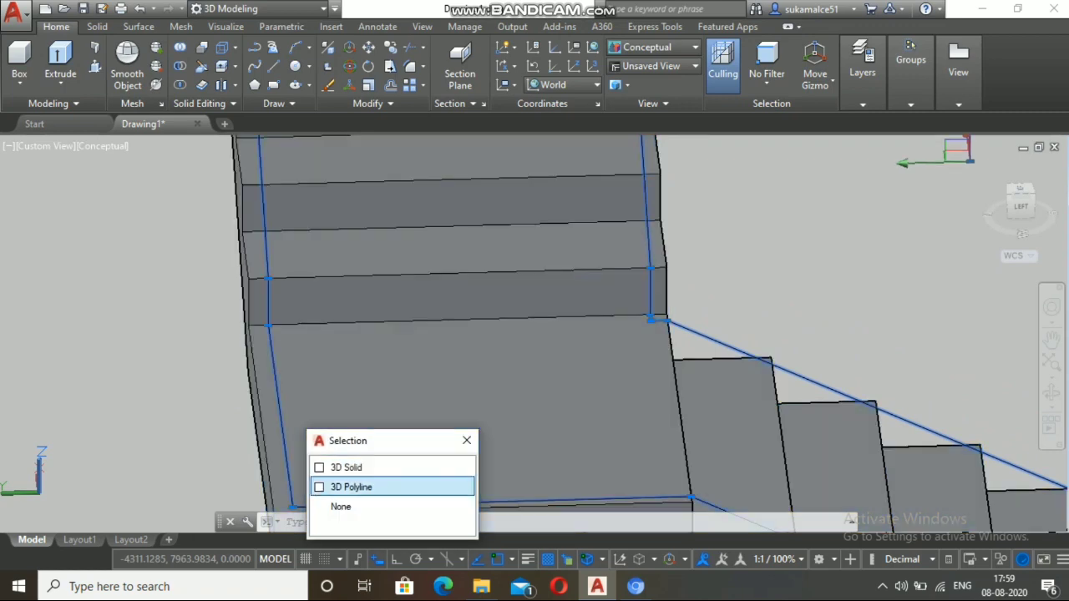
pyautogui.click(362, 487)
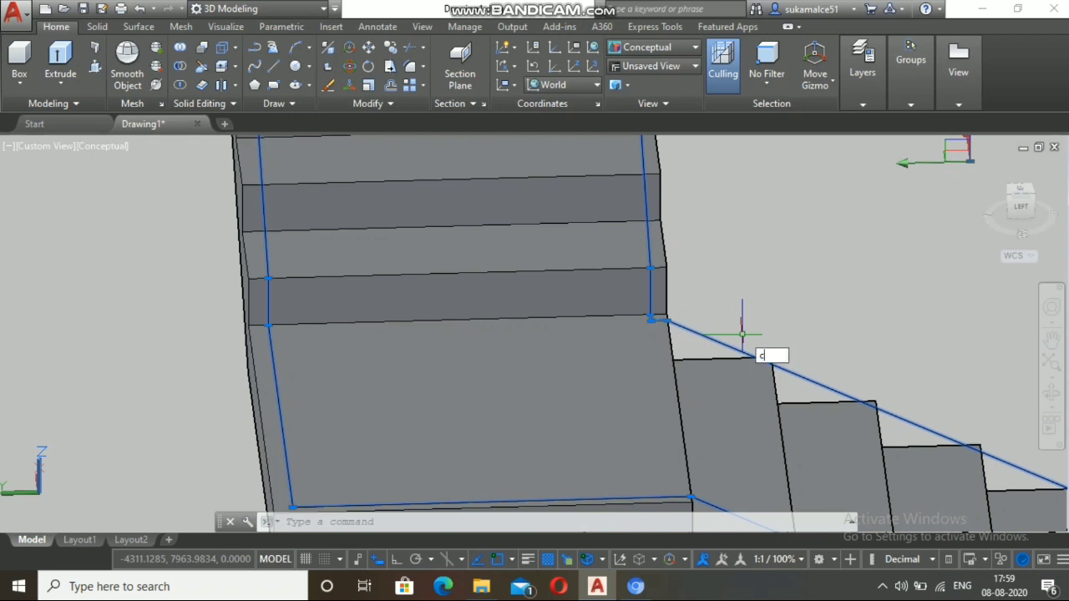
pyautogui.press('Return')
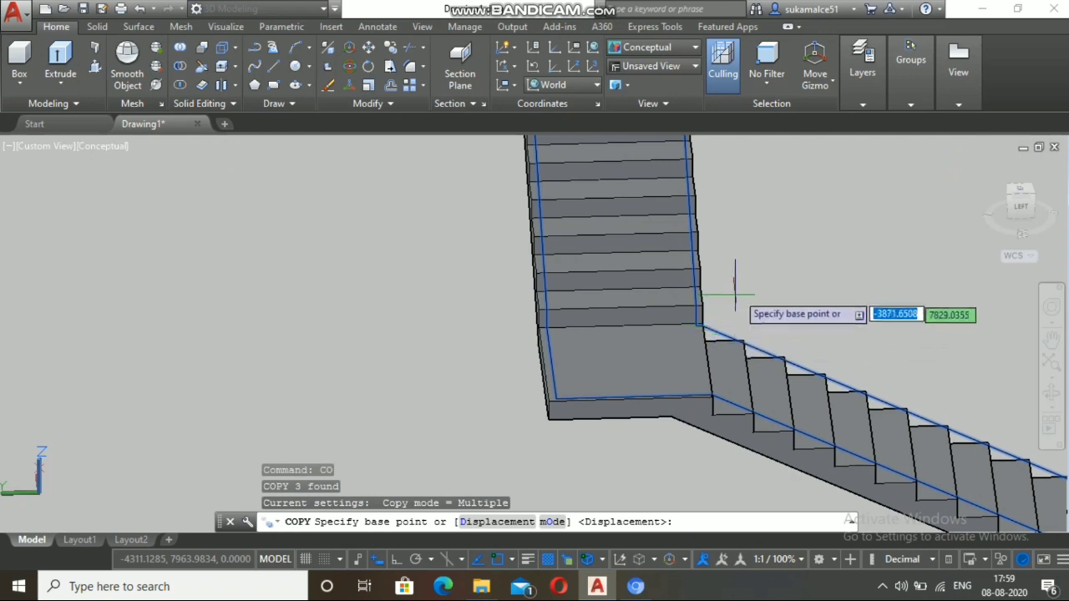
pyautogui.click(744, 269)
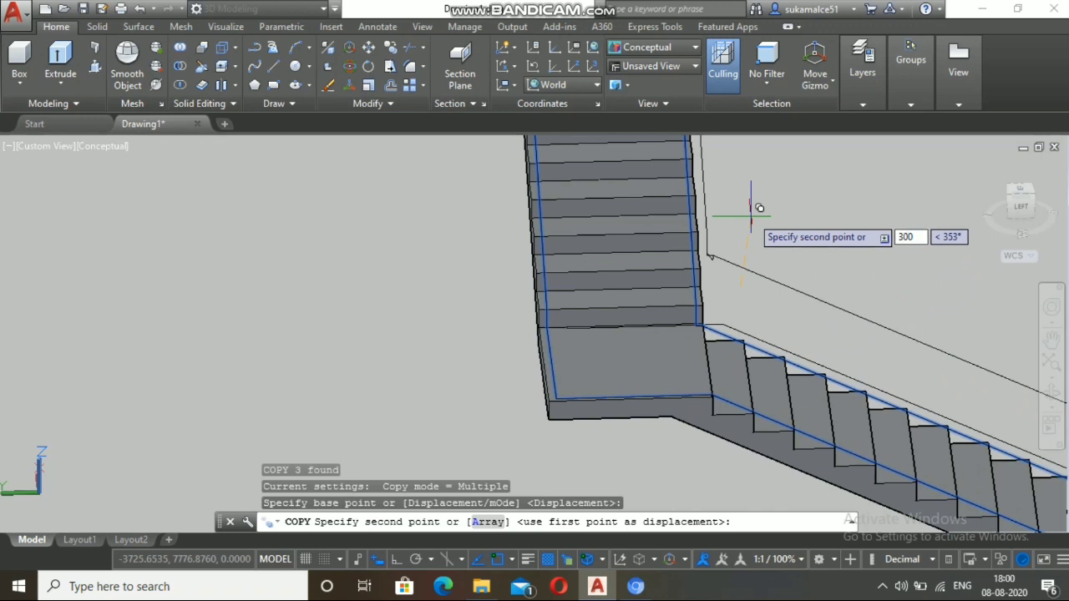
pyautogui.press('Return')
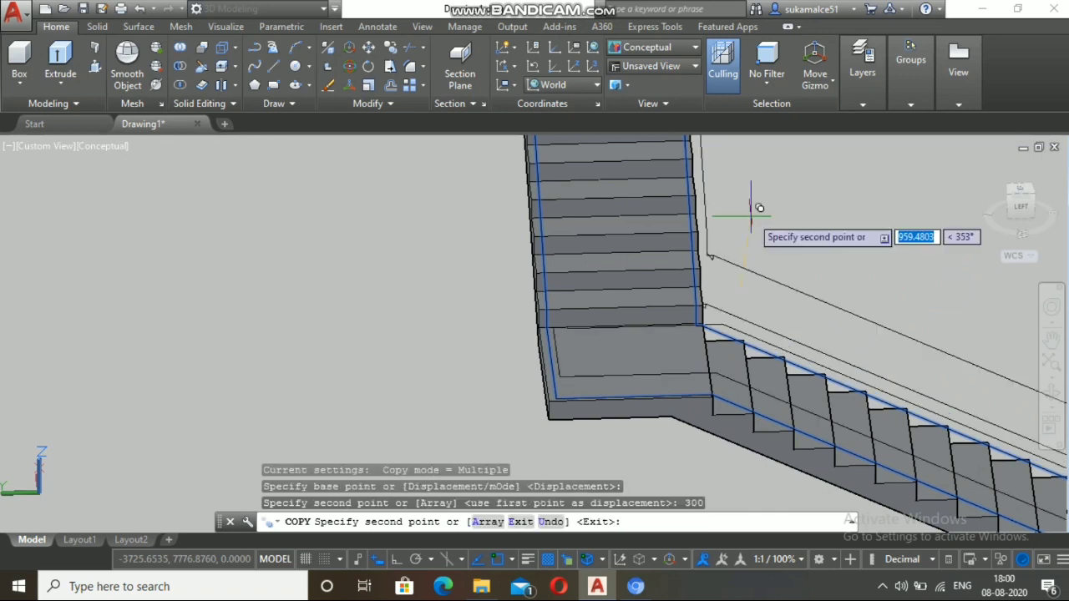
# Step: Restrict movement with Ortho and place a second copy of the paths about 690 units straight up along Z, ending the Copy command
pyautogui.scroll(-3, 763, 192)
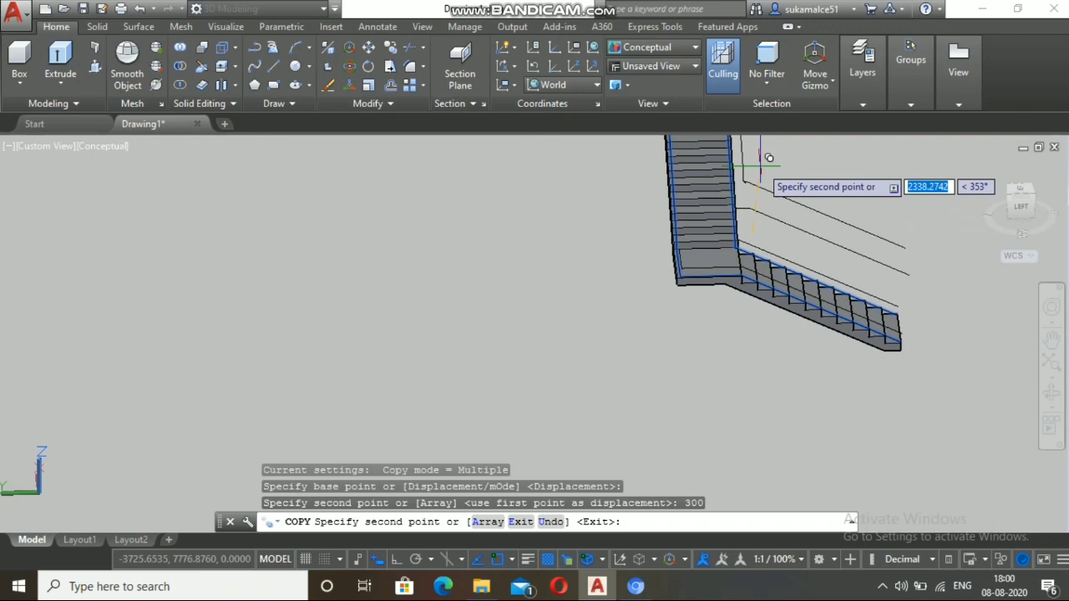
pyautogui.scroll(5, 756, 171)
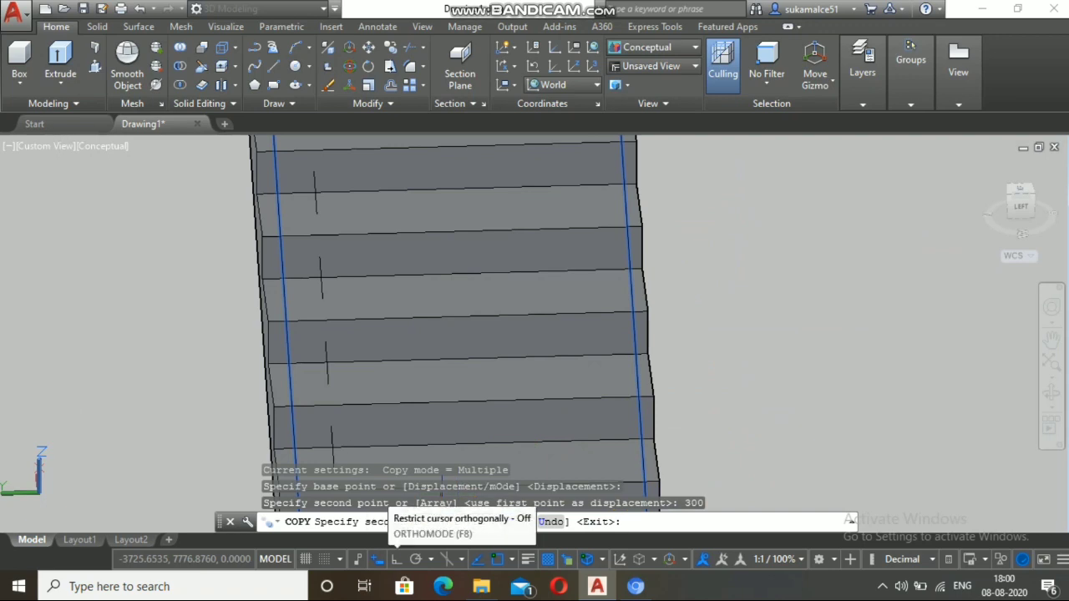
pyautogui.click(396, 558)
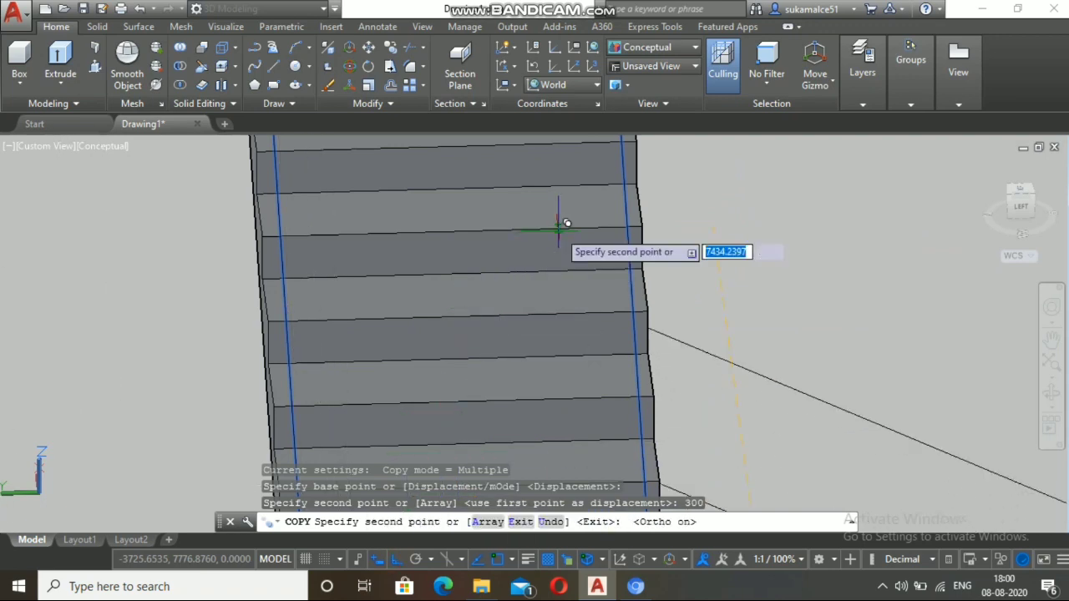
pyautogui.scroll(-4, 563, 227)
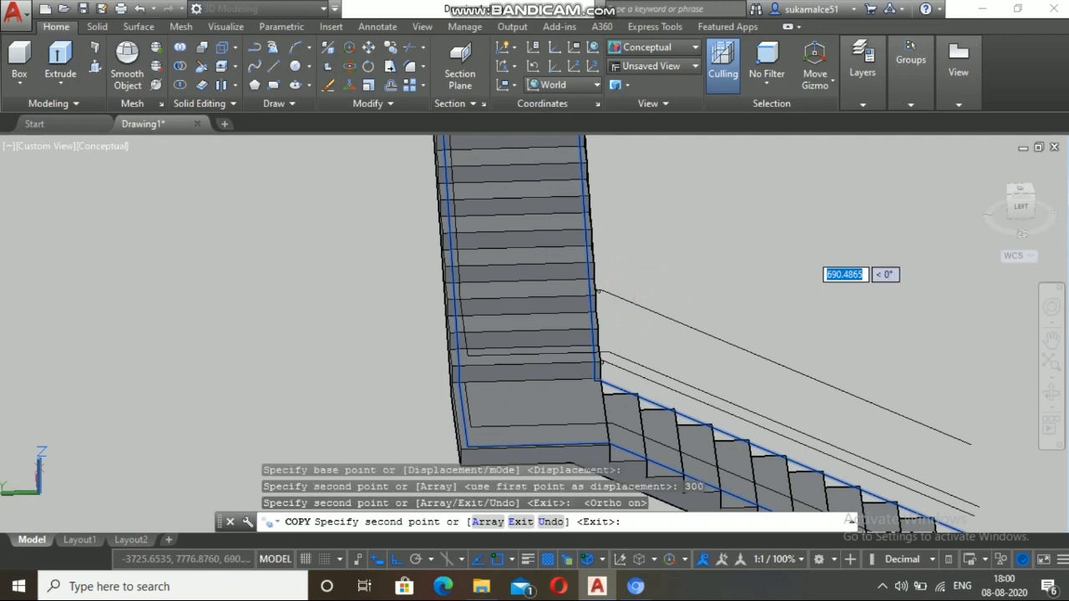
pyautogui.click(688, 242)
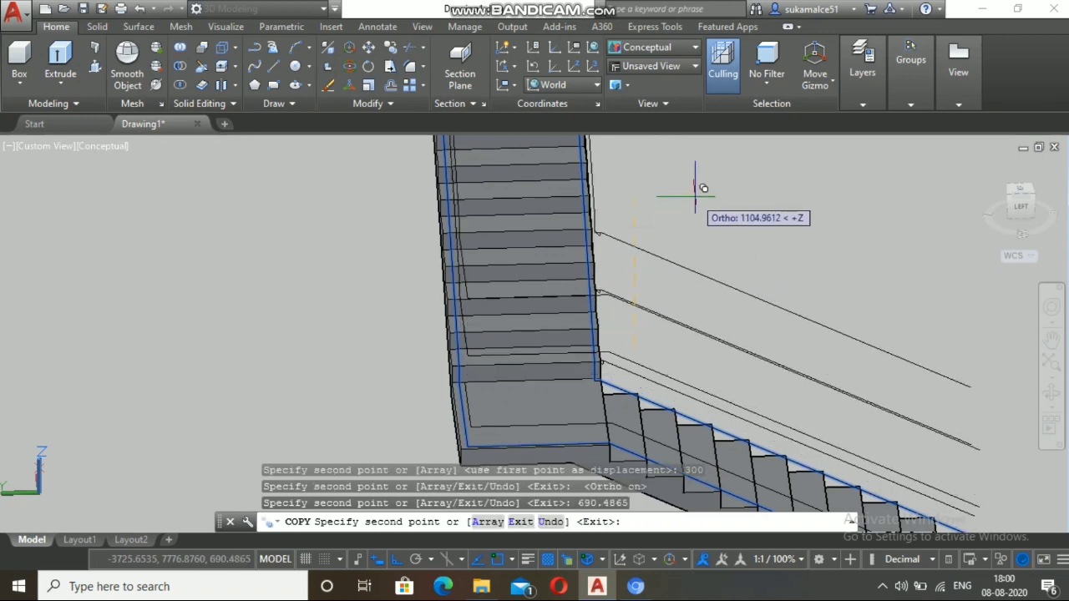
pyautogui.press('Escape')
# Step: Orbit around the staircase and examine the copied railing paths from the back and front, down to their ends above the top step
pyautogui.scroll(-3, 694, 191)
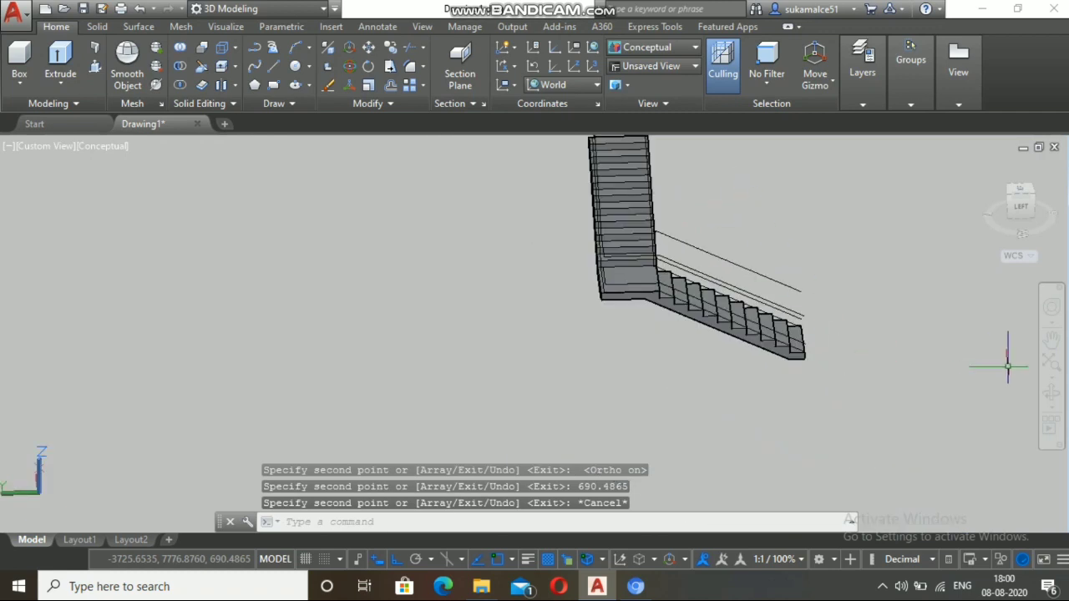
pyautogui.click(1051, 392)
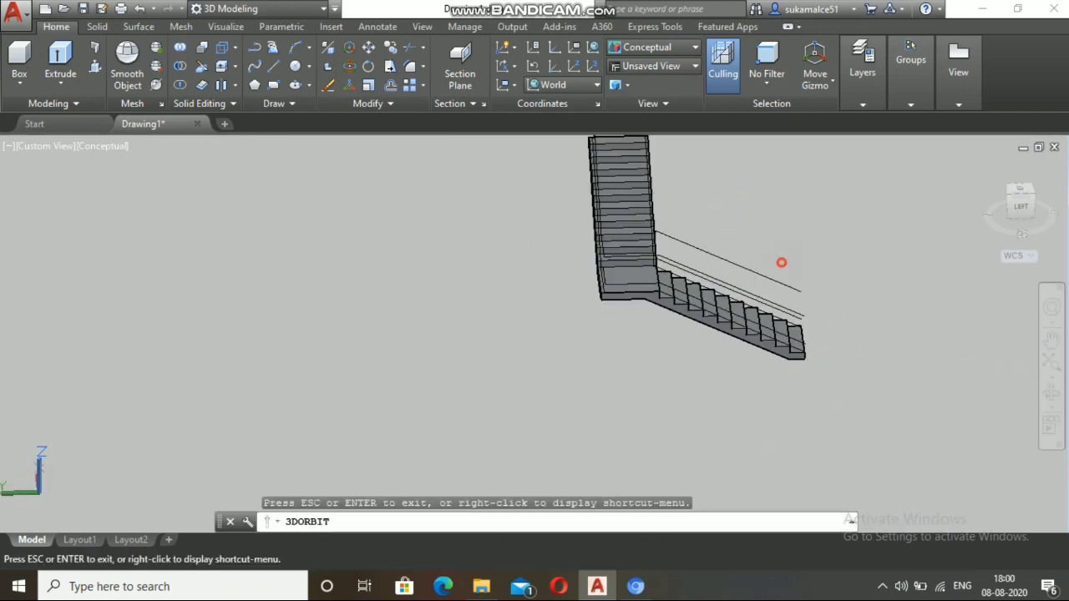
pyautogui.moveTo(781, 262); pyautogui.dragTo(780, 263)
pyautogui.scroll(7, 694, 192)
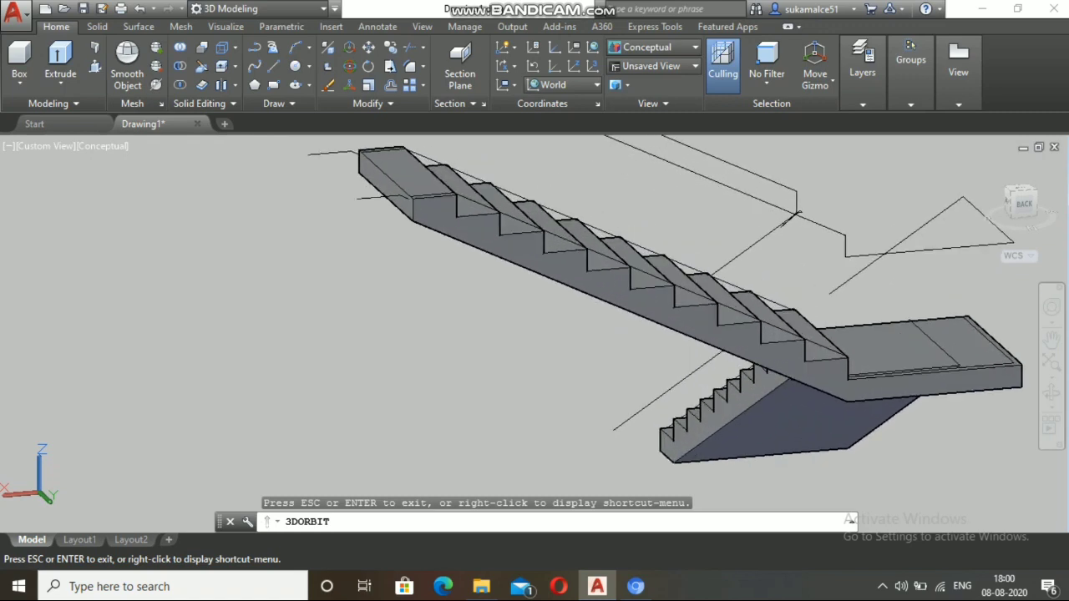
pyautogui.scroll(2, 687, 216)
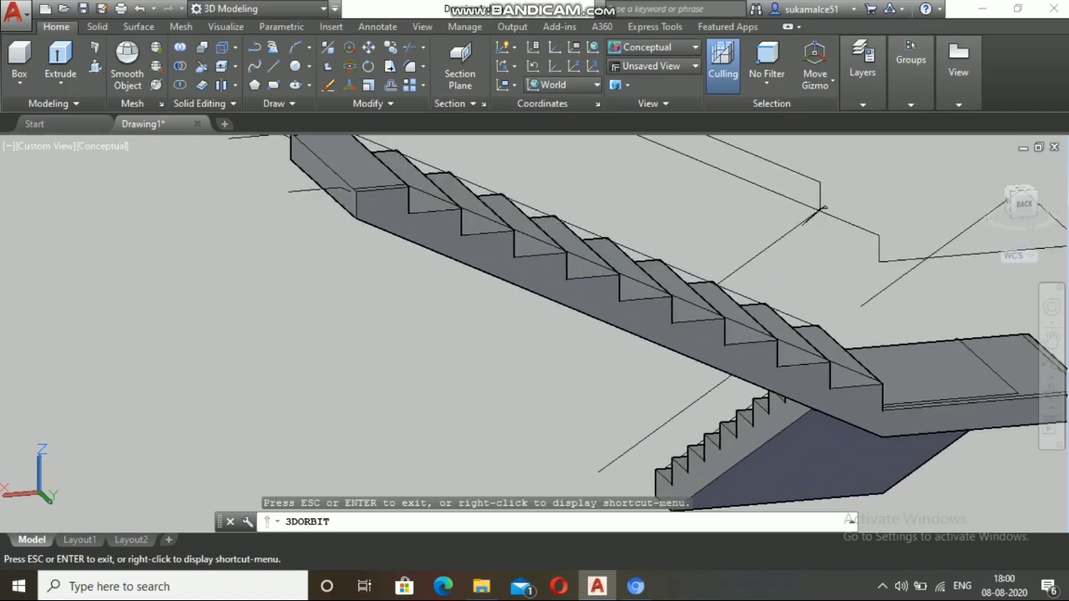
pyautogui.scroll(-6, 665, 238)
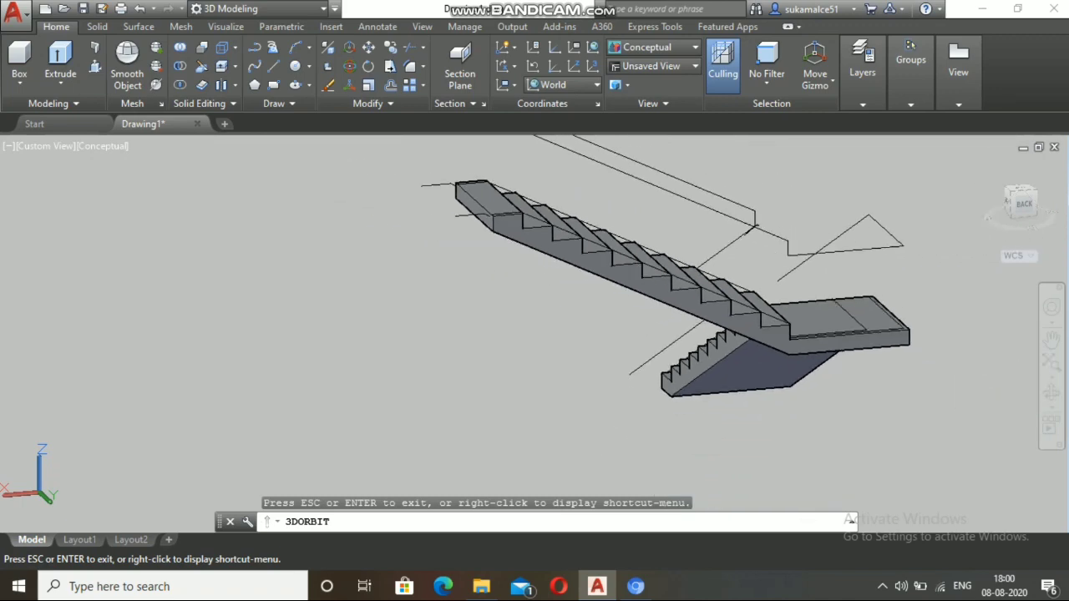
pyautogui.moveTo(786, 451); pyautogui.dragTo(785, 447)
pyautogui.moveTo(776, 410); pyautogui.dragTo(776, 414)
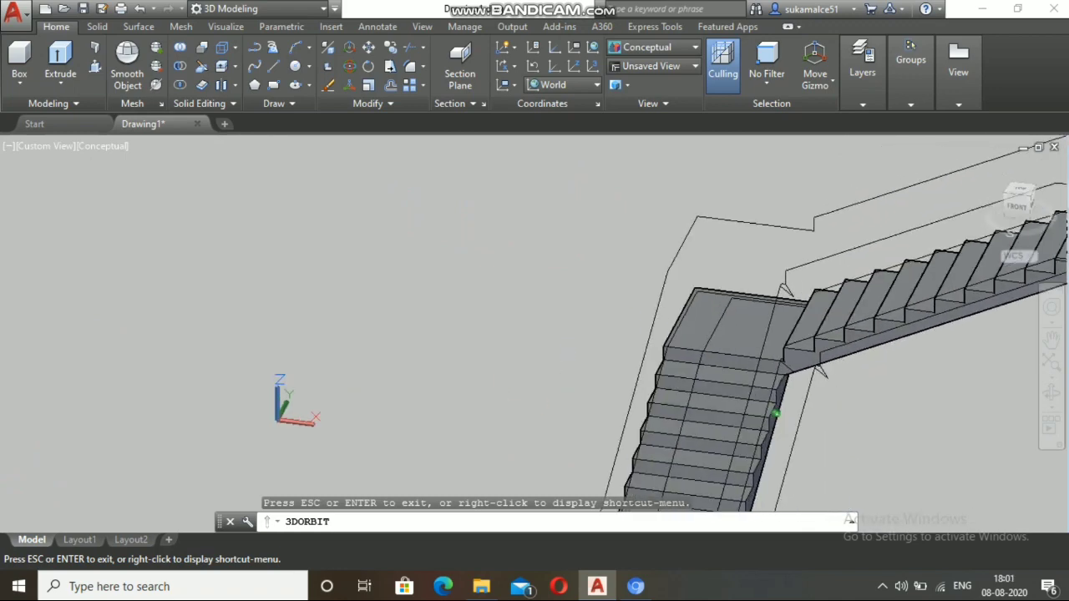
pyautogui.press('Escape')
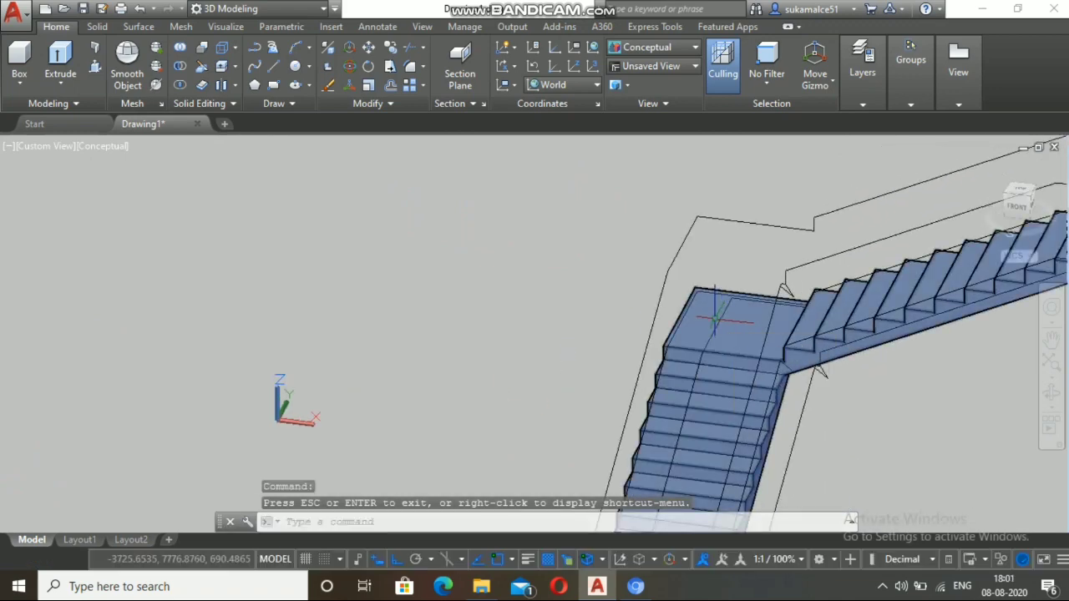
pyautogui.scroll(-3, 708, 309)
pyautogui.scroll(2, 717, 309)
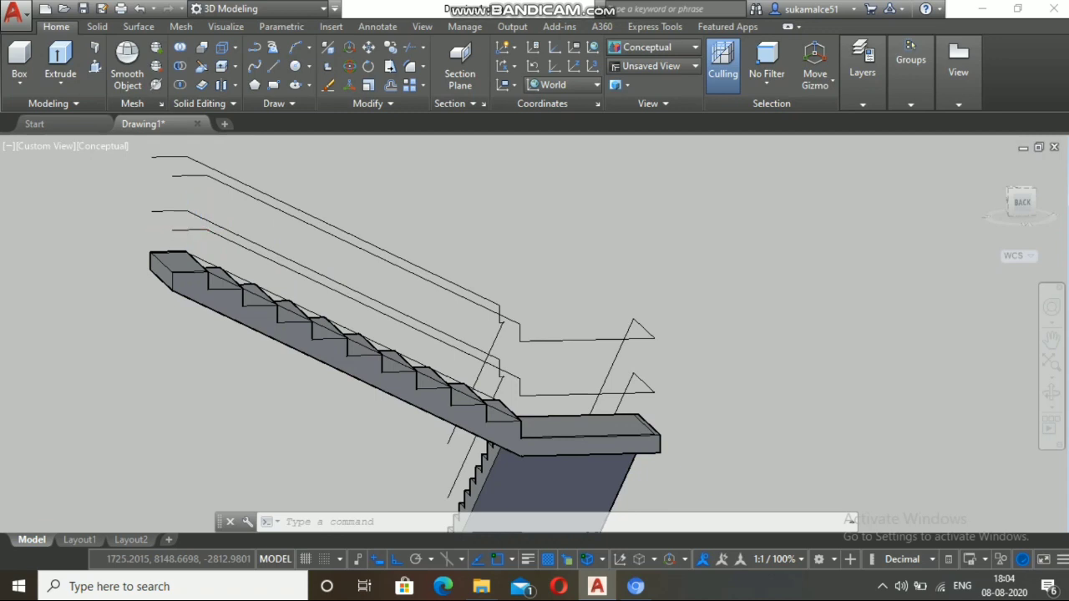
pyautogui.scroll(5, 187, 227)
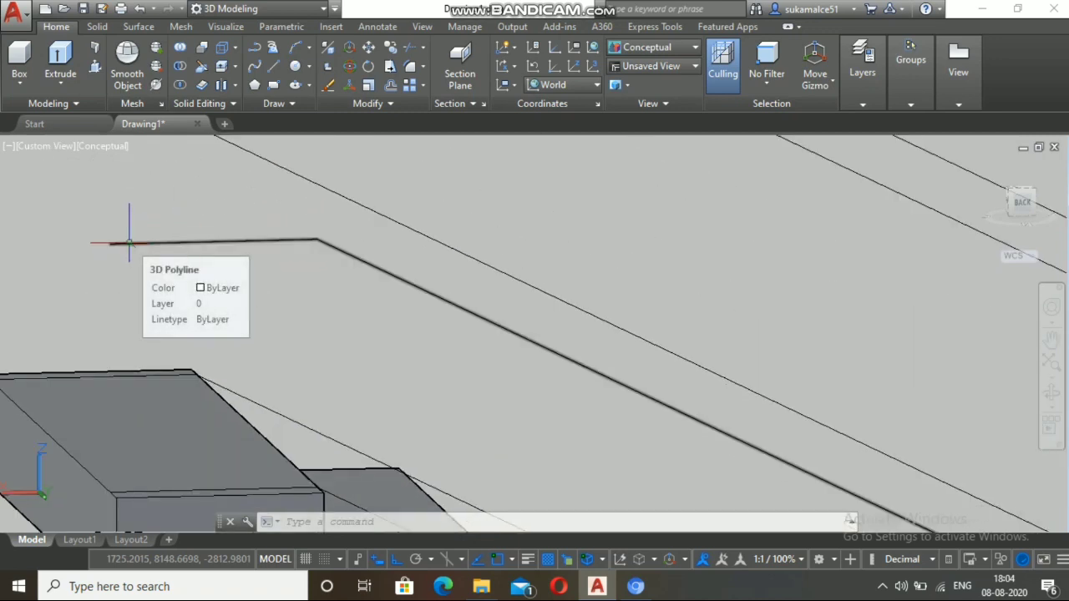
pyautogui.scroll(-4, 129, 242)
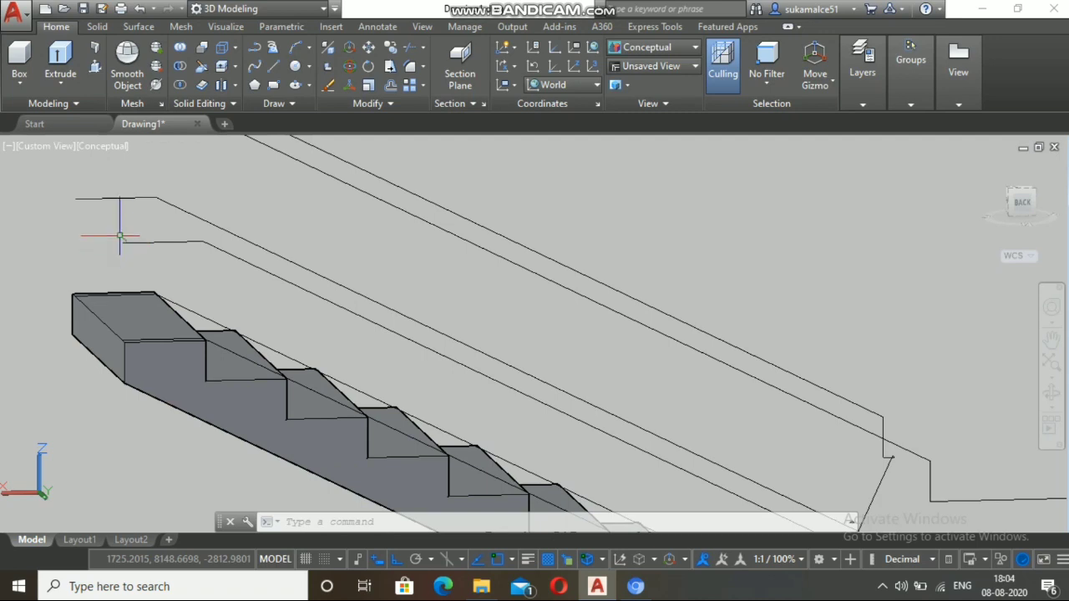
pyautogui.scroll(-3, 119, 236)
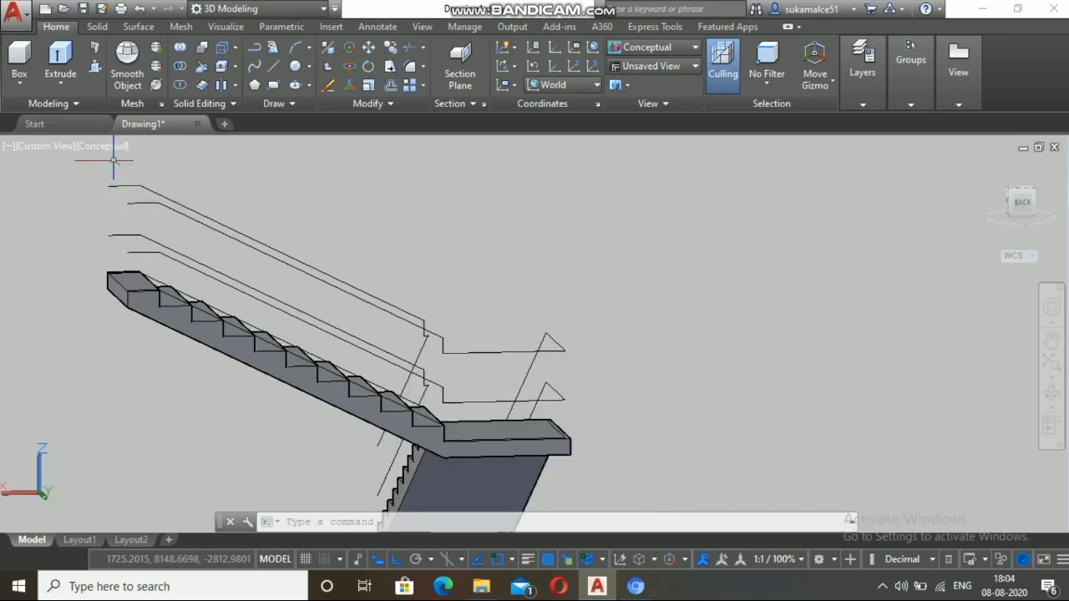
# Step: Draw a two-segment vertical line at the top step's near side, from the upper railing path's end through the lower path's end to the step
pyautogui.click(273, 66)
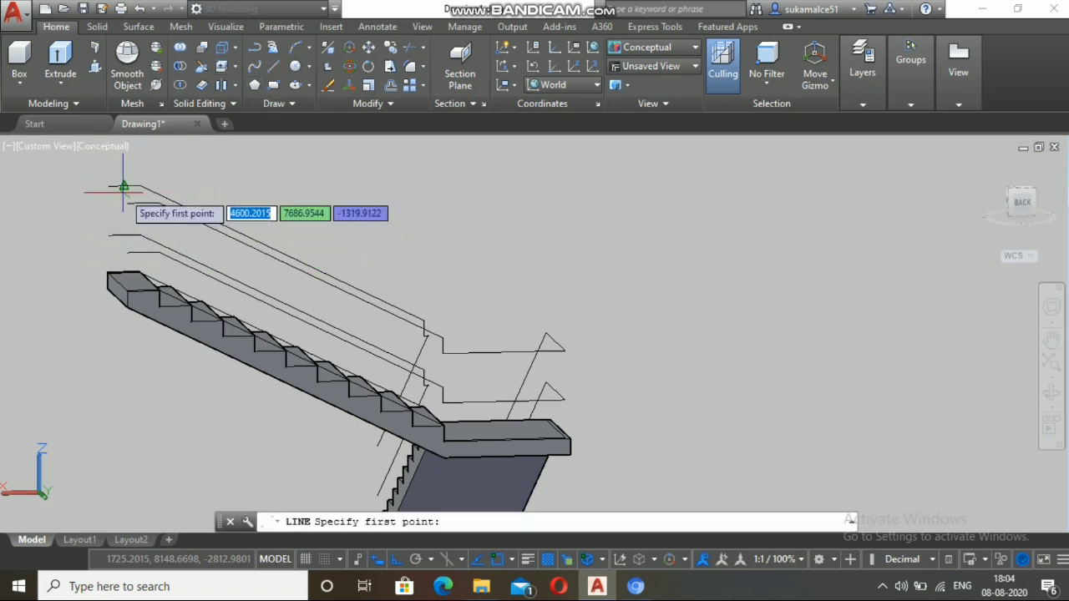
pyautogui.scroll(3, 144, 243)
pyautogui.scroll(-4, 138, 251)
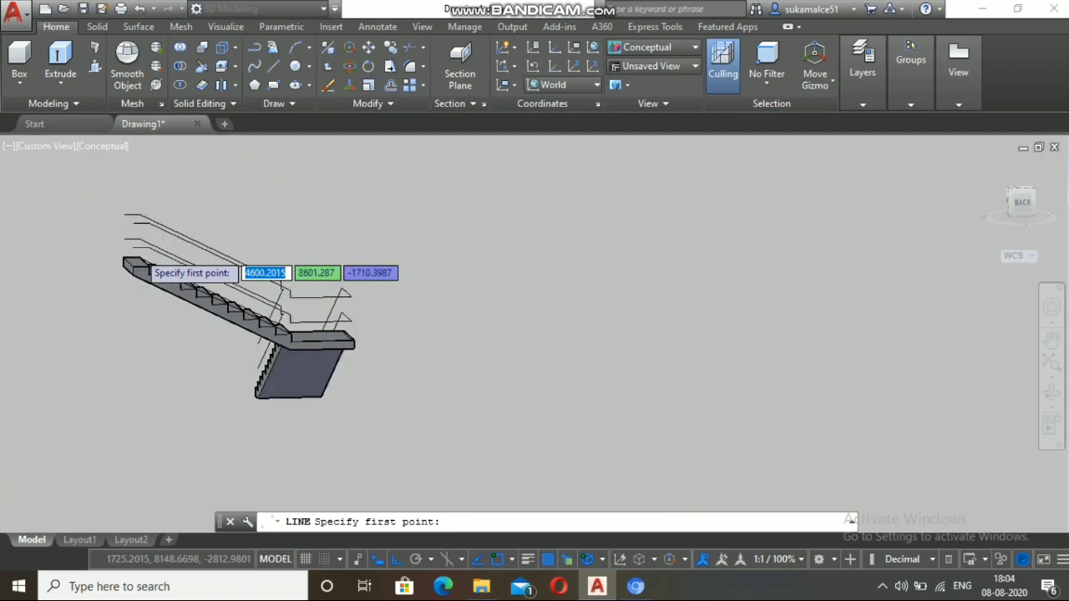
pyautogui.scroll(6, 96, 206)
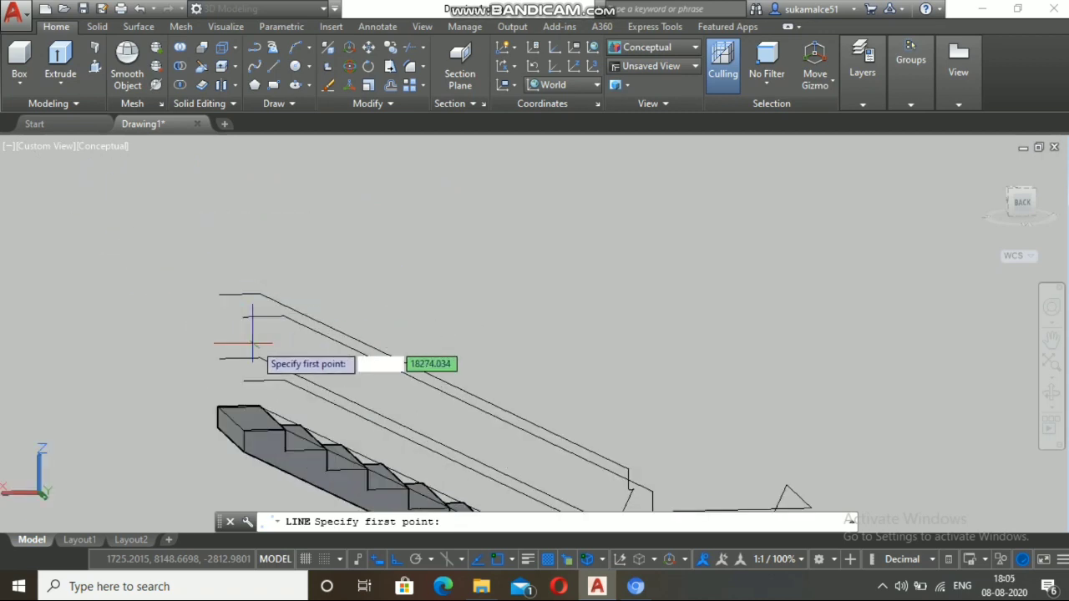
pyautogui.click(242, 318)
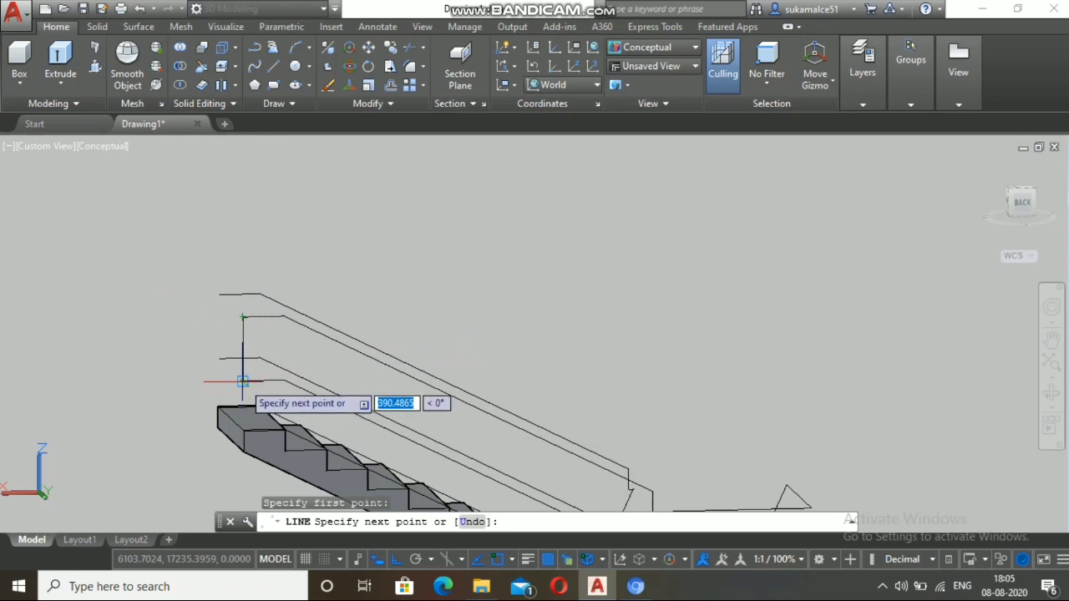
pyautogui.click(243, 381)
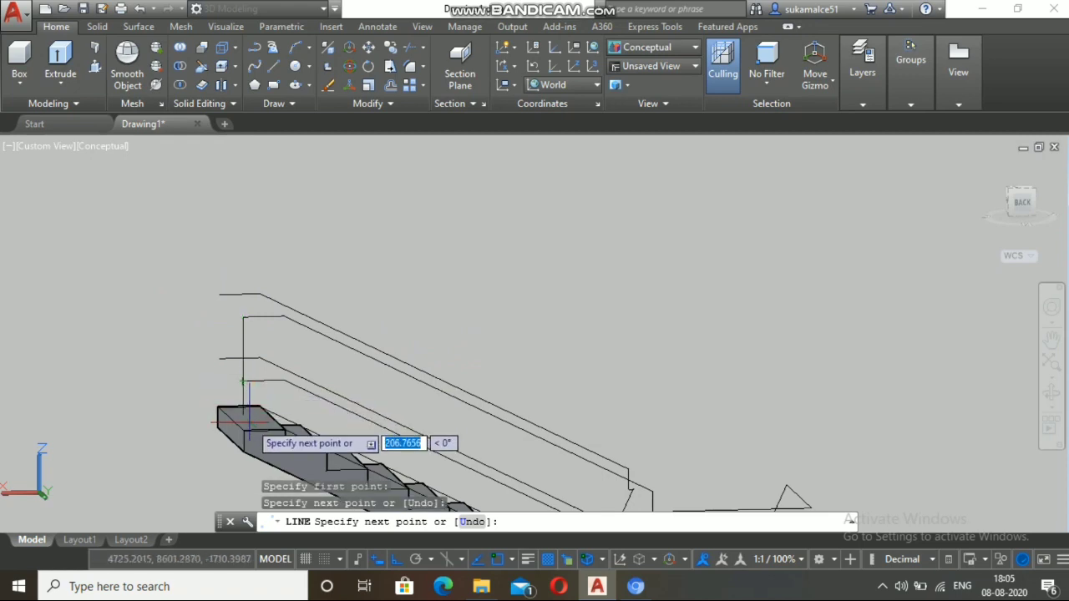
pyautogui.scroll(5, 243, 431)
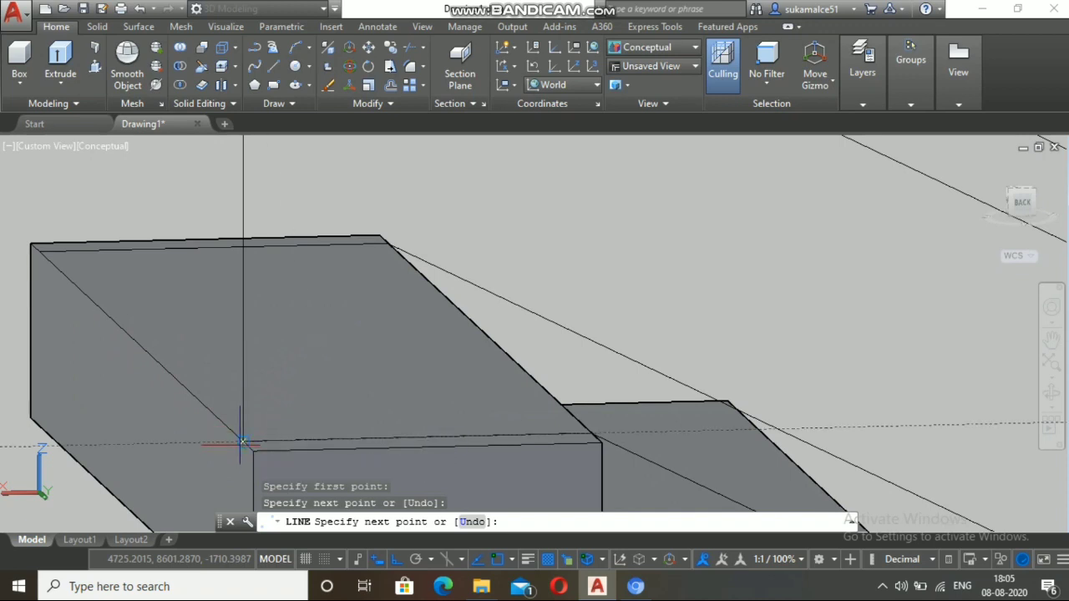
pyautogui.click(243, 441)
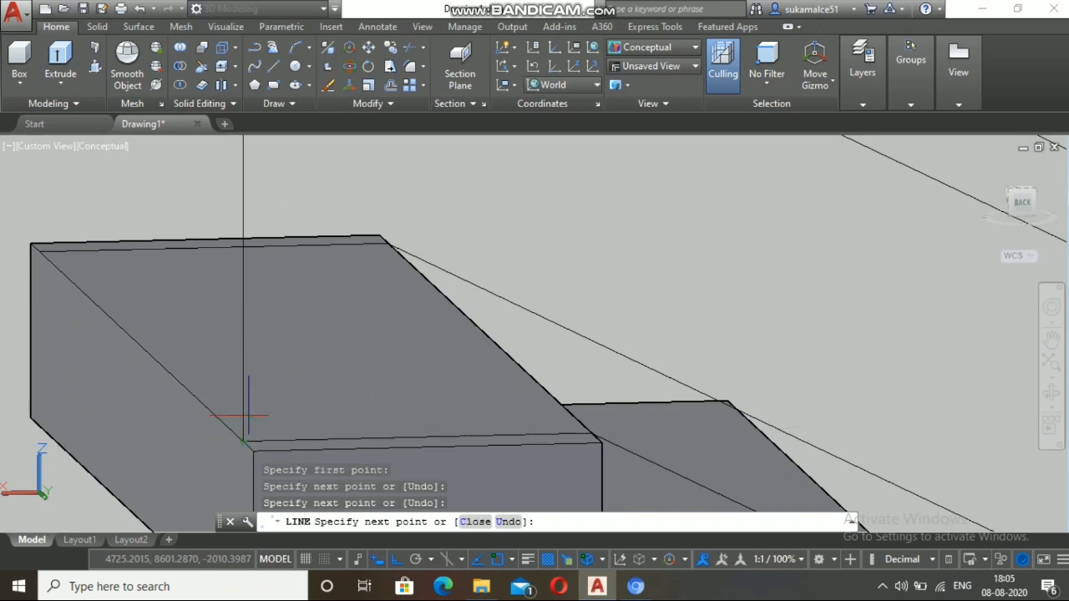
pyautogui.scroll(-8, 248, 417)
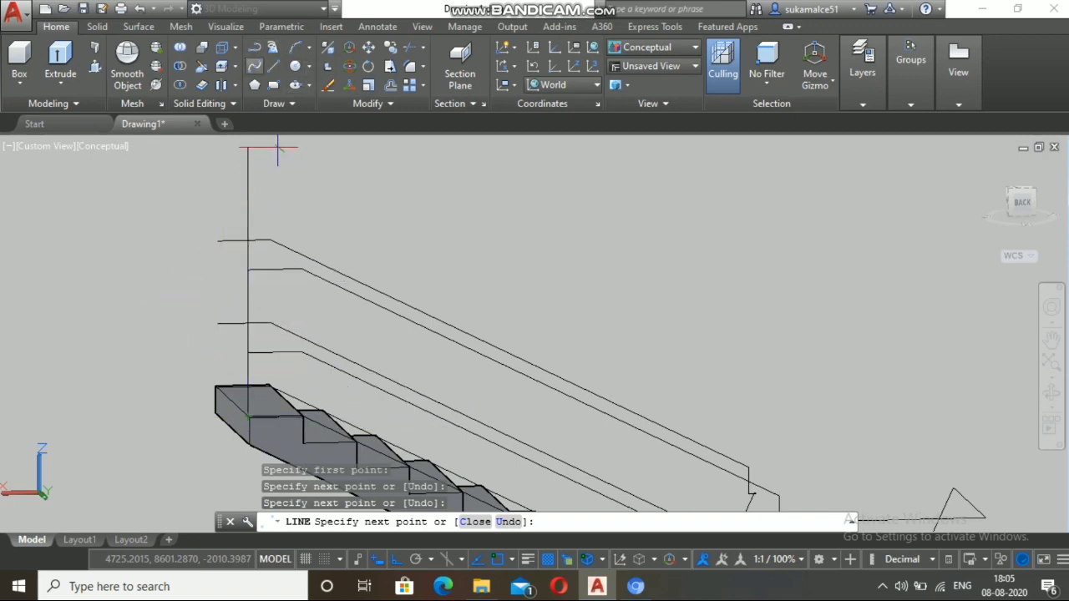
pyautogui.press('Return')
# Step: Draw a vertical line about 690 units long at the top step's far side, from the upper railing path's end down to the step's original path
pyautogui.click(274, 66)
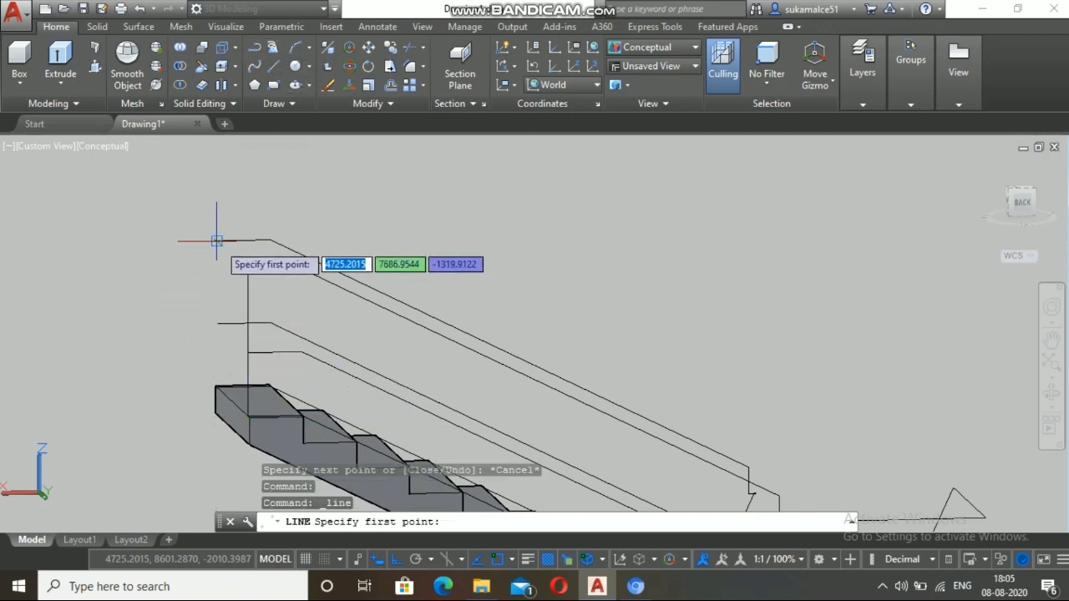
pyautogui.click(216, 241)
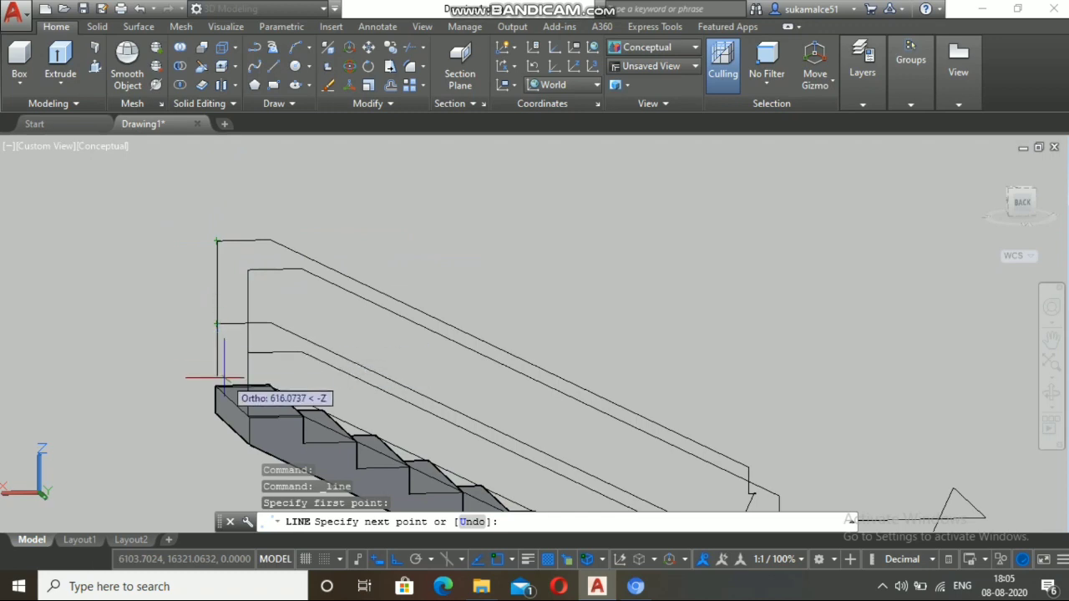
pyautogui.scroll(4, 220, 383)
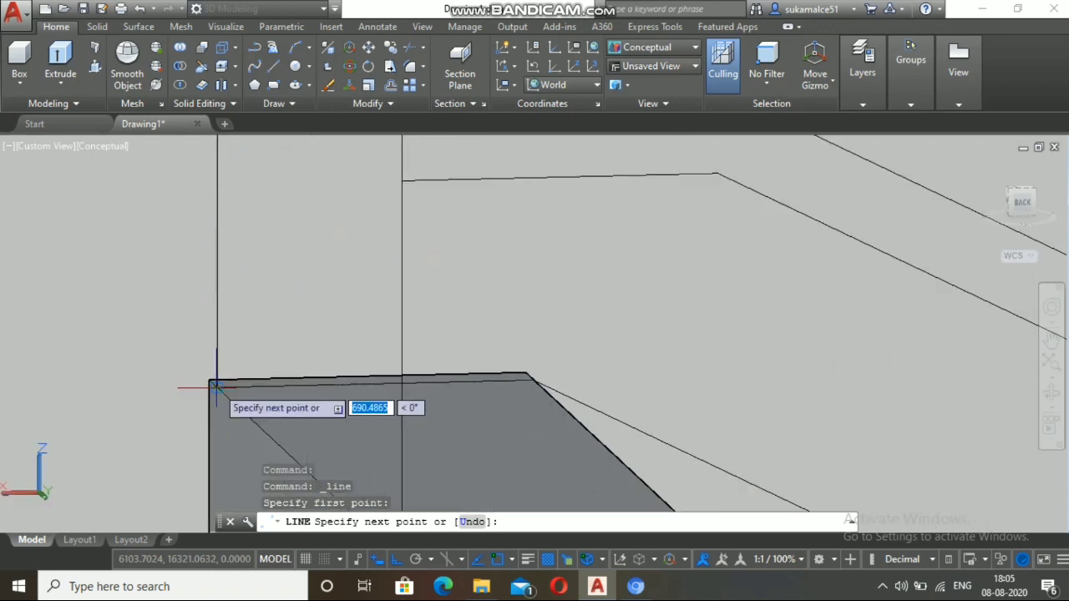
pyautogui.click(216, 387)
pyautogui.press('Escape')
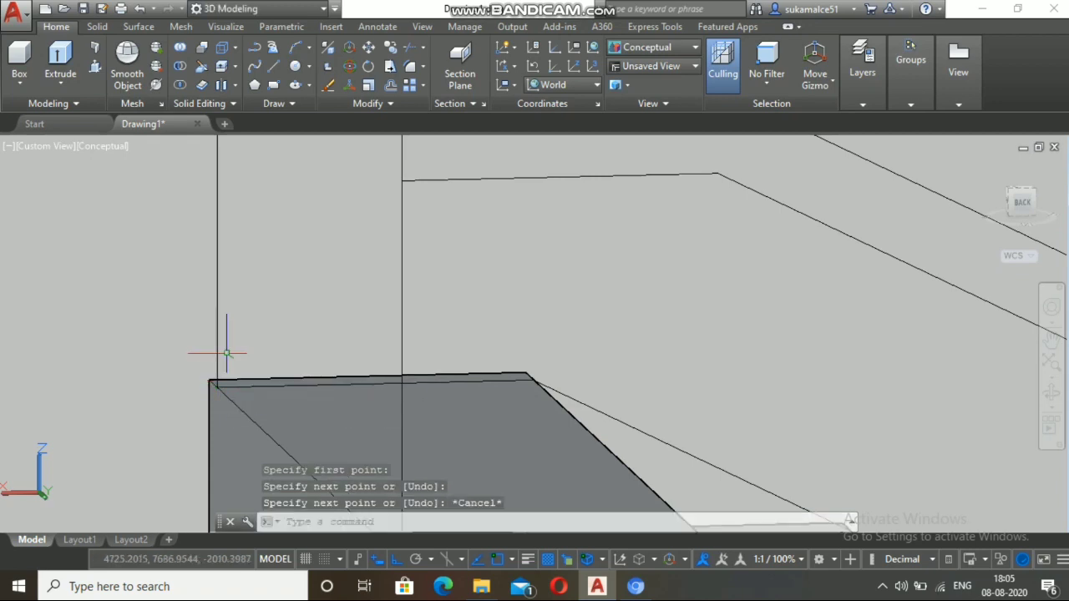
pyautogui.scroll(-4, 213, 350)
pyautogui.scroll(-4, 204, 353)
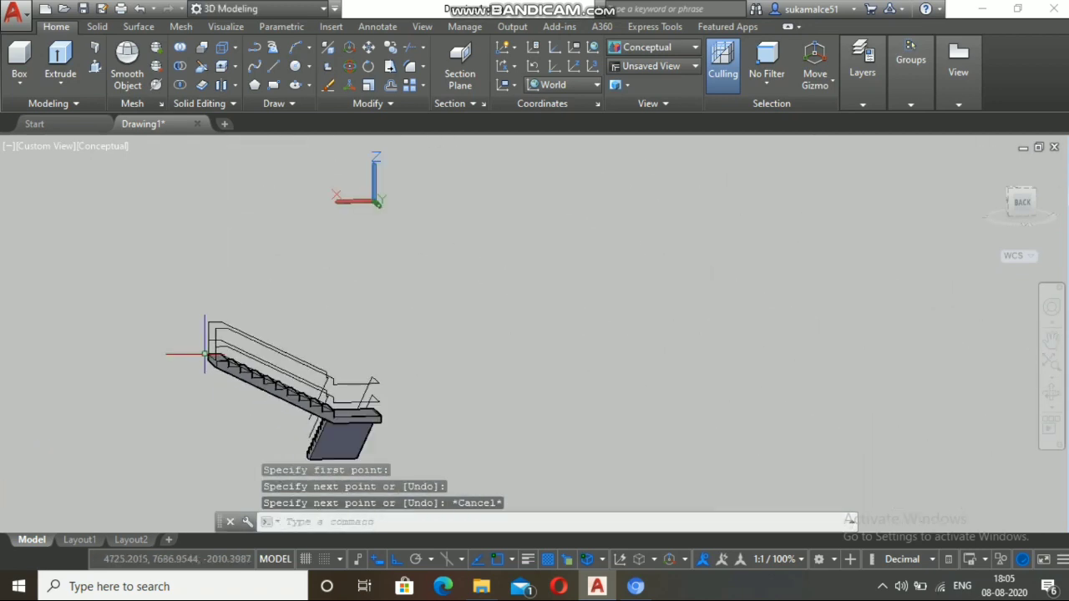
pyautogui.scroll(3, 459, 422)
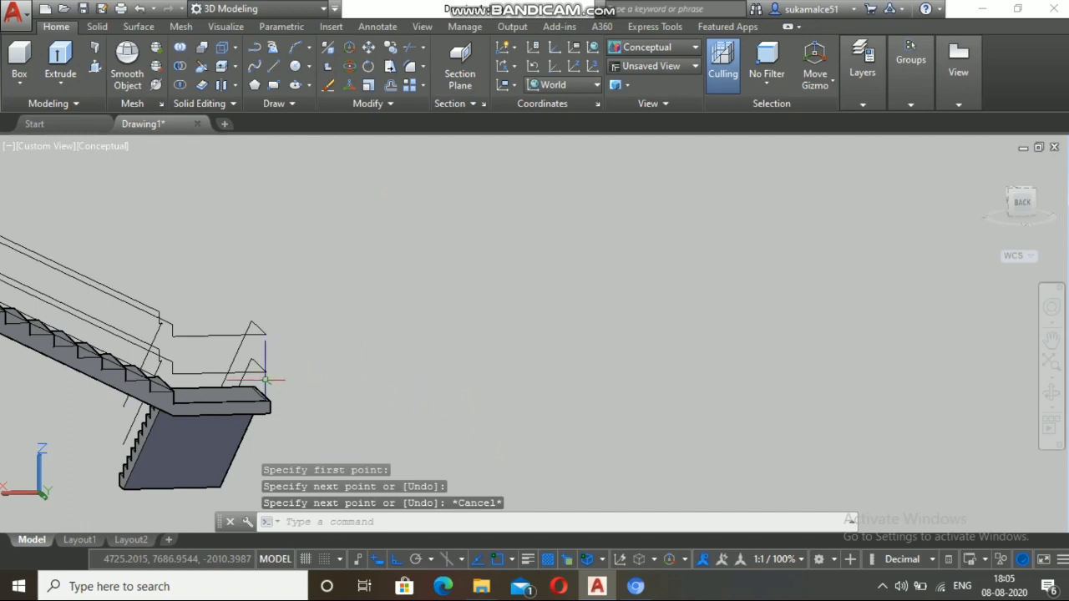
pyautogui.scroll(6, 266, 380)
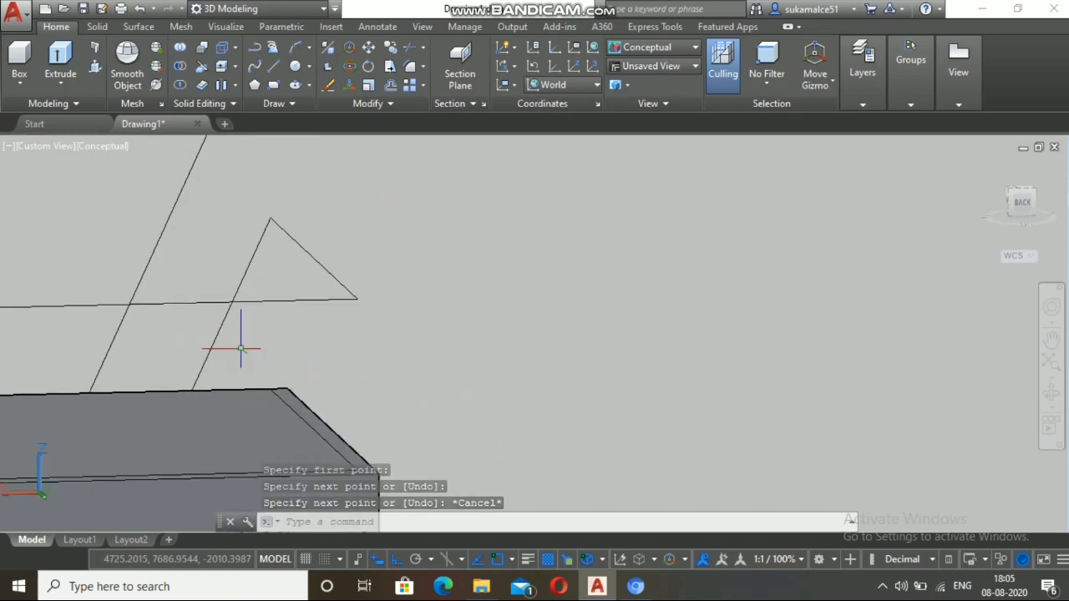
pyautogui.scroll(-3, 240, 349)
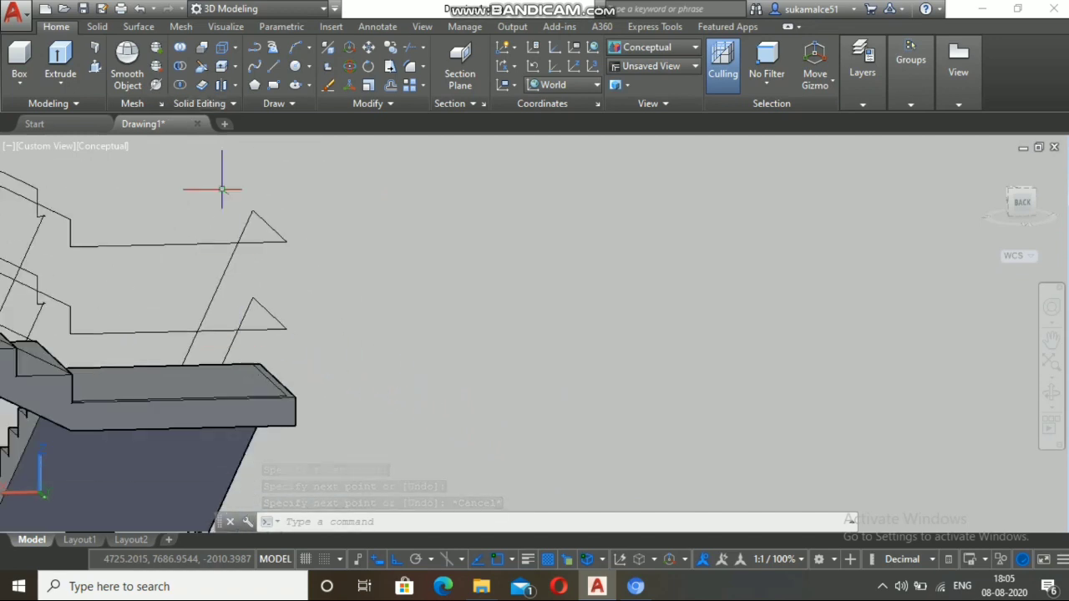
pyautogui.write('l')
pyautogui.press('Return')
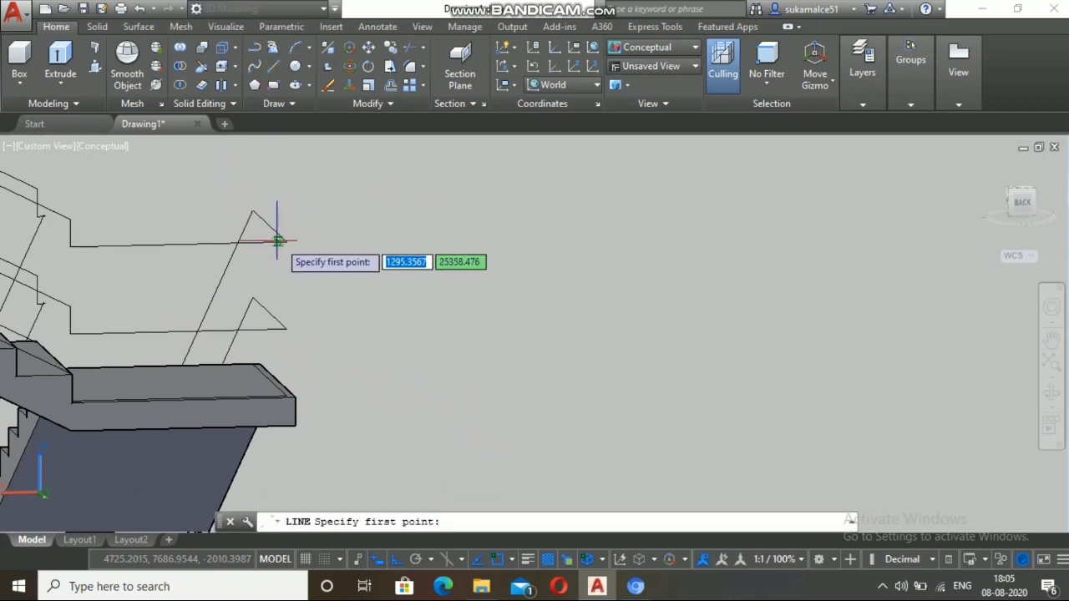
pyautogui.press('Escape')
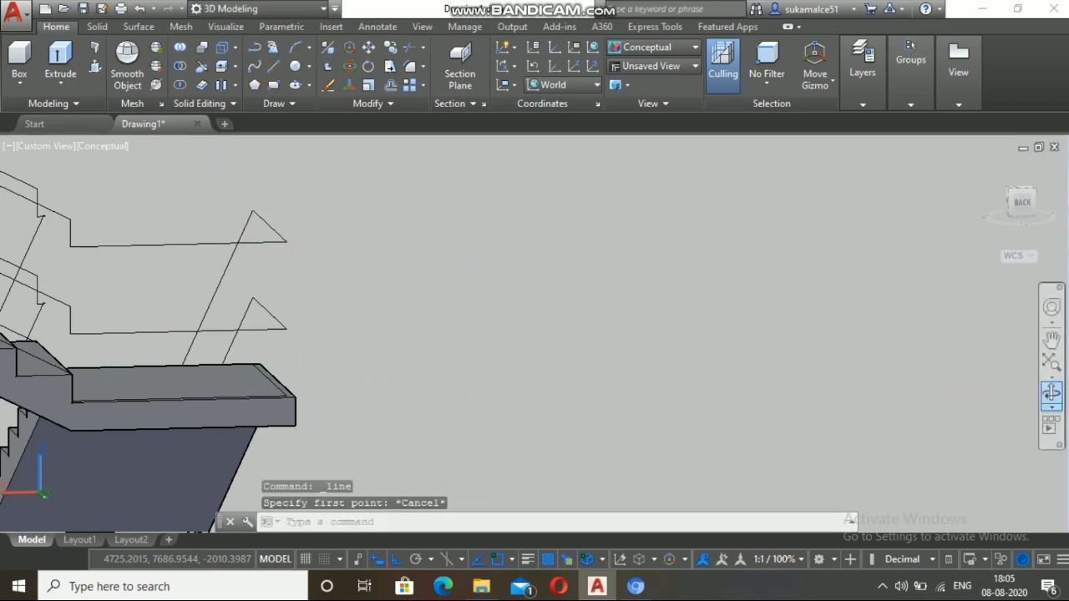
# Step: Draw a two-segment vertical line at the lower flight's outer bottom end, from the upper railing path through the lower path to the bottom step
pyautogui.click(1051, 393)
pyautogui.moveTo(750, 304); pyautogui.dragTo(754, 305)
pyautogui.scroll(-2, 628, 337)
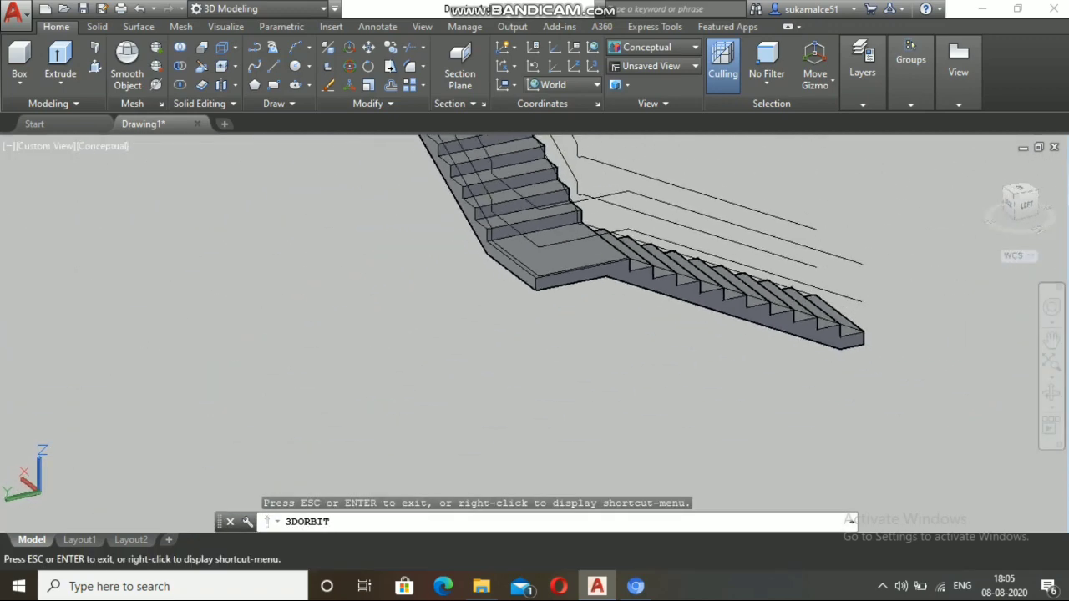
pyautogui.scroll(6, 901, 272)
pyautogui.press('Escape')
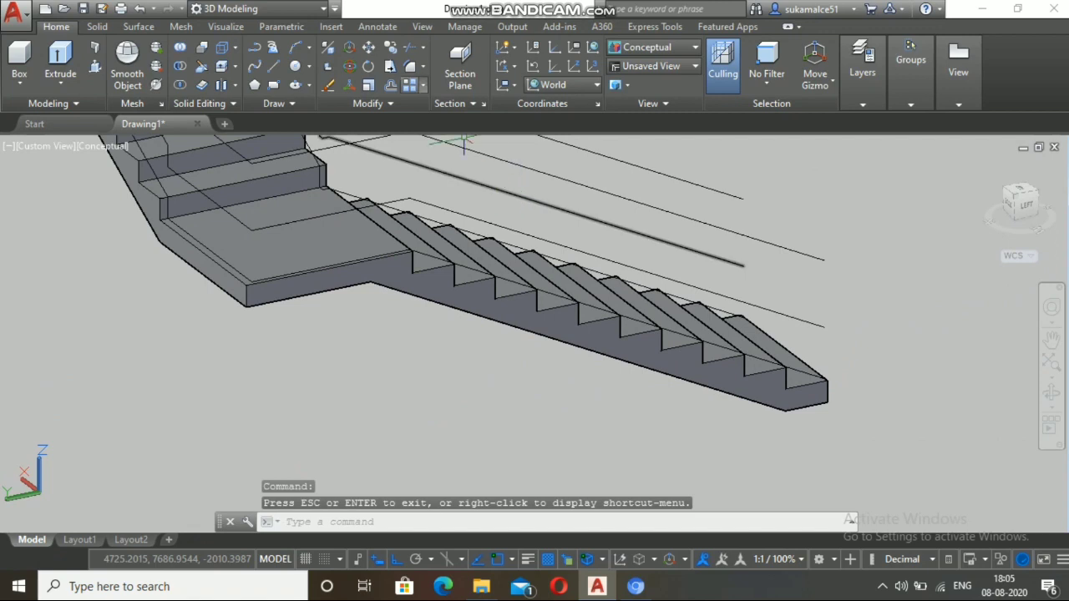
pyautogui.click(274, 66)
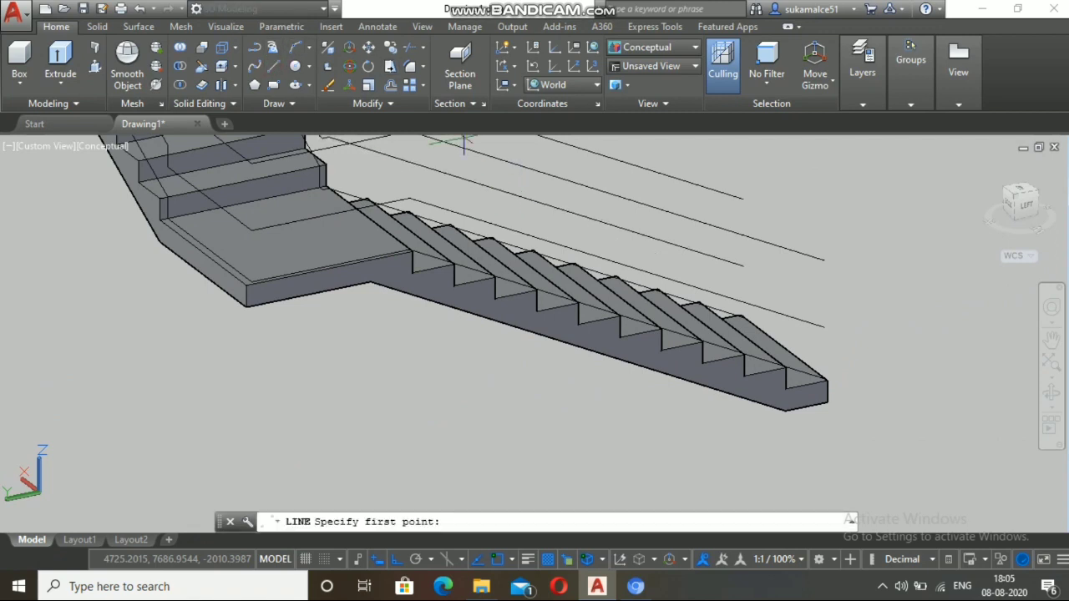
pyautogui.click(823, 260)
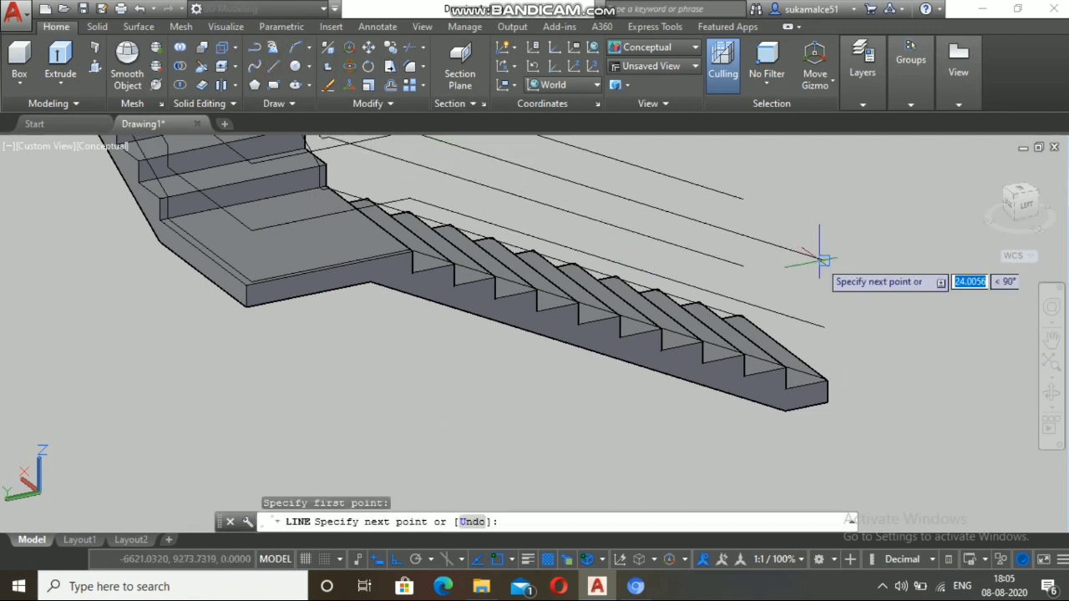
pyautogui.click(823, 325)
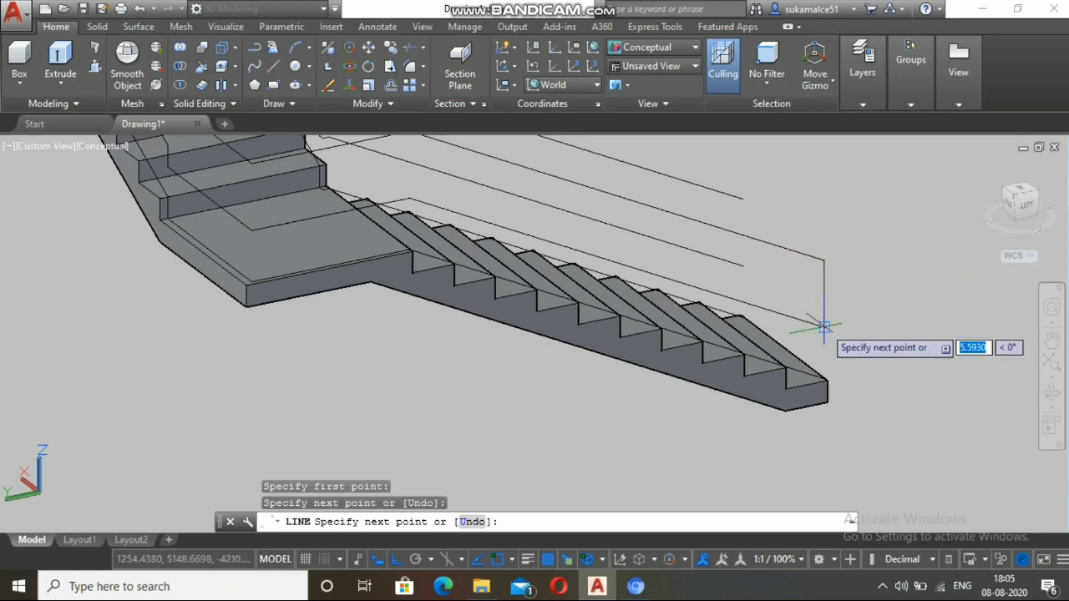
pyautogui.click(824, 380)
pyautogui.press('Escape')
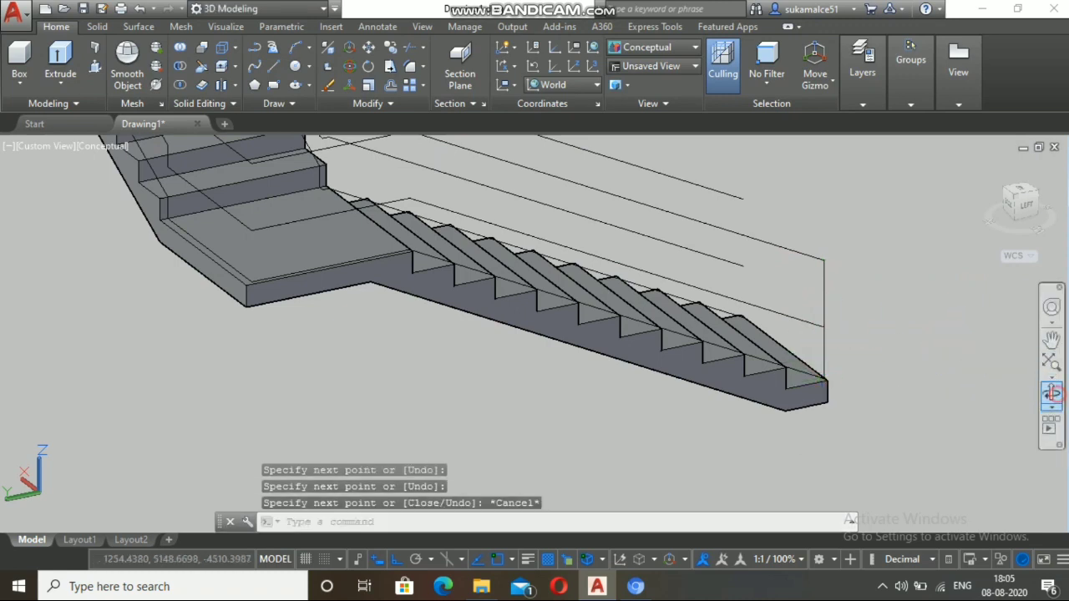
# Step: Draw a two-segment vertical line at the lower flight's inner bottom end, from the upper railing path through the lower path to the bottom step
pyautogui.click(1051, 392)
pyautogui.moveTo(1002, 350); pyautogui.dragTo(727, 330)
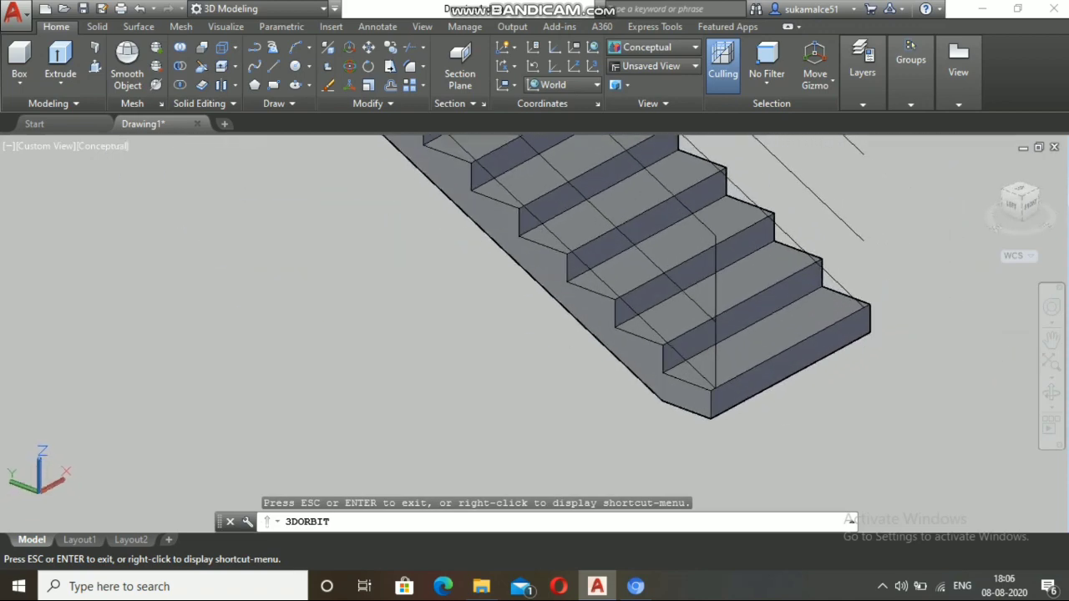
pyautogui.press('Escape')
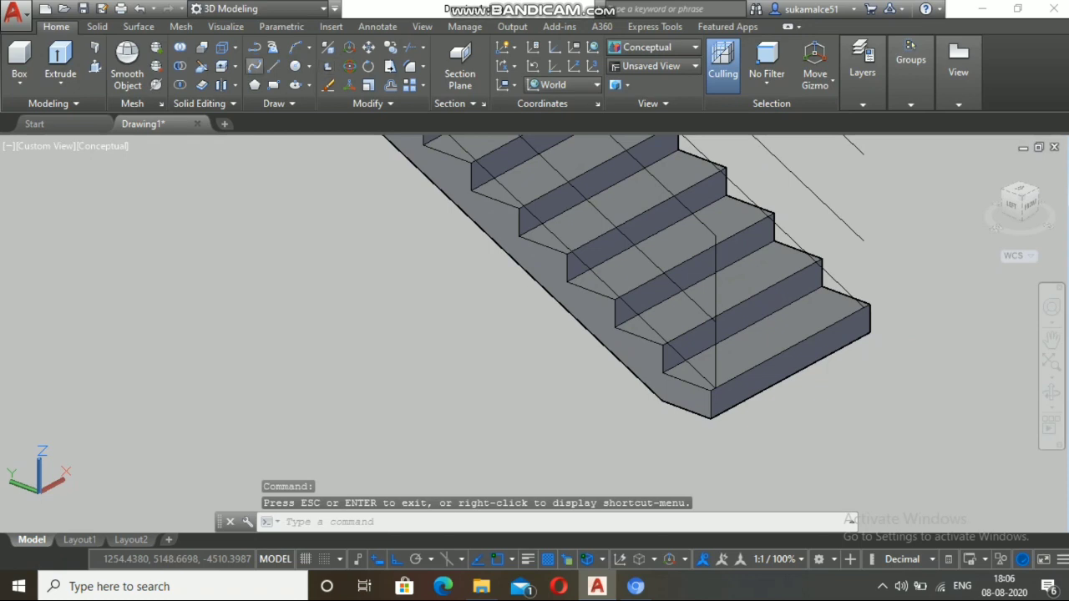
pyautogui.click(274, 66)
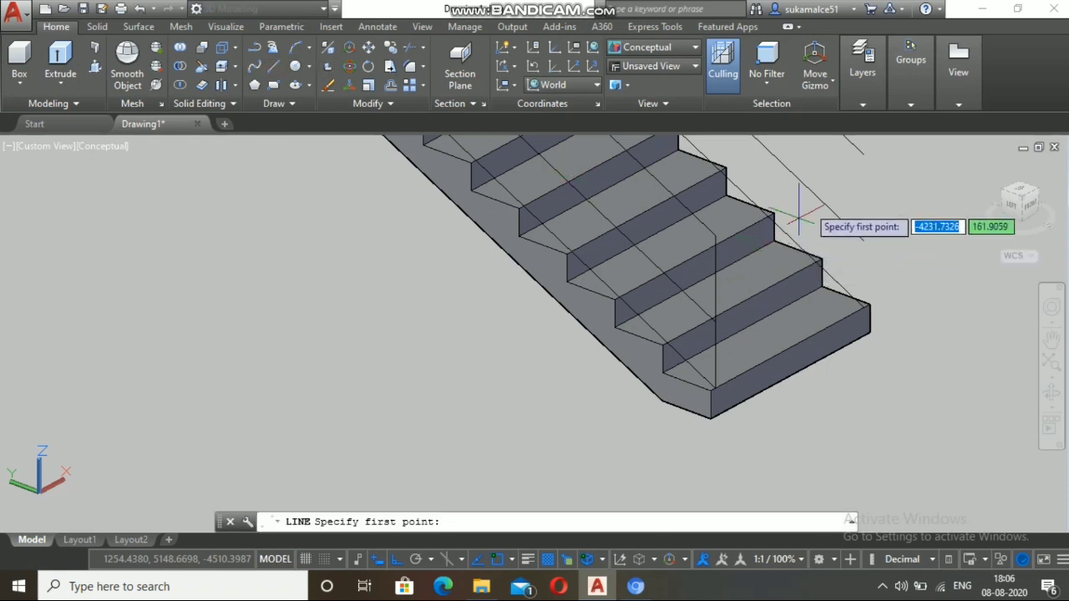
pyautogui.click(864, 150)
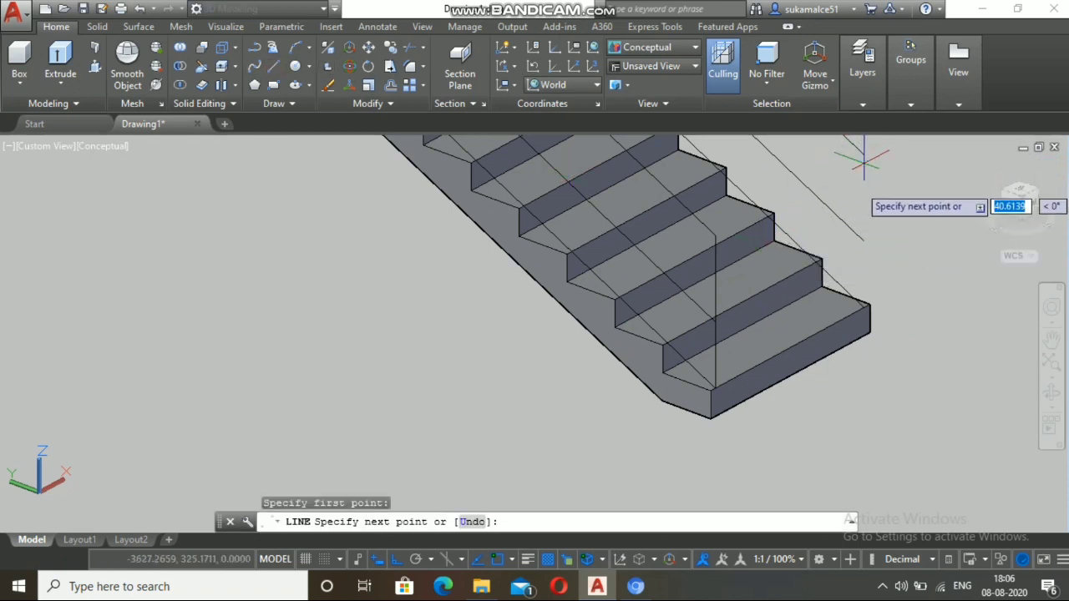
pyautogui.click(865, 239)
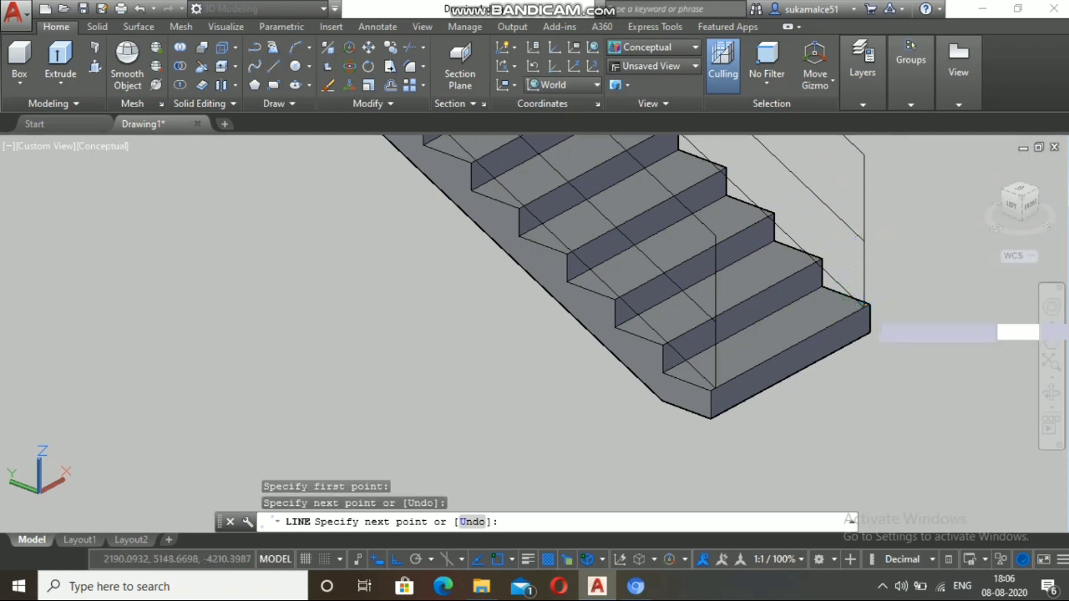
pyautogui.click(864, 306)
pyautogui.press('Escape')
# Step: Draw a two-segment vertical line at the landing's inner corner, from the upper railing path's corner through the lower path's corner to the landing
pyautogui.scroll(-5, 860, 288)
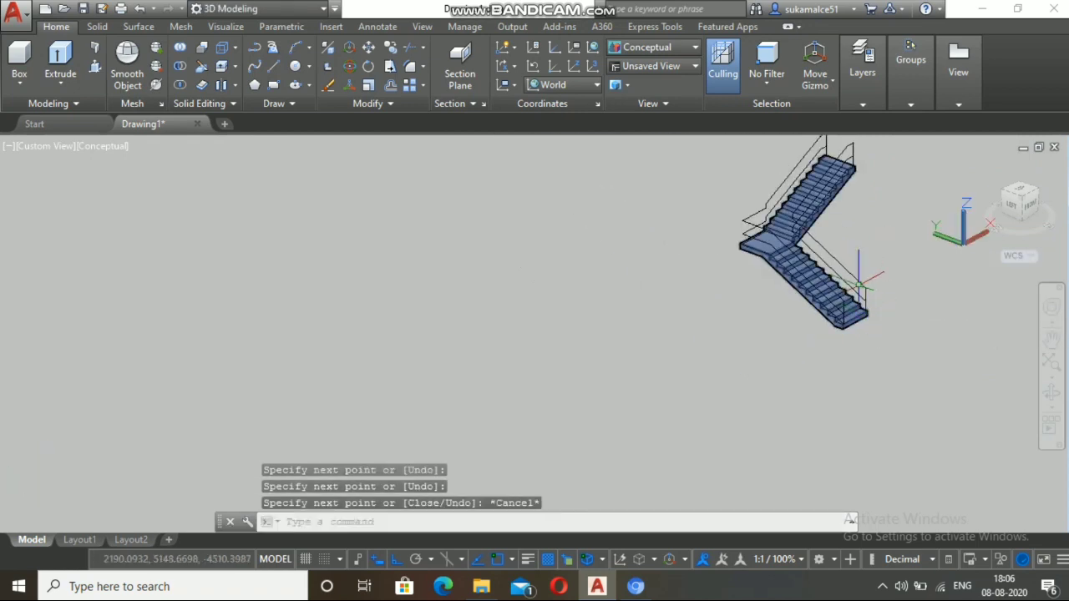
pyautogui.scroll(8, 858, 284)
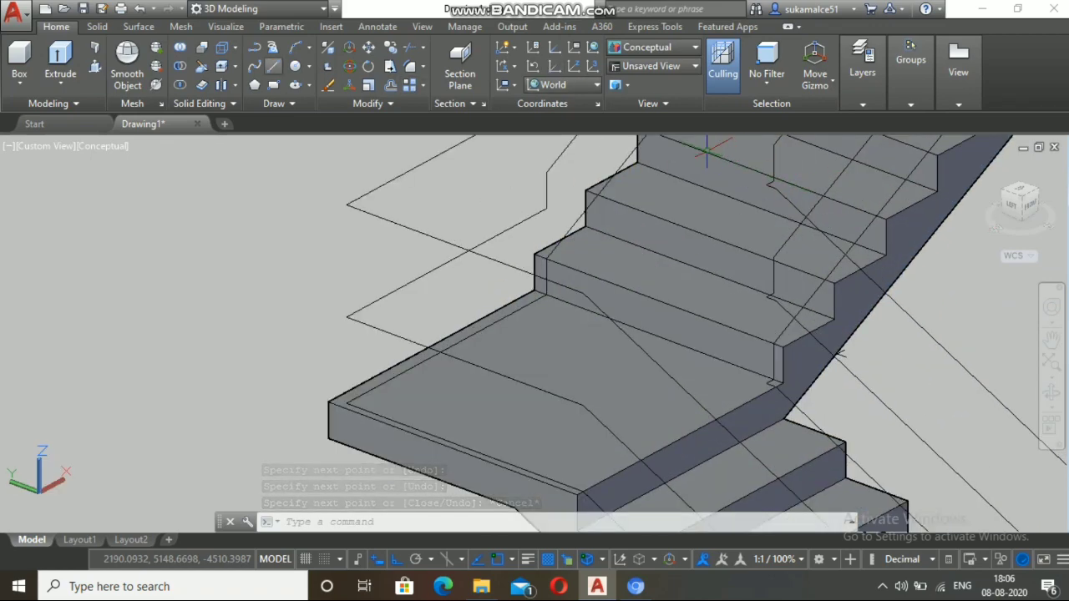
pyautogui.click(273, 66)
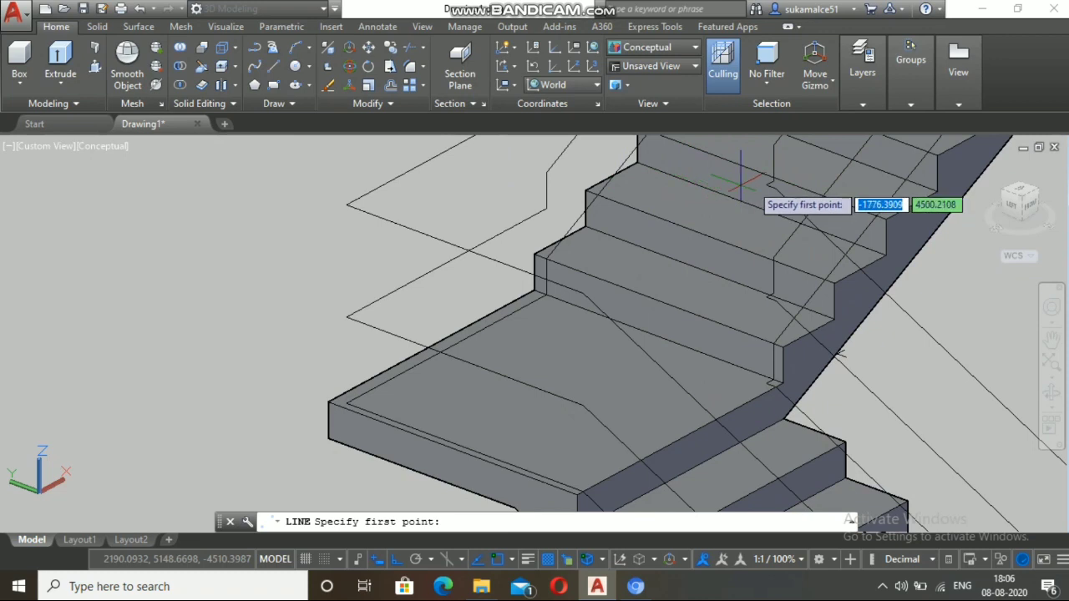
pyautogui.scroll(4, 770, 182)
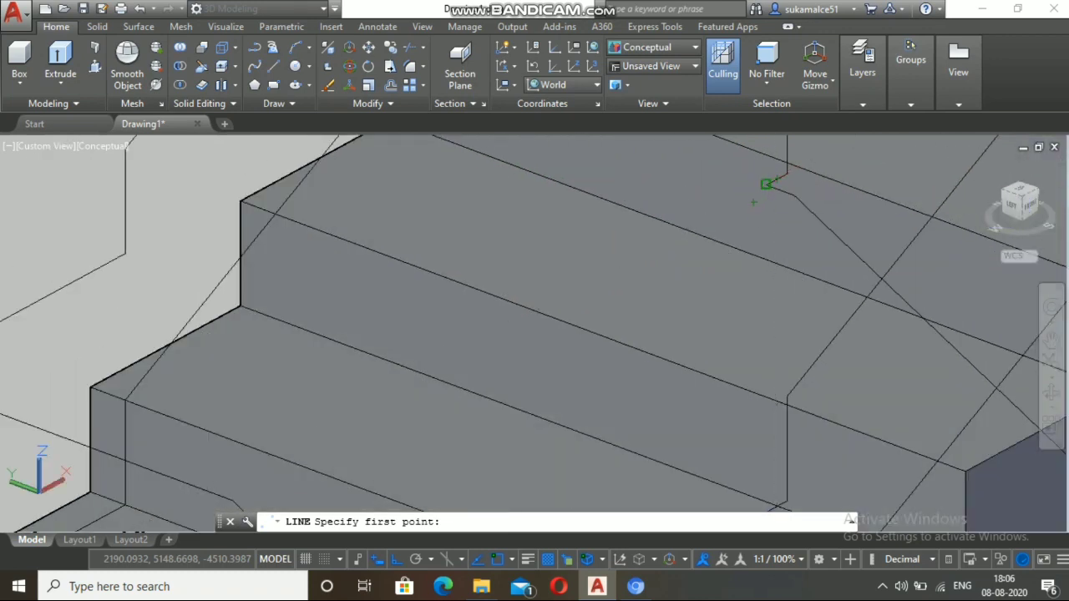
pyautogui.click(766, 183)
pyautogui.scroll(-3, 779, 274)
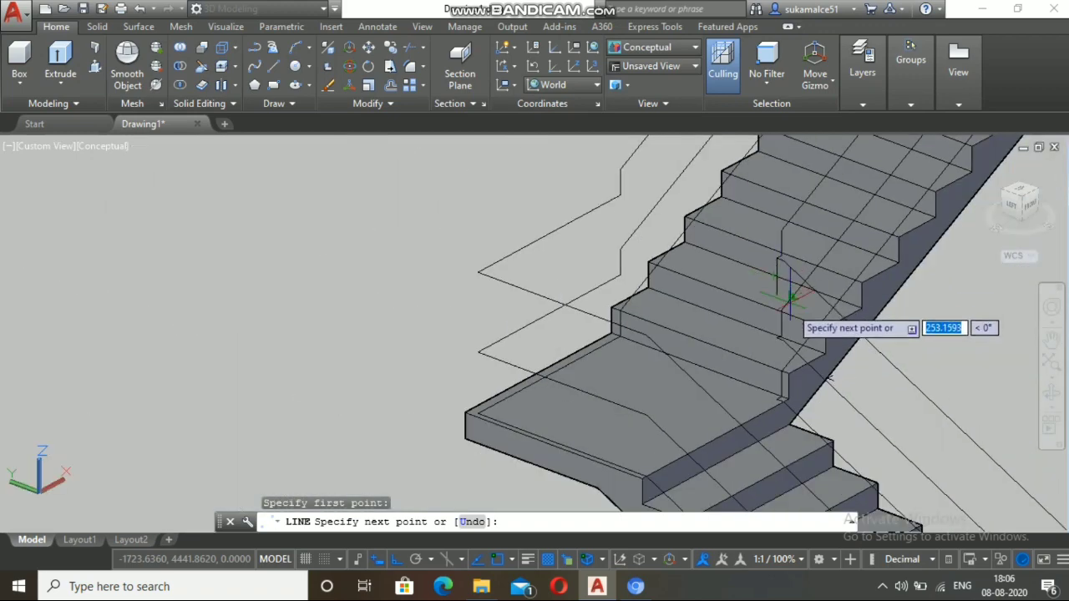
pyautogui.scroll(3, 777, 341)
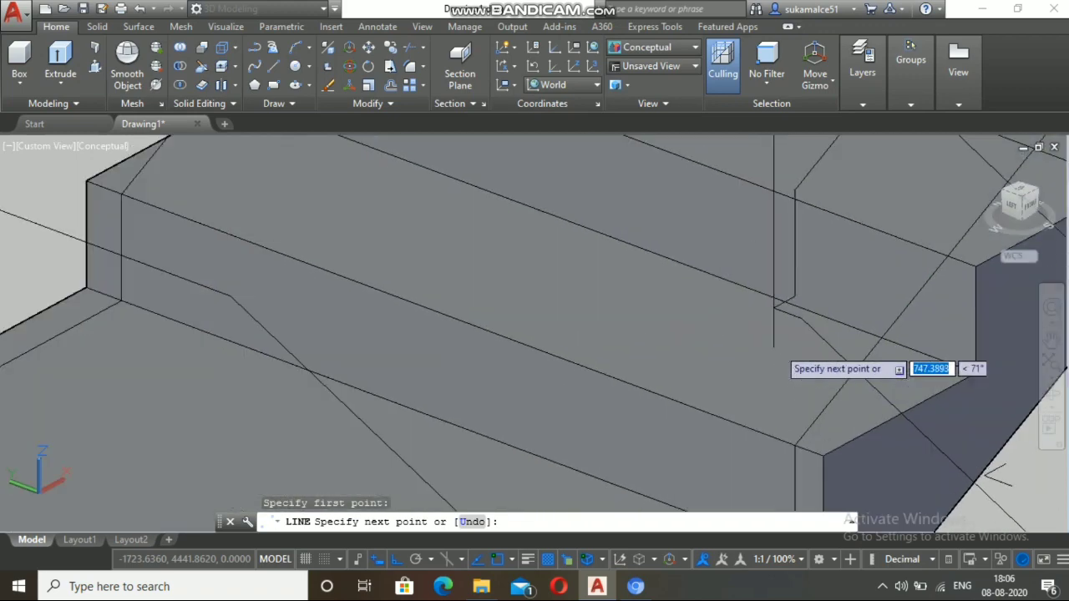
pyautogui.click(777, 305)
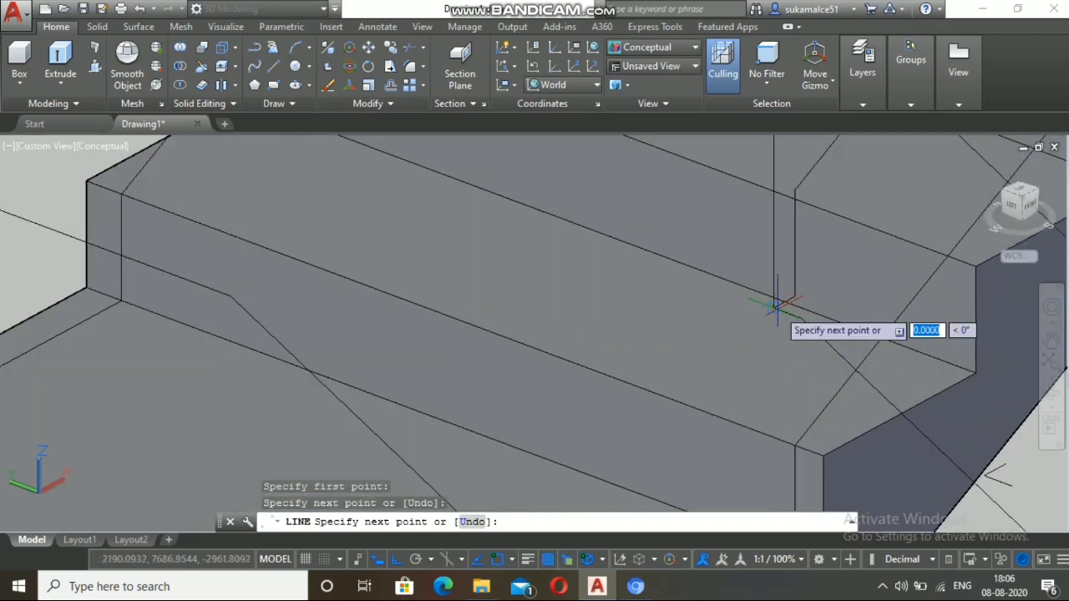
pyautogui.scroll(-3, 776, 401)
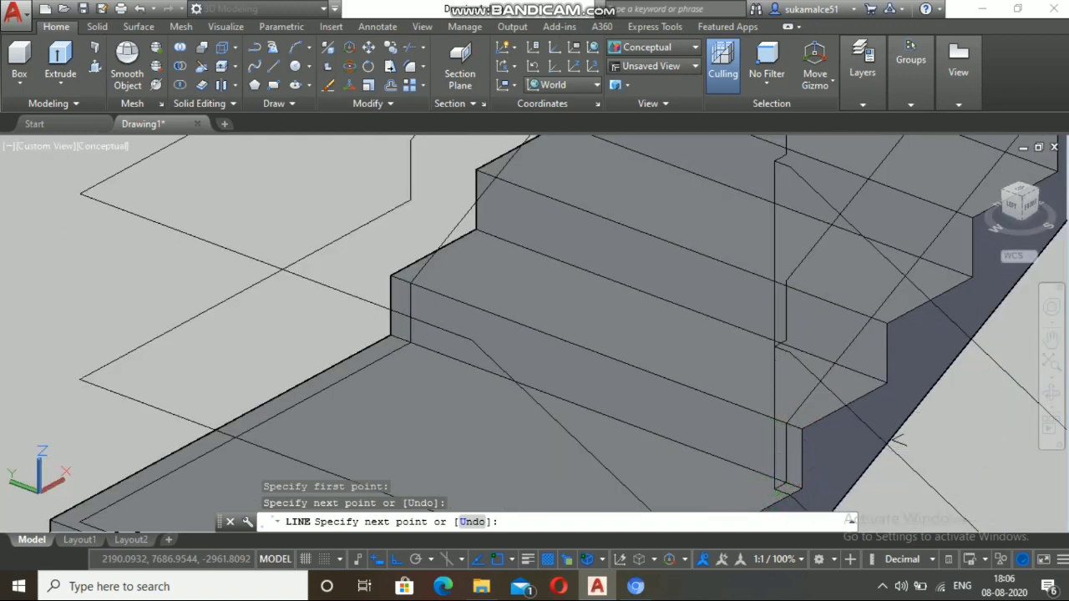
pyautogui.click(776, 488)
pyautogui.scroll(-5, 776, 491)
pyautogui.press('Escape')
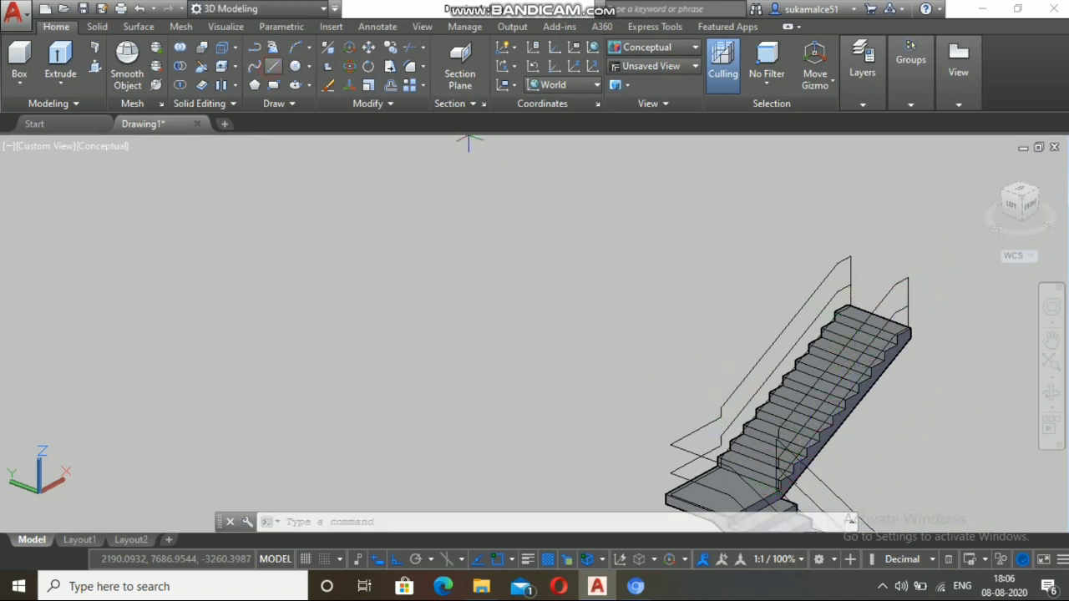
# Step: Draw a two-segment vertical line at the landing's outer corner, from the upper railing path through the lower path to the landing's original path
pyautogui.write('l')
pyautogui.press('Return')
pyautogui.scroll(-4, 537, 387)
pyautogui.scroll(6, 628, 413)
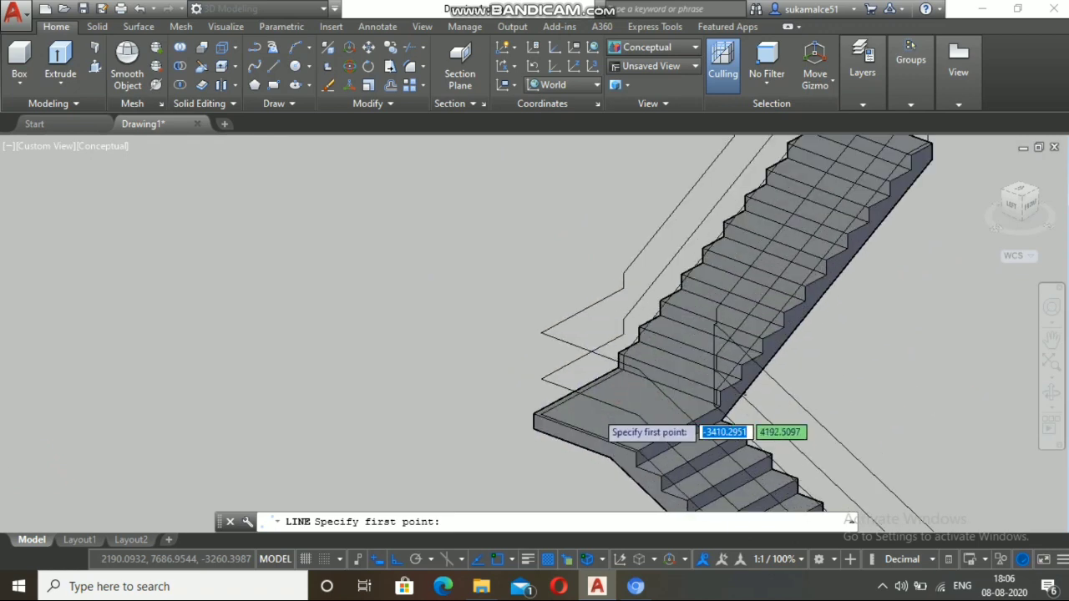
pyautogui.click(492, 193)
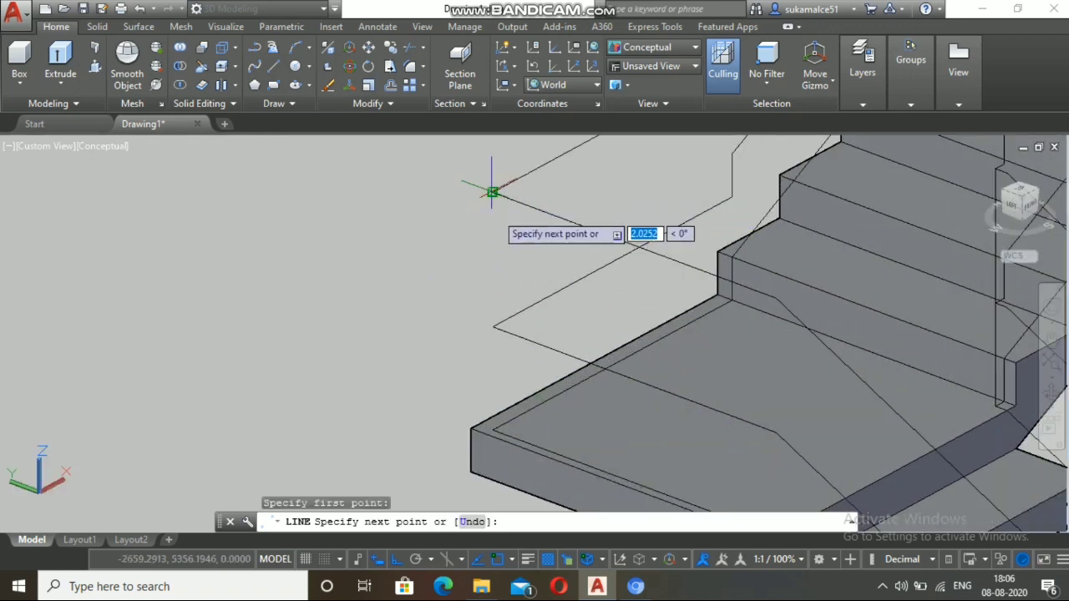
pyautogui.click(493, 327)
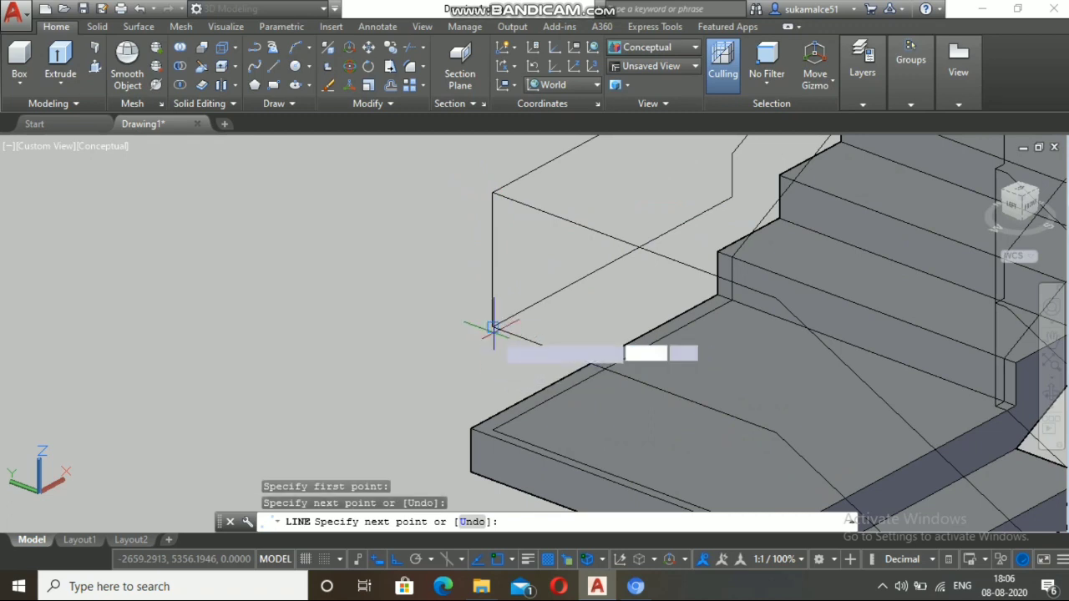
pyautogui.click(494, 434)
pyautogui.press('Escape')
# Step: Draw a circle of radius 20 centred on the upper railing path's end at the lower flight's outer bottom end
pyautogui.scroll(-2, 434, 346)
pyautogui.scroll(-5, 841, 360)
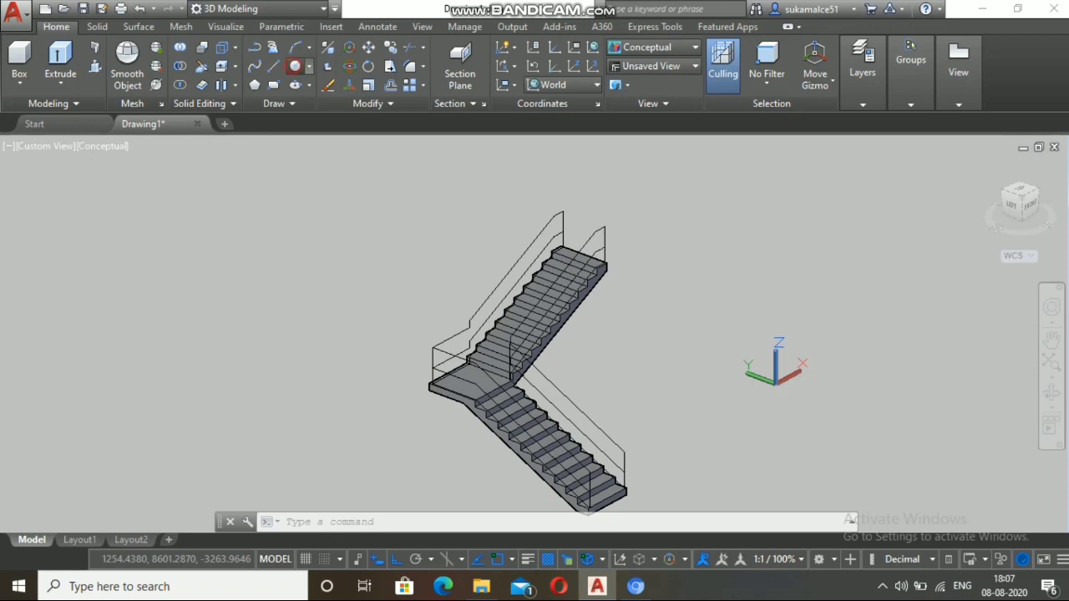
pyautogui.click(295, 66)
pyautogui.scroll(-4, 104, 159)
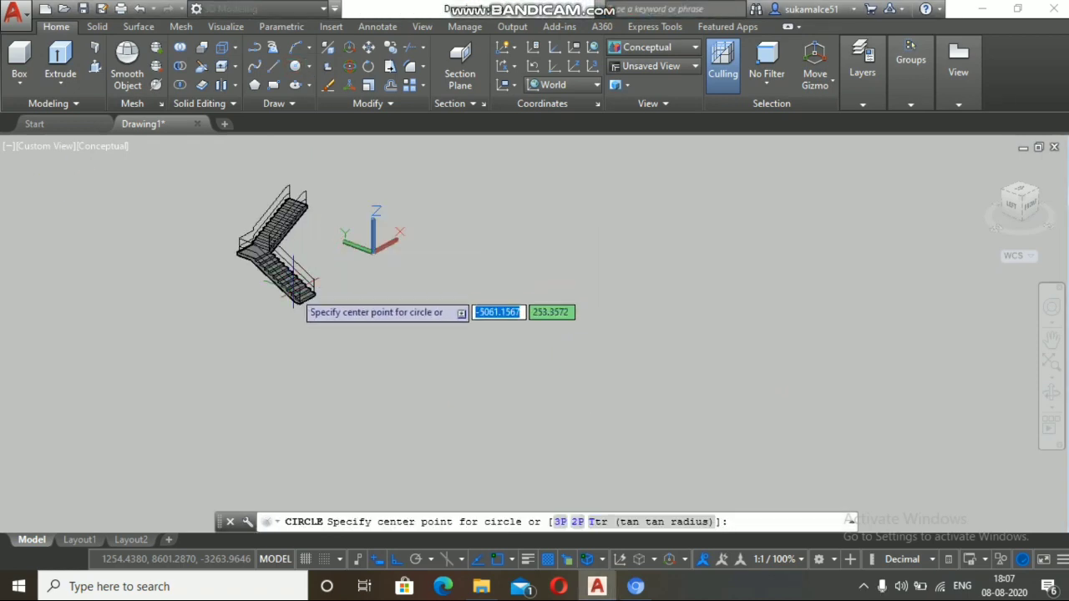
pyautogui.scroll(6, 296, 304)
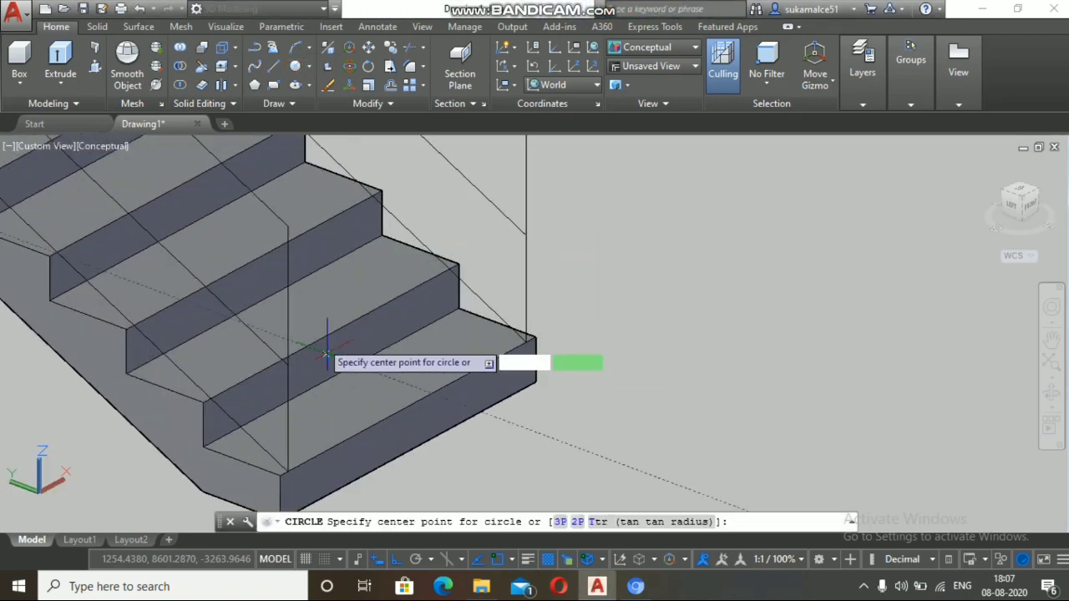
pyautogui.scroll(5, 276, 213)
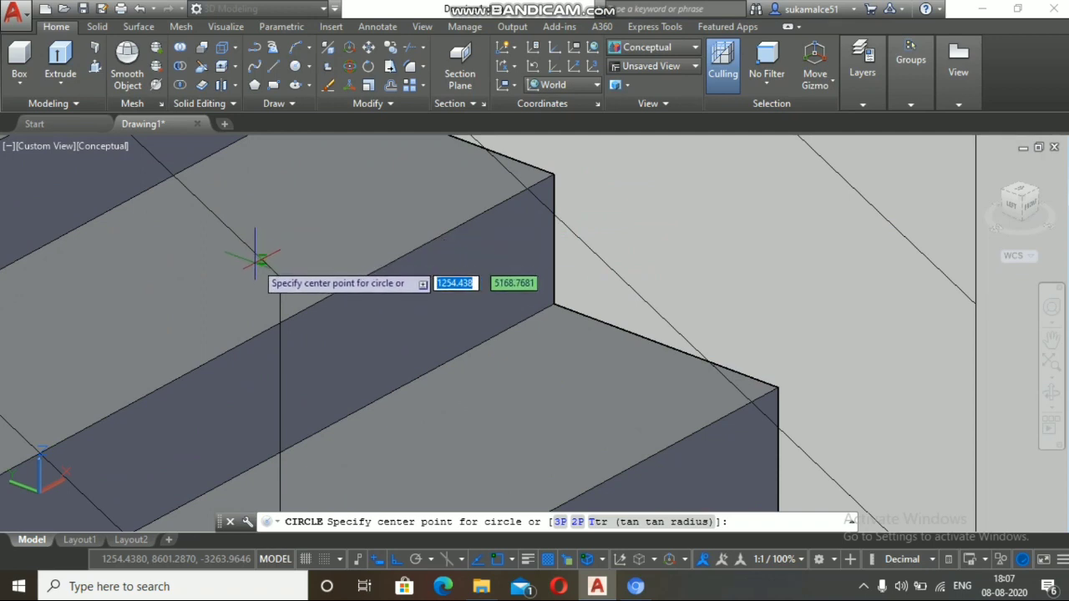
pyautogui.scroll(3, 255, 255)
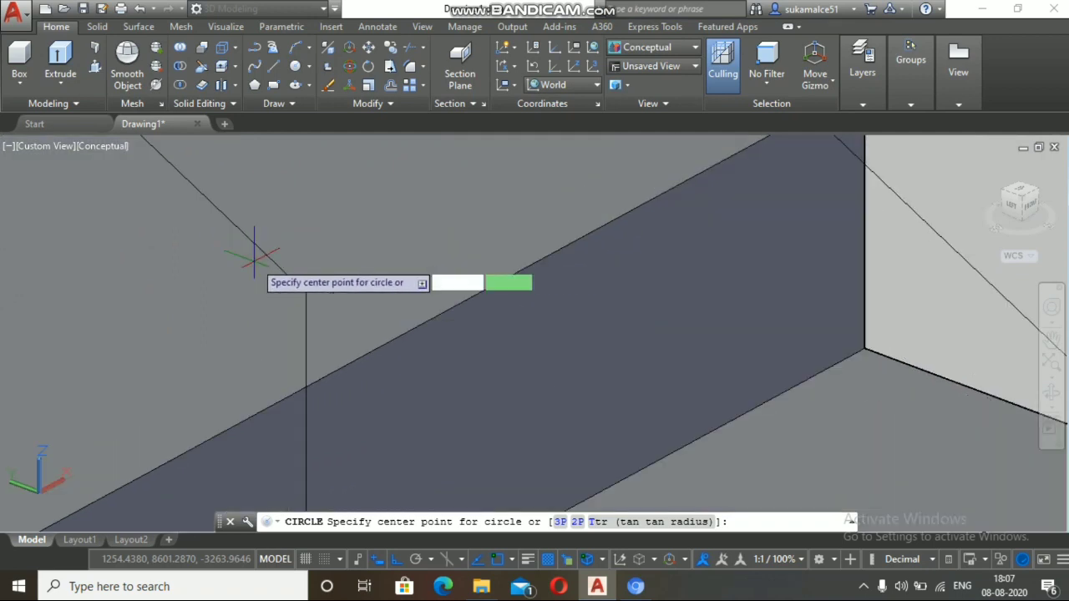
pyautogui.click(306, 292)
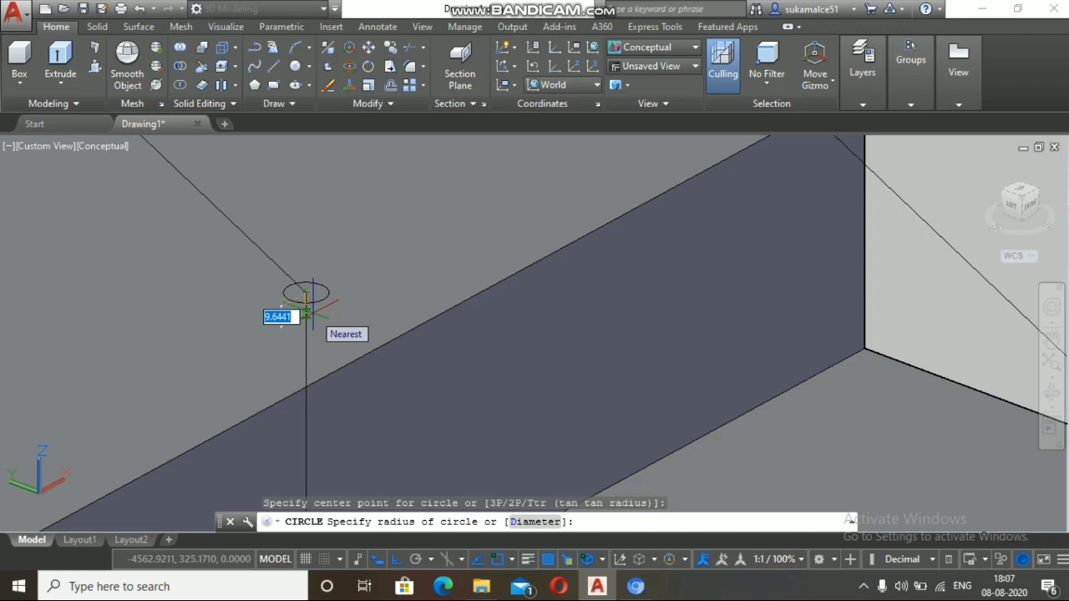
pyautogui.write('20')
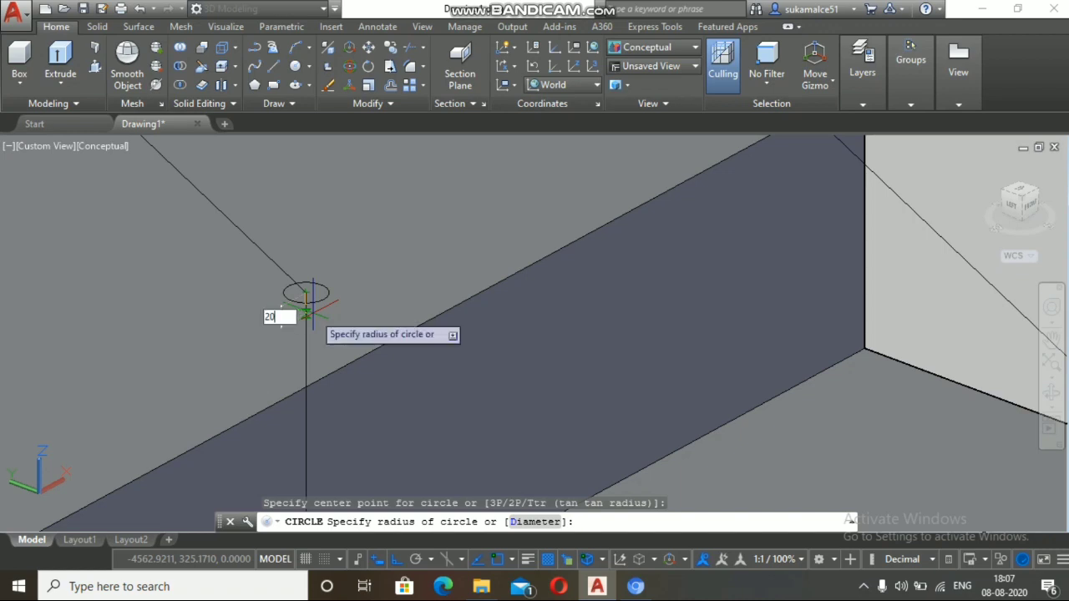
pyautogui.press('Return')
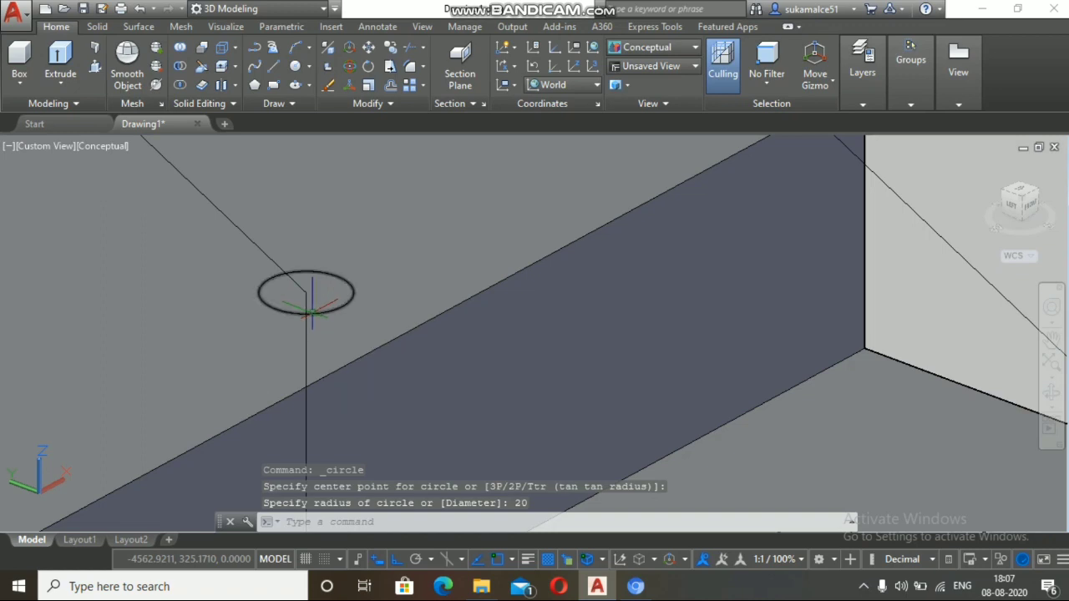
# Step: Sweep the radius 20 circle along the upper railing's 3D polyline that starts at the circle's centre
pyautogui.scroll(-4, 320, 303)
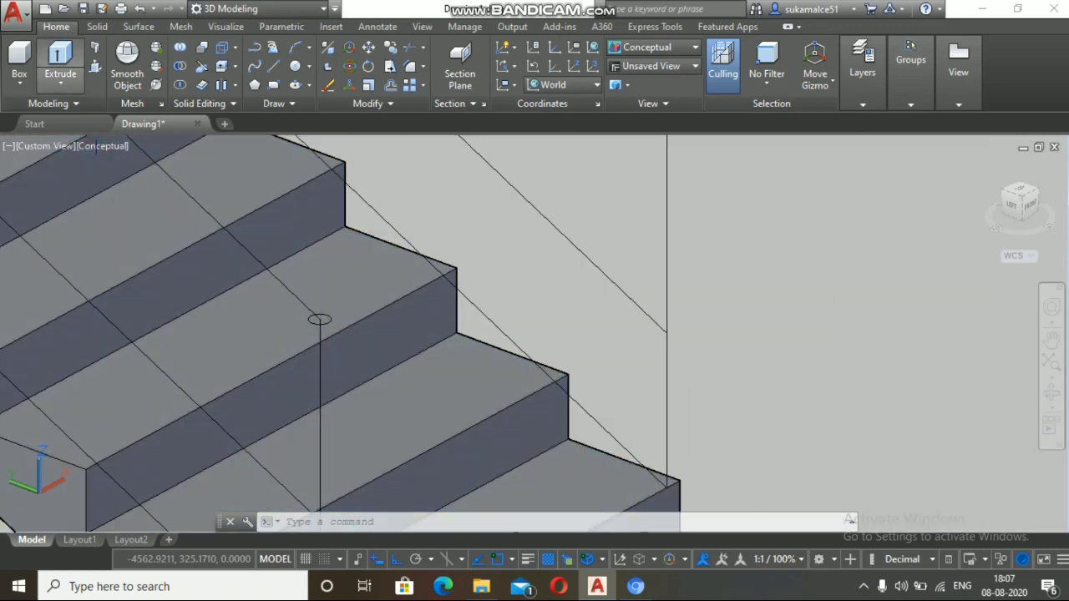
pyautogui.click(60, 82)
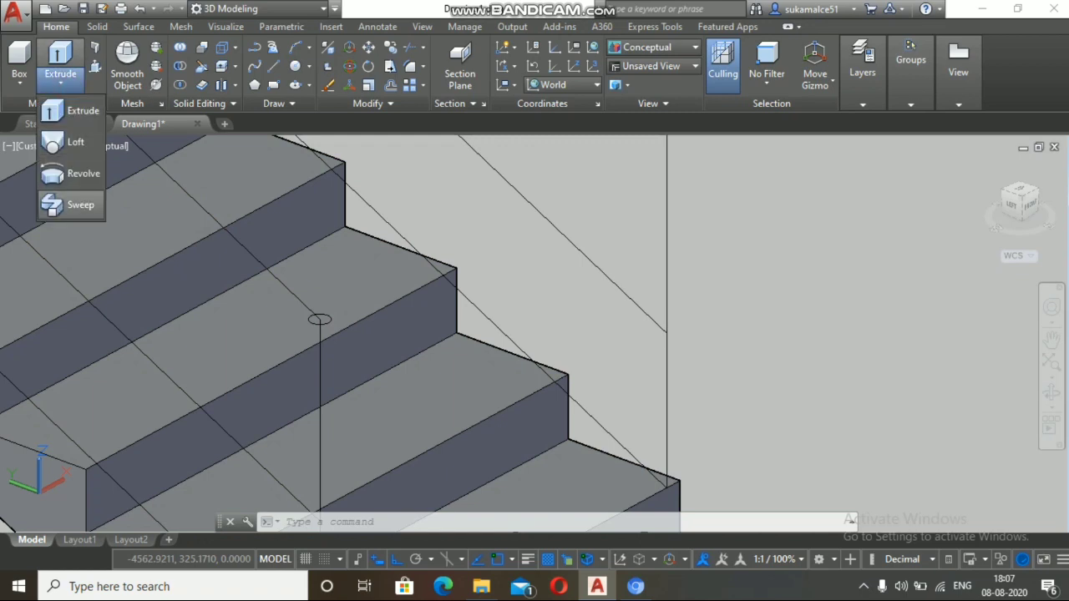
pyautogui.click(76, 205)
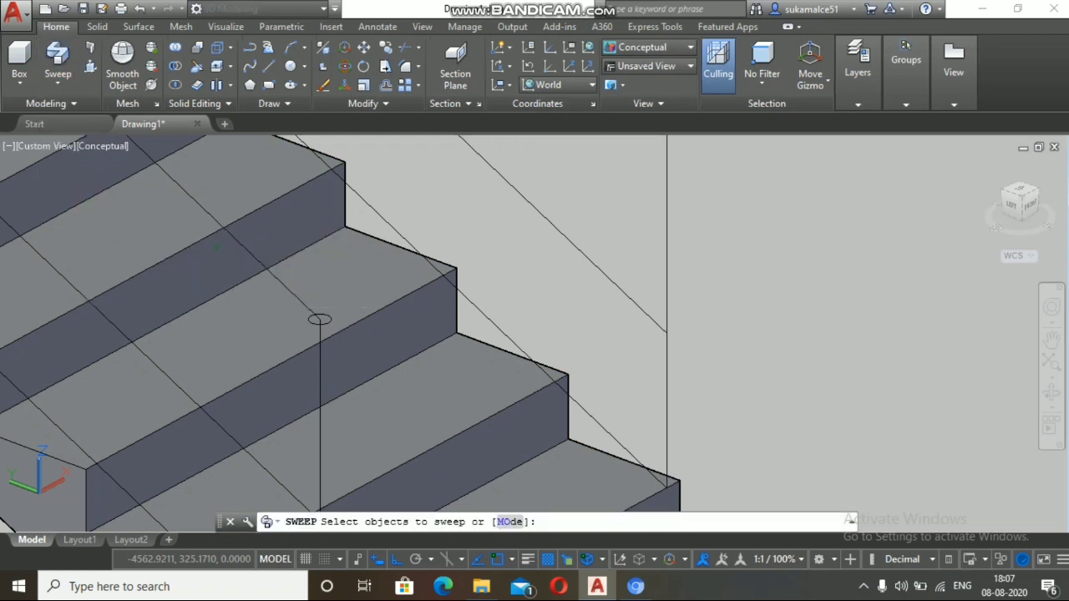
pyautogui.scroll(3, 321, 314)
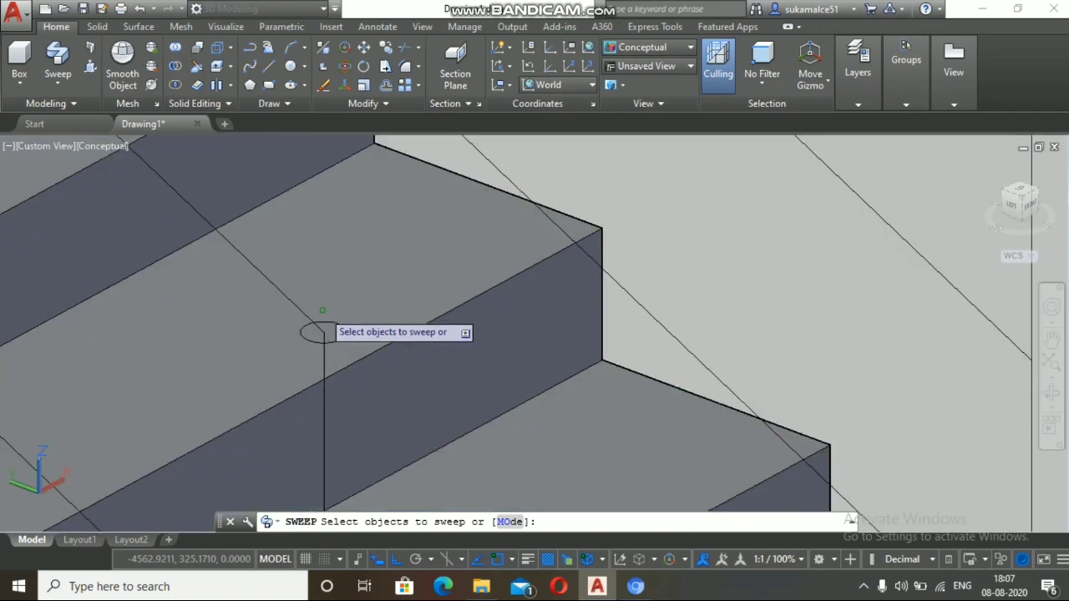
pyautogui.scroll(5, 322, 310)
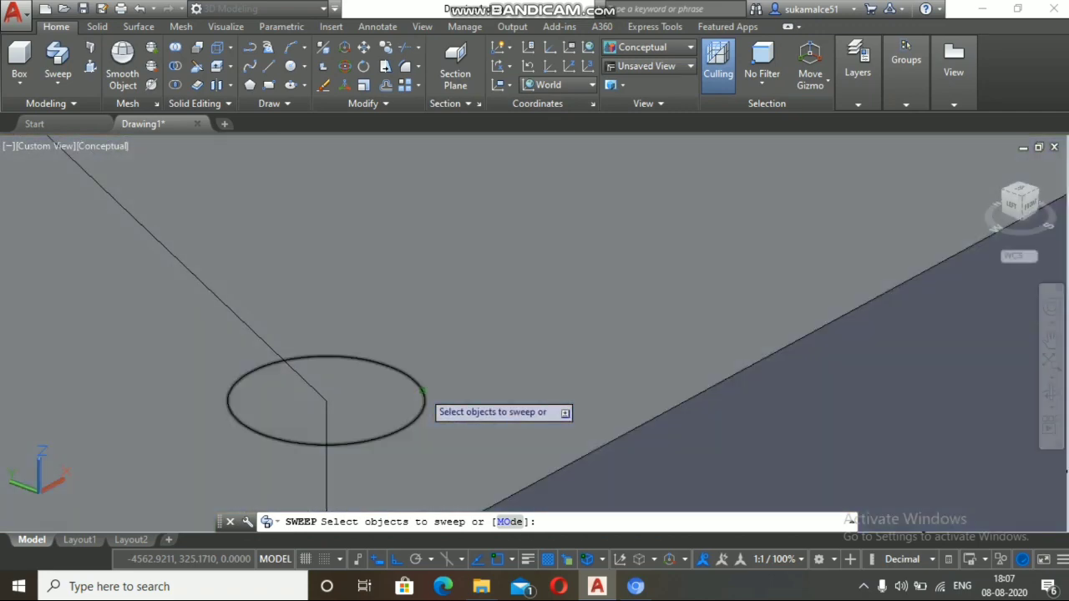
pyautogui.click(423, 391)
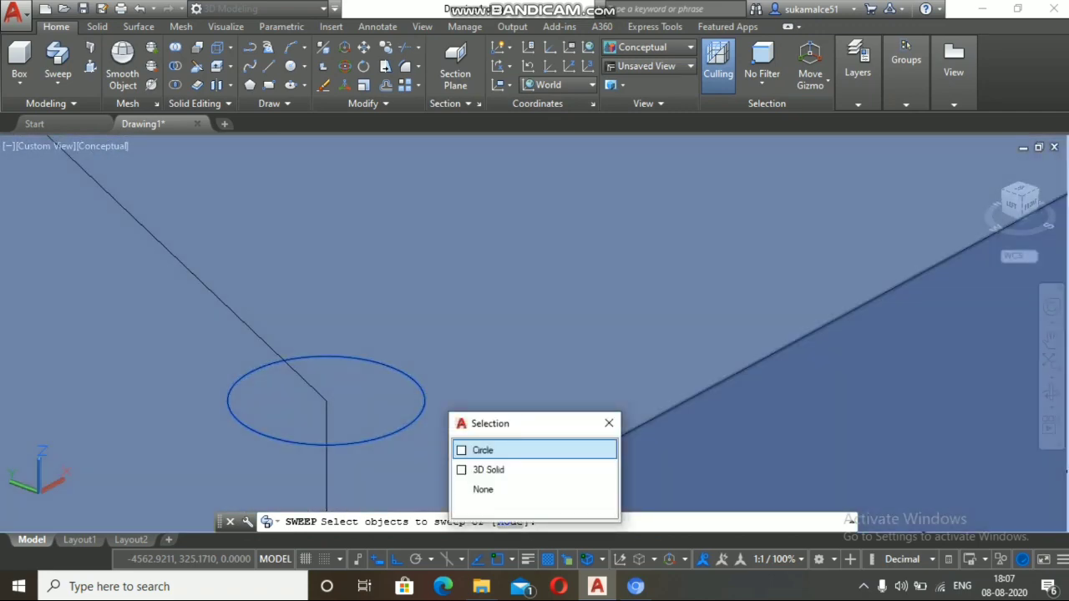
pyautogui.click(480, 450)
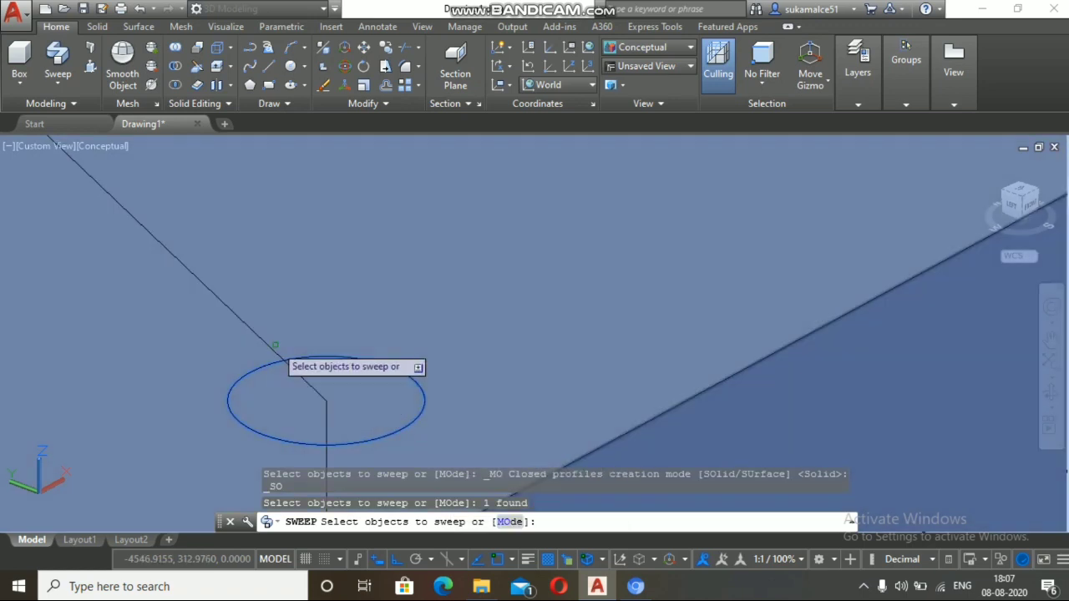
pyautogui.press('Return')
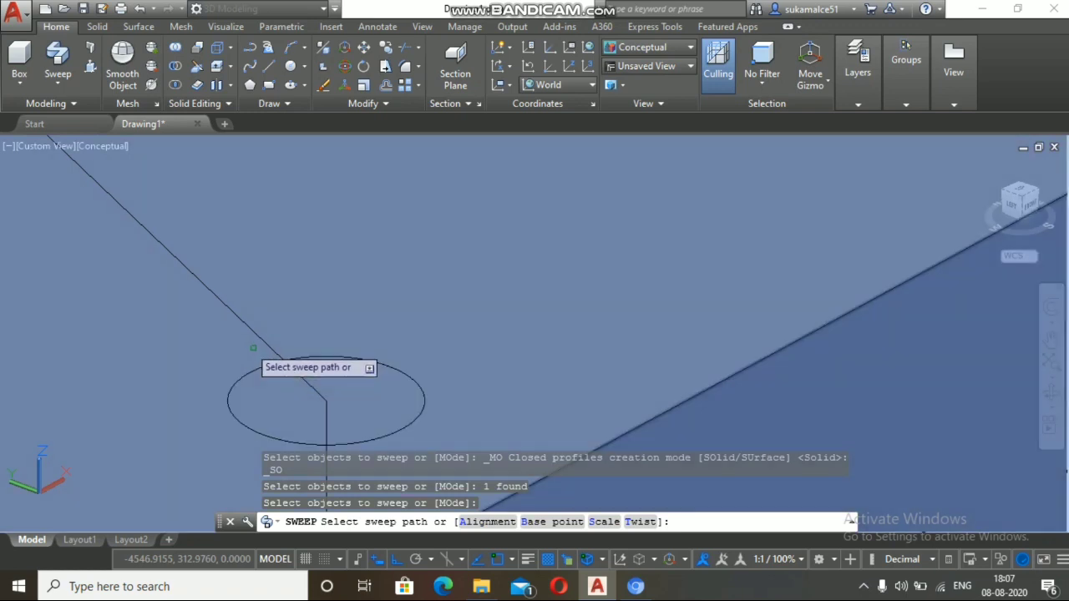
pyautogui.click(244, 320)
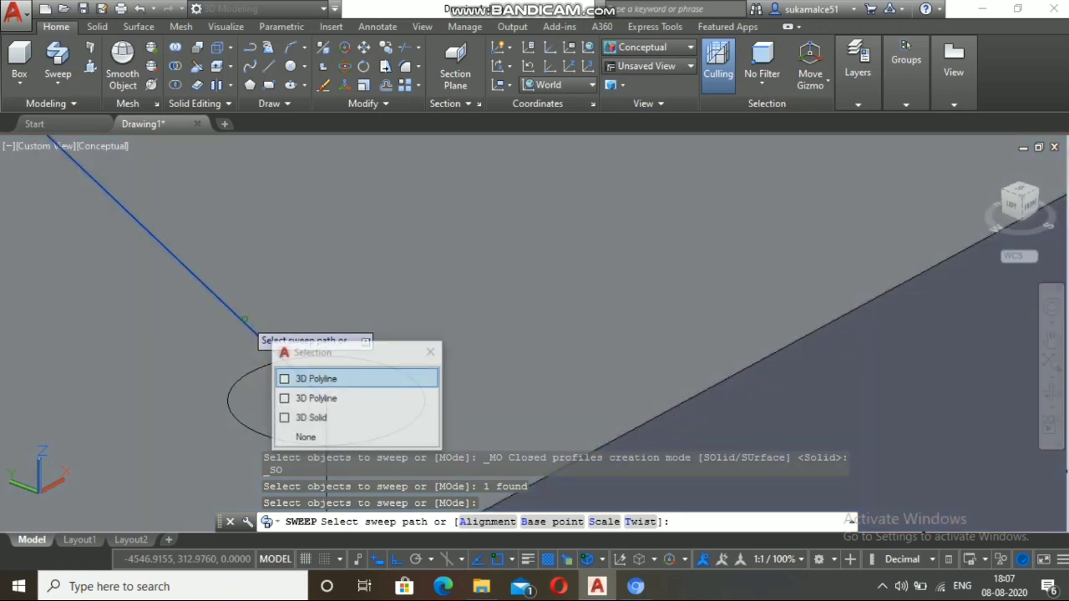
pyautogui.click(303, 380)
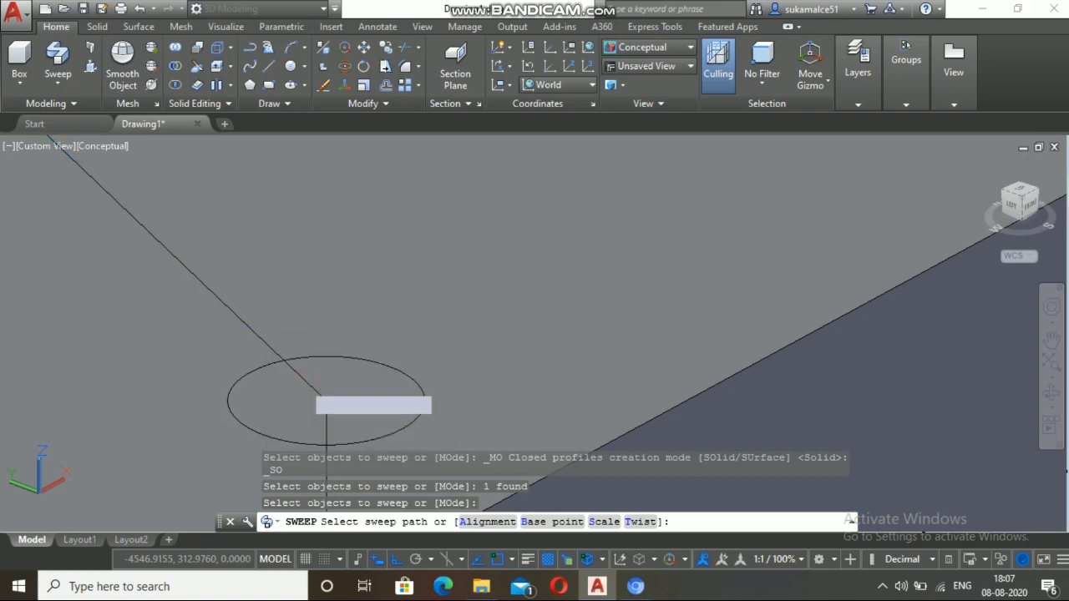
# Step: Draw a circle of radius 20 centred on the upper railing path's end at the lower flight's inner bottom end
pyautogui.scroll(-10, 326, 409)
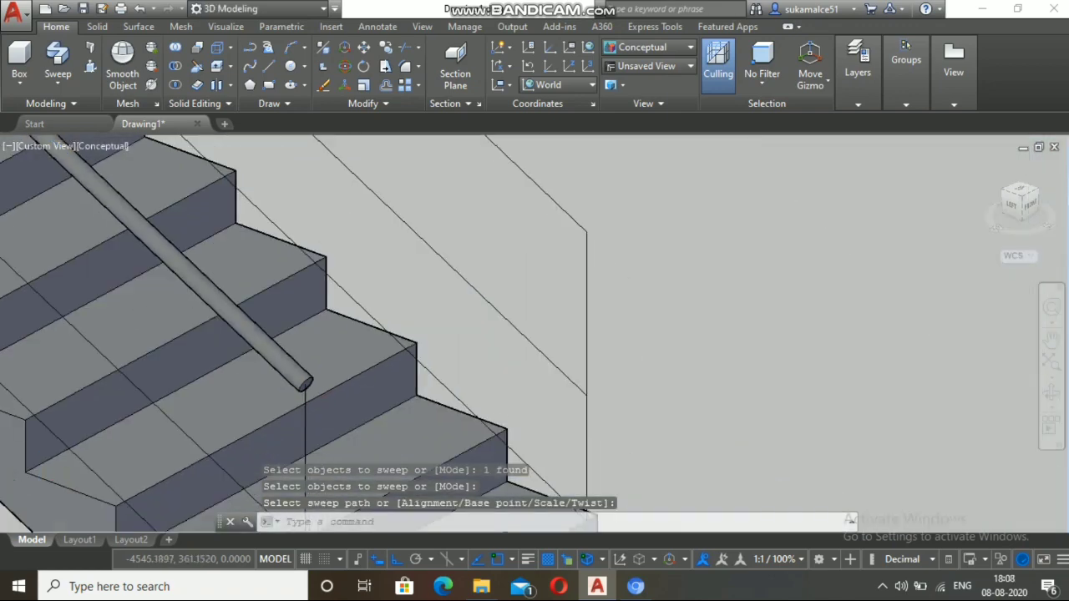
pyautogui.scroll(-3, 333, 419)
pyautogui.scroll(5, 305, 311)
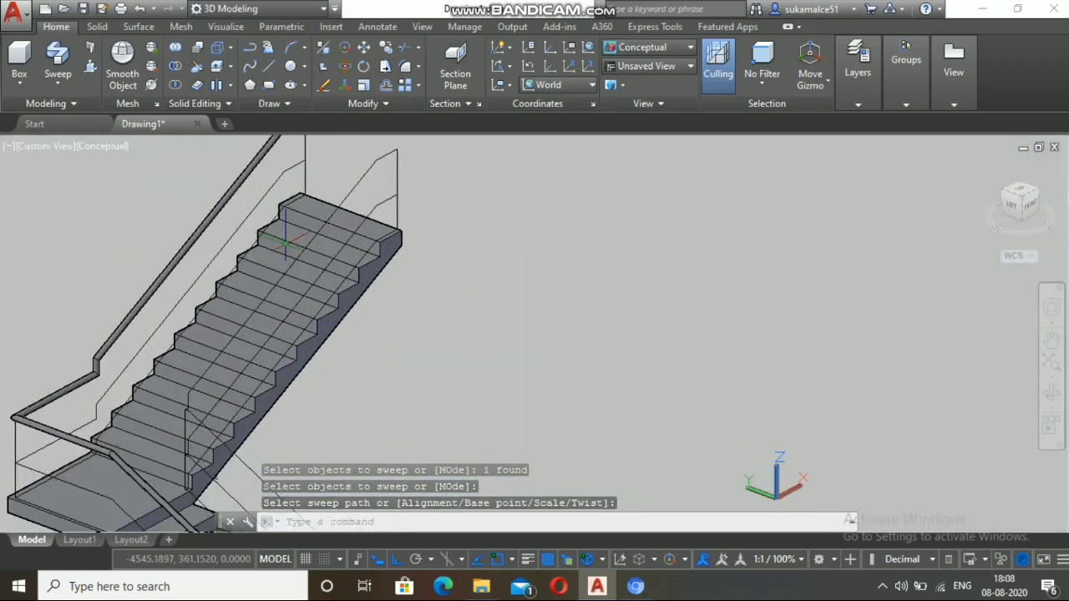
pyautogui.scroll(-6, 288, 251)
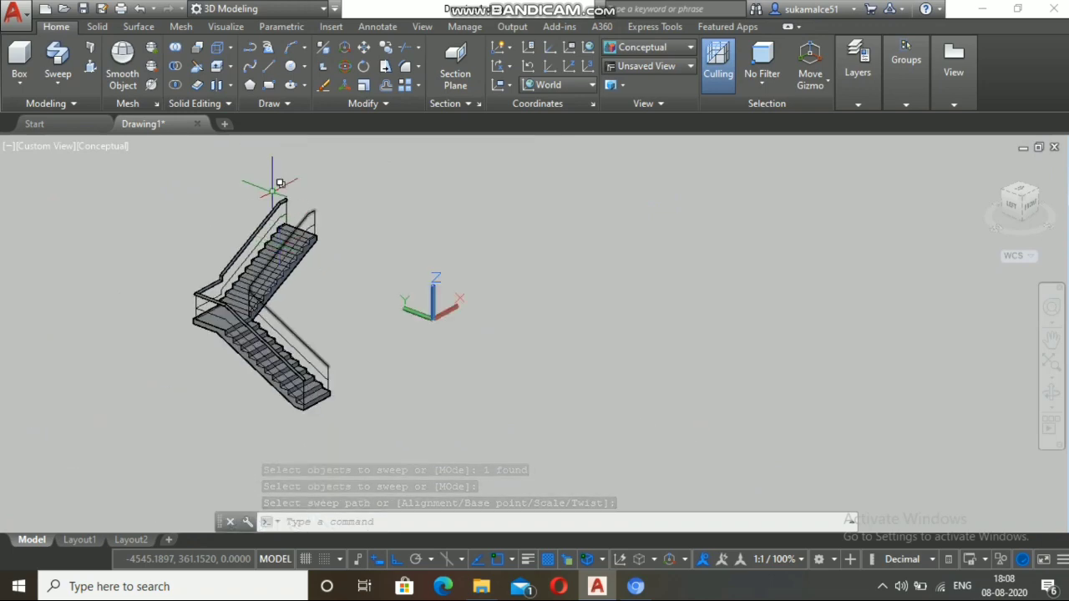
pyautogui.scroll(8, 275, 189)
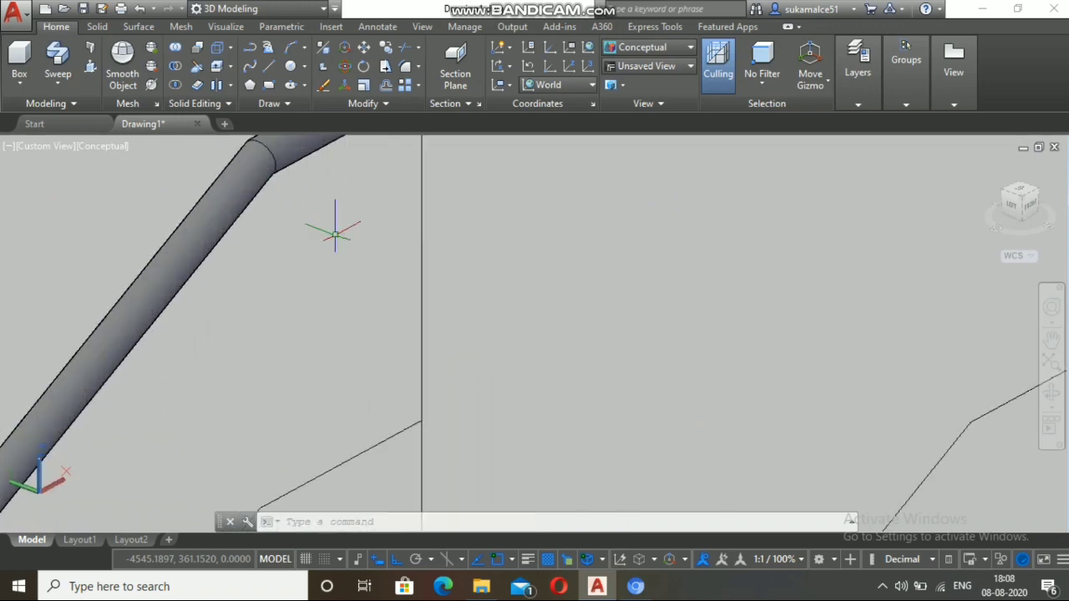
pyautogui.scroll(-7, 335, 234)
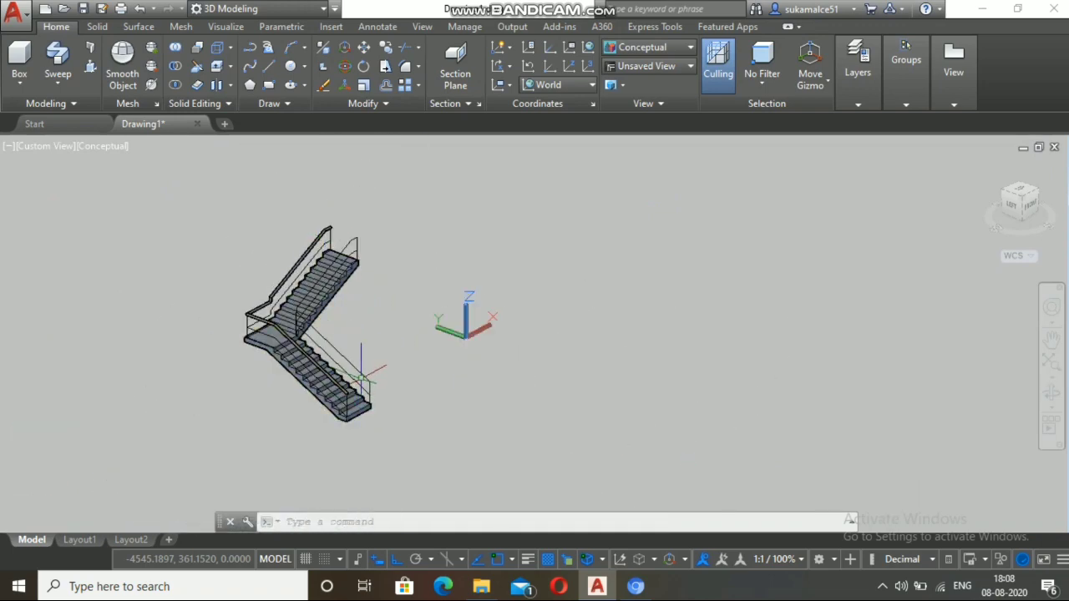
pyautogui.scroll(8, 365, 382)
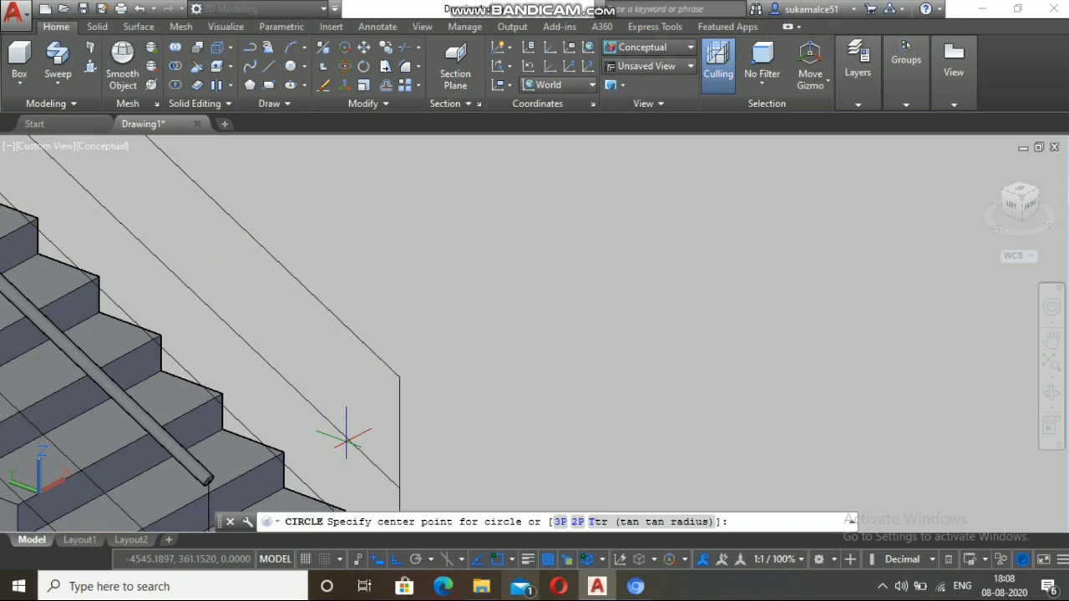
pyautogui.scroll(-5, 376, 439)
pyautogui.scroll(4, 422, 477)
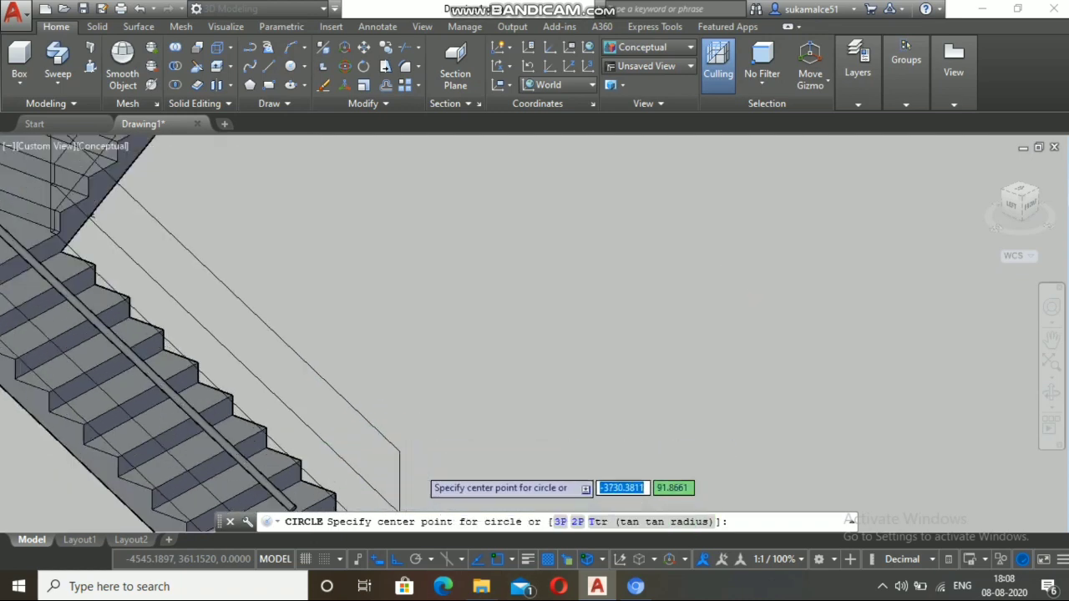
pyautogui.scroll(5, 413, 461)
pyautogui.scroll(3, 360, 442)
pyautogui.scroll(3, 390, 437)
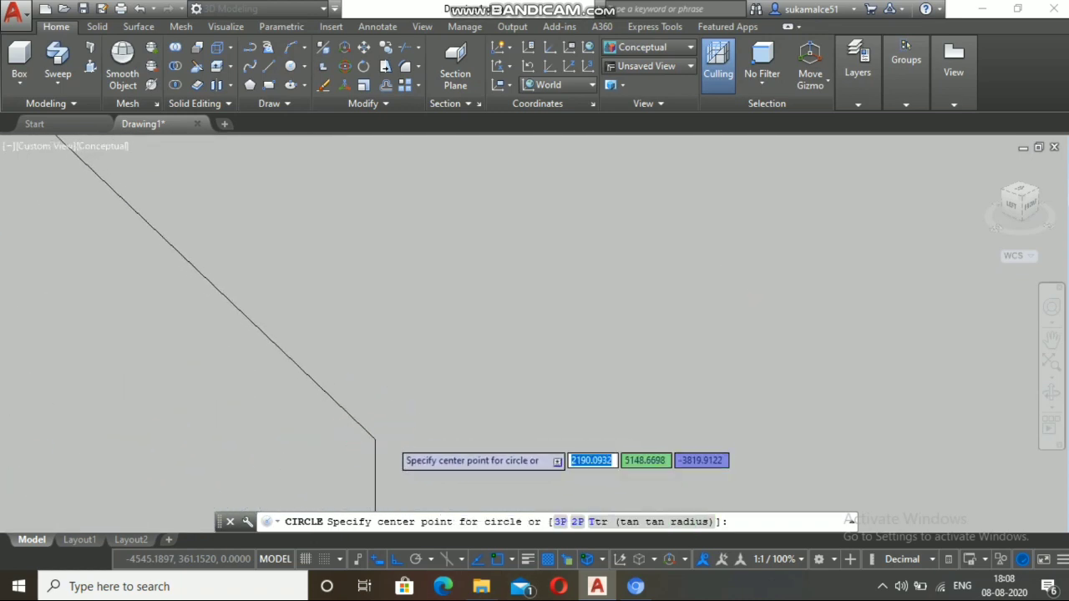
pyautogui.click(375, 438)
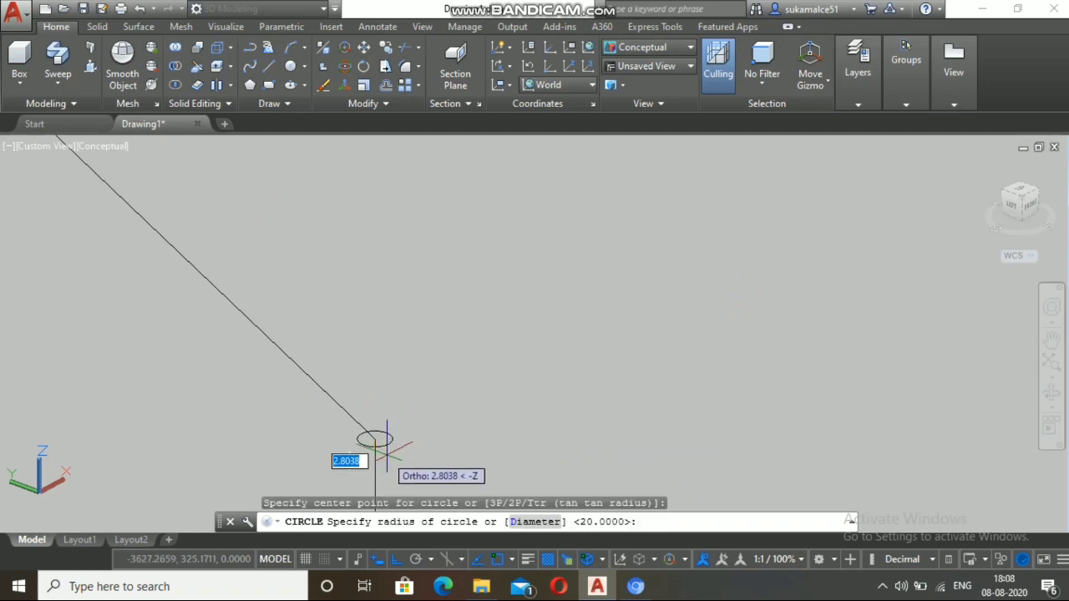
pyautogui.press('Return')
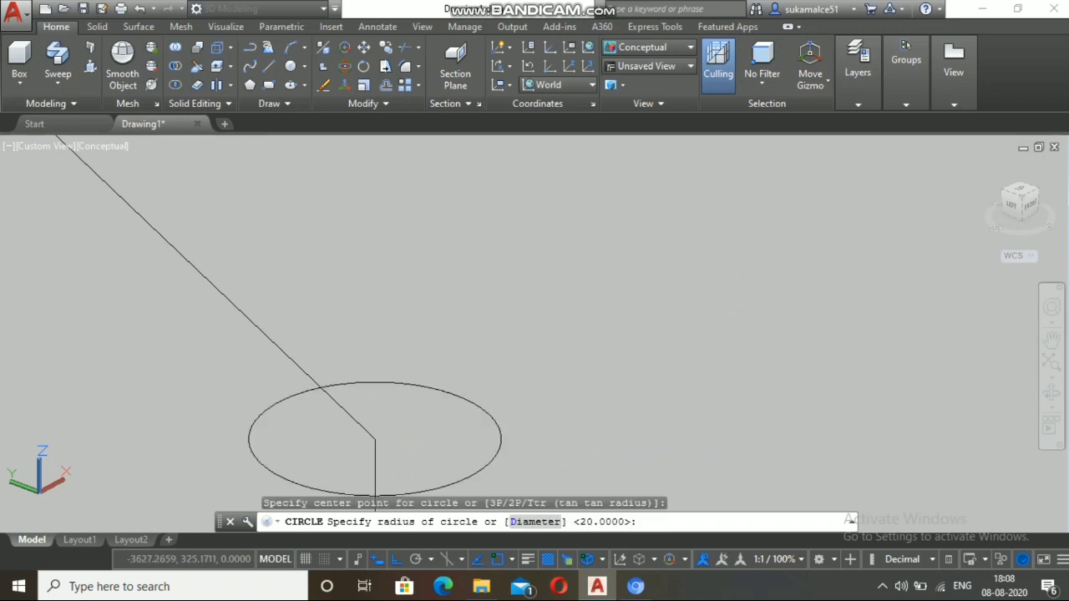
pyautogui.press('Escape')
# Step: Sweep the radius 20 circle along the inner side's upper railing path that starts at the circle's centre
pyautogui.scroll(-4, 370, 416)
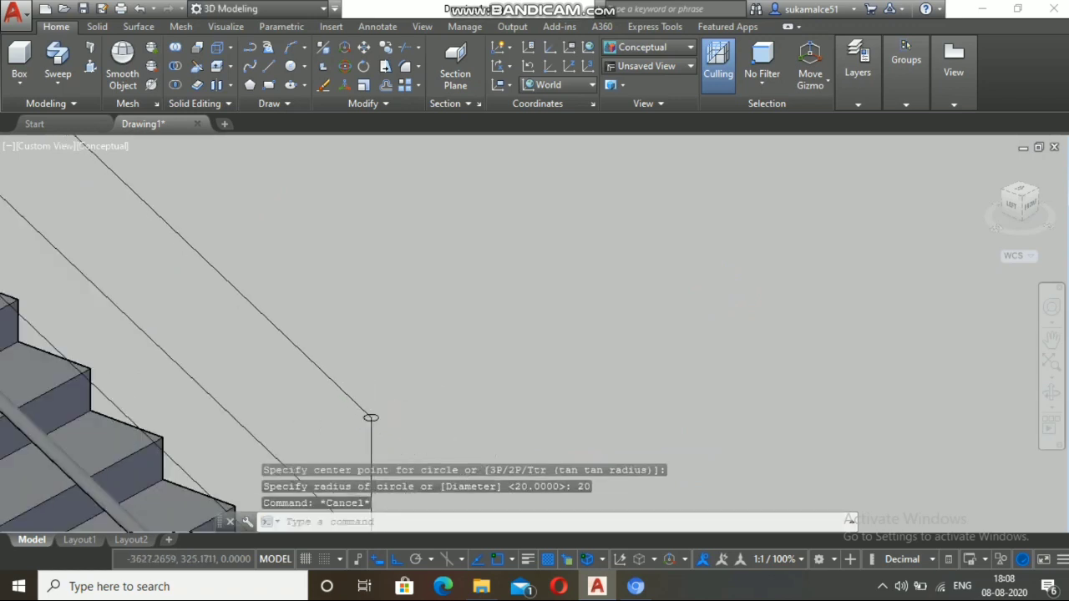
pyautogui.scroll(2, 376, 430)
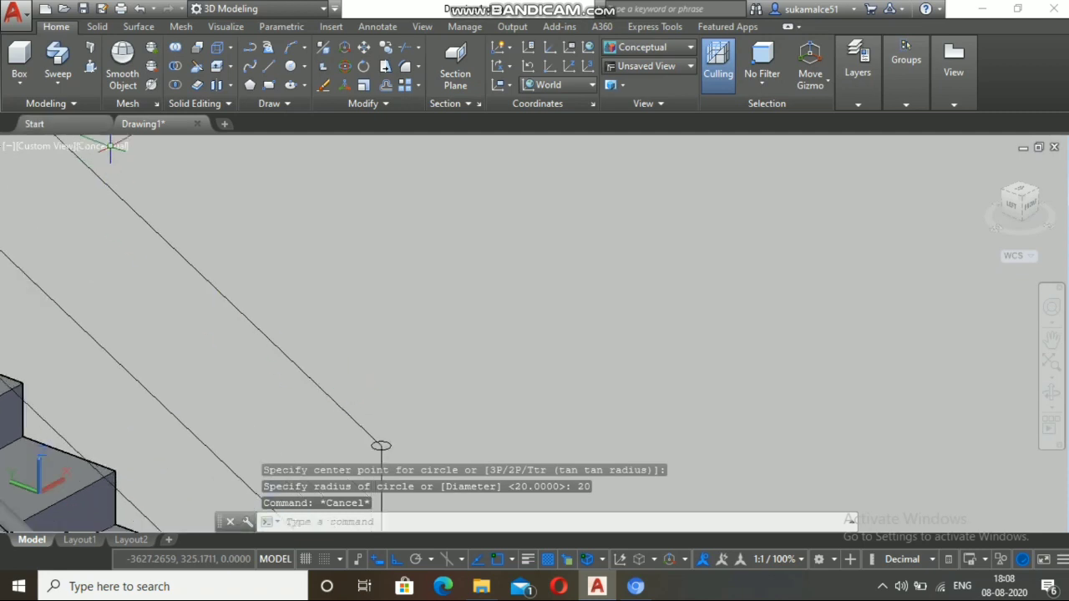
pyautogui.click(57, 77)
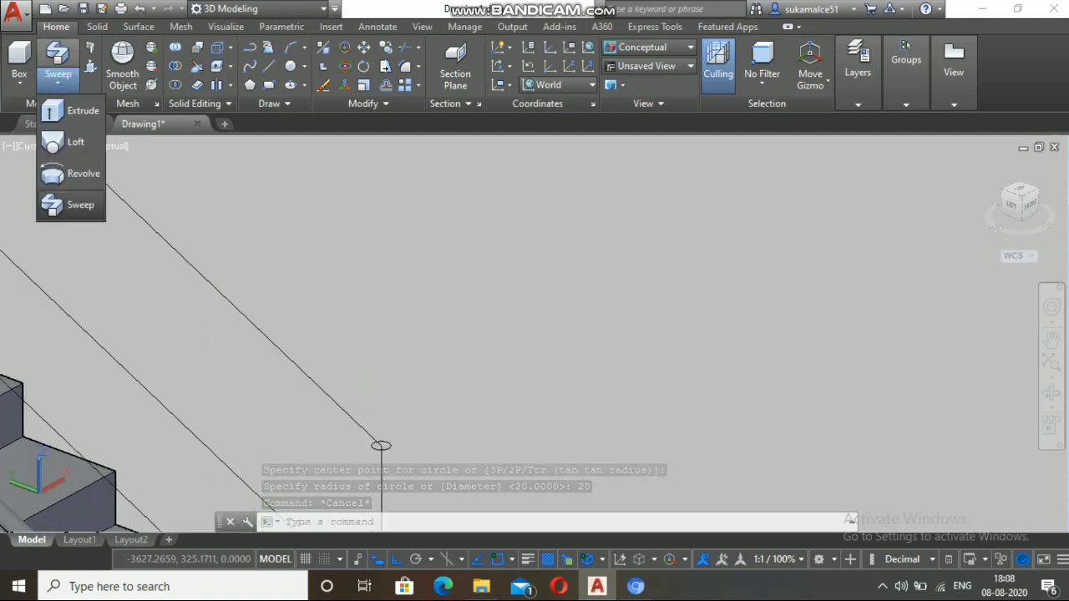
pyautogui.click(76, 205)
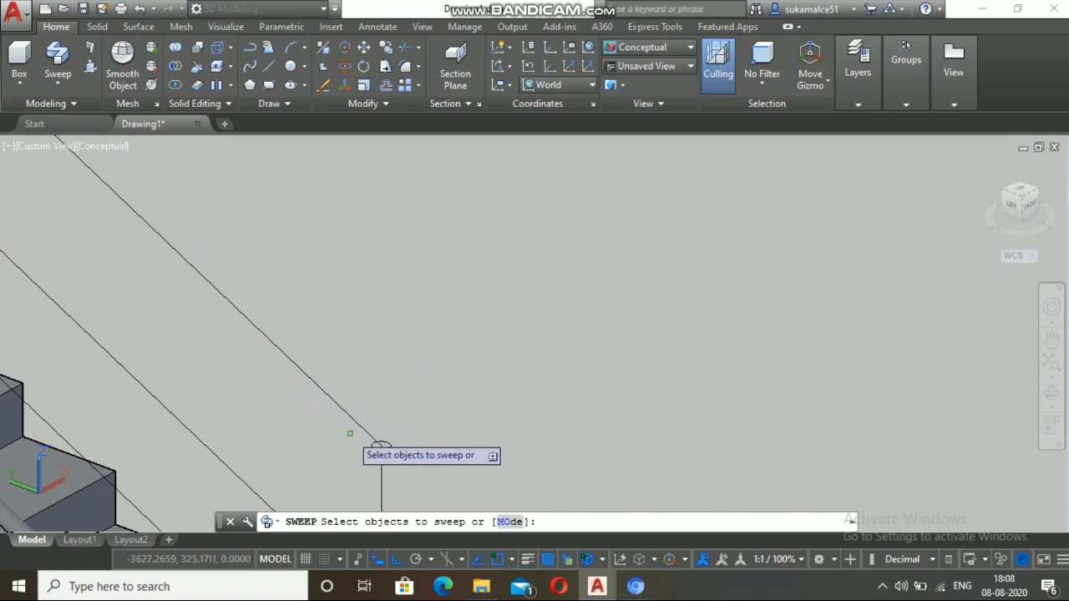
pyautogui.scroll(4, 404, 470)
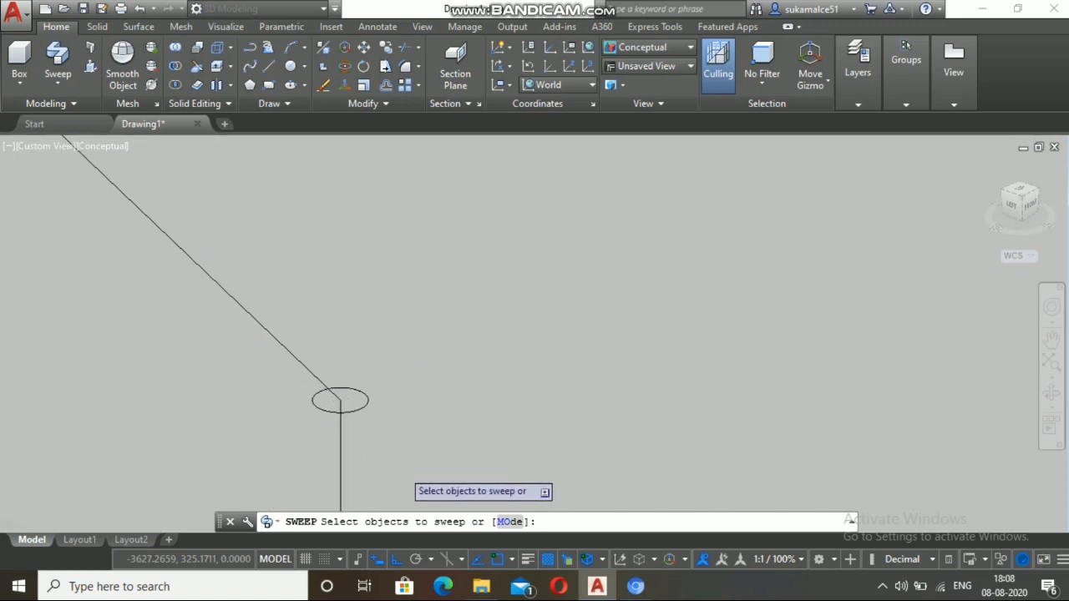
pyautogui.click(357, 408)
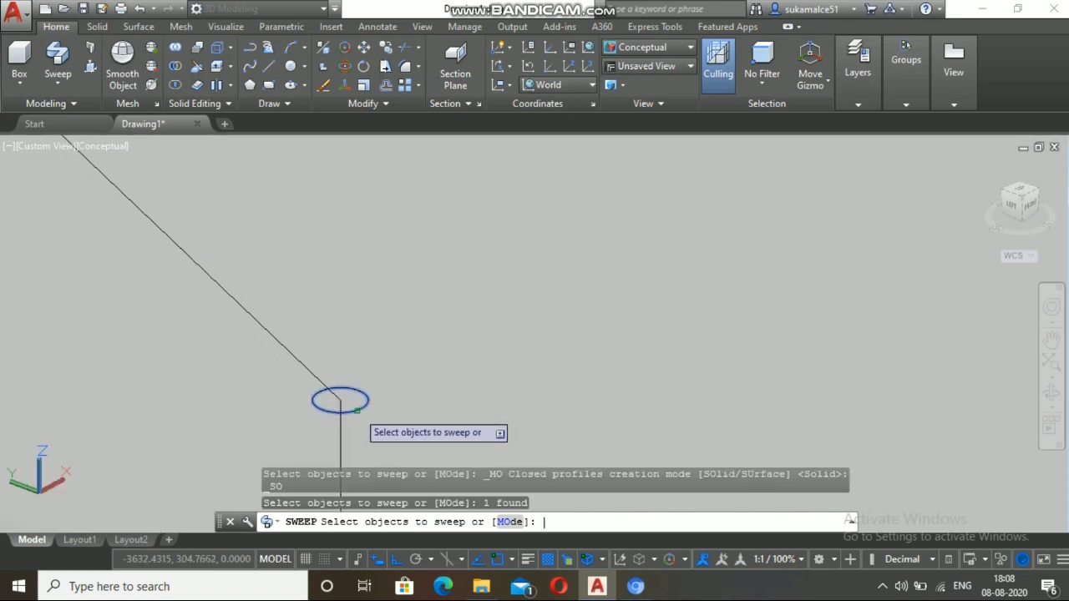
pyautogui.press('Return')
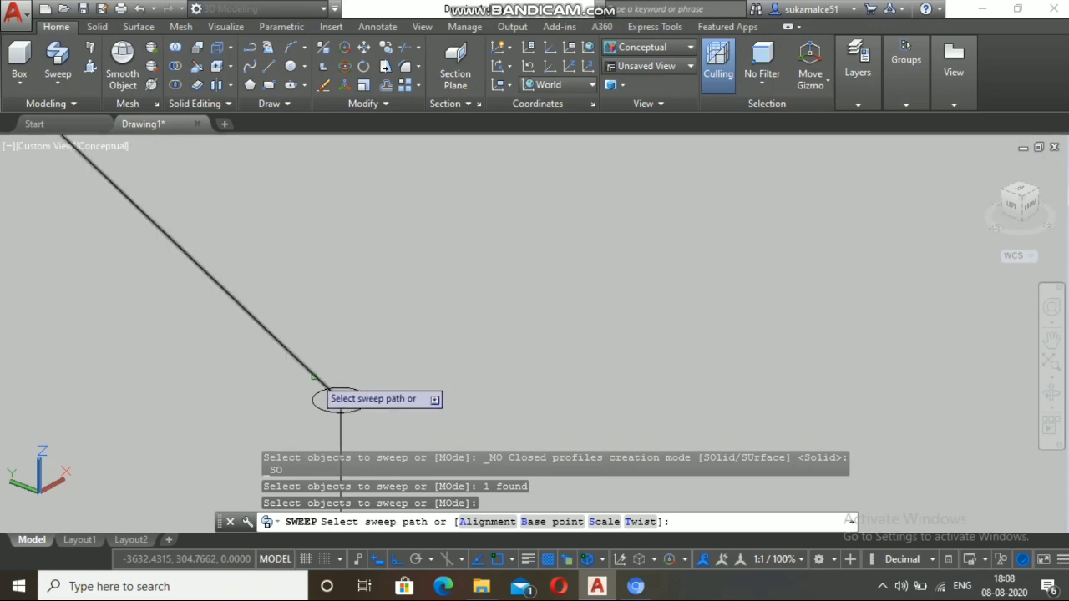
pyautogui.click(314, 377)
pyautogui.press('Return')
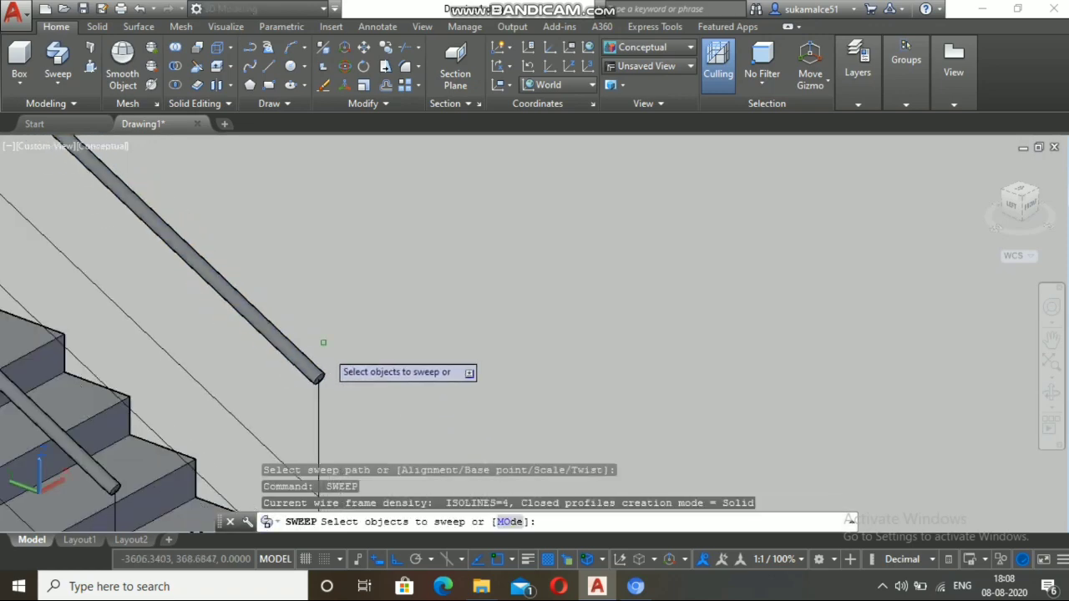
# Step: Draw a circle of radius 10 centred on the lower railing path's end at the lower flight's outer bottom end
pyautogui.scroll(-4, 323, 342)
pyautogui.scroll(4, 244, 175)
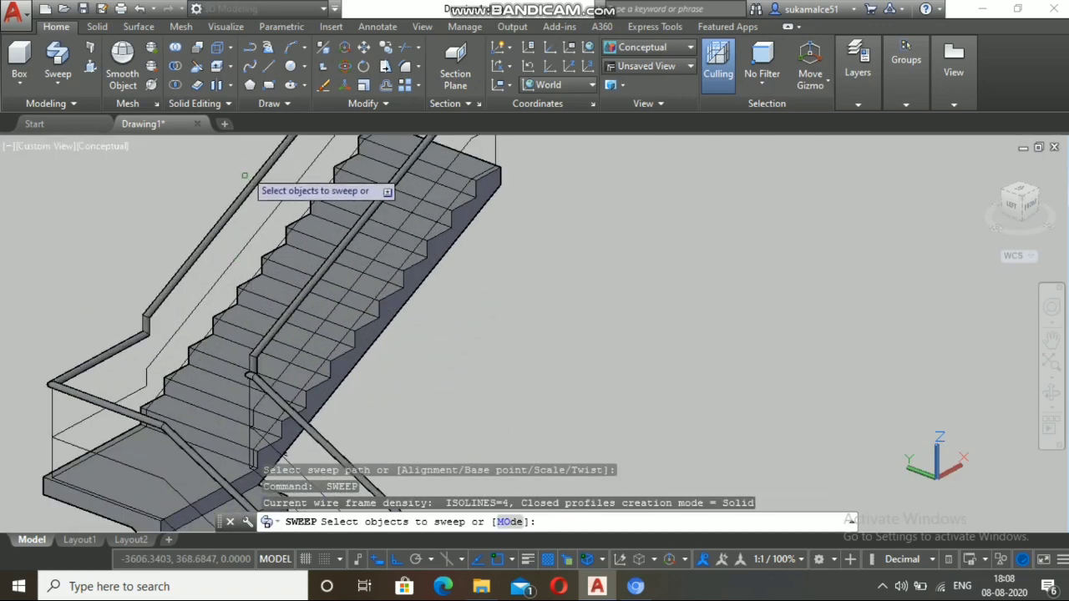
pyautogui.scroll(-3, 265, 228)
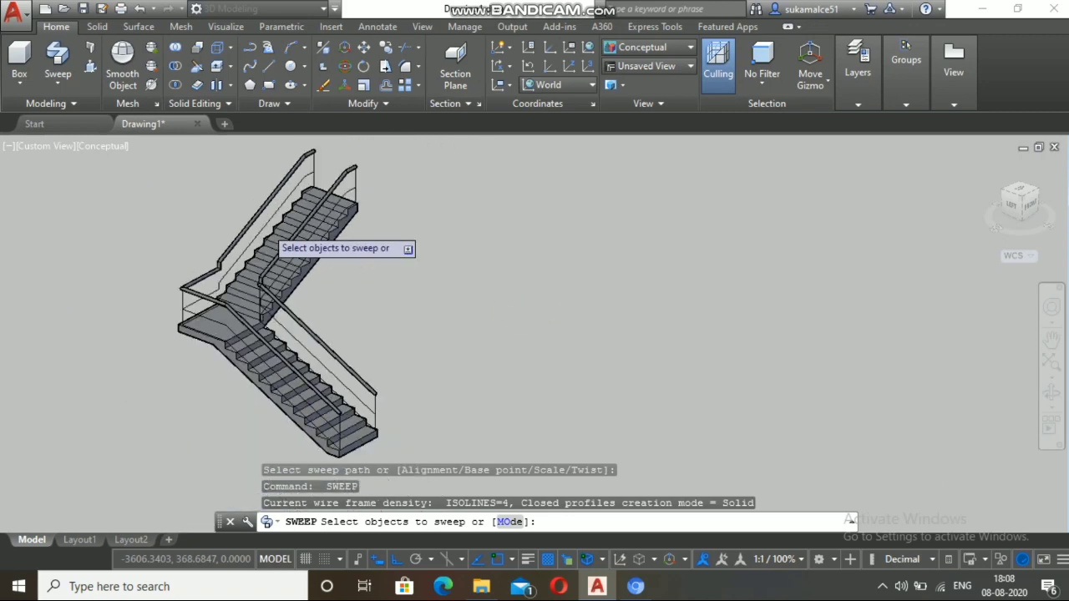
pyautogui.scroll(5, 331, 434)
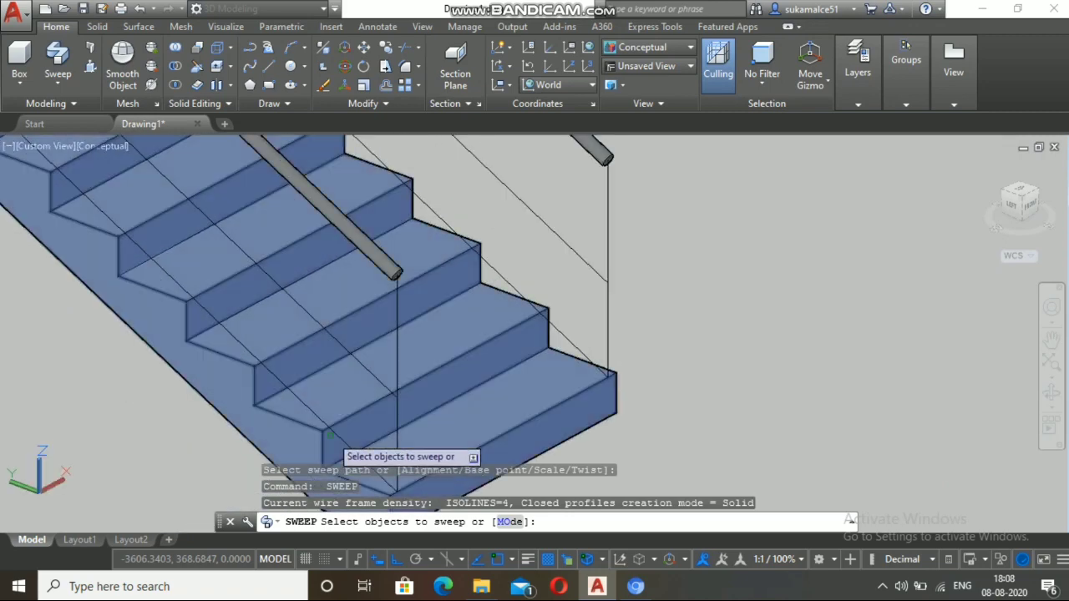
pyautogui.press('Escape')
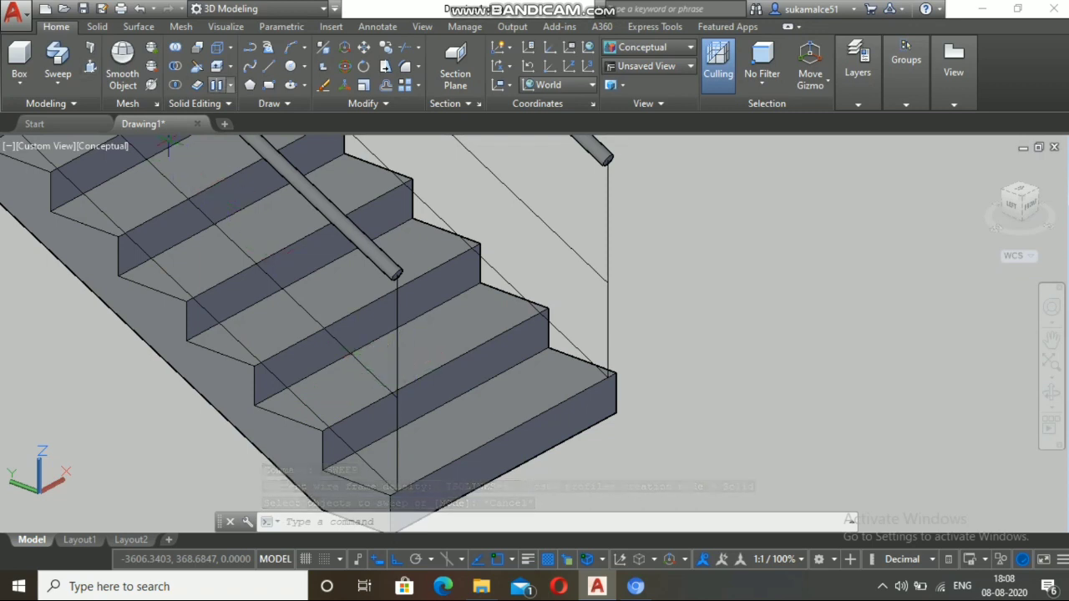
pyautogui.press('Return')
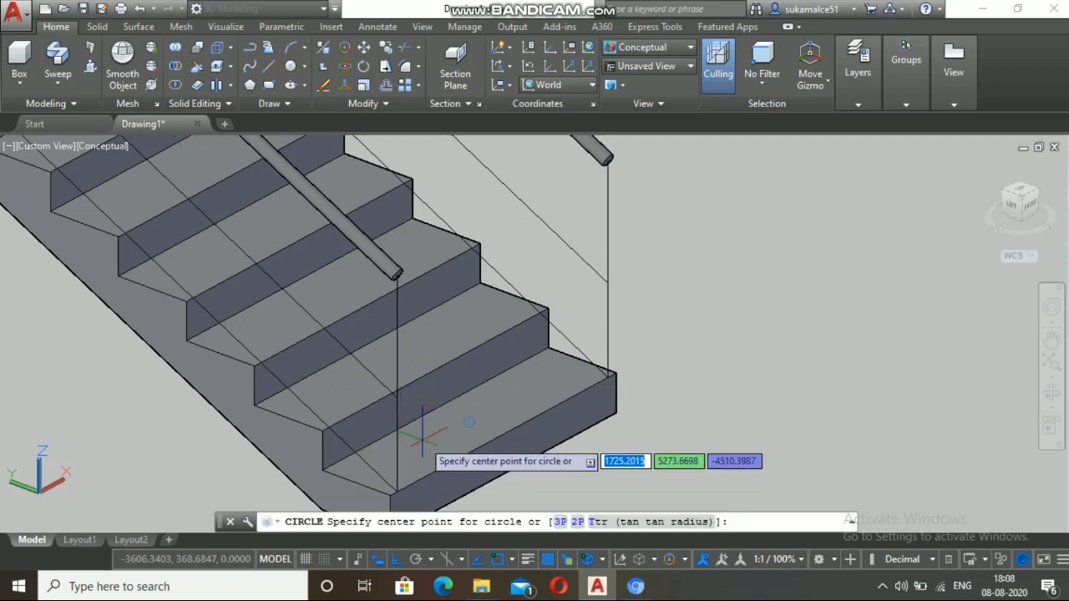
pyautogui.scroll(3, 355, 372)
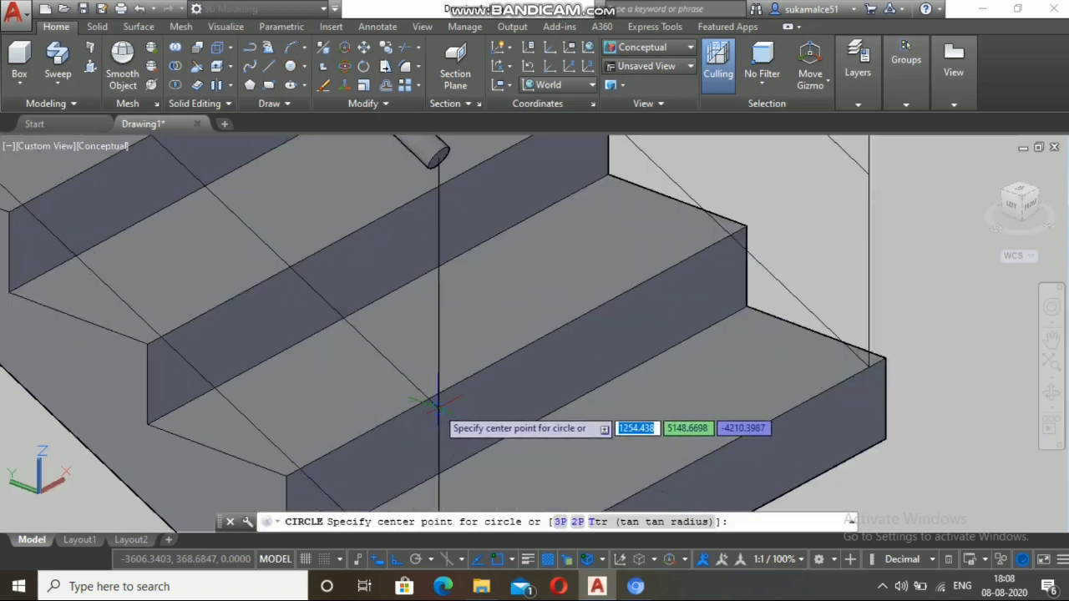
pyautogui.click(438, 407)
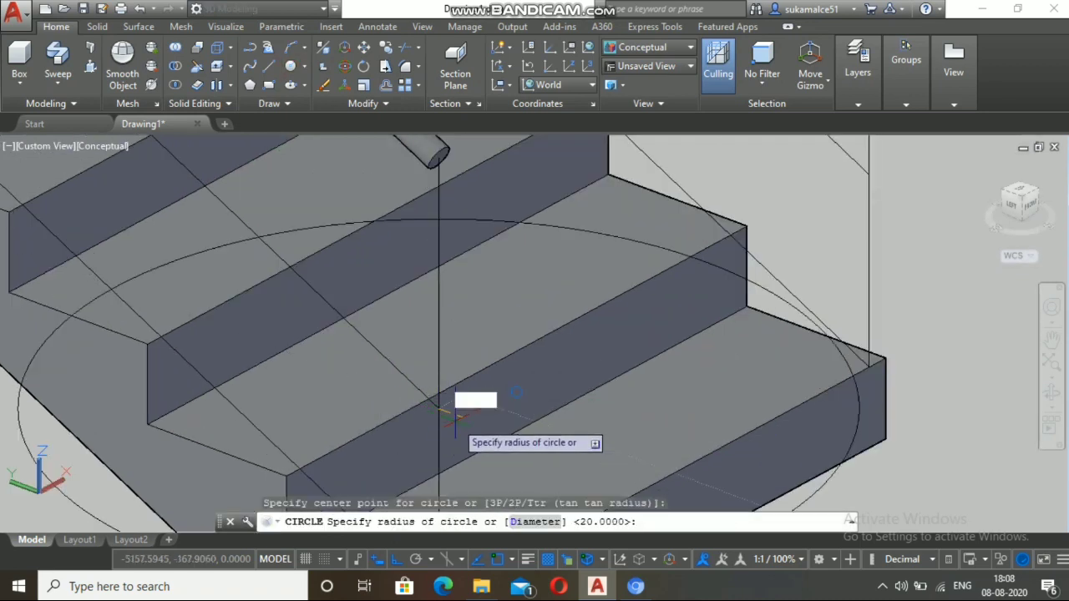
pyautogui.write('10')
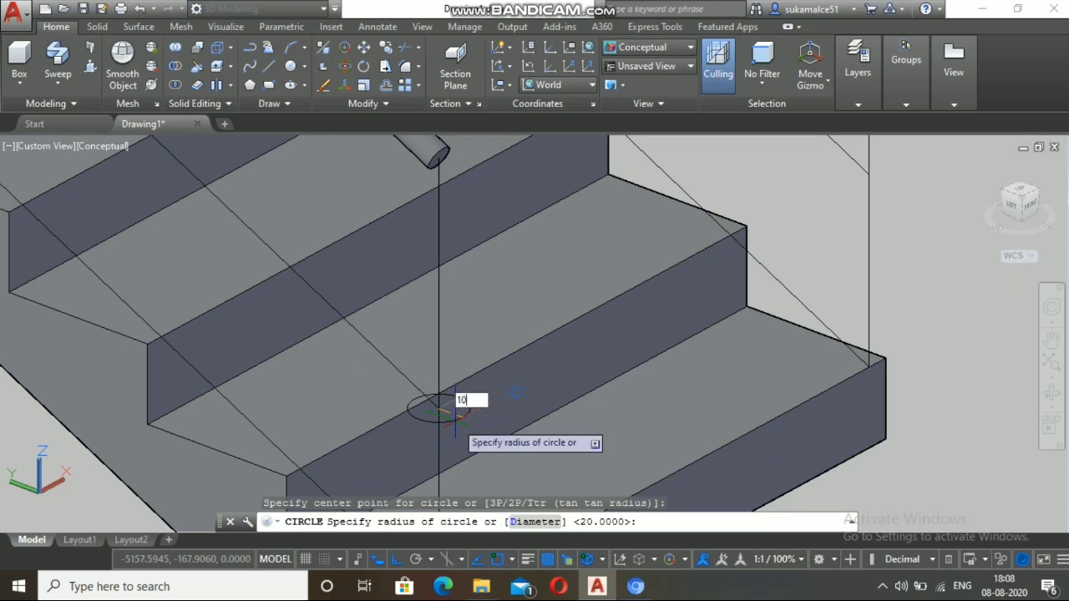
pyautogui.press('Return')
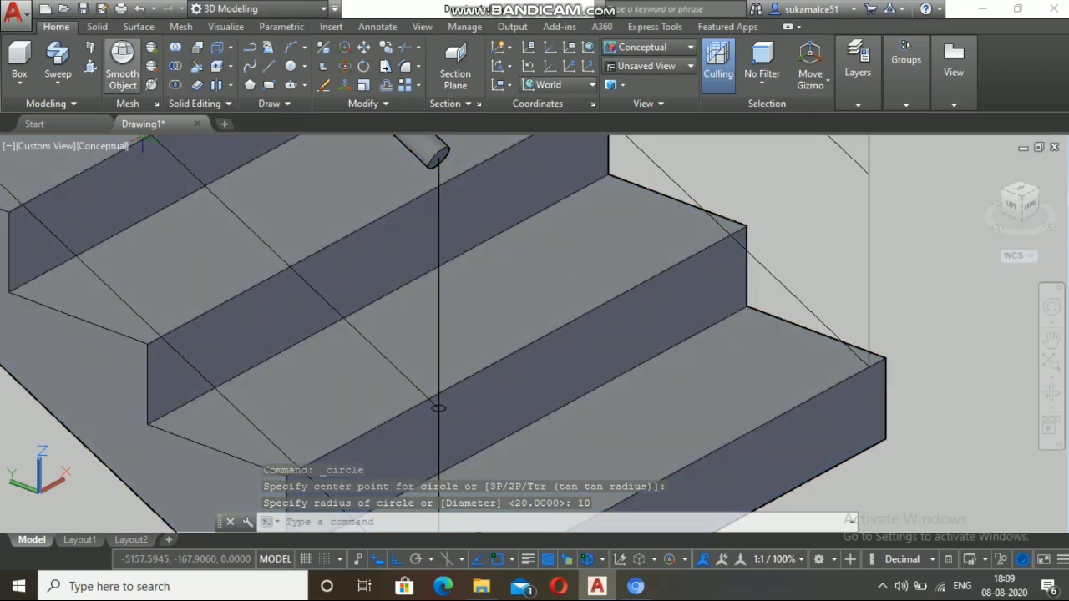
# Step: Sweep the radius 10 circle along the outer side's lower railing 3D polyline
pyautogui.click(57, 57)
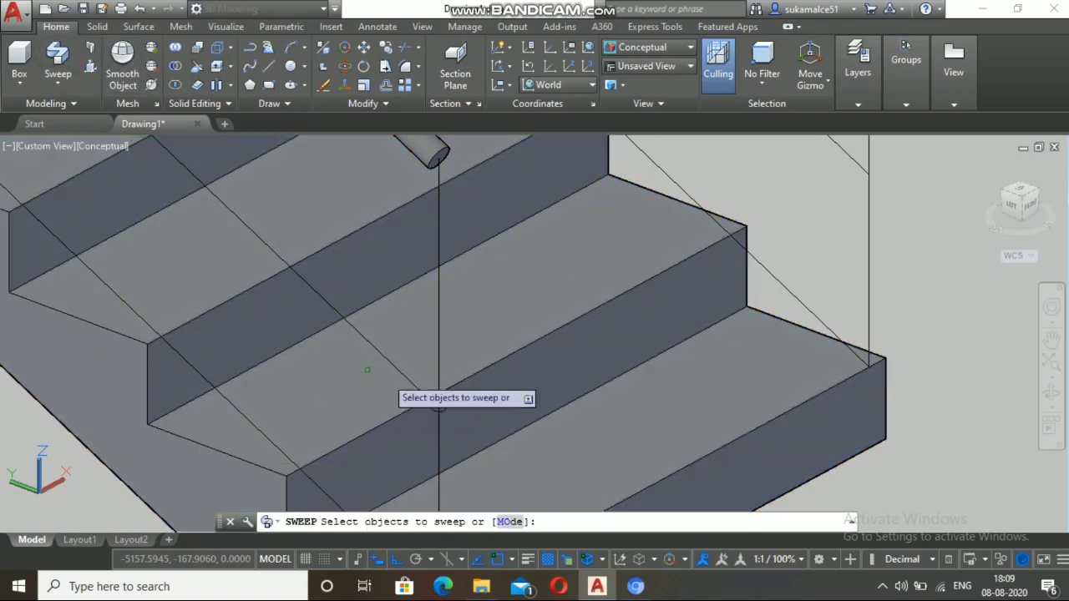
pyautogui.scroll(5, 437, 406)
pyautogui.scroll(4, 437, 406)
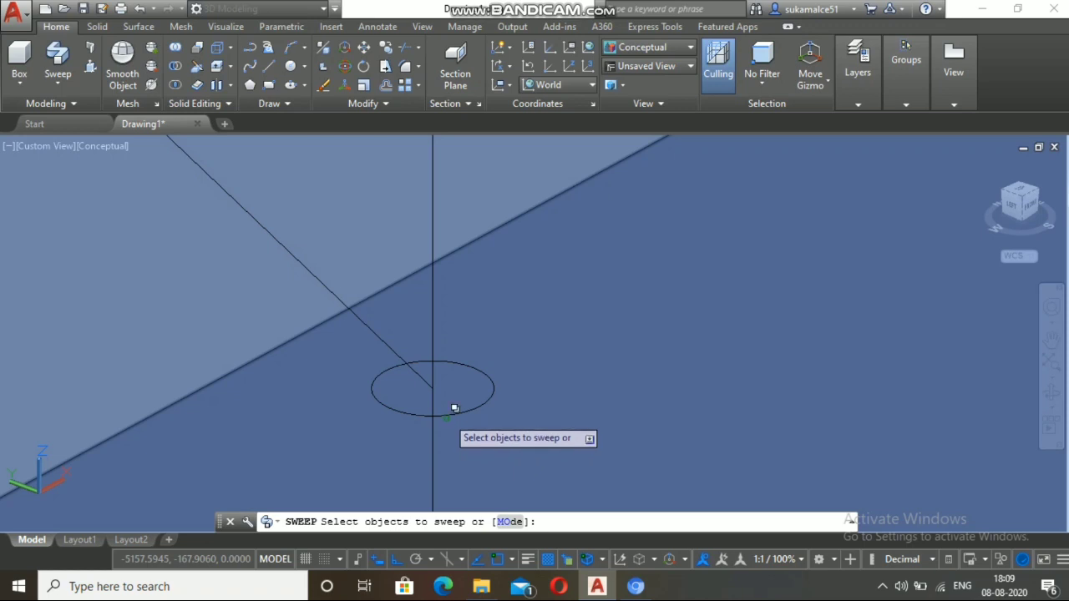
pyautogui.click(455, 409)
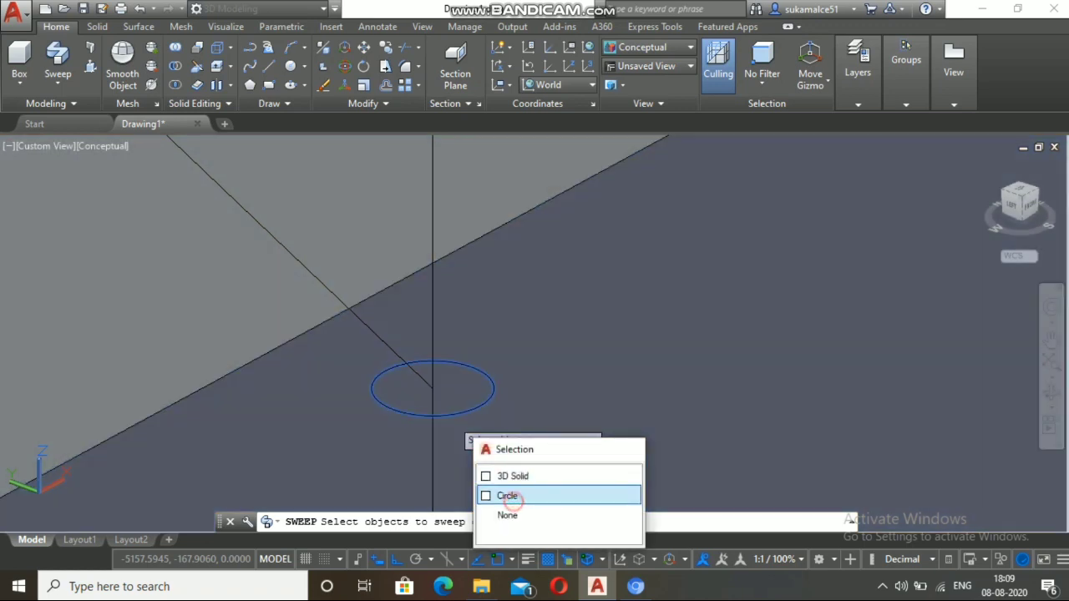
pyautogui.click(508, 496)
pyautogui.press('Return')
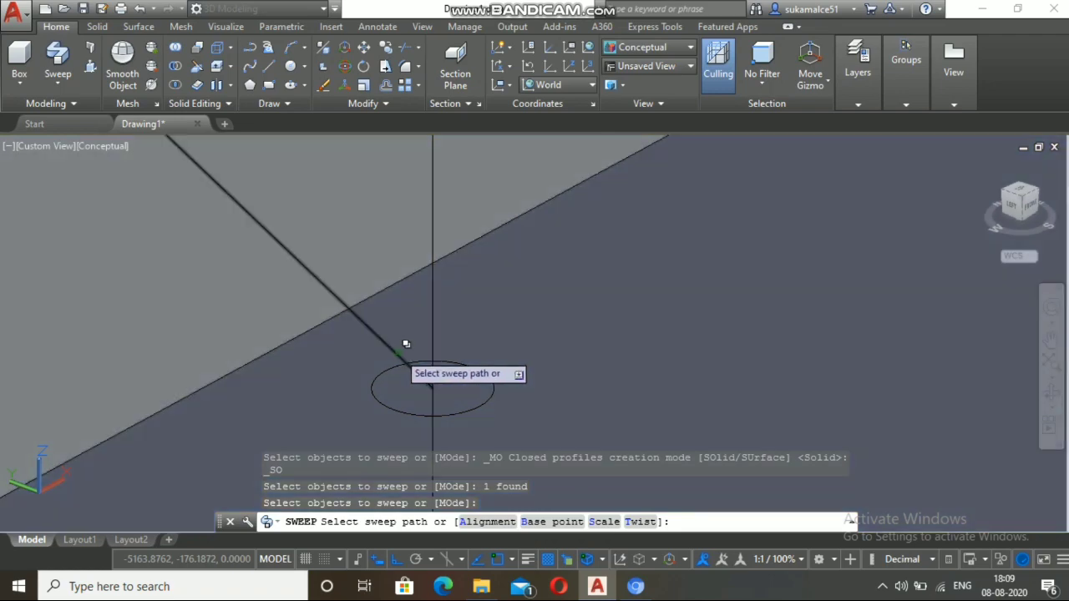
pyautogui.click(406, 343)
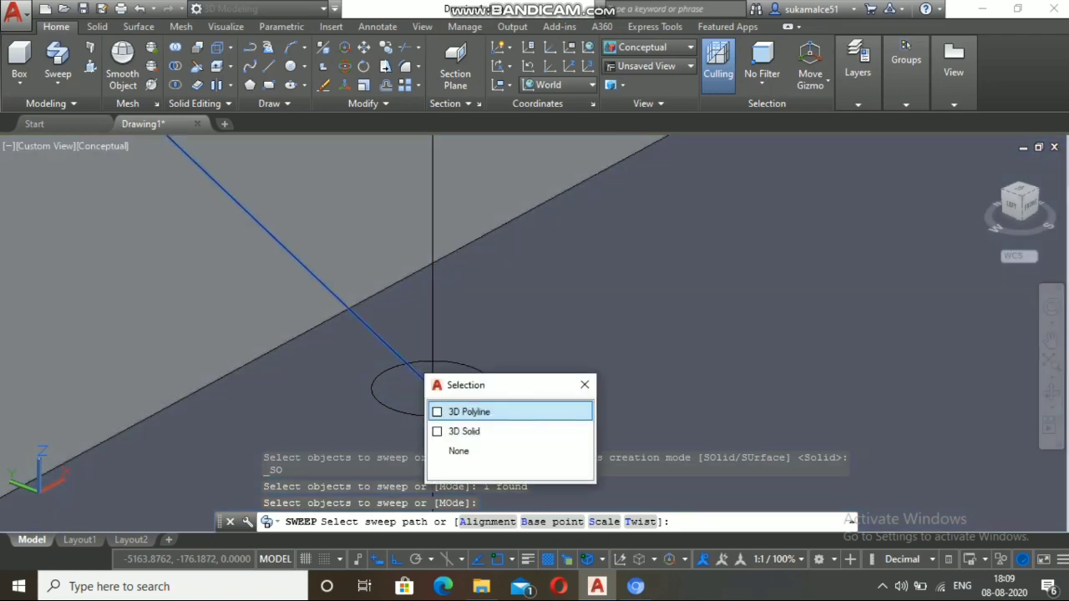
pyautogui.click(462, 409)
pyautogui.press('Return')
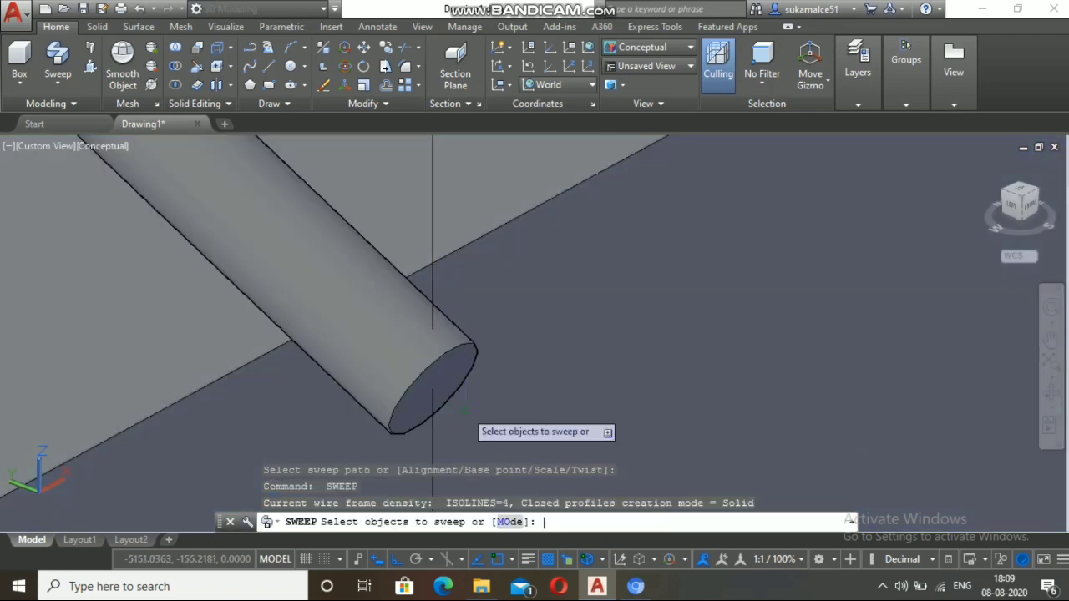
pyautogui.scroll(-5, 468, 418)
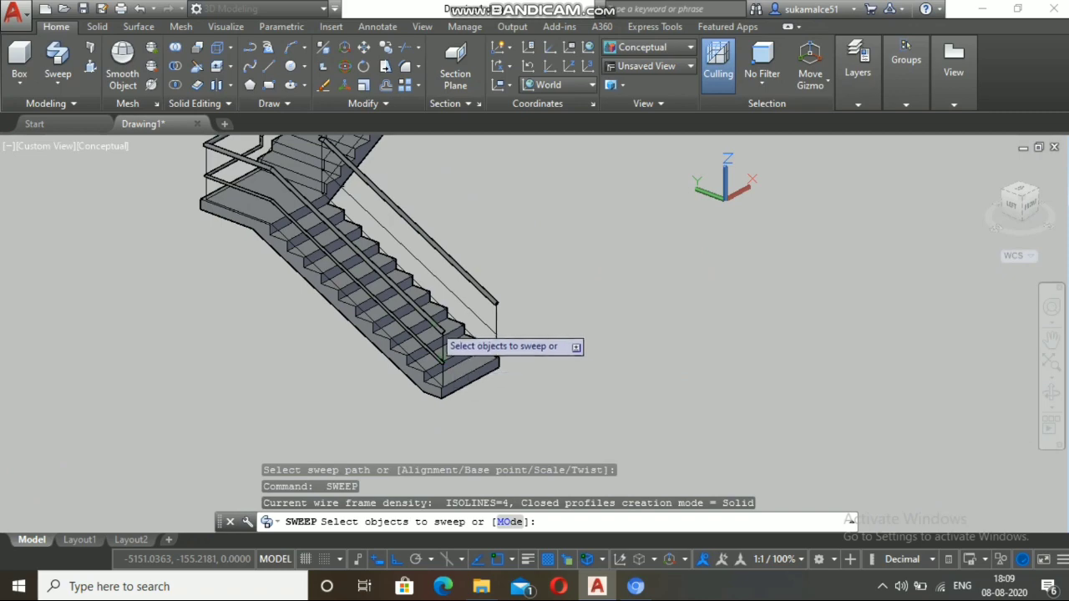
pyautogui.scroll(-4, 446, 347)
pyautogui.scroll(6, 416, 188)
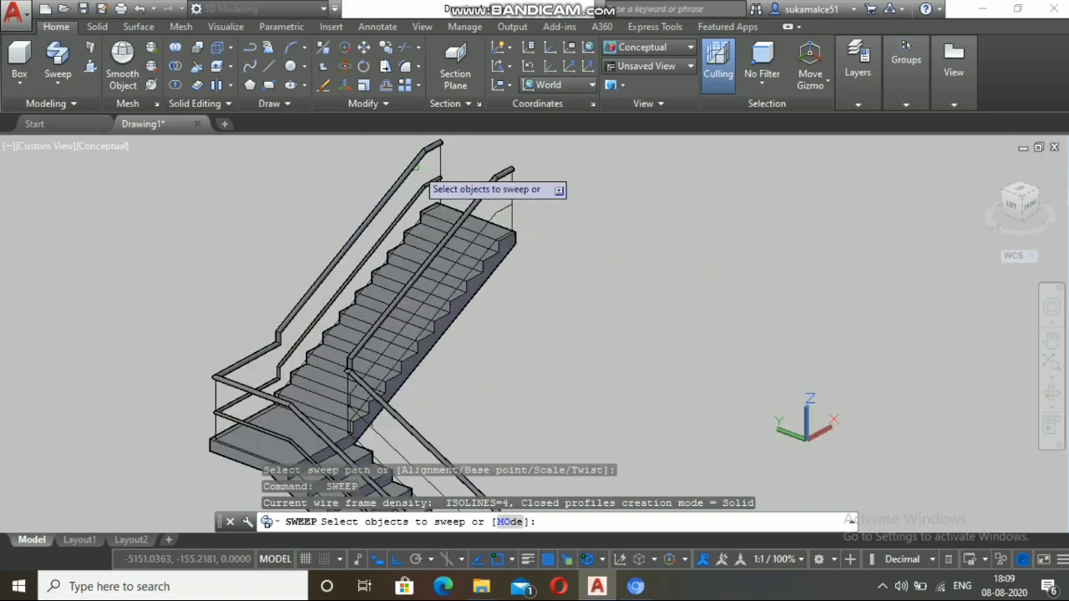
# Step: Draw a circle of radius 10 centred on the lower railing path's end at the lower flight's inner bottom end
pyautogui.scroll(-5, 418, 171)
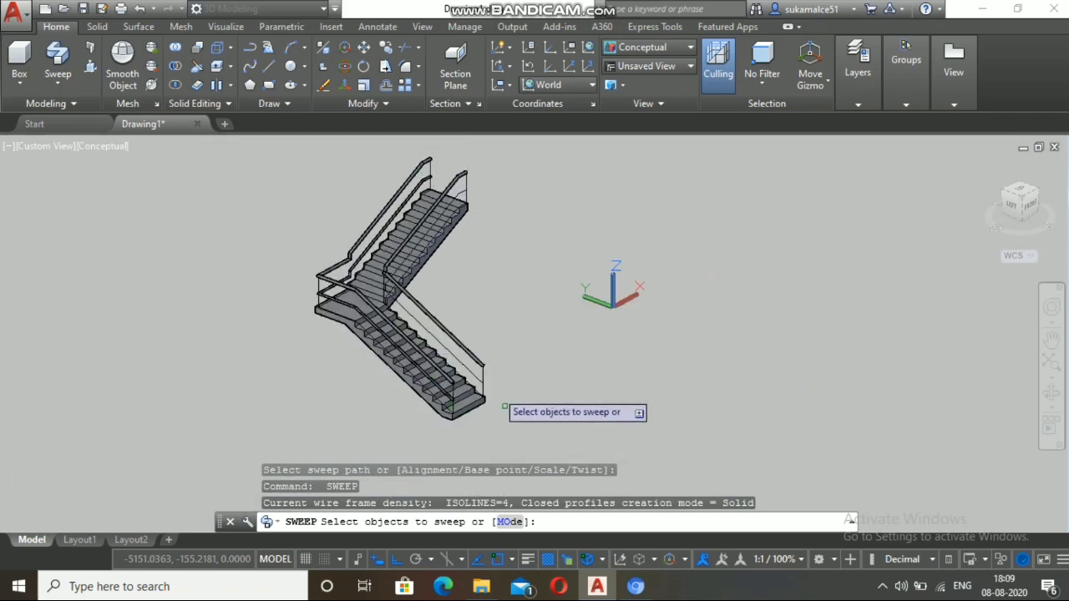
pyautogui.scroll(6, 486, 369)
pyautogui.scroll(3, 428, 324)
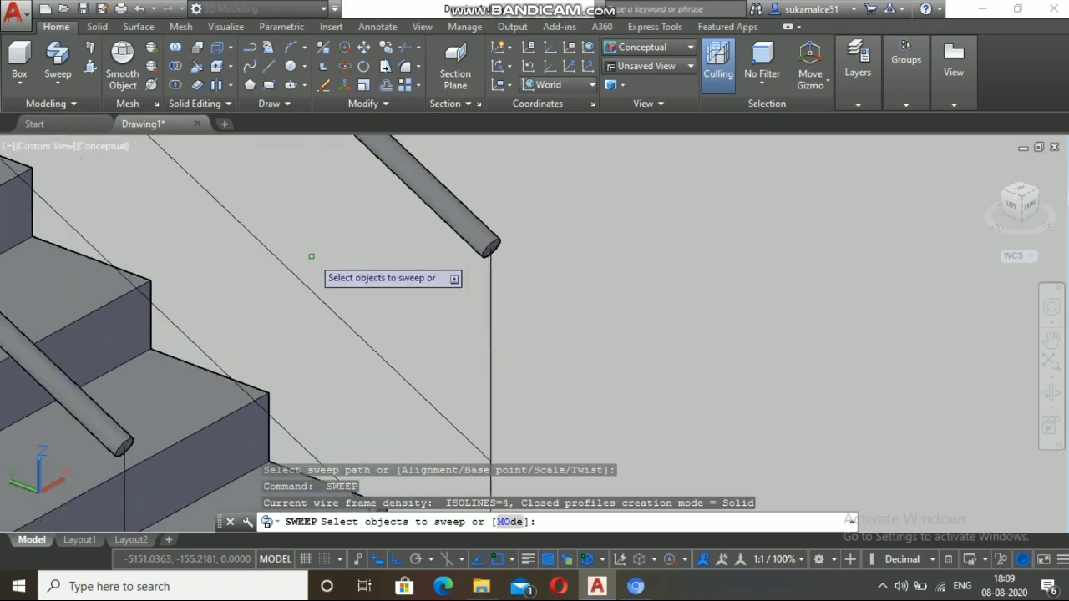
pyautogui.press('Escape')
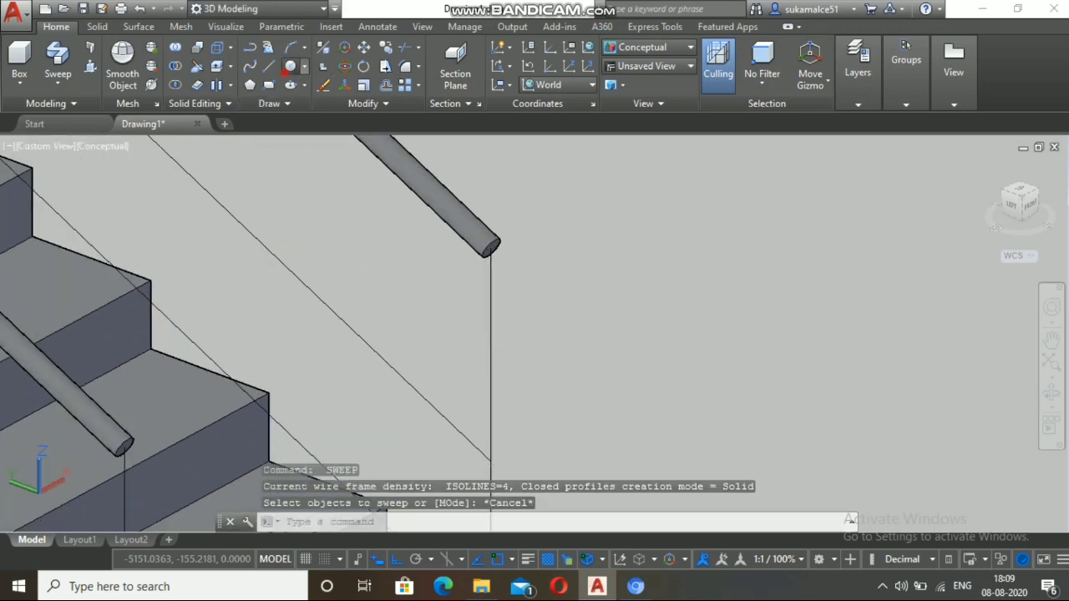
pyautogui.click(290, 66)
pyautogui.scroll(-2, 455, 413)
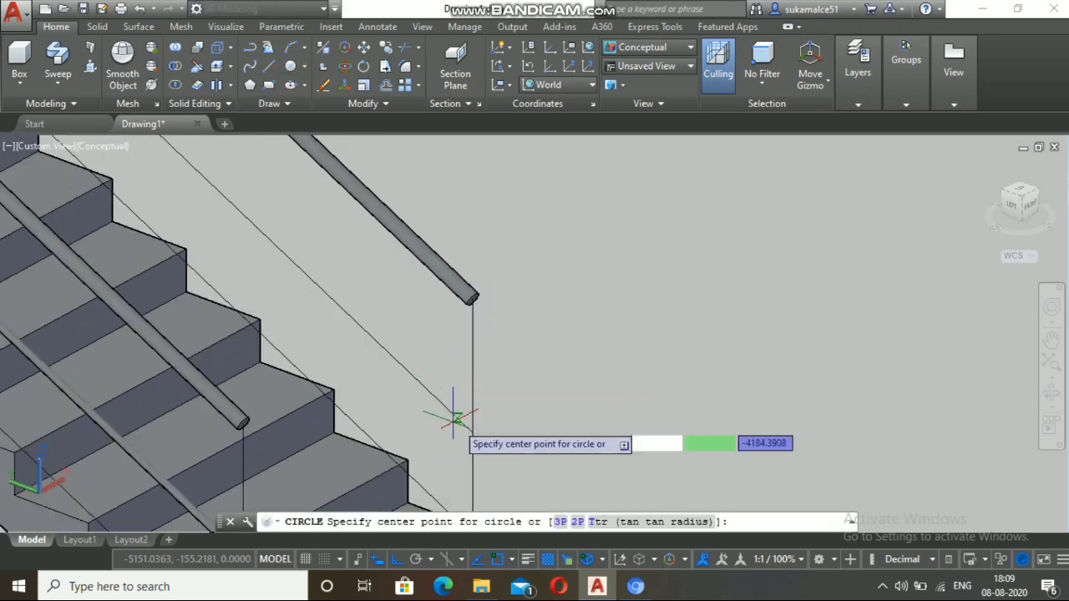
pyautogui.scroll(3, 455, 415)
pyautogui.click(503, 448)
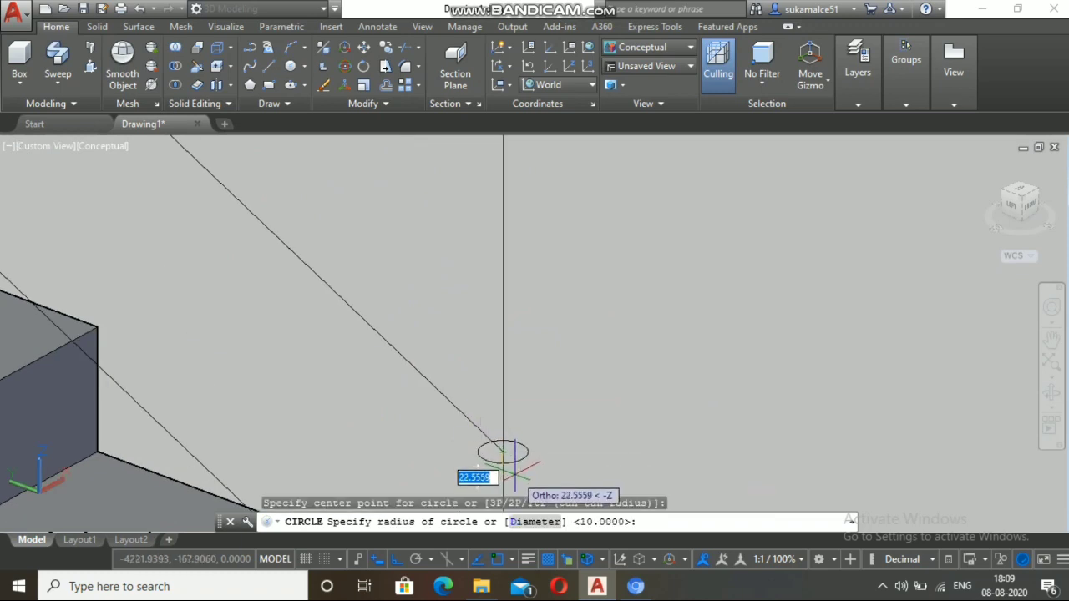
pyautogui.write('10')
pyautogui.press('Return')
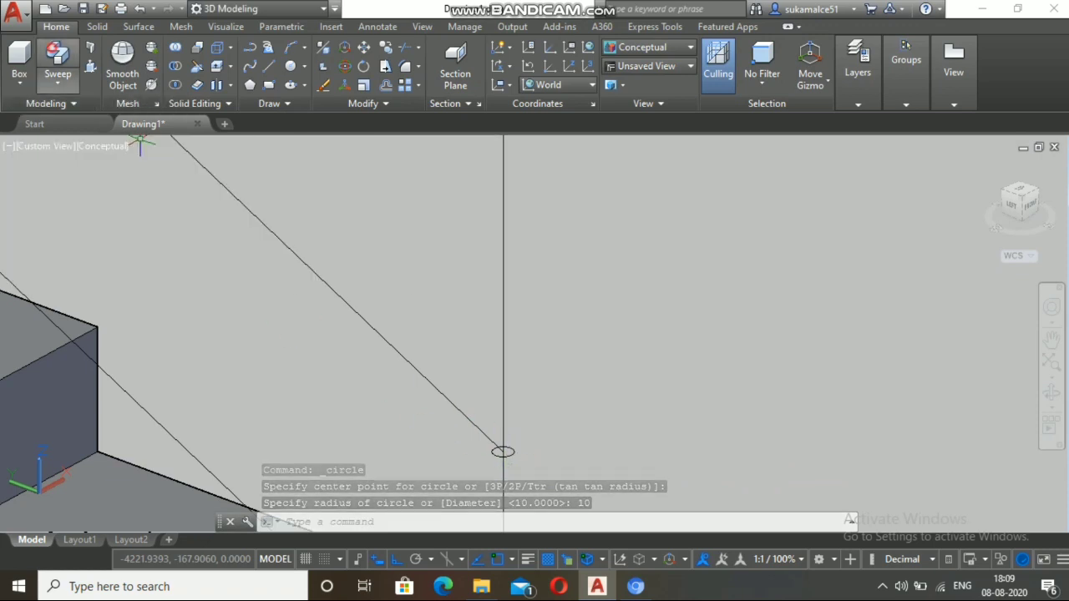
# Step: Sweep the radius 10 circle along the inner side's lower railing path that starts at the circle's centre
pyautogui.click(58, 61)
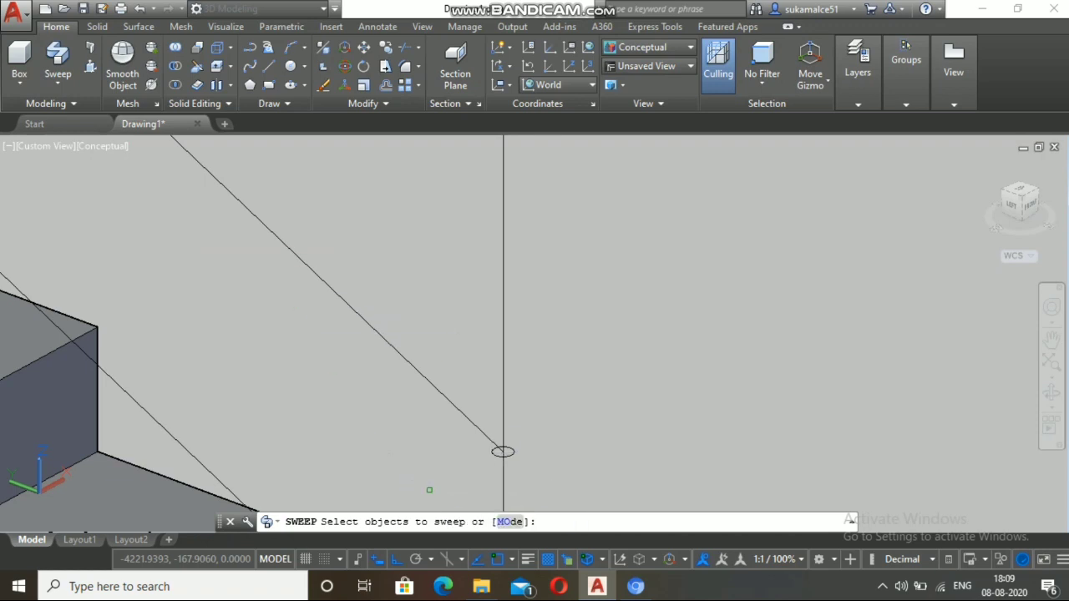
pyautogui.click(502, 452)
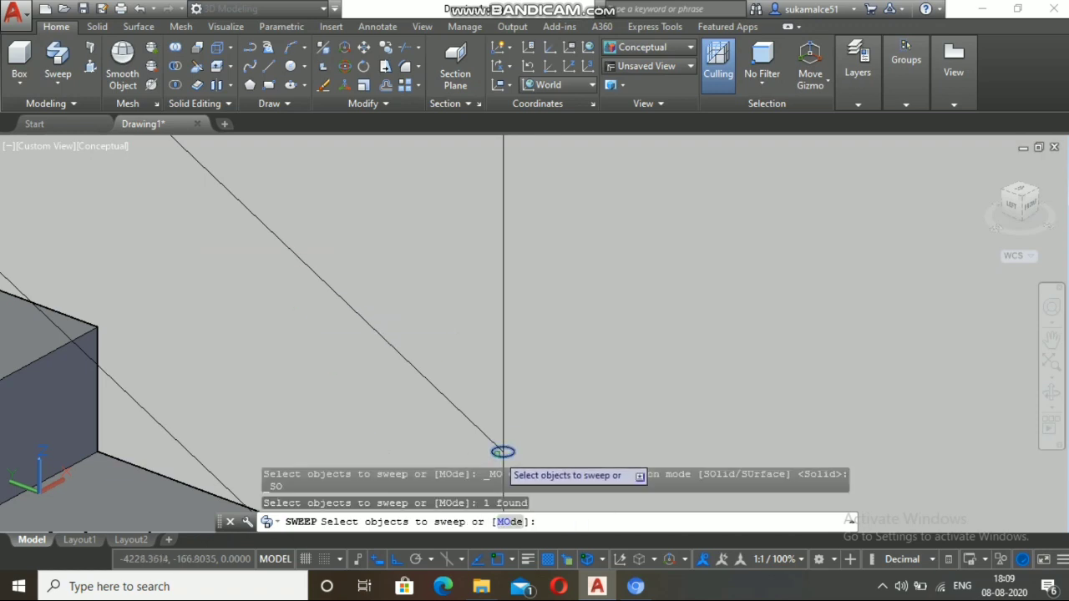
pyautogui.press('Return')
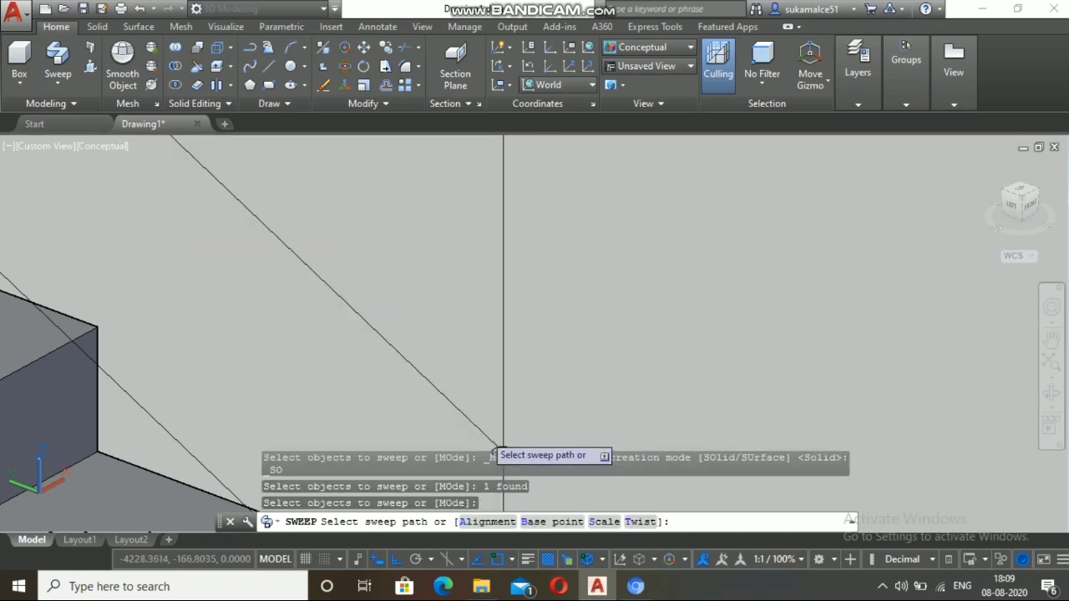
pyautogui.click(485, 433)
pyautogui.press('Return')
# Step: Examine the swept upper and lower railings along both flights and the landing of the staircase
pyautogui.scroll(-8, 484, 447)
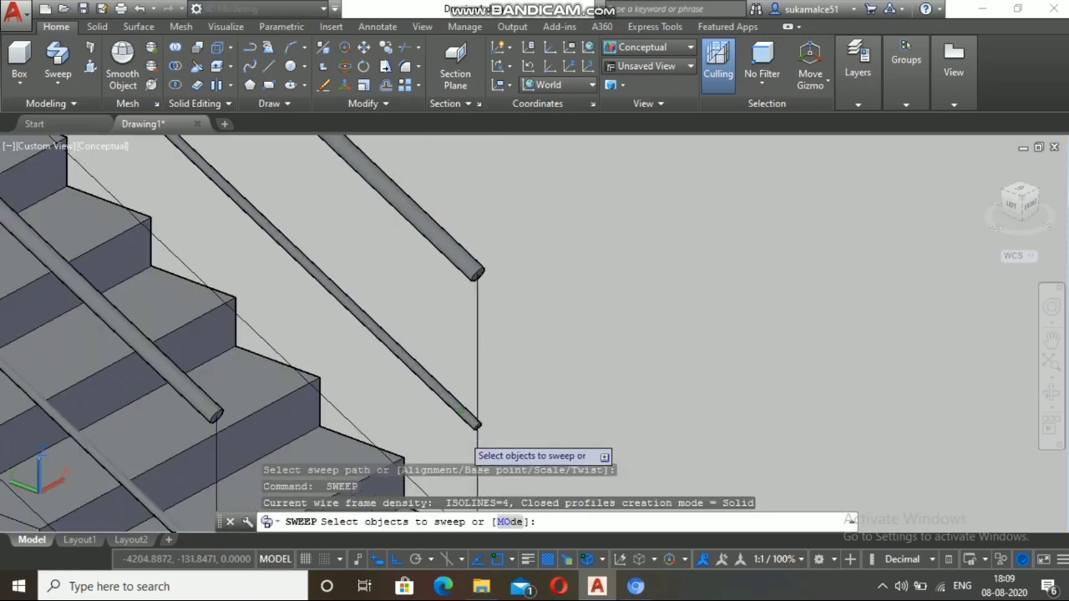
pyautogui.scroll(3, 414, 292)
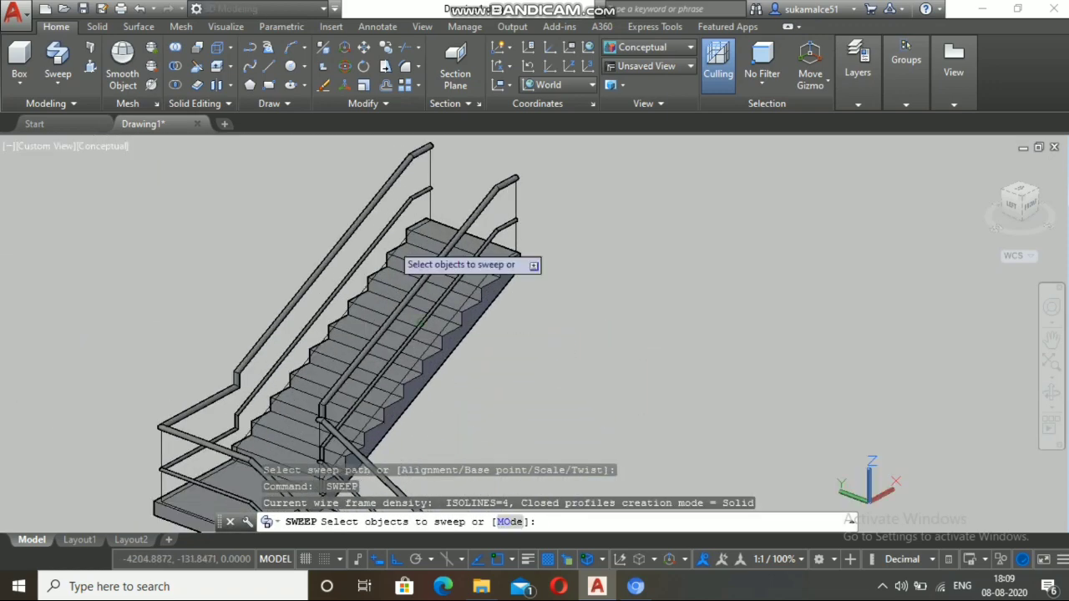
pyautogui.scroll(3, 393, 184)
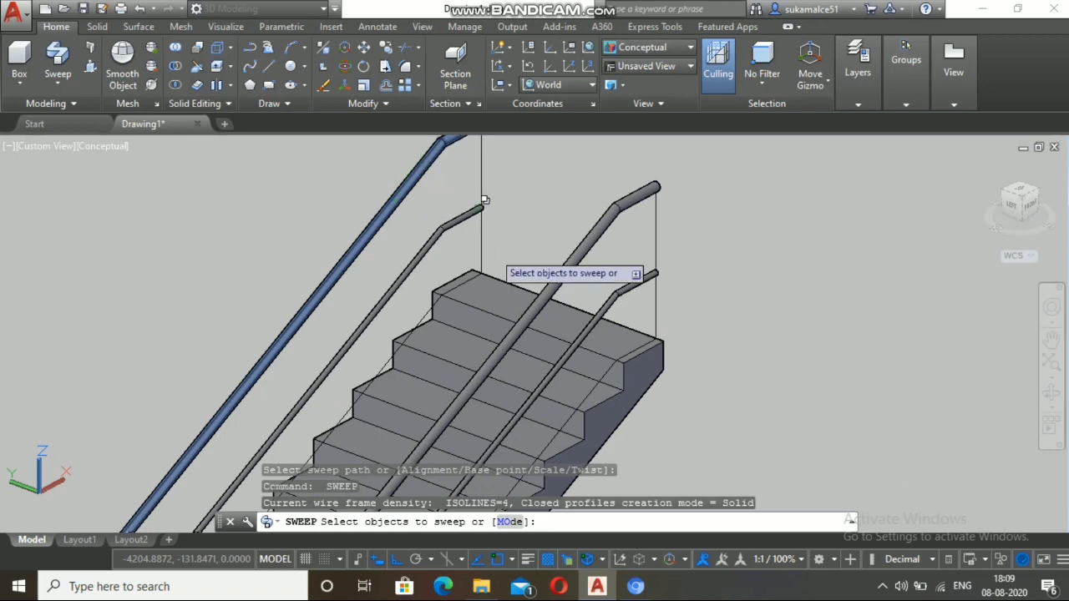
pyautogui.scroll(2, 472, 192)
pyautogui.scroll(-1, 501, 267)
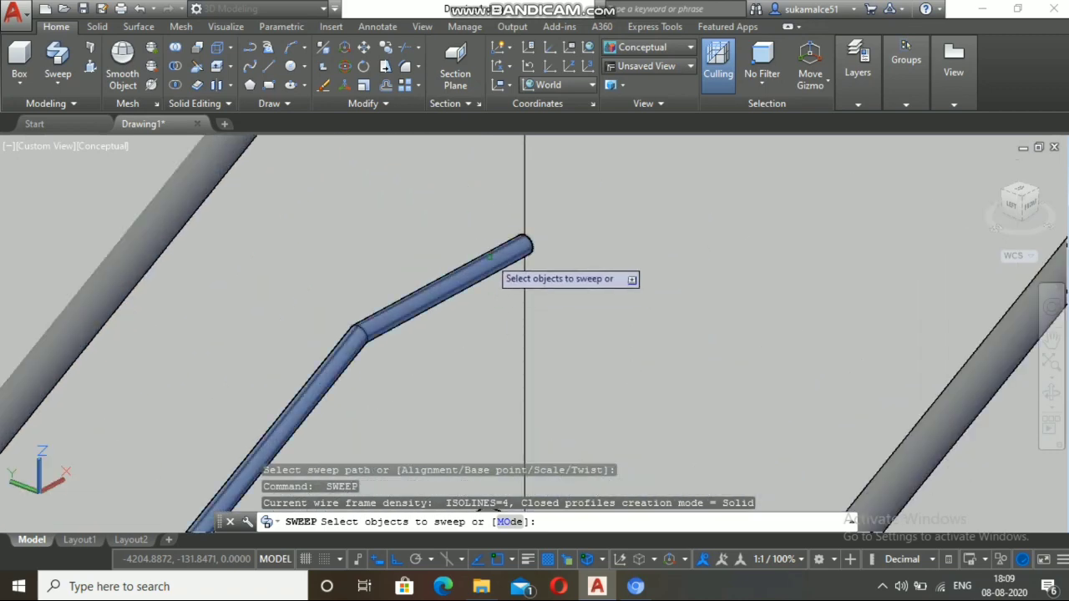
pyautogui.scroll(-5, 480, 286)
pyautogui.scroll(-4, 385, 309)
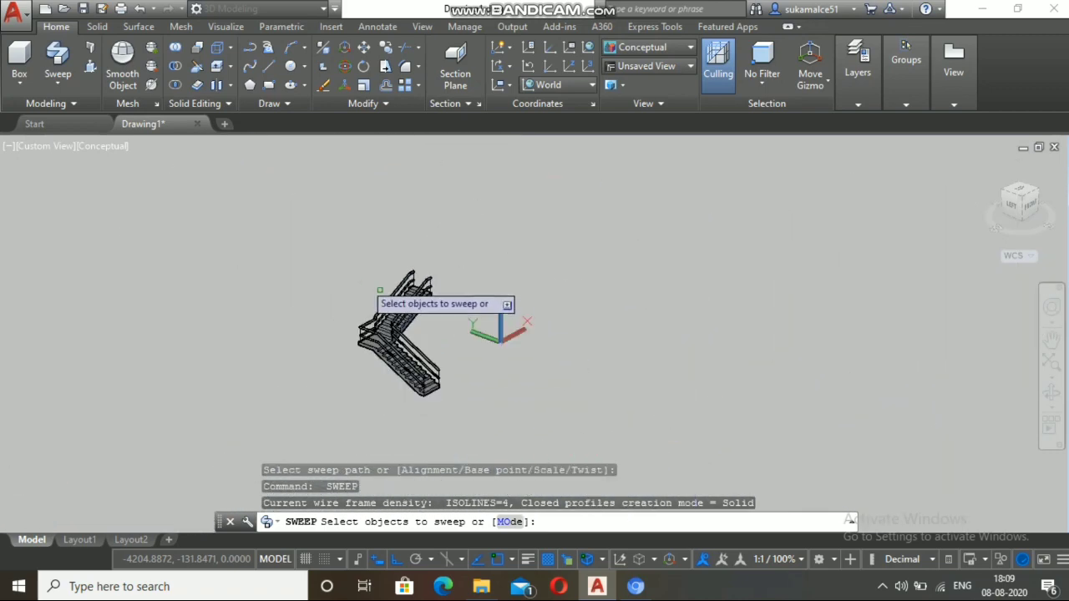
pyautogui.scroll(5, 439, 403)
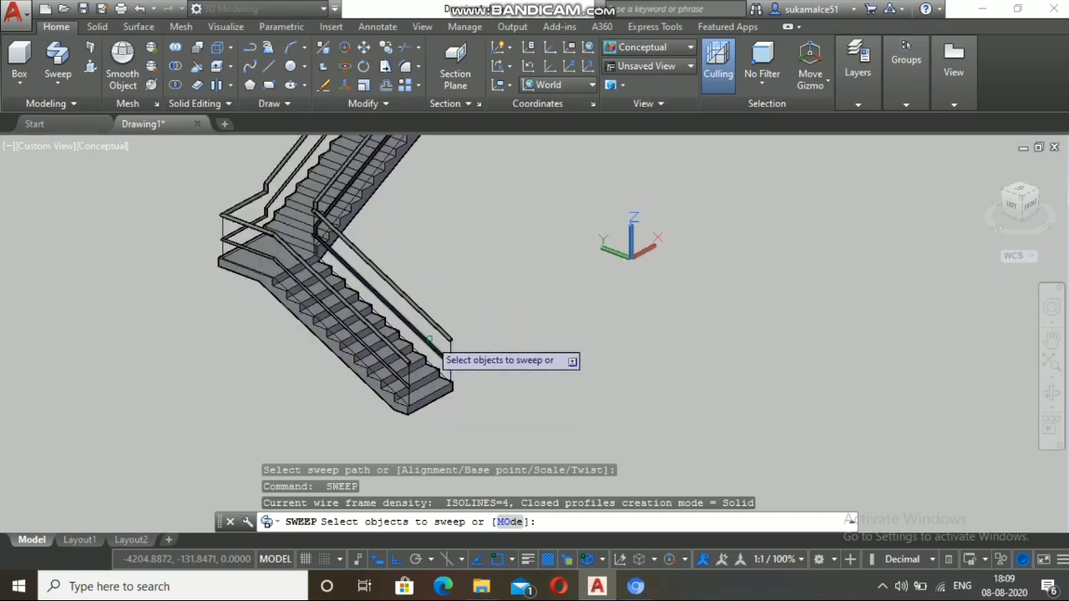
pyautogui.scroll(4, 429, 341)
pyautogui.scroll(2, 416, 327)
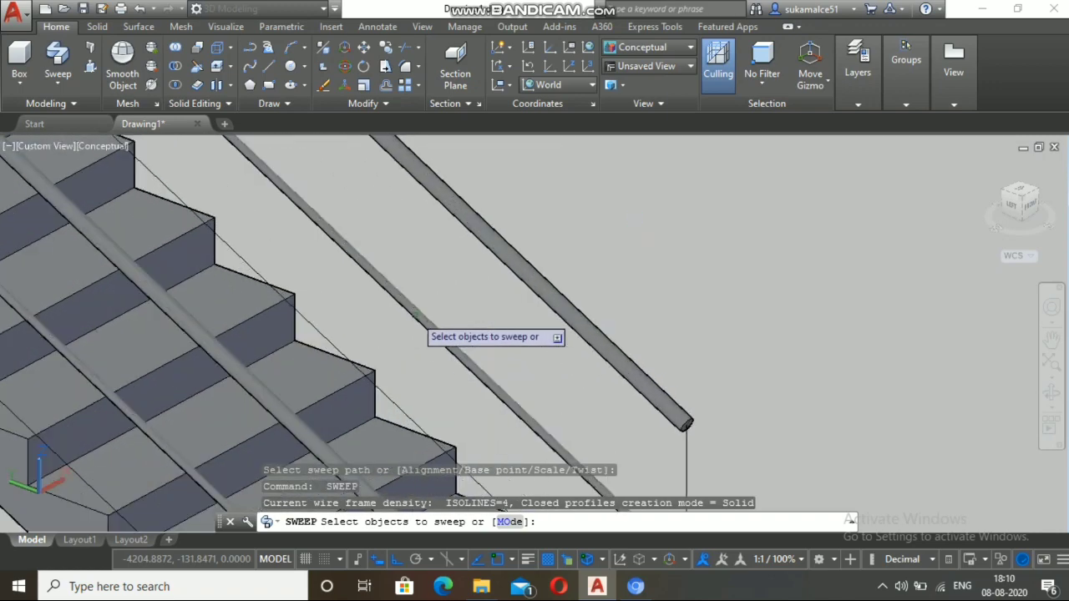
pyautogui.scroll(-3, 367, 261)
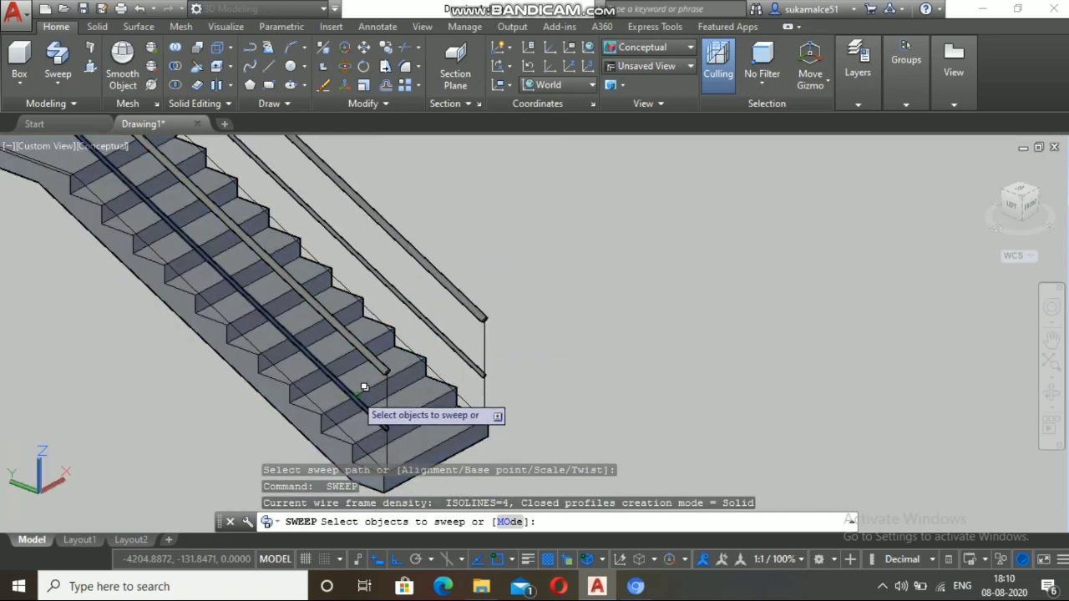
pyautogui.scroll(-1, 322, 346)
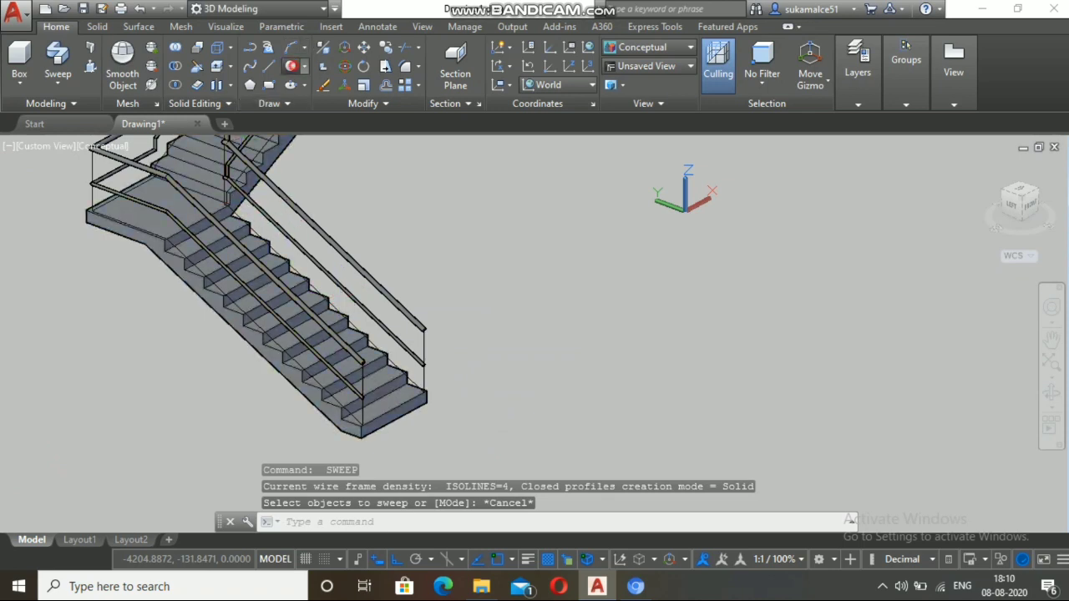
# Step: Draw a circle of radius 20 in the empty space beside the foot of the lower flight
pyautogui.click(291, 66)
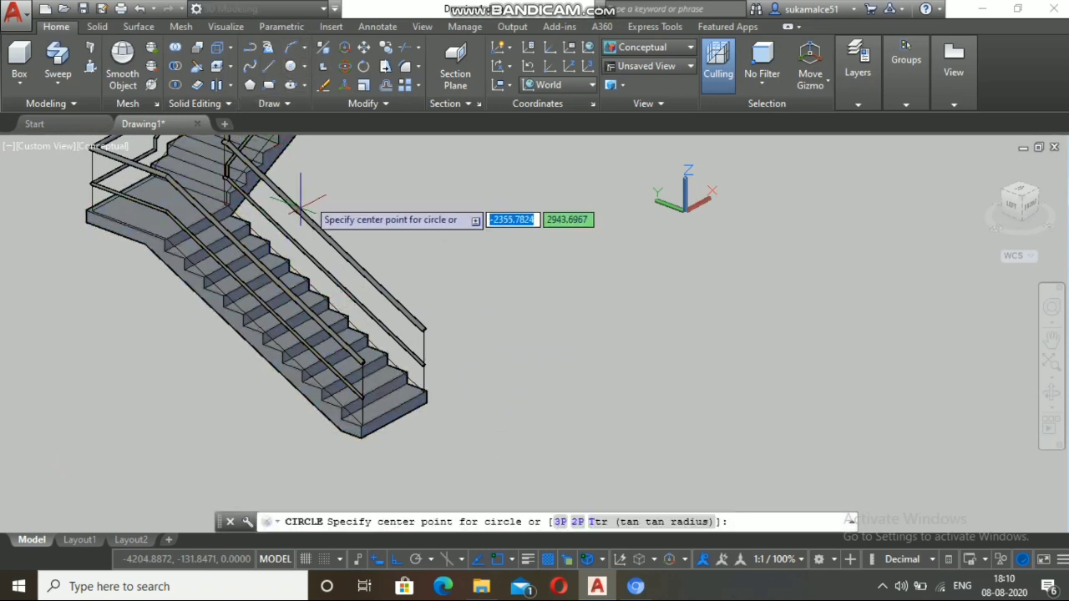
pyautogui.scroll(-5, 300, 194)
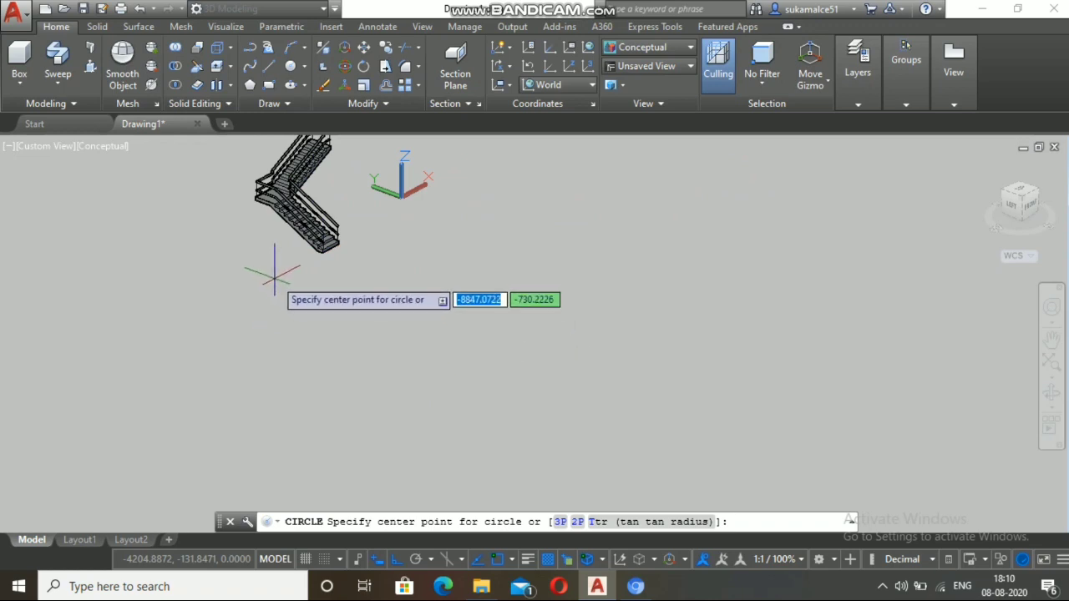
pyautogui.click(276, 276)
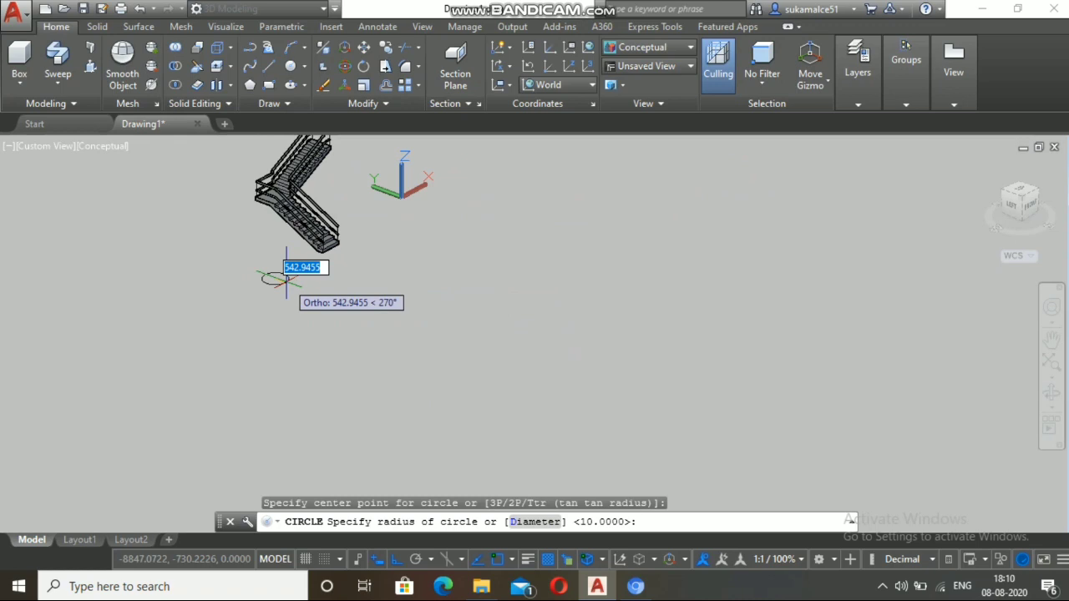
pyautogui.write('20')
pyautogui.press('Return')
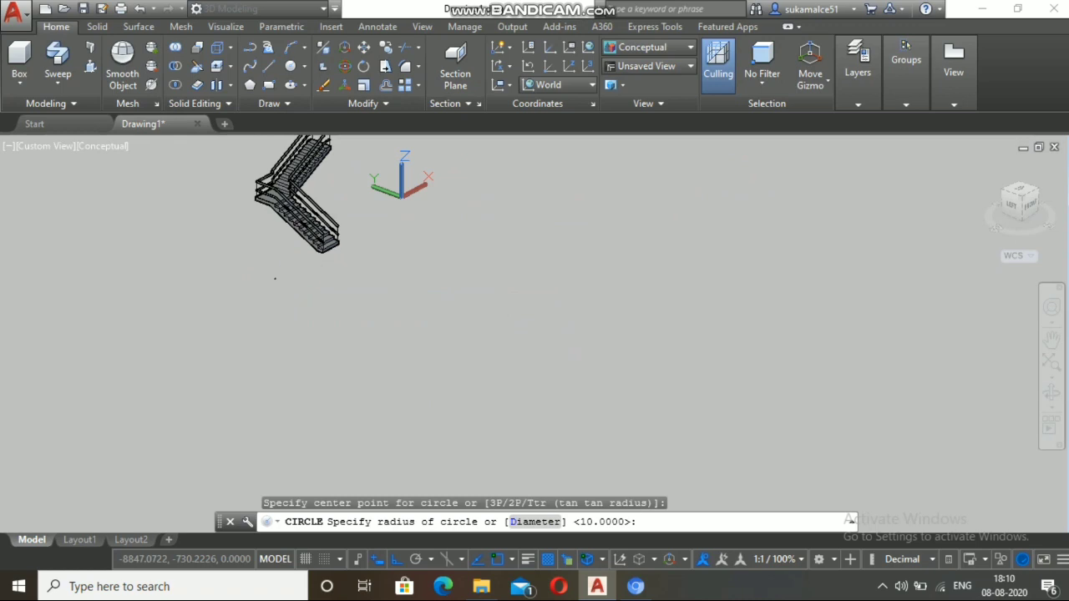
# Step: Draw a concentric circle of radius 40 around the separate radius 20 circle
pyautogui.scroll(5, 286, 282)
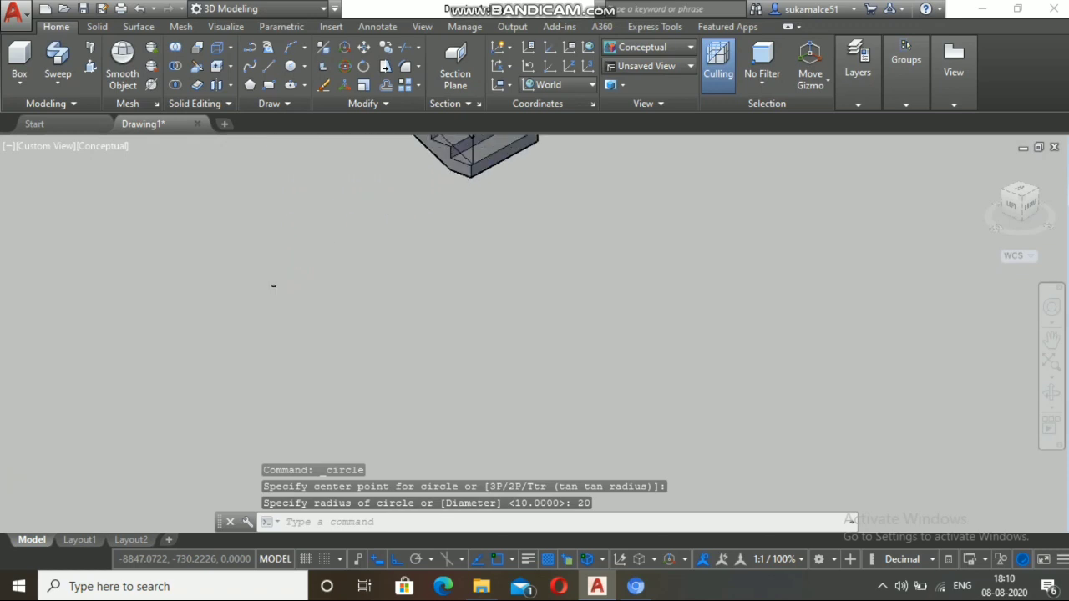
pyautogui.scroll(5, 231, 180)
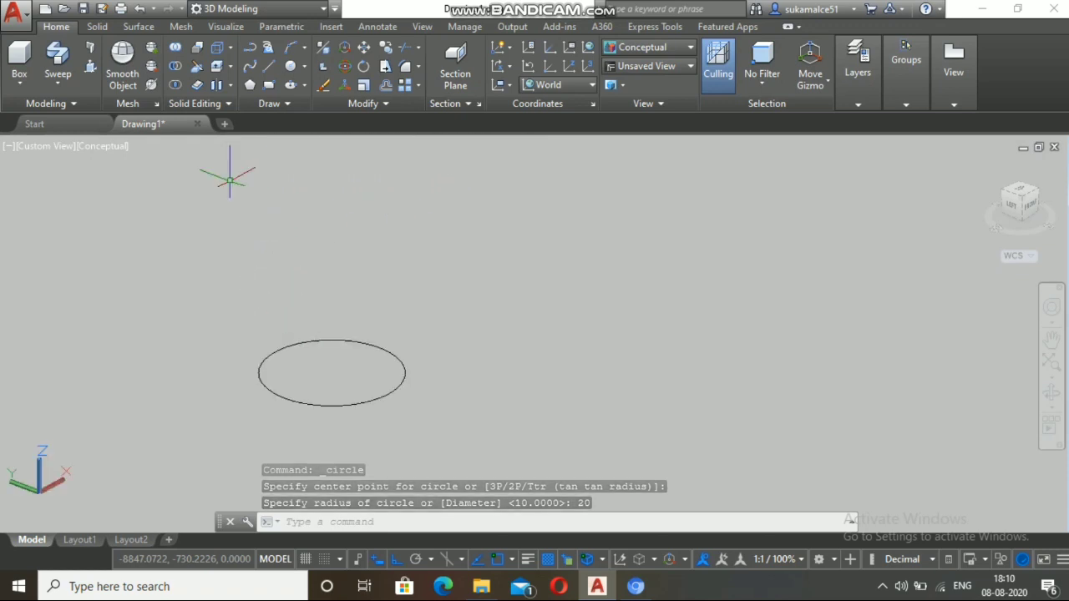
pyautogui.scroll(-7, 229, 172)
pyautogui.scroll(-4, 294, 386)
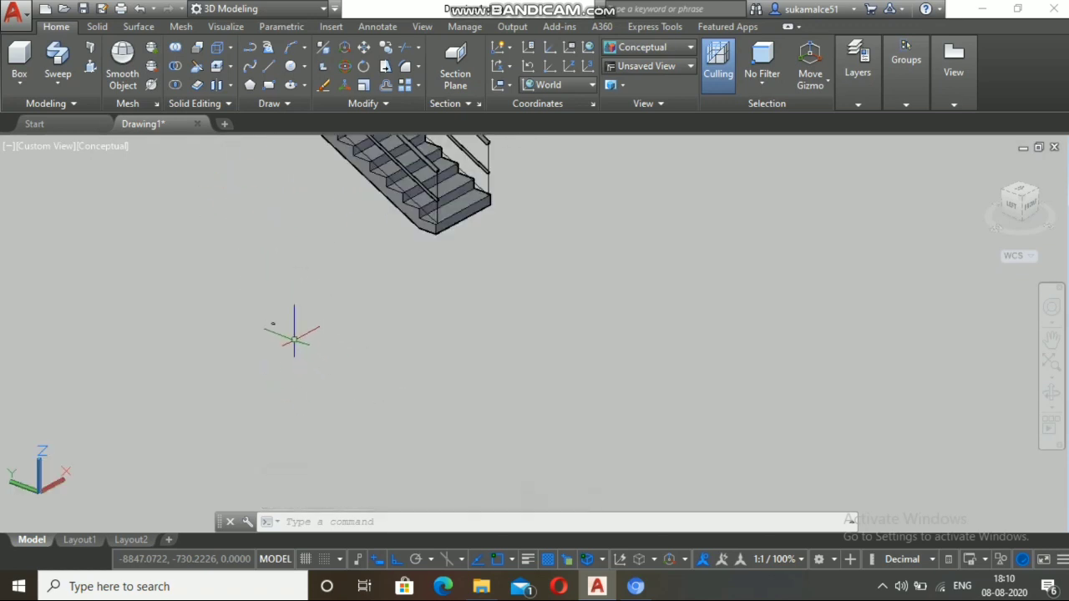
pyautogui.scroll(2, 247, 328)
pyautogui.scroll(4, 249, 327)
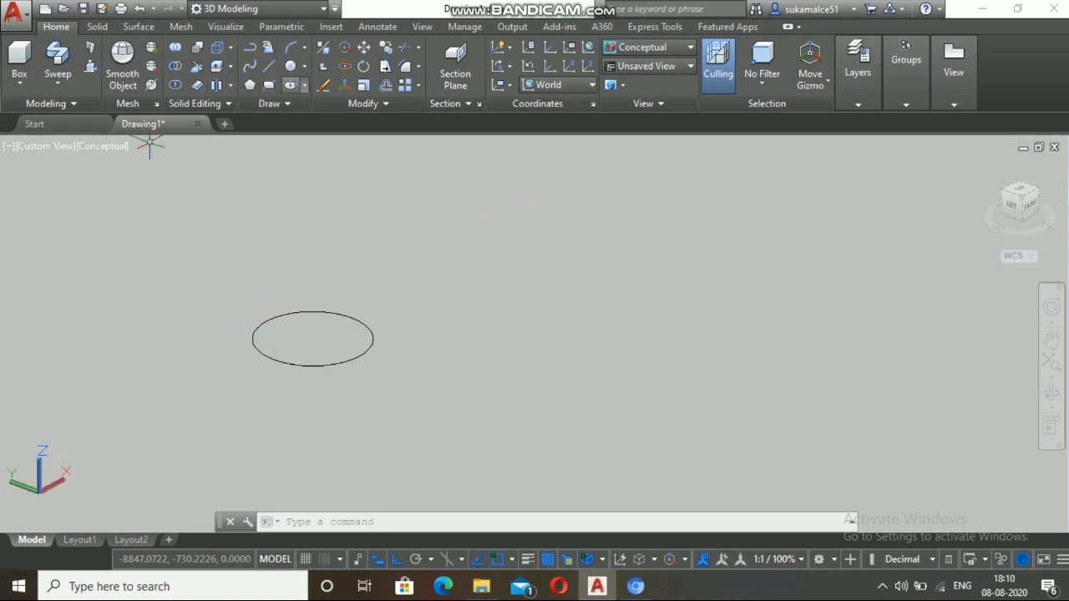
pyautogui.click(290, 66)
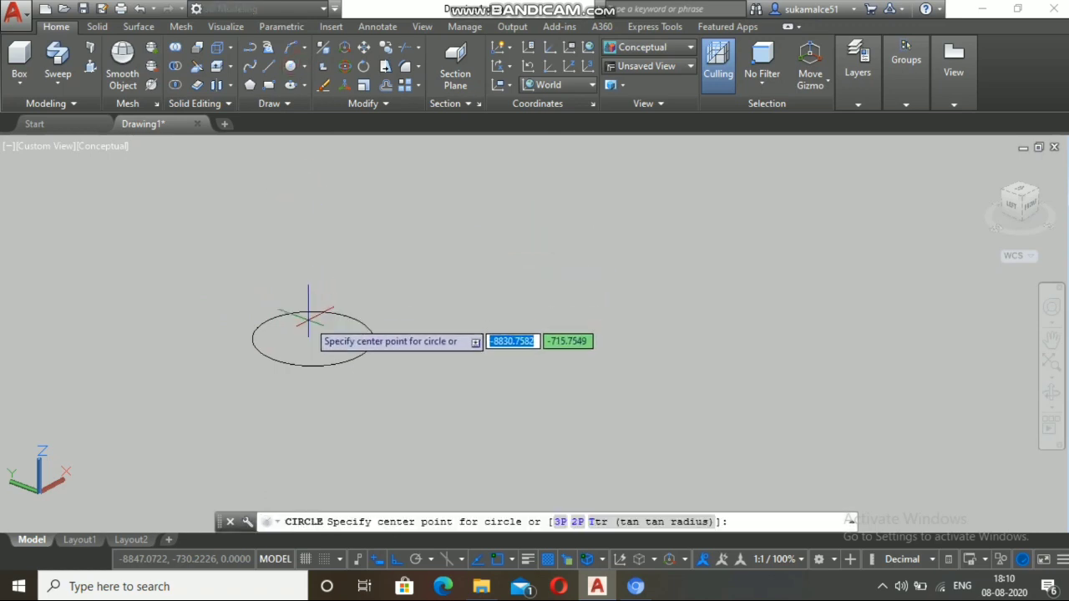
pyautogui.scroll(5, 314, 334)
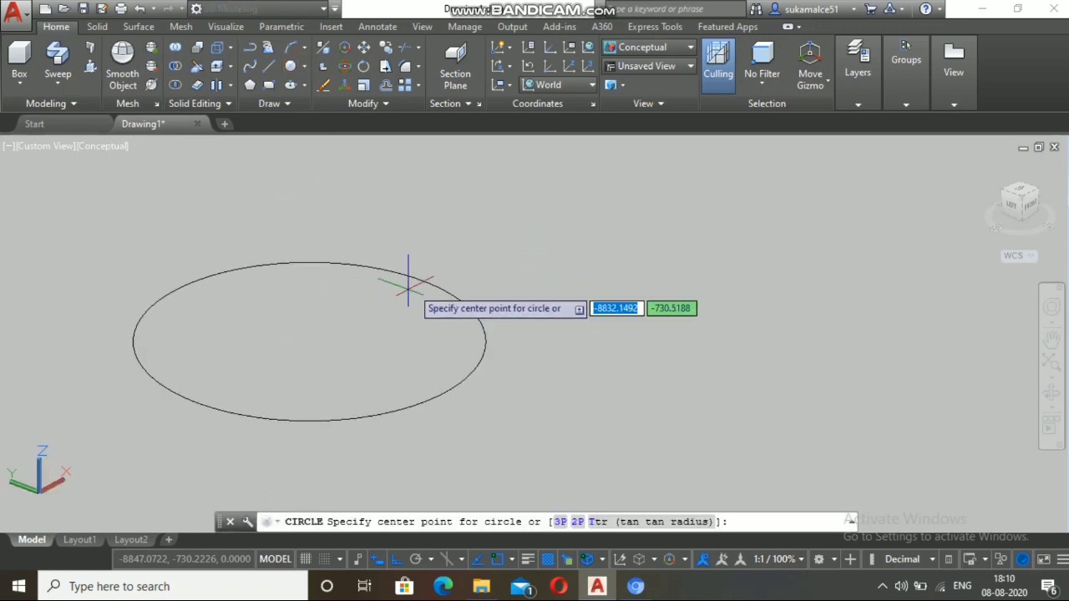
pyautogui.click(309, 342)
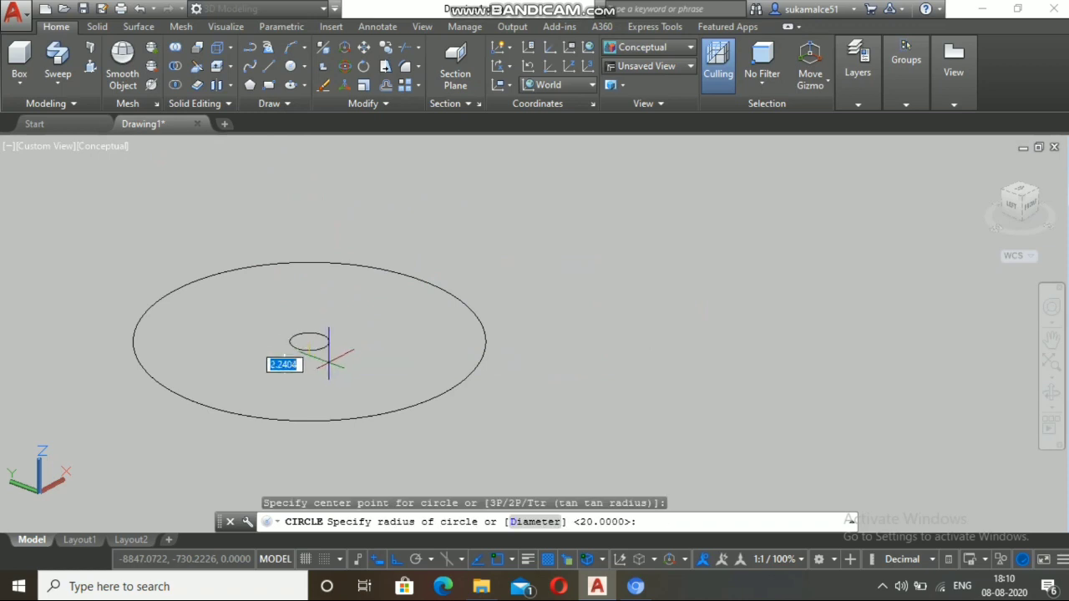
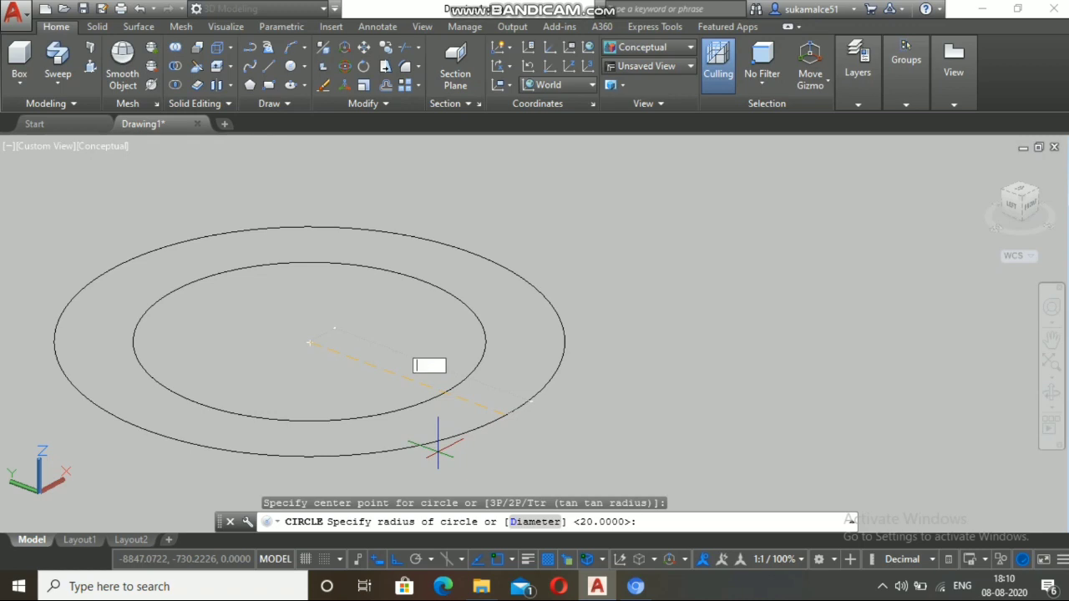
pyautogui.press('Return')
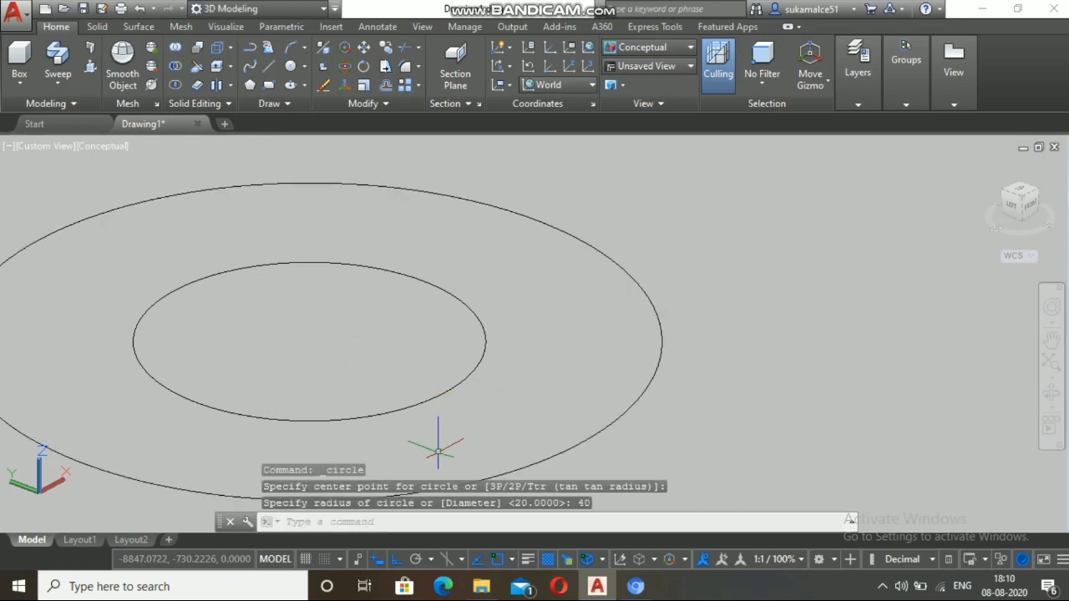
# Step: Presspull the area inside the radius 20 circle upward to a height of 500
pyautogui.scroll(-10, 411, 429)
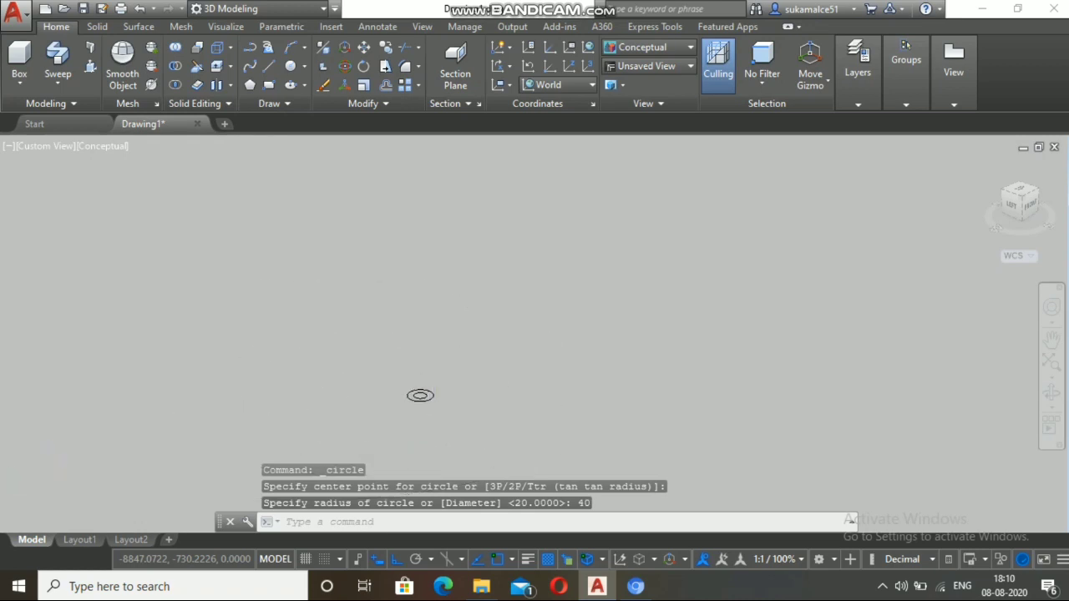
pyautogui.scroll(-3, 429, 370)
pyautogui.scroll(3, 477, 354)
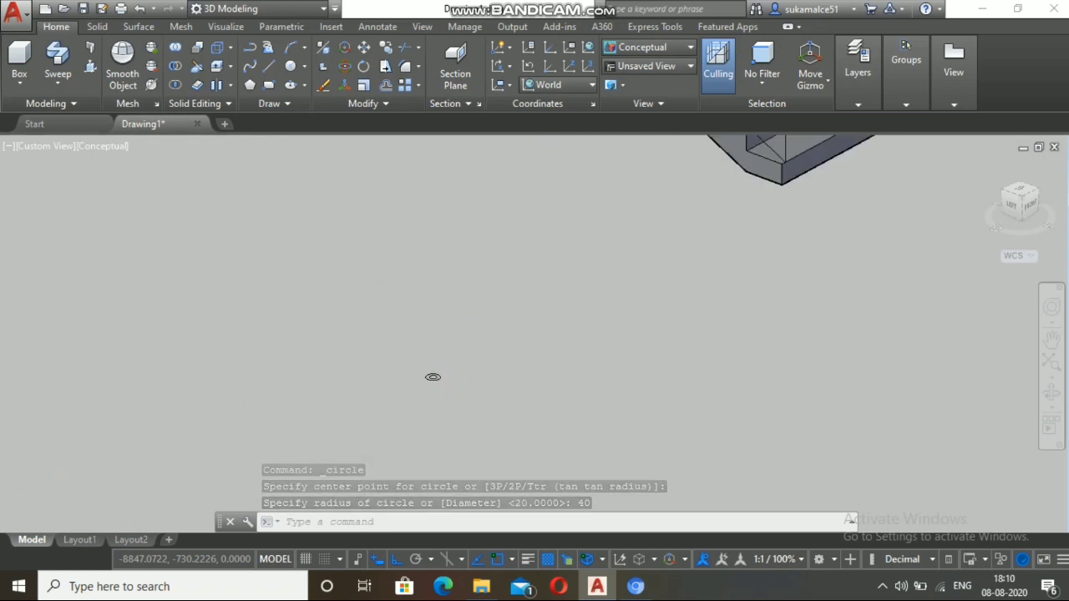
pyautogui.scroll(5, 437, 326)
pyautogui.press('Escape')
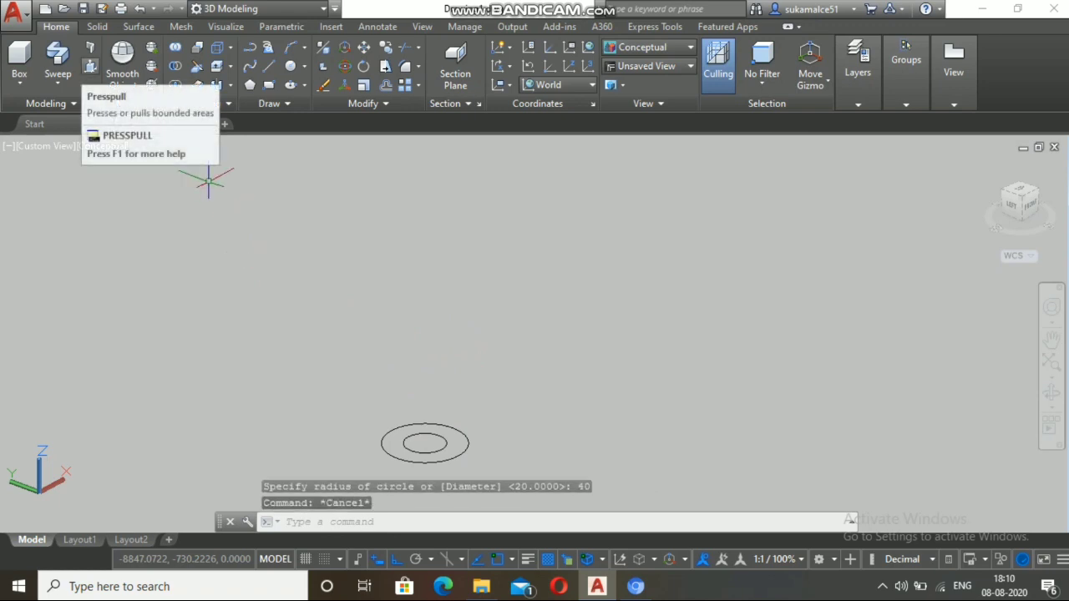
pyautogui.click(90, 66)
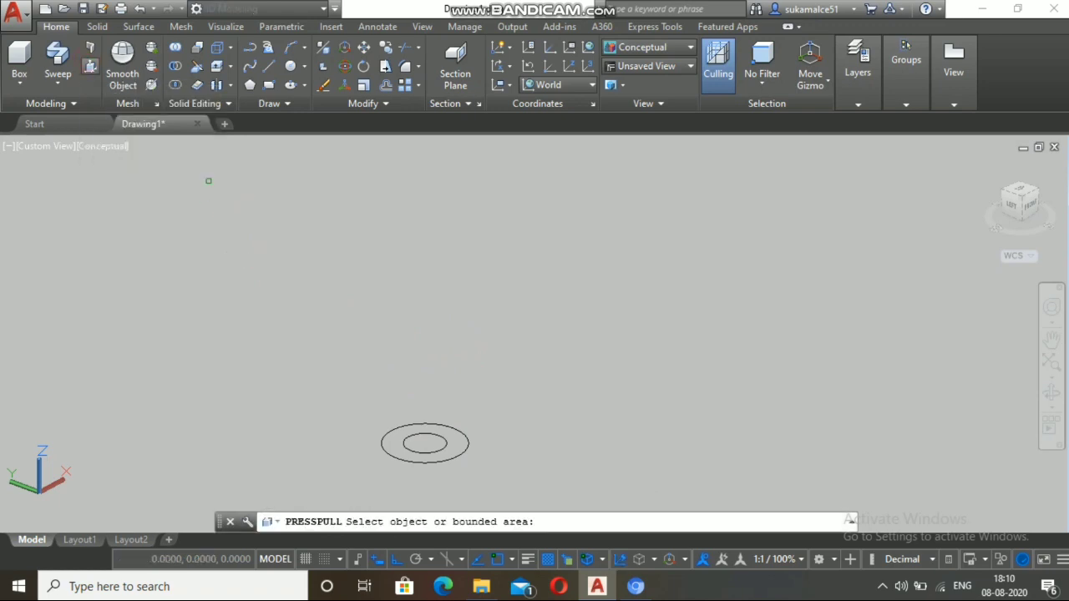
pyautogui.click(425, 444)
pyautogui.scroll(-5, 418, 276)
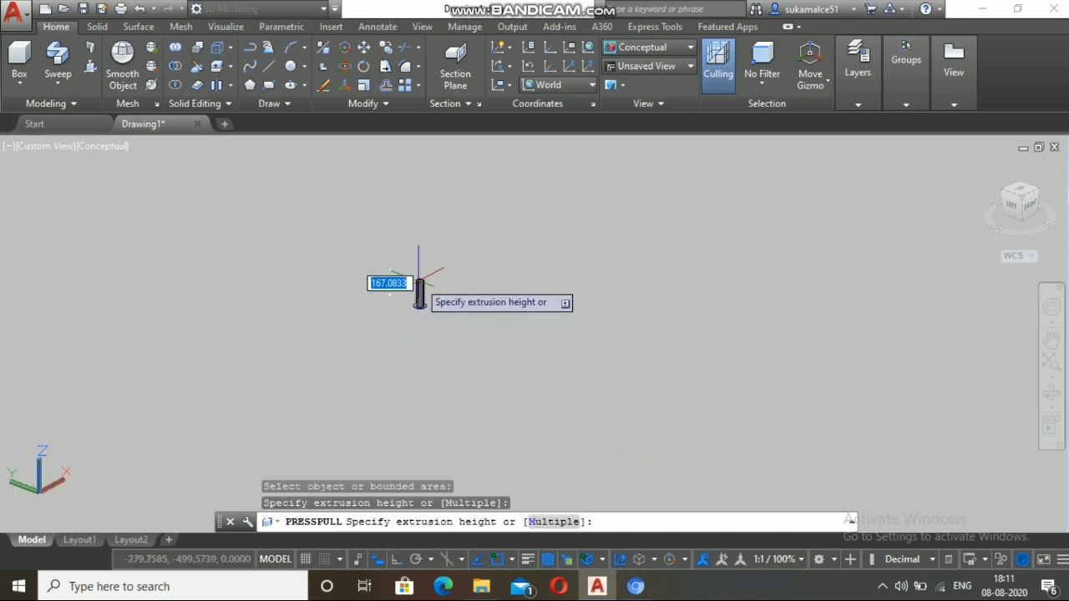
pyautogui.scroll(2, 416, 192)
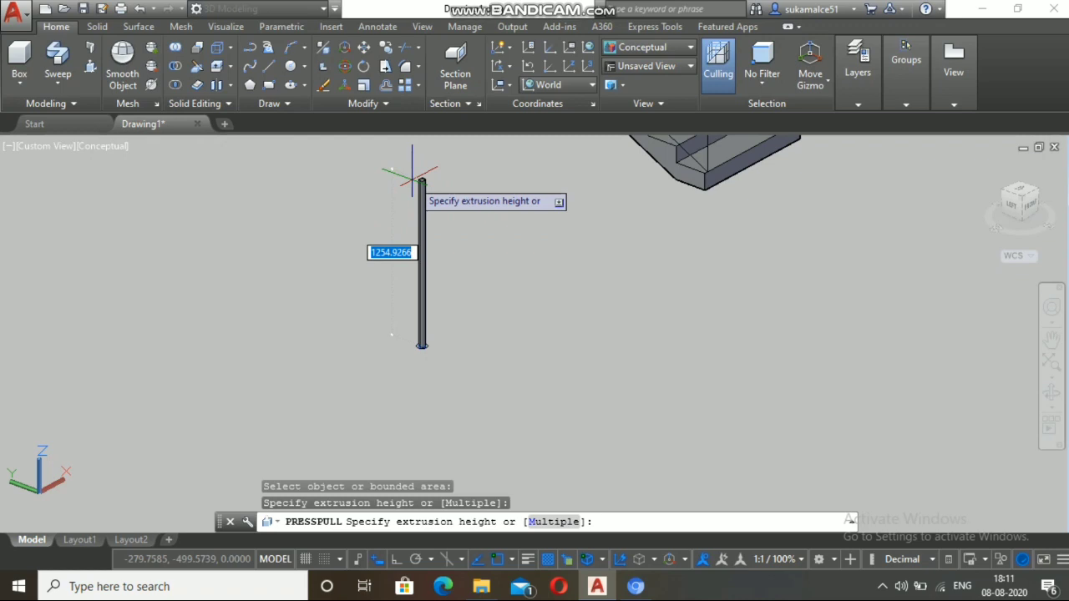
pyautogui.write('500')
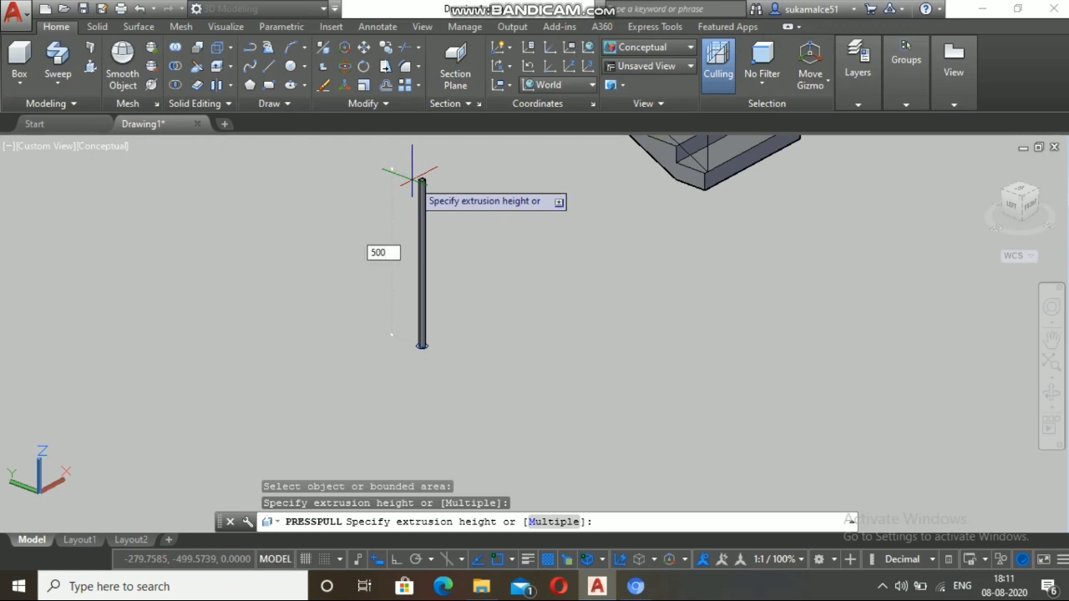
pyautogui.press('Return')
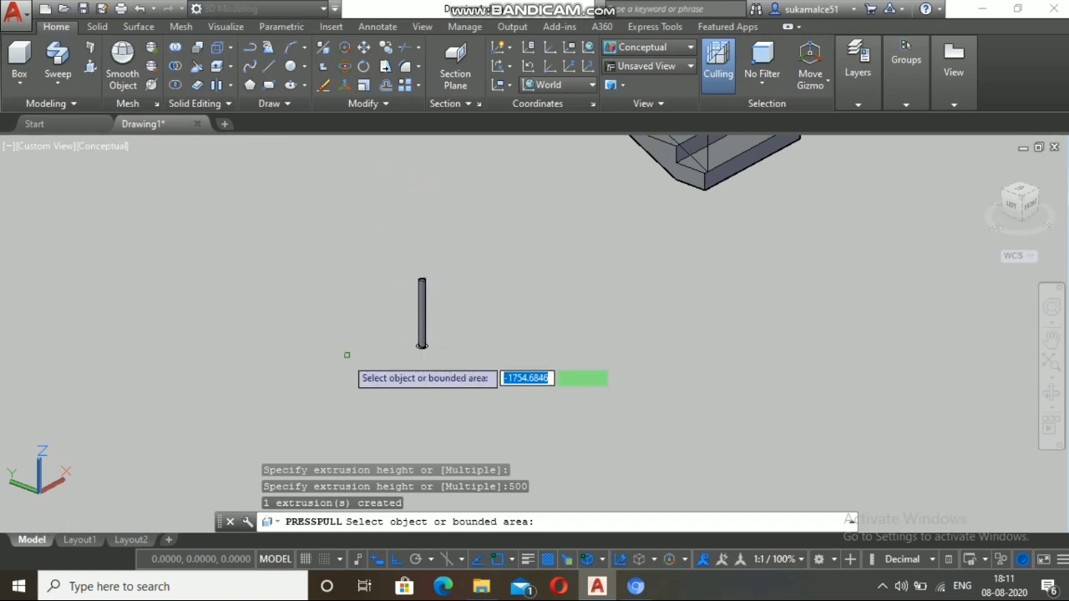
# Step: Presspull the ring between the radius 20 and radius 40 circles upward to a height of 200
pyautogui.scroll(-2, 346, 355)
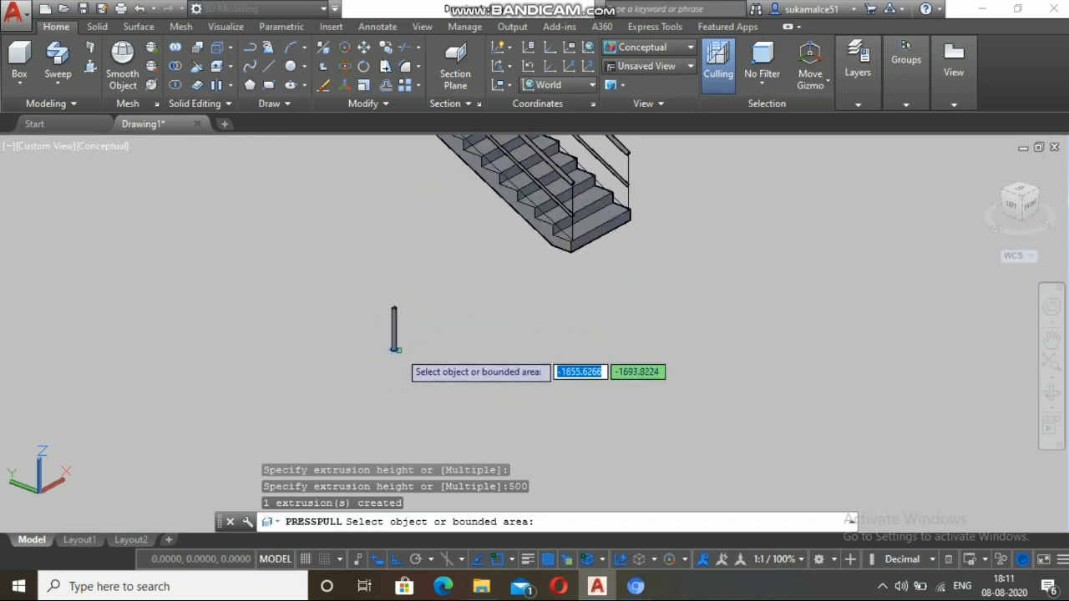
pyautogui.scroll(2, 394, 349)
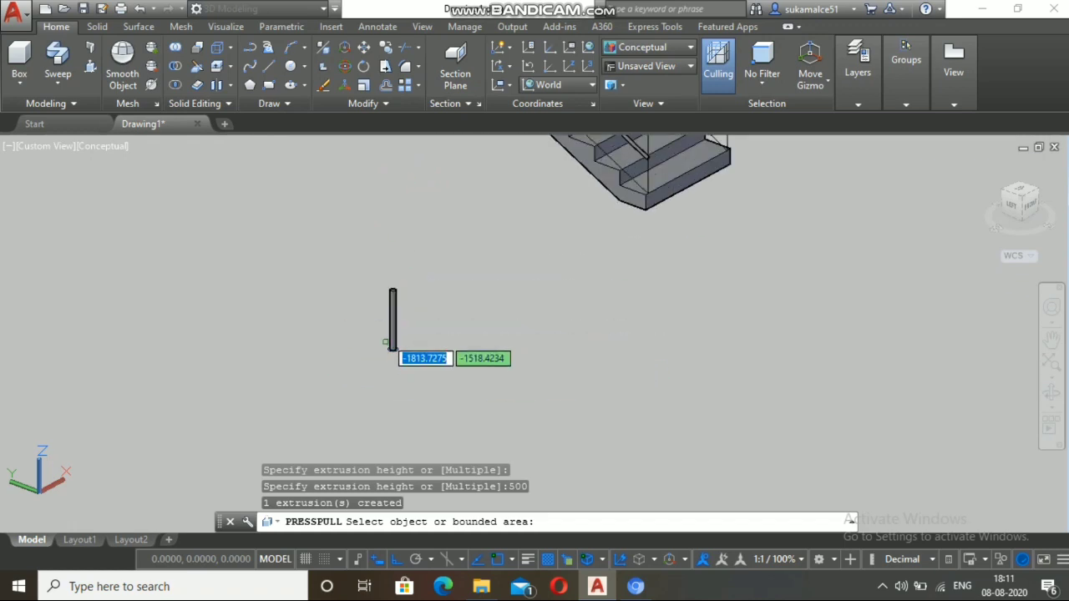
pyautogui.scroll(2, 405, 364)
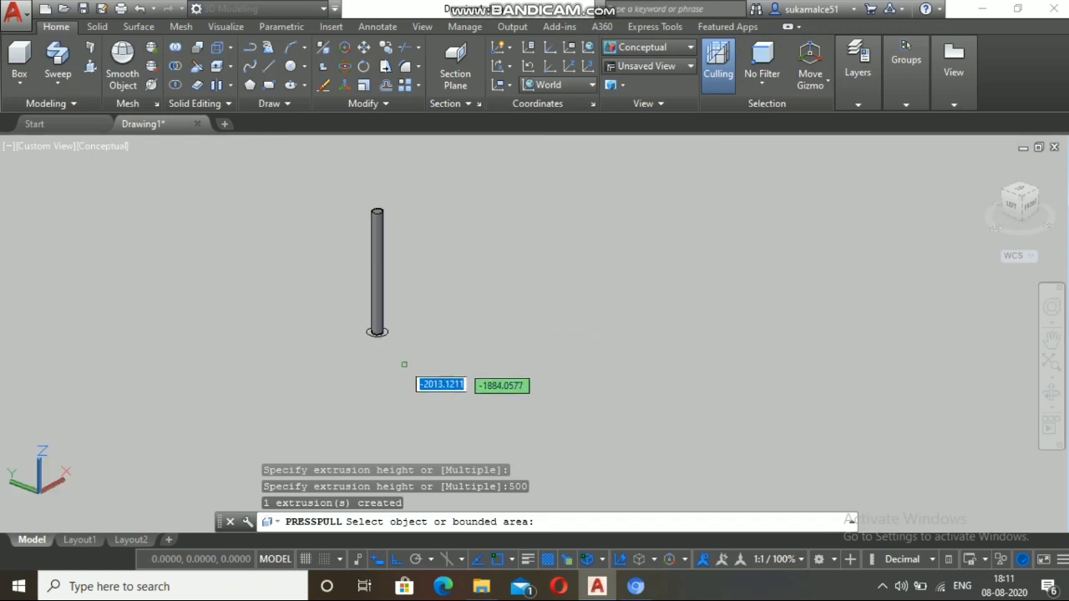
pyautogui.scroll(3, 404, 364)
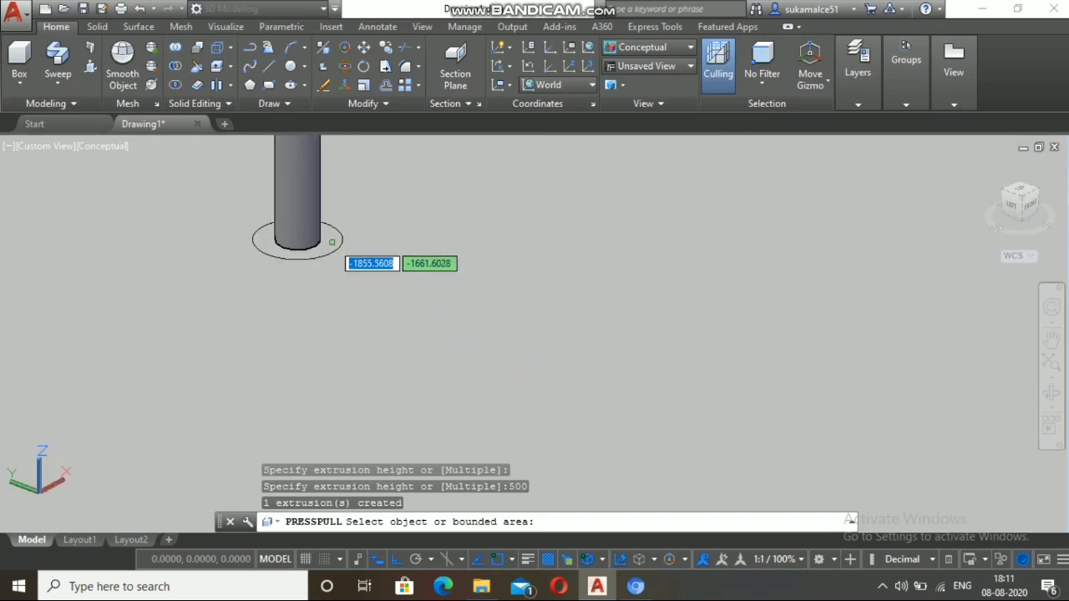
pyautogui.click(330, 243)
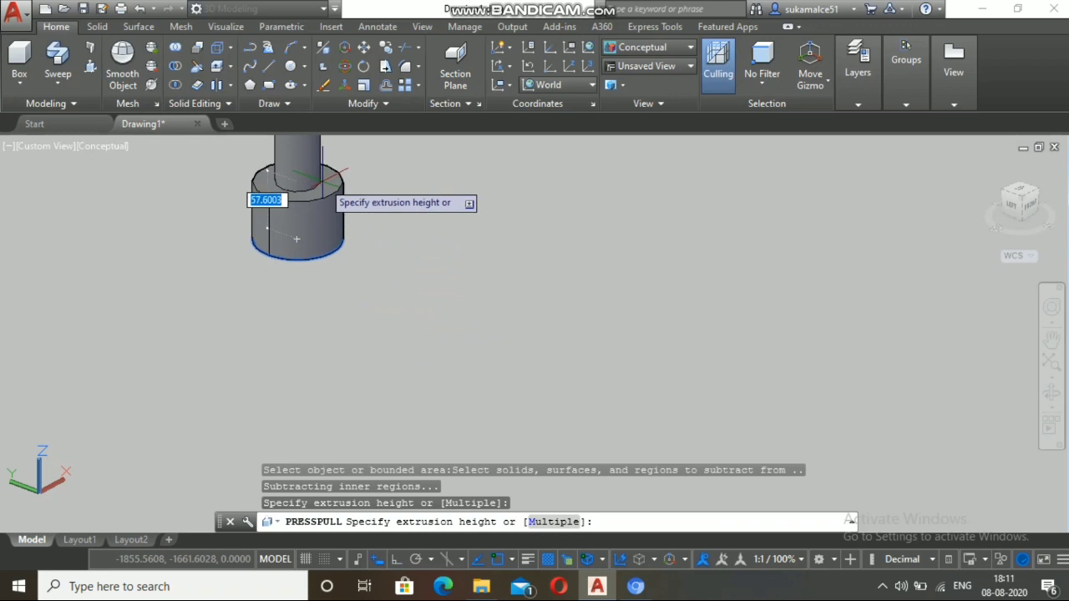
pyautogui.write('200')
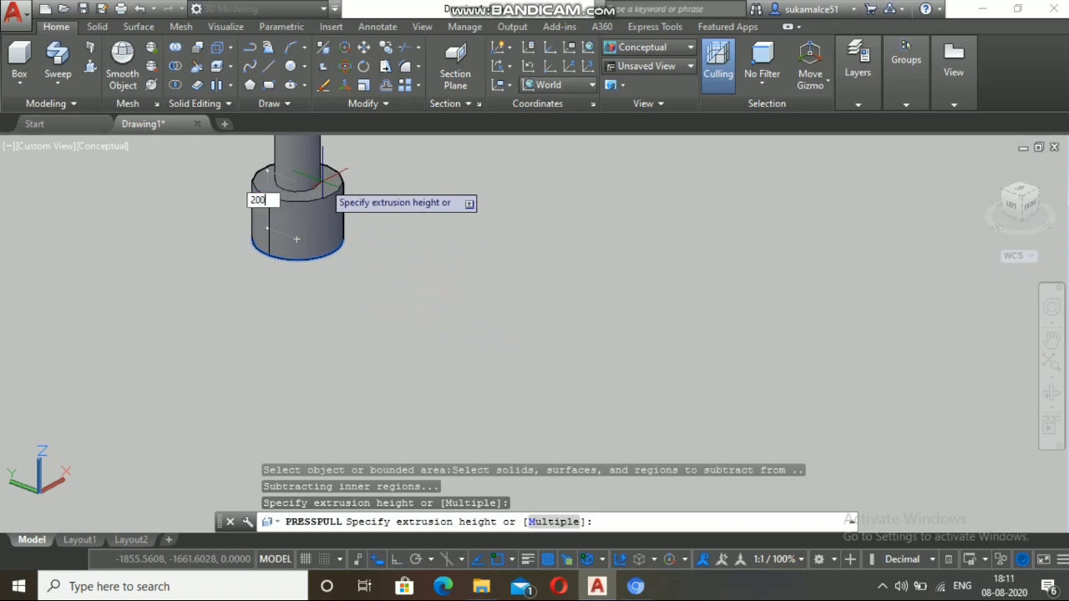
pyautogui.press('Return')
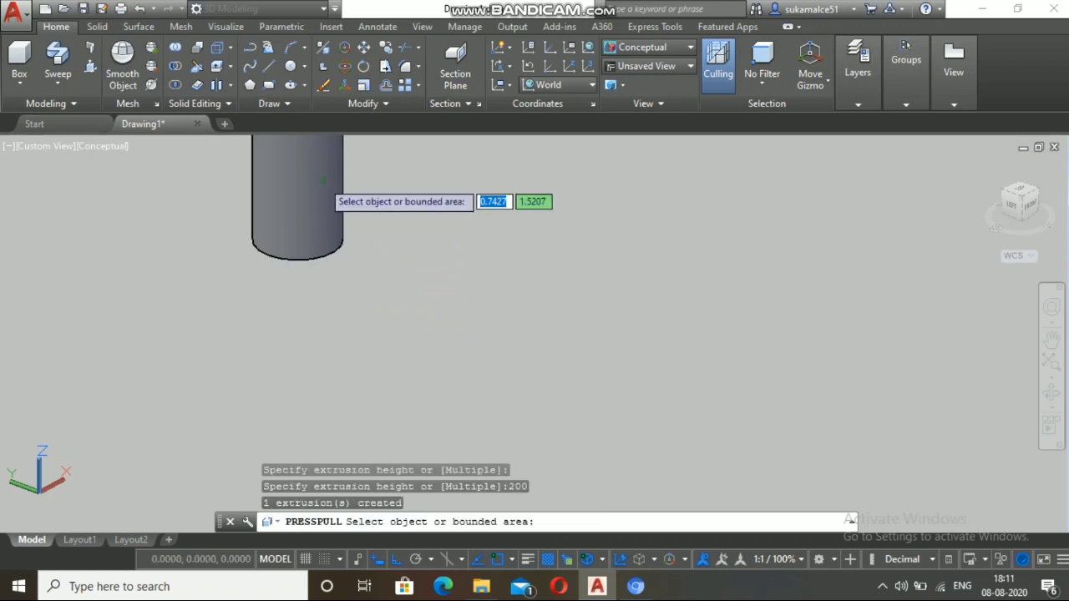
# Step: Move the thick outer cylinder up 100 along the Z axis of the thin post
pyautogui.scroll(-4, 320, 204)
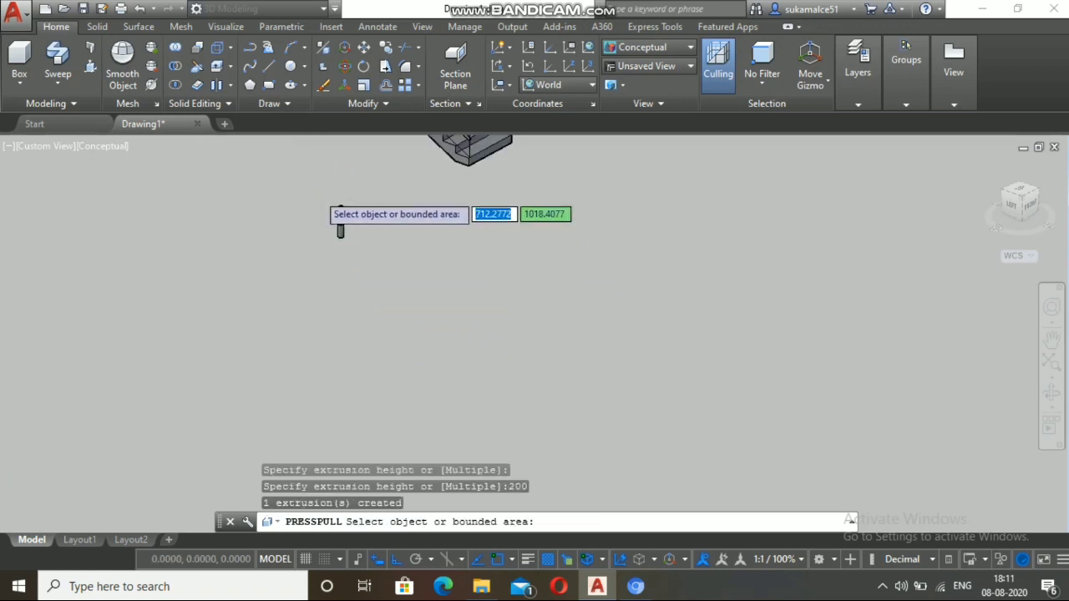
pyautogui.scroll(3, 376, 288)
pyautogui.scroll(-2, 349, 221)
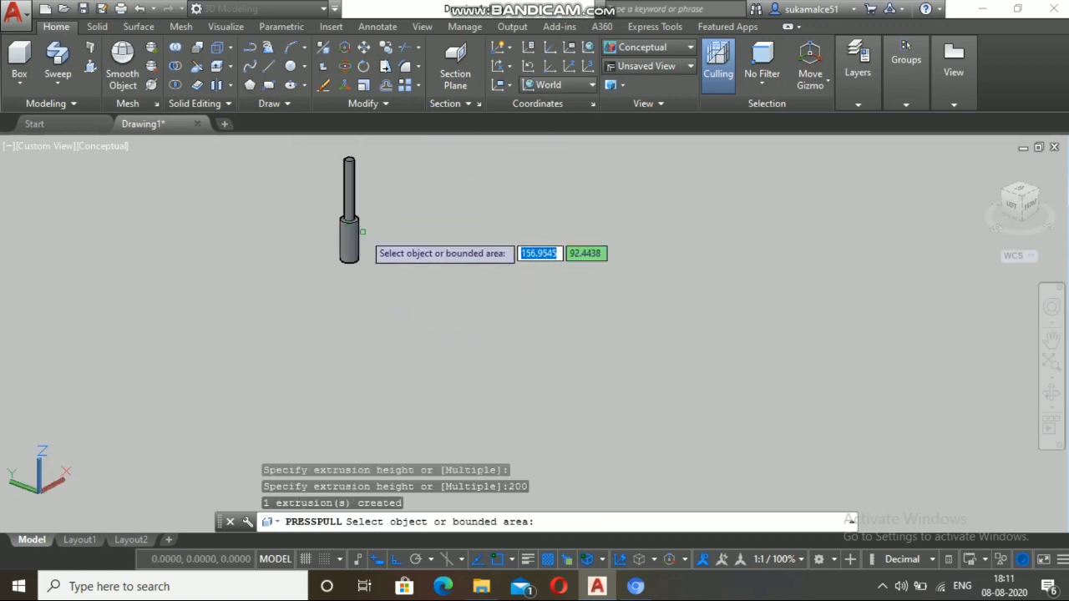
pyautogui.click(349, 227)
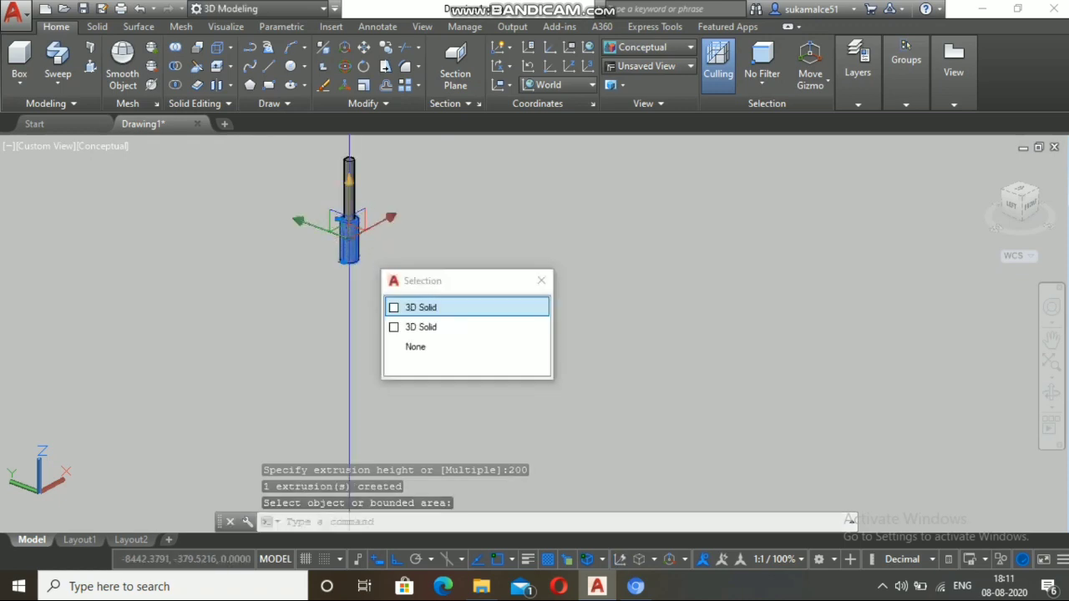
pyautogui.click(349, 236)
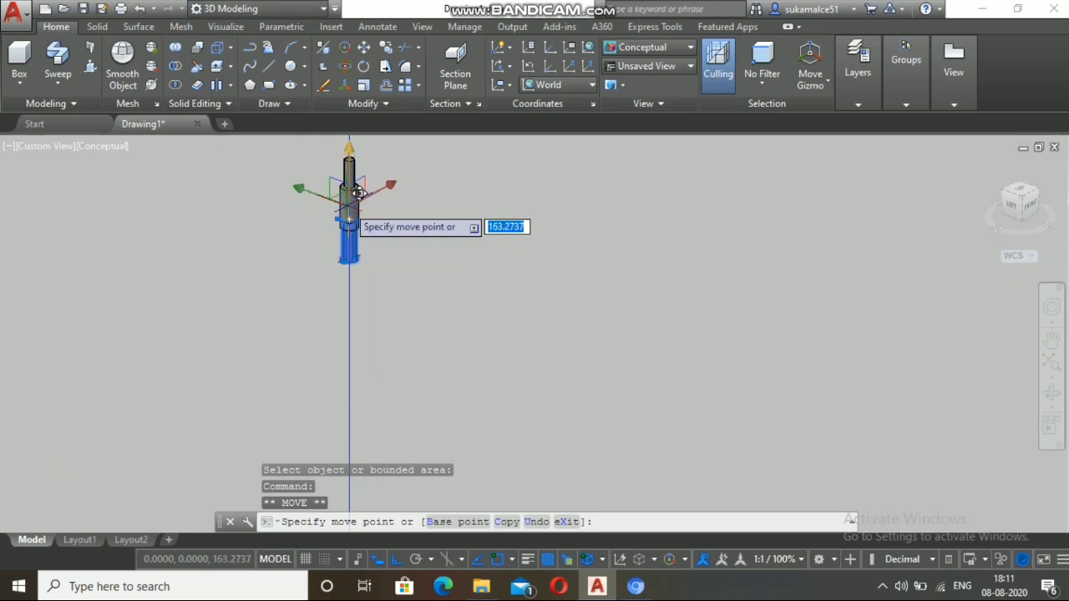
pyautogui.write('100')
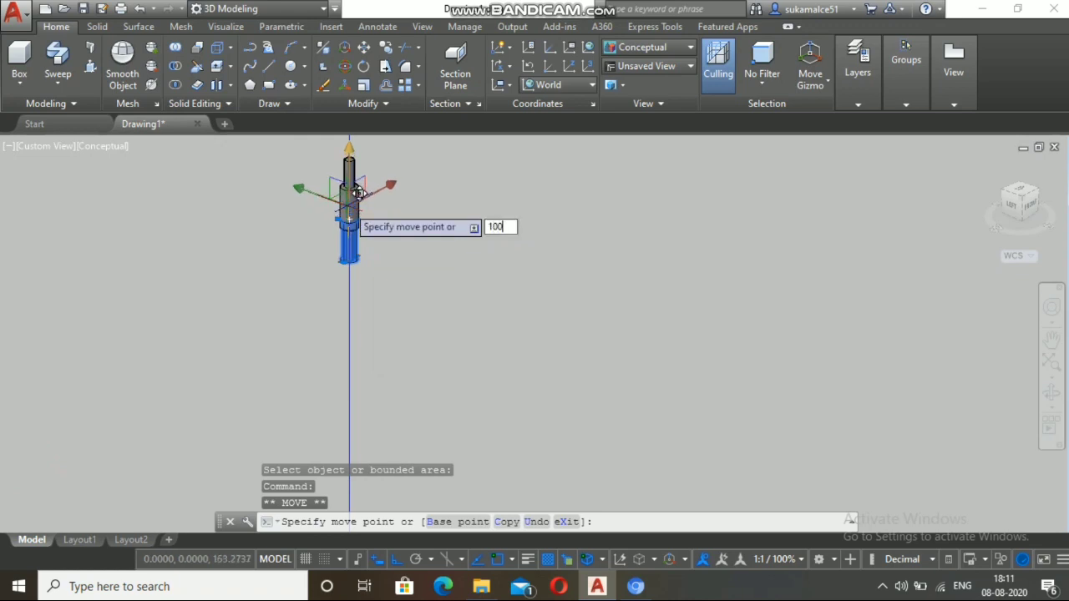
pyautogui.press('Return')
pyautogui.press('Escape')
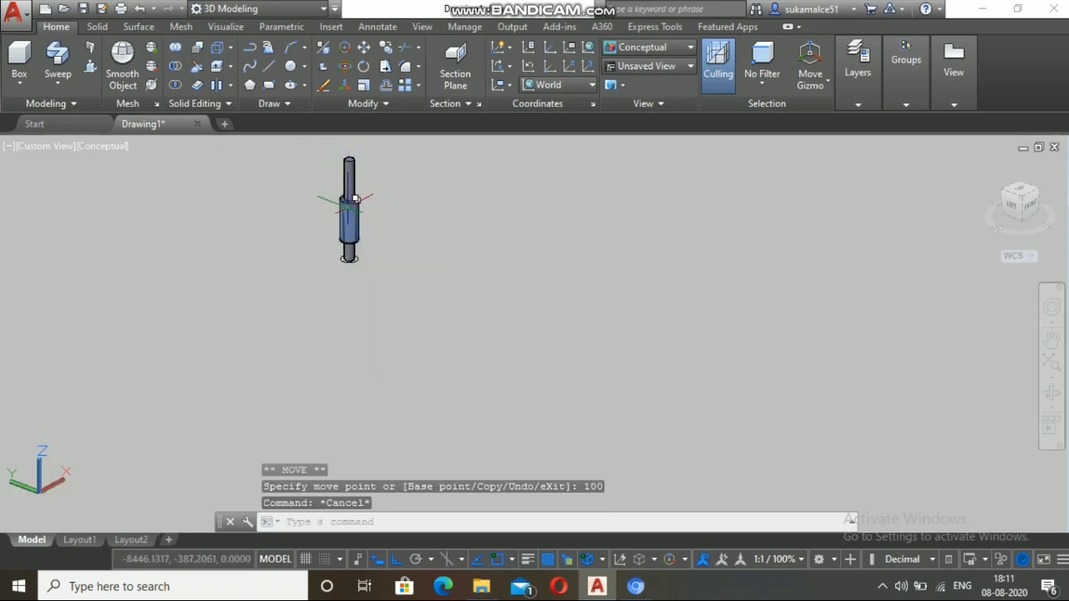
# Step: Try to move the thick outer cylinder a further 100 up the thin post, and undo that move
pyautogui.scroll(-1, 363, 302)
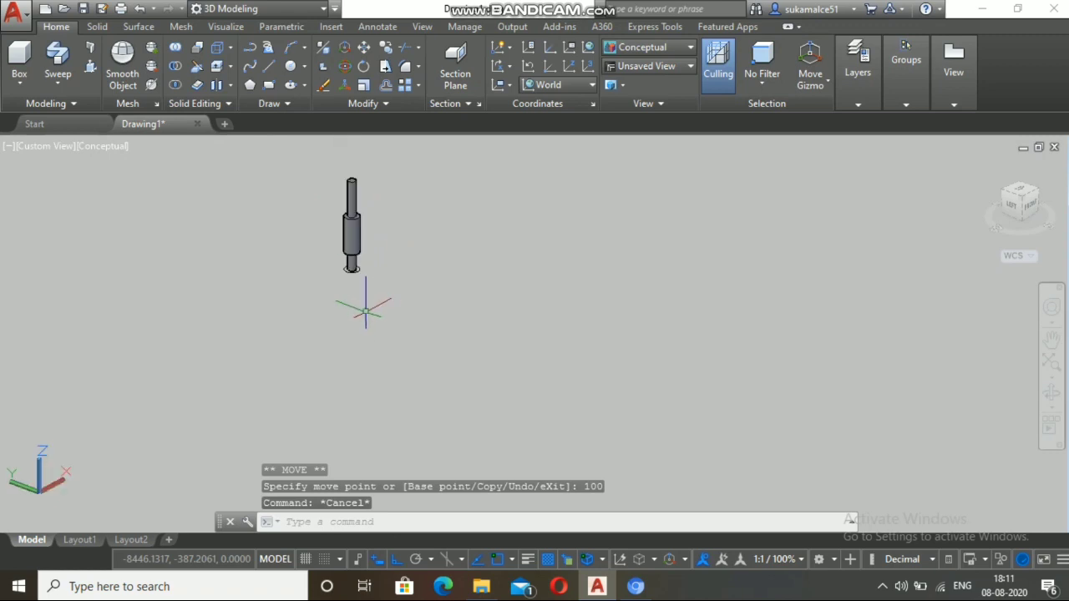
pyautogui.scroll(5, 329, 172)
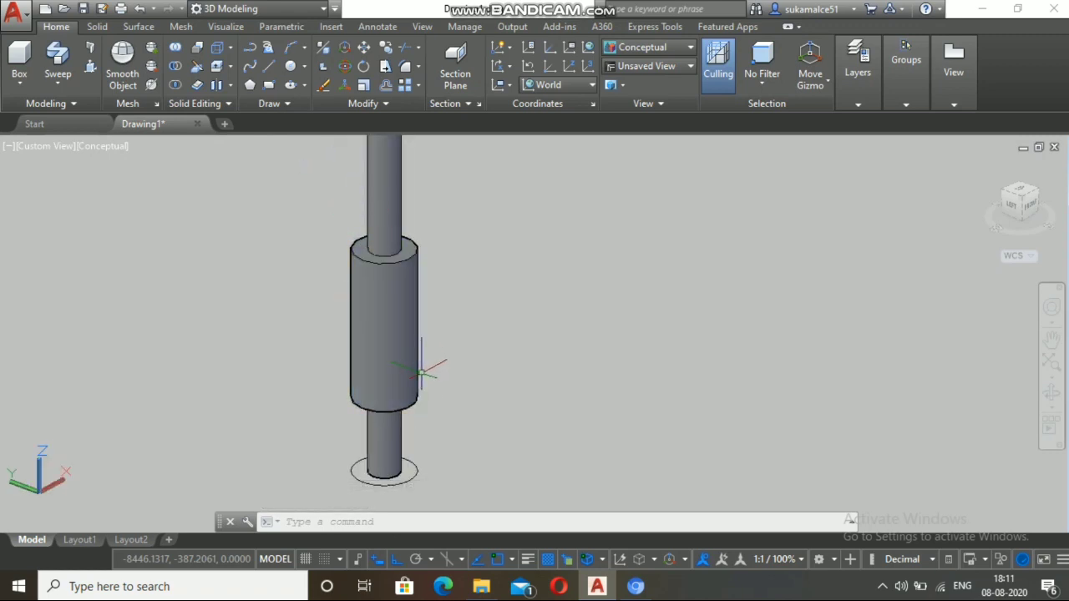
pyautogui.scroll(-2, 423, 363)
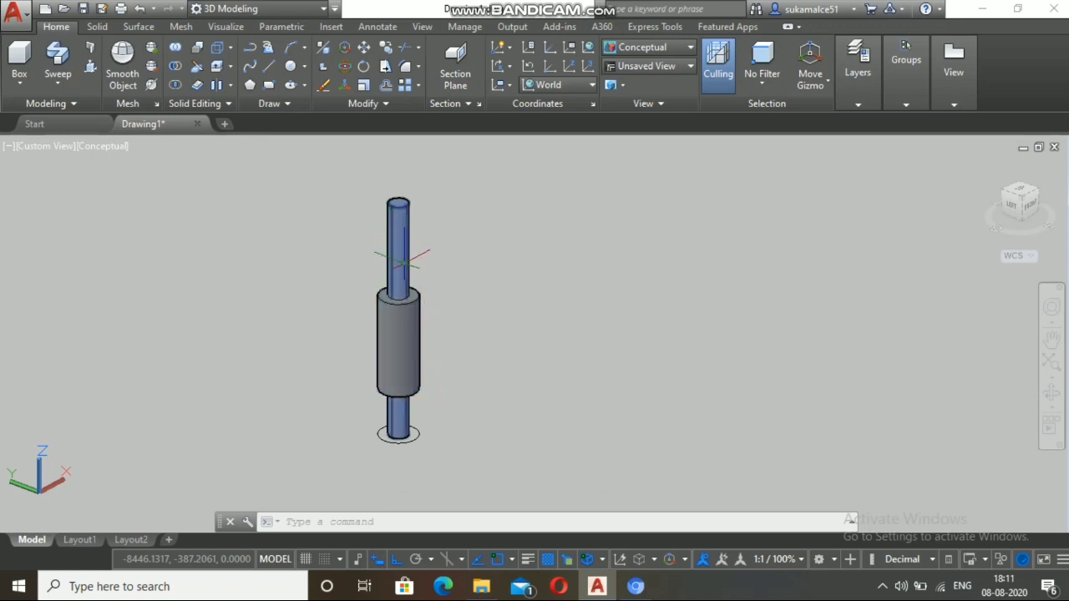
pyautogui.click(401, 334)
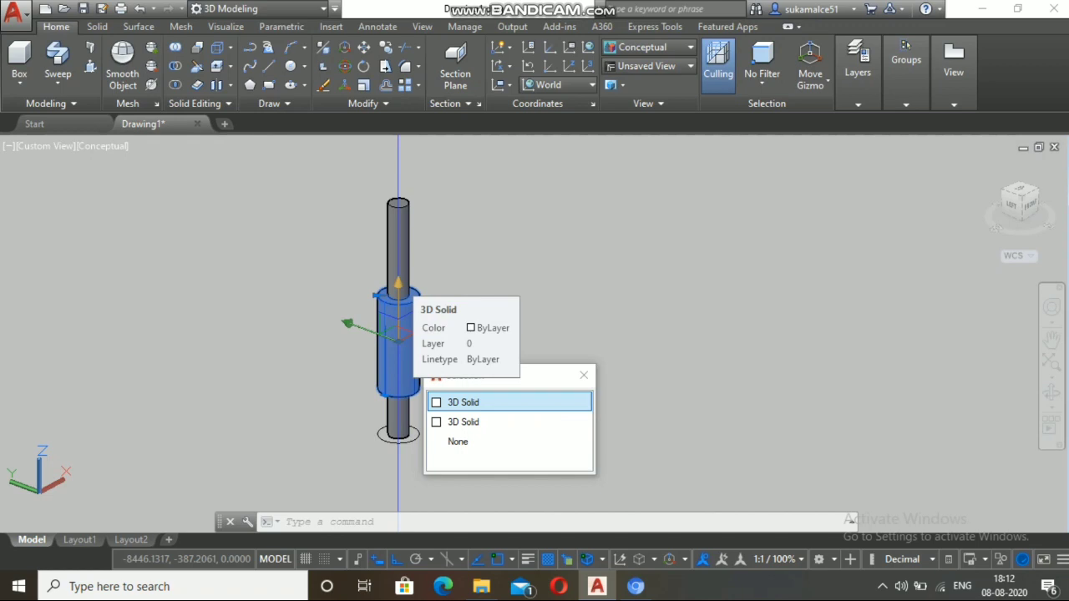
pyautogui.click(401, 331)
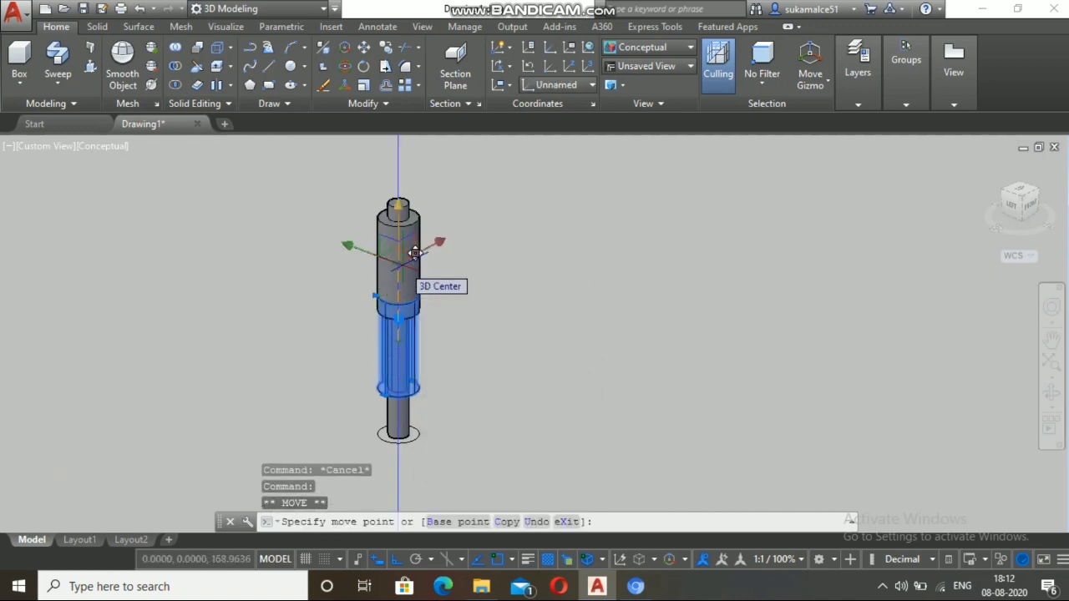
pyautogui.write('5')
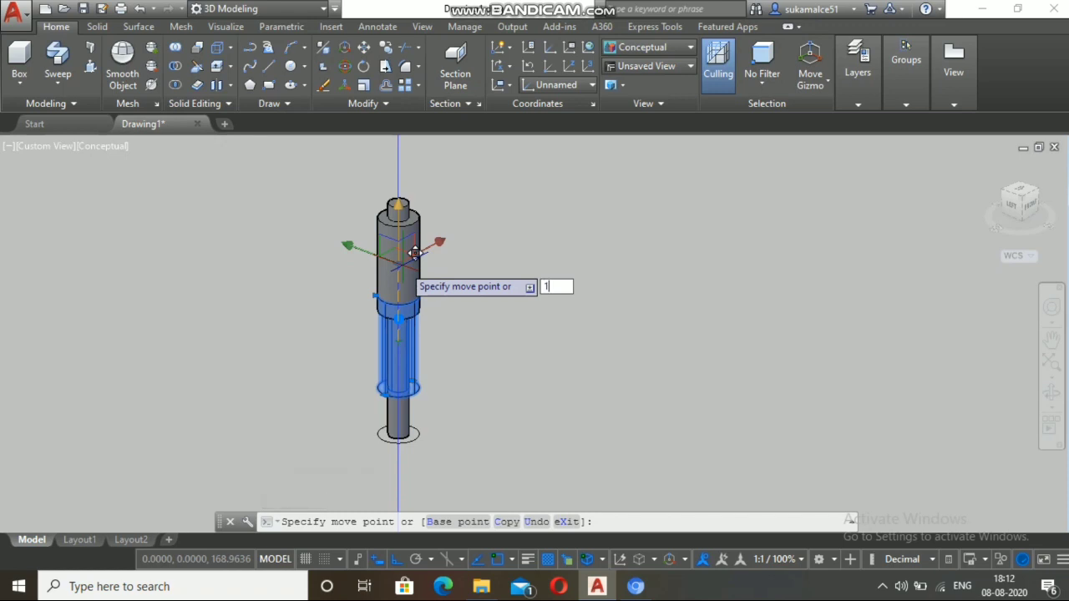
pyautogui.press('Return')
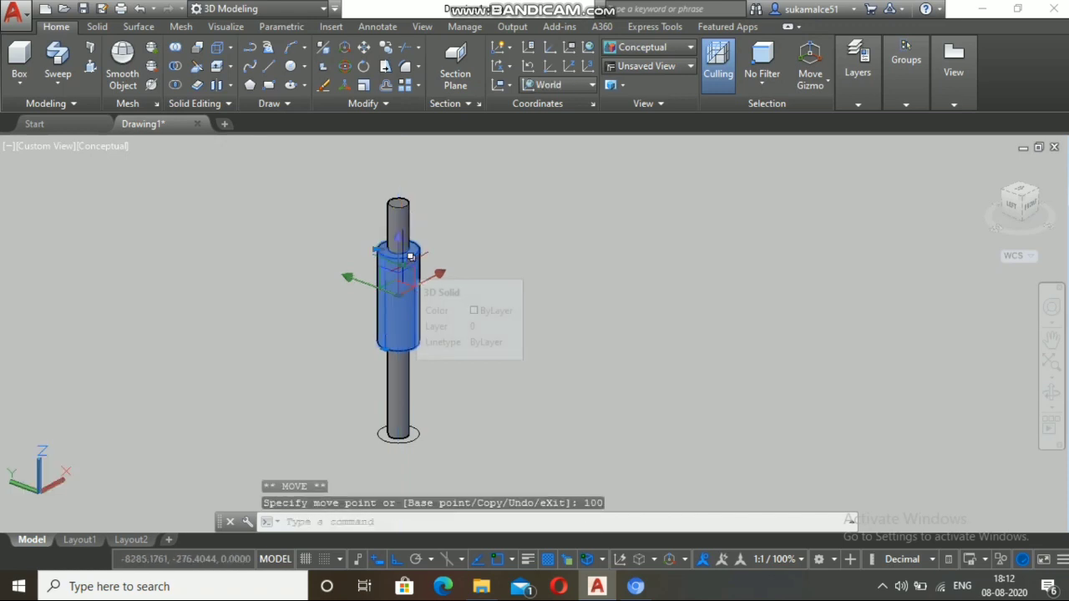
pyautogui.hotkey('ctrl', 'z')
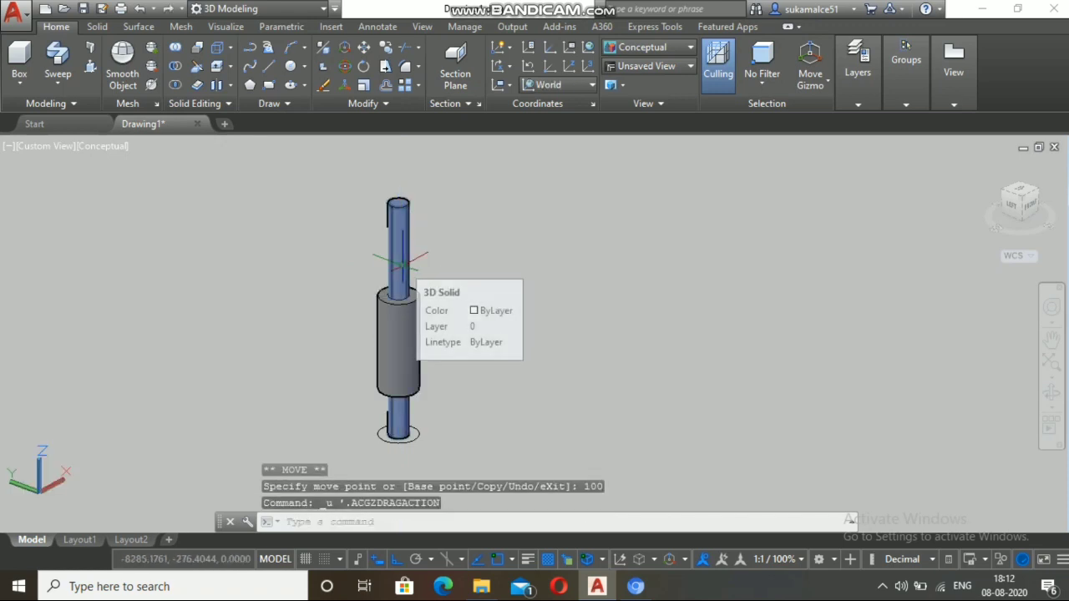
# Step: Move the thick outer cylinder up another 50 along the Z axis and clear the selection
pyautogui.click(400, 339)
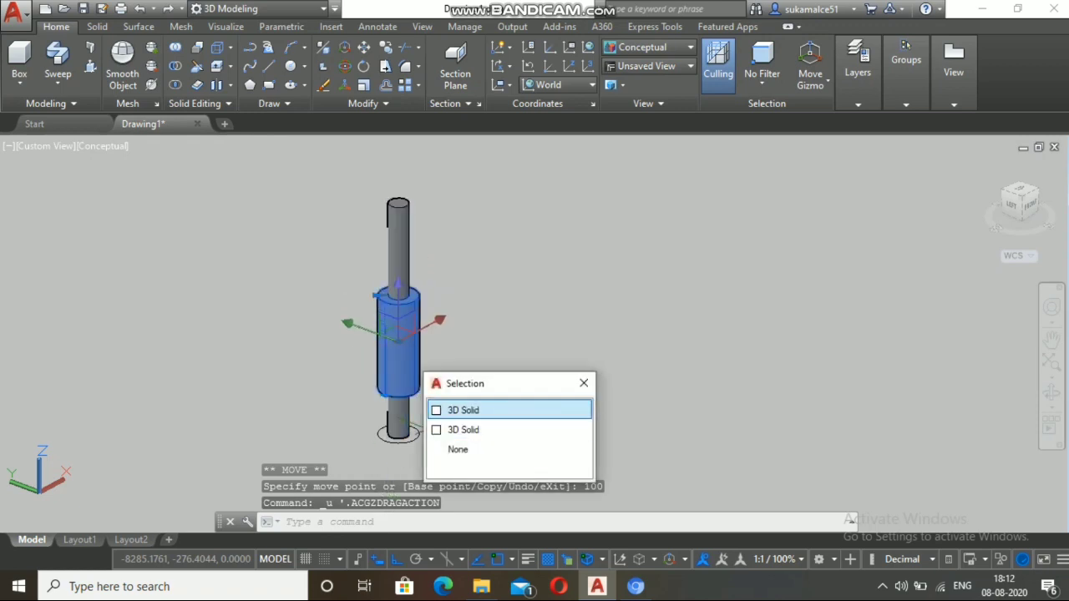
pyautogui.click(485, 410)
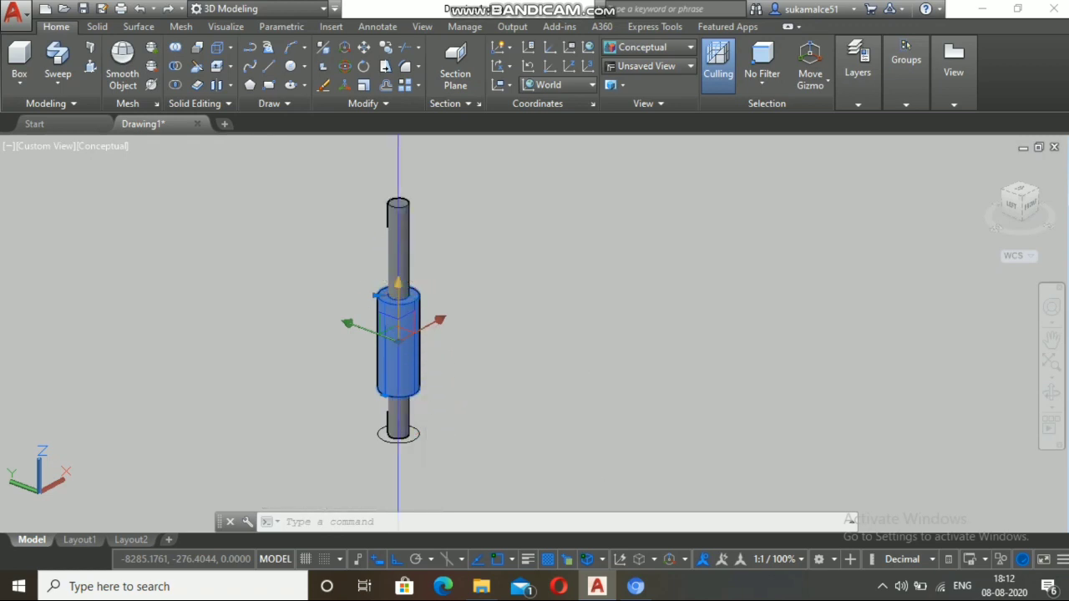
pyautogui.click(409, 324)
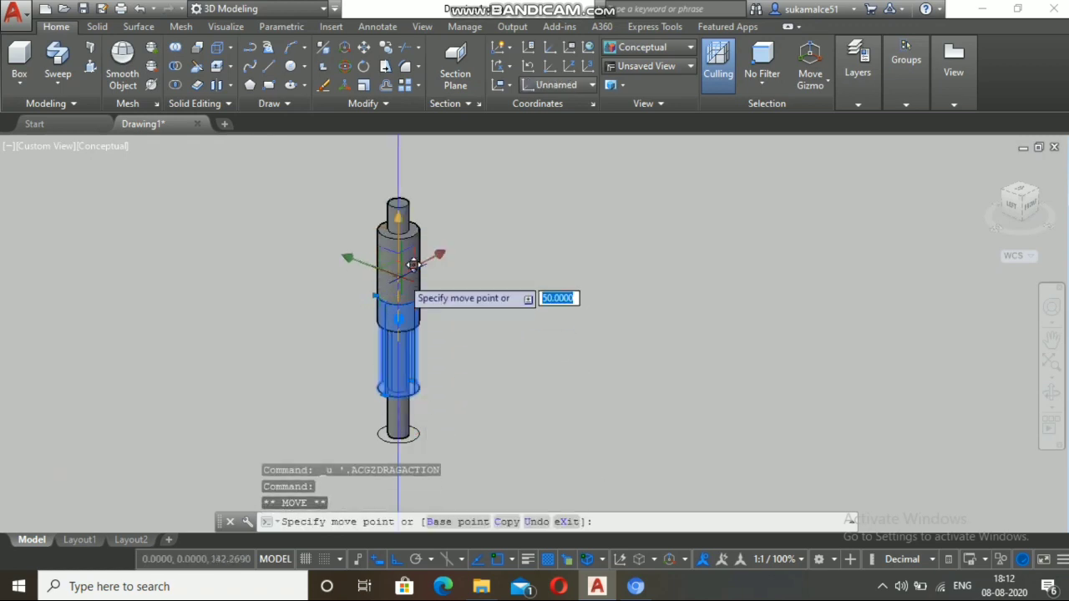
pyautogui.write('50')
pyautogui.press('Return')
pyautogui.press('Escape')
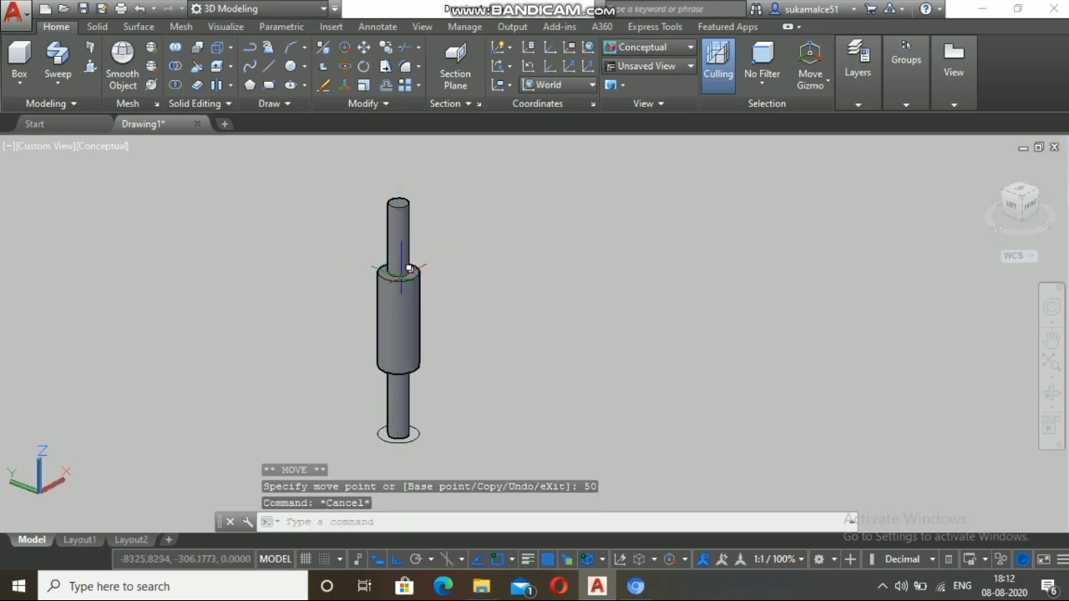
pyautogui.scroll(-2, 321, 276)
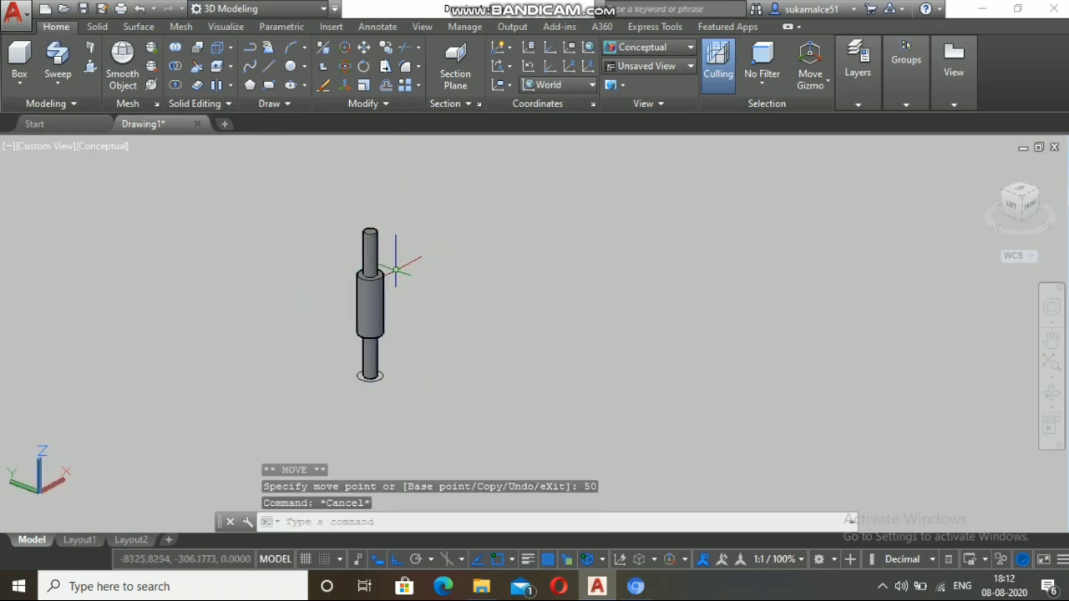
pyautogui.click(377, 304)
pyautogui.press('Escape')
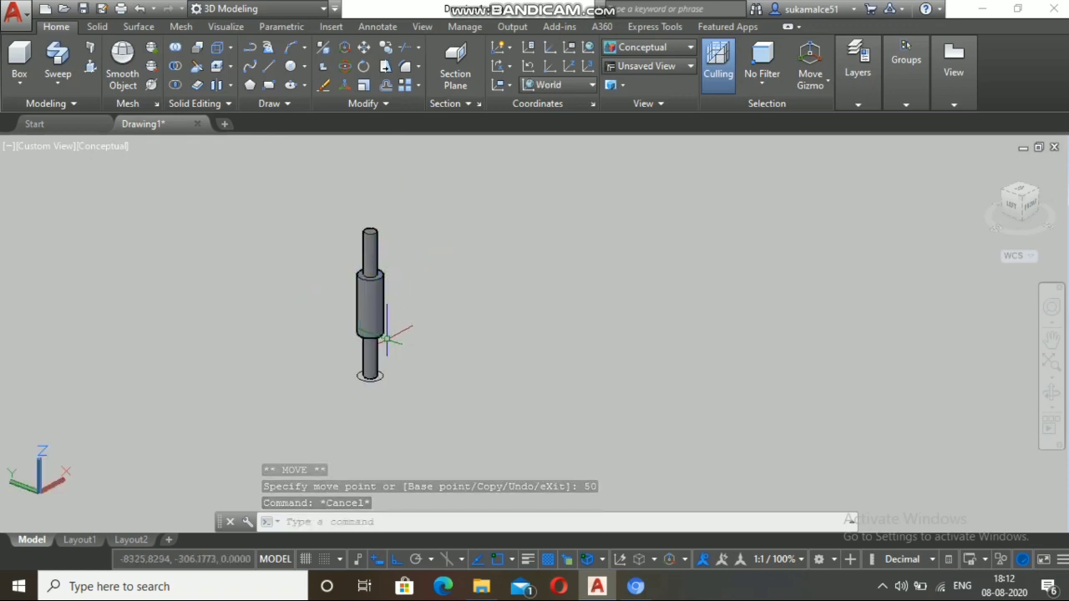
# Step: Create a solid sphere with a radius of 40 beside the baluster post
pyautogui.scroll(2, 388, 354)
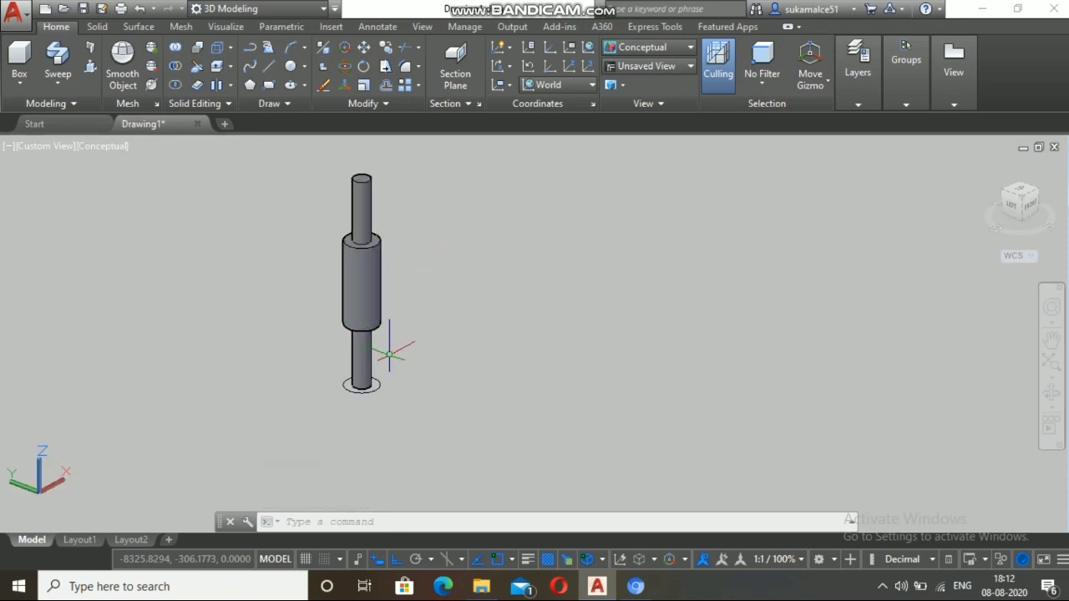
pyautogui.scroll(-2, 389, 355)
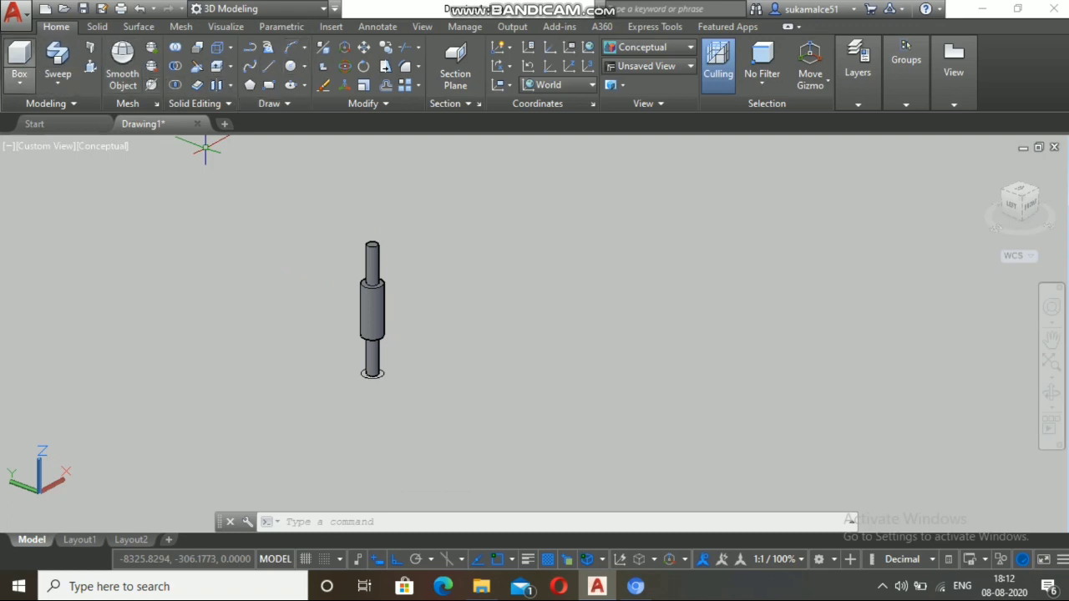
pyautogui.click(19, 81)
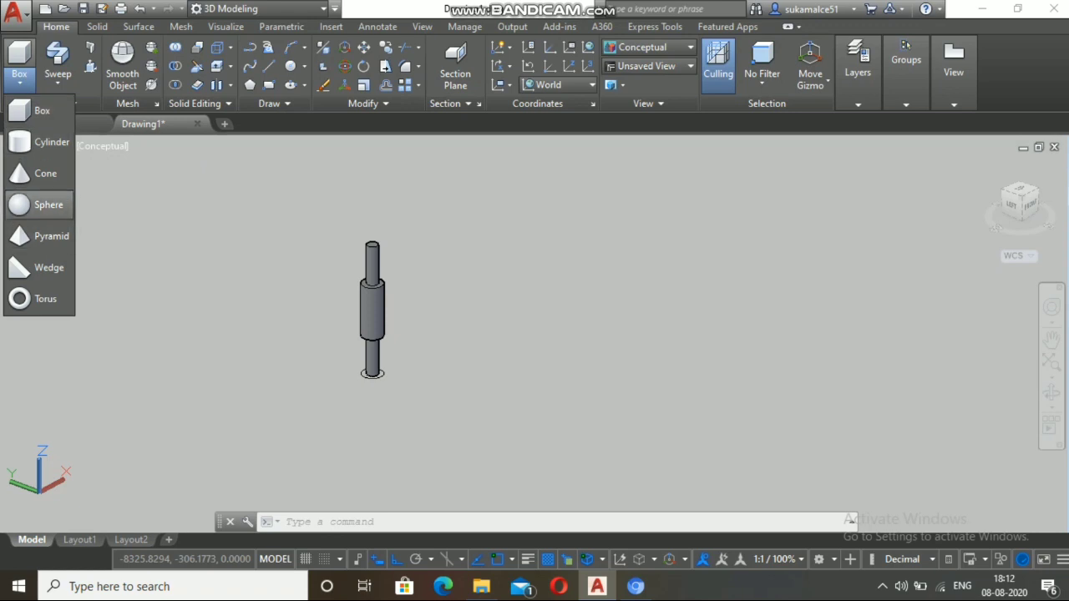
pyautogui.click(49, 205)
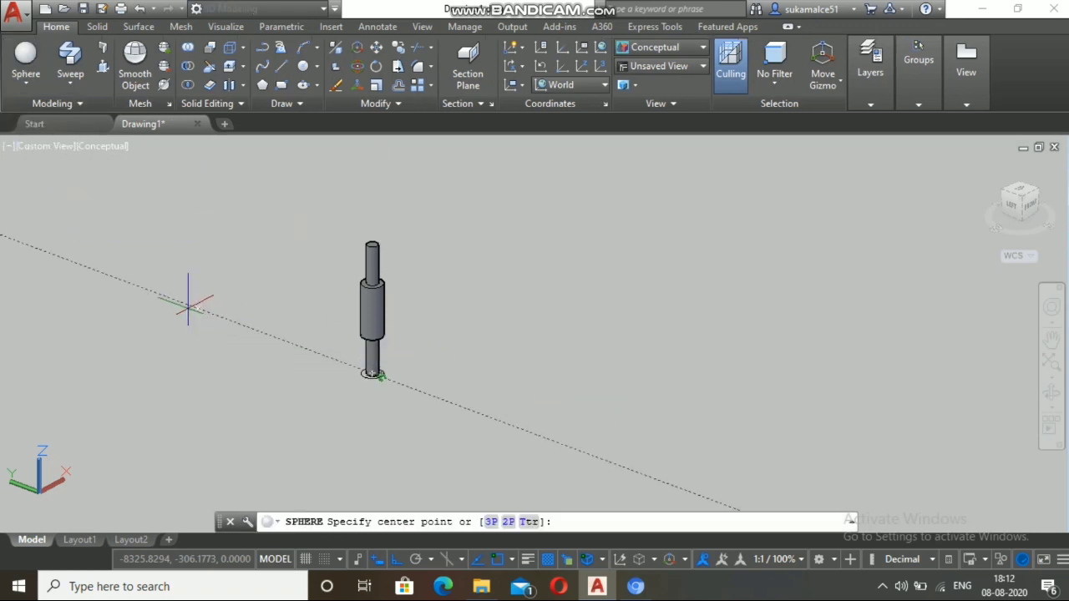
pyautogui.click(192, 305)
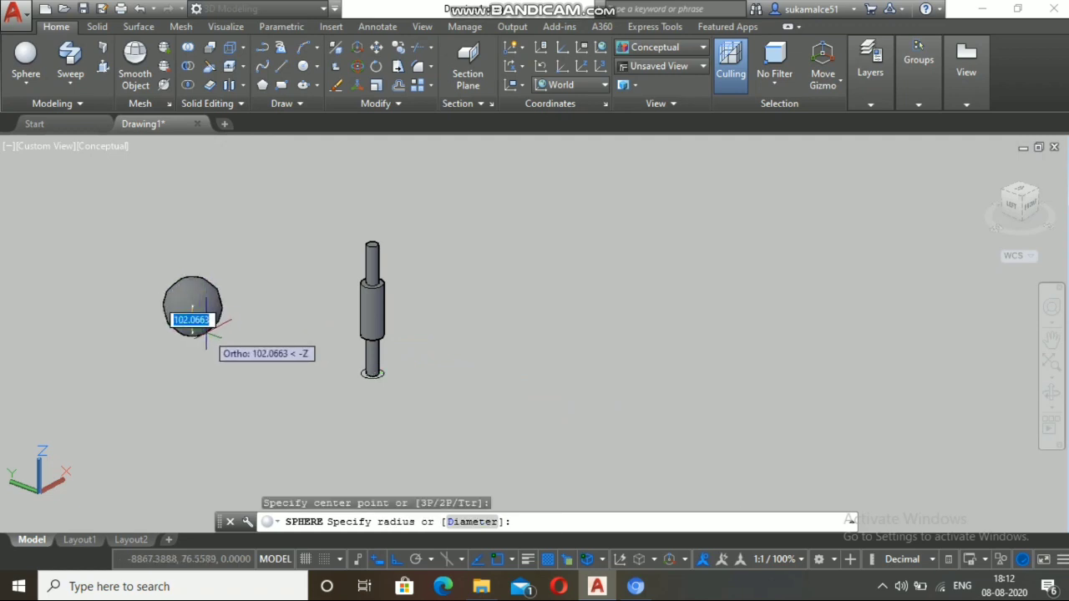
pyautogui.write('40')
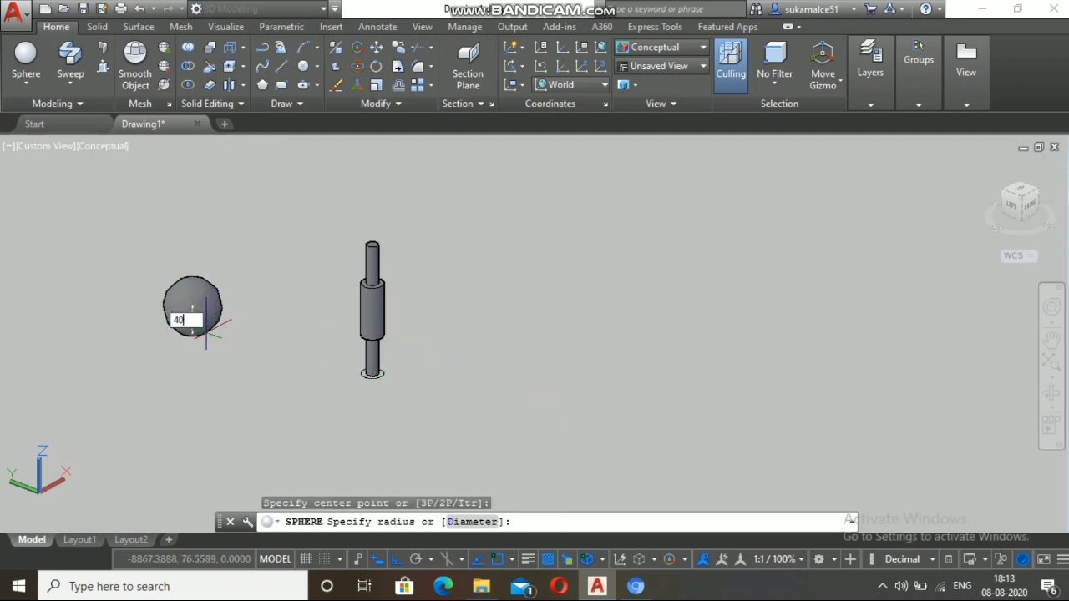
pyautogui.press('Return')
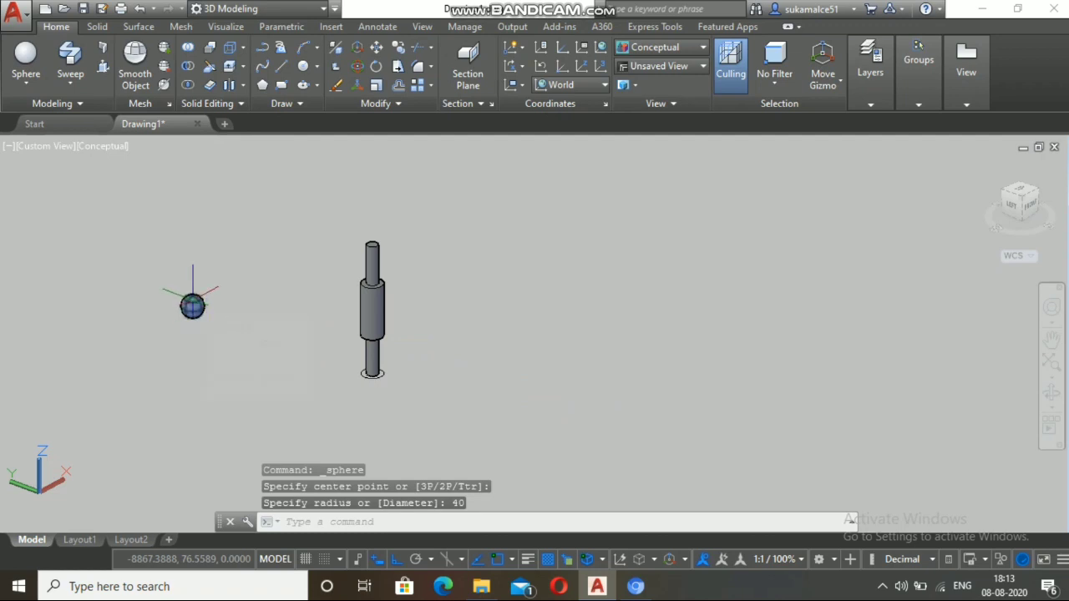
# Step: Move the sphere by its centre onto the centre of the circles at the post's base and clear the selection
pyautogui.scroll(6, 192, 294)
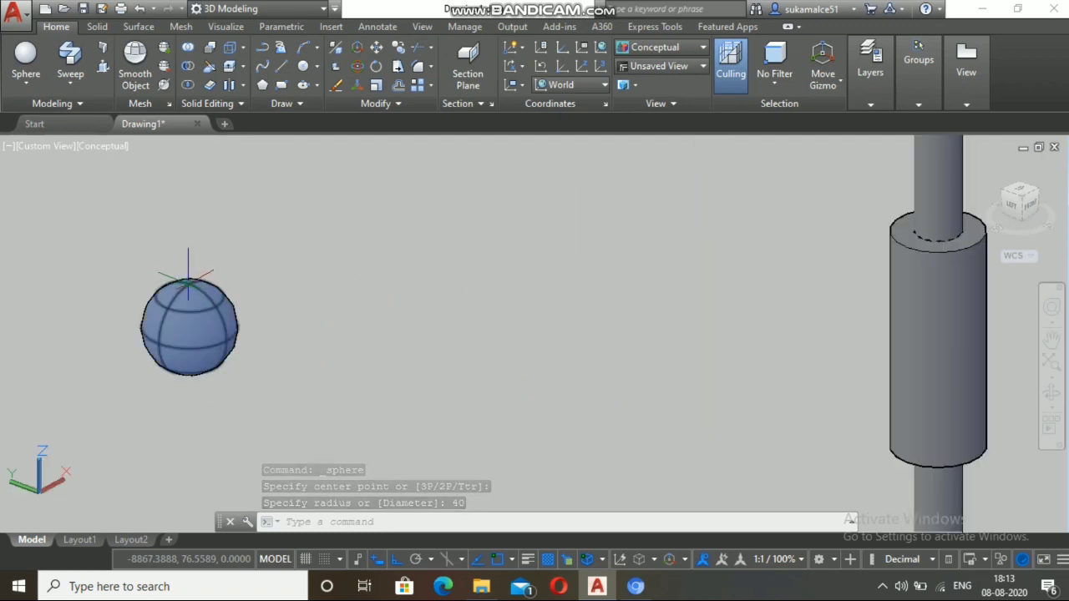
pyautogui.click(188, 309)
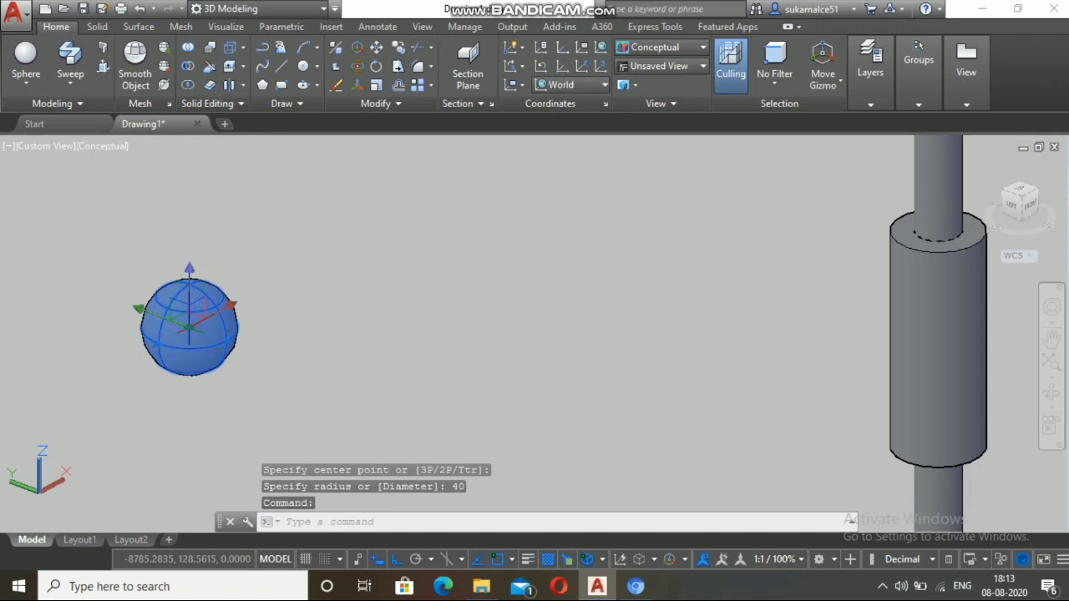
pyautogui.click(189, 324)
pyautogui.scroll(-5, 201, 326)
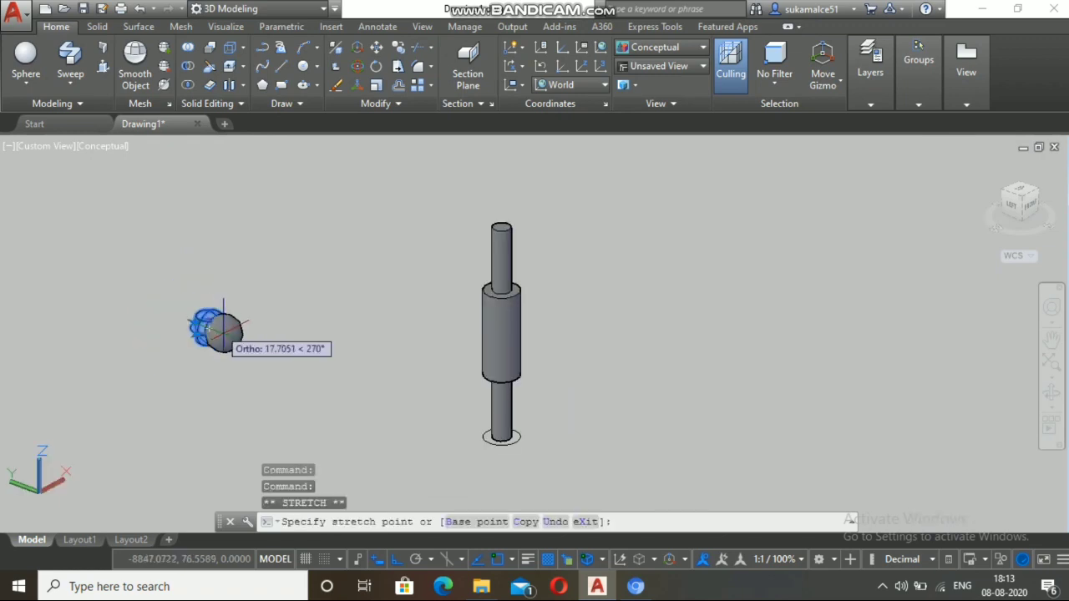
pyautogui.click(501, 434)
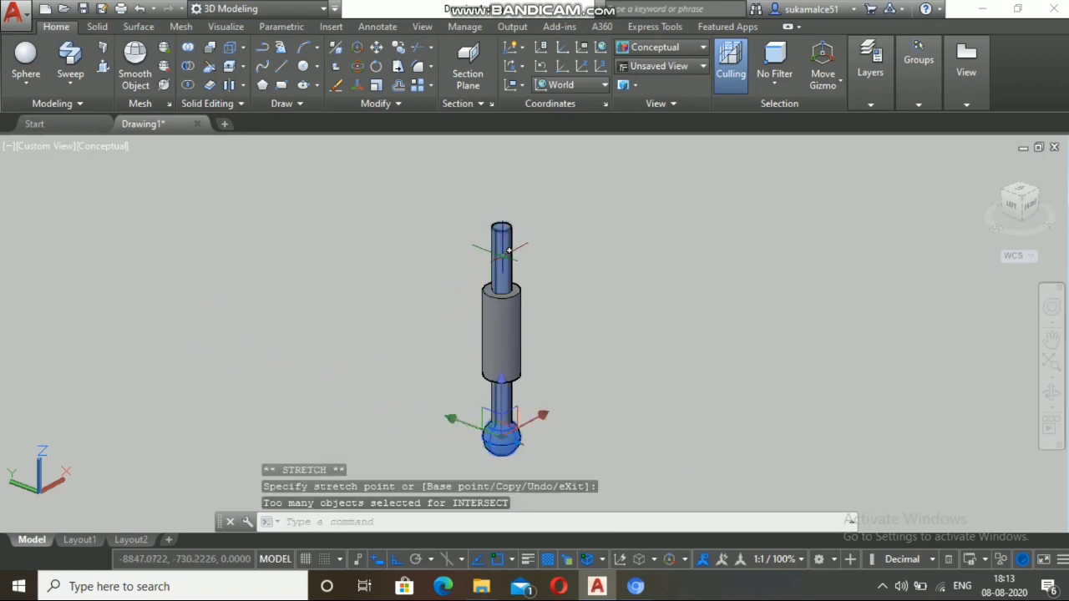
pyautogui.press('Escape')
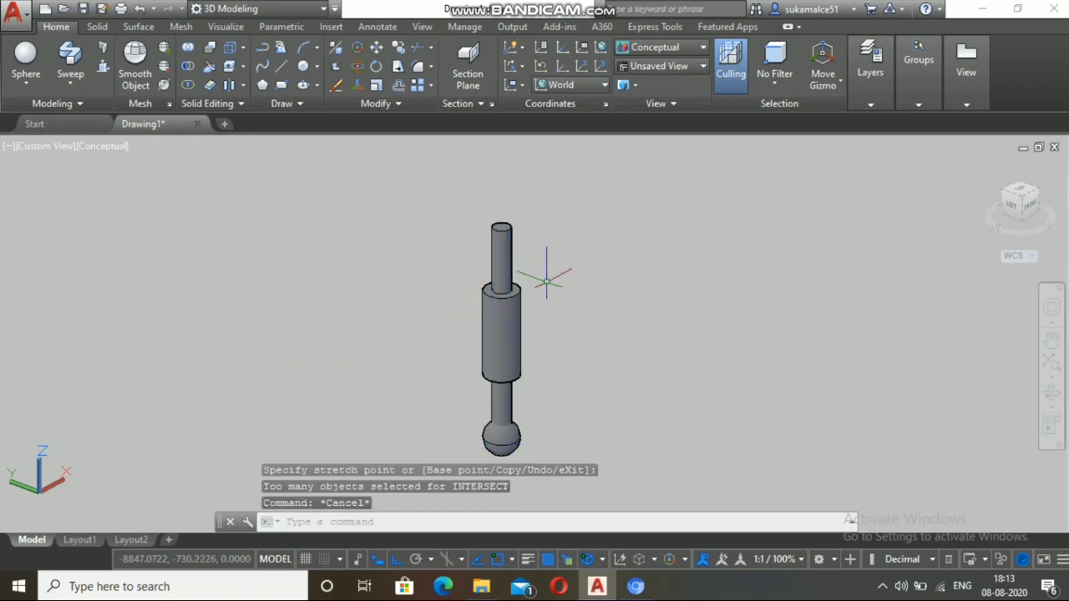
# Step: Copy the base sphere from its centre to the centre of the thin post's top face, redoing the first placement
pyautogui.write('co')
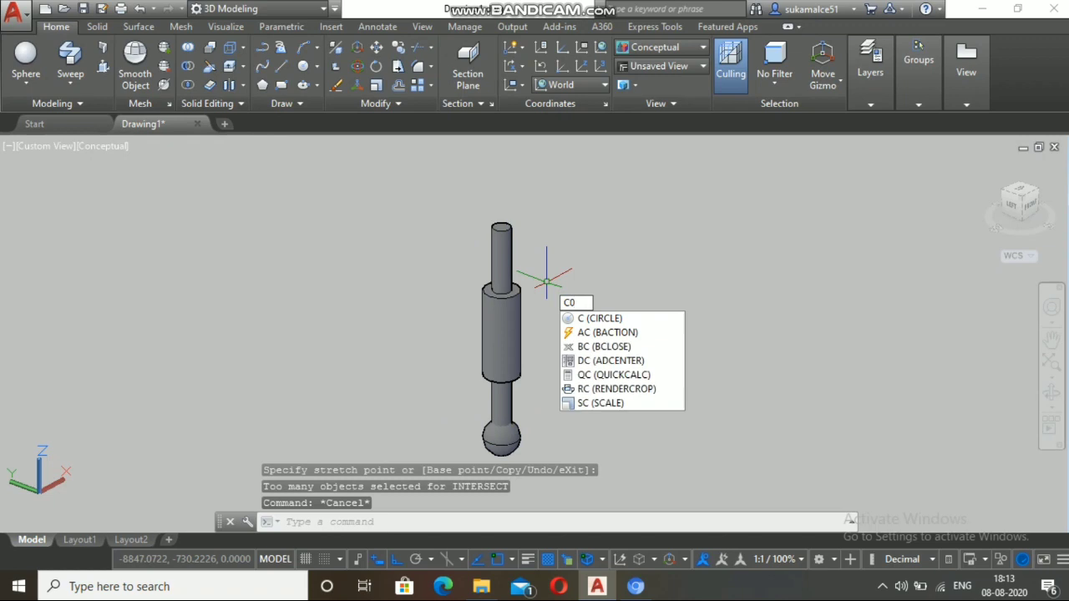
pyautogui.write('o')
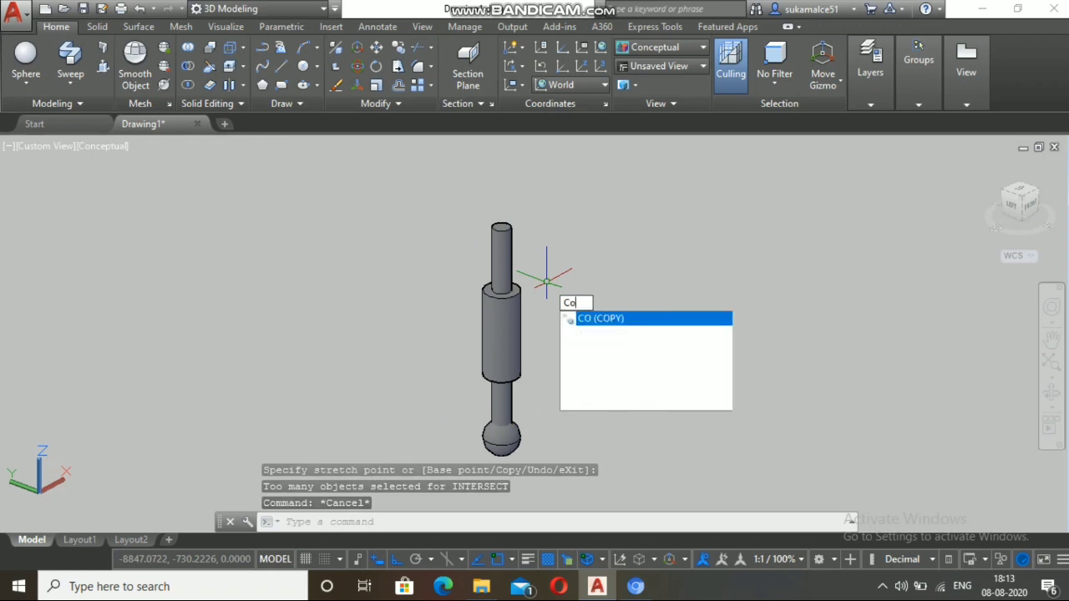
pyautogui.press('Return')
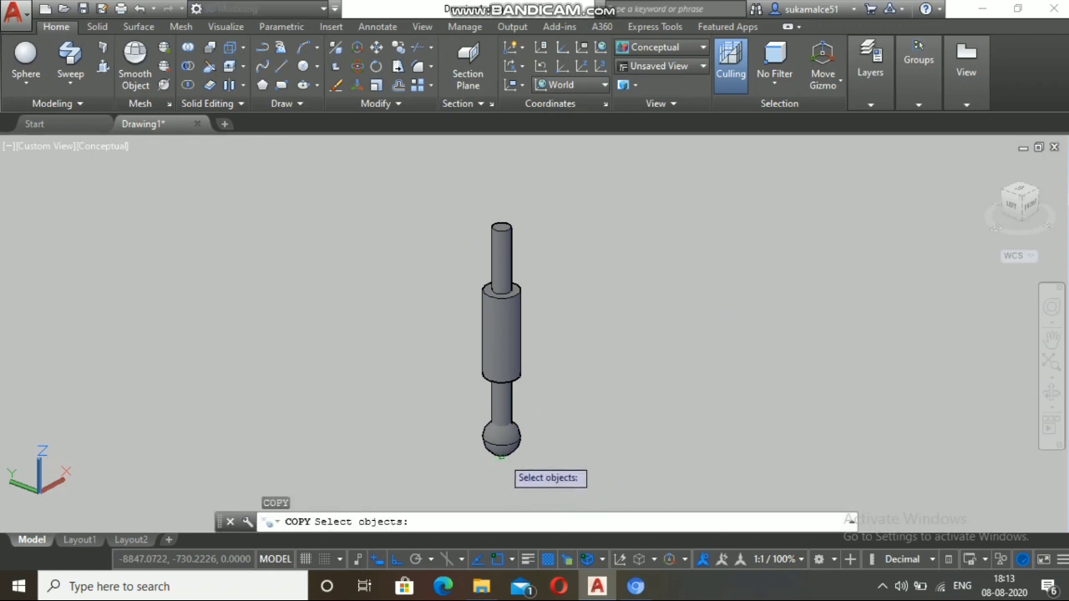
pyautogui.click(501, 453)
pyautogui.press('Return')
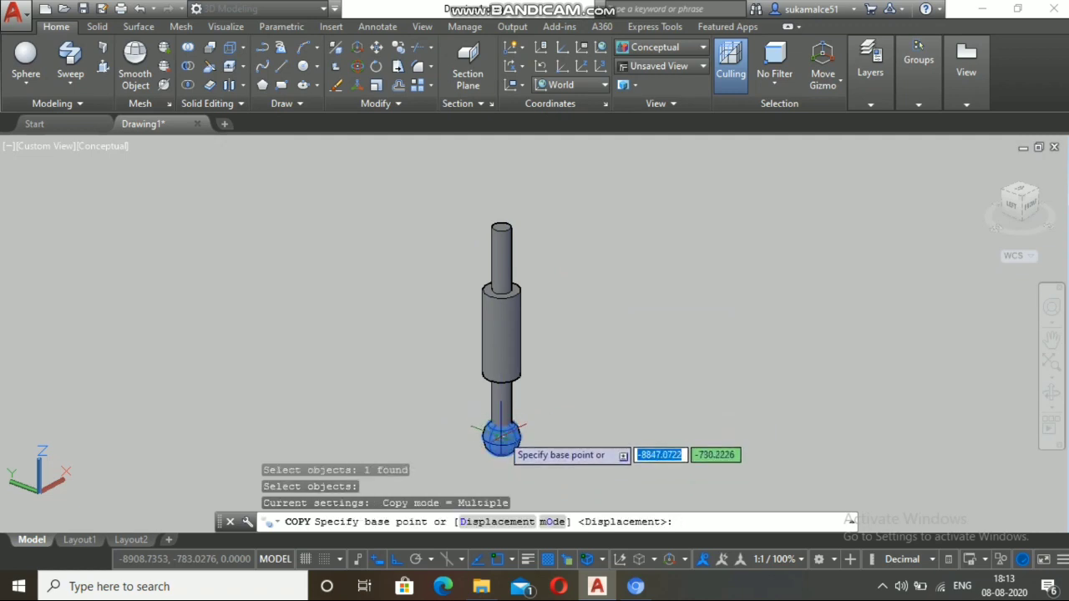
pyautogui.click(501, 436)
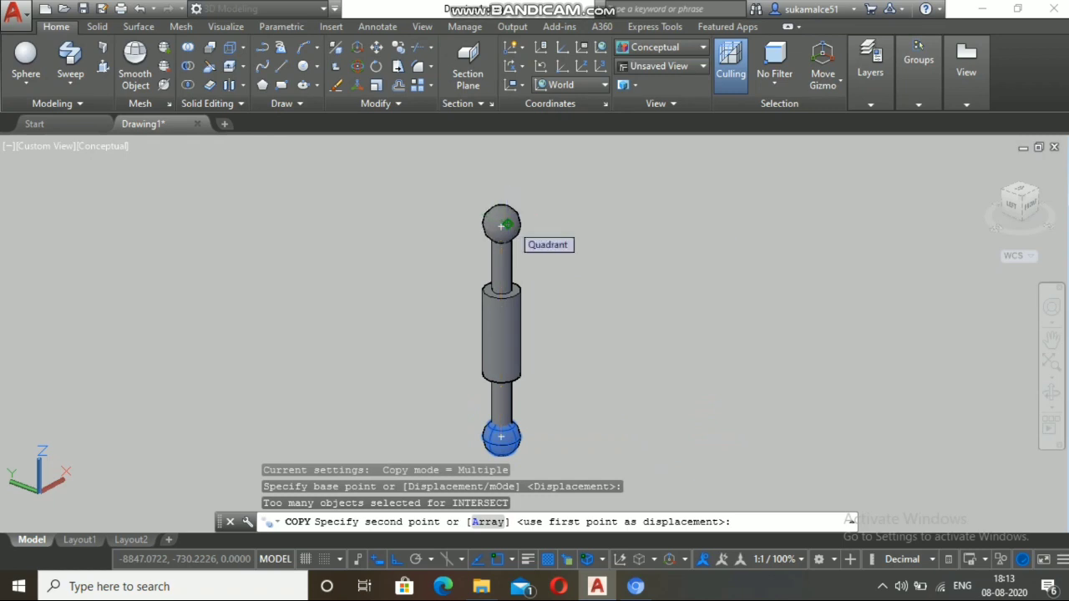
pyautogui.click(502, 224)
pyautogui.hotkey('ctrl', 'z')
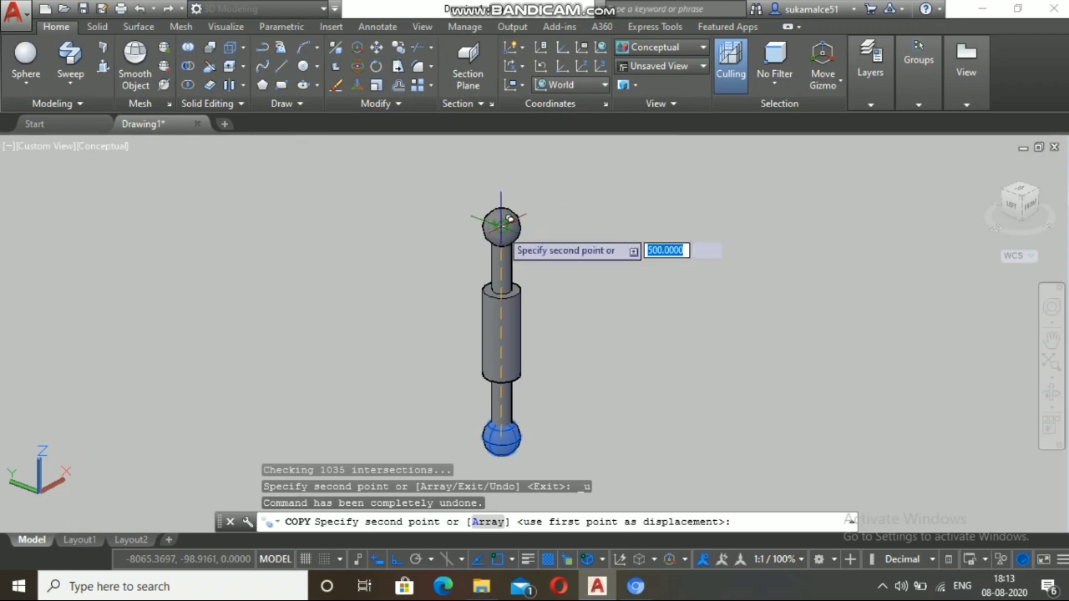
pyautogui.scroll(5, 506, 223)
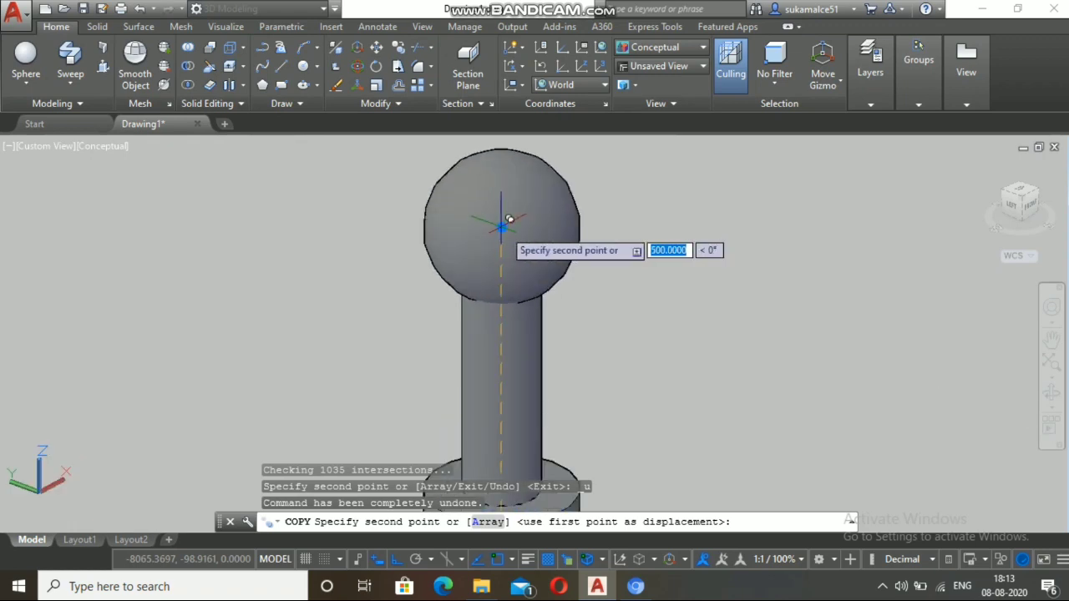
pyautogui.press('Escape')
pyautogui.scroll(-6, 509, 220)
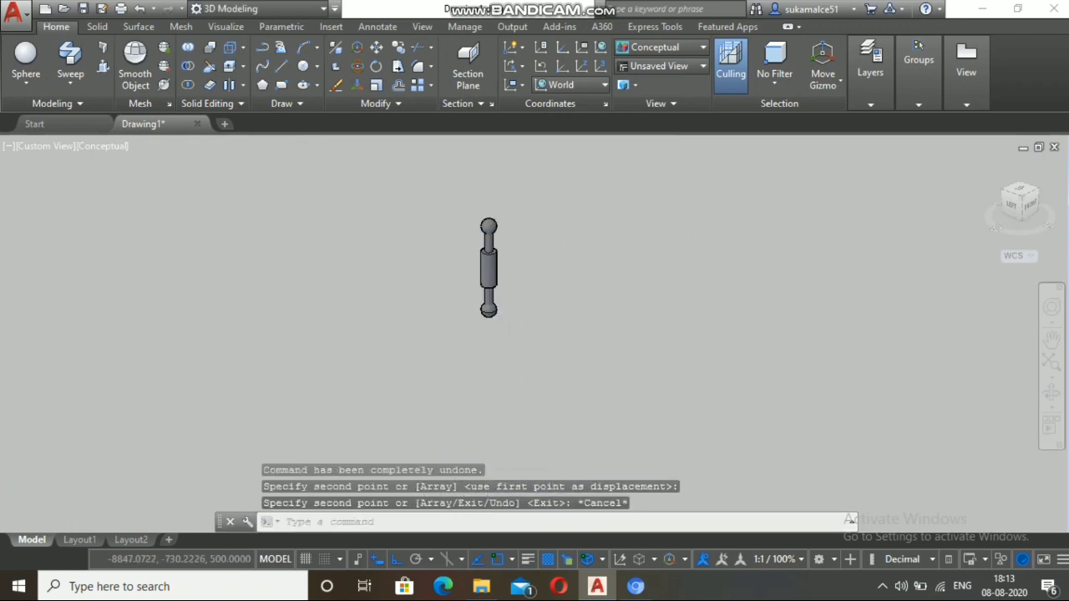
# Step: Move the whole baluster from its bottom sphere's centre to the lower end of the vertical railing line at the lowest step's near corner
pyautogui.scroll(-3, 483, 230)
pyautogui.scroll(-5, 556, 277)
pyautogui.scroll(4, 582, 223)
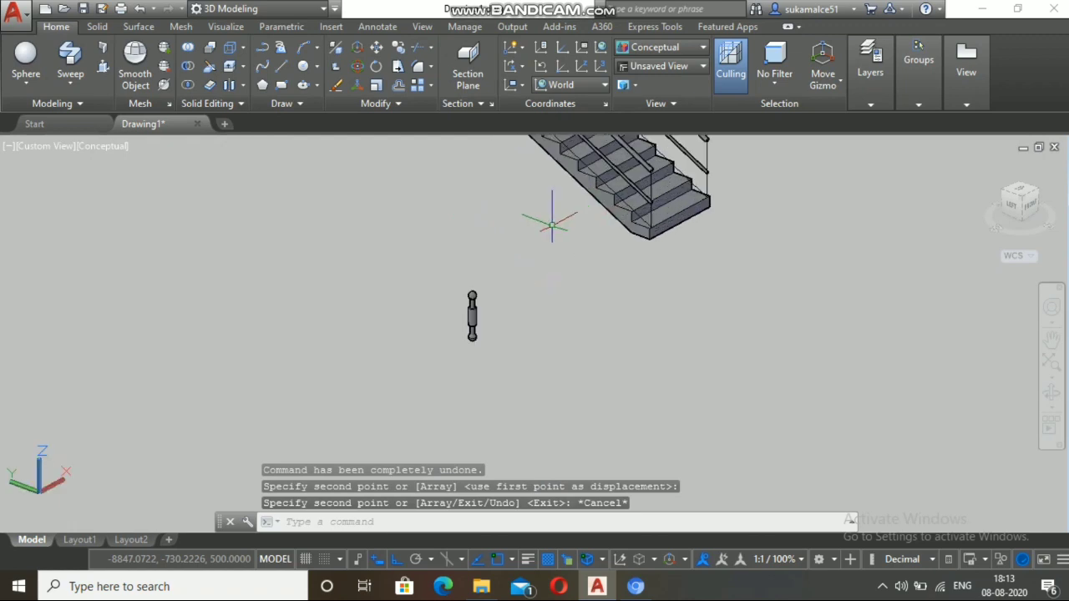
pyautogui.scroll(2, 551, 224)
pyautogui.scroll(-2, 341, 260)
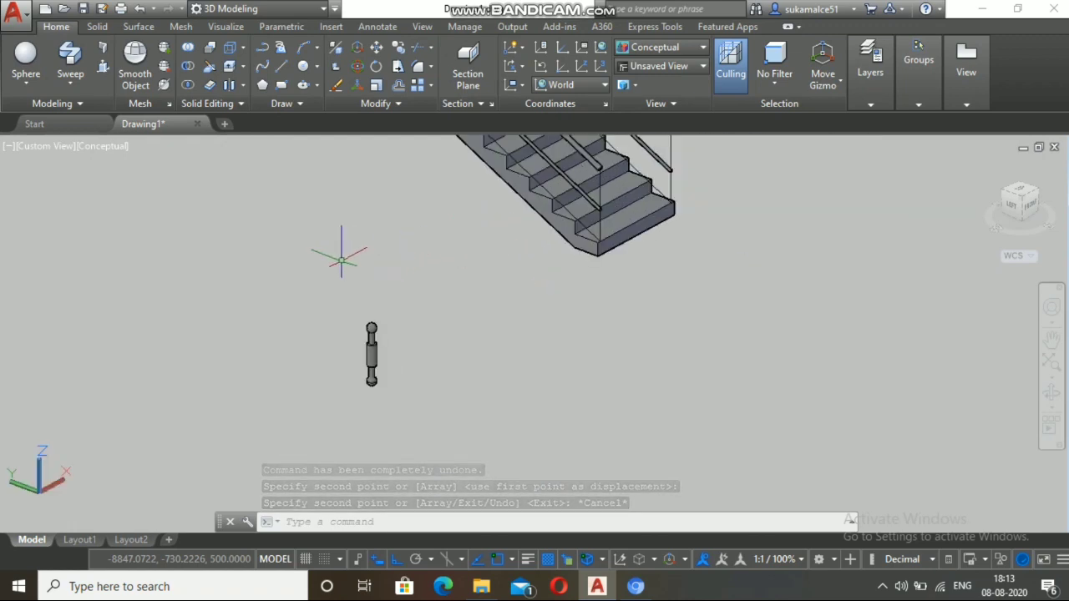
pyautogui.write('m')
pyautogui.press('Return')
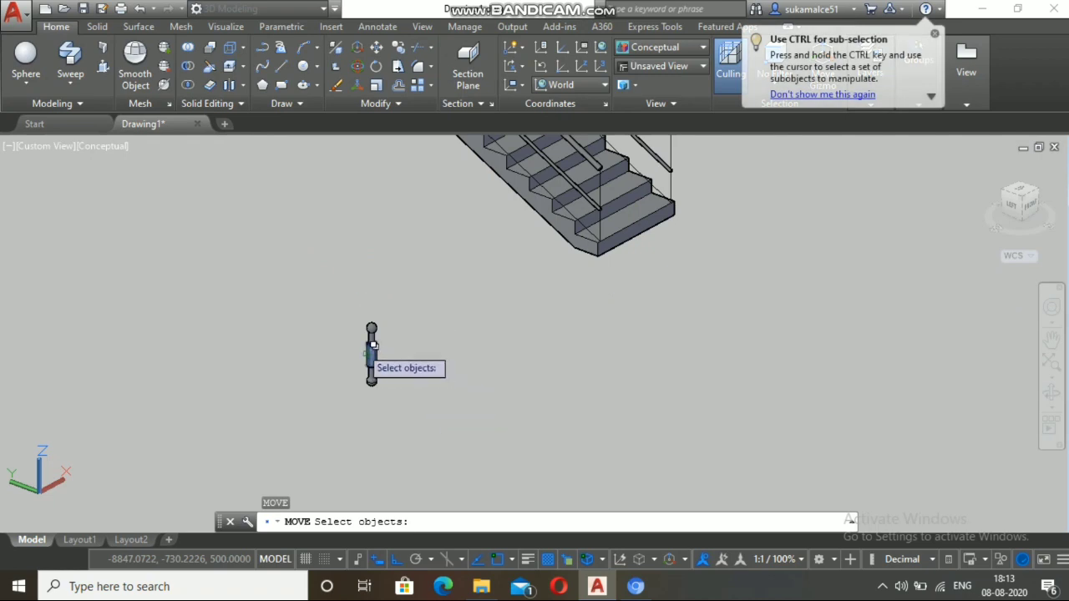
pyautogui.click(339, 301)
pyautogui.click(417, 417)
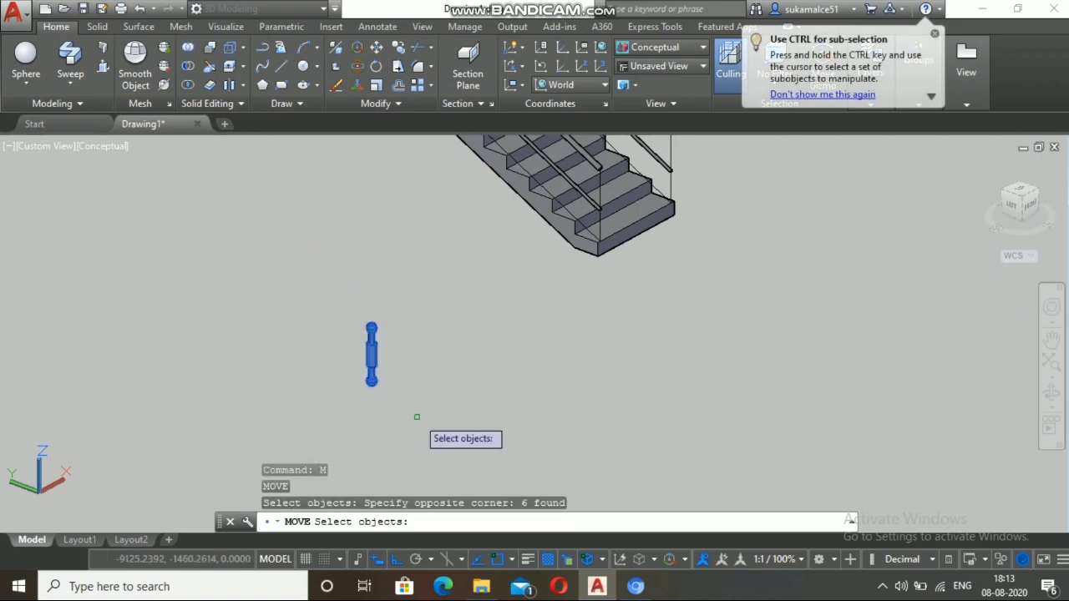
pyautogui.press('Return')
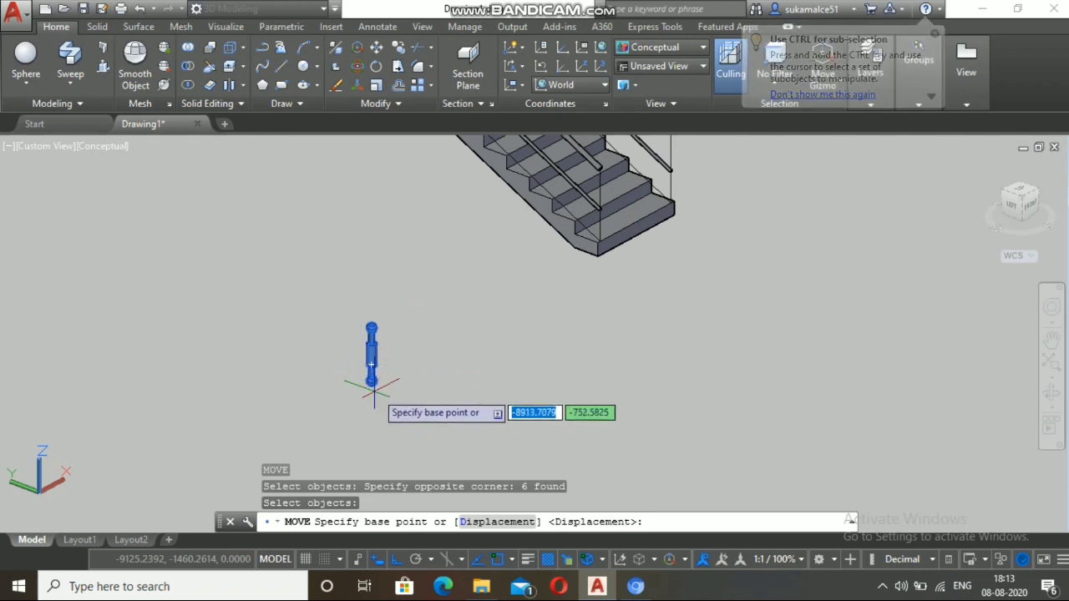
pyautogui.scroll(5, 368, 394)
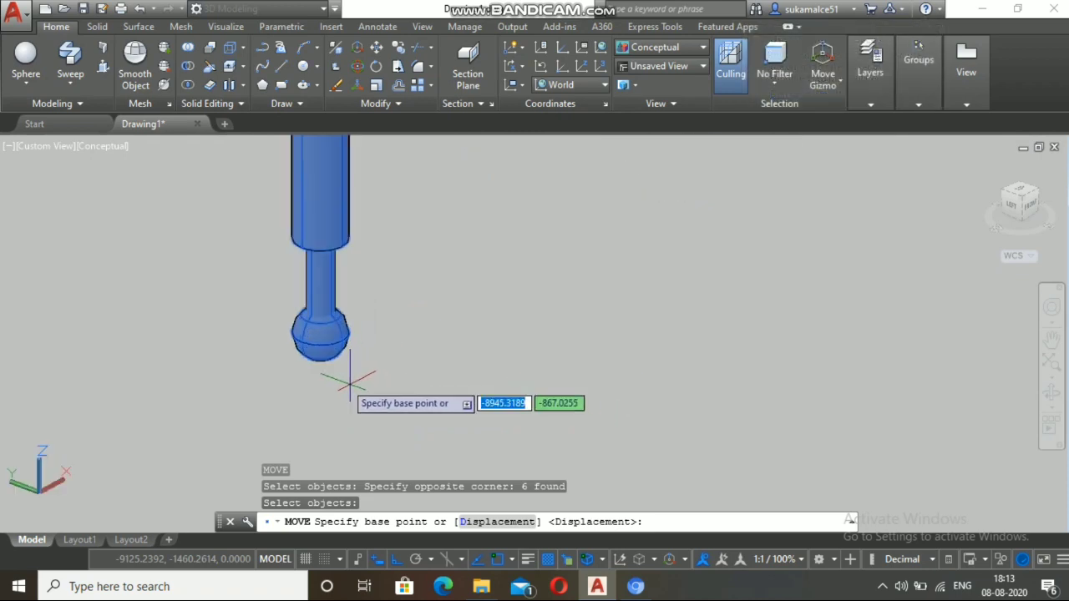
pyautogui.click(319, 328)
pyautogui.click(319, 325)
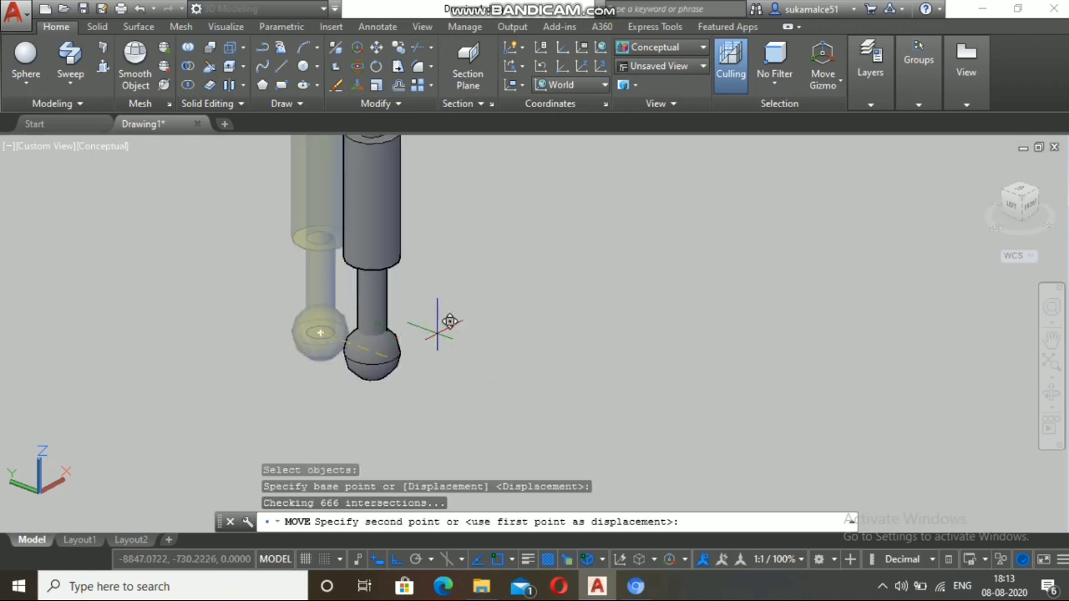
pyautogui.scroll(-5, 501, 306)
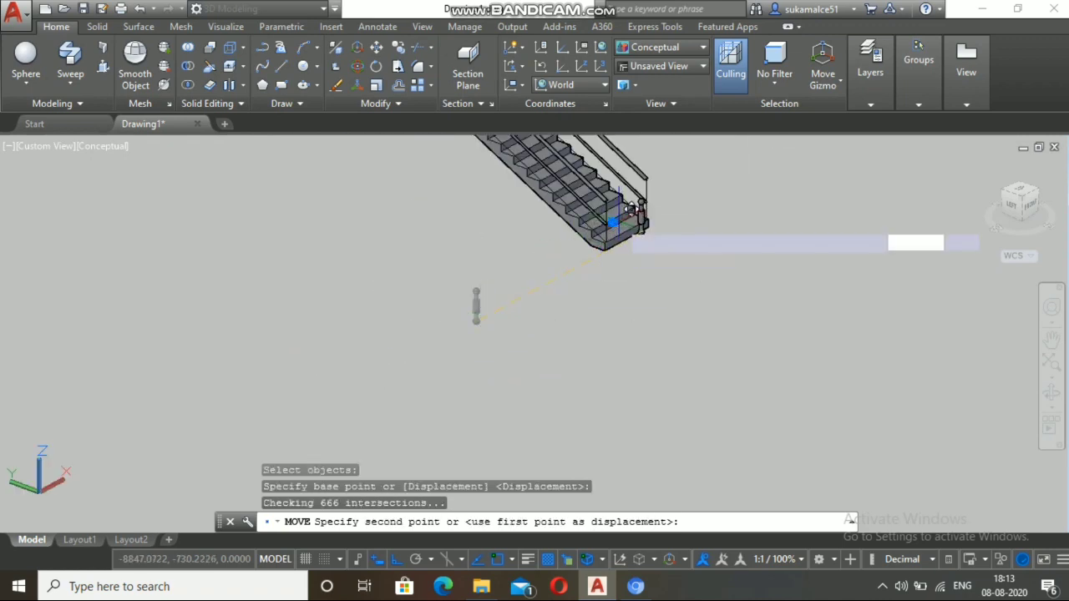
pyautogui.scroll(2, 593, 234)
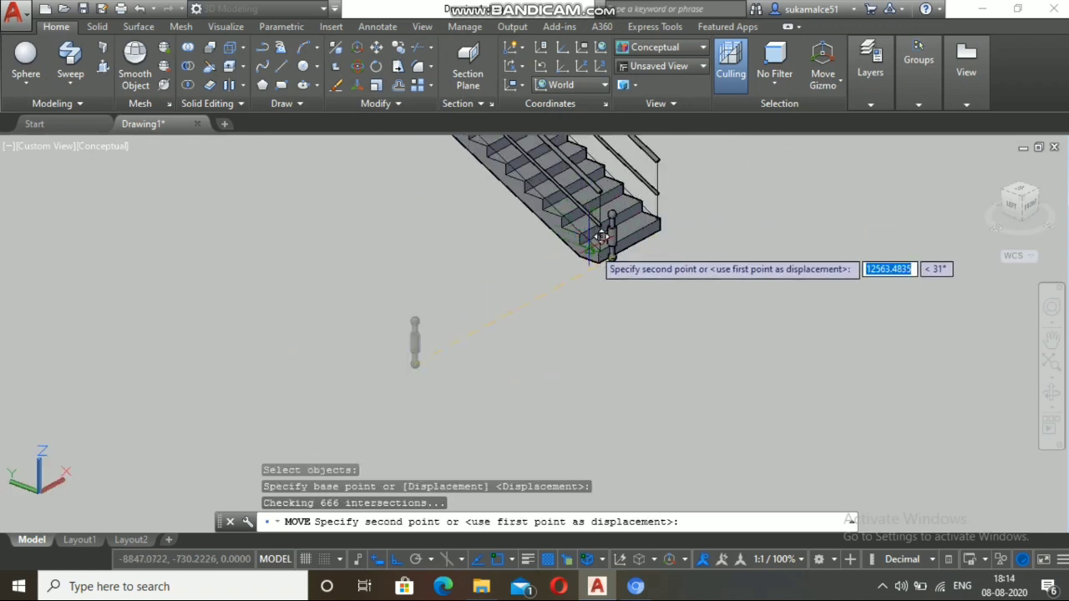
pyautogui.scroll(3, 607, 232)
pyautogui.scroll(5, 611, 240)
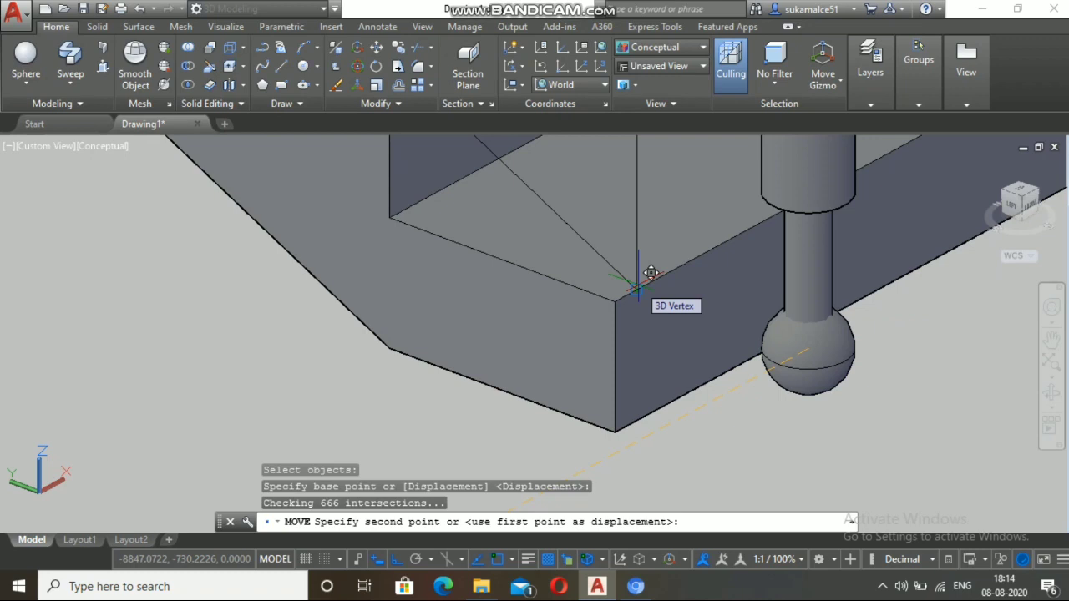
pyautogui.click(651, 273)
pyautogui.scroll(-8, 618, 276)
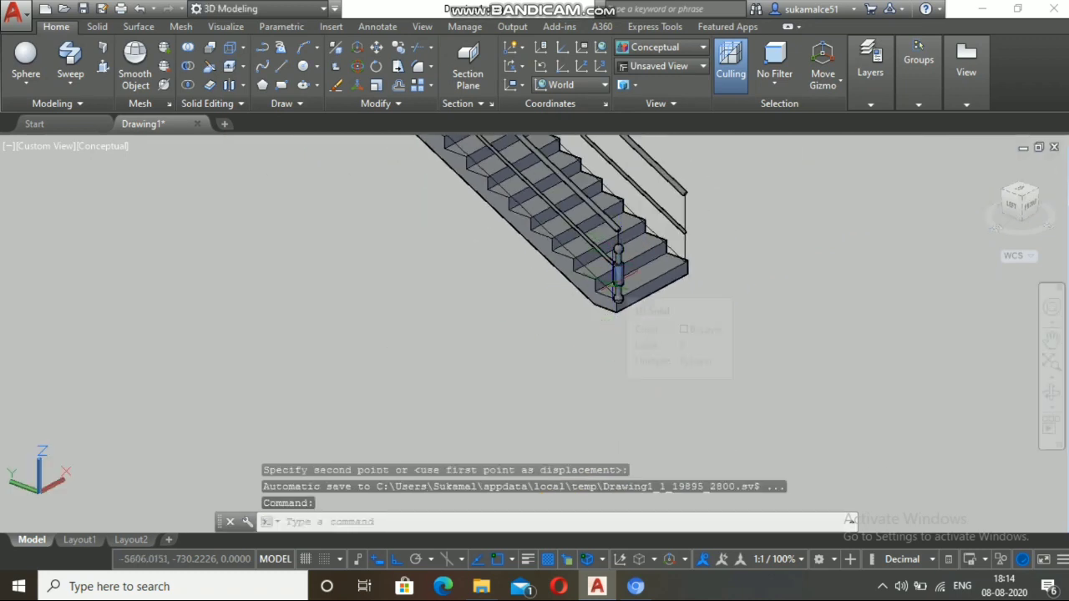
pyautogui.scroll(3, 616, 279)
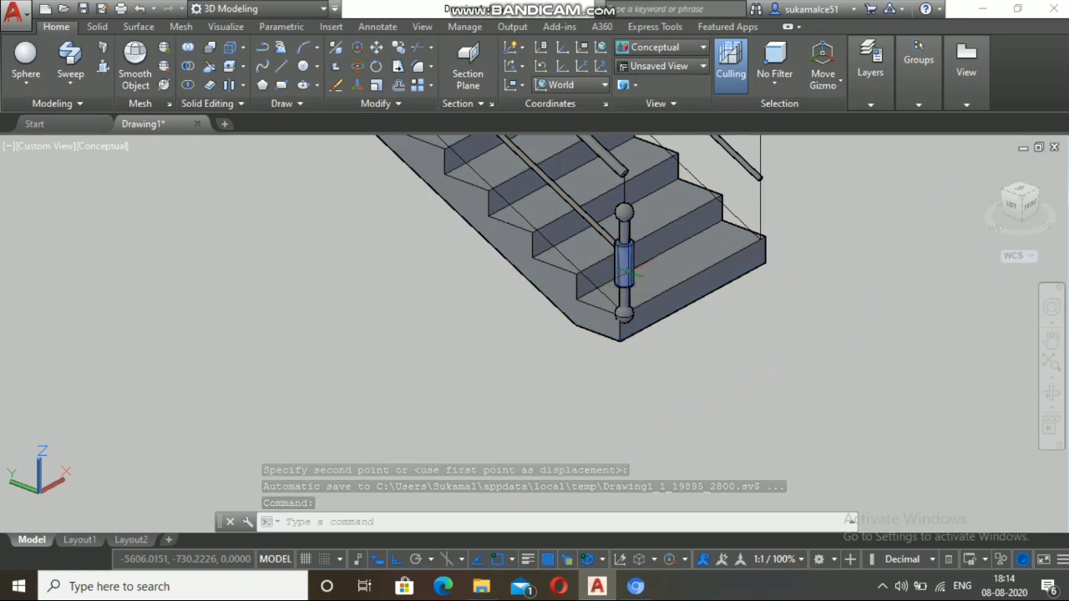
pyautogui.scroll(6, 623, 322)
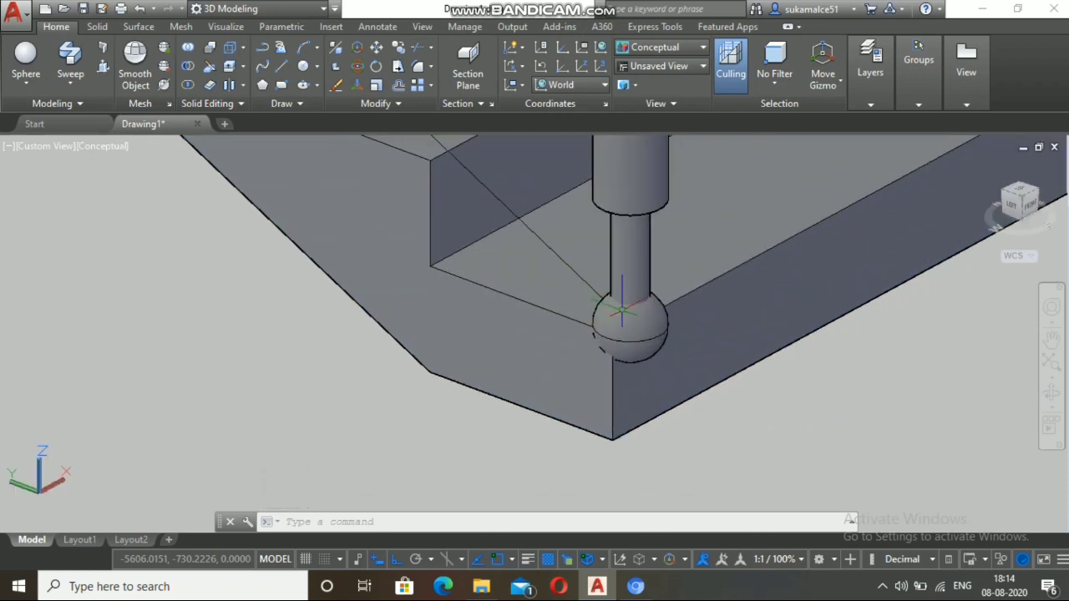
pyautogui.click(633, 321)
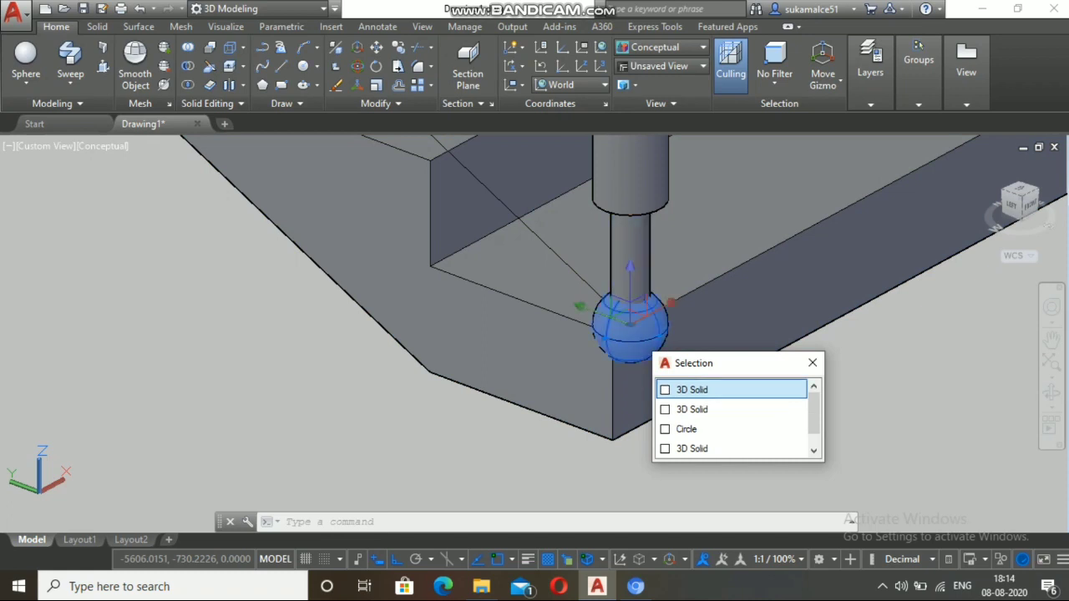
pyautogui.press('Escape')
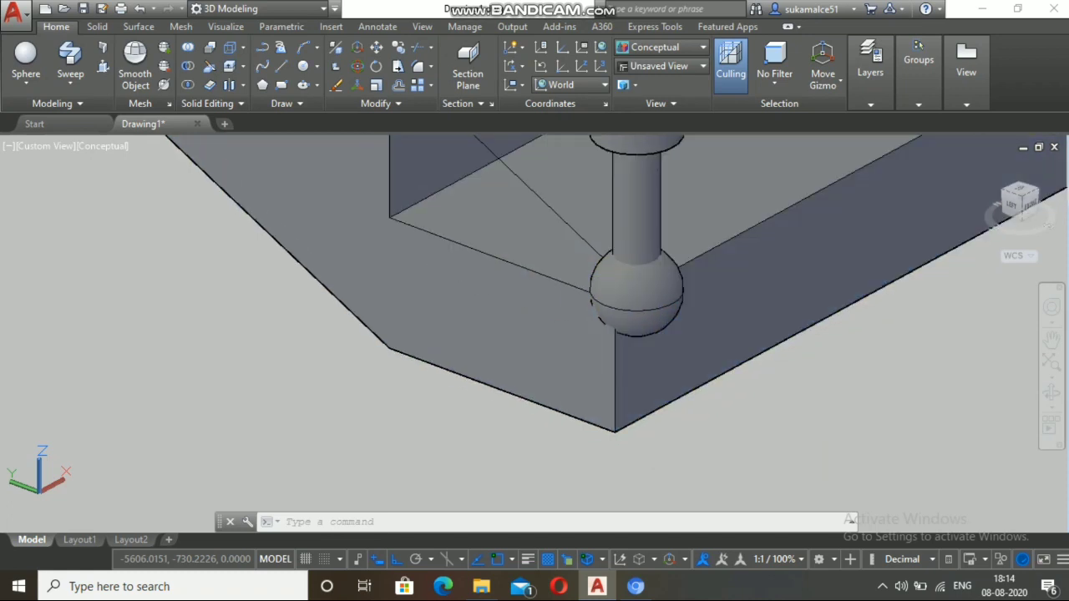
# Step: Undo the last move of the baluster onto the lowest step
pyautogui.hotkey('ctrl', 'z')
pyautogui.hotkey('ctrl', 'z')
pyautogui.hotkey('ctrl', 'z')
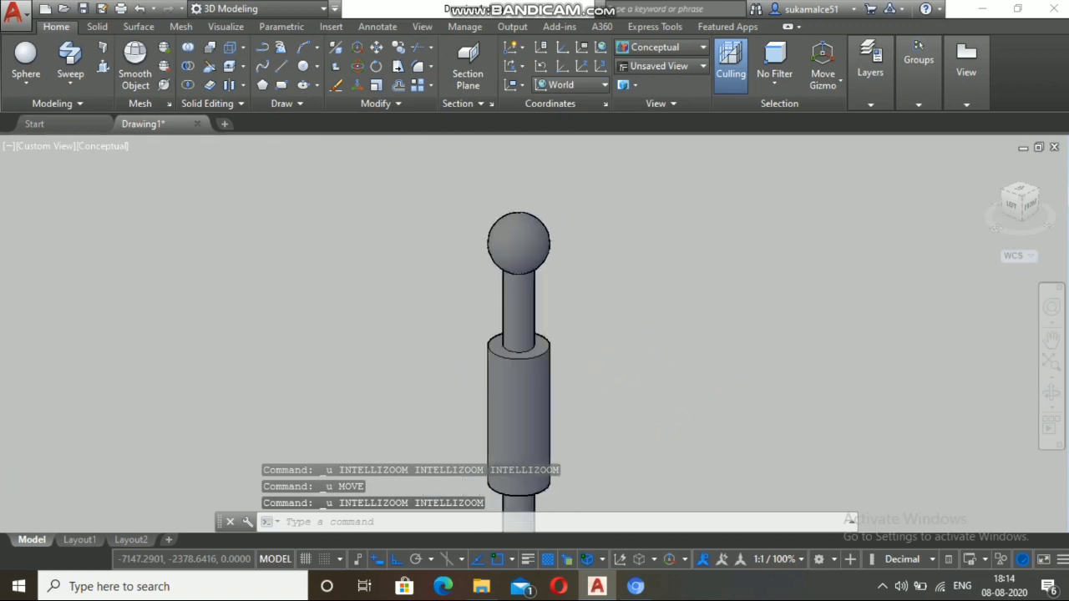
# Step: Copy the whole baluster from its top sphere's centre to the centre of the upper handrail's lower end at the lowest step's near side
pyautogui.press('Return')
pyautogui.click(571, 359)
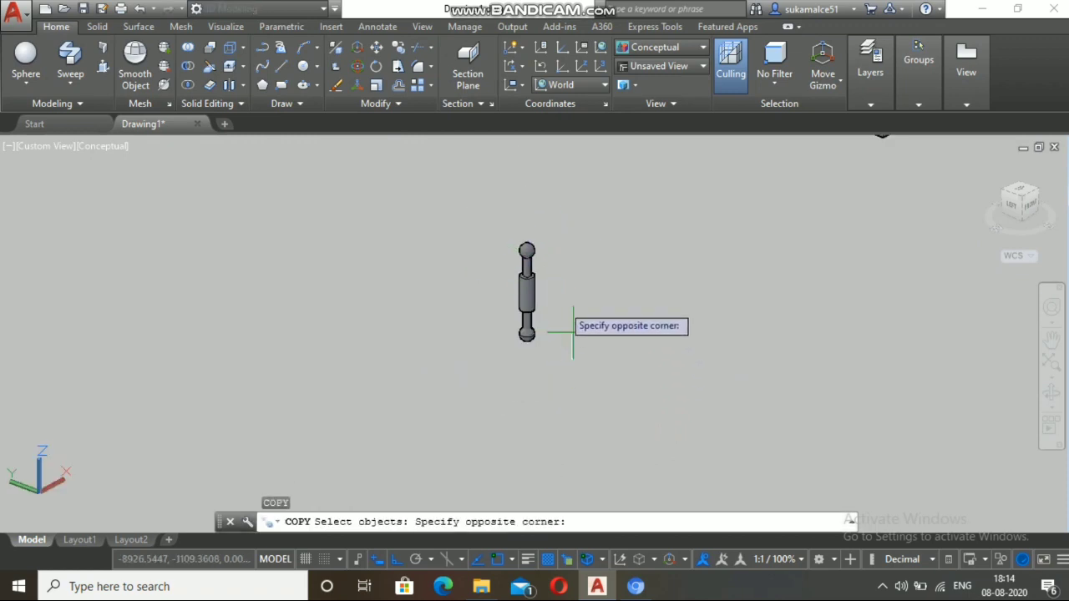
pyautogui.click(490, 224)
pyautogui.press('Return')
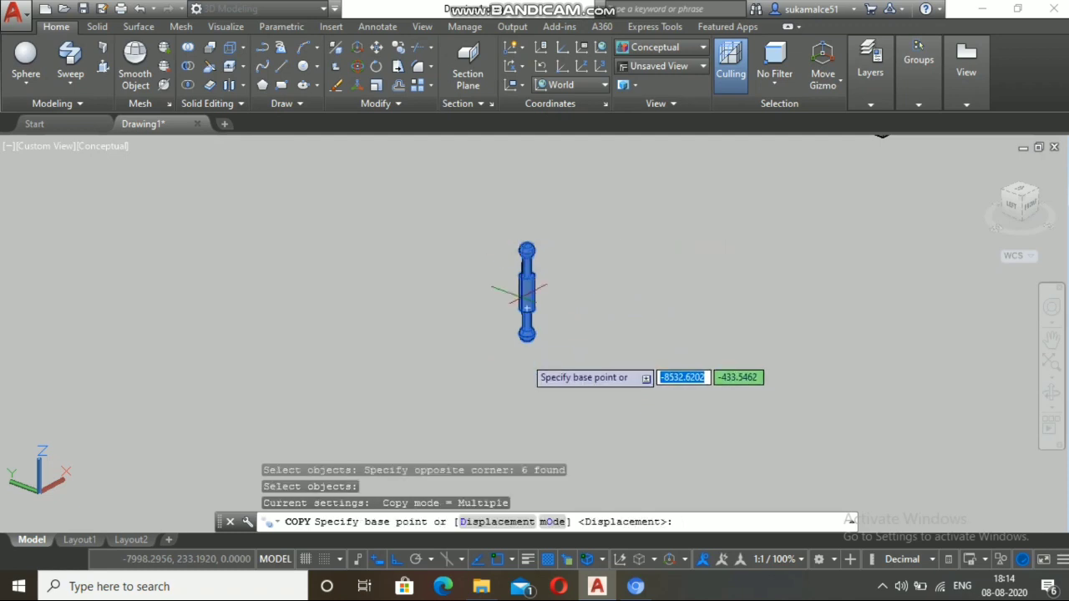
pyautogui.scroll(2, 531, 358)
pyautogui.scroll(-2, 543, 351)
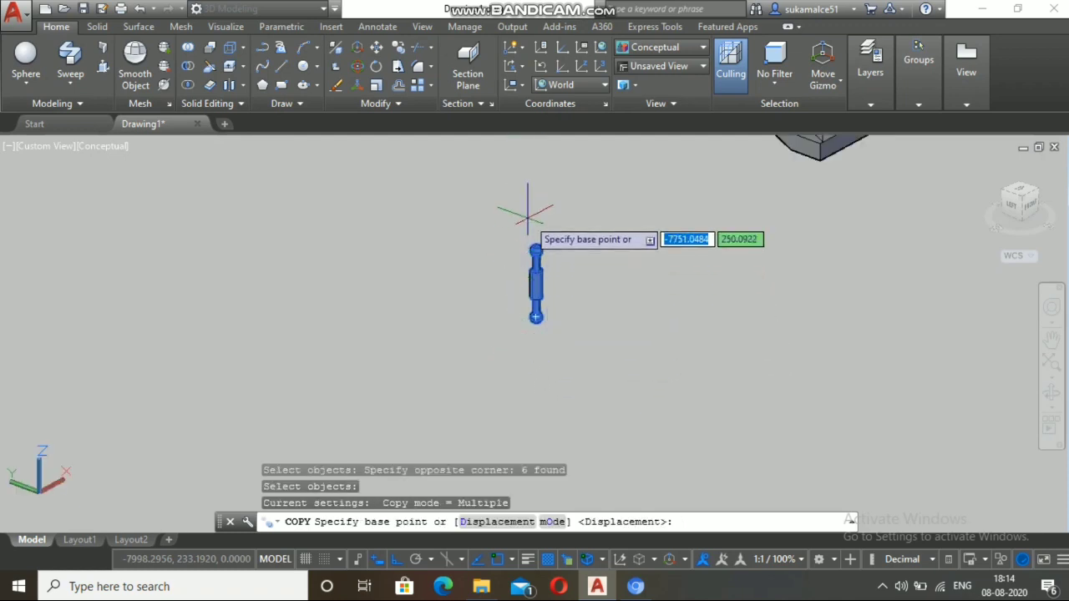
pyautogui.scroll(4, 551, 251)
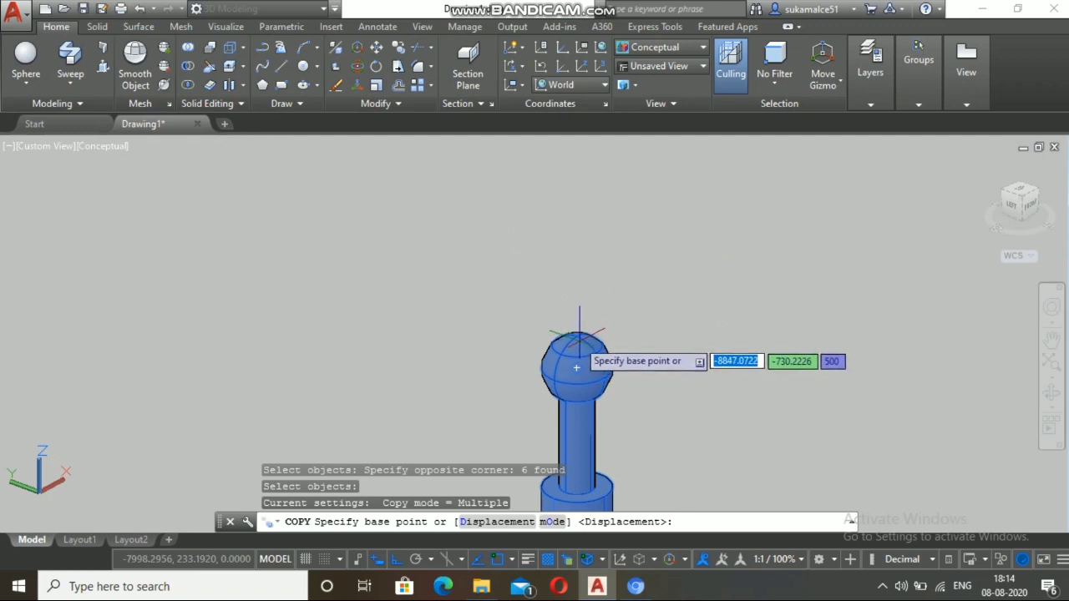
pyautogui.click(576, 368)
pyautogui.scroll(-4, 534, 326)
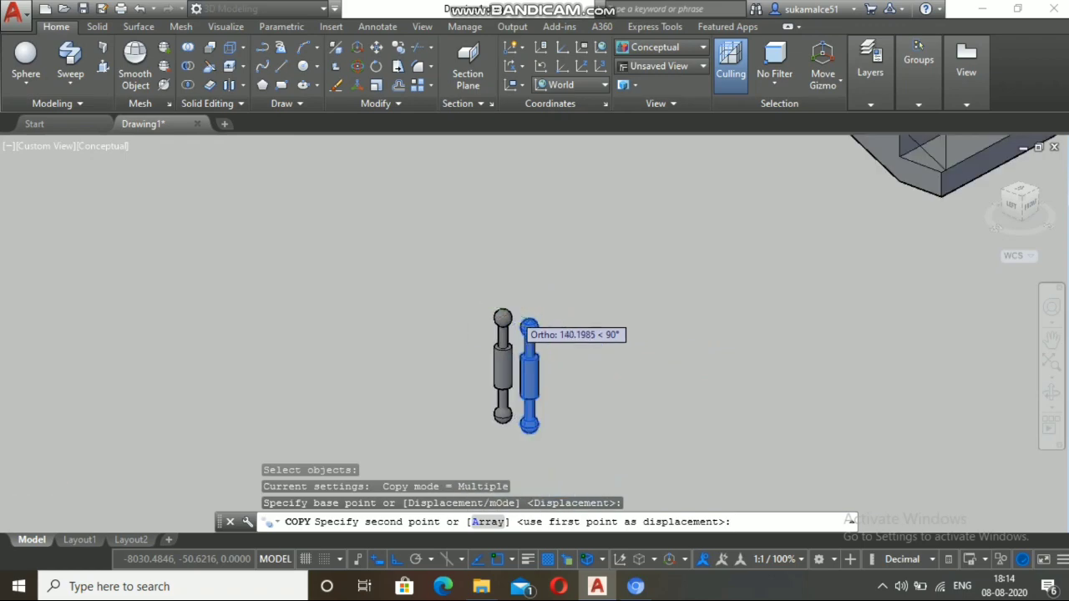
pyautogui.scroll(6, 693, 251)
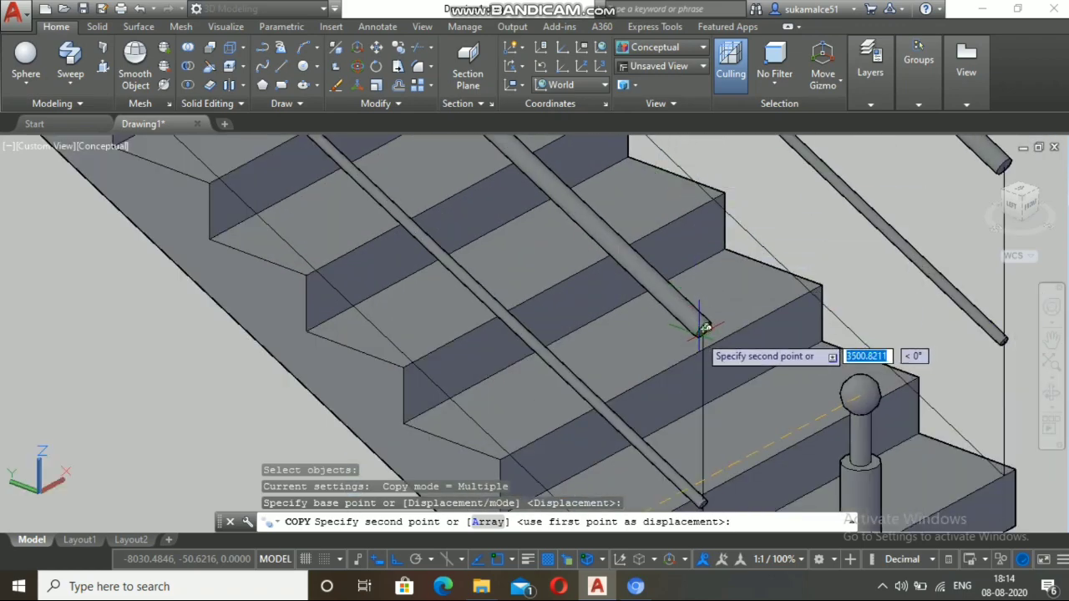
pyautogui.scroll(5, 705, 328)
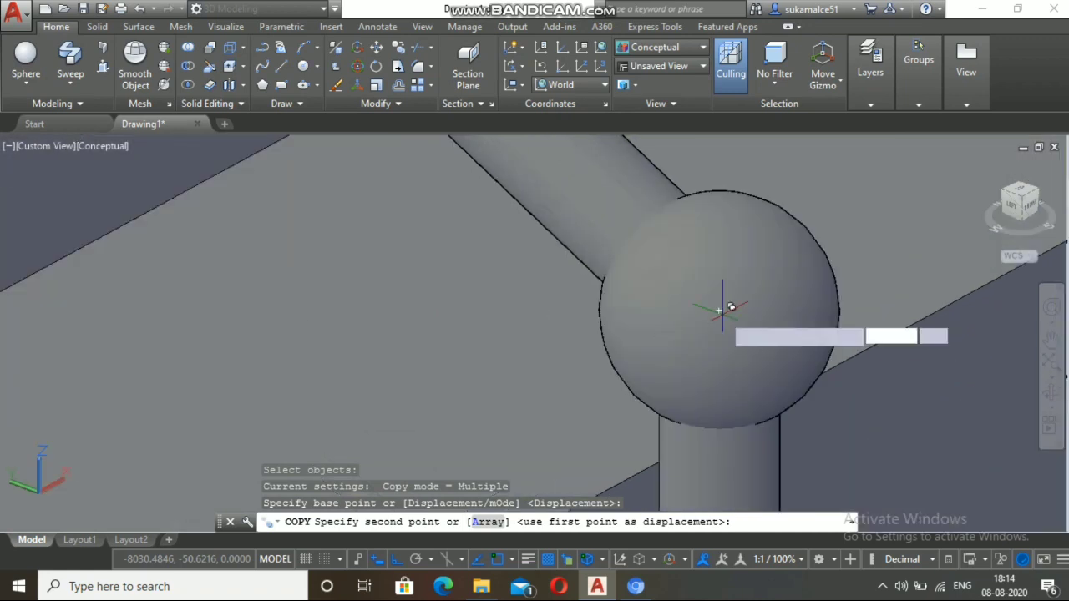
pyautogui.click(718, 306)
pyautogui.scroll(-2, 720, 310)
pyautogui.scroll(-5, 727, 309)
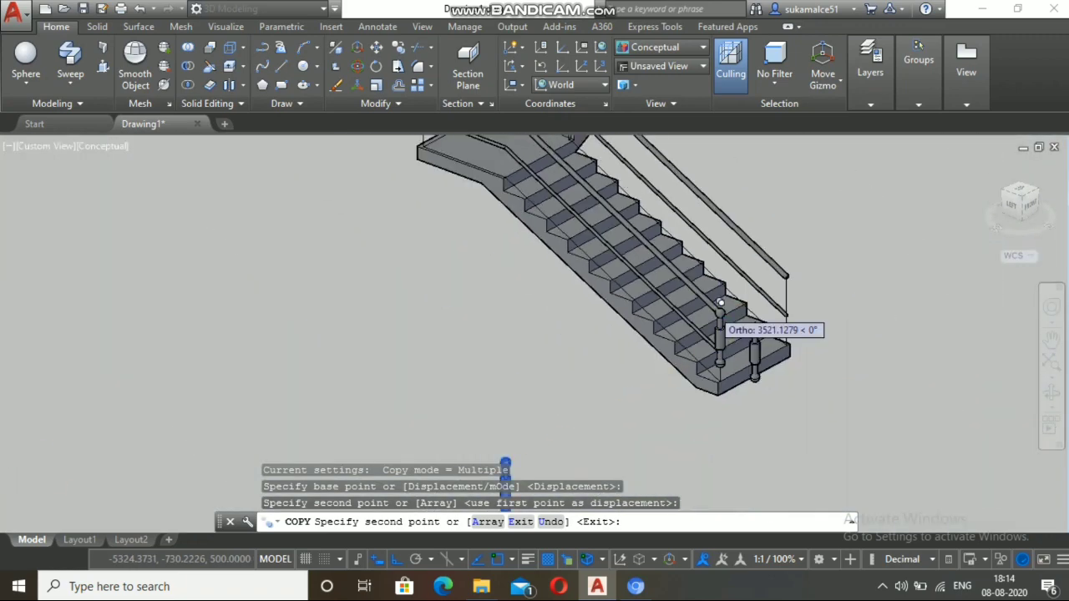
pyautogui.press('Escape')
# Step: Examine how the copied baluster's bottom sphere sits relative to the railing line and the lowest step
pyautogui.scroll(2, 726, 353)
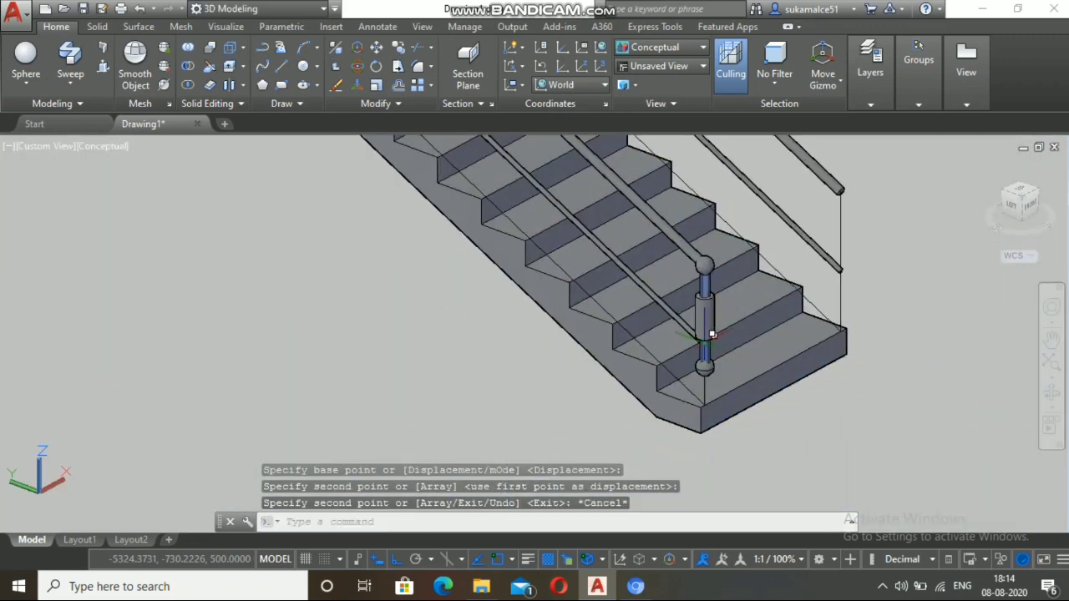
pyautogui.scroll(5, 711, 334)
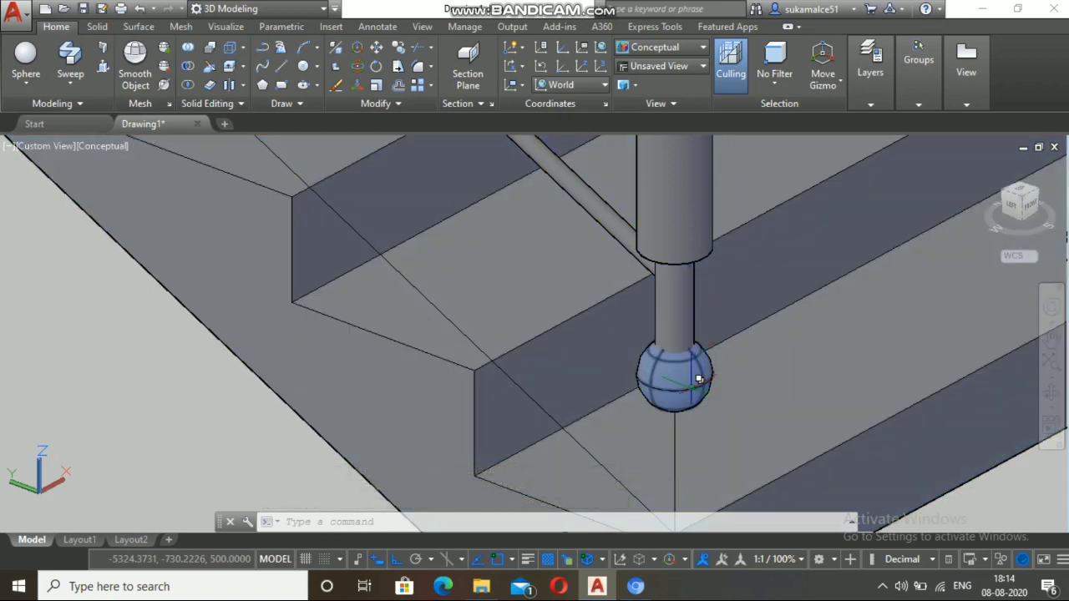
pyautogui.scroll(-8, 699, 380)
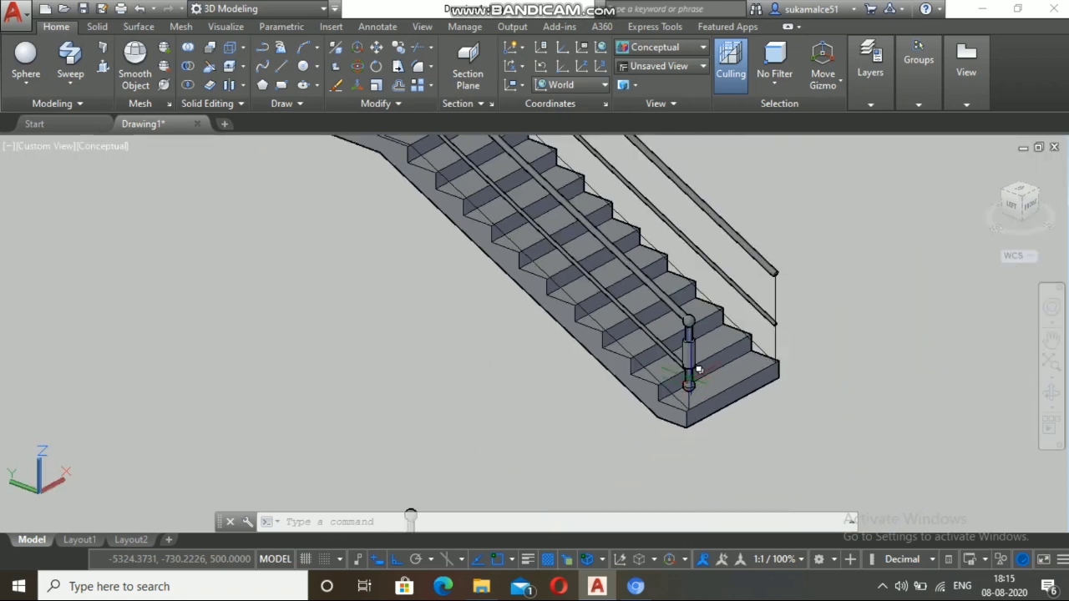
pyautogui.scroll(5, 699, 370)
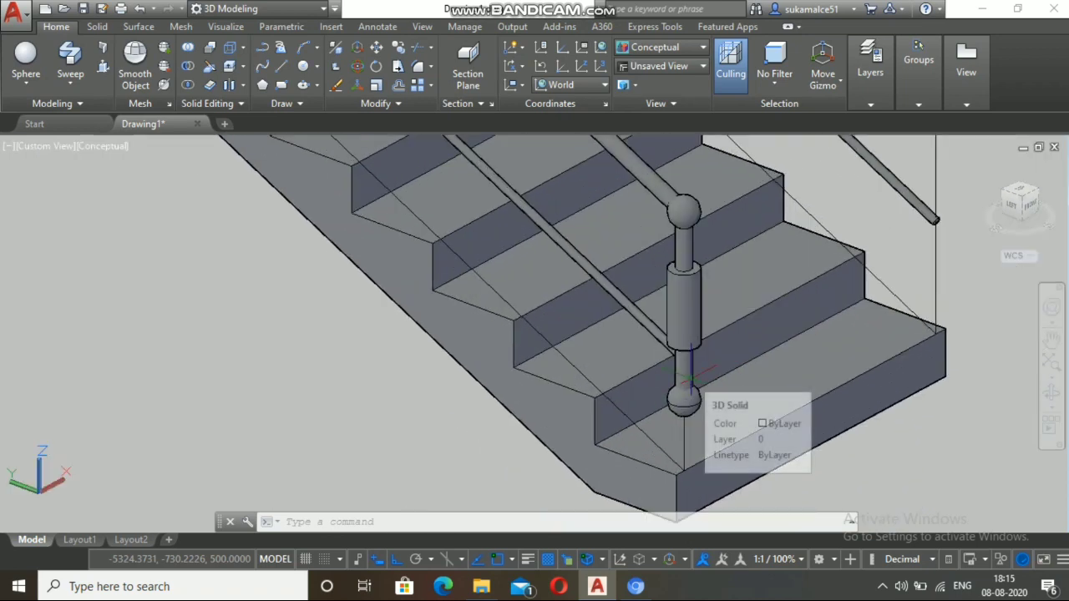
pyautogui.scroll(4, 689, 378)
pyautogui.scroll(-6, 689, 378)
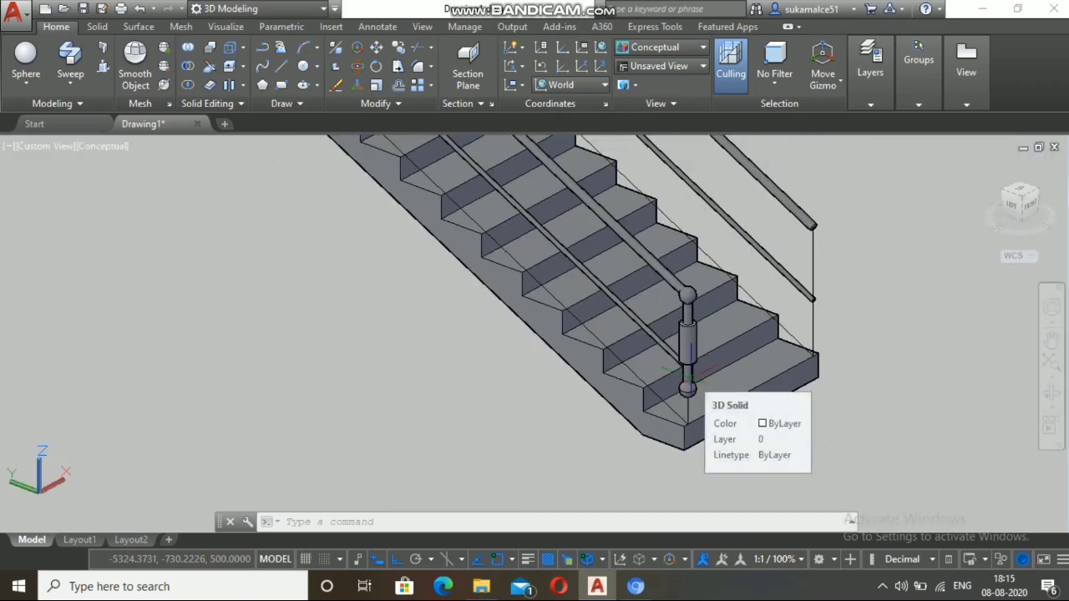
pyautogui.click(706, 372)
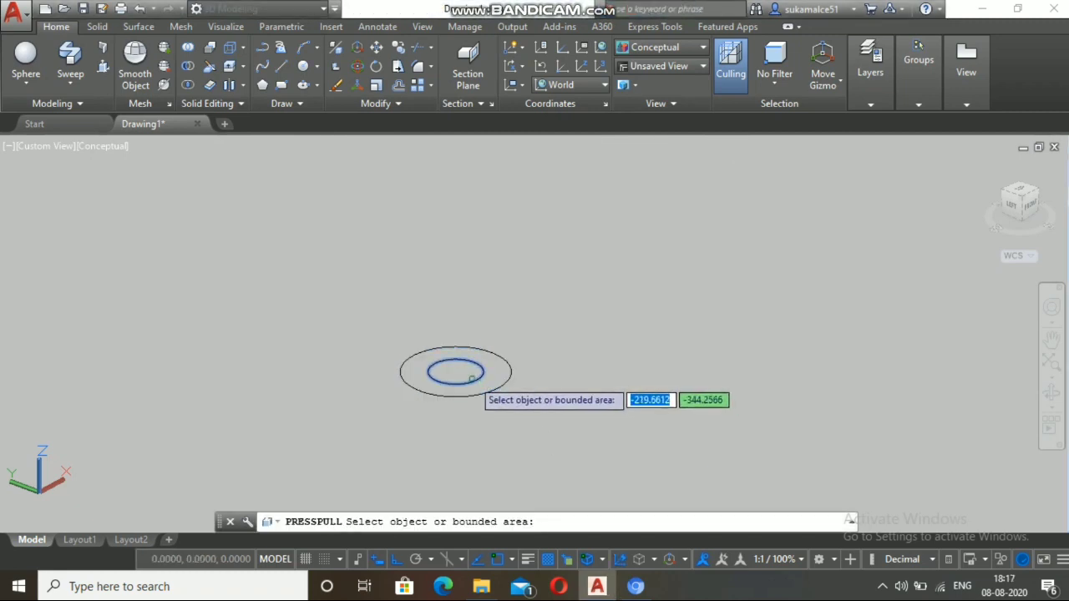
# Step: Presspull the inner circle upward to a height of 800 to form the thin post
pyautogui.click(455, 372)
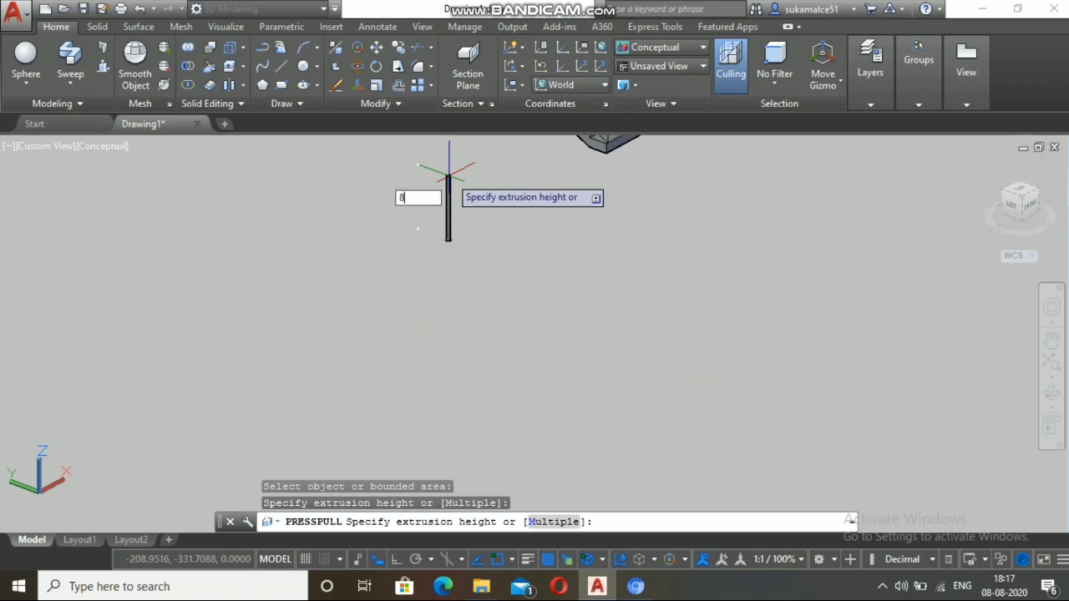
pyautogui.press('Return')
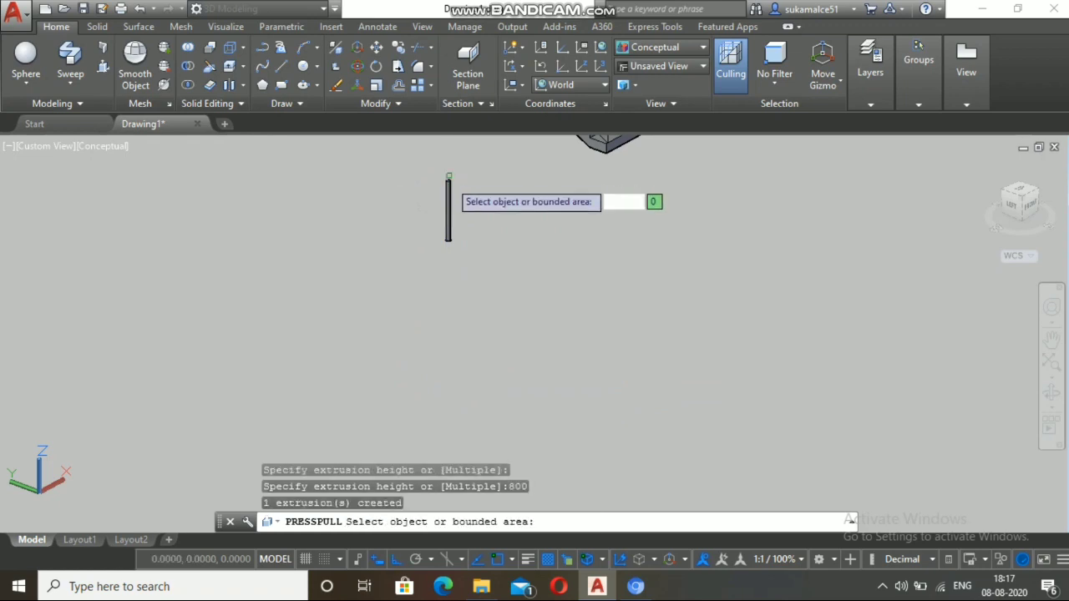
pyautogui.scroll(5, 447, 201)
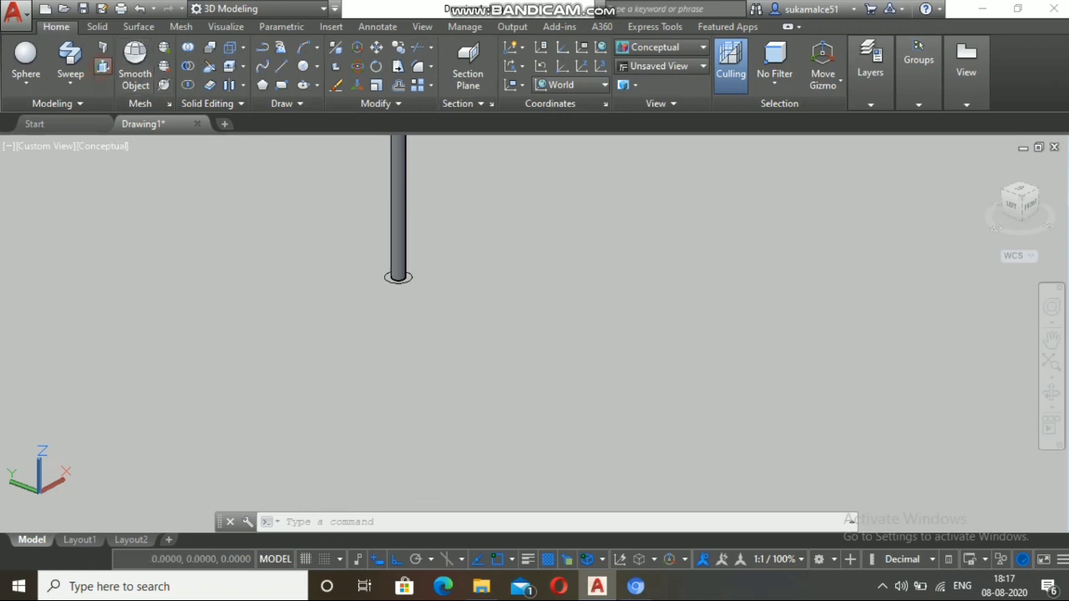
# Step: Presspull the outer circle area around the thin post's base upward to a height of 400 to form the sleeve
pyautogui.press('Return')
pyautogui.scroll(3, 376, 253)
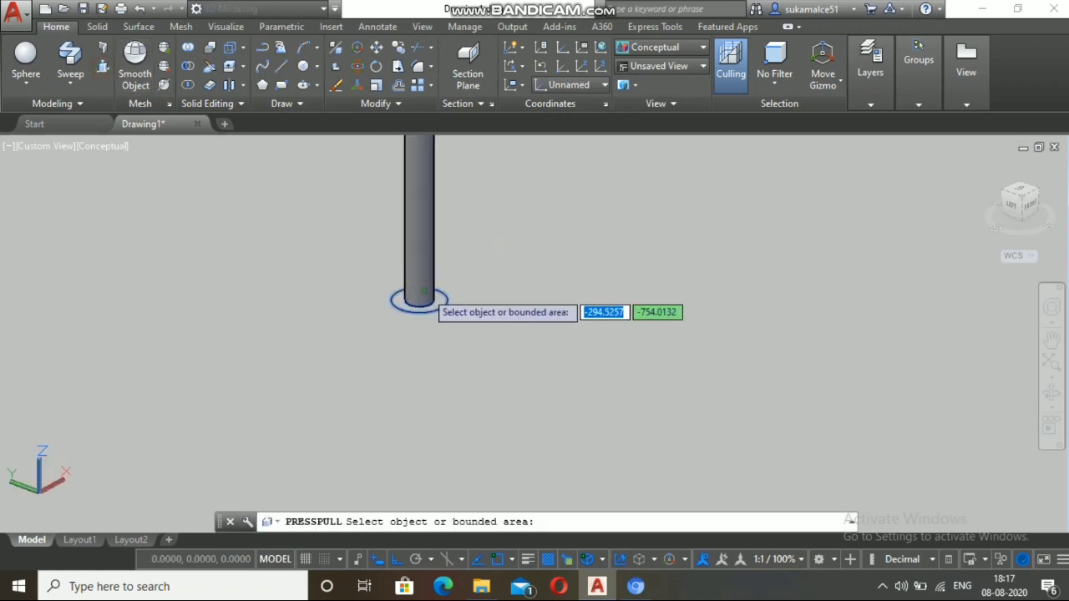
pyautogui.click(419, 297)
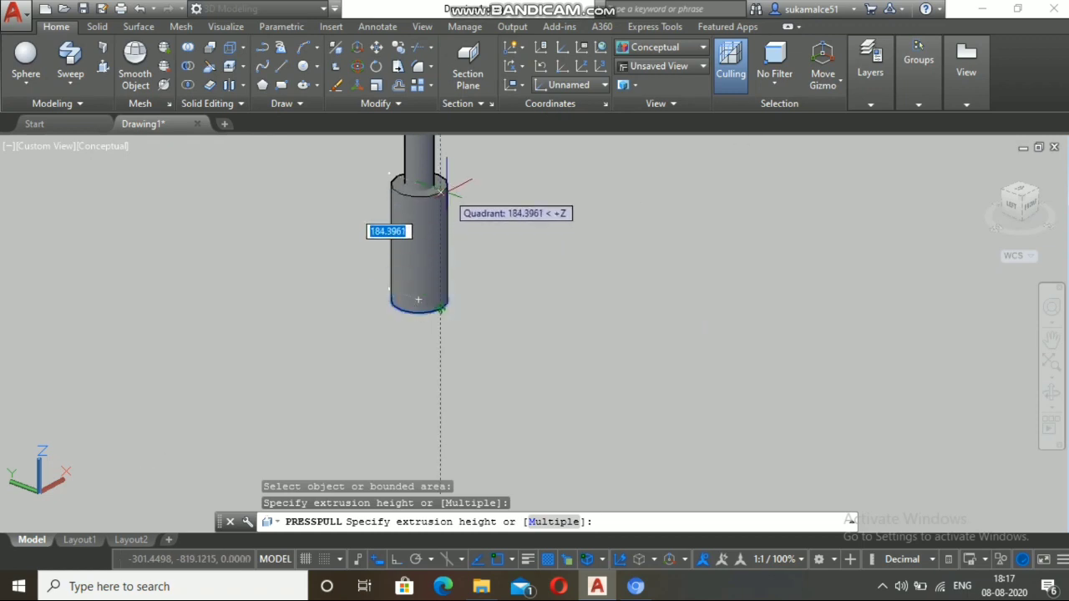
pyautogui.write('400')
pyautogui.press('Return')
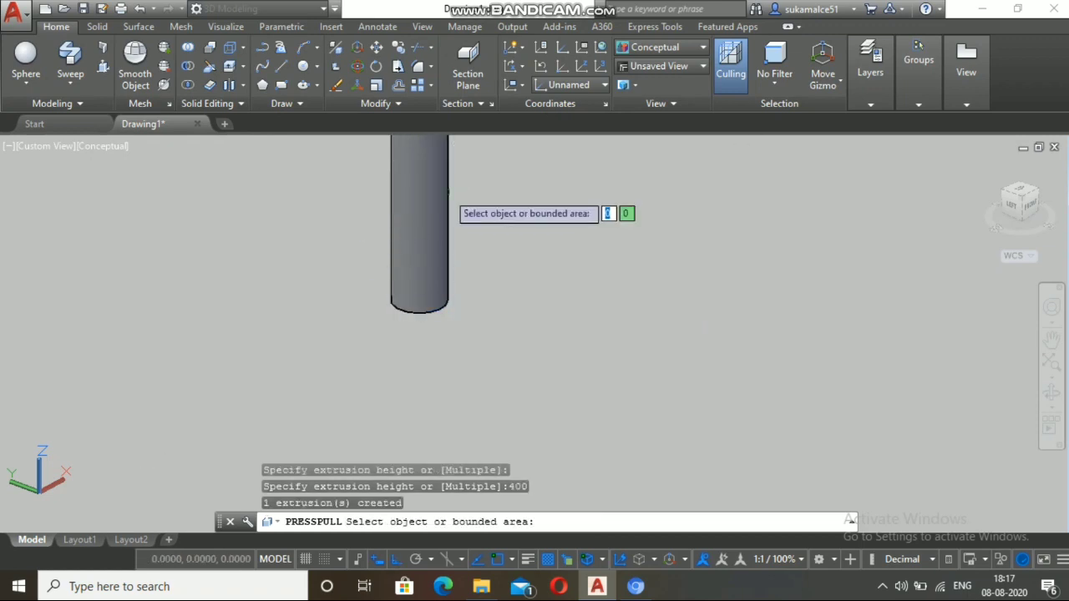
pyautogui.scroll(-2, 416, 276)
pyautogui.scroll(-2, 416, 277)
pyautogui.press('Return')
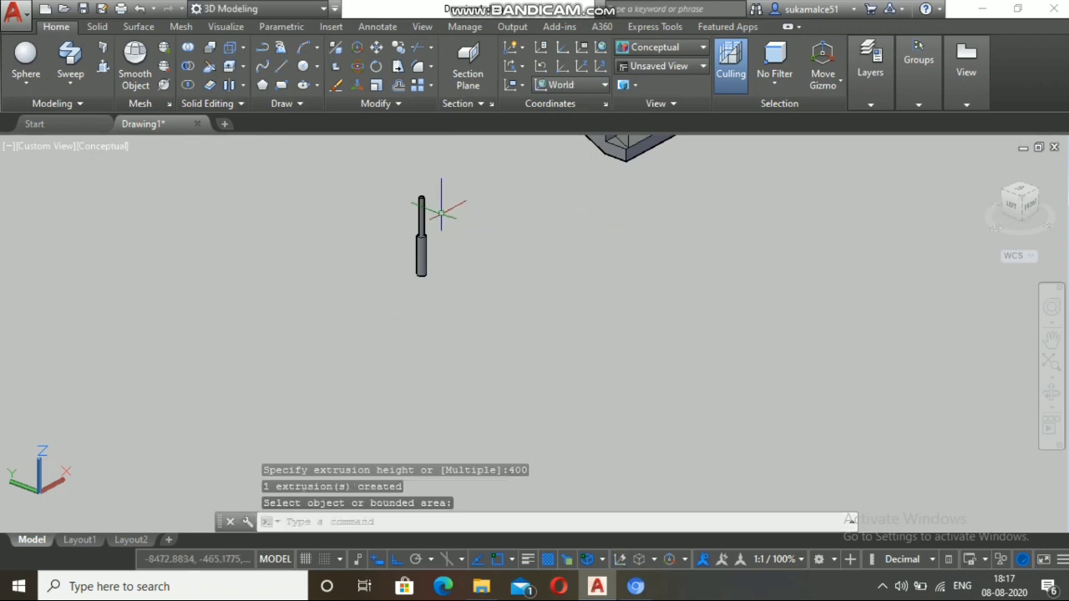
# Step: Move the thick sleeve 200 upward along the Z axis of the thin post and clear the selection
pyautogui.scroll(2, 440, 215)
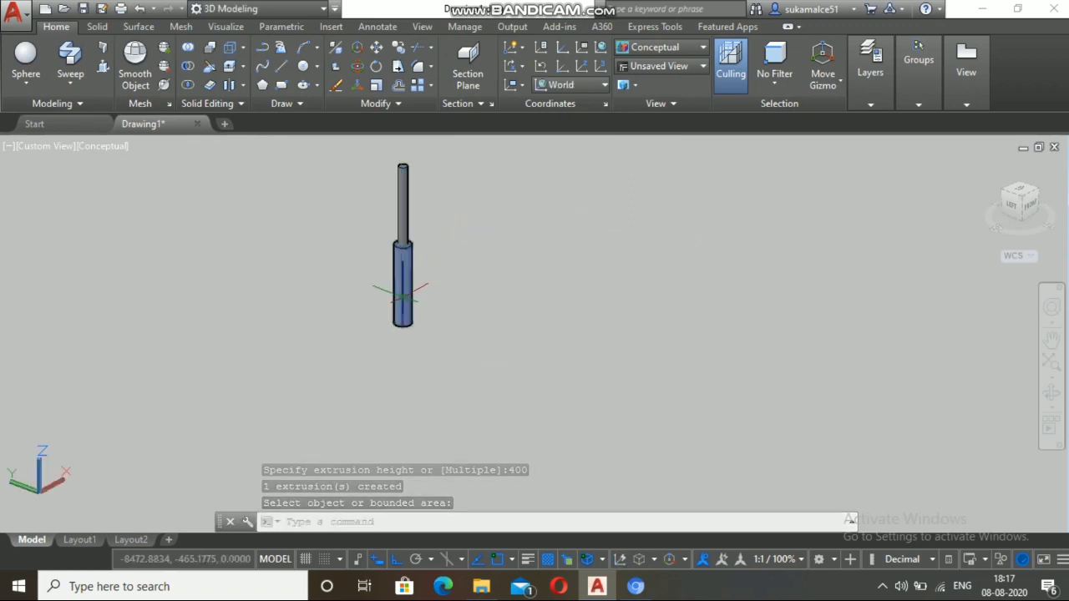
pyautogui.click(402, 296)
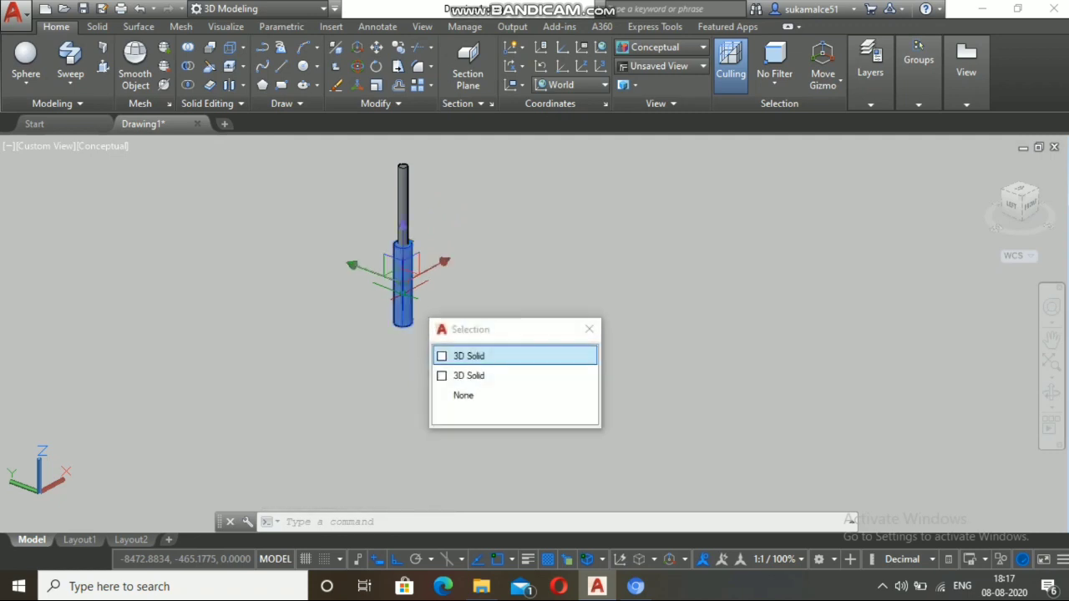
pyautogui.click(468, 356)
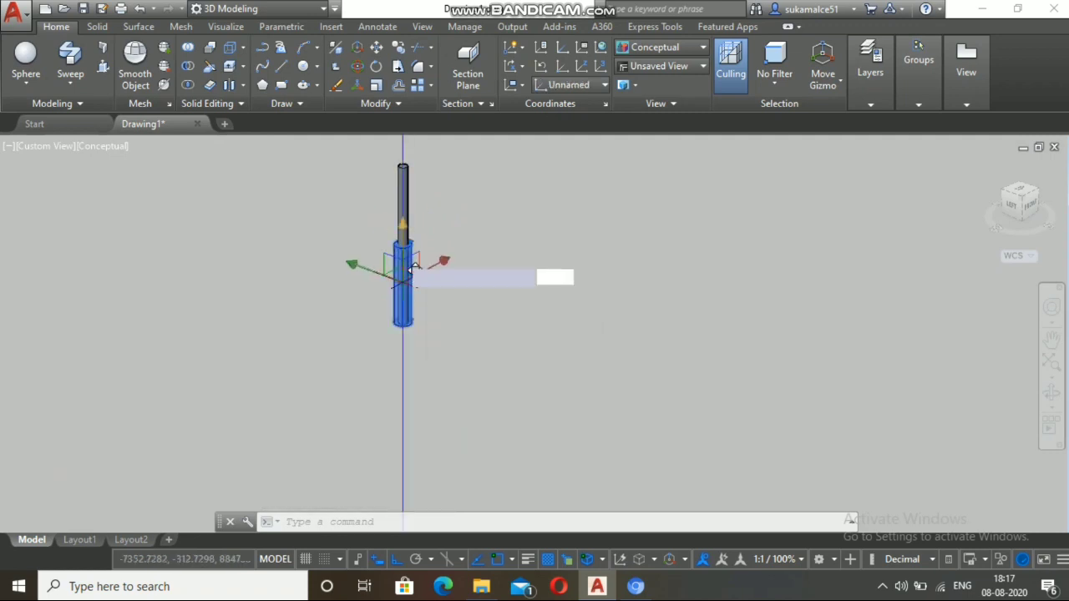
pyautogui.click(402, 227)
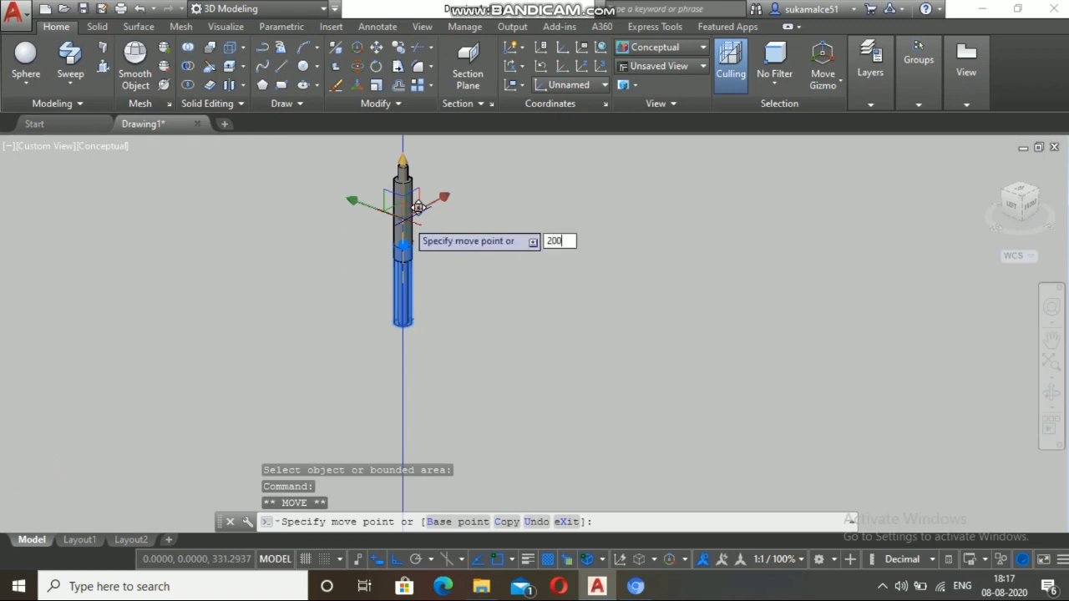
pyautogui.write('200')
pyautogui.press('Return')
pyautogui.press('Escape')
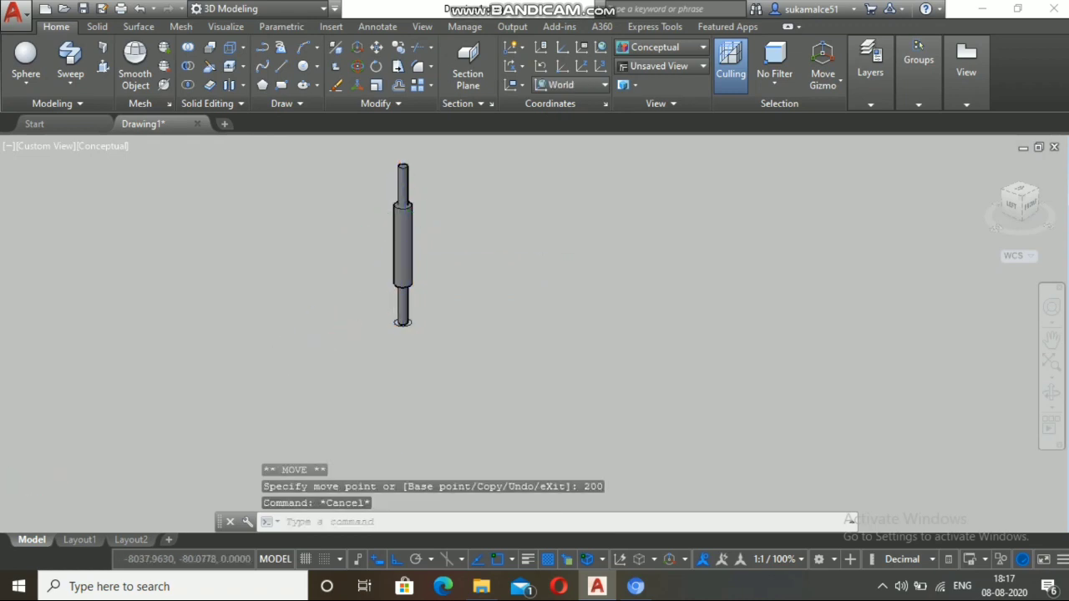
pyautogui.scroll(-4, 292, 355)
pyautogui.scroll(3, 341, 316)
pyautogui.scroll(-4, 334, 317)
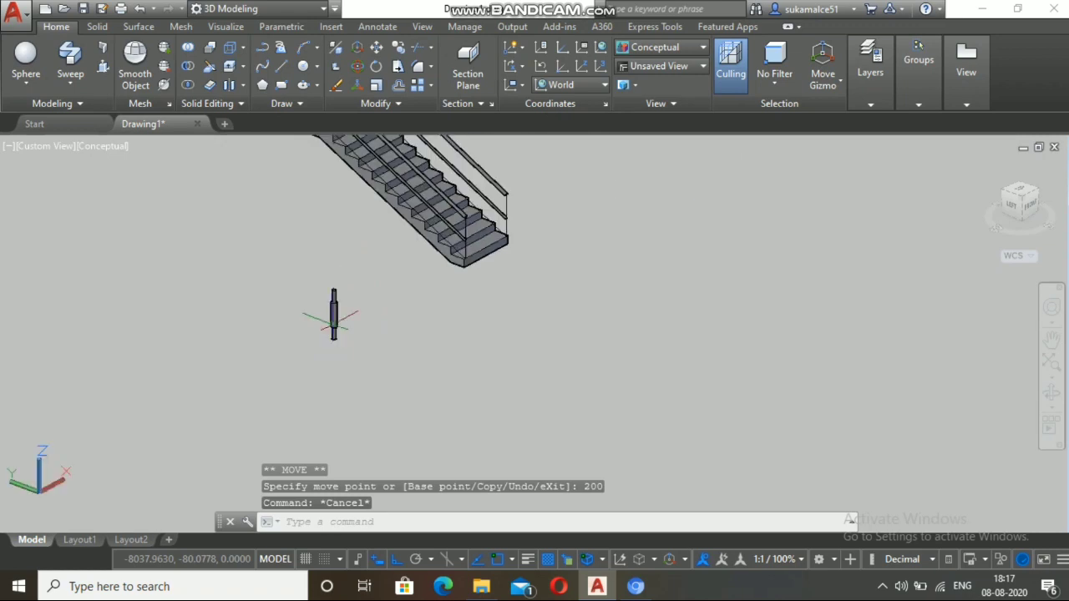
pyautogui.scroll(3, 342, 290)
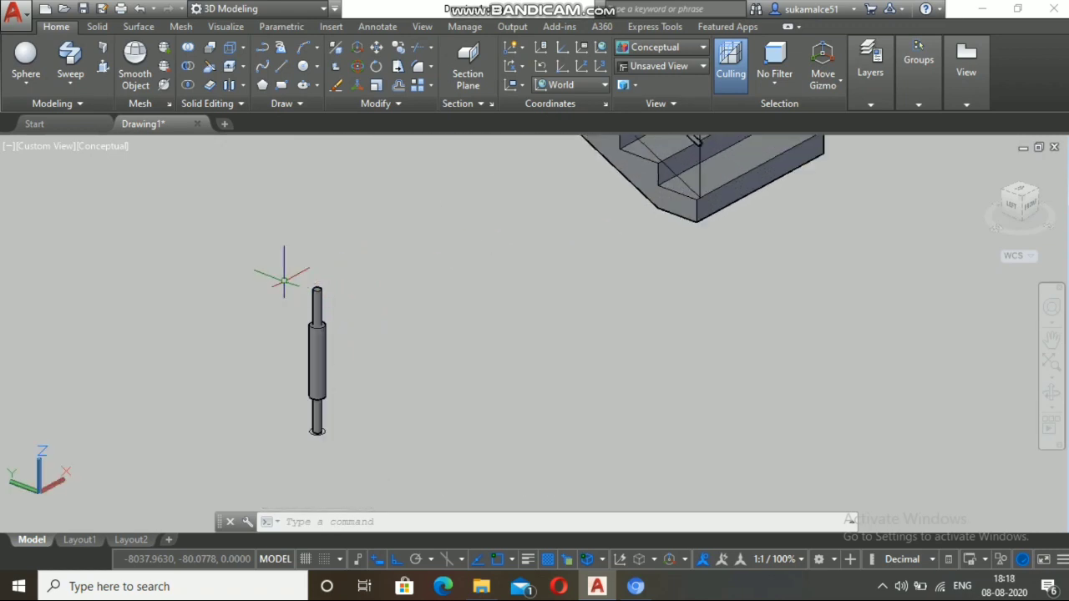
pyautogui.click(257, 275)
pyautogui.click(365, 424)
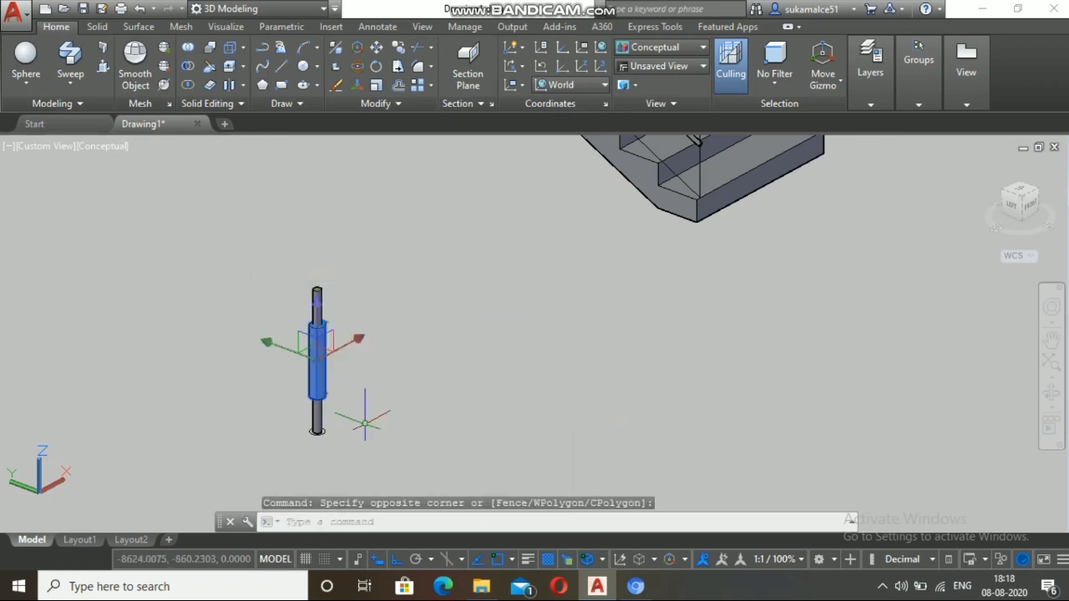
pyautogui.press('Escape')
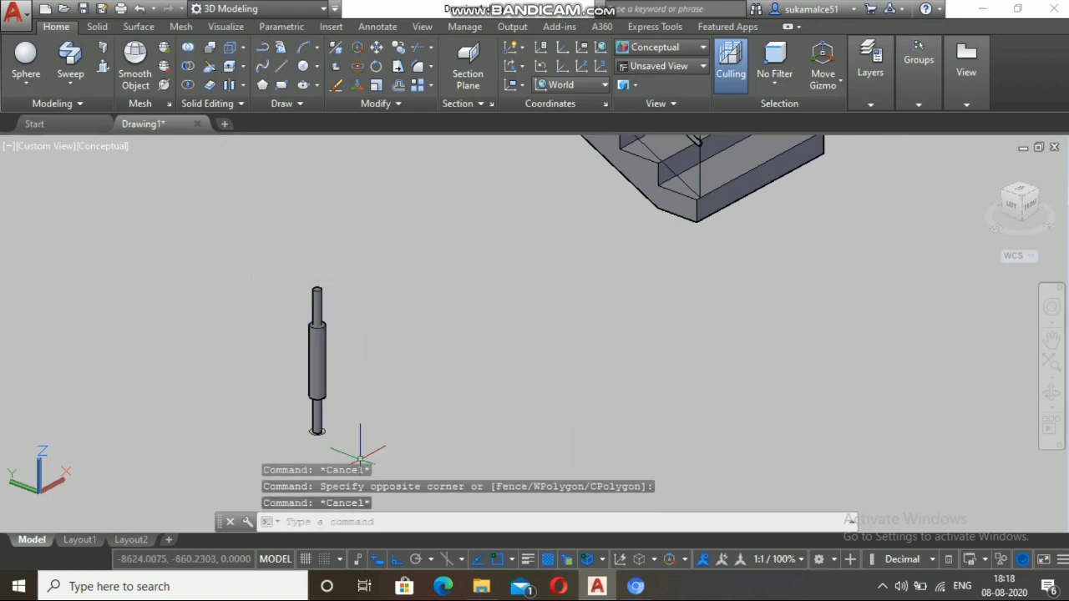
pyautogui.write('ct o')
pyautogui.press('Return')
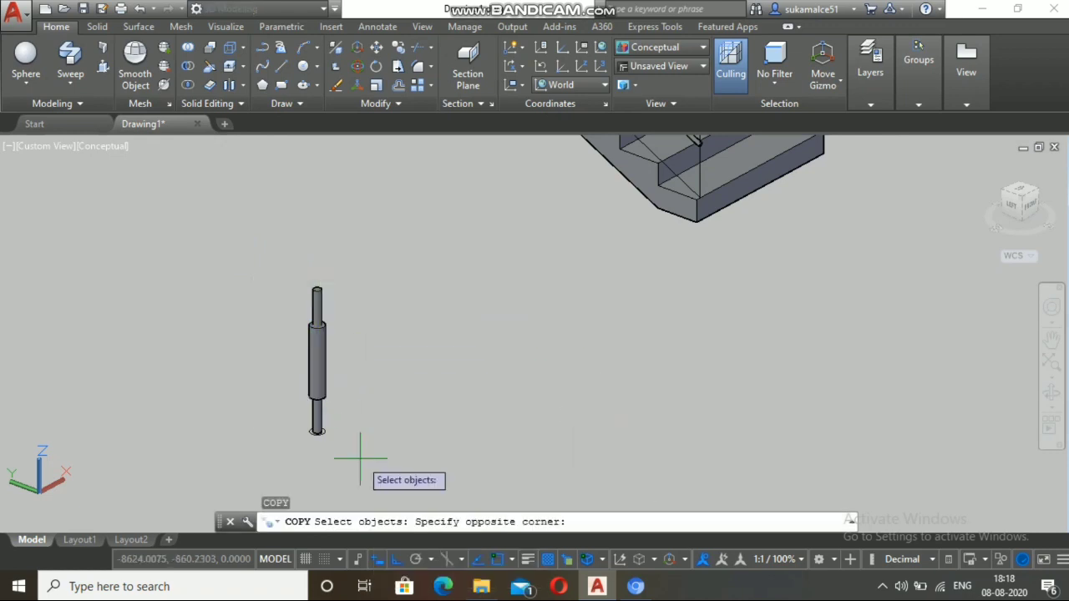
pyautogui.click(268, 257)
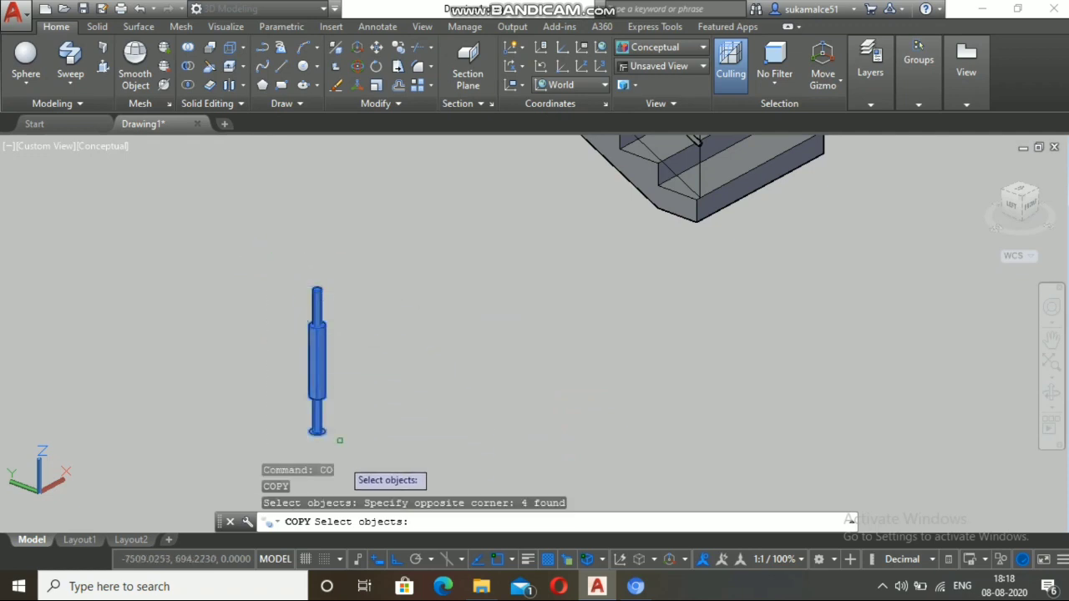
pyautogui.scroll(4, 331, 425)
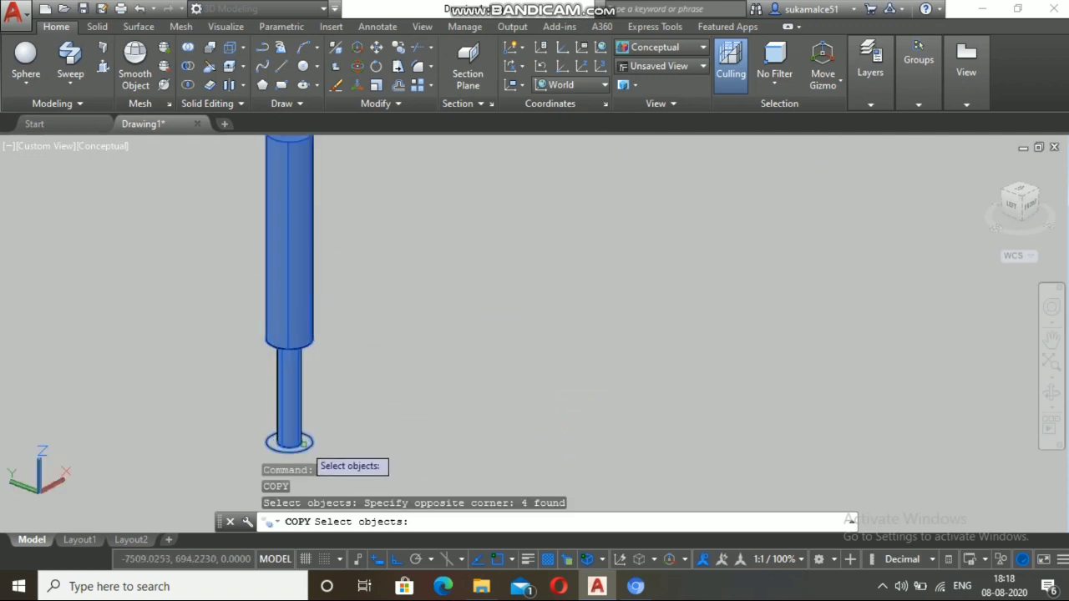
pyautogui.press('Escape')
# Step: Erase the leftover outer circle around the base of the baluster's thin post
pyautogui.write('e')
pyautogui.press('Return')
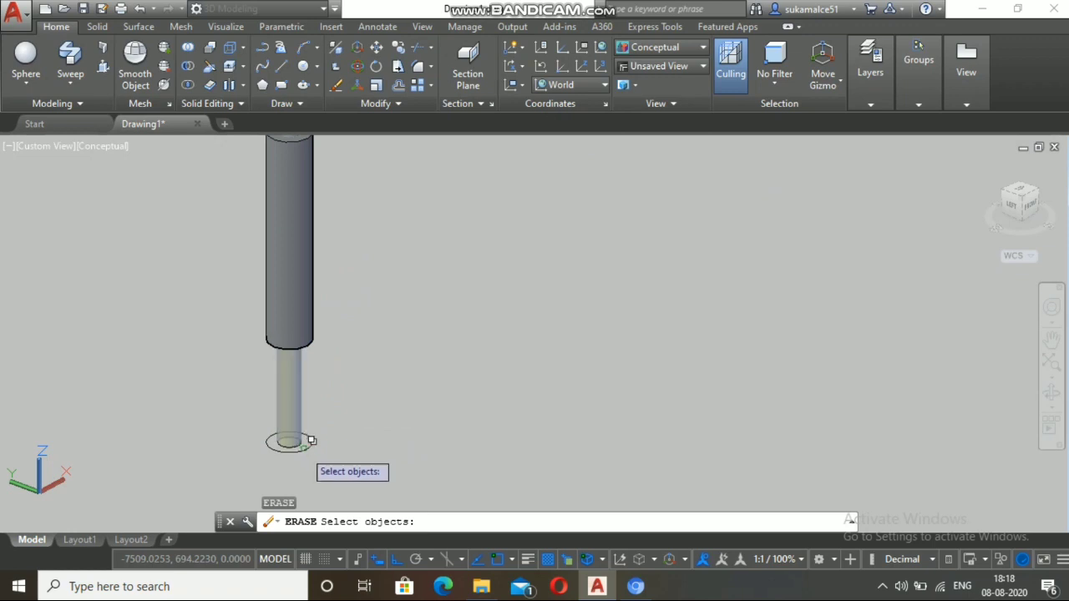
pyautogui.click(297, 440)
pyautogui.press('Return')
pyautogui.scroll(-3, 301, 438)
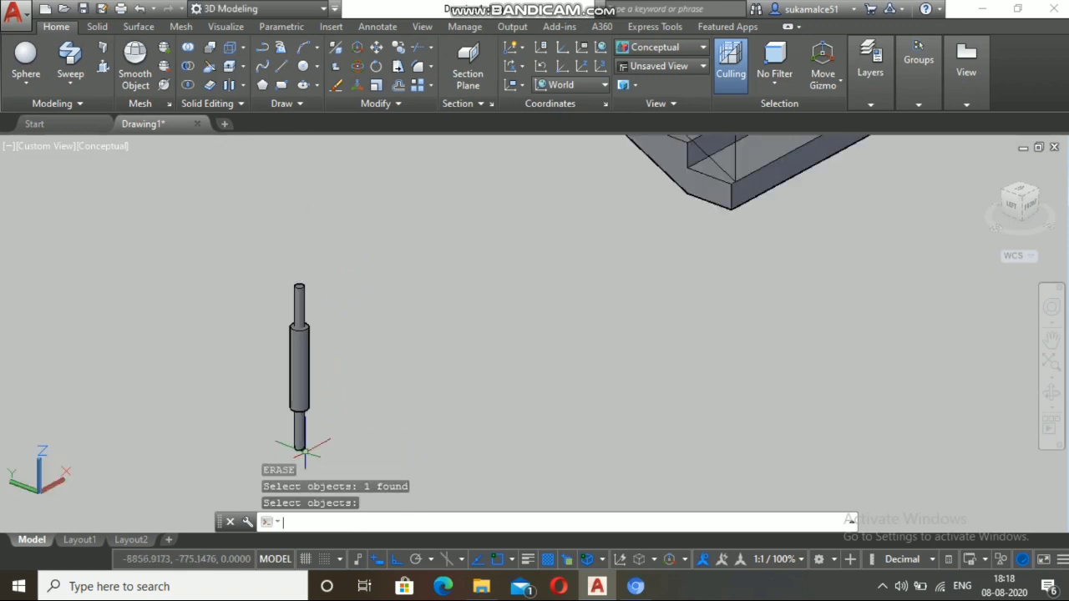
# Step: Copy the whole baluster from its base centre to the near-side railing line's lower vertex on the front edge of the lowest step
pyautogui.write('co')
pyautogui.press('Return')
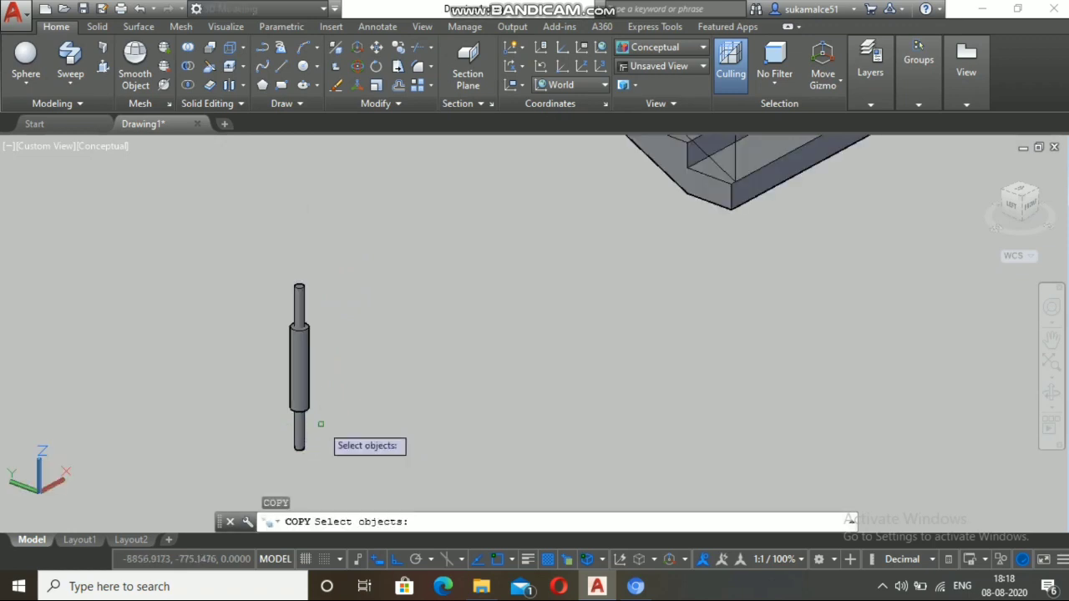
pyautogui.click(242, 260)
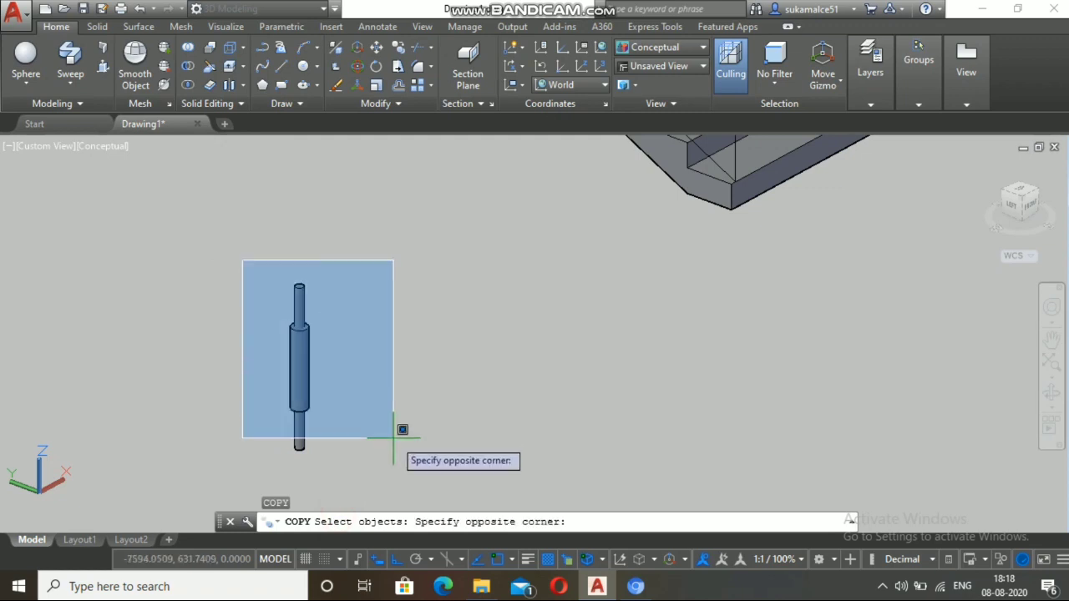
pyautogui.click(401, 476)
pyautogui.press('Return')
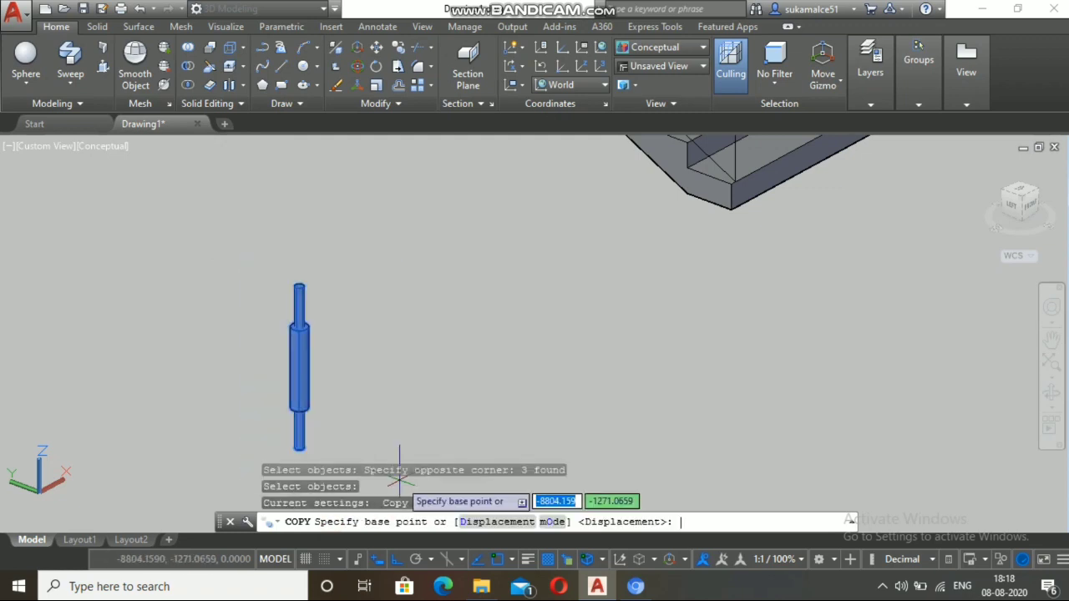
pyautogui.click(298, 447)
pyautogui.scroll(-5, 512, 338)
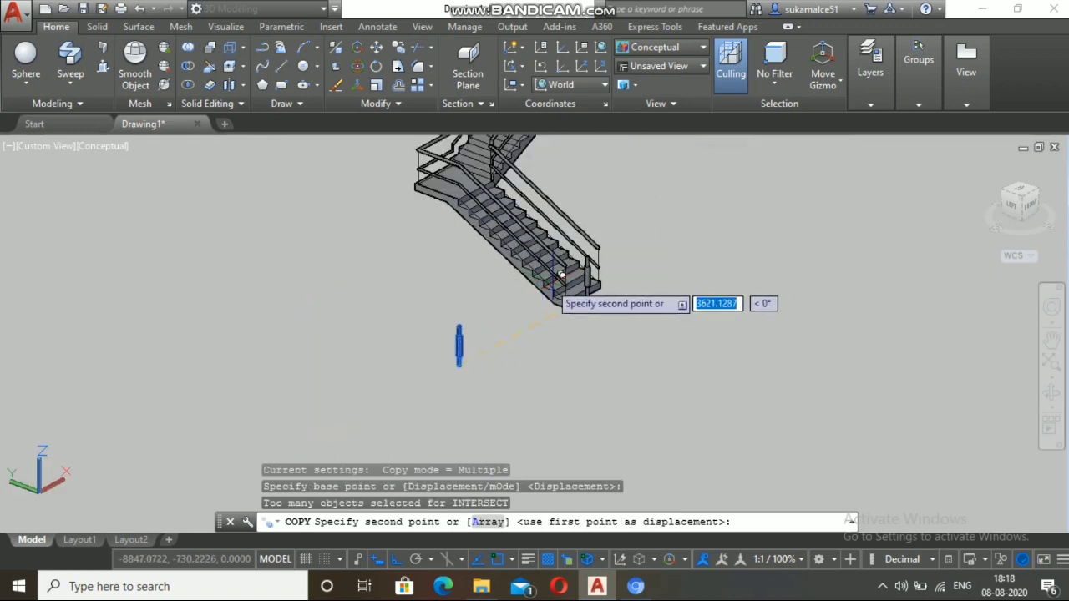
pyautogui.scroll(4, 561, 276)
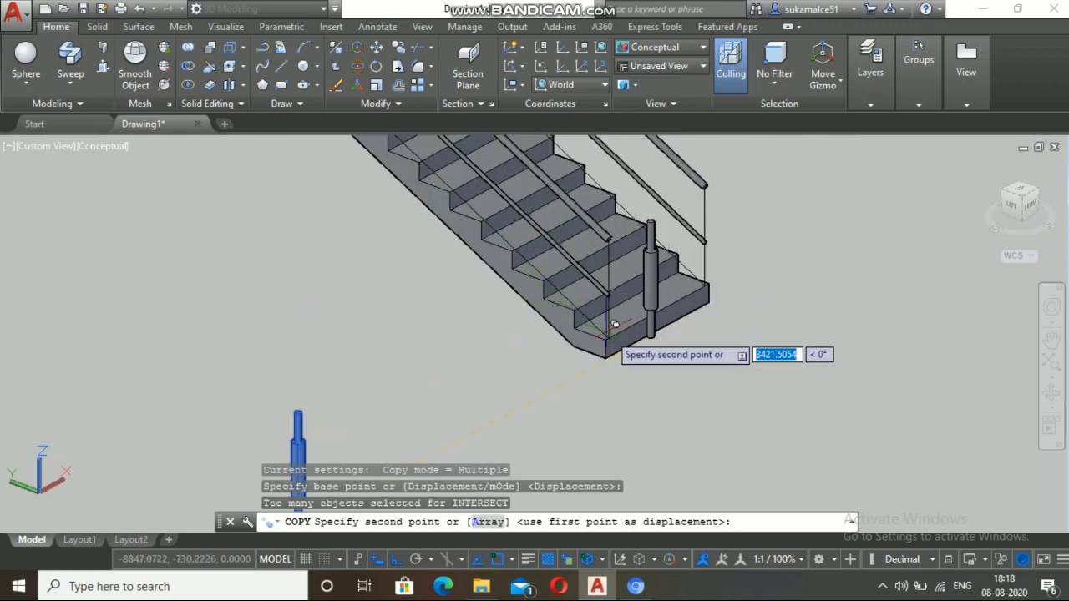
pyautogui.scroll(5, 615, 324)
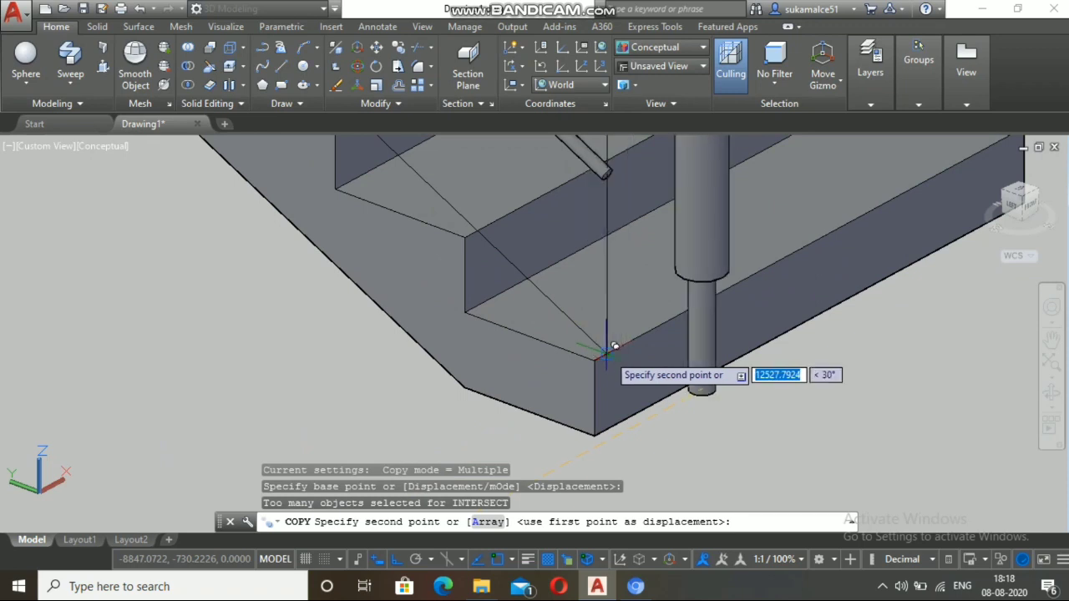
pyautogui.scroll(5, 614, 345)
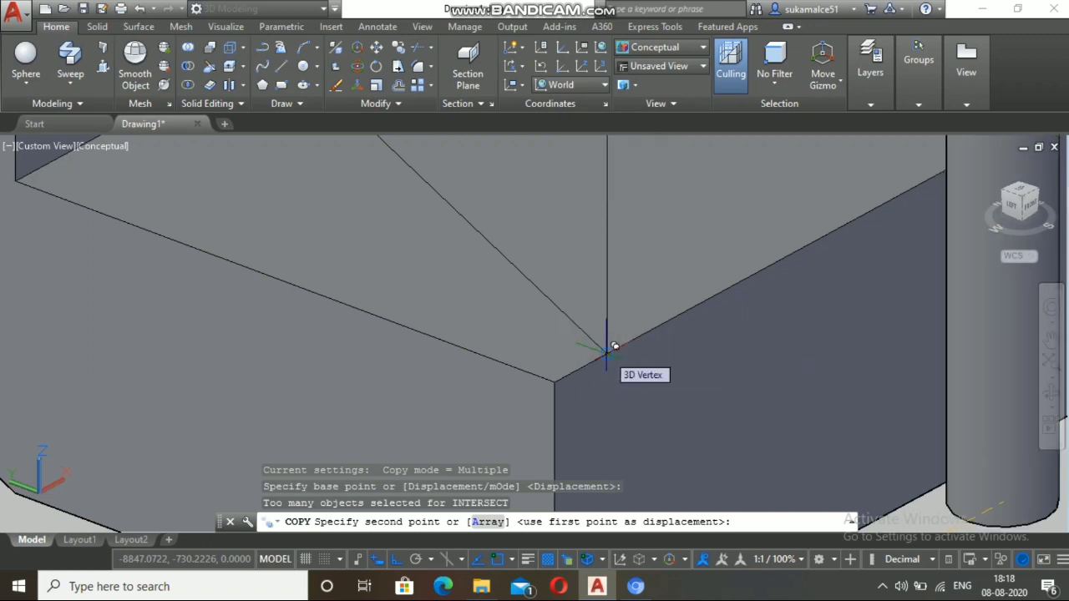
pyautogui.click(614, 345)
# Step: Place a second baluster copy at the far-side railing line's vertex on the lowest step and finish copying
pyautogui.scroll(-5, 590, 270)
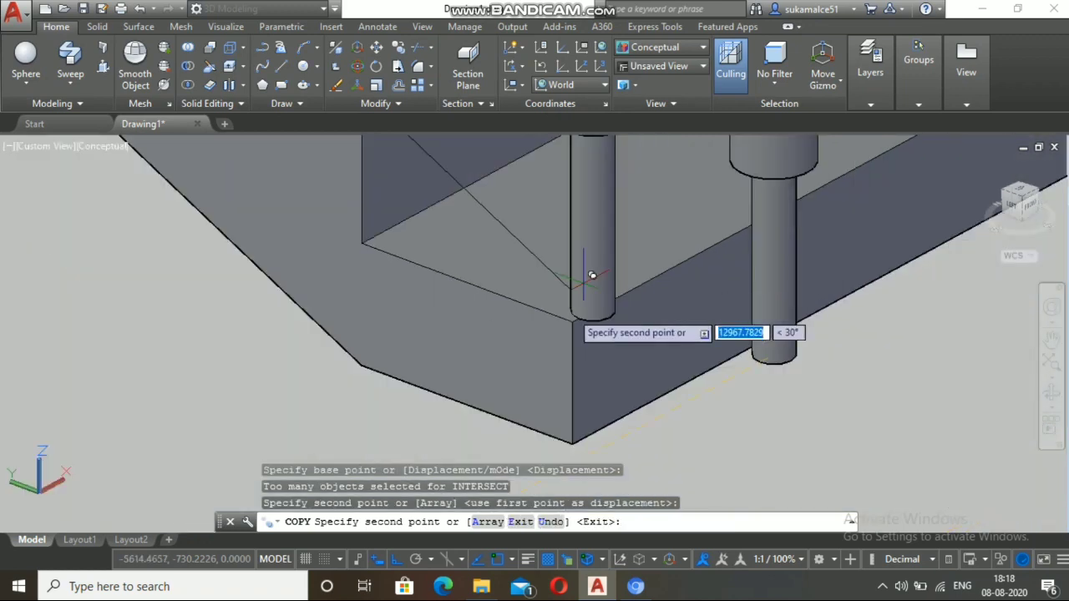
pyautogui.scroll(-5, 578, 313)
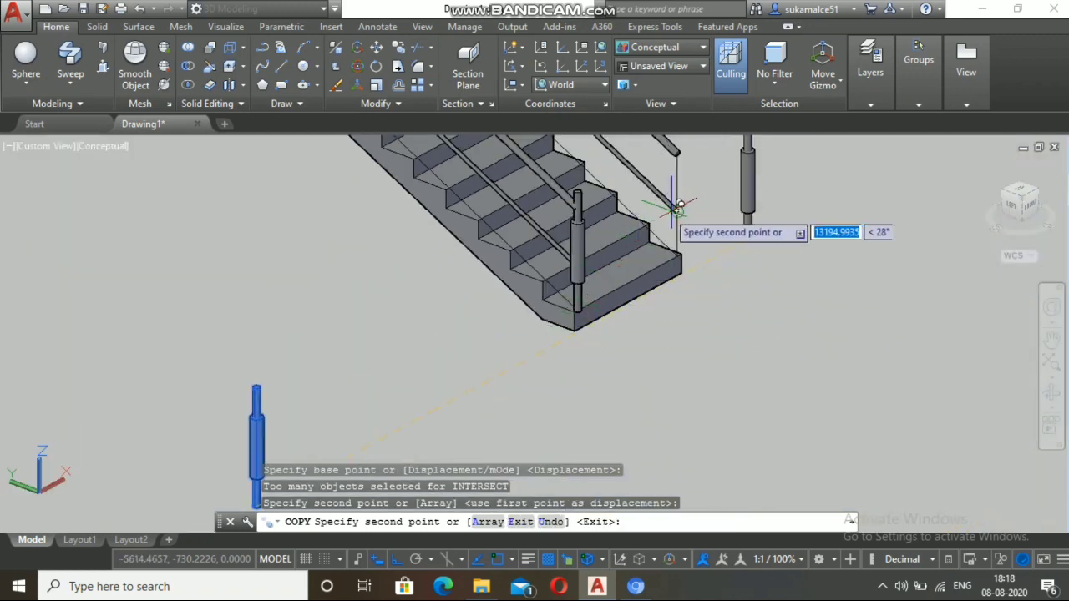
pyautogui.scroll(3, 660, 205)
pyautogui.scroll(3, 668, 217)
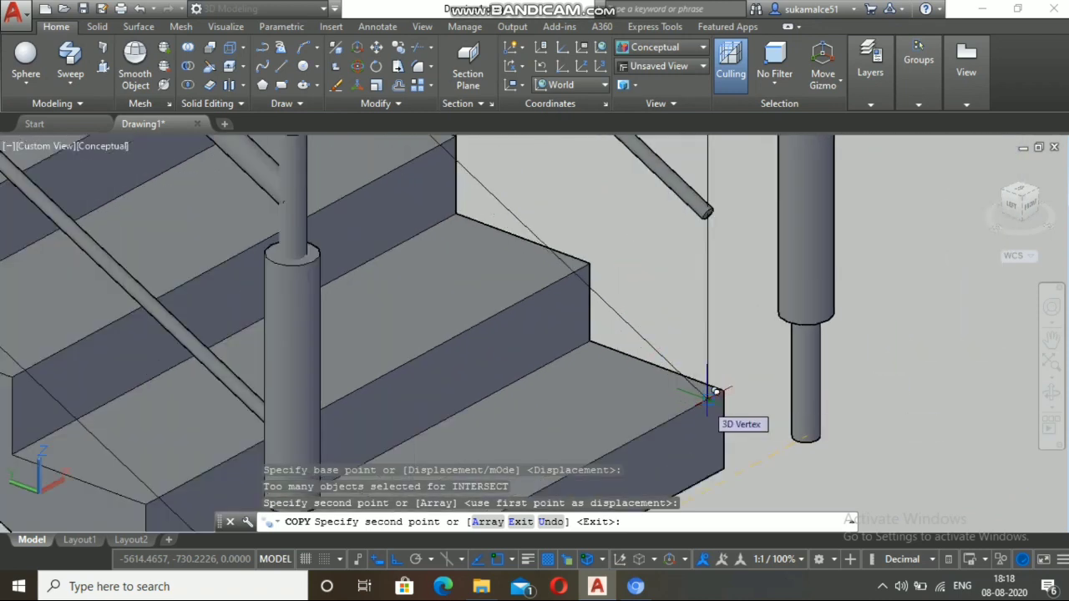
pyautogui.click(716, 391)
pyautogui.press('Escape')
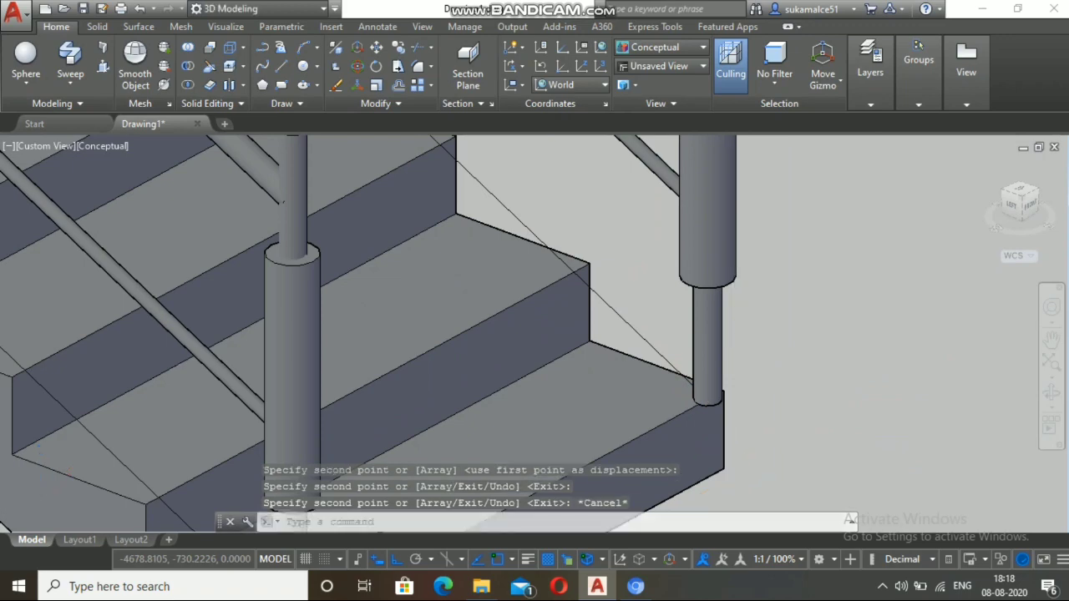
# Step: Create a sphere with a radius of 40 in the empty area beside the staircase
pyautogui.scroll(-5, 723, 397)
pyautogui.scroll(6, 645, 391)
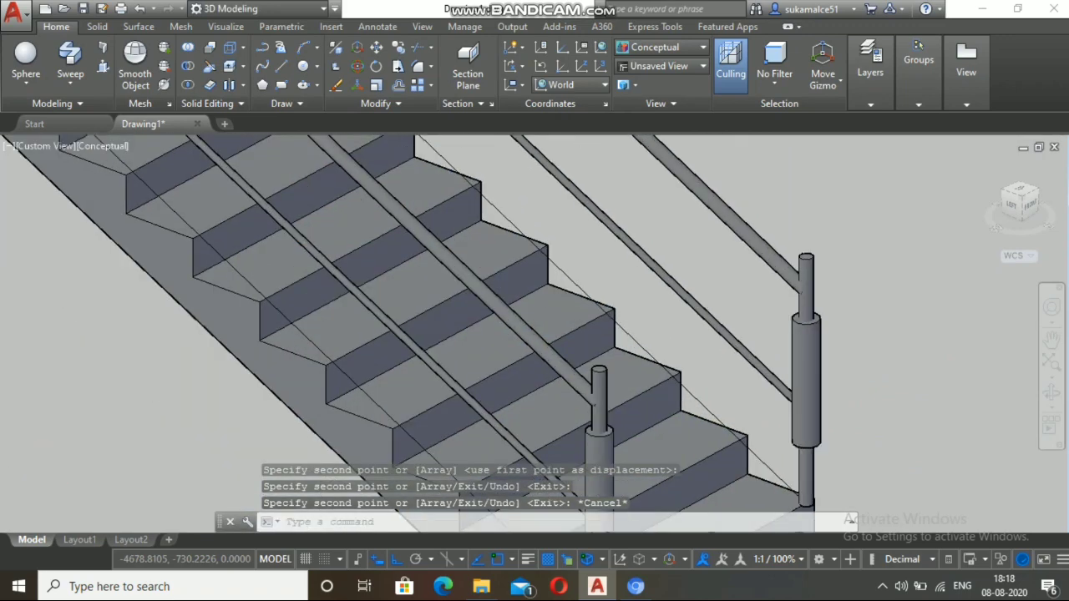
pyautogui.scroll(-4, 596, 354)
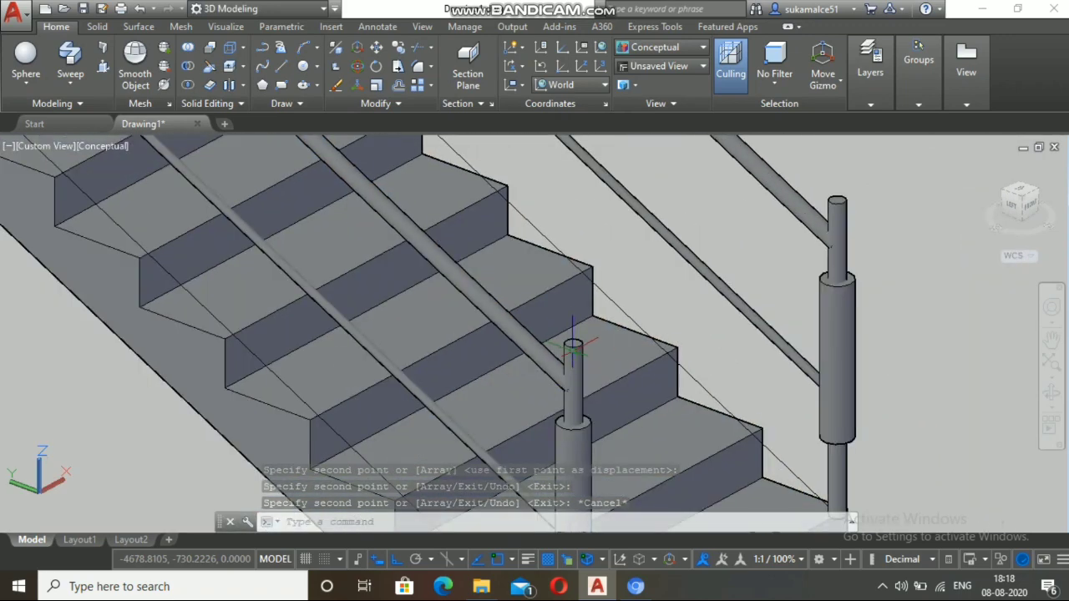
pyautogui.scroll(-2, 573, 346)
pyautogui.scroll(-4, 566, 321)
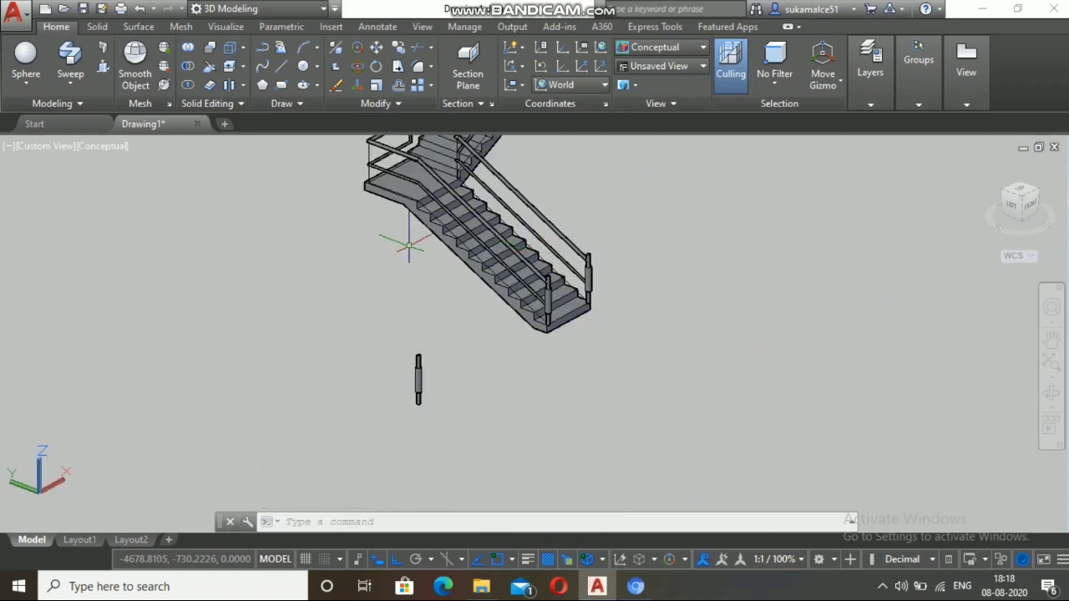
pyautogui.click(26, 56)
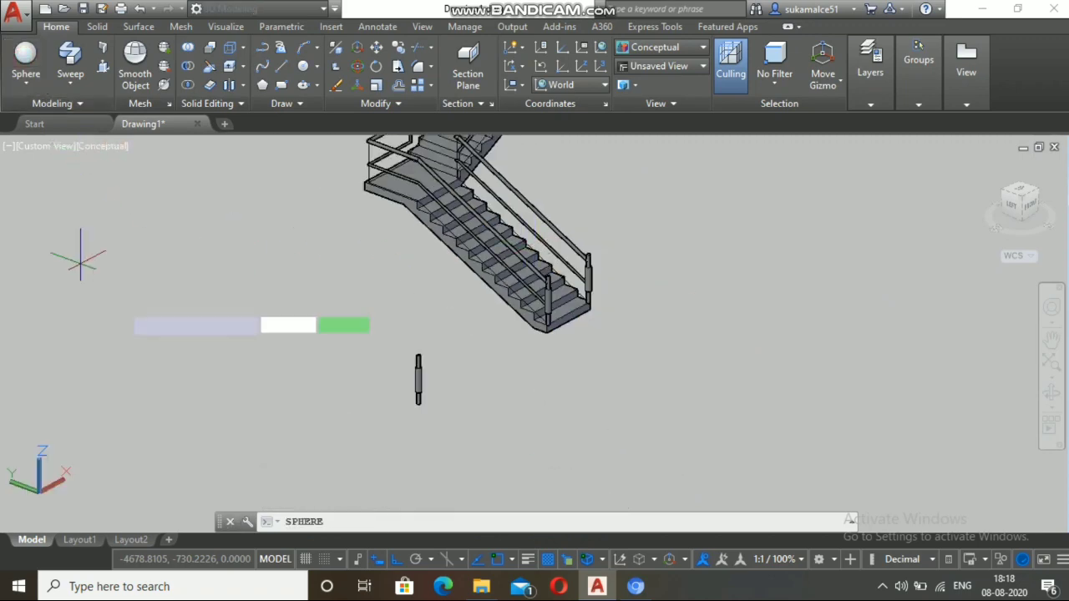
pyautogui.click(152, 306)
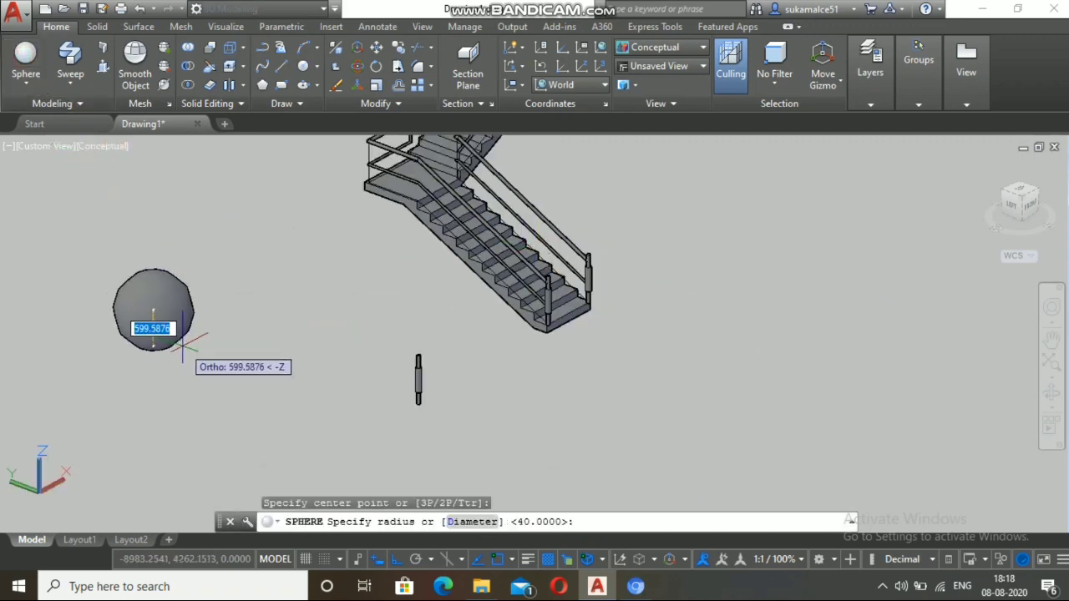
pyautogui.write('20')
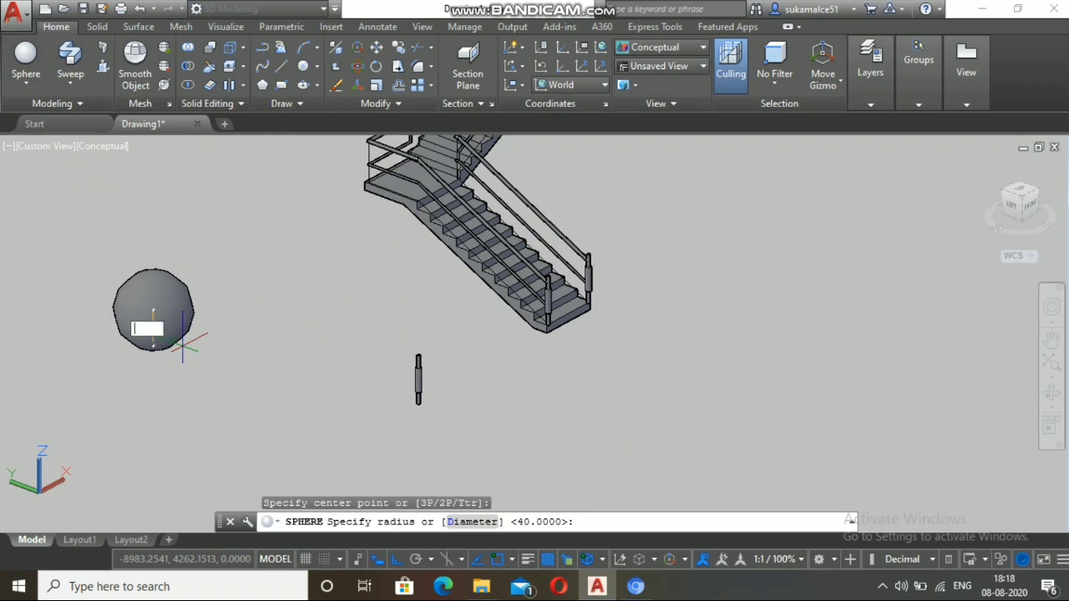
pyautogui.press('Return')
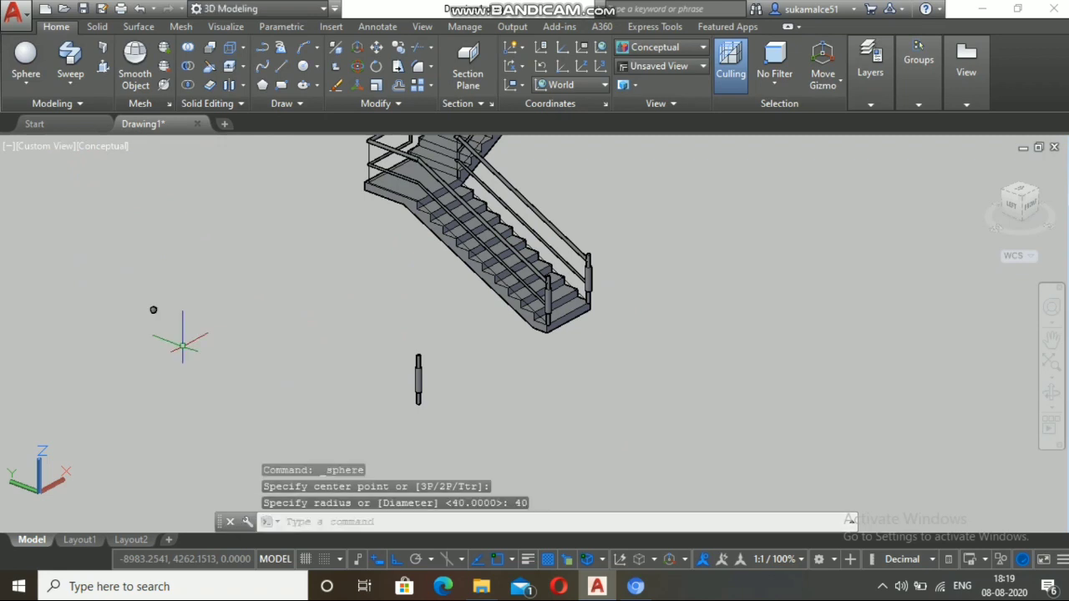
pyautogui.scroll(4, 152, 311)
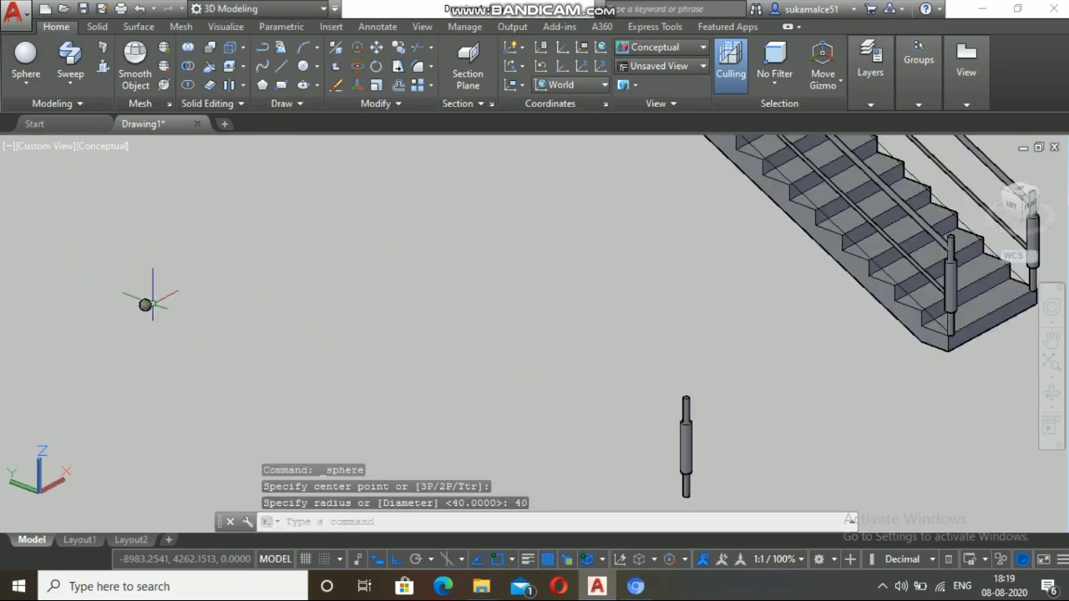
pyautogui.write('co')
pyautogui.press('Return')
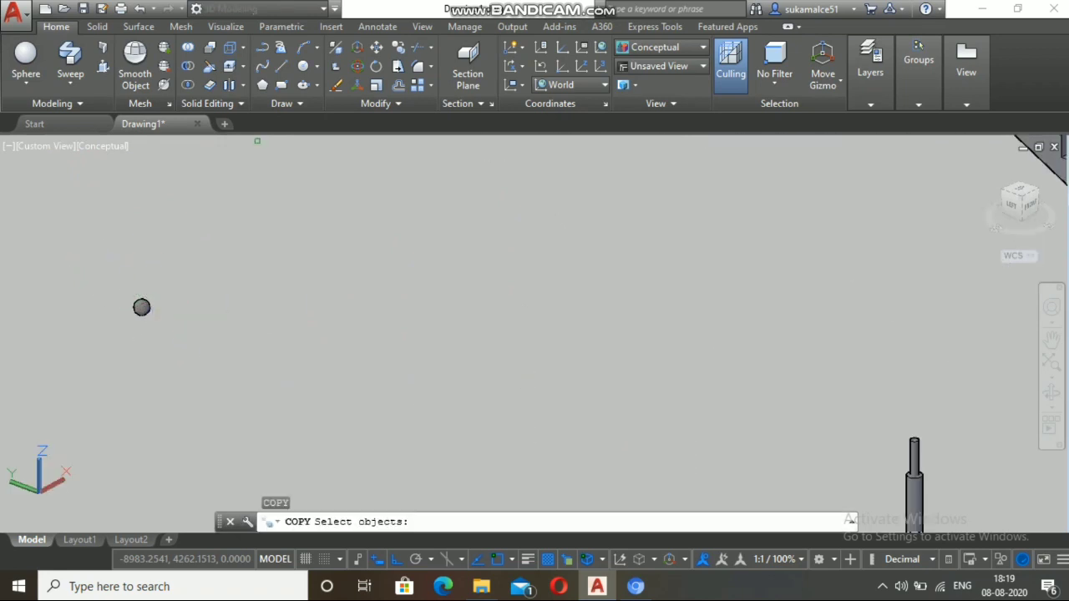
pyautogui.click(163, 341)
pyautogui.click(131, 301)
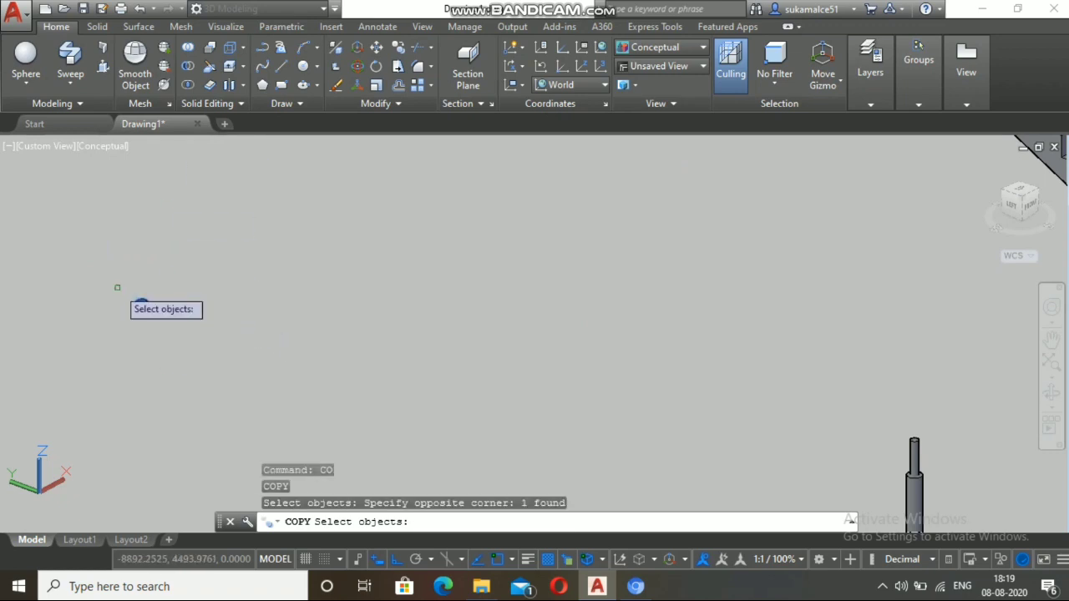
pyautogui.press('Return')
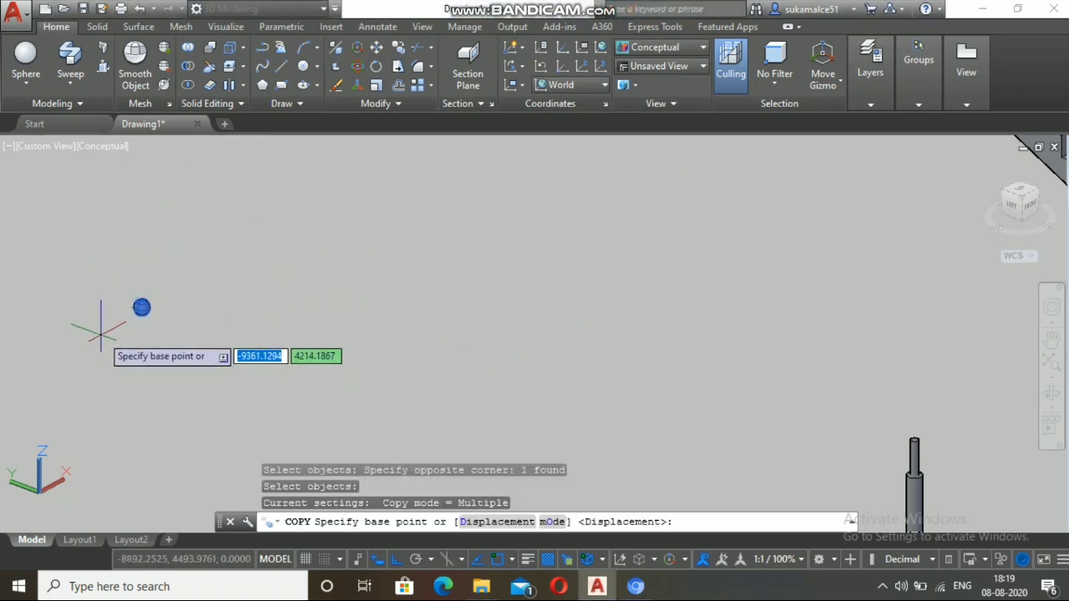
pyautogui.press('Return')
pyautogui.press('Return')
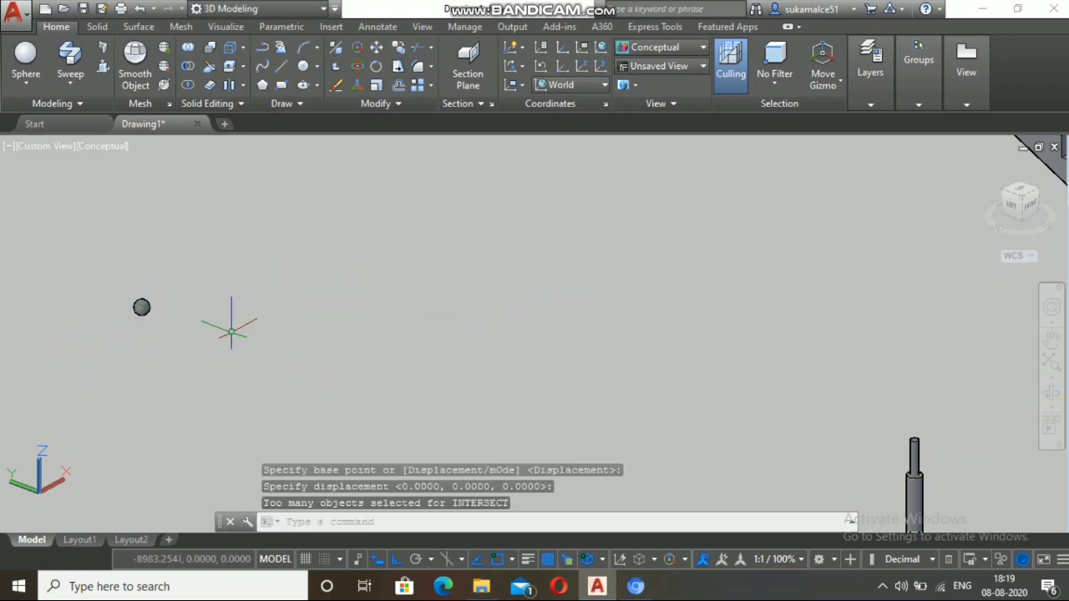
# Step: Copy the sphere from its centre to the centre of the near-side baluster's top face
pyautogui.write('co')
pyautogui.press('Return')
pyautogui.click(128, 248)
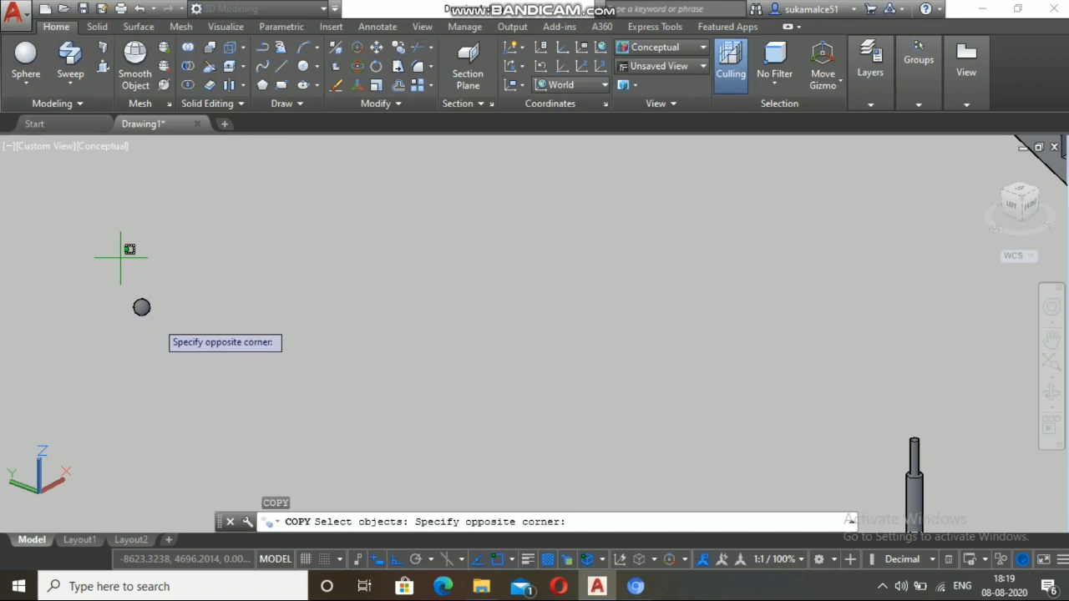
pyautogui.click(203, 393)
pyautogui.press('Return')
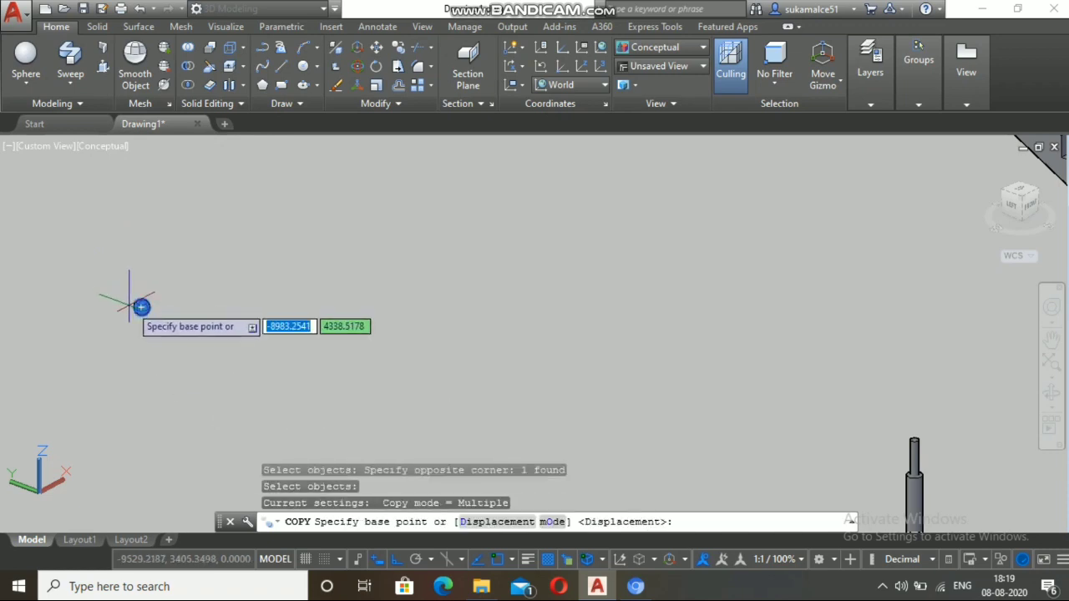
pyautogui.click(141, 306)
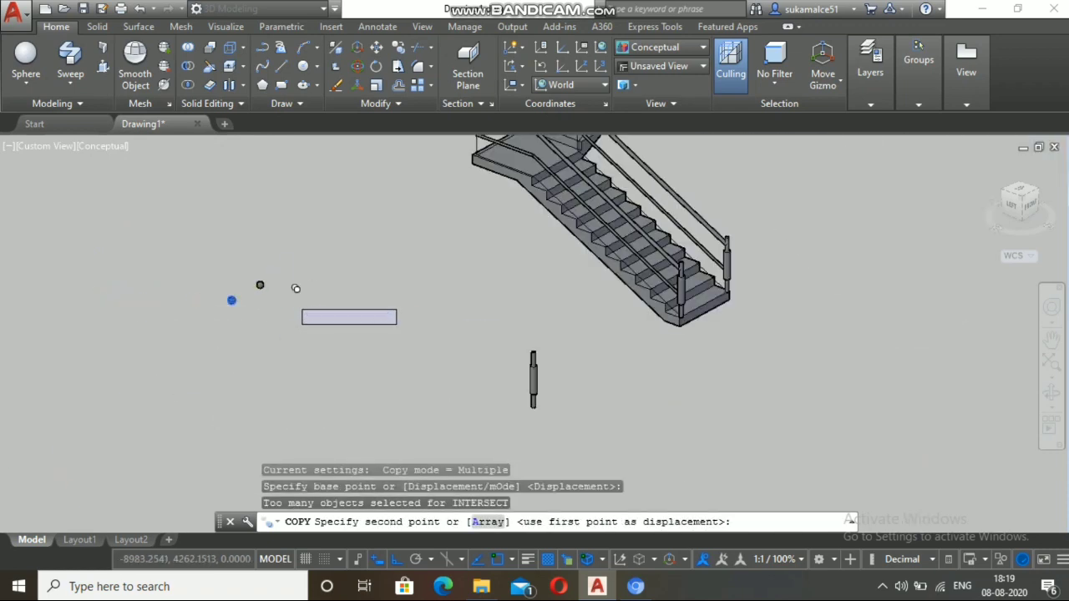
pyautogui.scroll(6, 375, 288)
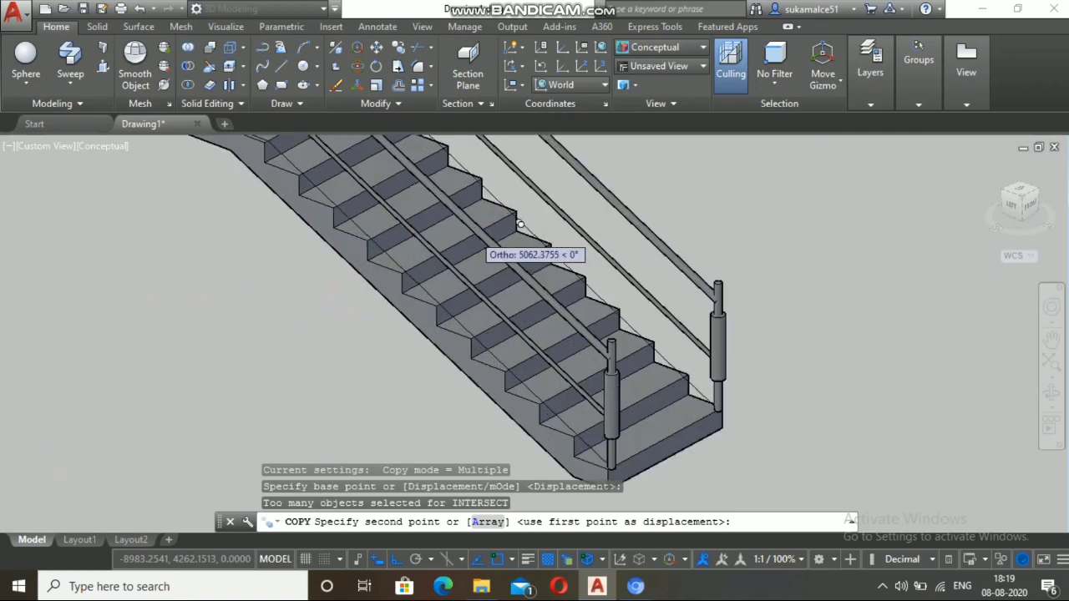
pyautogui.scroll(3, 591, 300)
pyautogui.scroll(-2, 609, 317)
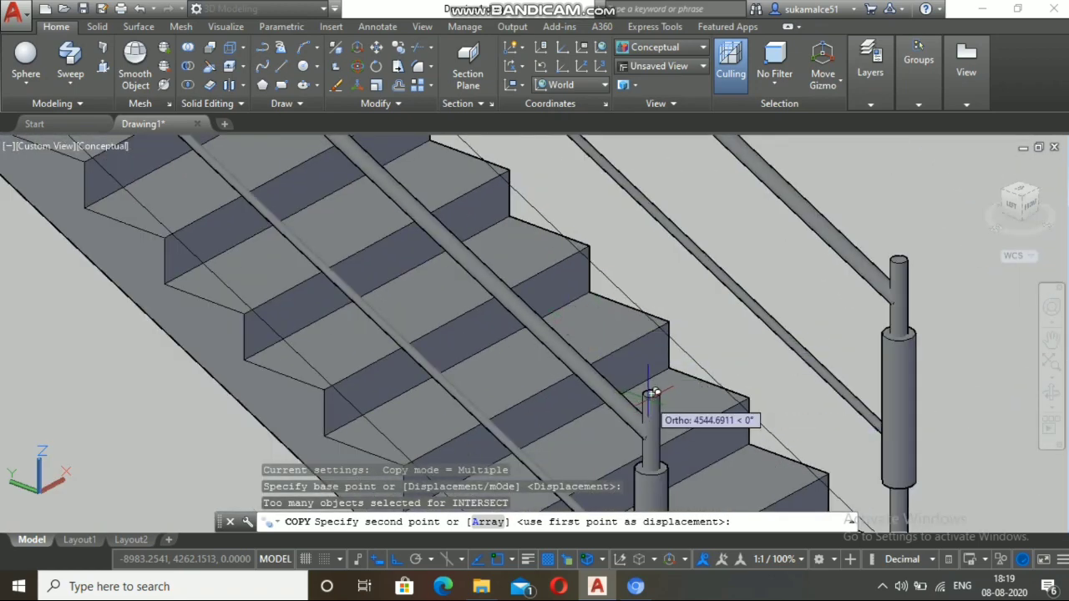
pyautogui.scroll(1, 653, 393)
pyautogui.scroll(2, 656, 391)
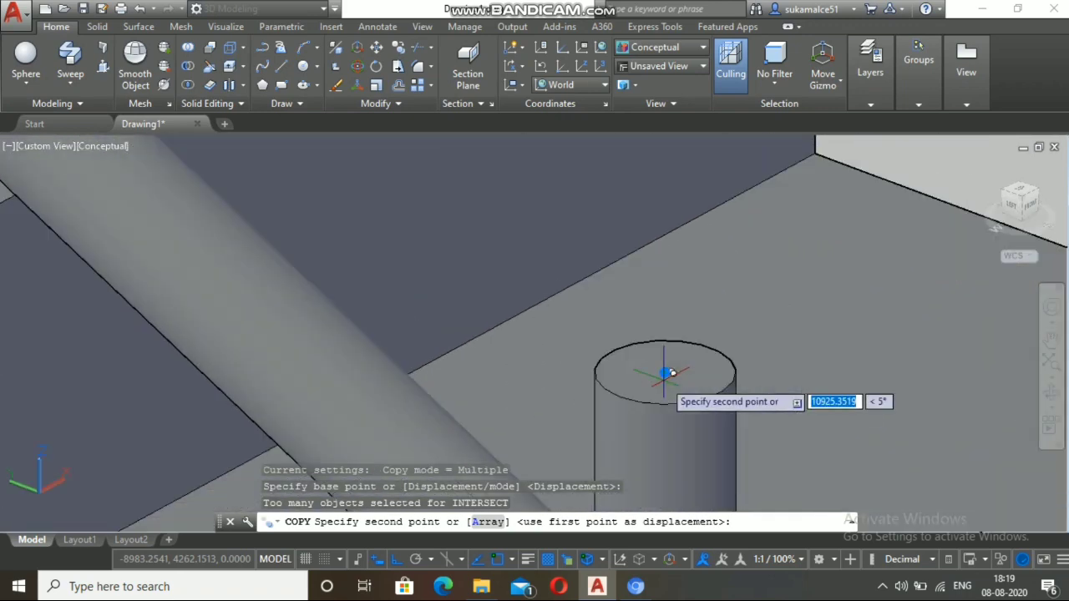
pyautogui.click(660, 372)
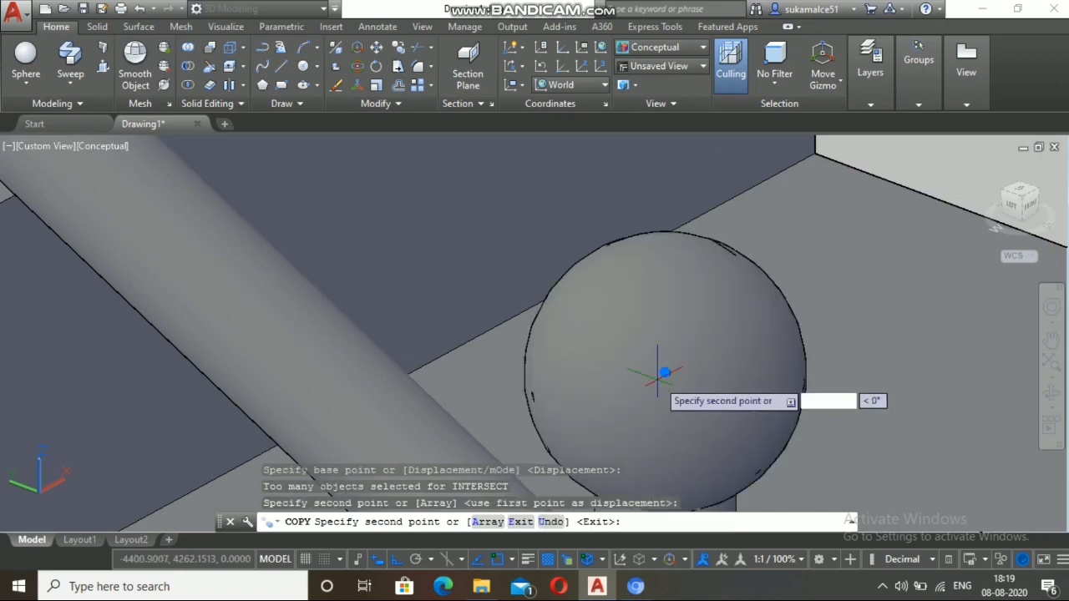
# Step: Place a second sphere copy at the centre of the far-side baluster's top face and finish copying
pyautogui.scroll(-6, 616, 305)
pyautogui.scroll(-5, 618, 313)
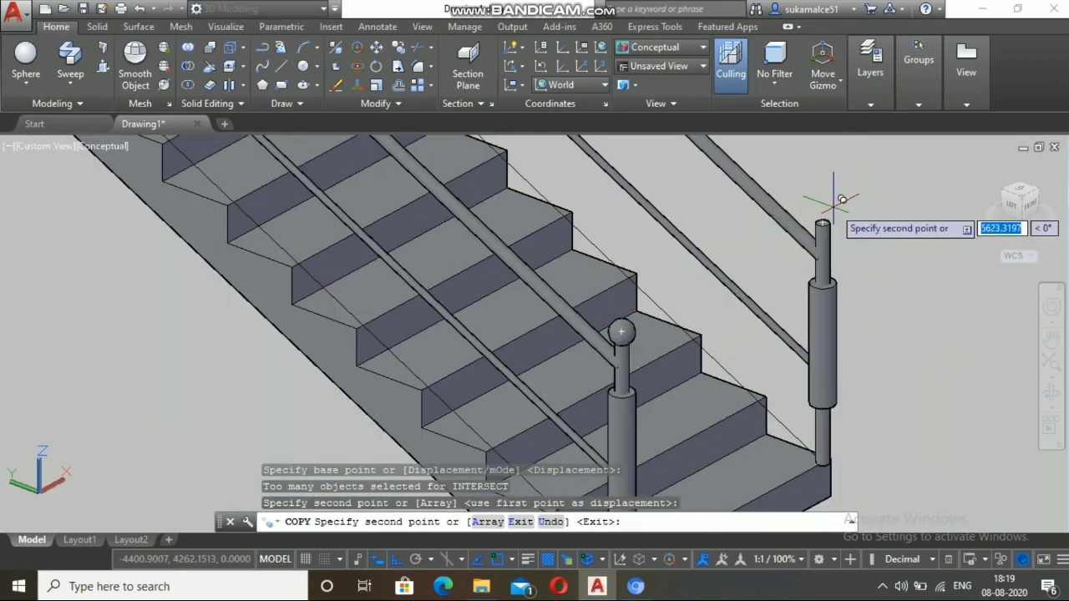
pyautogui.scroll(6, 838, 204)
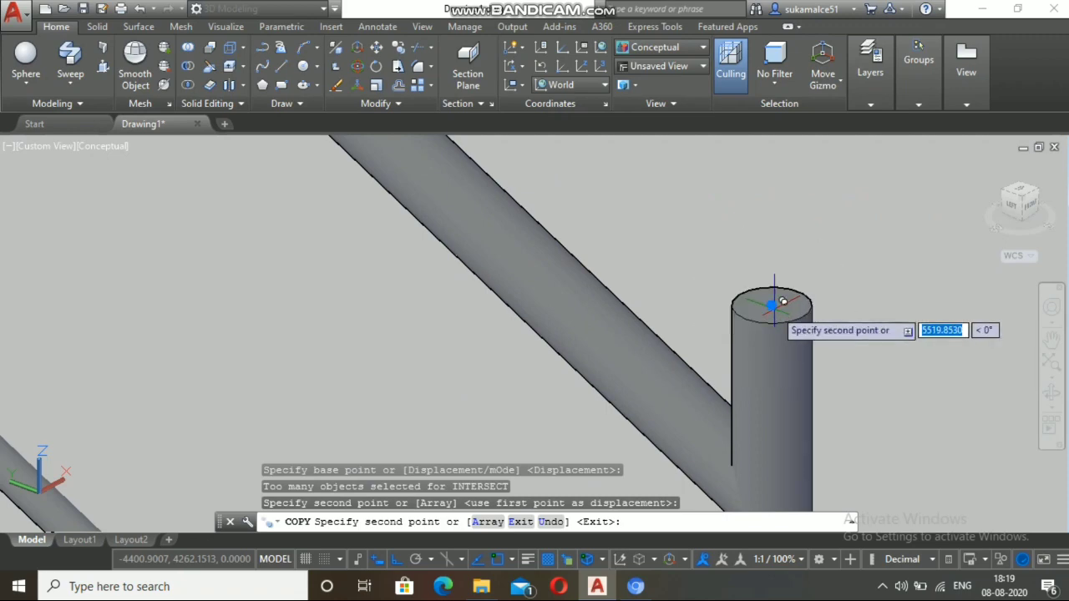
pyautogui.scroll(3, 775, 305)
pyautogui.scroll(3, 772, 305)
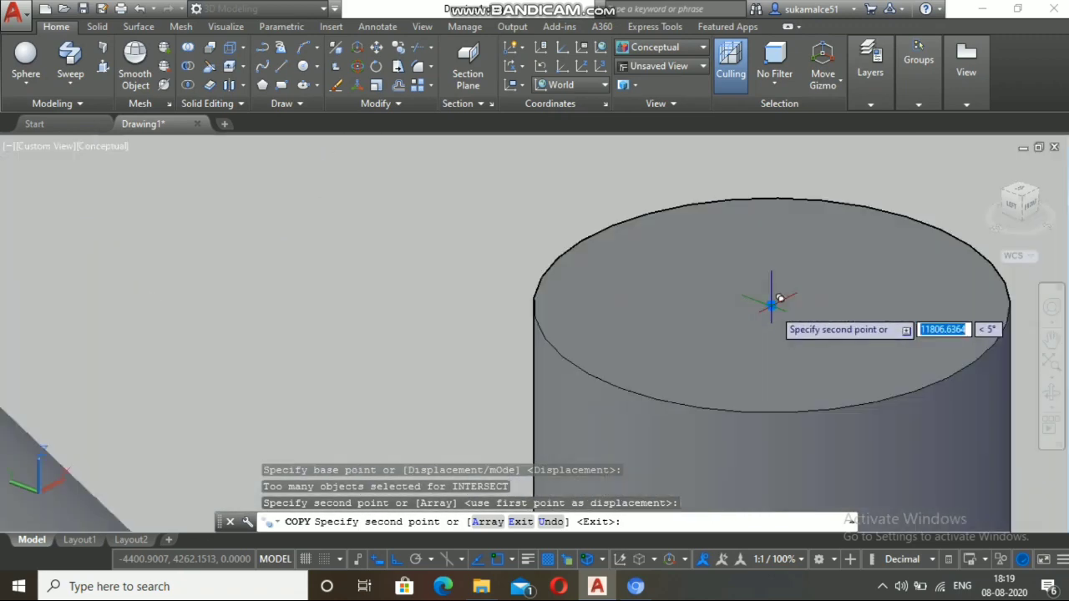
pyautogui.scroll(2, 775, 303)
pyautogui.click(775, 304)
pyautogui.scroll(-10, 773, 304)
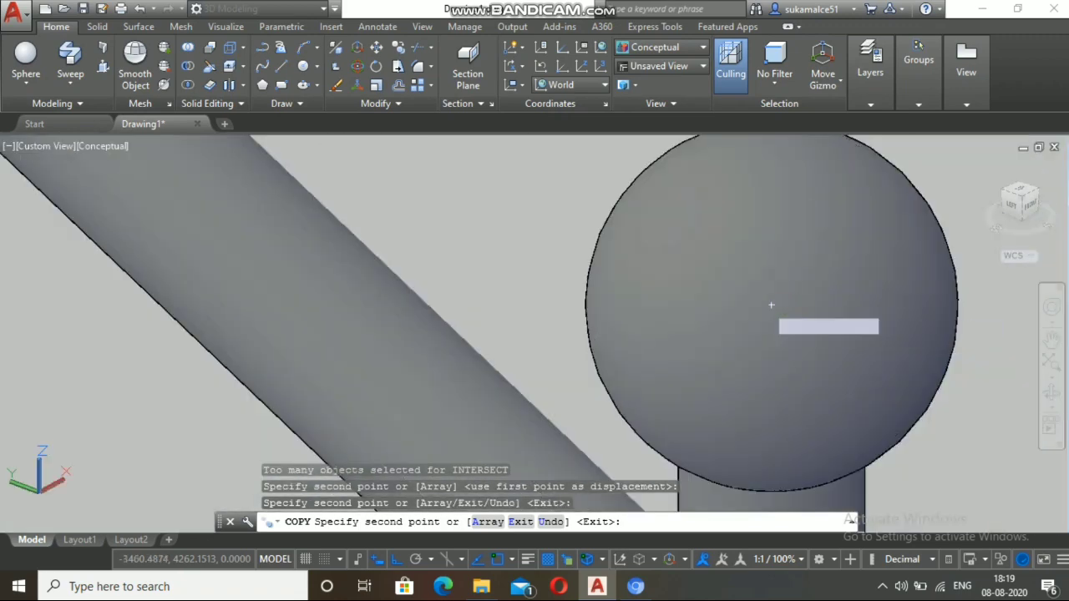
pyautogui.scroll(-8, 765, 302)
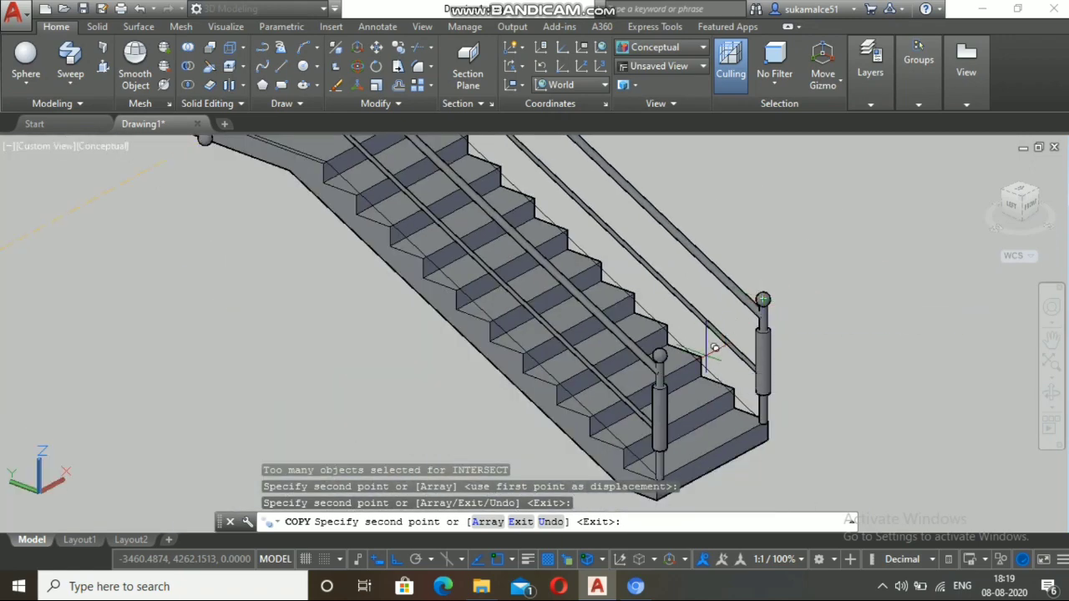
pyautogui.scroll(-2, 555, 455)
pyautogui.press('Escape')
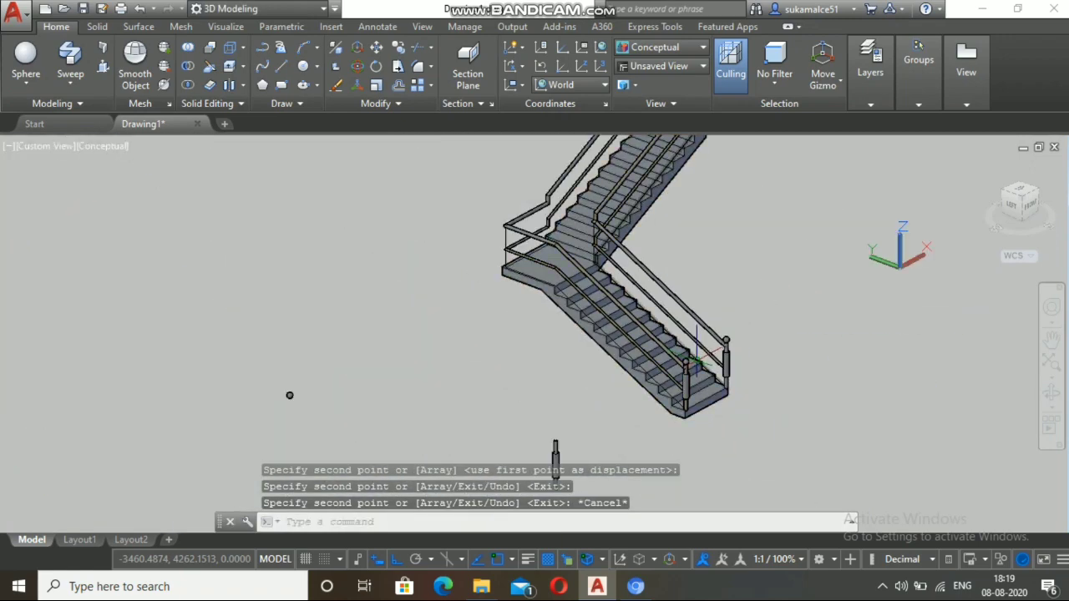
# Step: Start a path array with the near-side baluster's solids and its top sphere on the lowest step as the source objects
pyautogui.scroll(-3, 647, 301)
pyautogui.scroll(8, 640, 211)
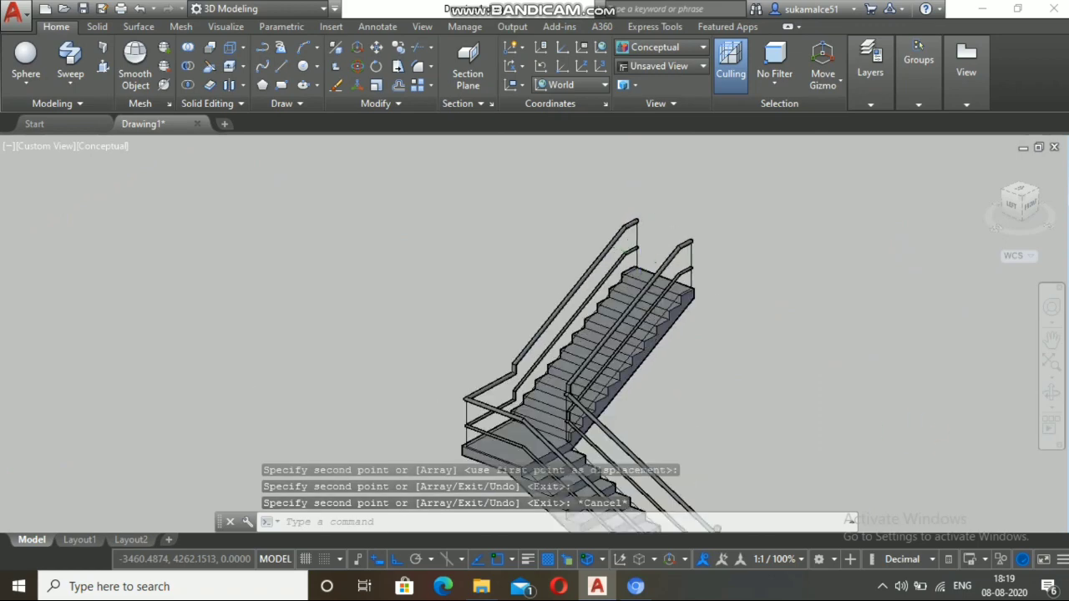
pyautogui.scroll(-7, 641, 261)
pyautogui.scroll(7, 652, 393)
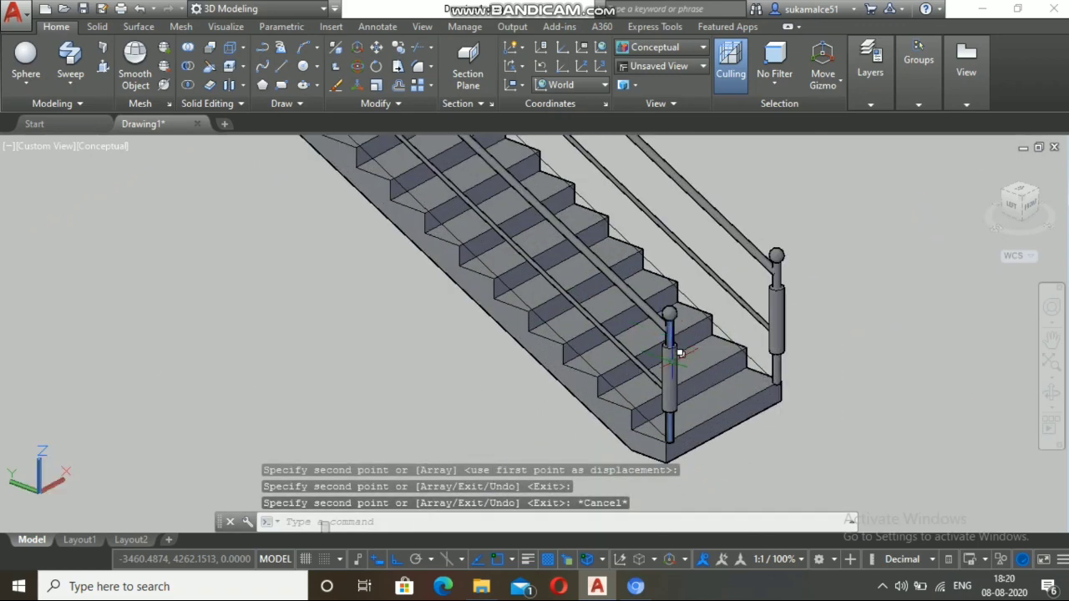
pyautogui.click(323, 141)
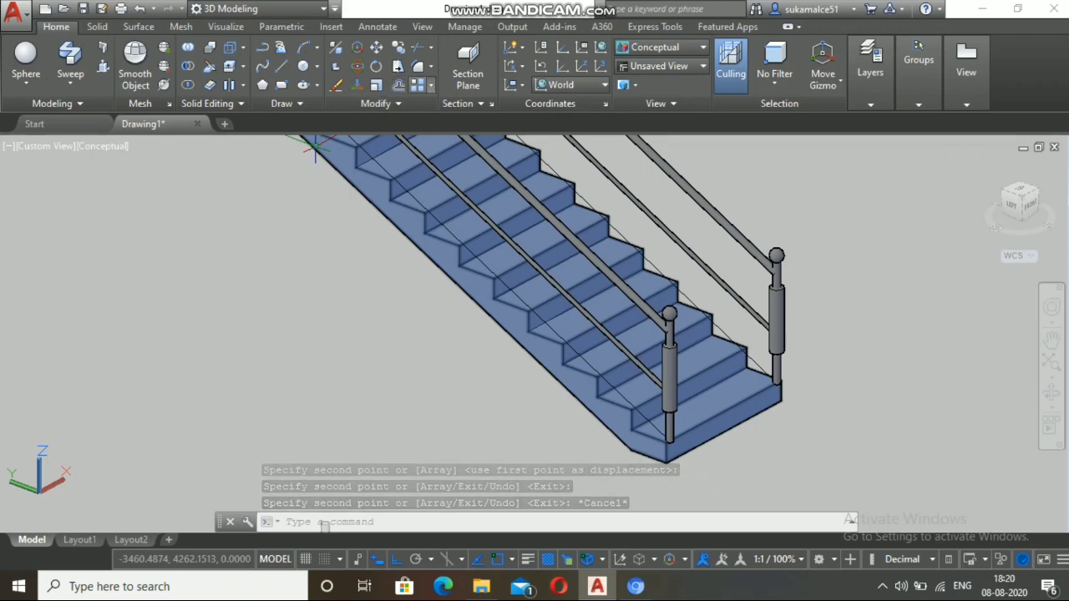
pyautogui.click(431, 86)
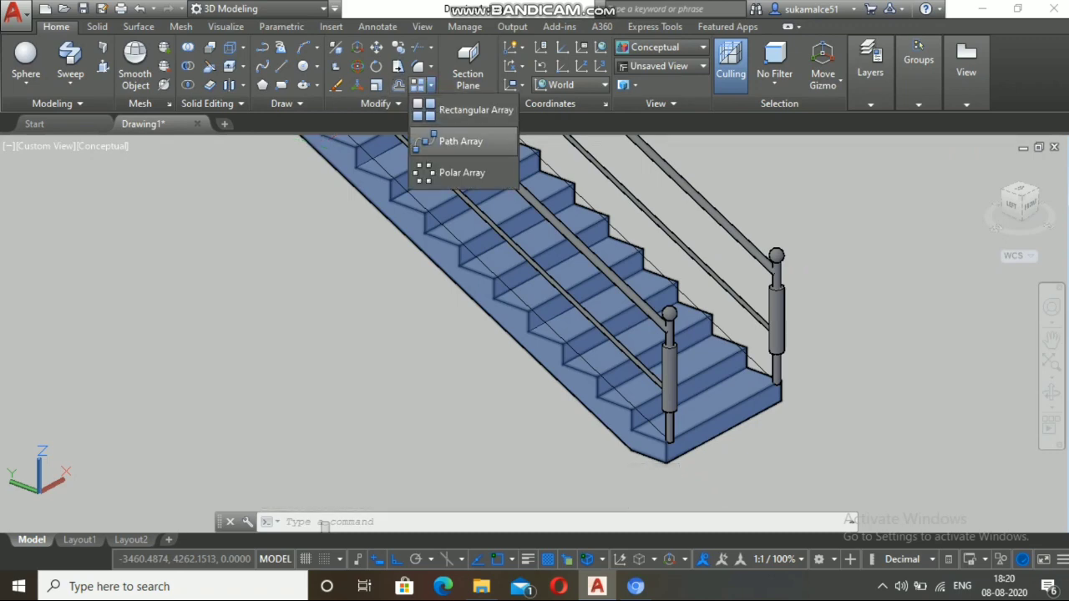
pyautogui.click(460, 141)
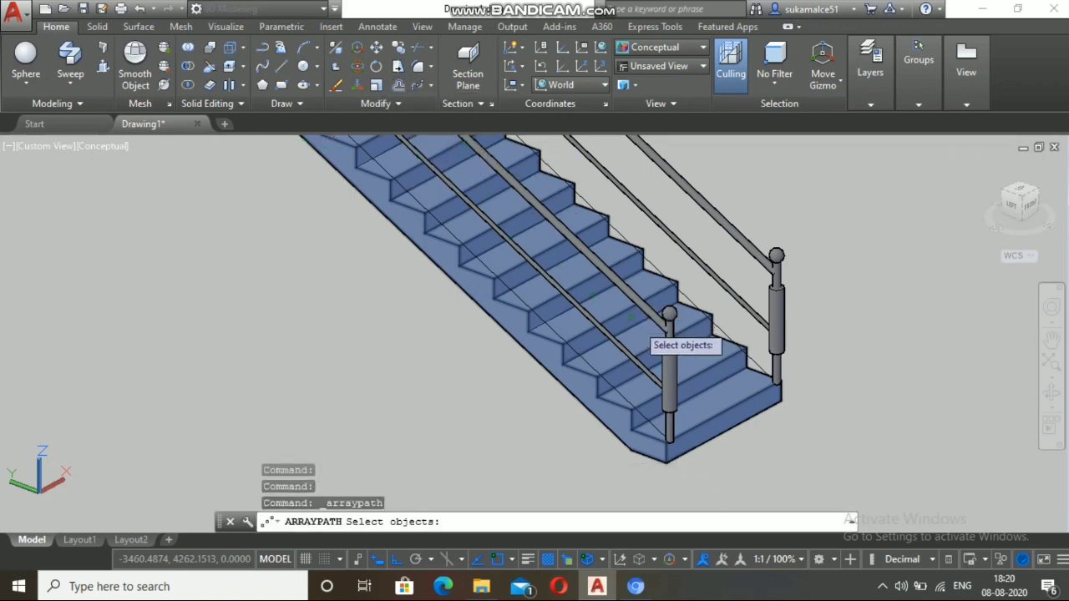
pyautogui.click(671, 373)
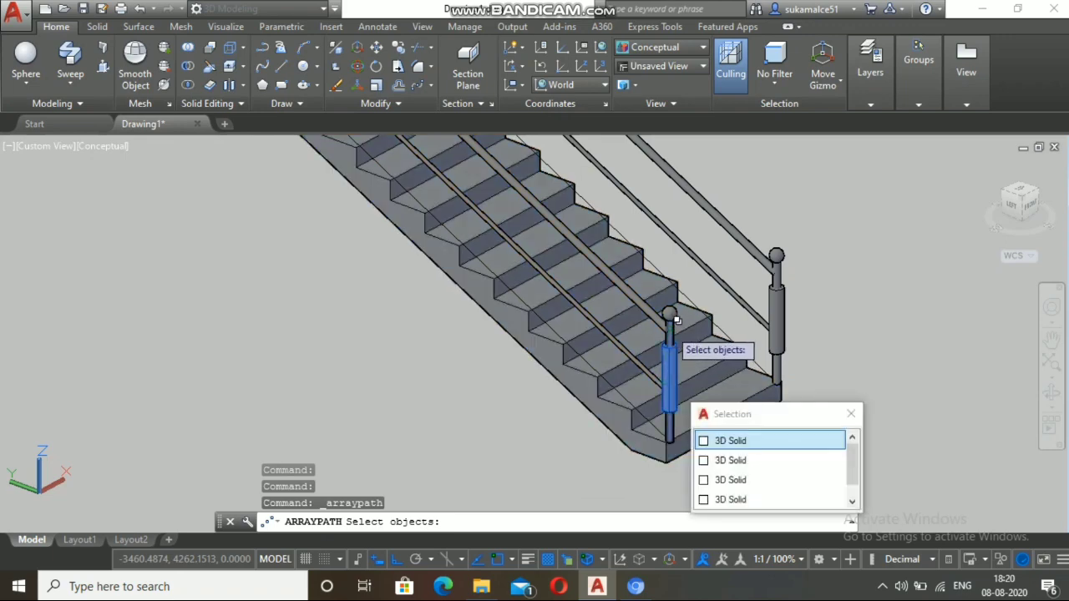
pyautogui.click(675, 322)
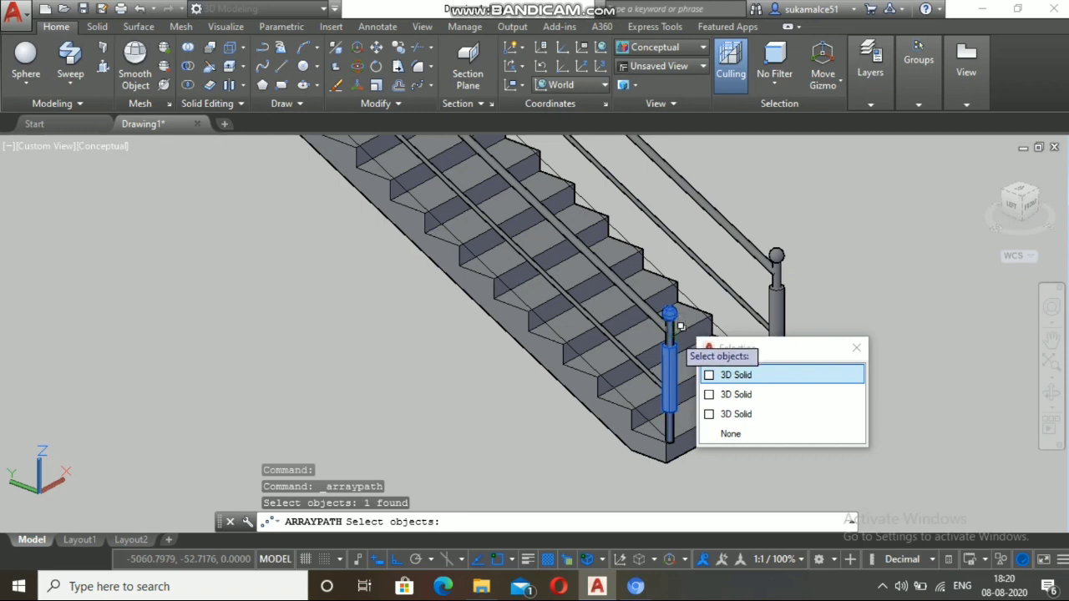
pyautogui.click(672, 333)
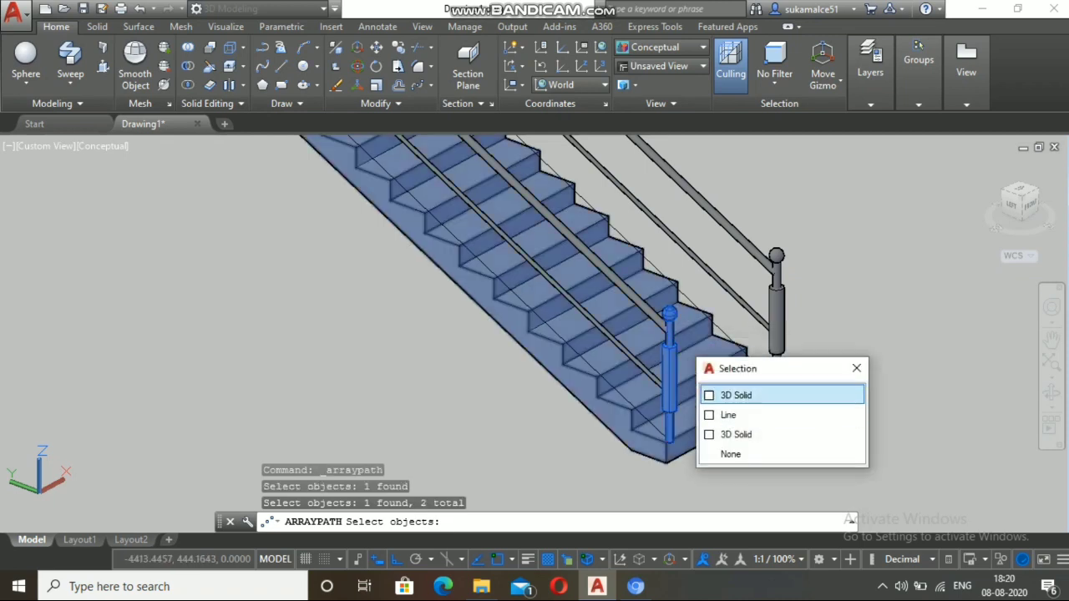
pyautogui.click(733, 398)
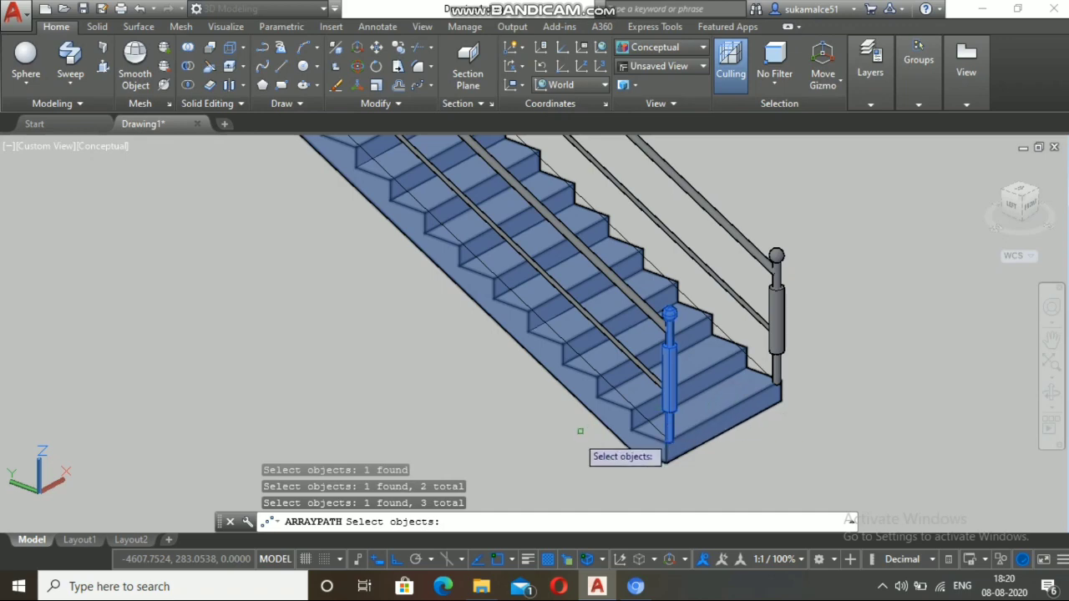
pyautogui.press('Return')
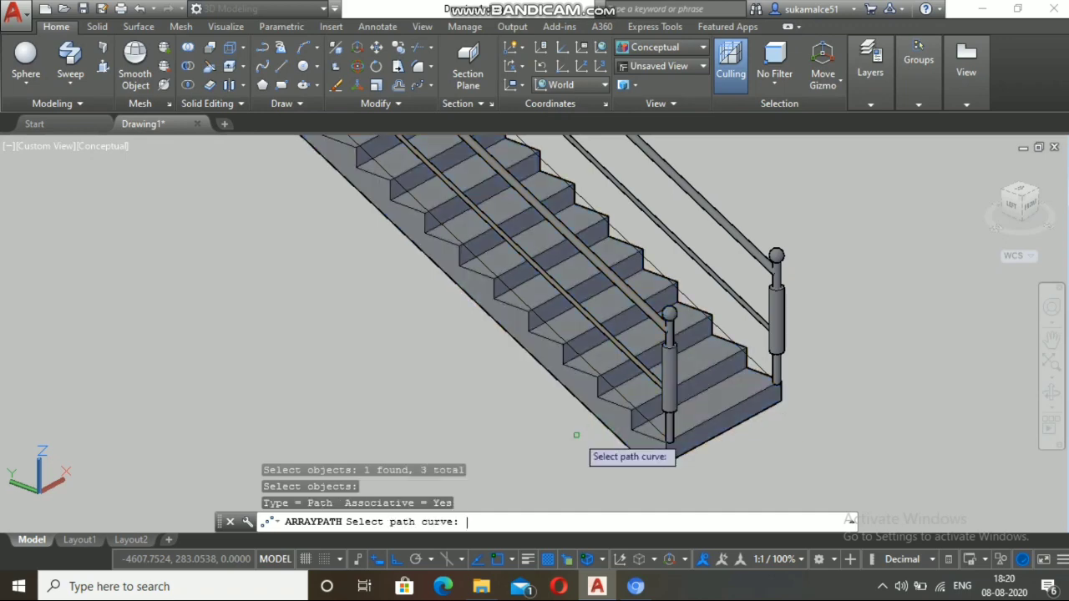
# Step: Try to use the solids of the near-side handrail and the lower rail as the array's path curve
pyautogui.click(644, 295)
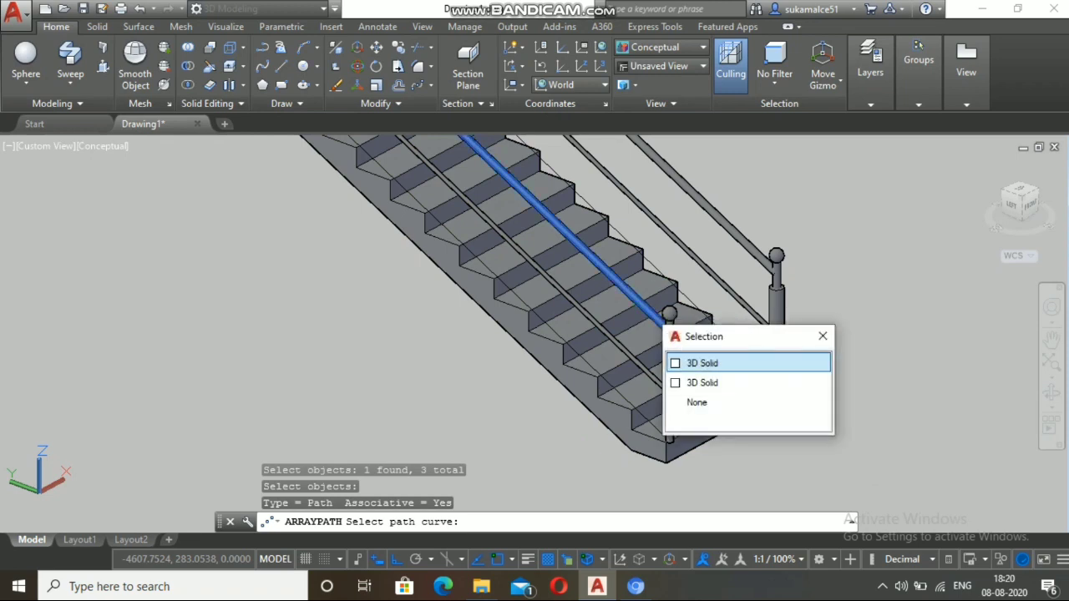
pyautogui.click(701, 364)
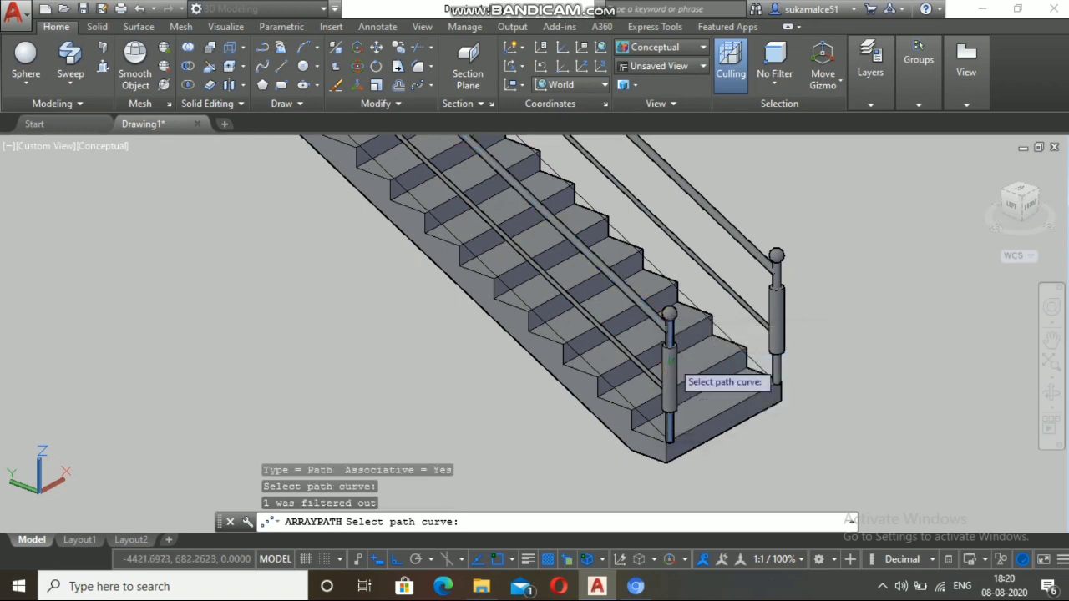
pyautogui.click(670, 360)
pyautogui.click(617, 329)
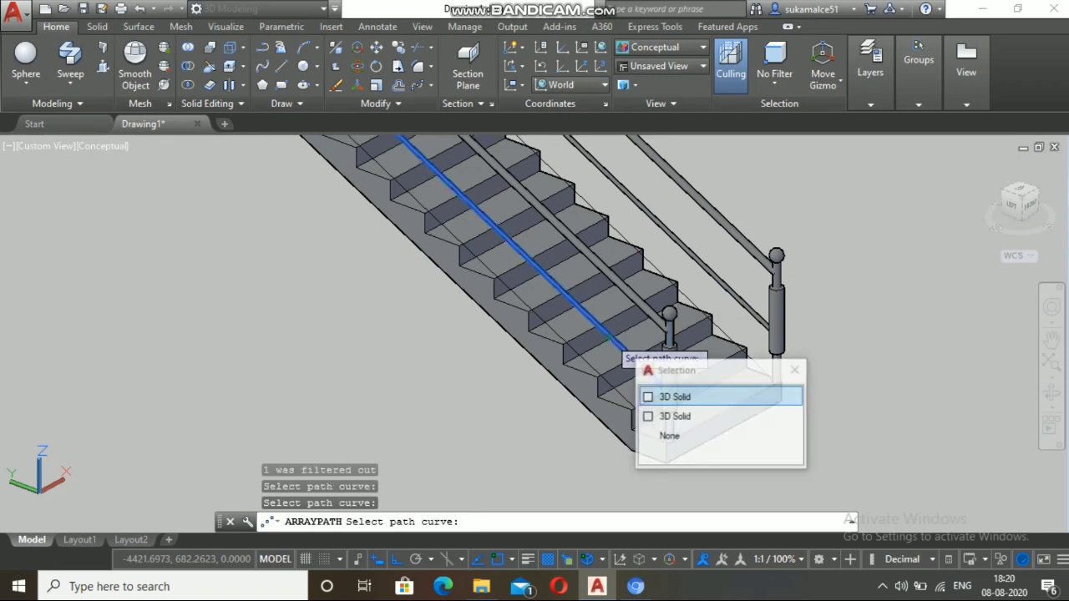
pyautogui.click(675, 397)
pyautogui.click(609, 338)
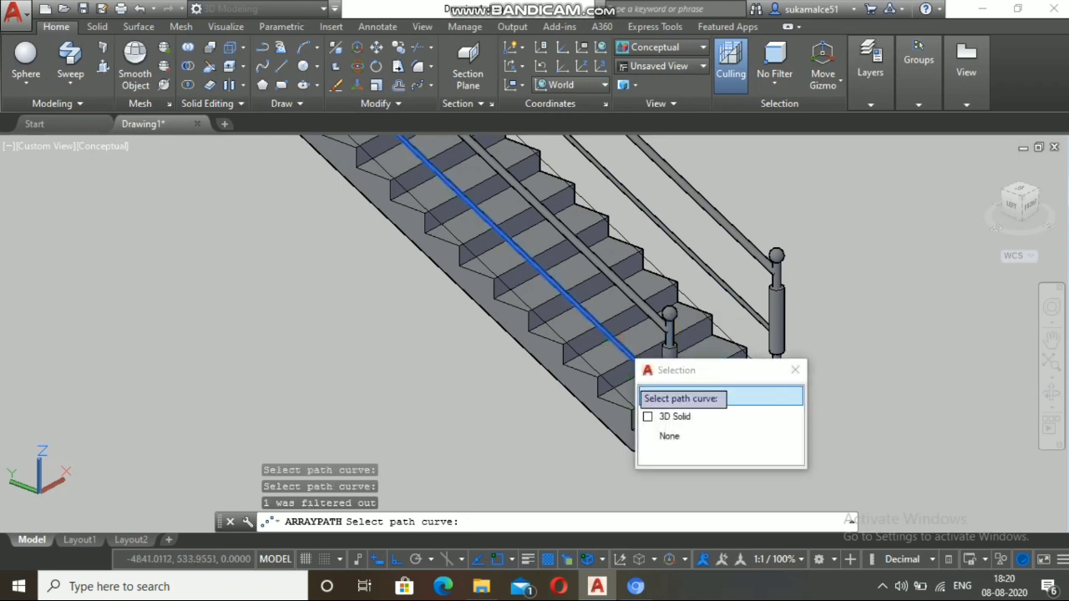
pyautogui.click(645, 394)
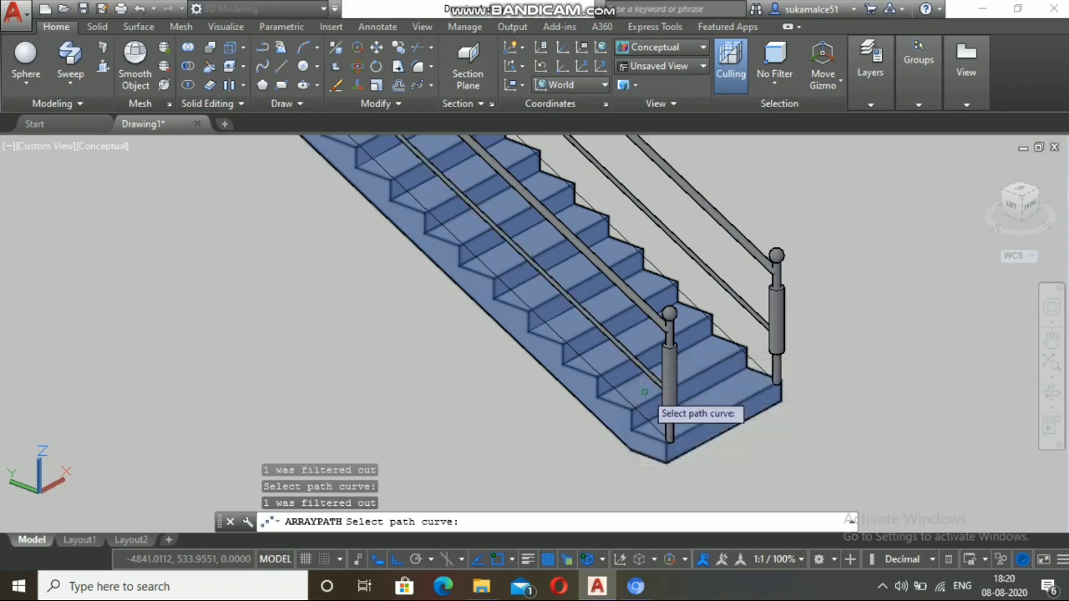
pyautogui.click(644, 351)
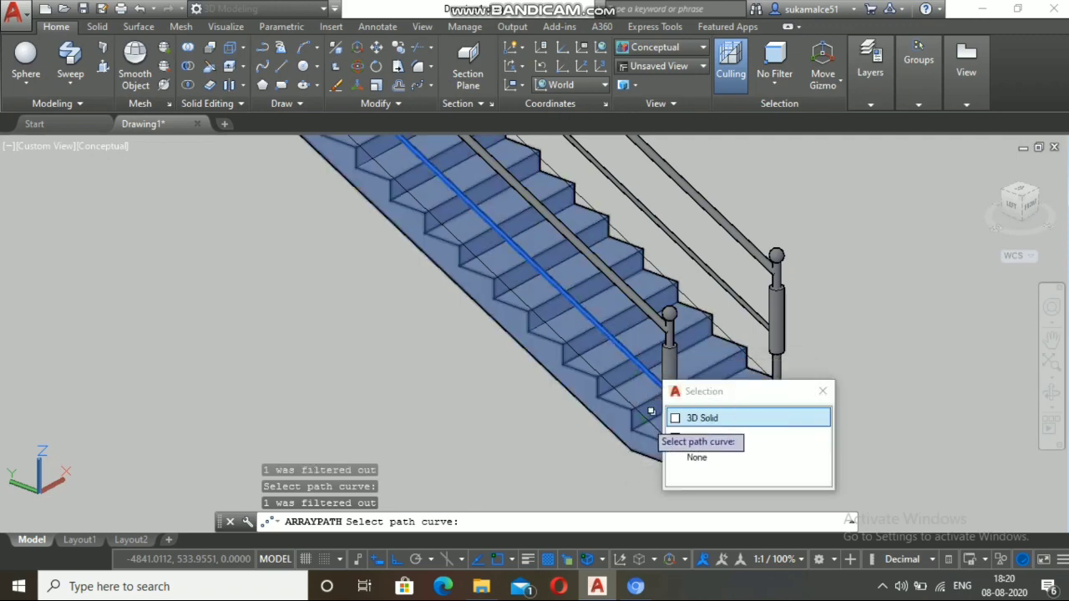
pyautogui.click(674, 437)
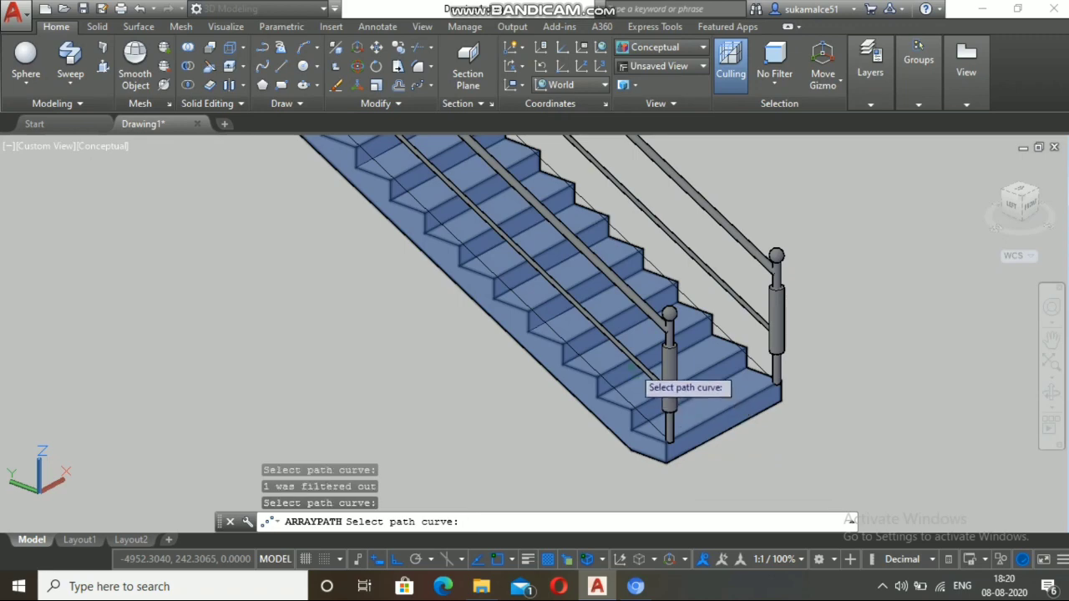
pyautogui.click(630, 357)
pyautogui.scroll(-6, 643, 376)
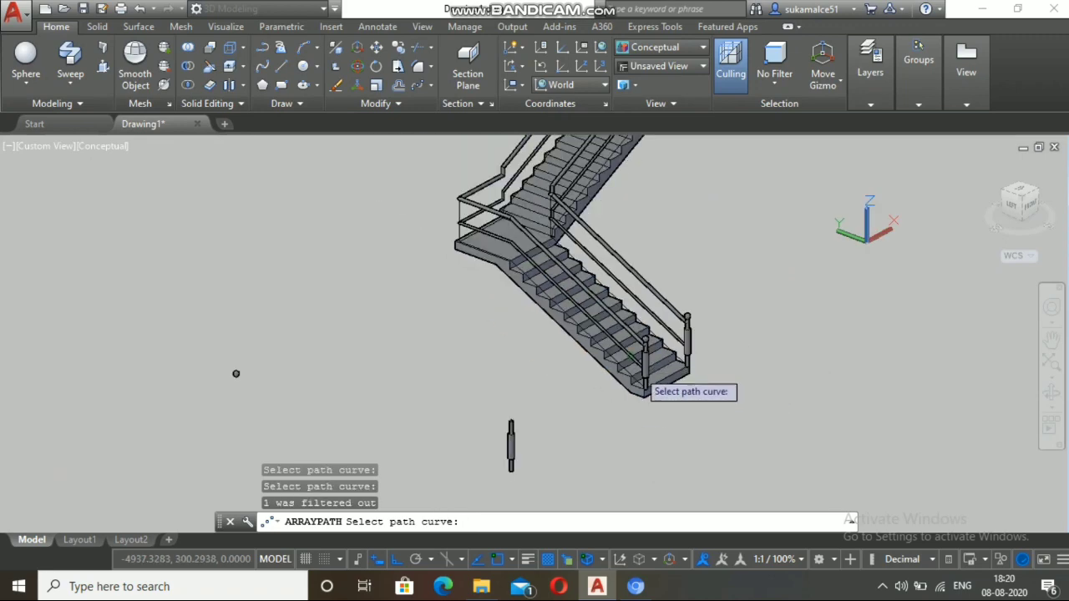
pyautogui.scroll(6, 608, 239)
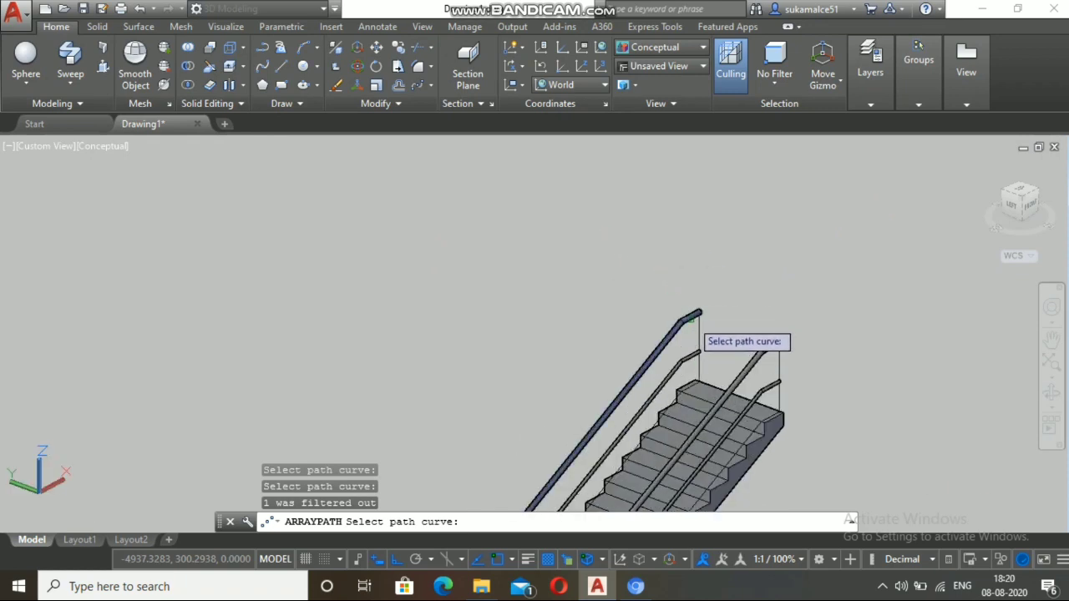
# Step: Pick the 3D polyline of the outer handrail at its upper end on the top flight as the array's path curve
pyautogui.click(691, 321)
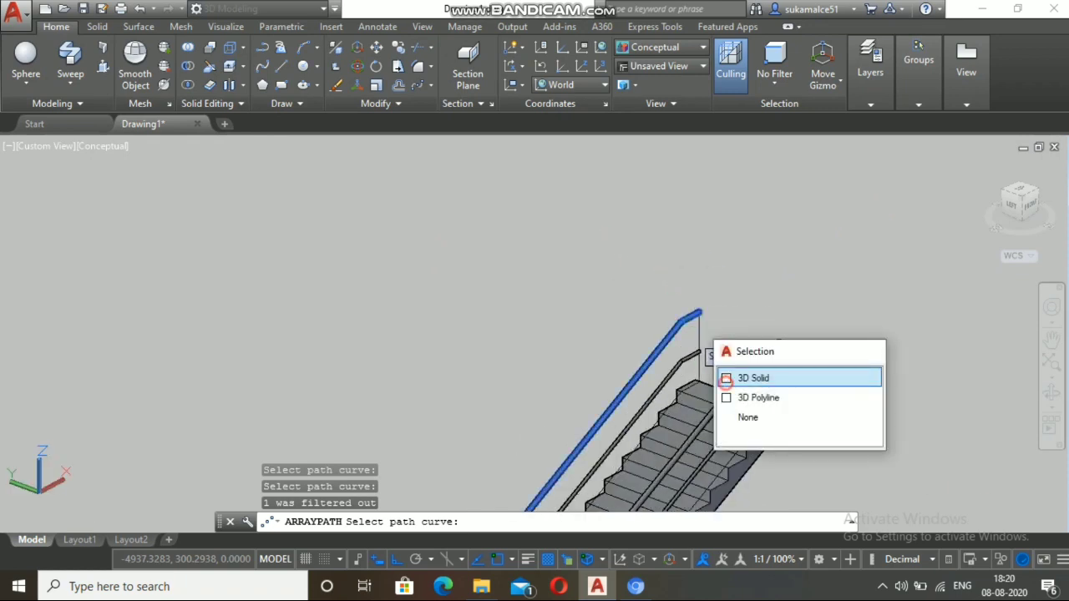
pyautogui.click(726, 379)
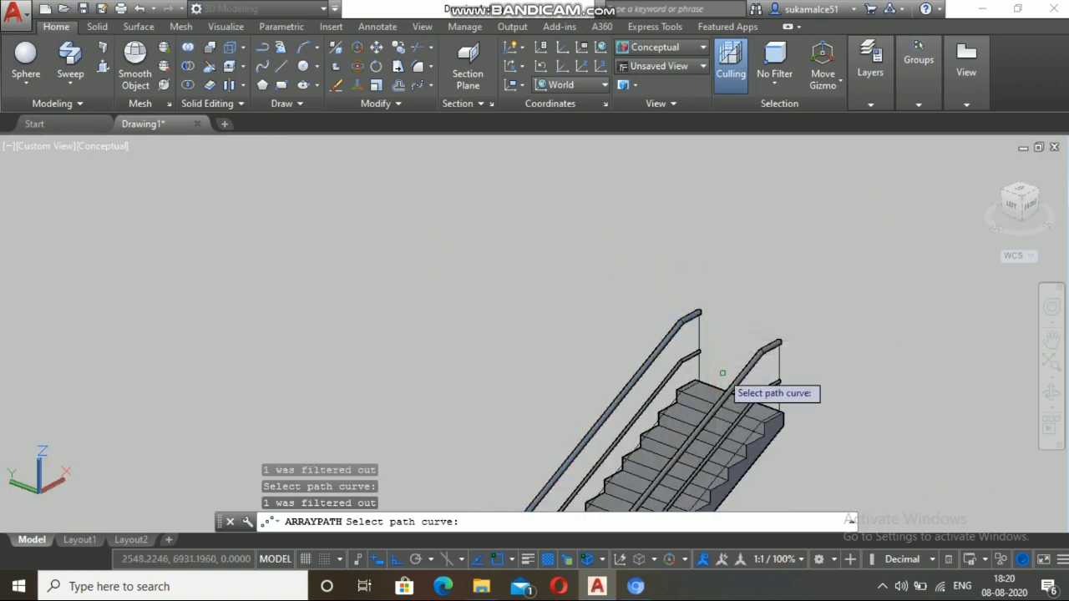
pyautogui.click(691, 316)
pyautogui.click(727, 379)
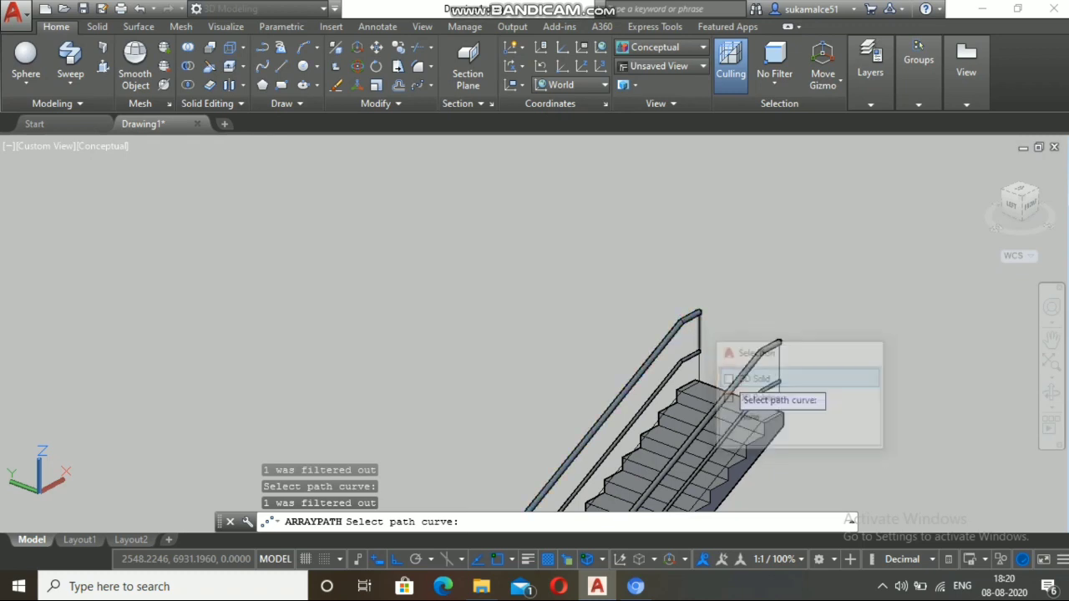
pyautogui.click(693, 310)
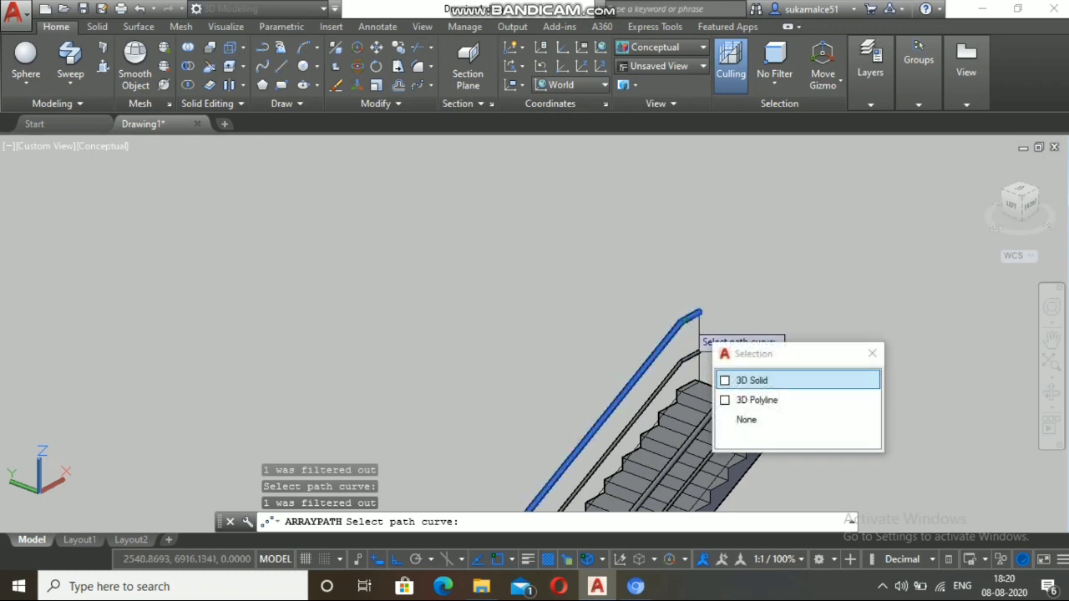
pyautogui.click(726, 400)
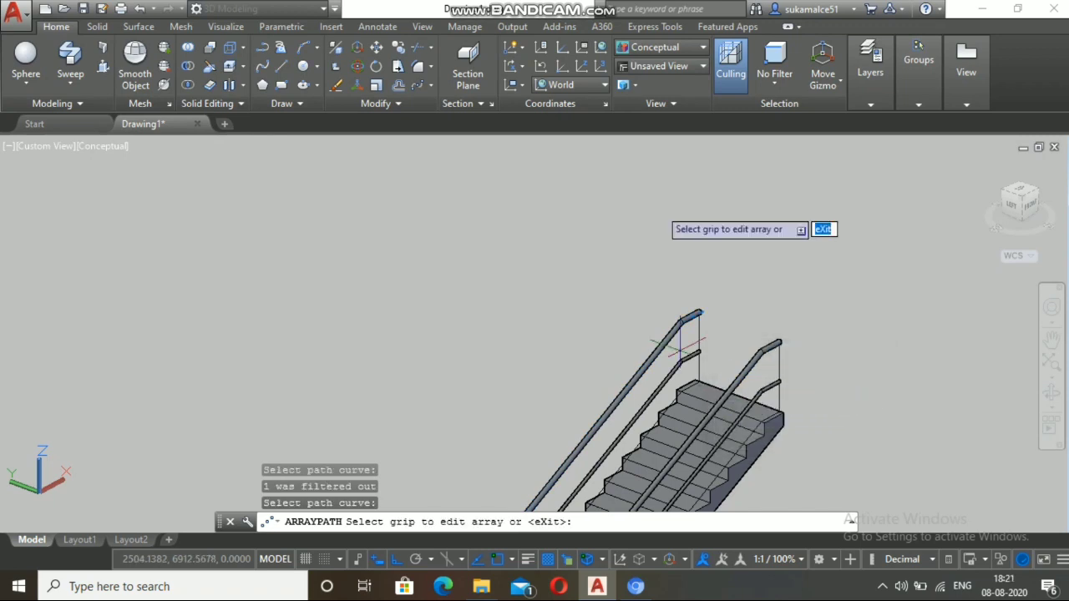
# Step: Cancel the running path array and undo the misplaced baluster arrays together with the preceding grouping
pyautogui.press('Escape')
pyautogui.scroll(-3, 640, 298)
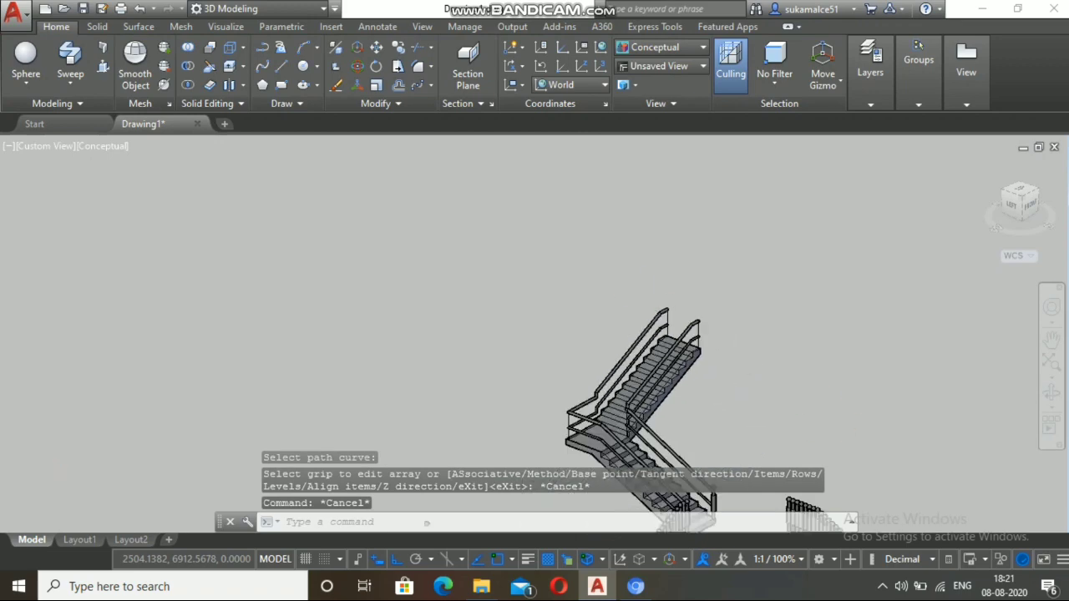
pyautogui.scroll(-2, 645, 303)
pyautogui.scroll(-2, 623, 289)
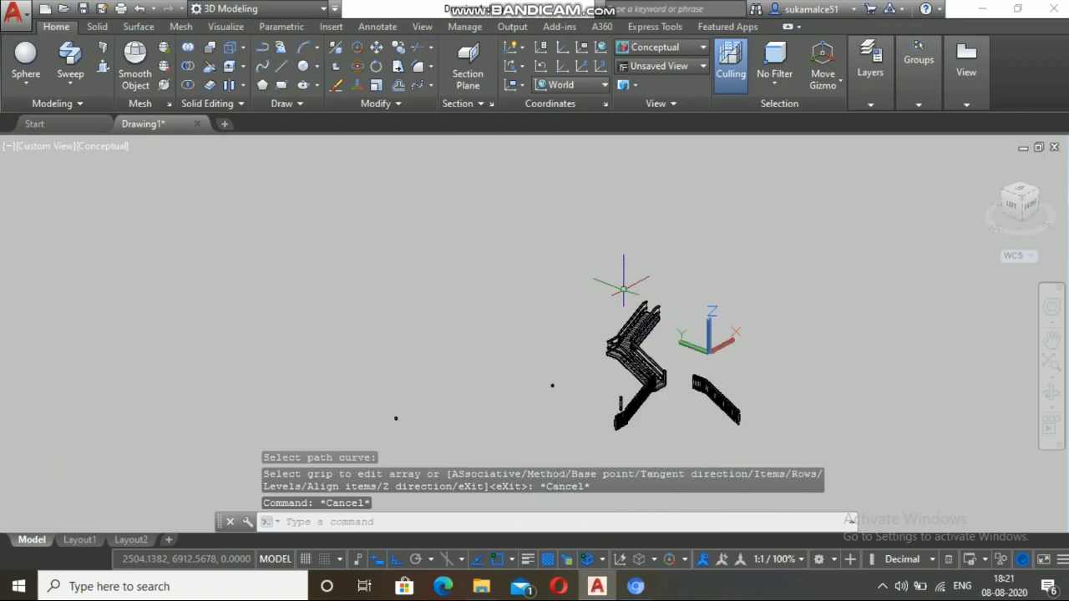
pyautogui.scroll(5, 618, 392)
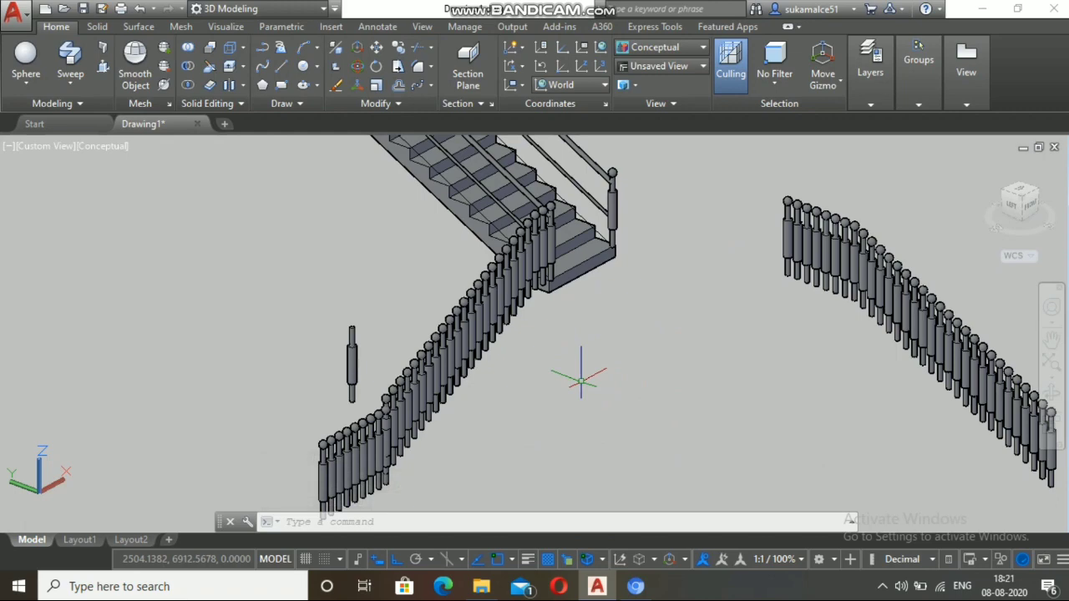
pyautogui.hotkey('ctrl', 'z')
pyautogui.scroll(-6, 580, 381)
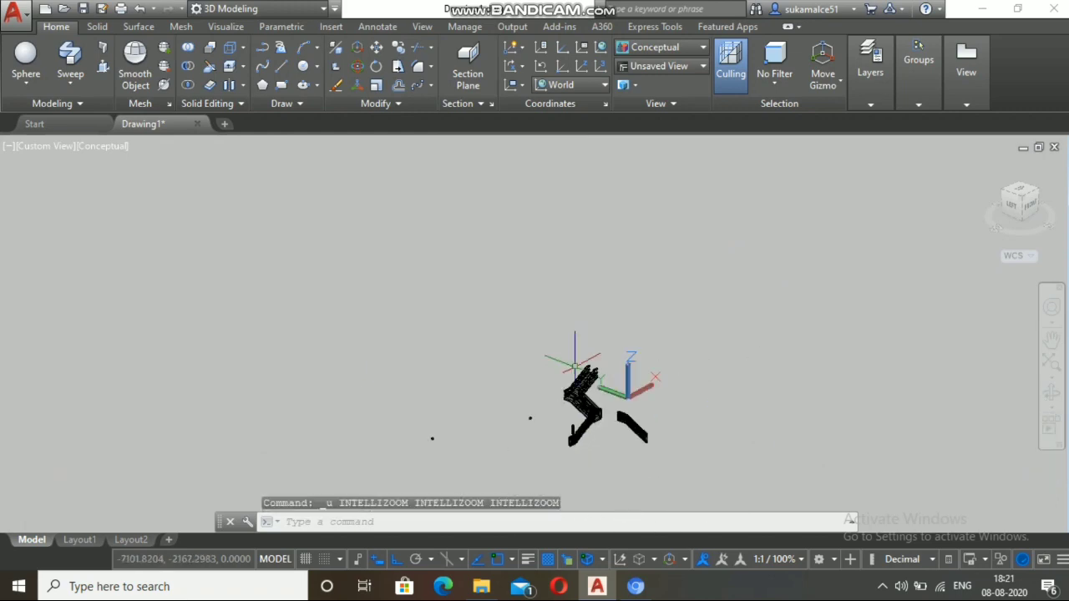
pyautogui.hotkey('ctrl', 'z')
pyautogui.hotkey('ctrl', 'z')
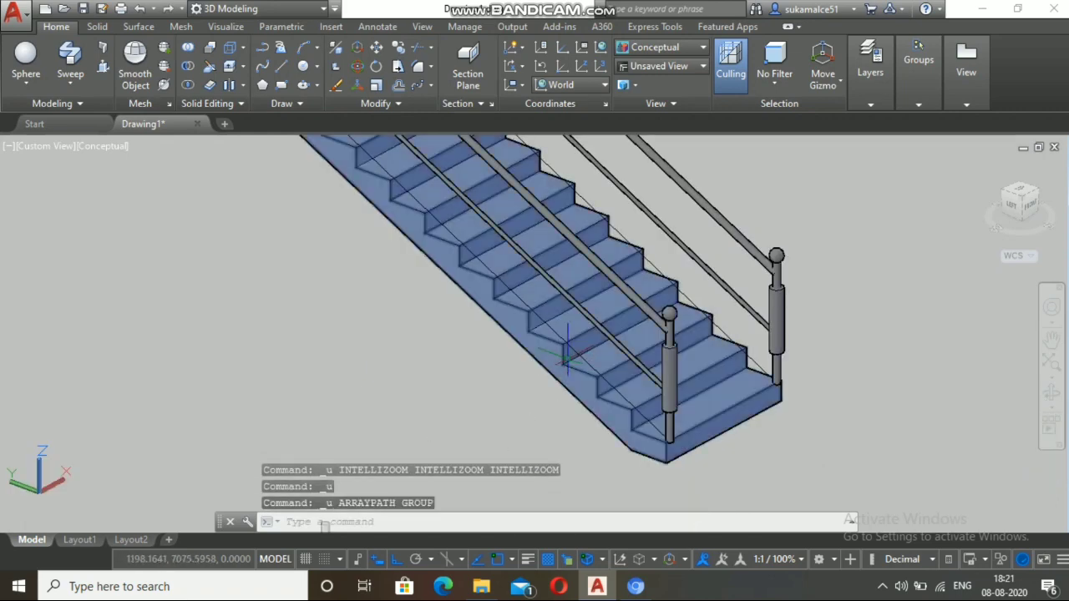
pyautogui.scroll(-8, 624, 384)
pyautogui.scroll(3, 573, 357)
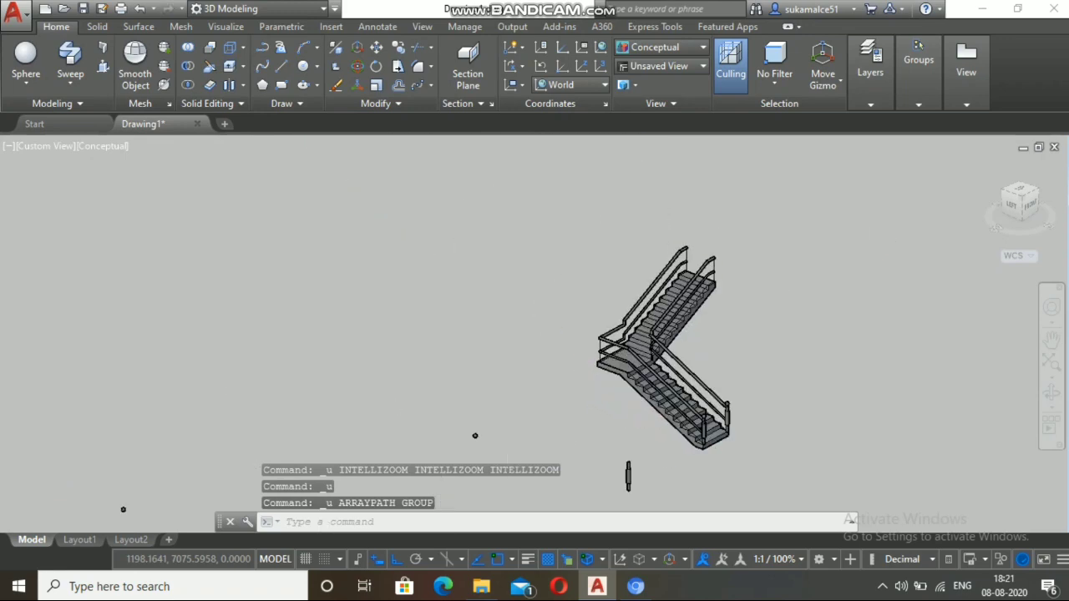
# Step: Create a path array of the nearer post at the foot of the stairs along the 3D polyline on that stair side
pyautogui.moveTo(440, 469)
pyautogui.keyDown('shift'); pyautogui.mouseDown(button='middle')
pyautogui.moveTo(924, 442)
pyautogui.moveTo(925, 429)
pyautogui.mouseUp(button='middle'); pyautogui.keyUp('shift')
pyautogui.scroll(2, 856, 458)
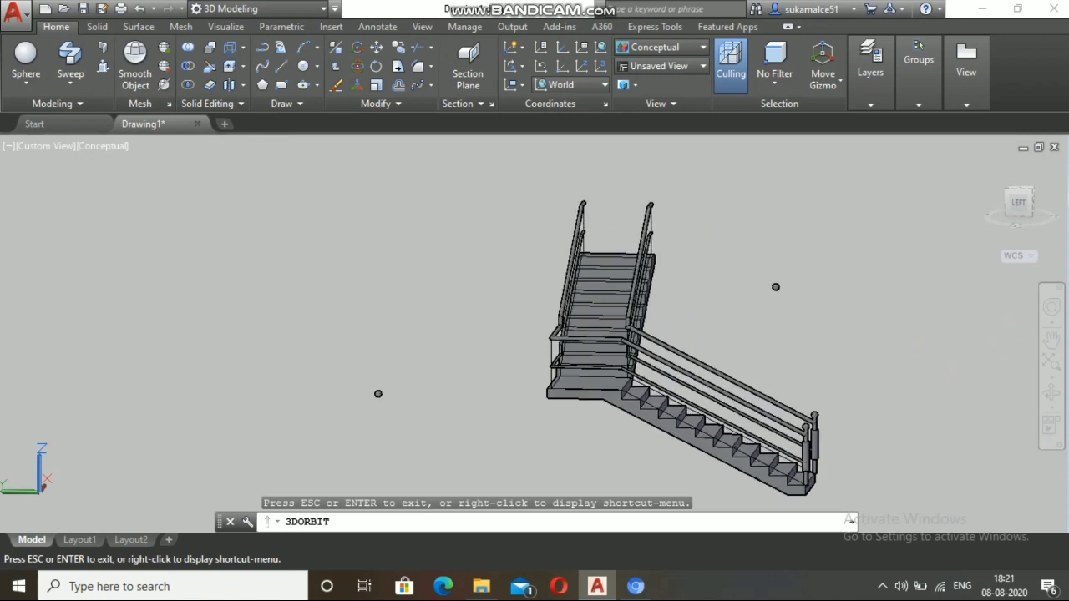
pyautogui.click(431, 84)
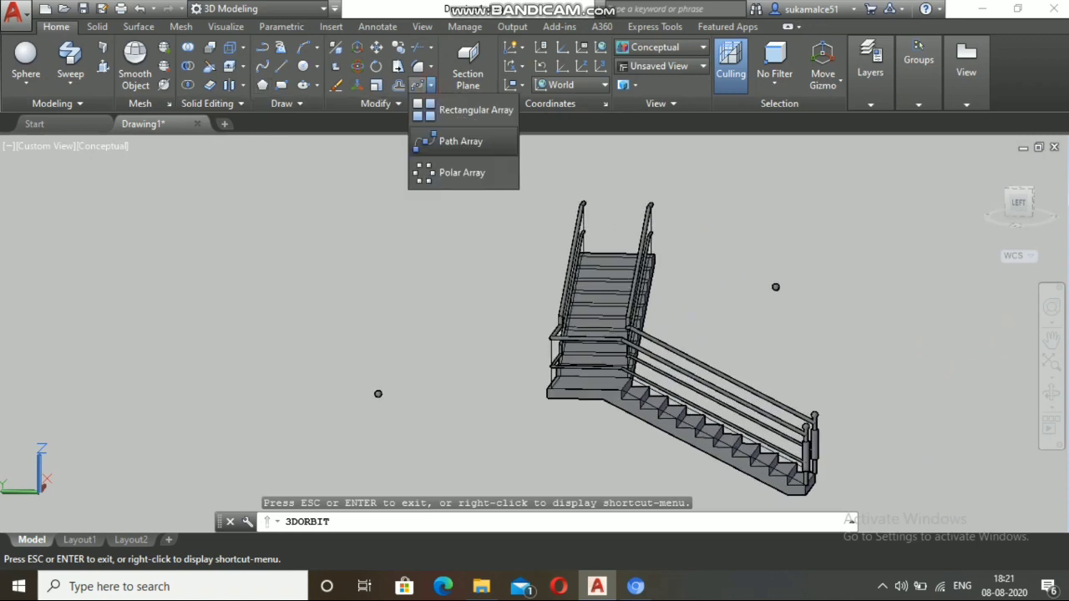
pyautogui.click(451, 142)
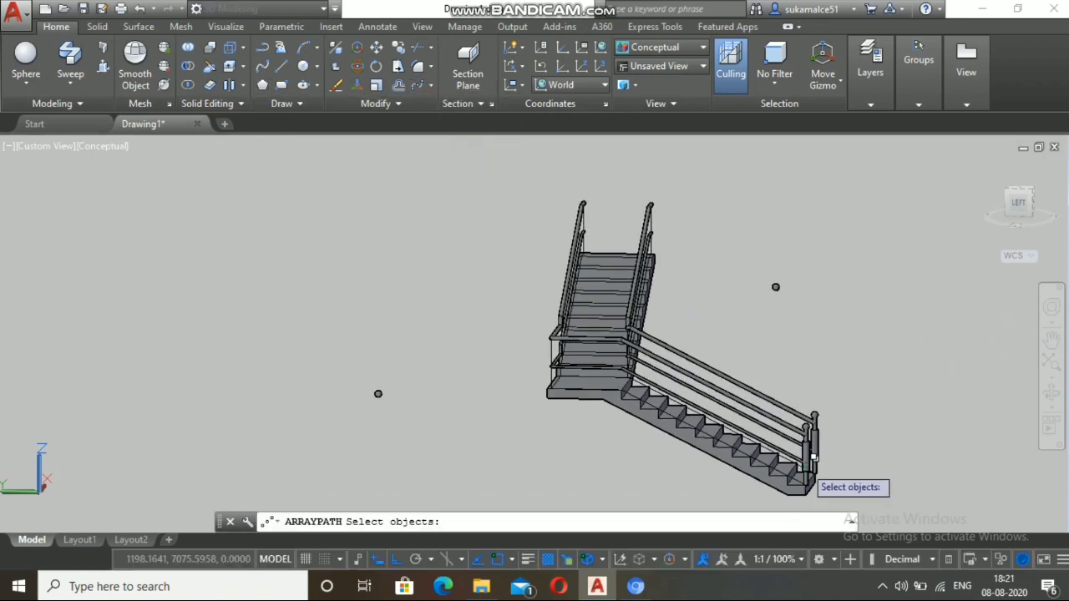
pyautogui.scroll(5, 800, 464)
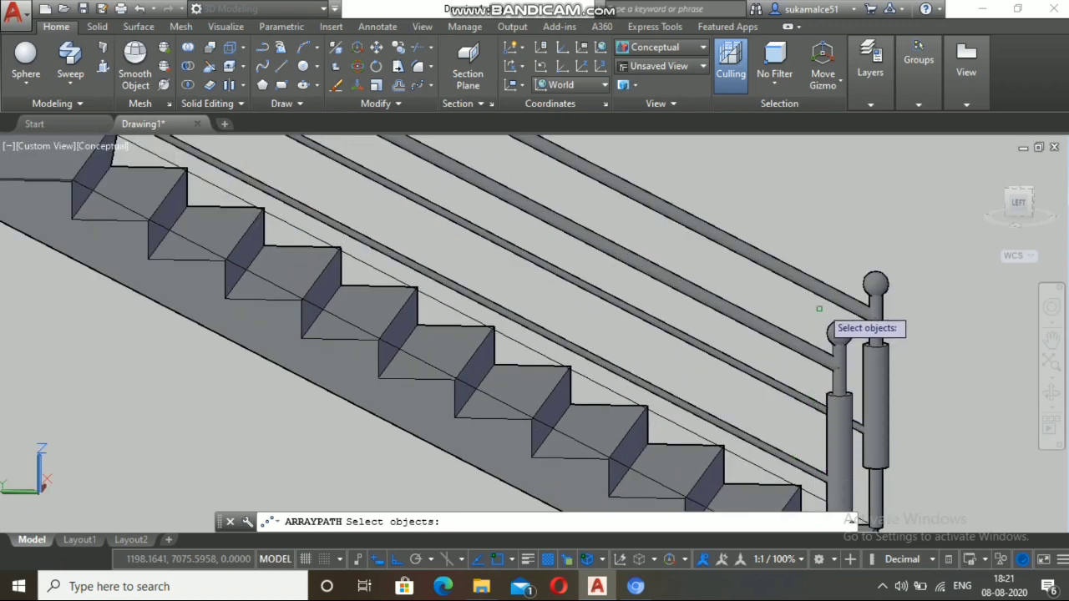
pyautogui.click(832, 323)
pyautogui.scroll(-5, 845, 411)
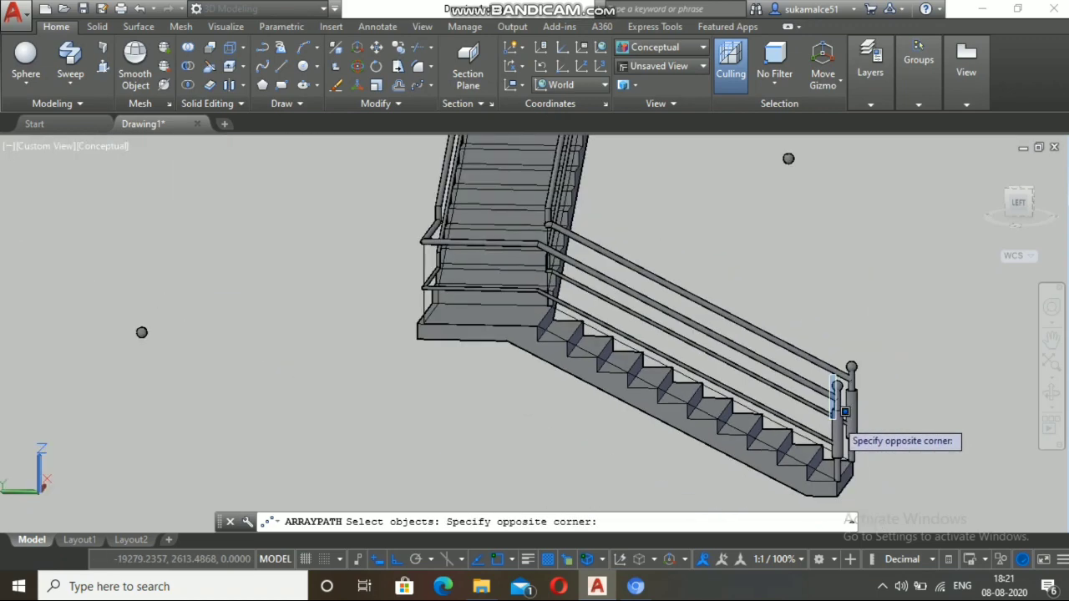
pyautogui.click(846, 482)
pyautogui.press('Return')
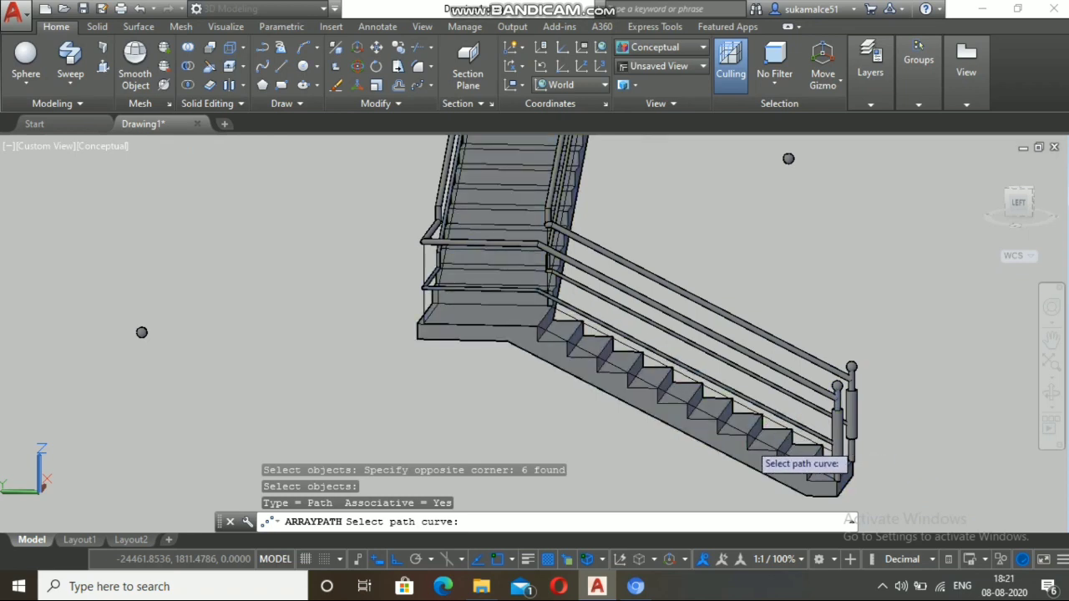
pyautogui.click(741, 415)
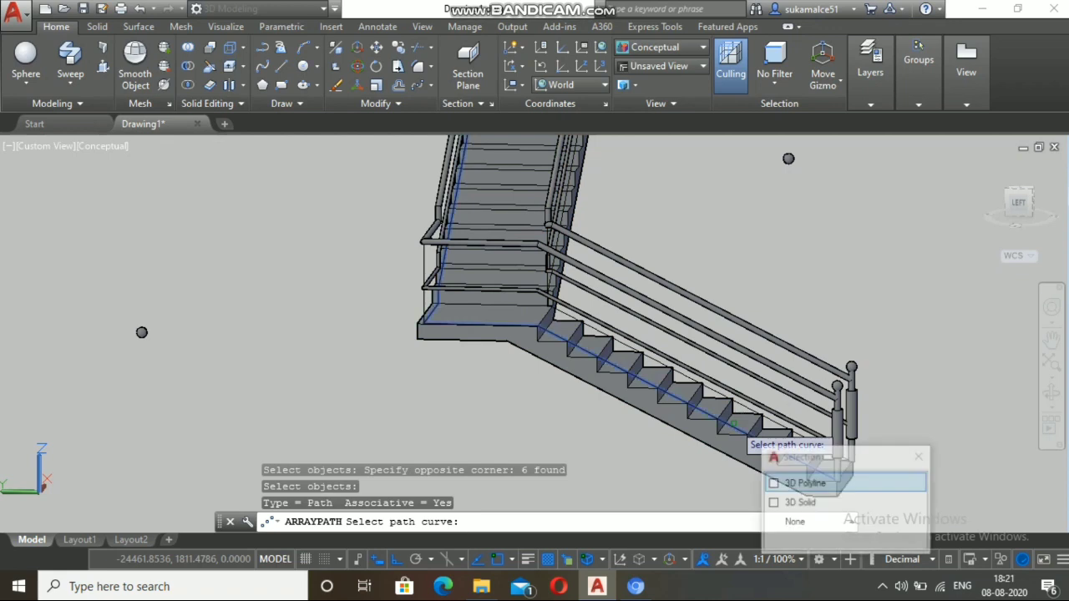
pyautogui.click(786, 488)
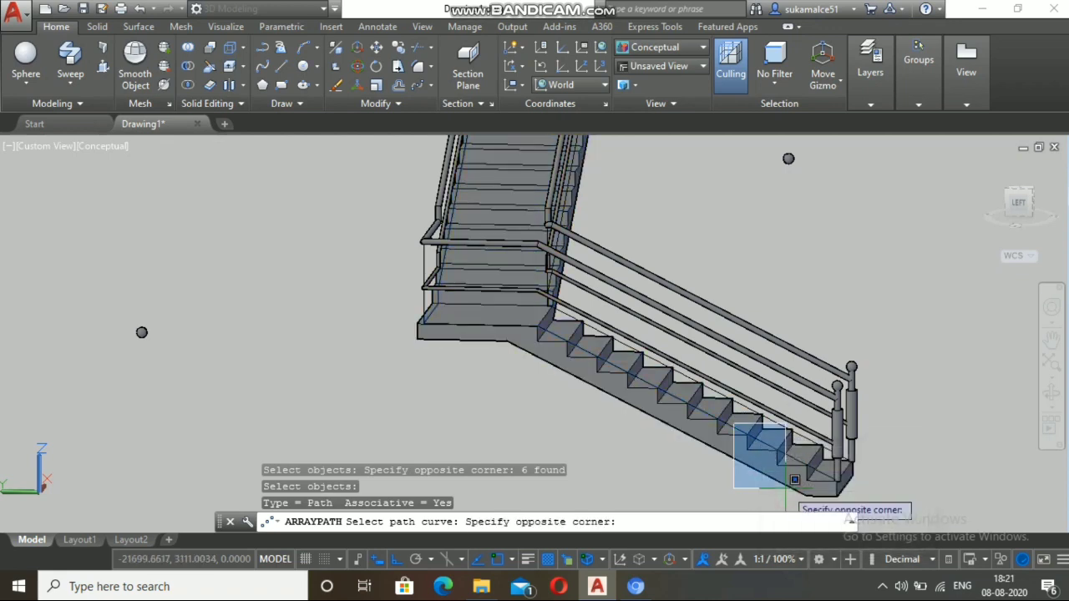
pyautogui.click(794, 479)
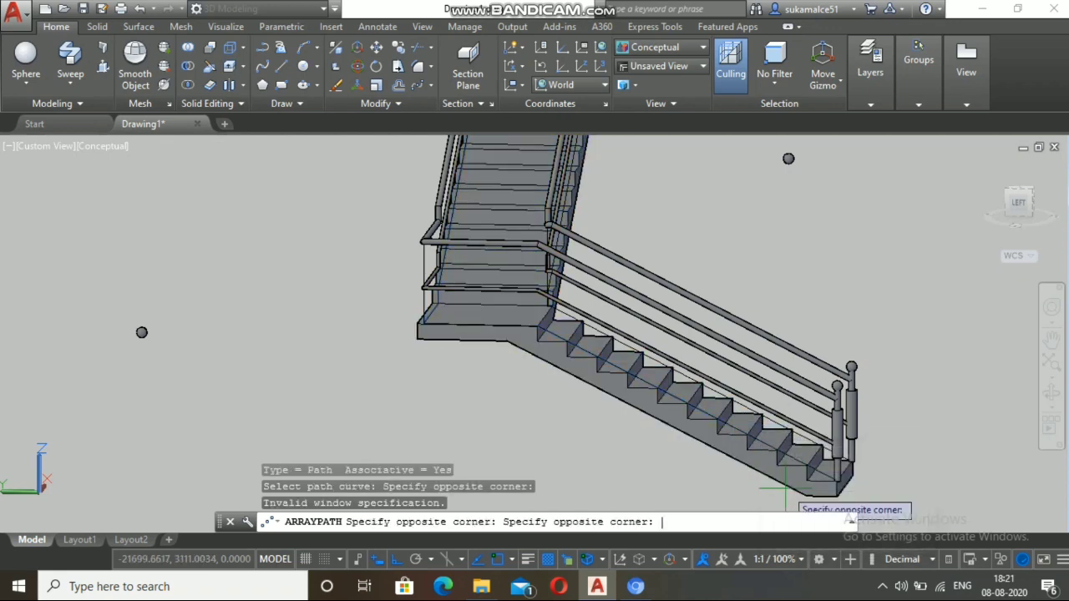
pyautogui.click(732, 427)
pyautogui.scroll(-2, 699, 401)
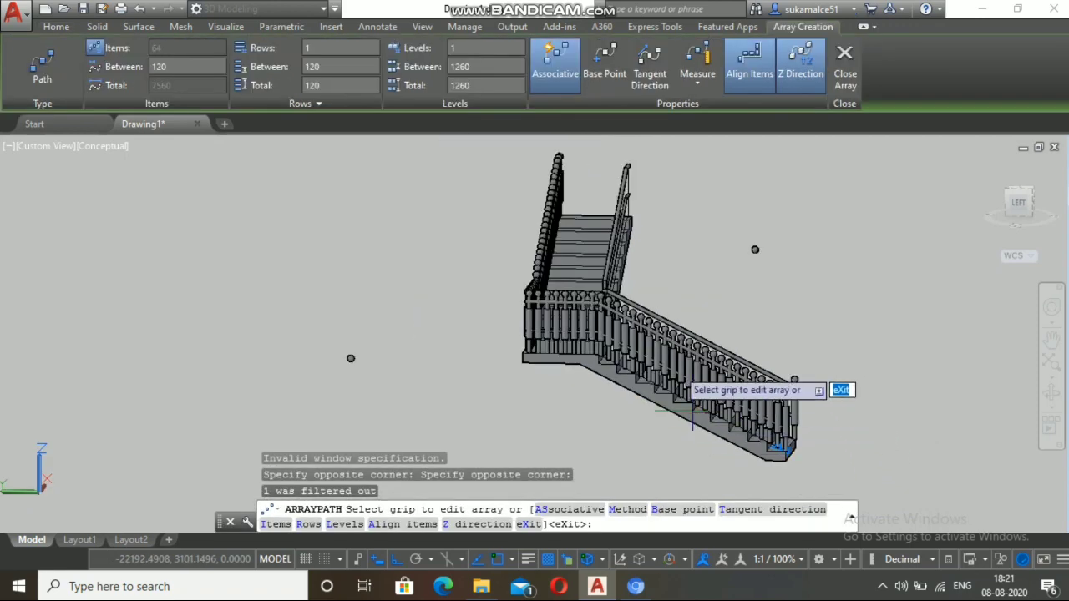
# Step: Set the spacing between the posts of the path array to 400
pyautogui.scroll(5, 665, 332)
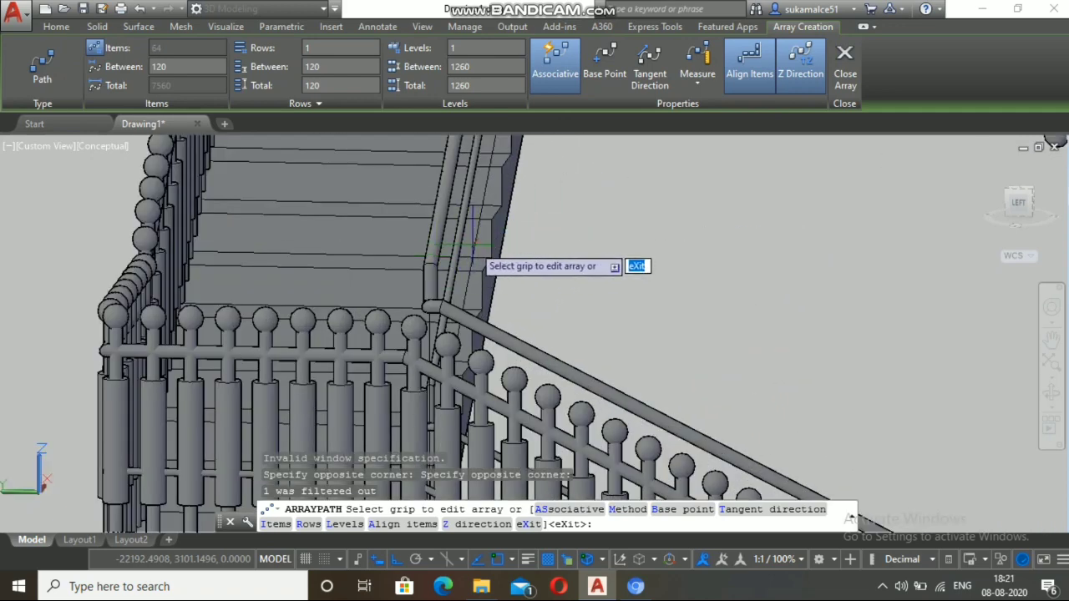
pyautogui.click(476, 245)
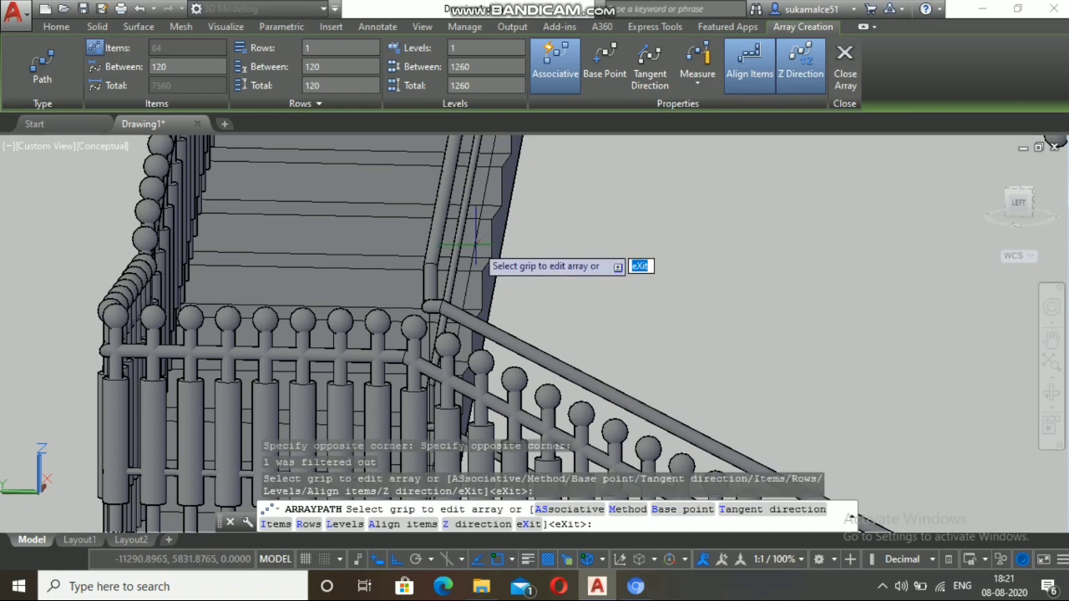
pyautogui.click(474, 243)
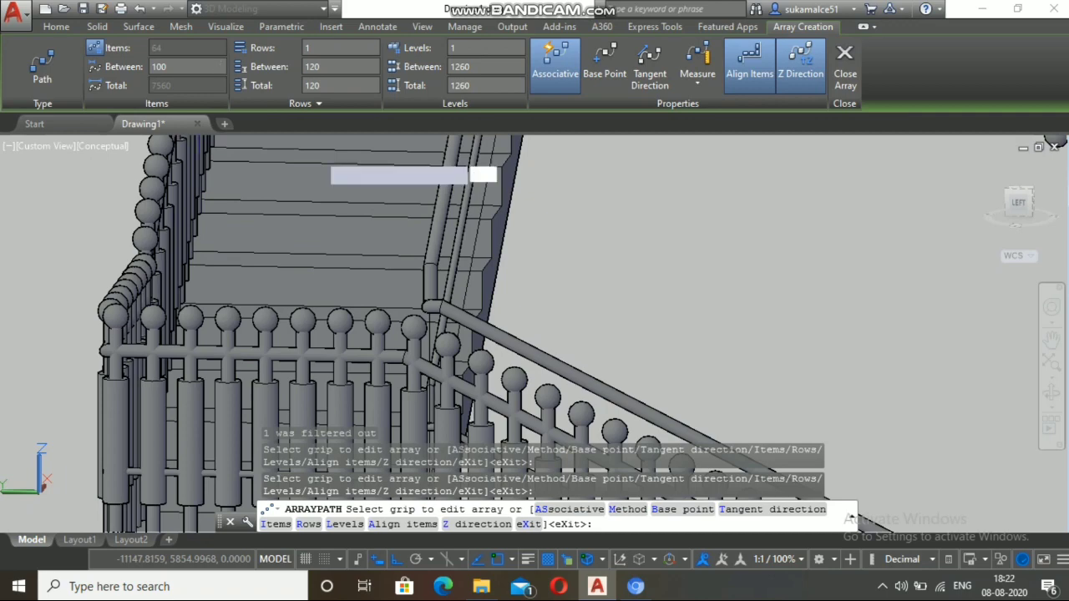
pyautogui.scroll(-5, 326, 163)
pyautogui.scroll(-3, 359, 234)
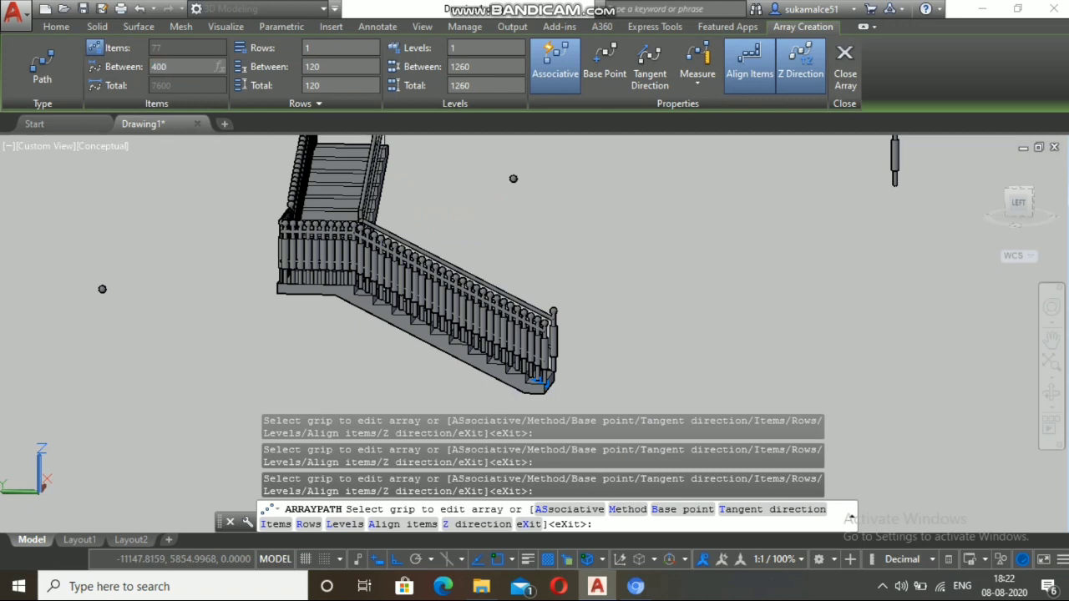
pyautogui.press('Return')
pyautogui.scroll(-2, 155, 291)
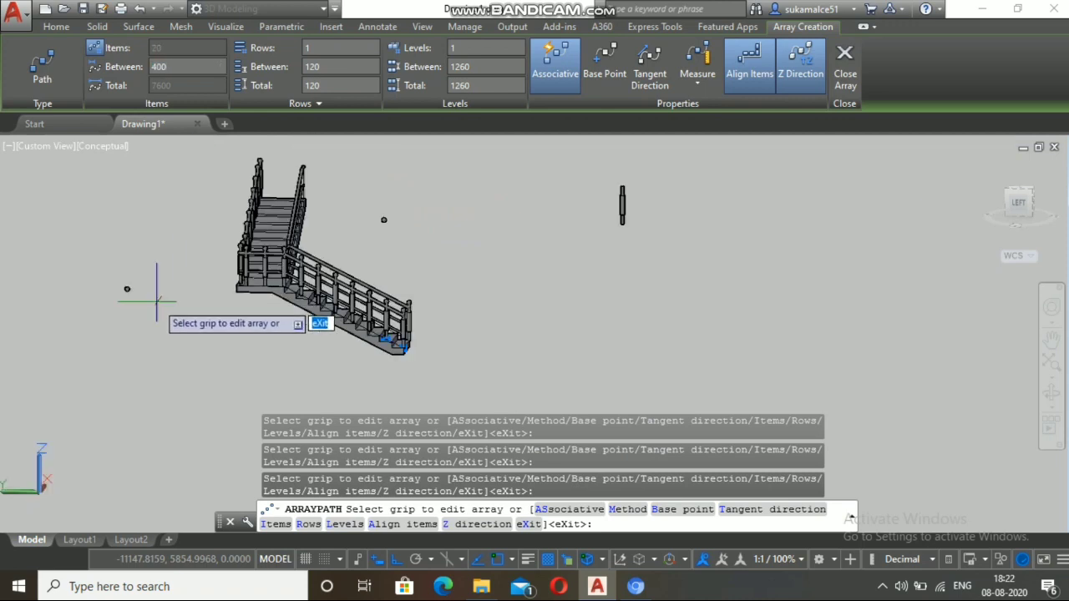
# Step: Examine the arrayed posts along both flights and from the front of the stairs, and leave the array command
pyautogui.scroll(5, 305, 185)
pyautogui.scroll(2, 296, 182)
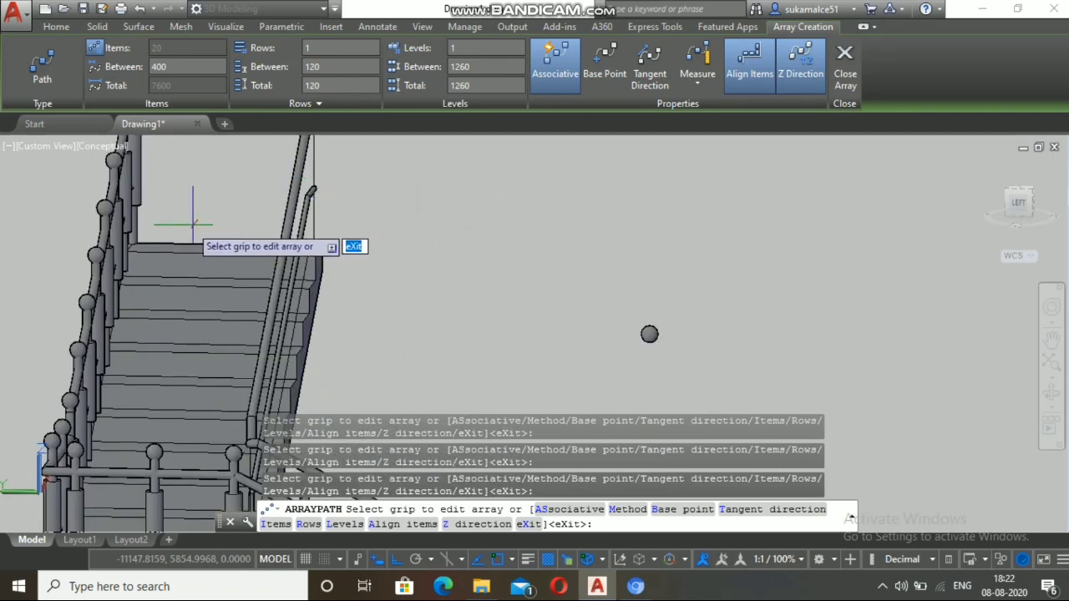
pyautogui.scroll(-4, 180, 222)
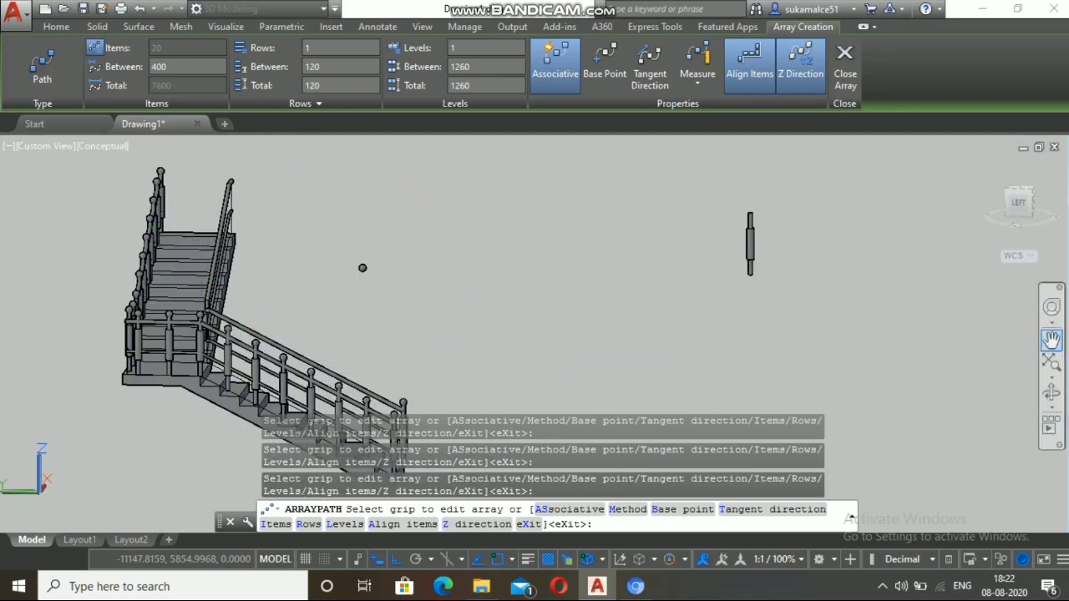
pyautogui.click(1052, 393)
pyautogui.moveTo(872, 388); pyautogui.dragTo(872, 305)
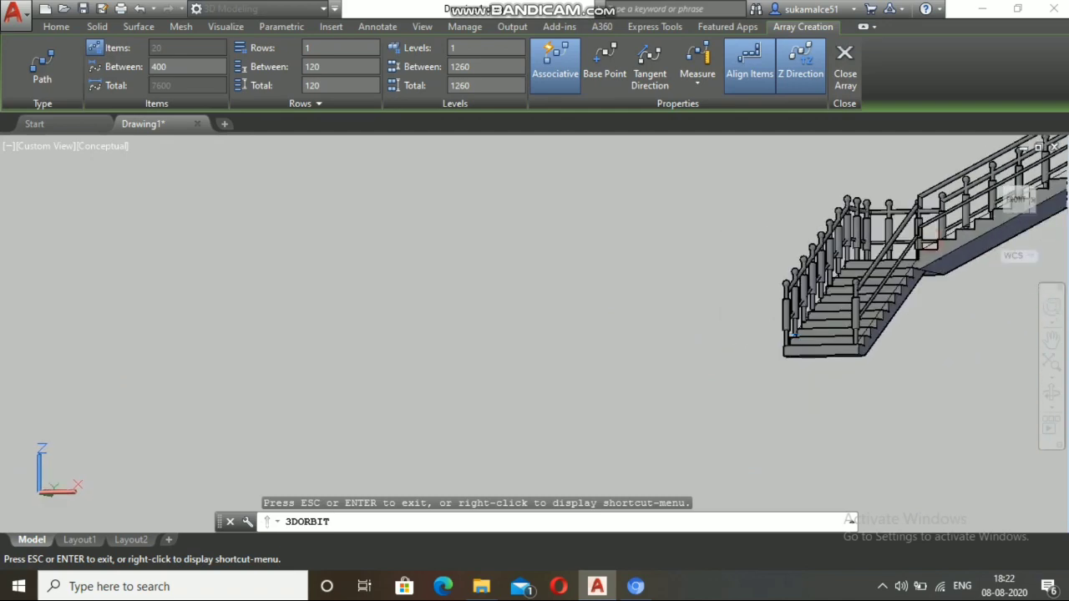
pyautogui.scroll(6, 885, 301)
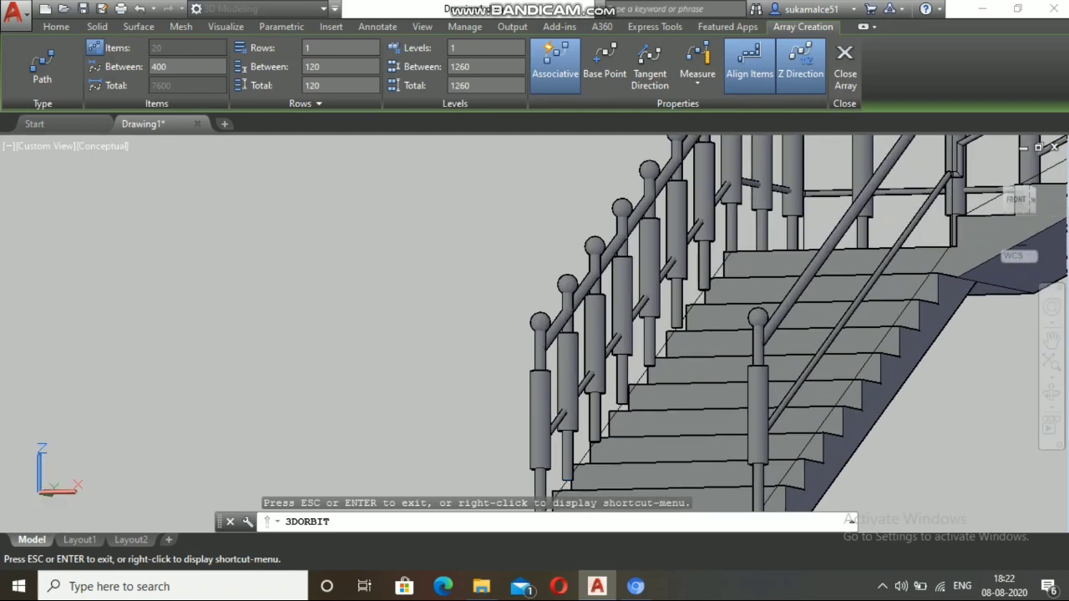
pyautogui.press('Escape')
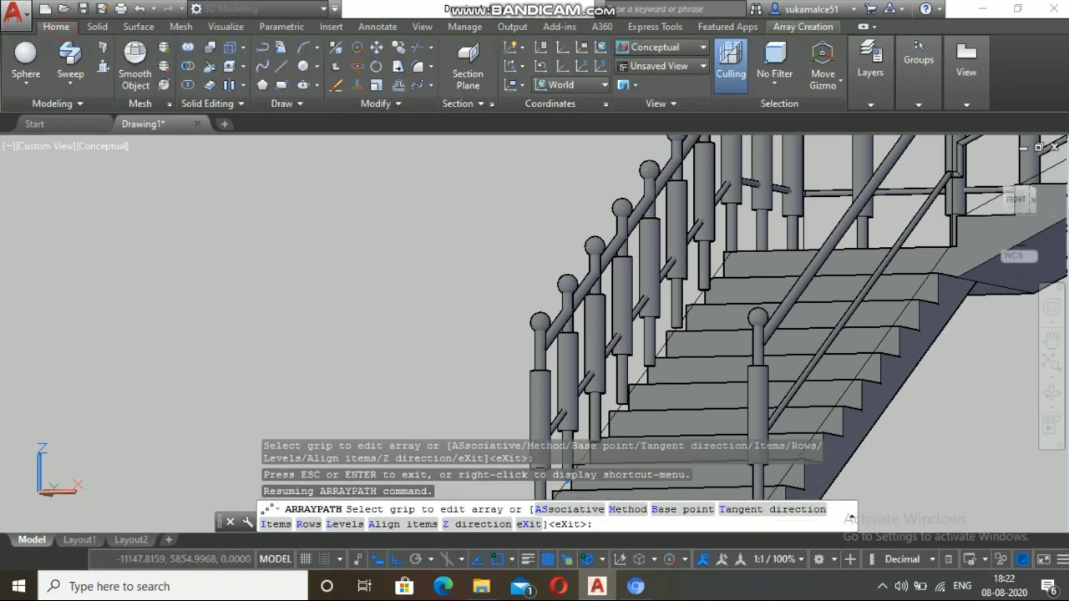
pyautogui.click(417, 85)
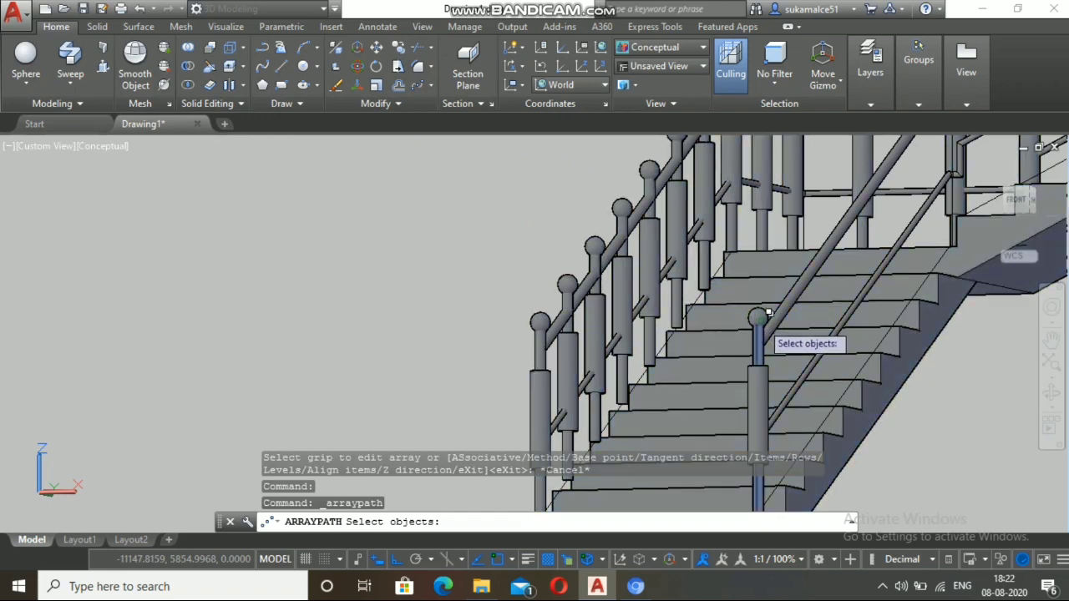
pyautogui.scroll(2, 752, 318)
pyautogui.scroll(-4, 760, 330)
pyautogui.scroll(3, 811, 401)
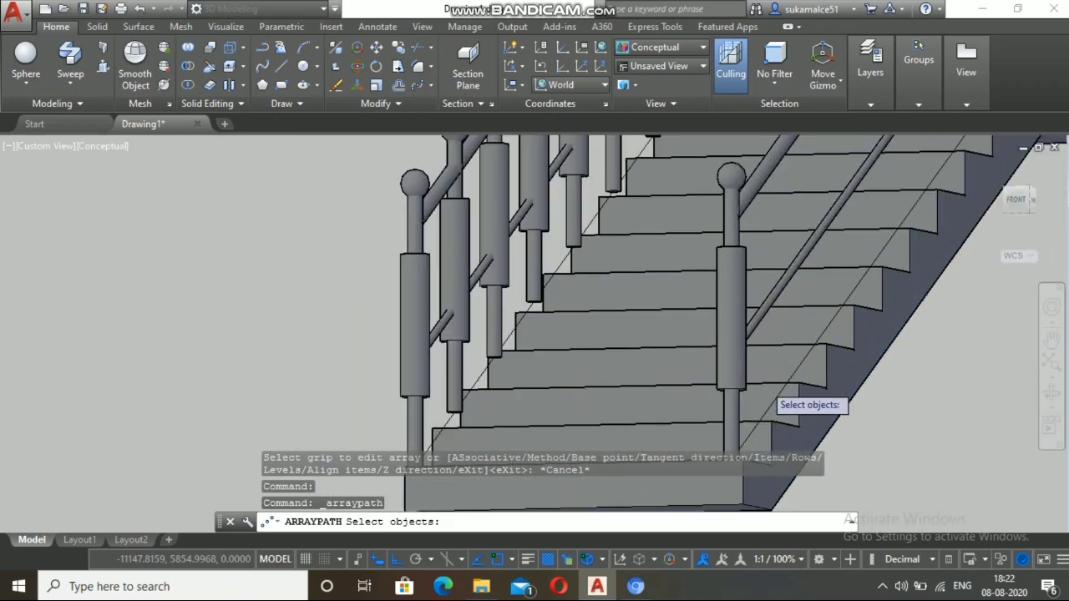
pyautogui.click(716, 171)
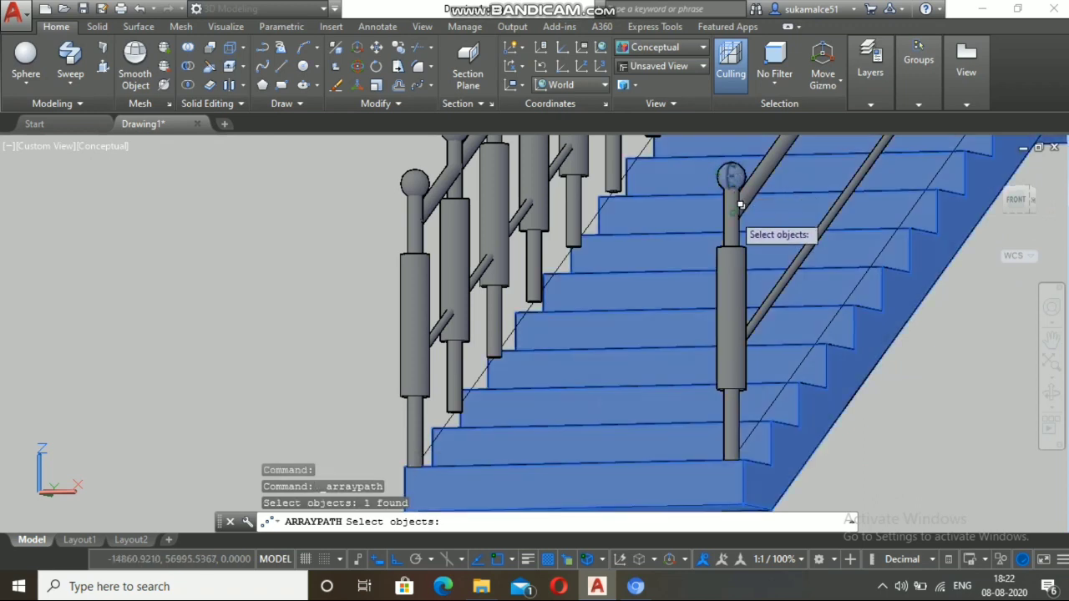
pyautogui.click(728, 176)
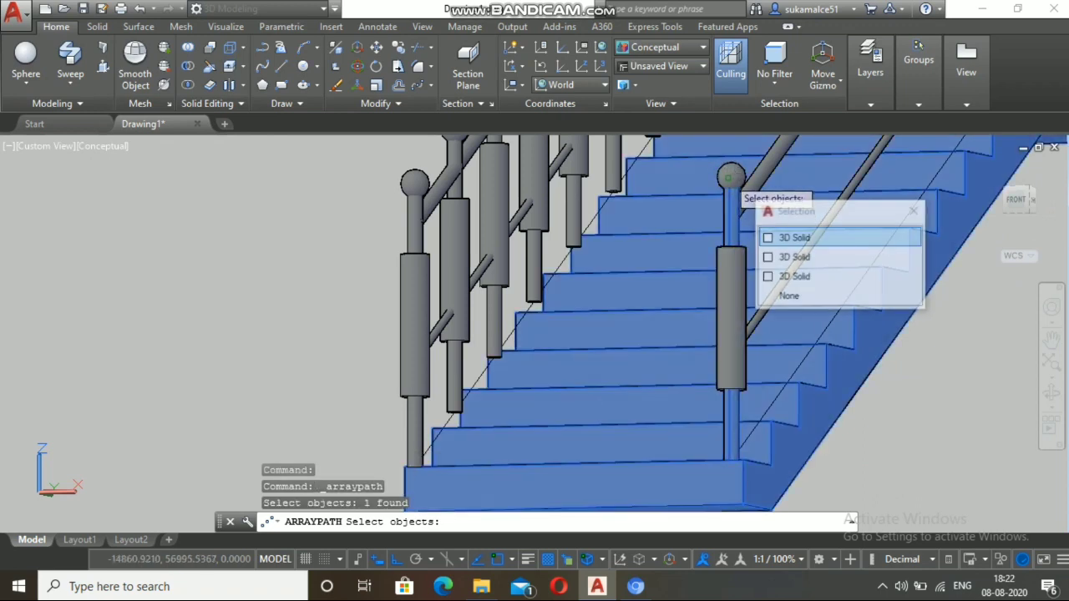
pyautogui.click(728, 176)
pyautogui.click(731, 176)
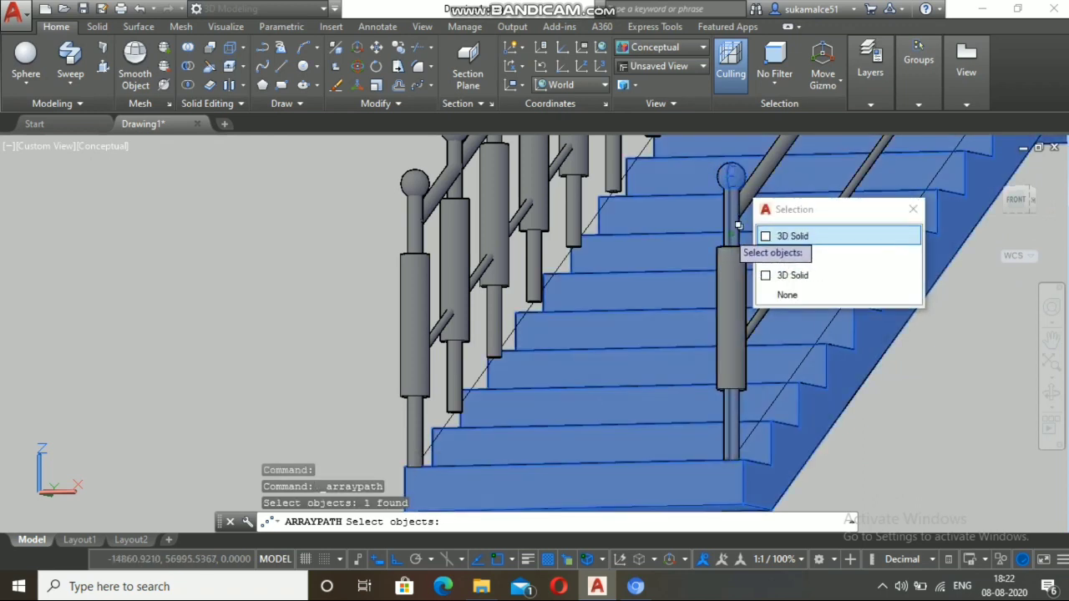
pyautogui.click(729, 256)
pyautogui.click(729, 276)
pyautogui.click(729, 287)
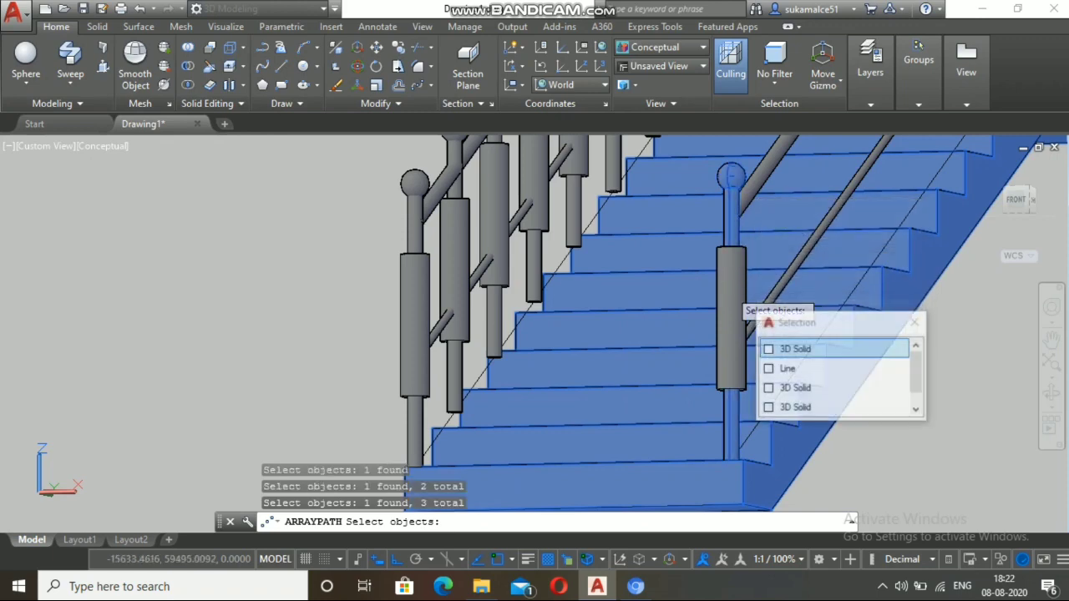
pyautogui.click(730, 288)
pyautogui.press('Escape')
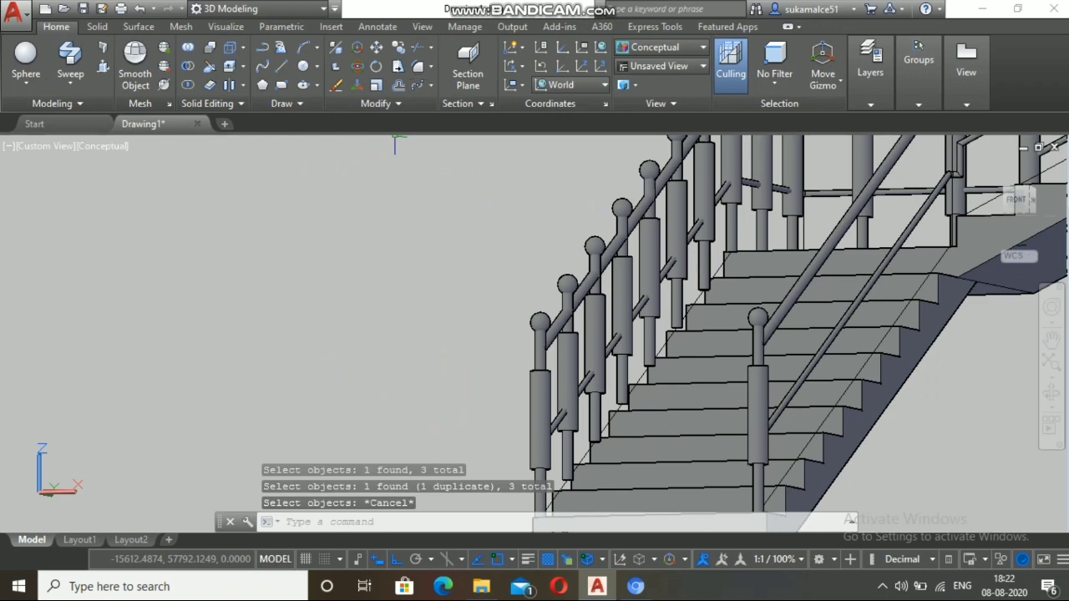
pyautogui.click(764, 415)
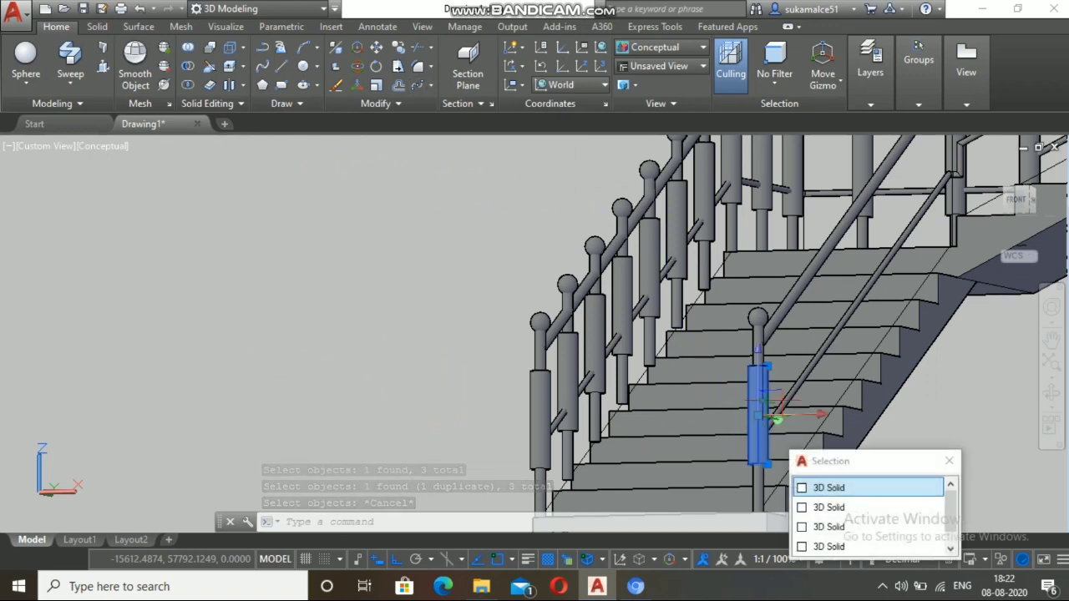
pyautogui.click(764, 326)
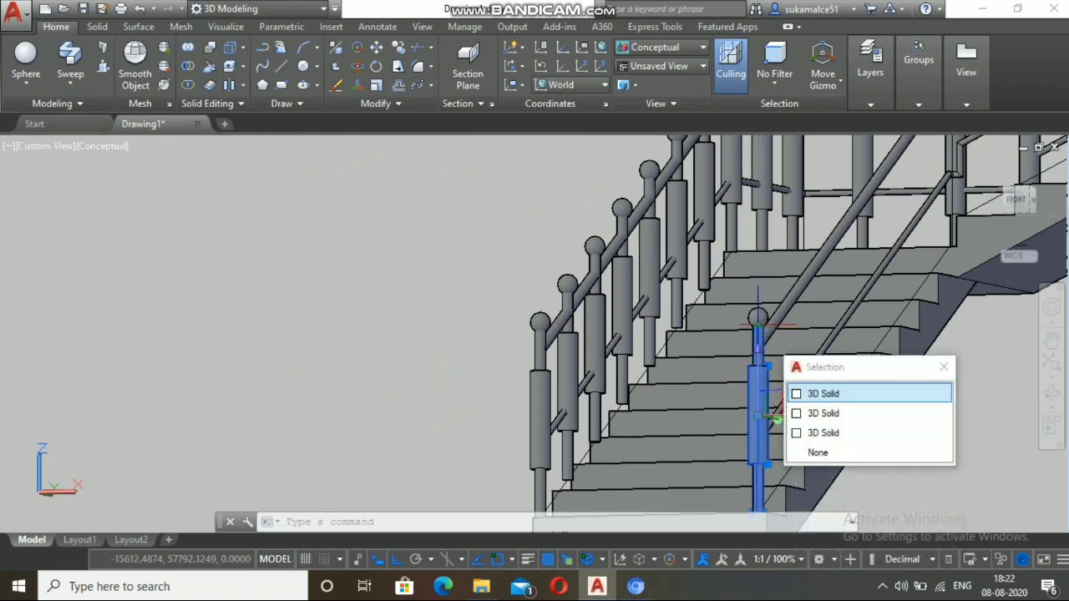
pyautogui.scroll(-2, 760, 314)
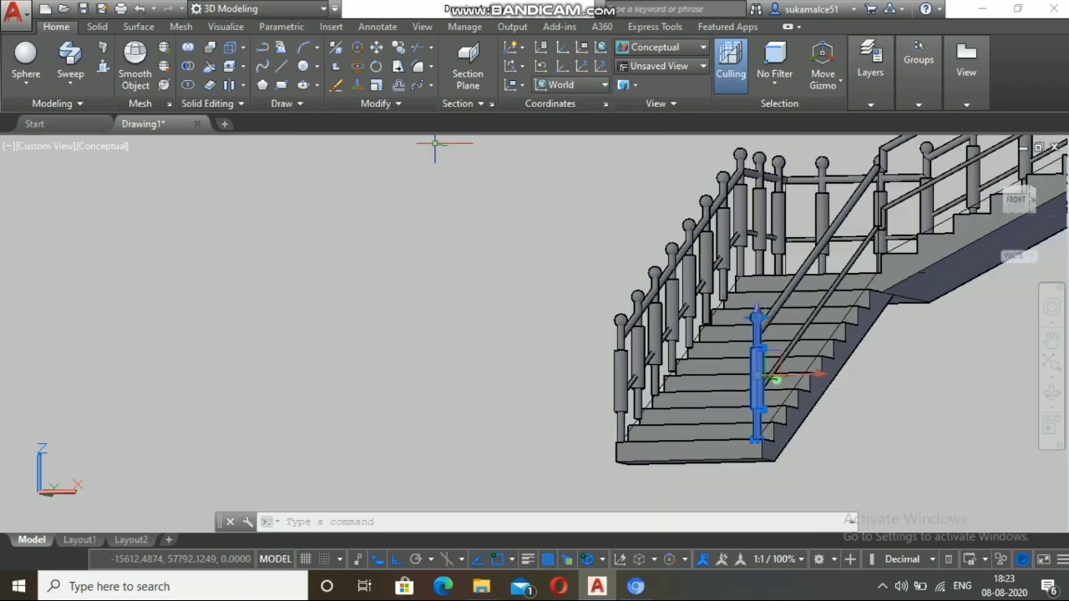
pyautogui.click(417, 85)
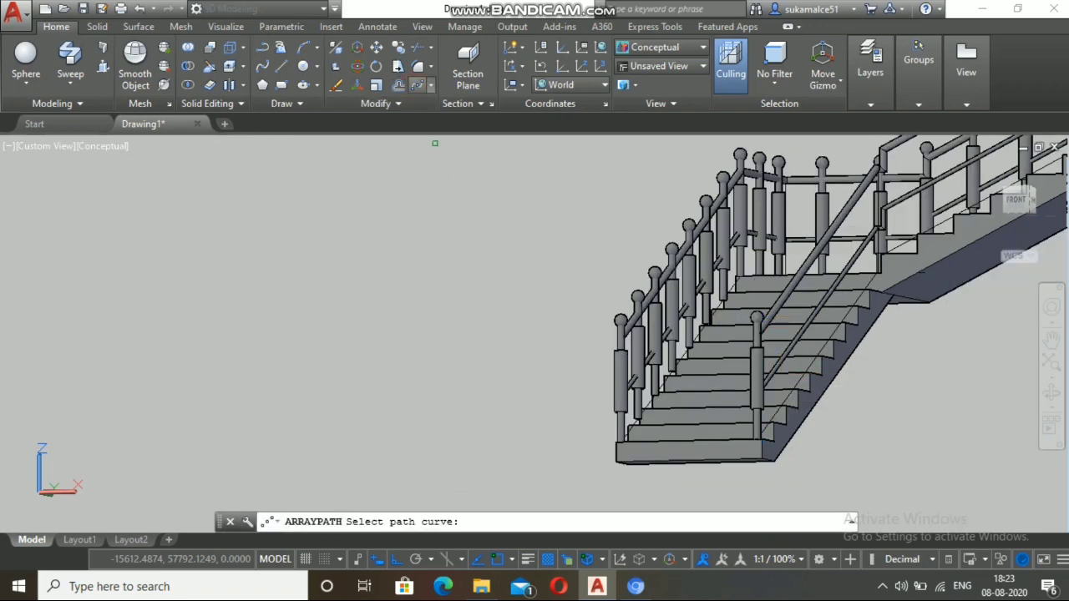
# Step: Create a path array of the single remaining post's solids at the foot of the stairs along the path curve on that side
pyautogui.click(417, 85)
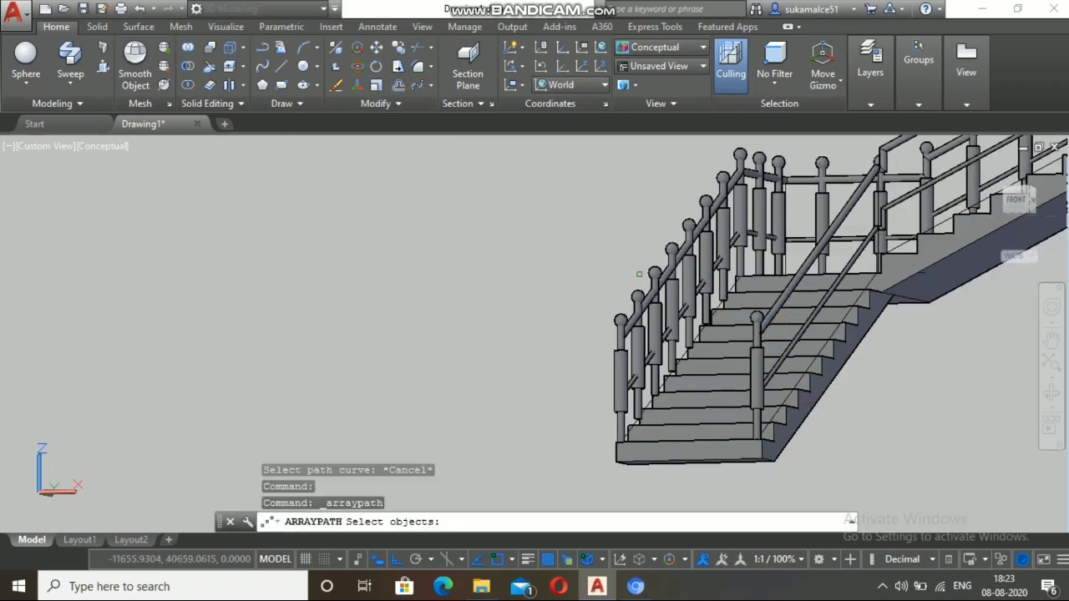
pyautogui.click(762, 366)
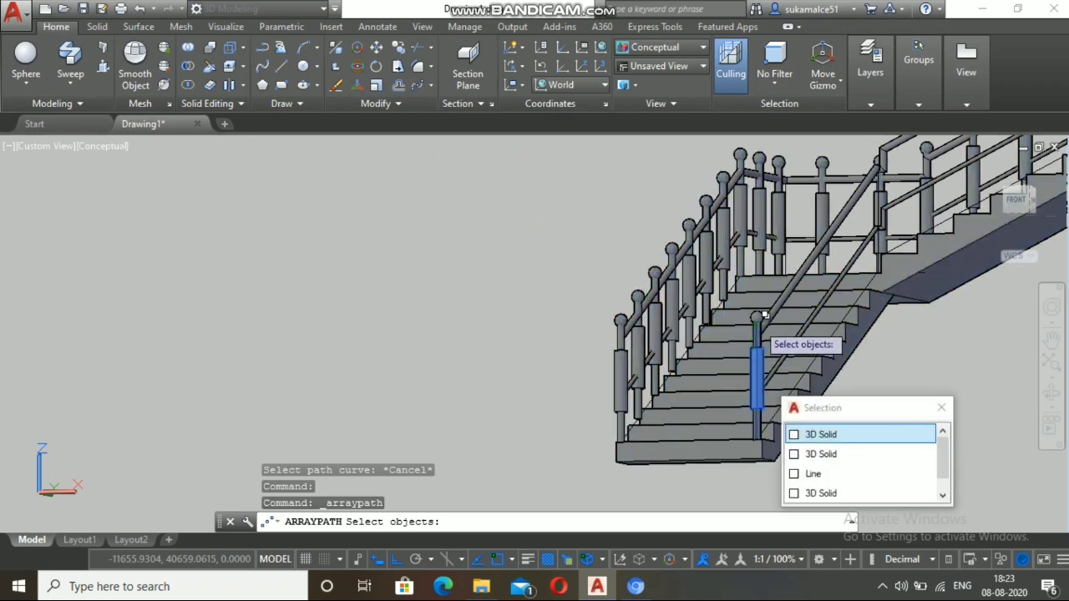
pyautogui.click(765, 314)
pyautogui.click(765, 313)
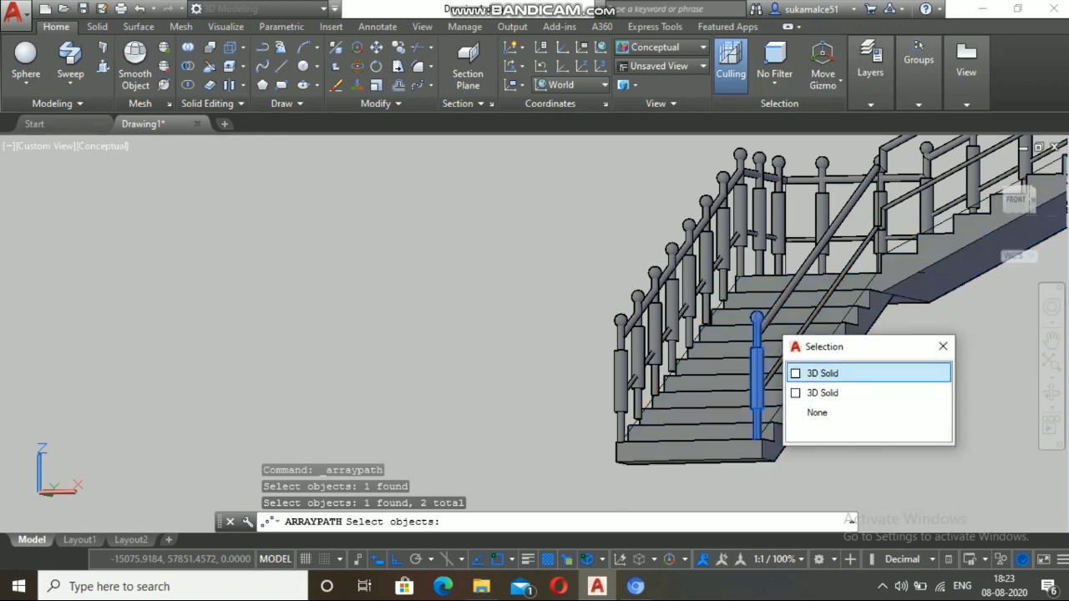
pyautogui.click(821, 373)
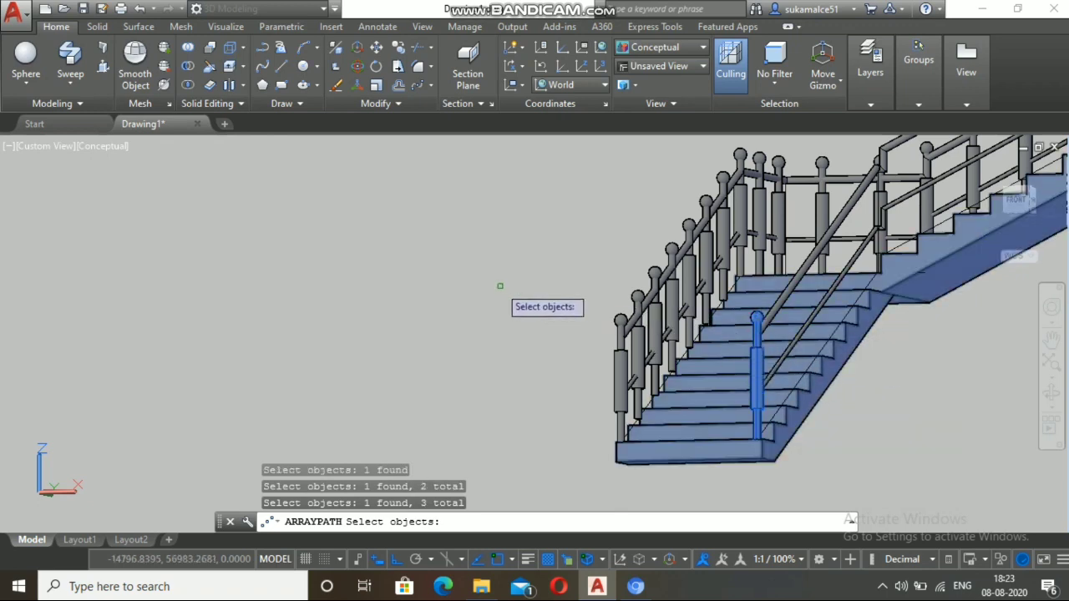
pyautogui.press('Return')
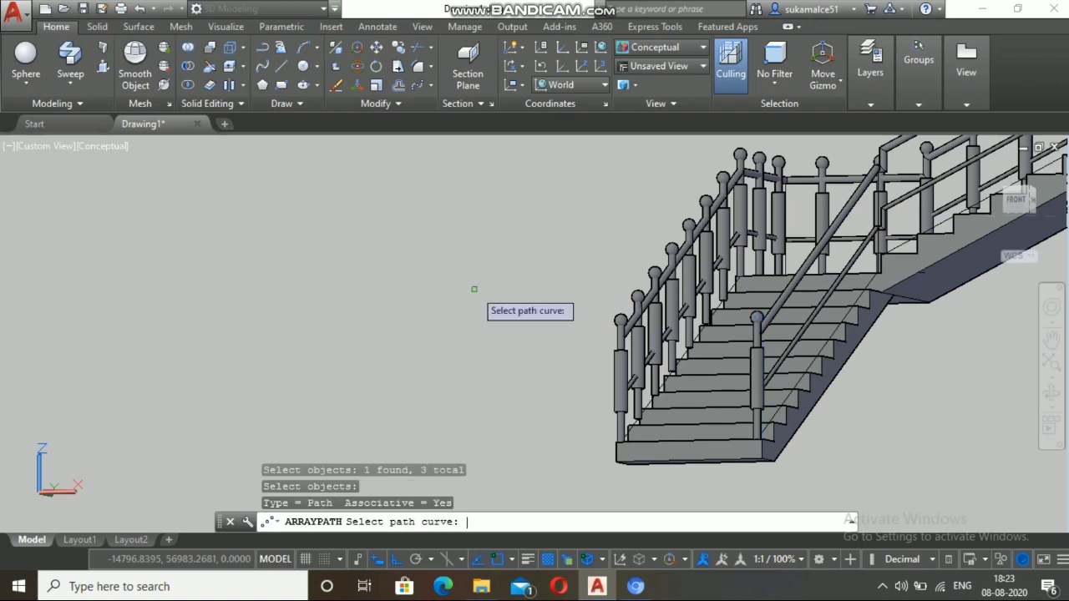
pyautogui.click(786, 400)
pyautogui.click(850, 467)
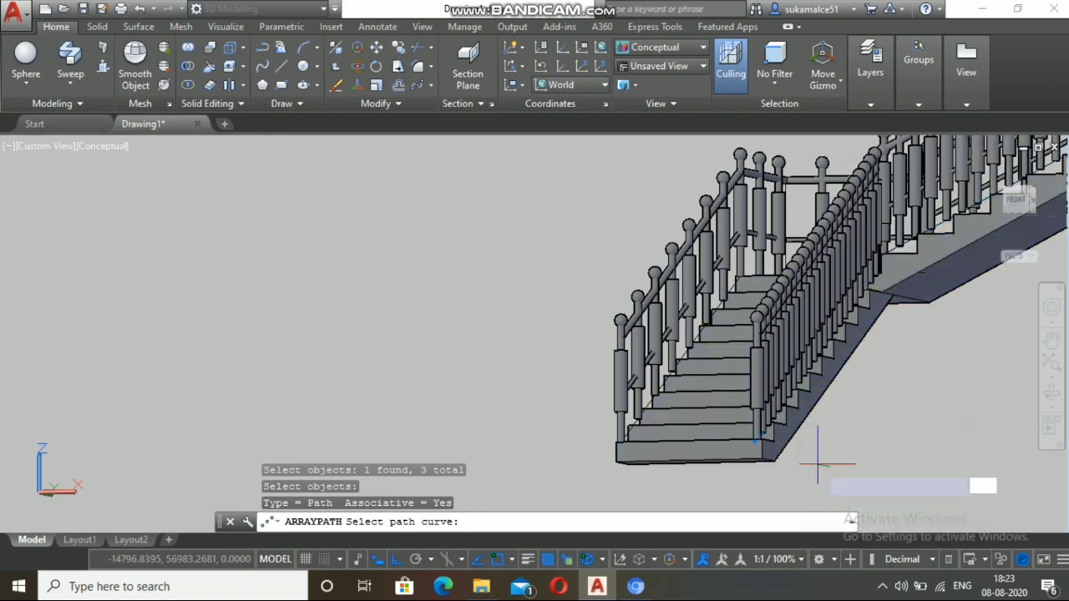
# Step: Set the spacing between the posts of the new path array to 400
pyautogui.scroll(-2, 773, 429)
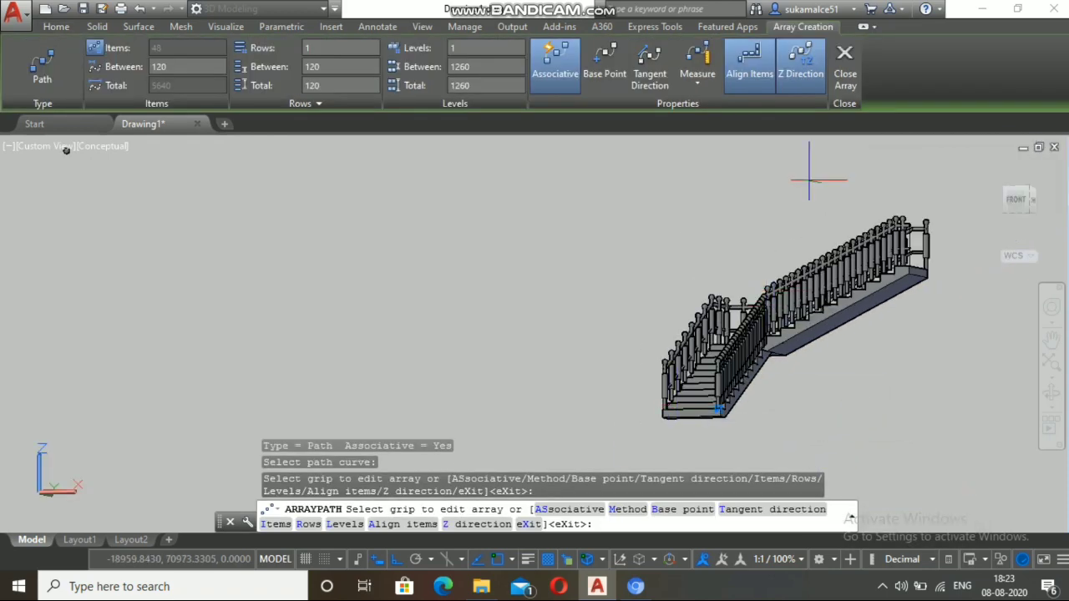
pyautogui.scroll(4, 894, 284)
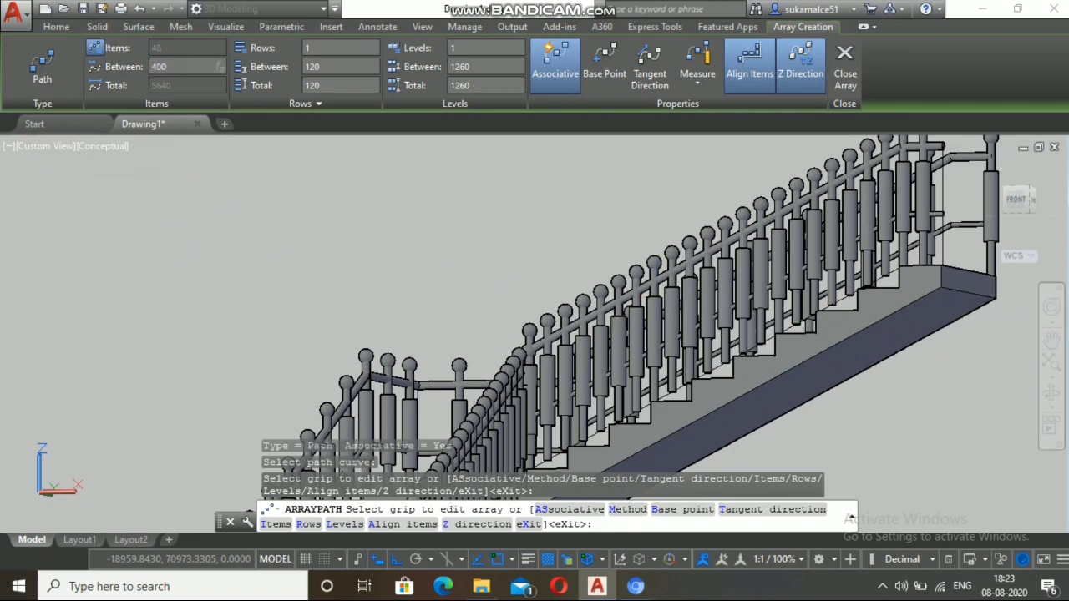
pyautogui.press('Return')
# Step: Examine the post arrays on both sides of the stairs from several angles and close up along the lower flight
pyautogui.scroll(-5, 250, 310)
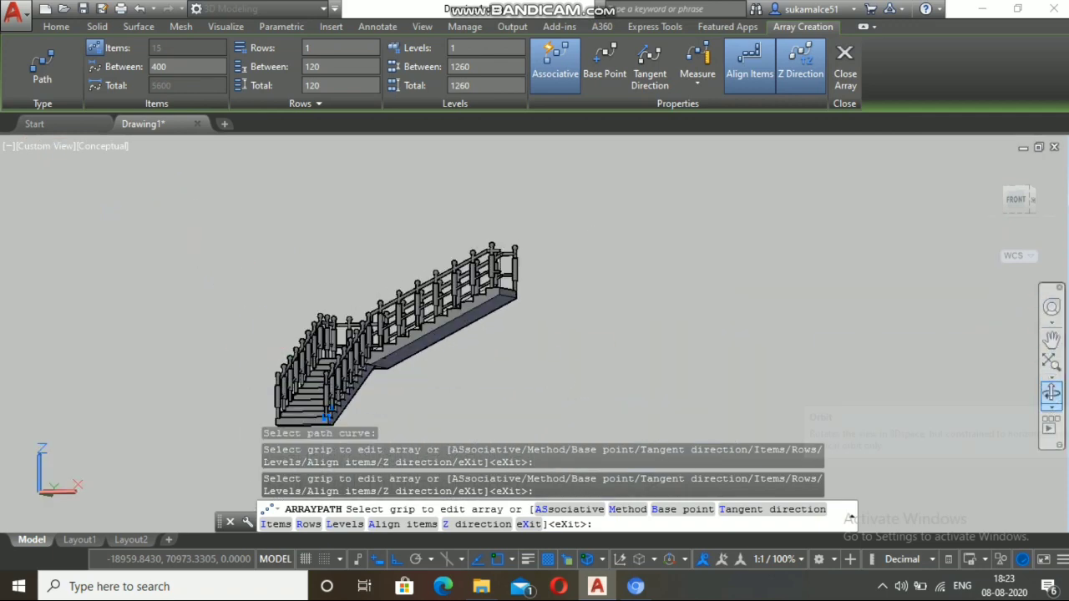
pyautogui.click(1051, 392)
pyautogui.moveTo(544, 403); pyautogui.dragTo(545, 402)
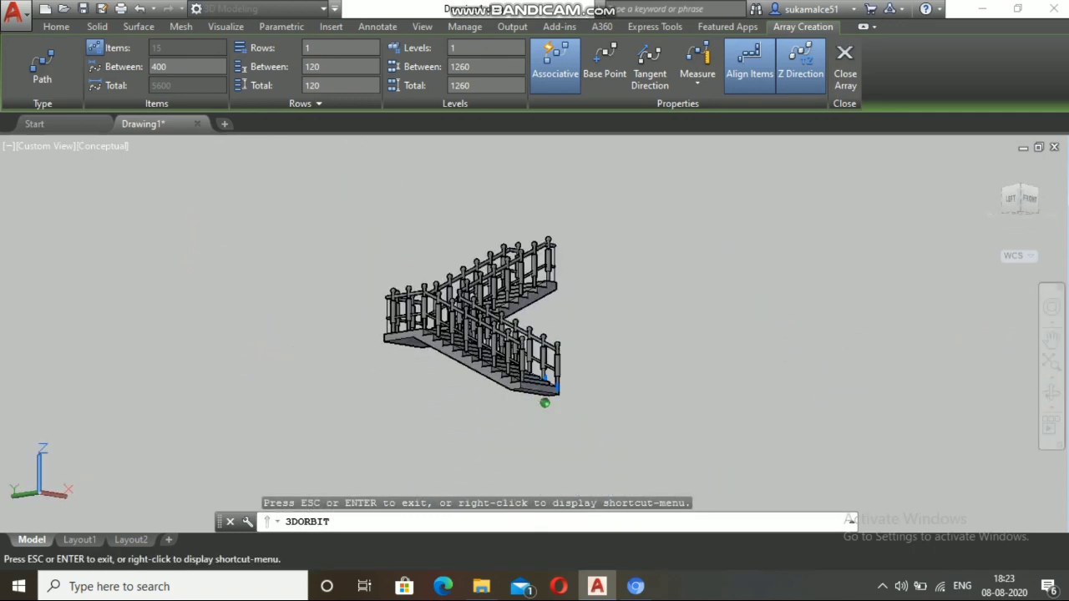
pyautogui.scroll(4, 463, 352)
pyautogui.scroll(-6, 478, 393)
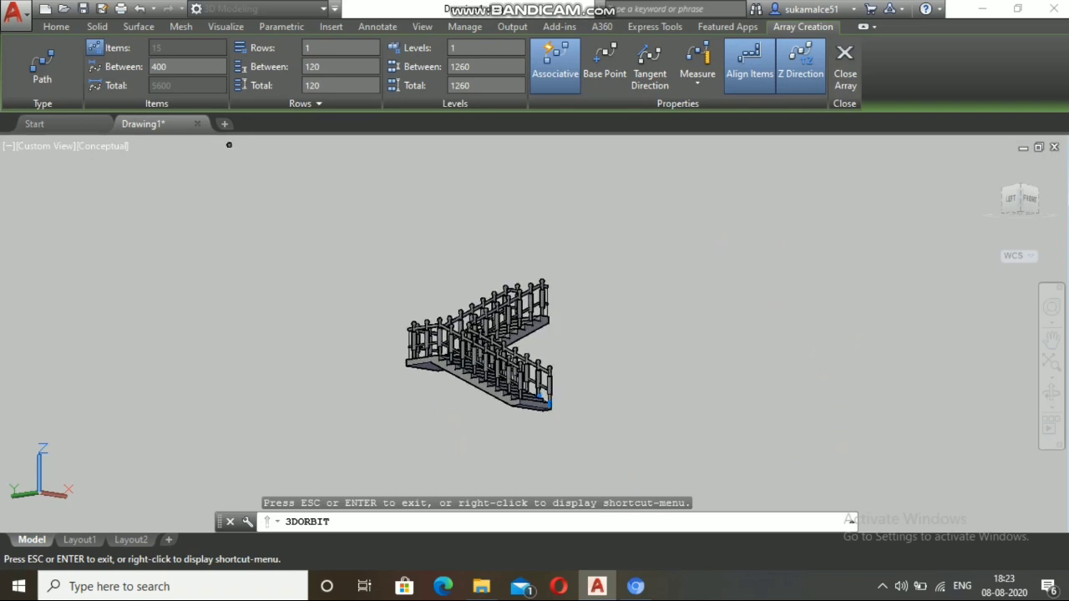
pyautogui.scroll(3, 547, 347)
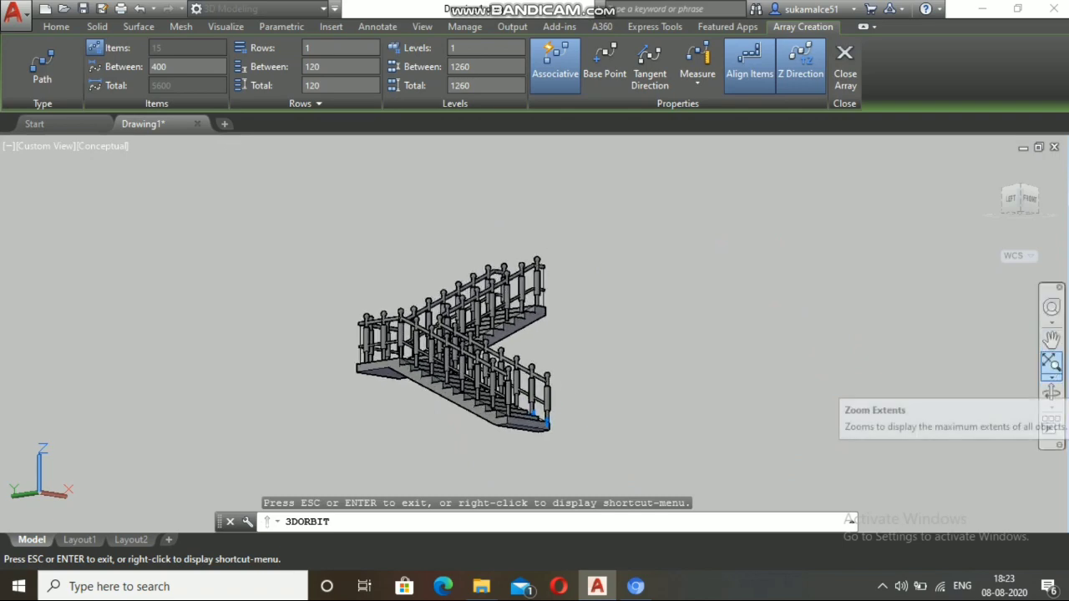
pyautogui.moveTo(614, 401); pyautogui.dragTo(167, 504)
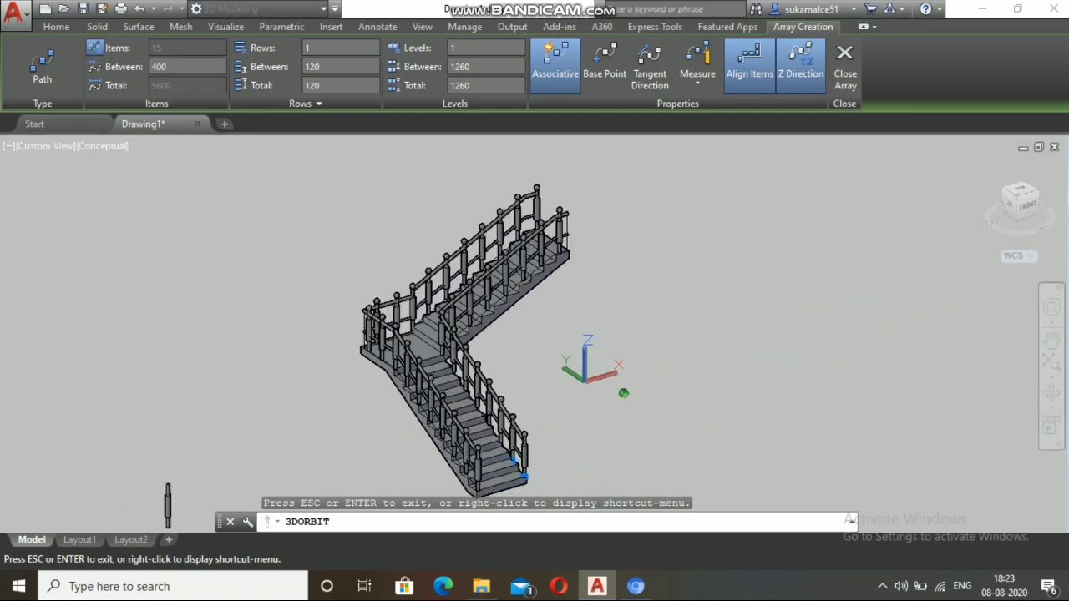
pyautogui.scroll(3, 551, 422)
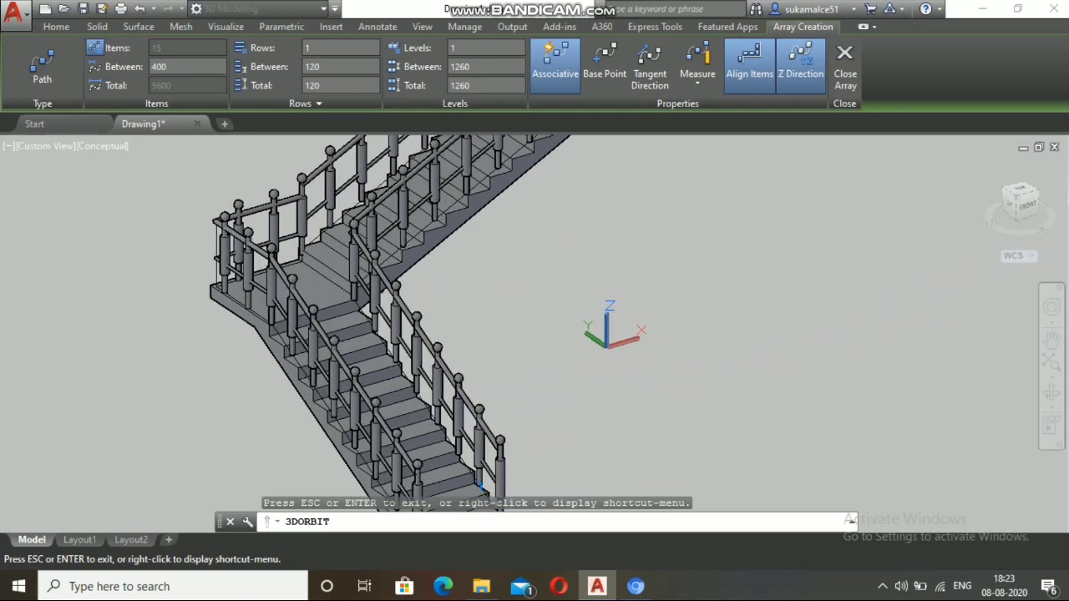
pyautogui.scroll(4, 480, 487)
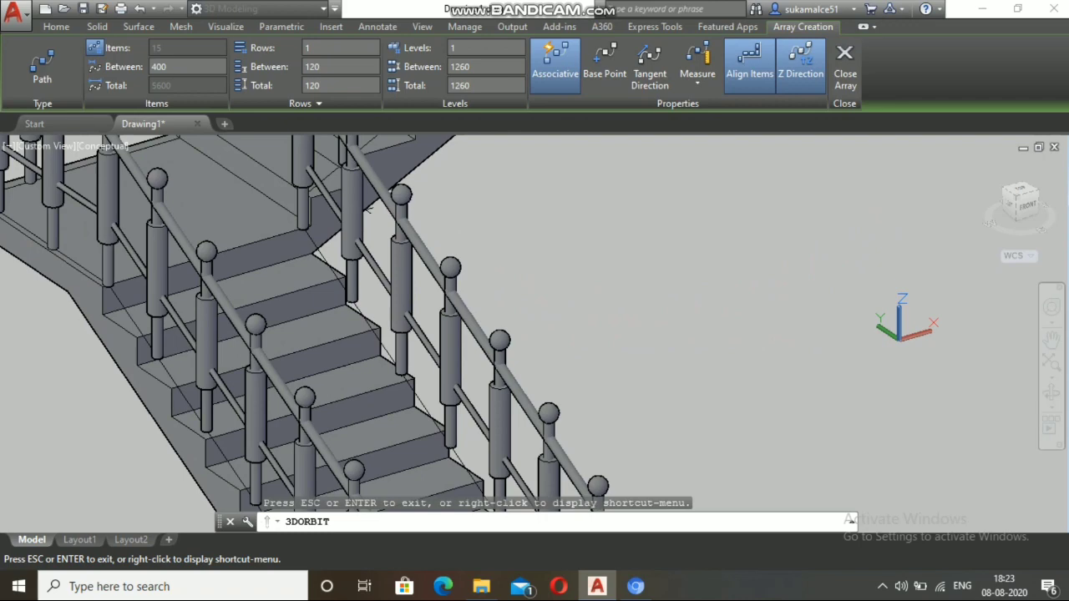
pyautogui.scroll(-1, 405, 360)
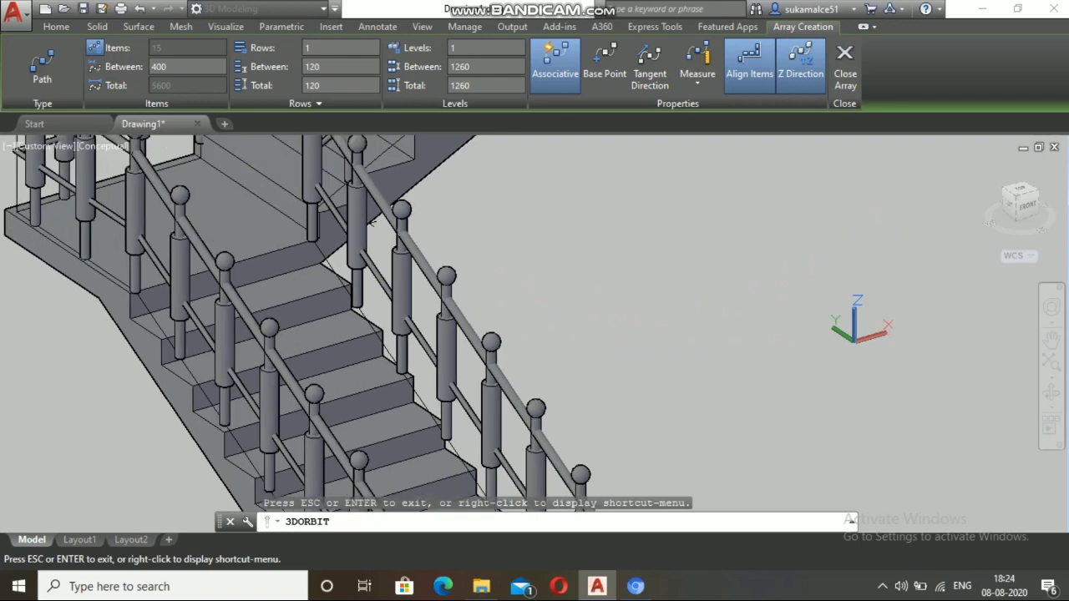
# Step: Try spacings of 500 and 600 between the arrayed posts and compare them with the railing on the other side
pyautogui.scroll(-6, 401, 342)
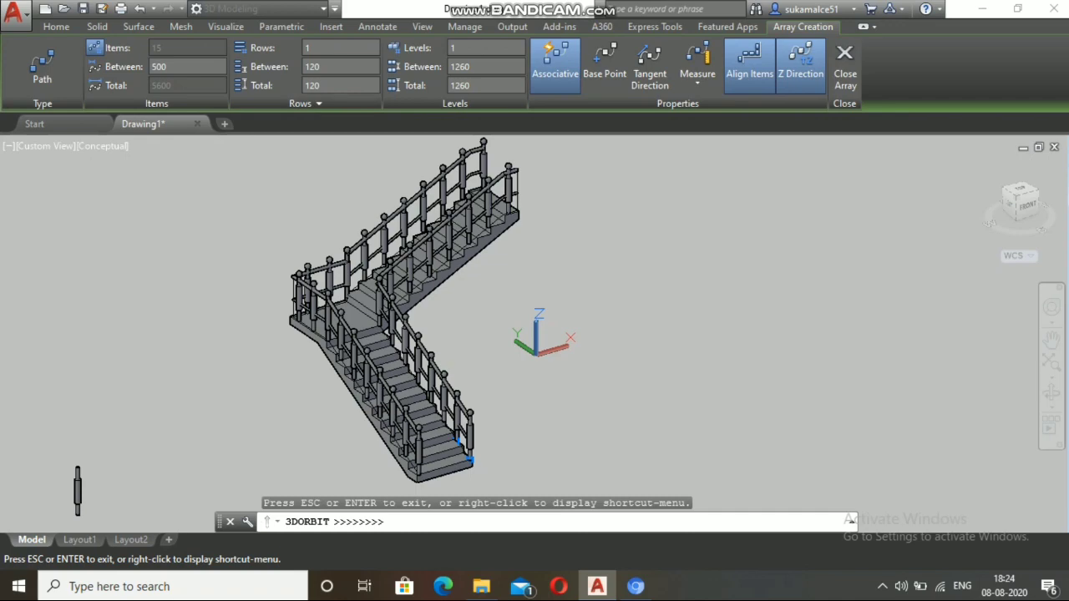
pyautogui.scroll(5, 427, 350)
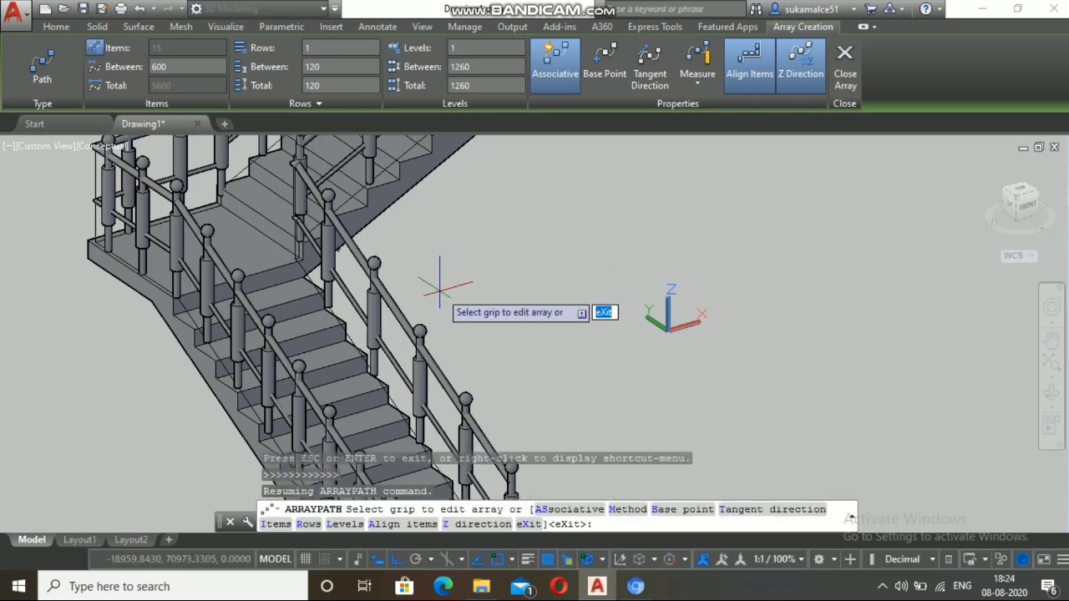
pyautogui.scroll(-5, 387, 299)
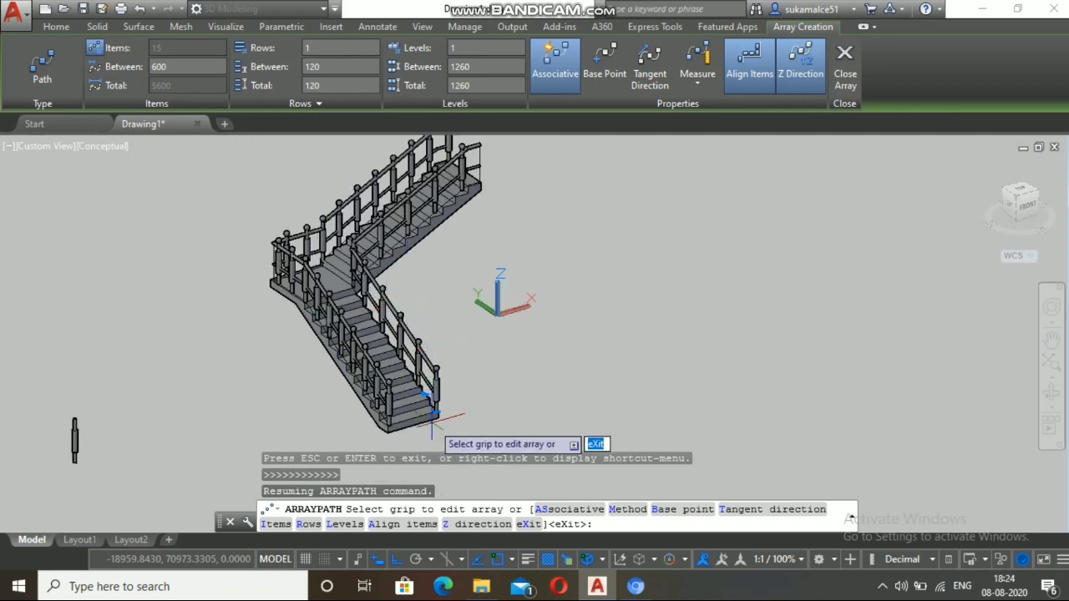
pyautogui.scroll(4, 432, 421)
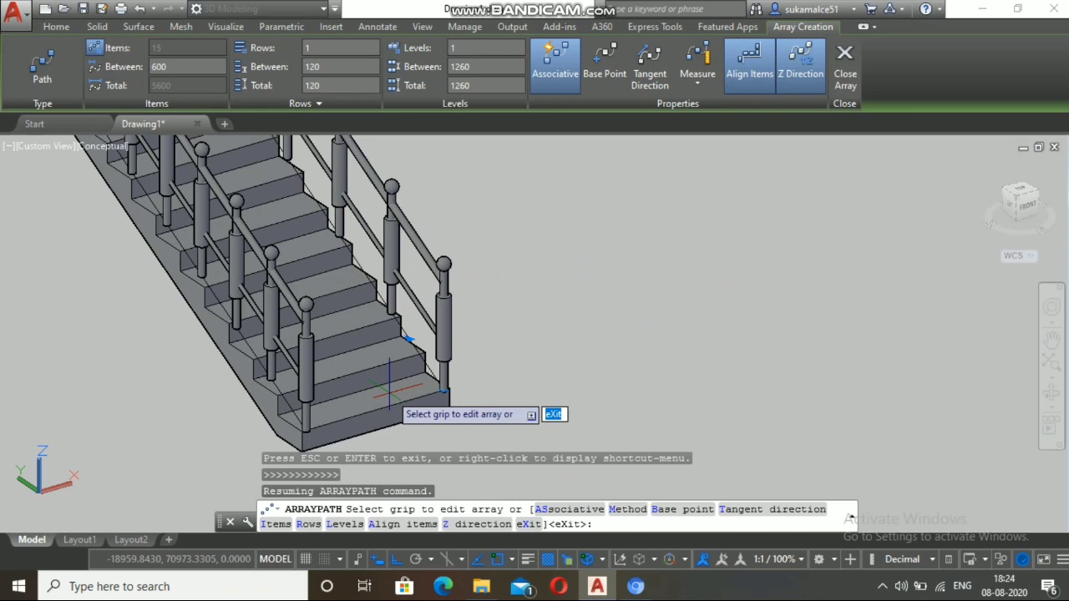
# Step: Undo the spacing edits, leave the array command and undo the new path array
pyautogui.hotkey('ctrl', 'z')
pyautogui.hotkey('ctrl', 'z')
pyautogui.hotkey('ctrl', 'z')
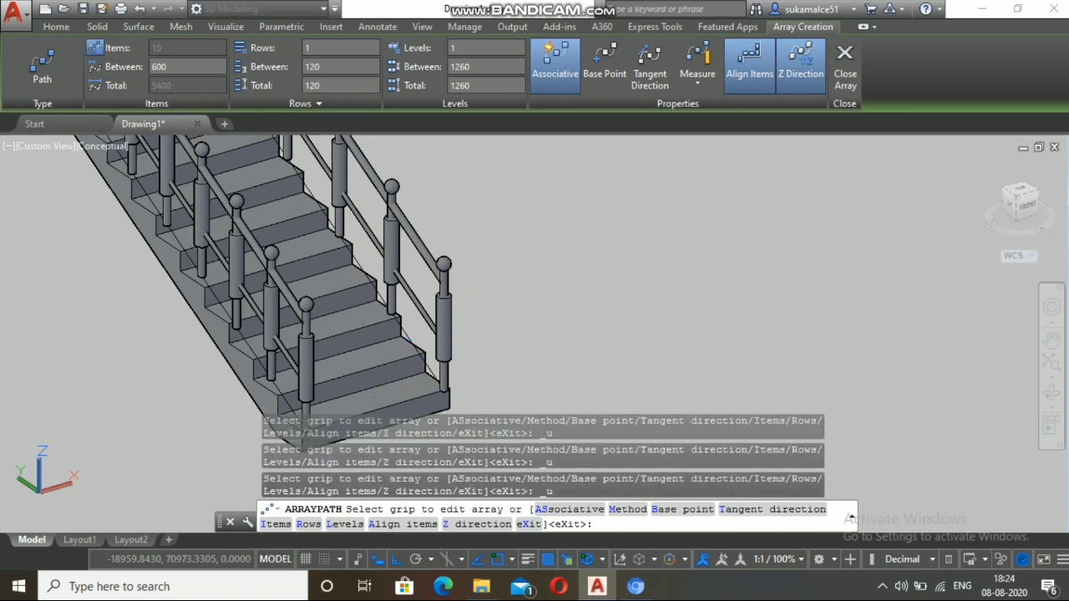
pyautogui.press('Escape')
pyautogui.hotkey('ctrl', 'z')
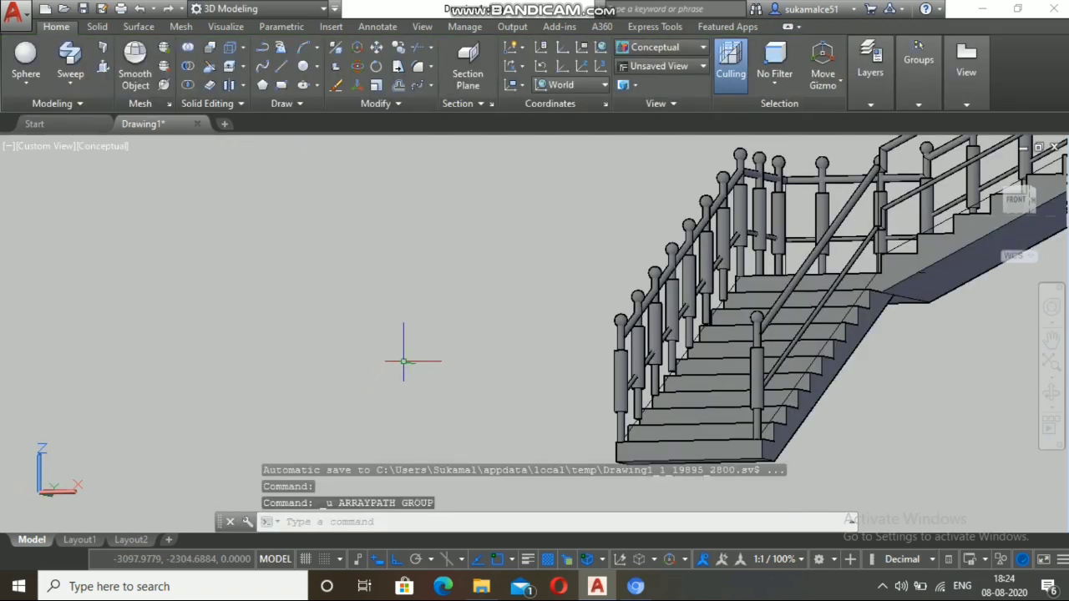
# Step: Undo the preceding view change and earlier array command, and redo the undone operations
pyautogui.scroll(-3, 403, 361)
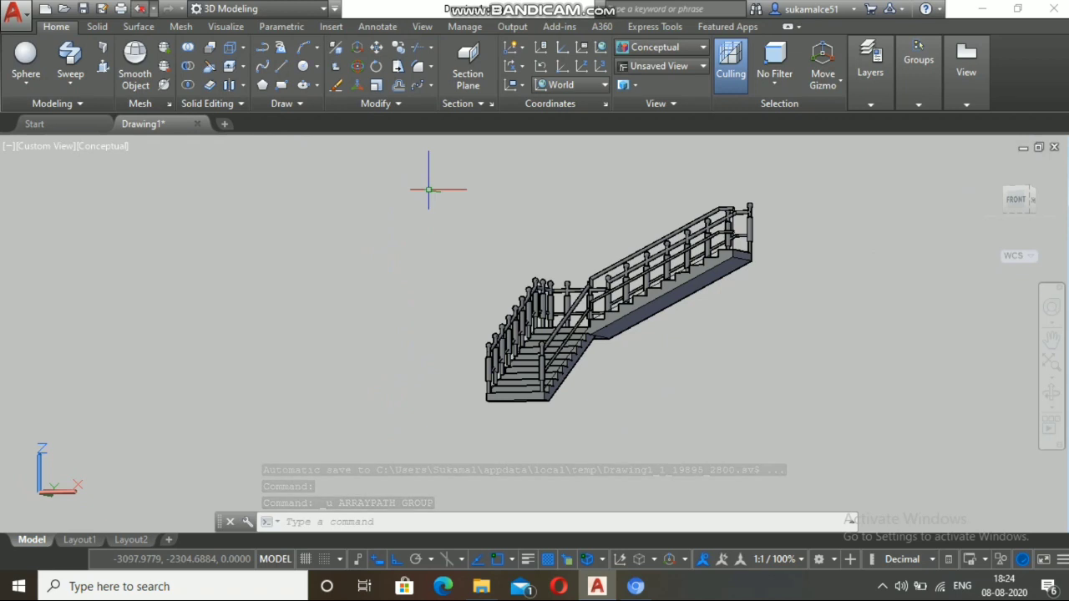
pyautogui.hotkey('ctrl', 'z')
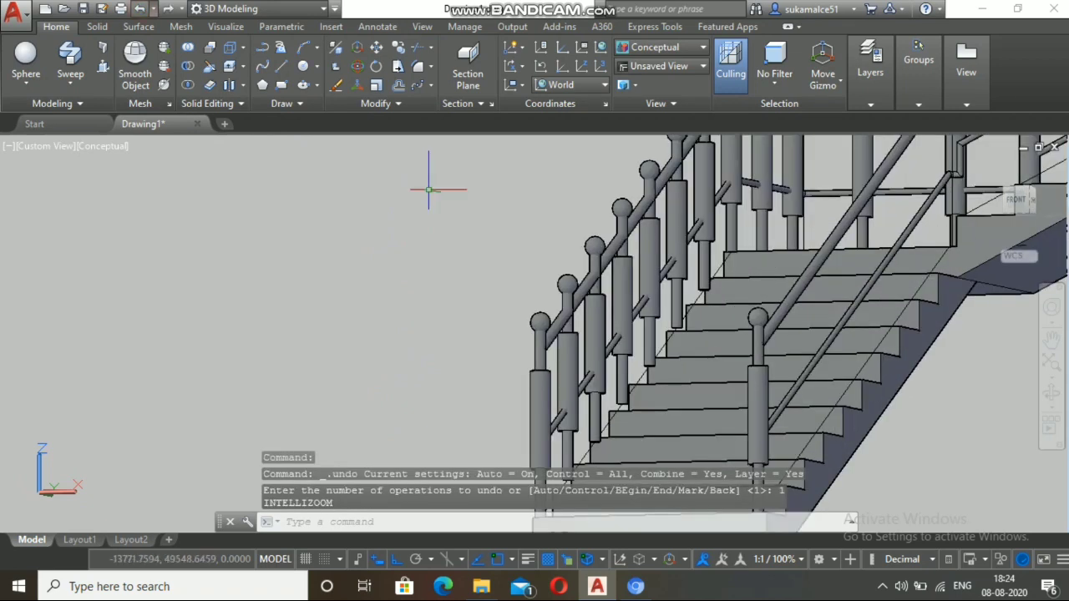
pyautogui.hotkey('ctrl', 'z')
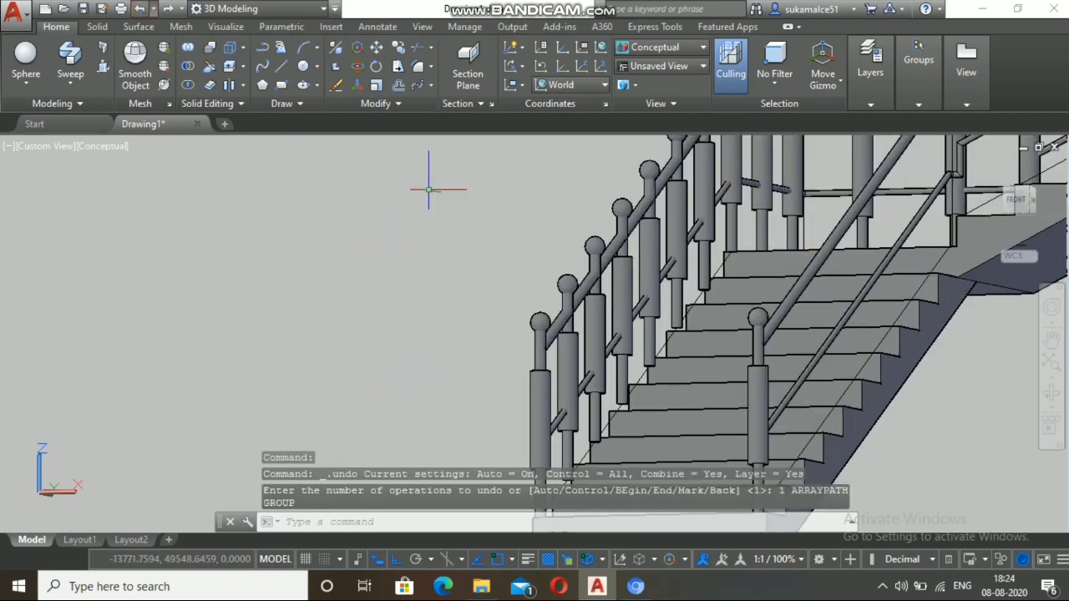
pyautogui.hotkey('ctrl', 'y')
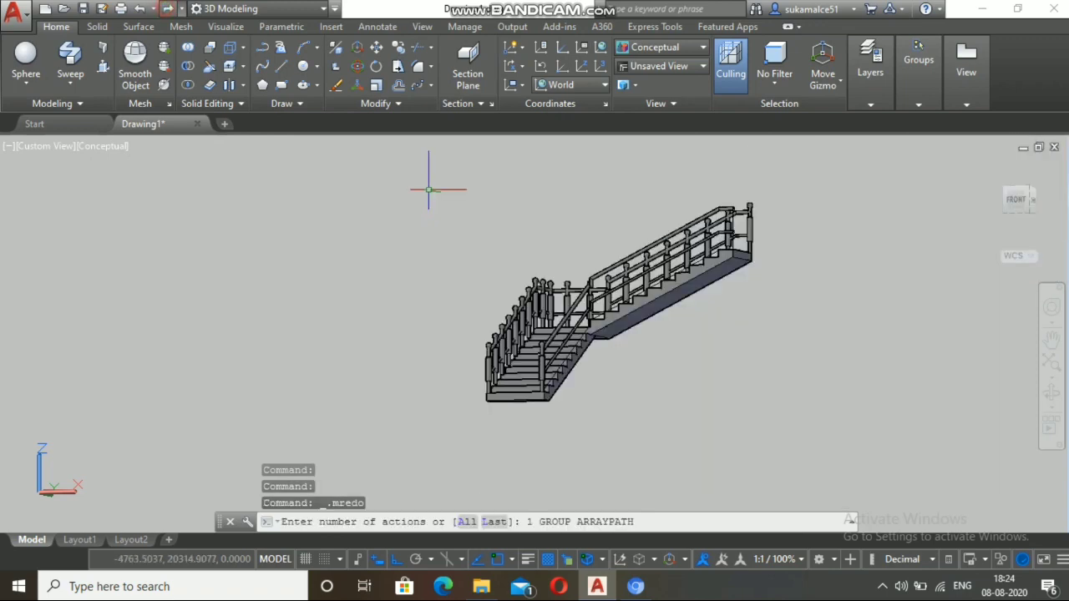
pyautogui.hotkey('ctrl', 'y')
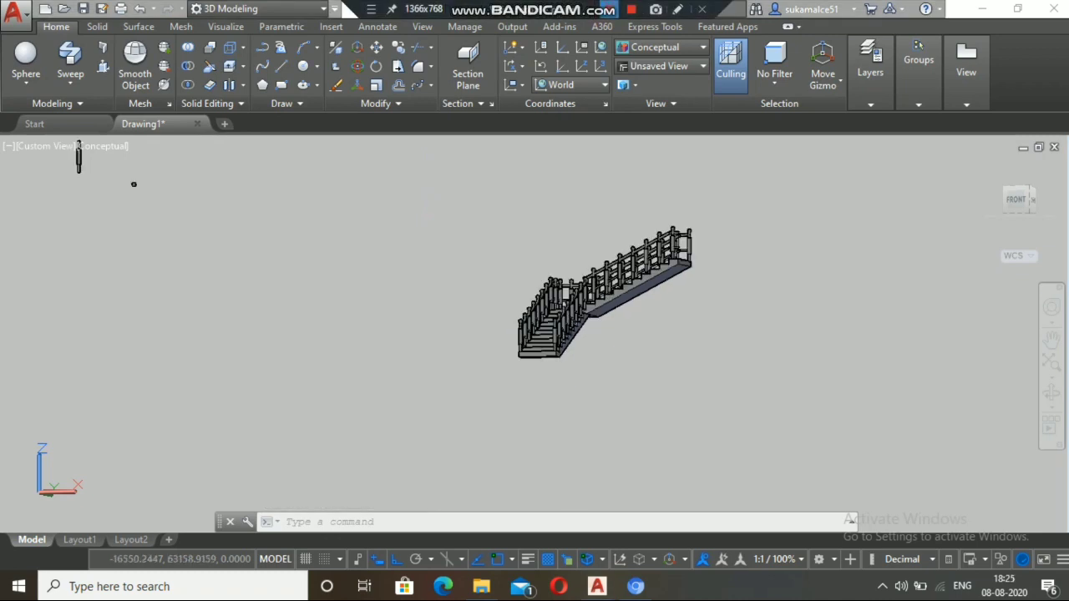
pyautogui.scroll(-2, 512, 359)
pyautogui.scroll(5, 531, 367)
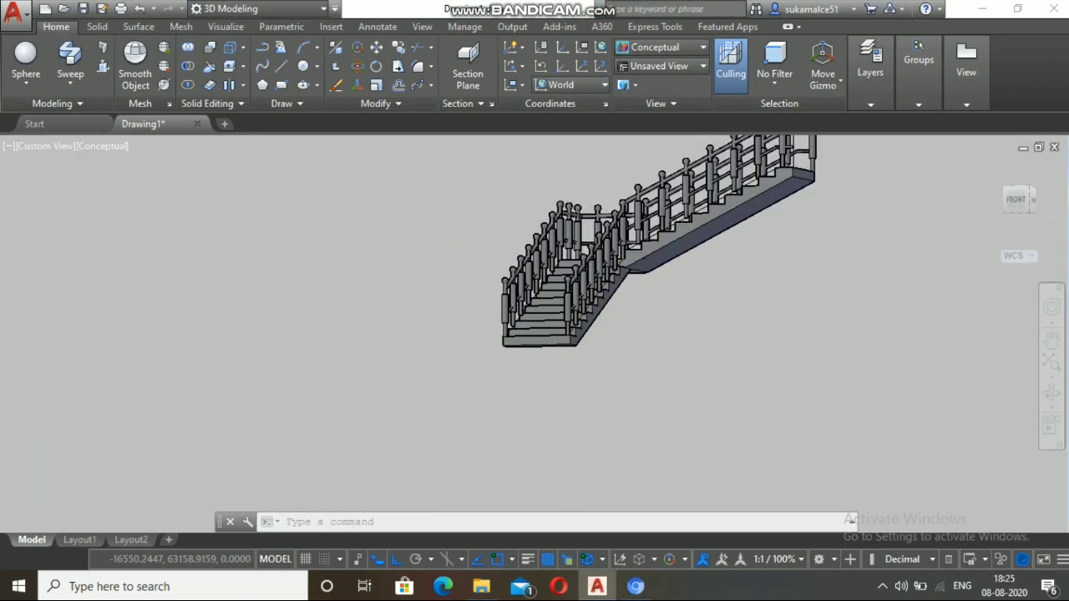
pyautogui.scroll(4, 529, 306)
pyautogui.scroll(-1, 518, 311)
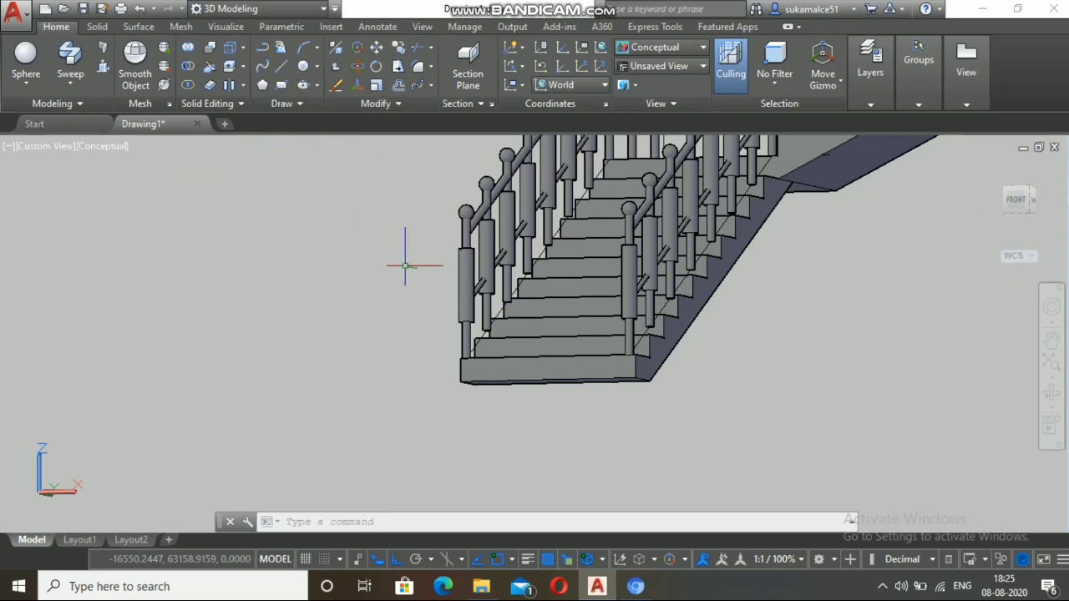
pyautogui.scroll(-2, 477, 358)
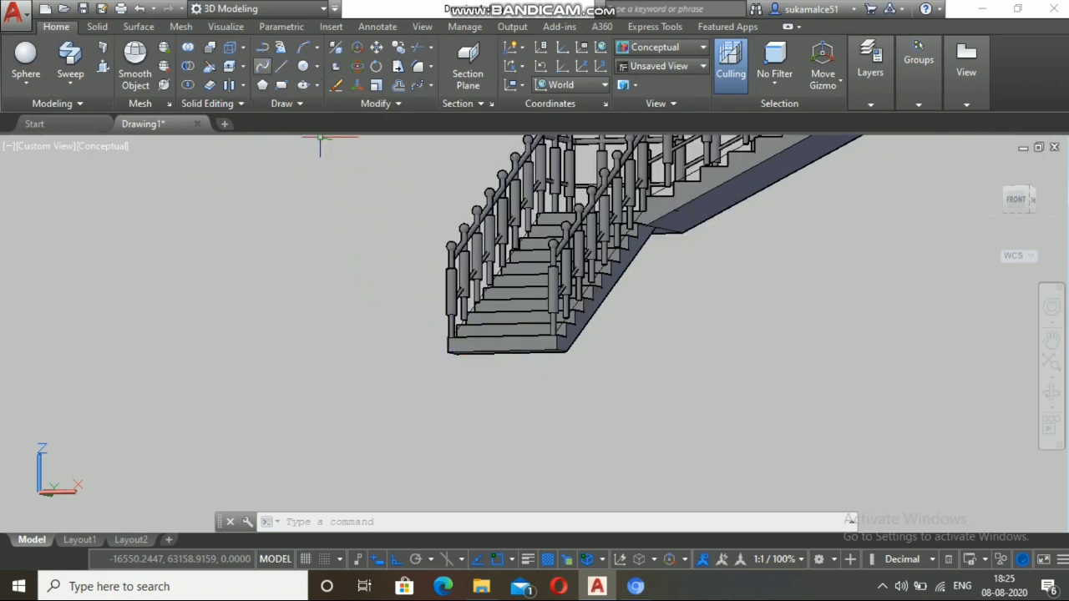
pyautogui.click(281, 66)
pyautogui.scroll(-2, 394, 437)
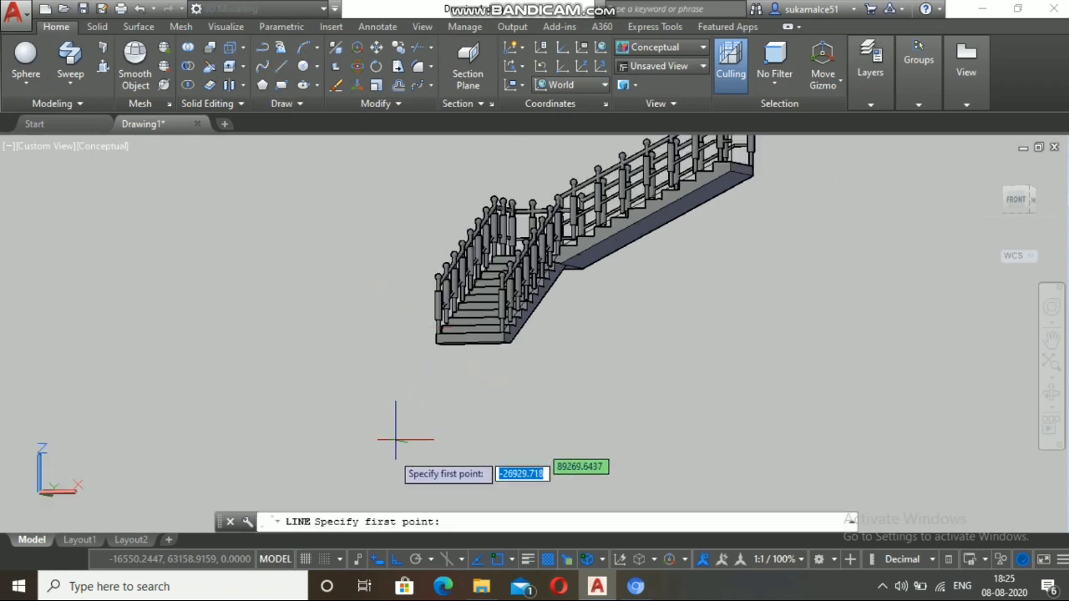
pyautogui.click(407, 422)
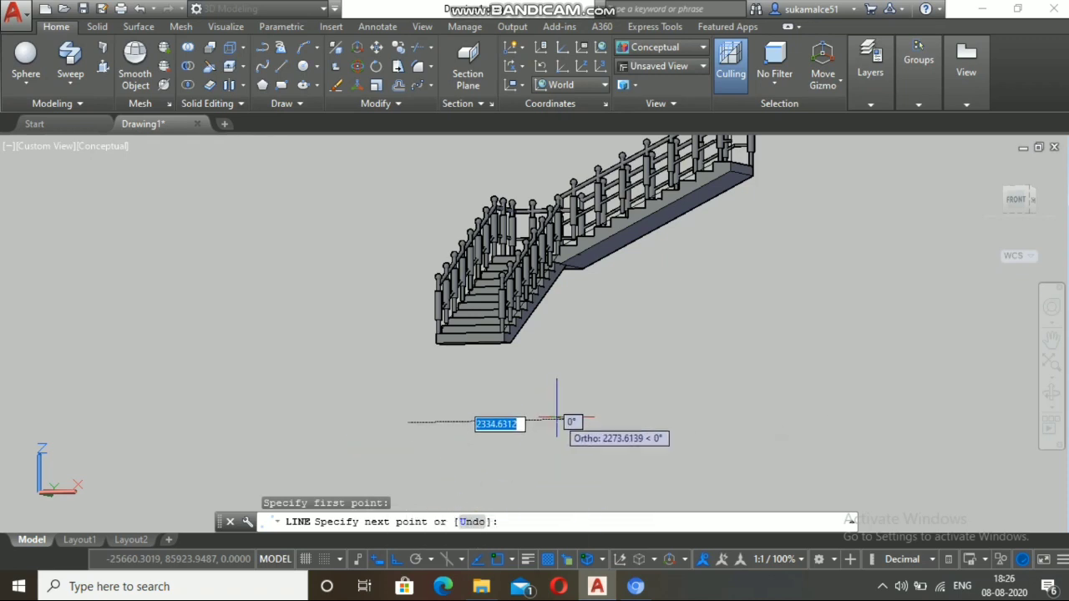
pyautogui.scroll(-3, 558, 418)
pyautogui.scroll(5, 493, 415)
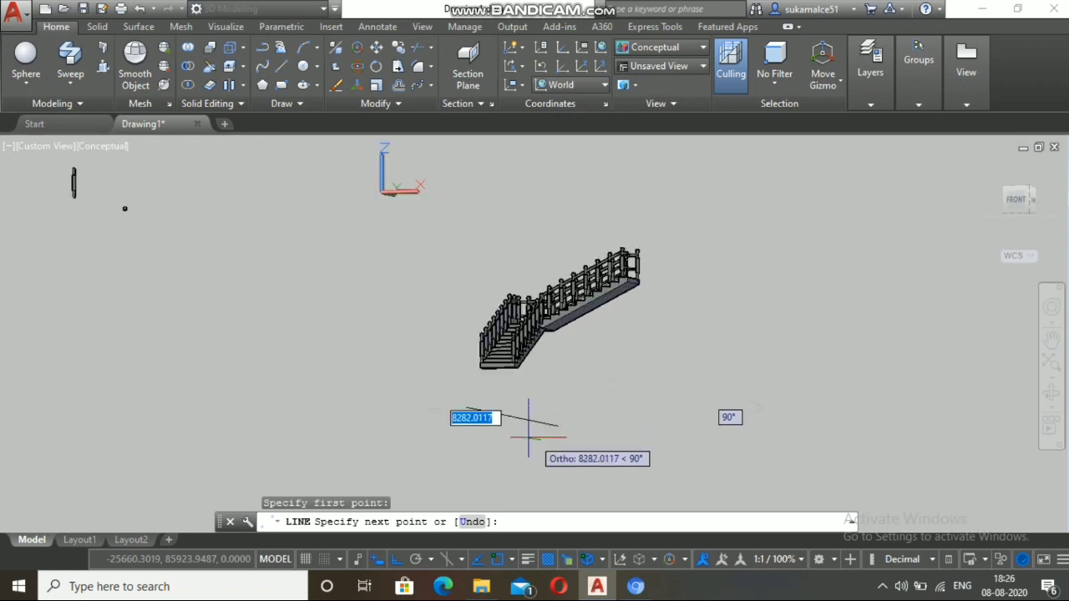
pyautogui.press('Escape')
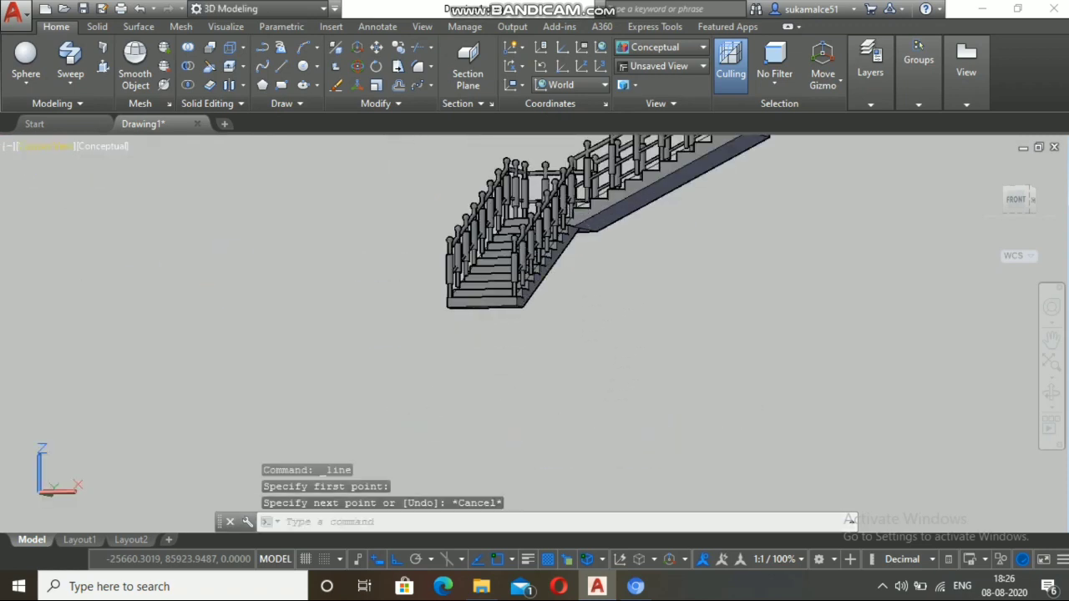
# Step: Switch to the SW Isometric view and draw a line 1000 long along the X axis in front of the lowest stair
pyautogui.click(37, 146)
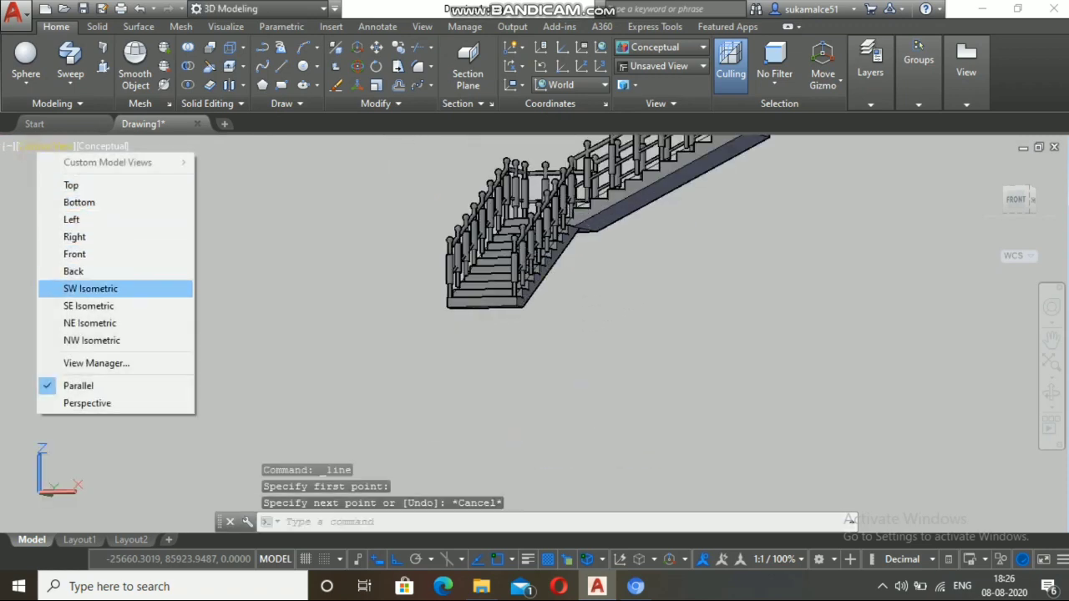
pyautogui.click(90, 288)
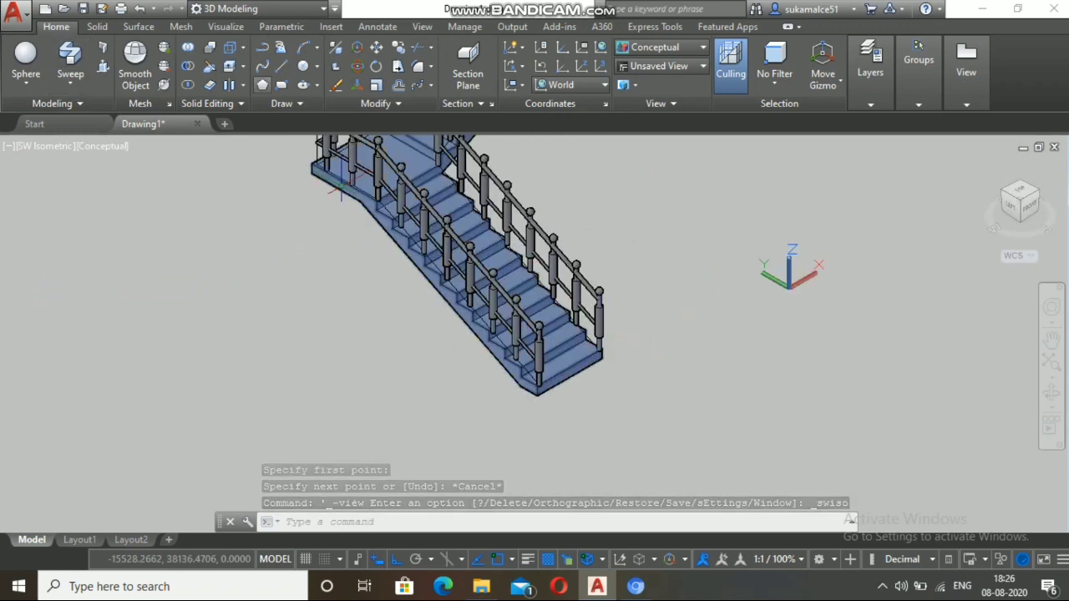
pyautogui.click(281, 66)
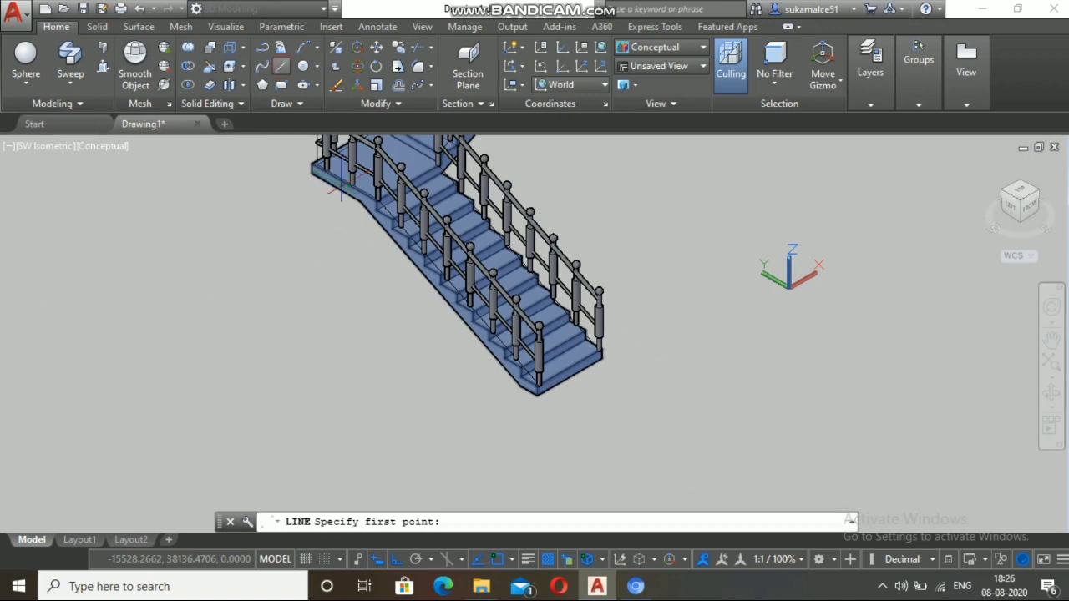
pyautogui.click(621, 452)
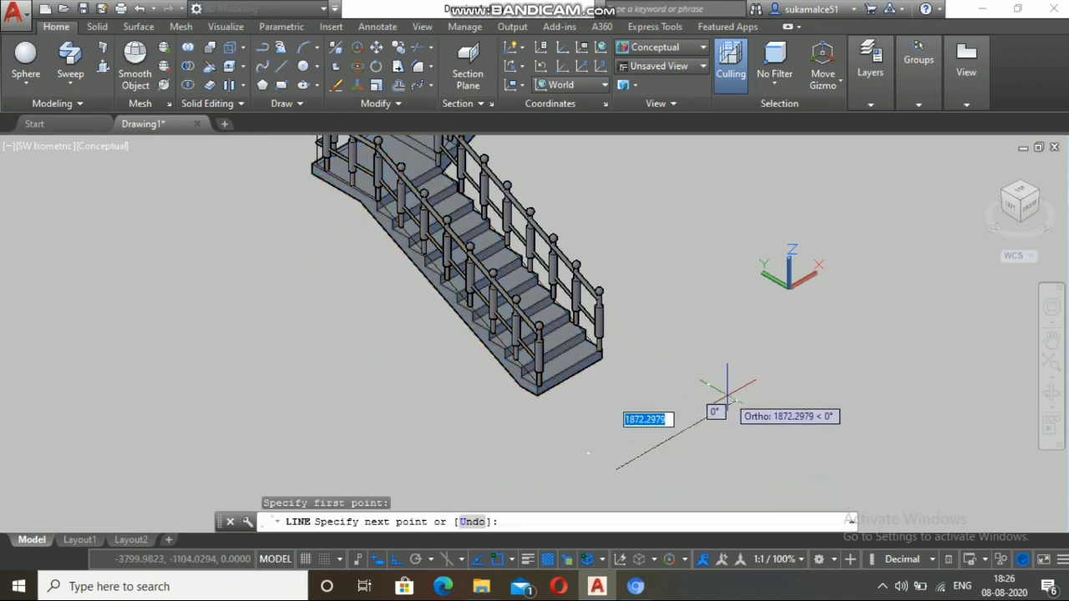
pyautogui.write('1000')
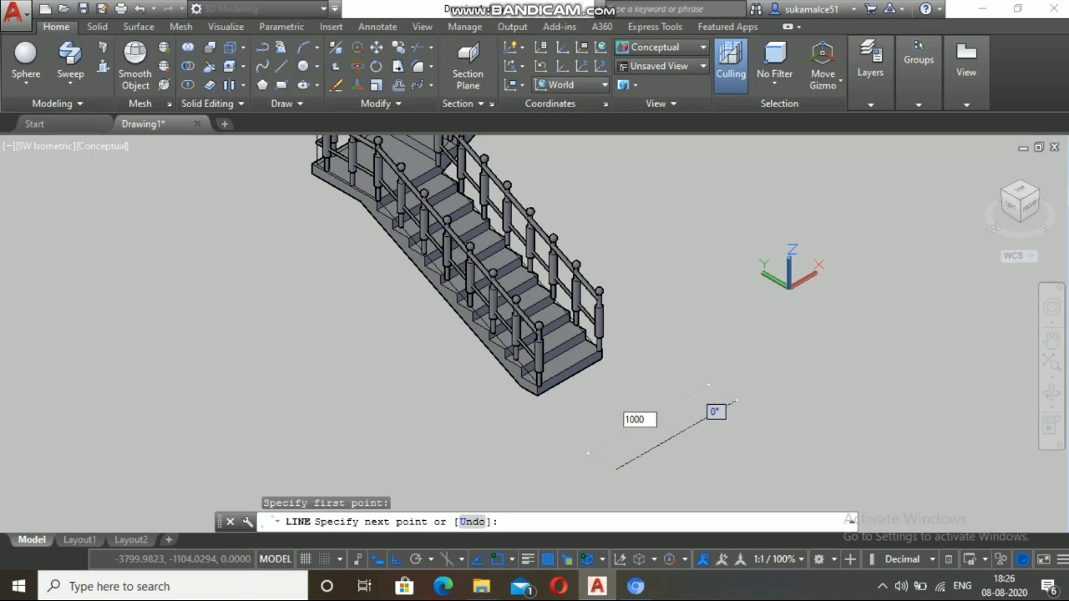
pyautogui.press('Return')
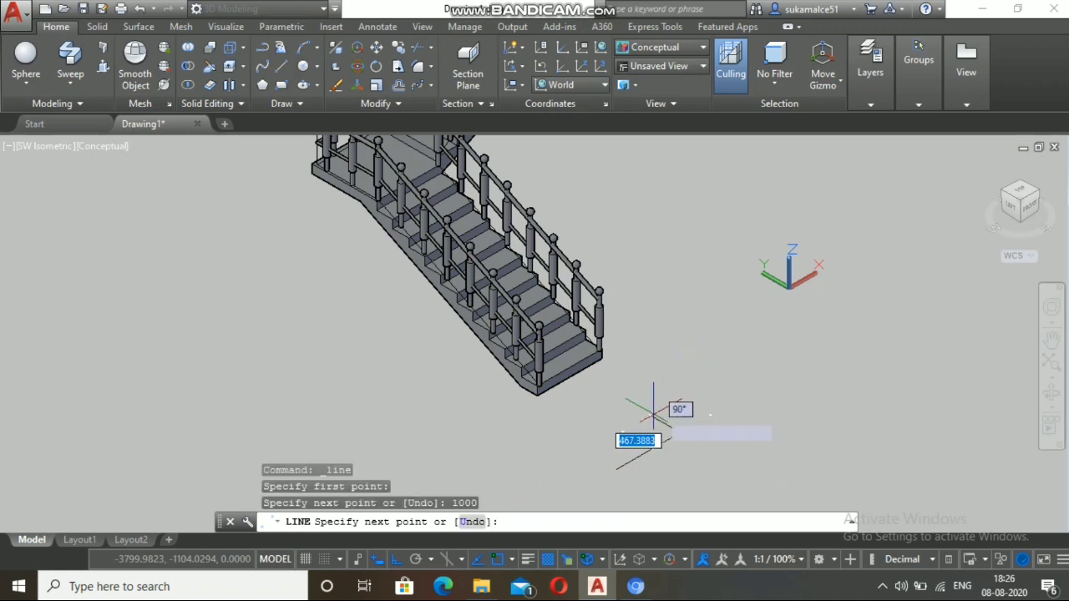
# Step: Complete the rectangular tread outline with consecutive line segments of 250, 1000 and 250
pyautogui.write('2')
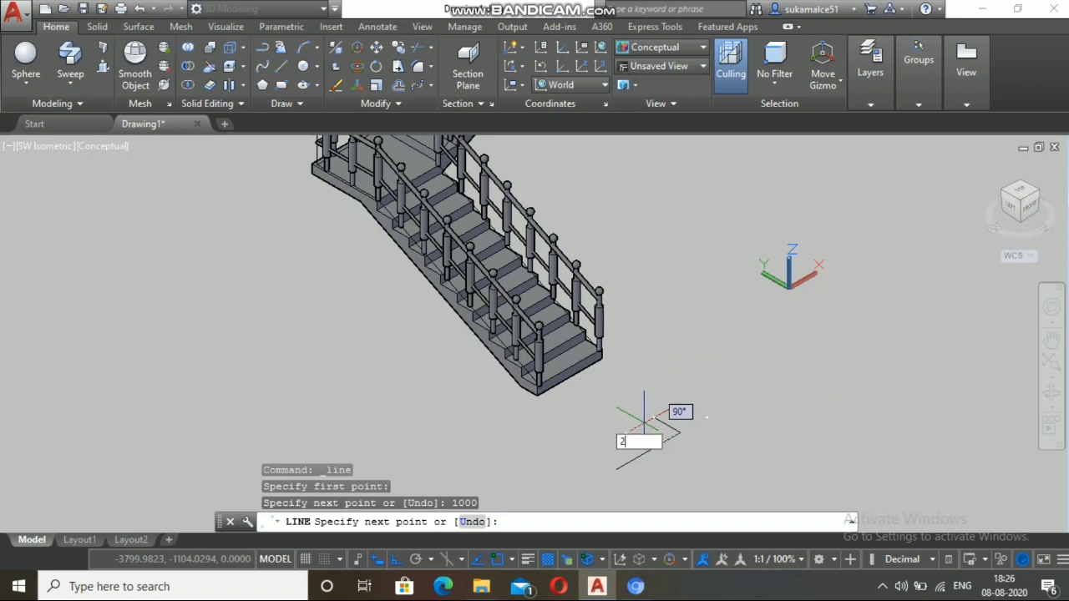
pyautogui.write('50')
pyautogui.press('Return')
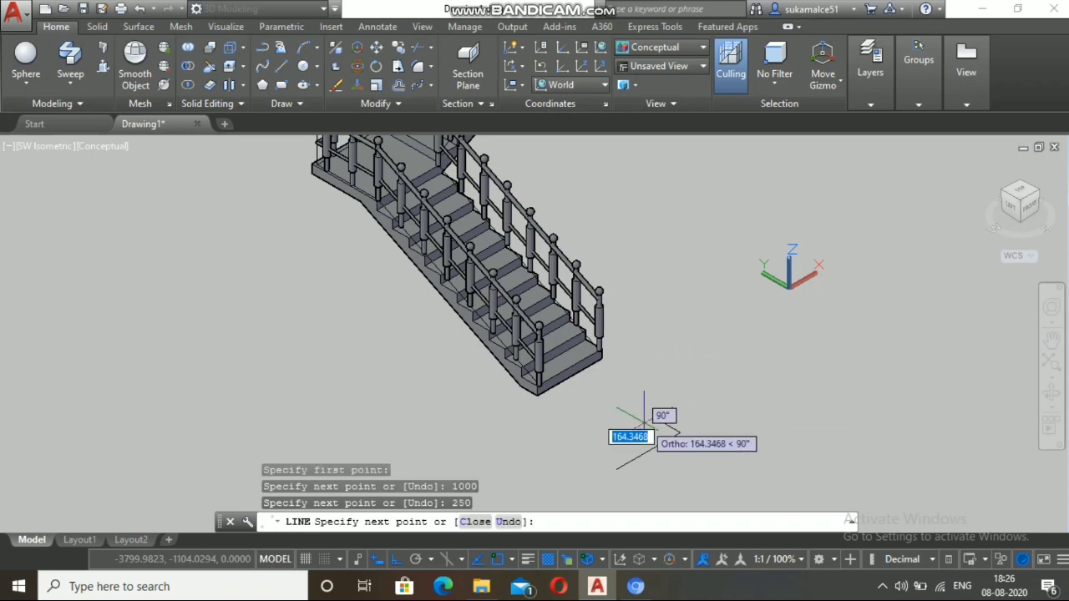
pyautogui.write('1')
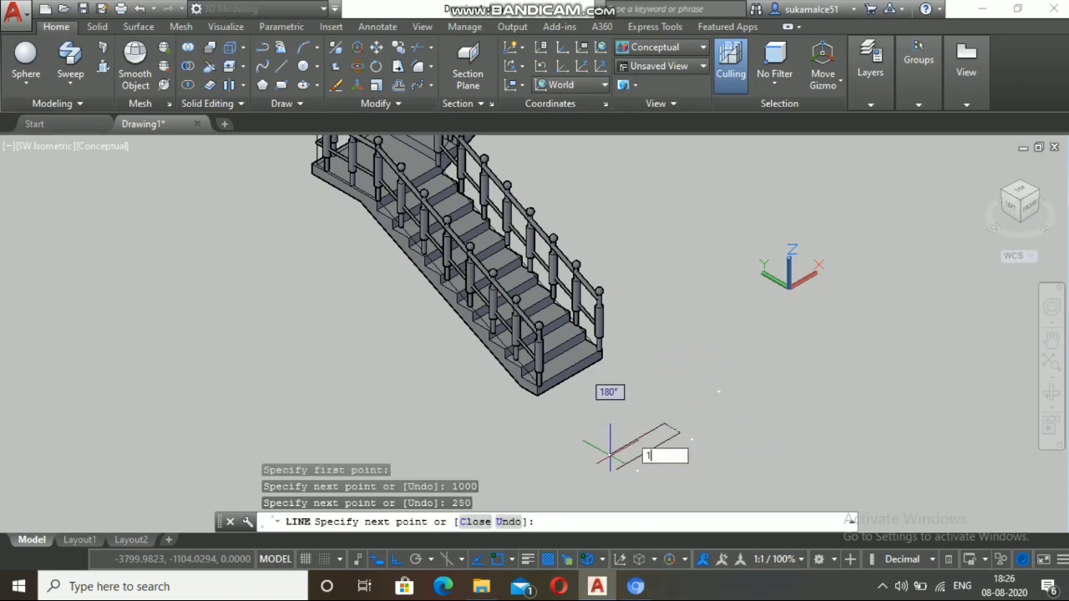
pyautogui.write('000')
pyautogui.press('Return')
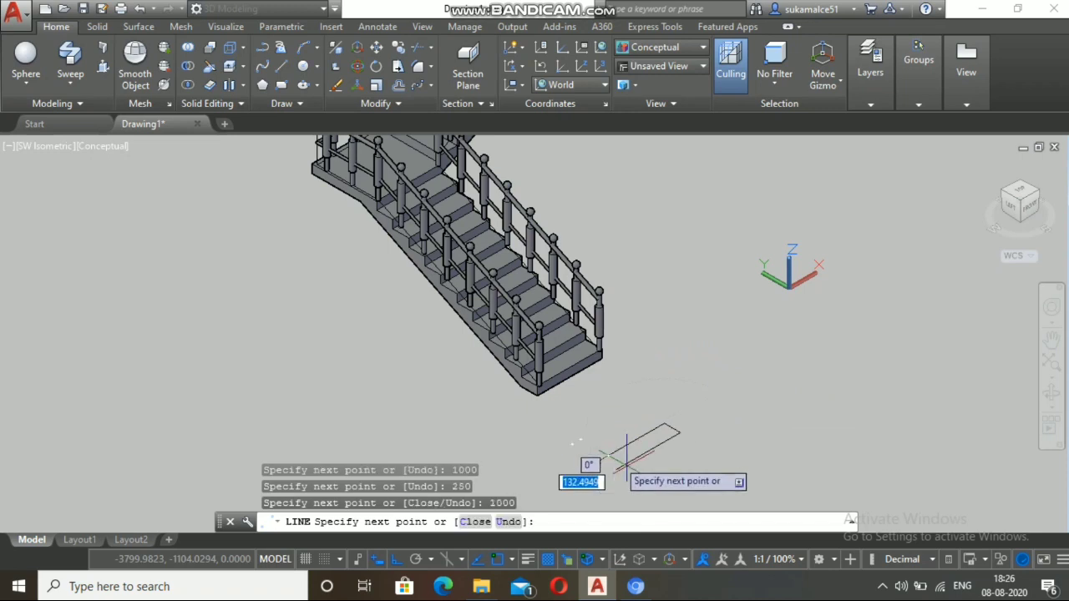
pyautogui.write('25')
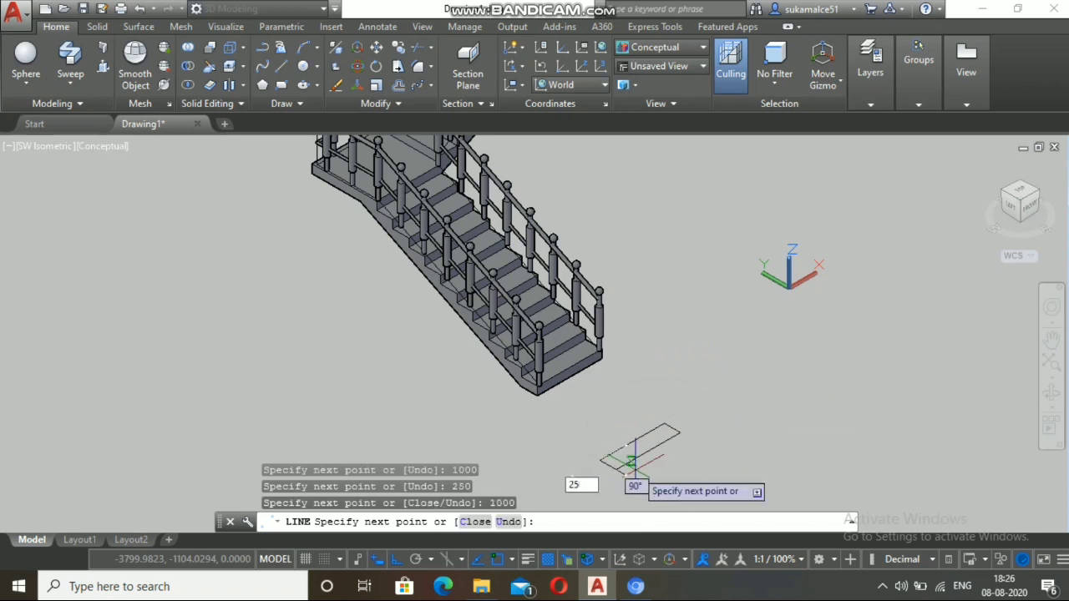
pyautogui.press('Return')
pyautogui.press('Escape')
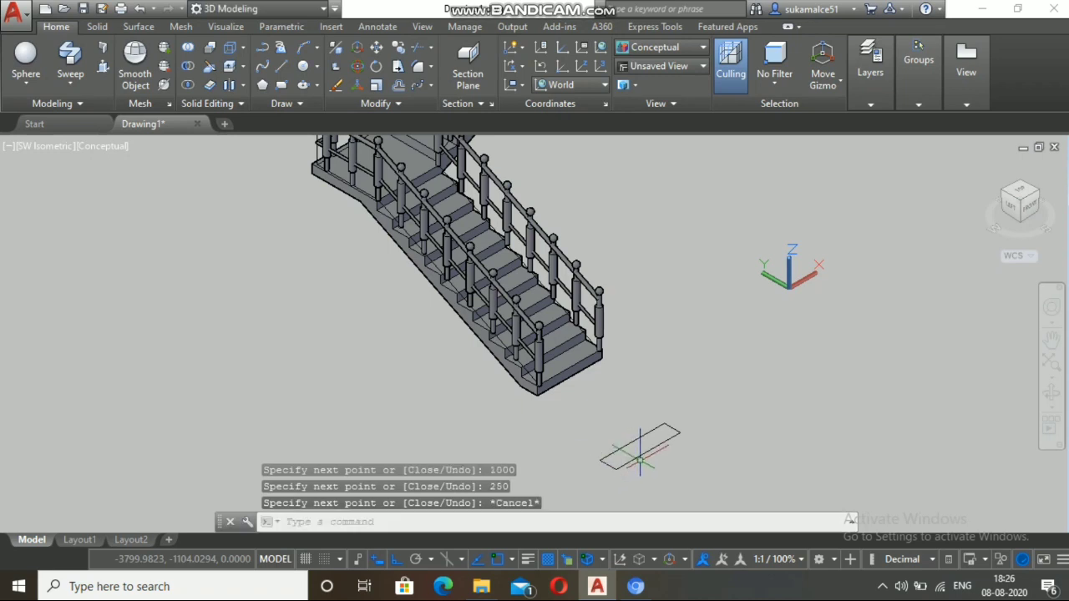
# Step: Join the four lines of the rectangle into a single polyline
pyautogui.scroll(3, 640, 455)
pyautogui.scroll(2, 635, 447)
pyautogui.scroll(-4, 627, 430)
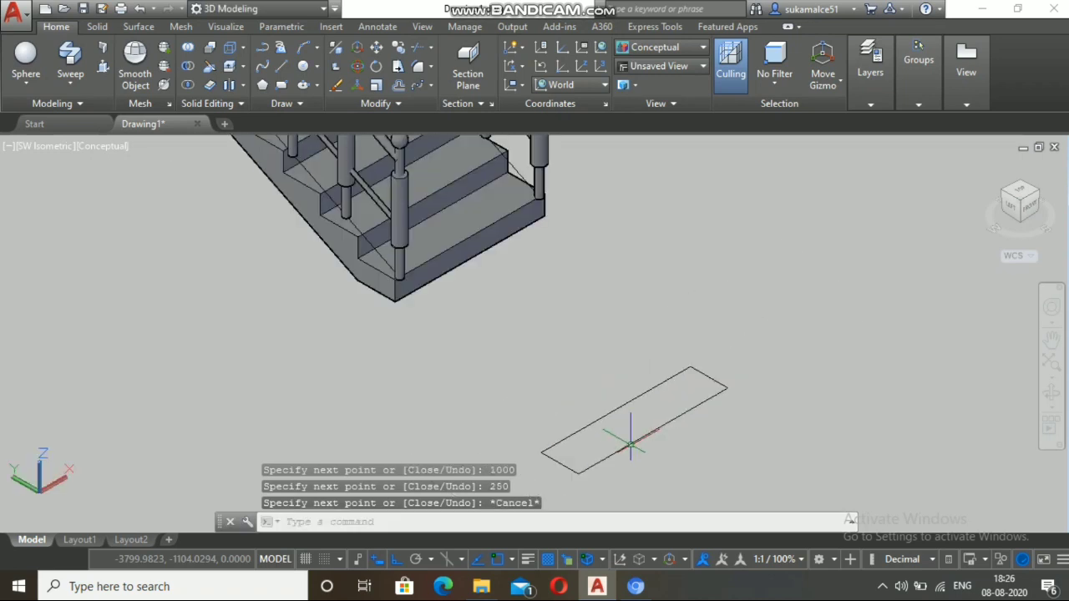
pyautogui.write('loin')
pyautogui.press('Return')
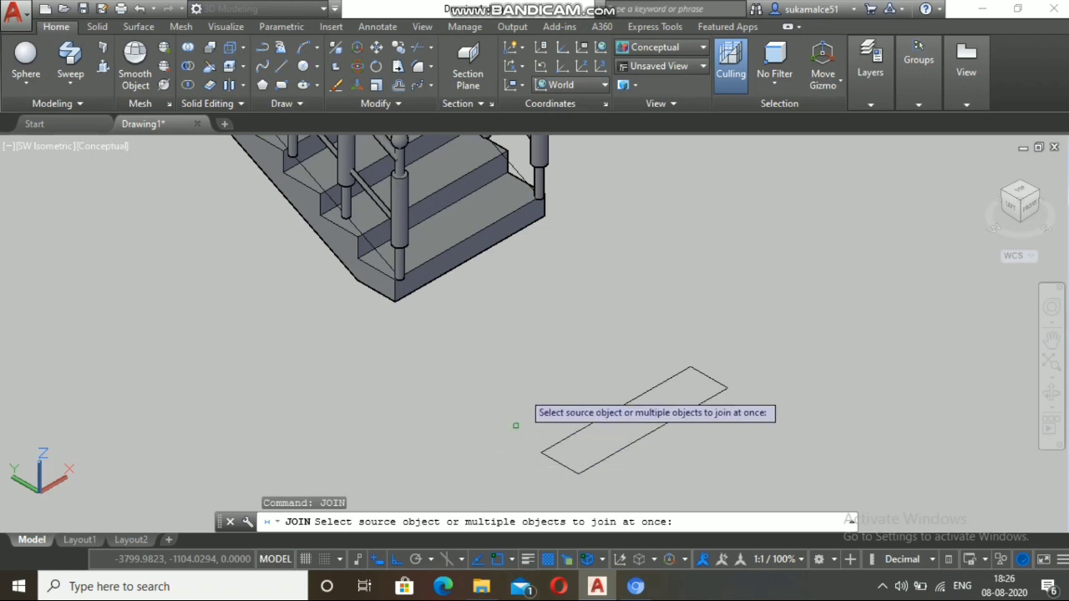
pyautogui.click(531, 358)
pyautogui.click(775, 453)
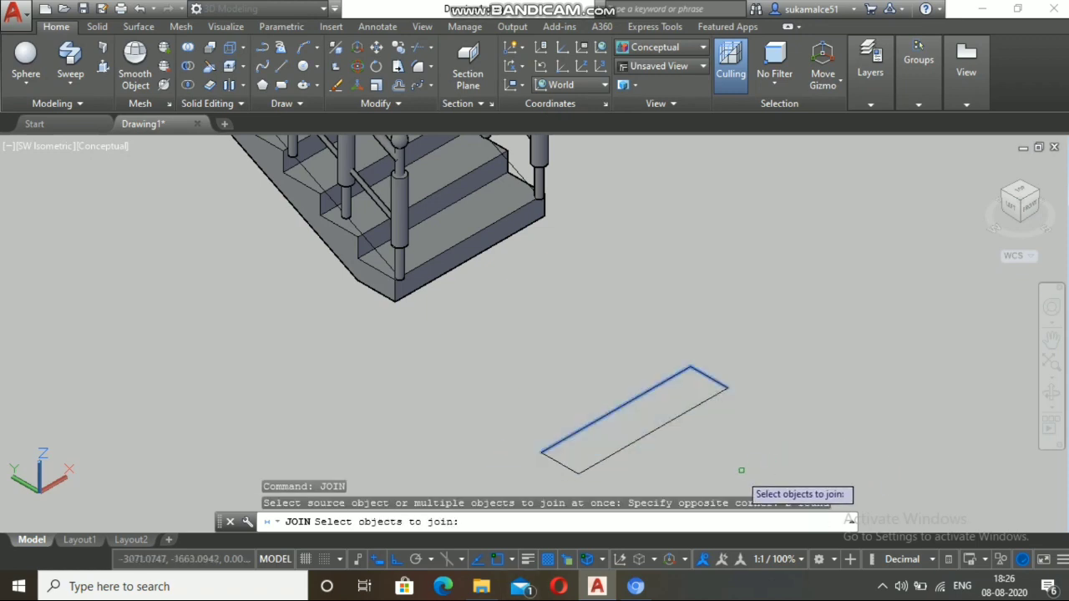
pyautogui.click(741, 470)
pyautogui.click(618, 398)
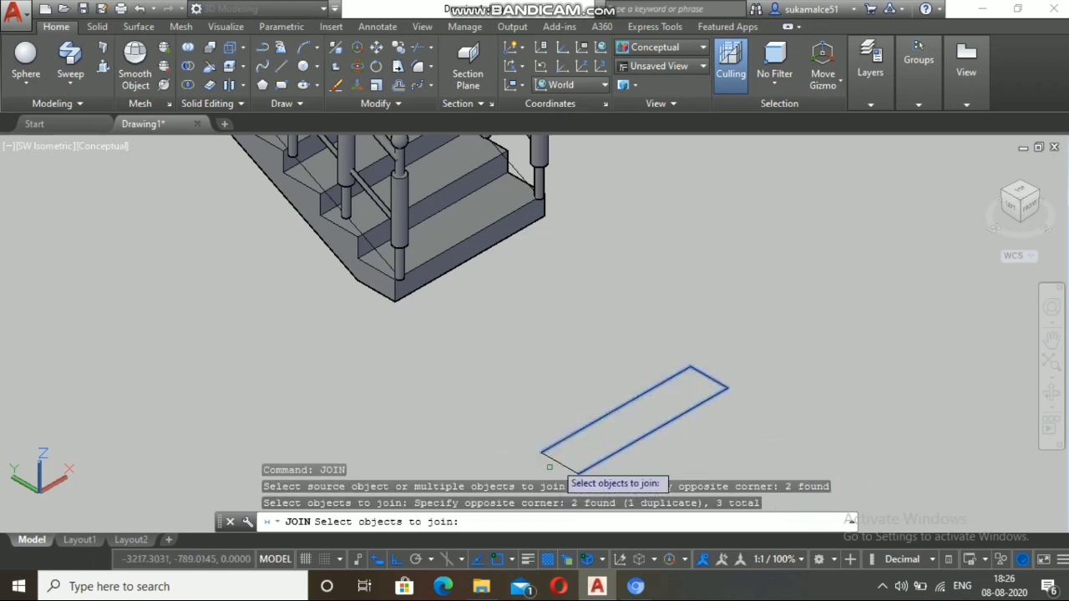
pyautogui.click(551, 458)
pyautogui.press('Return')
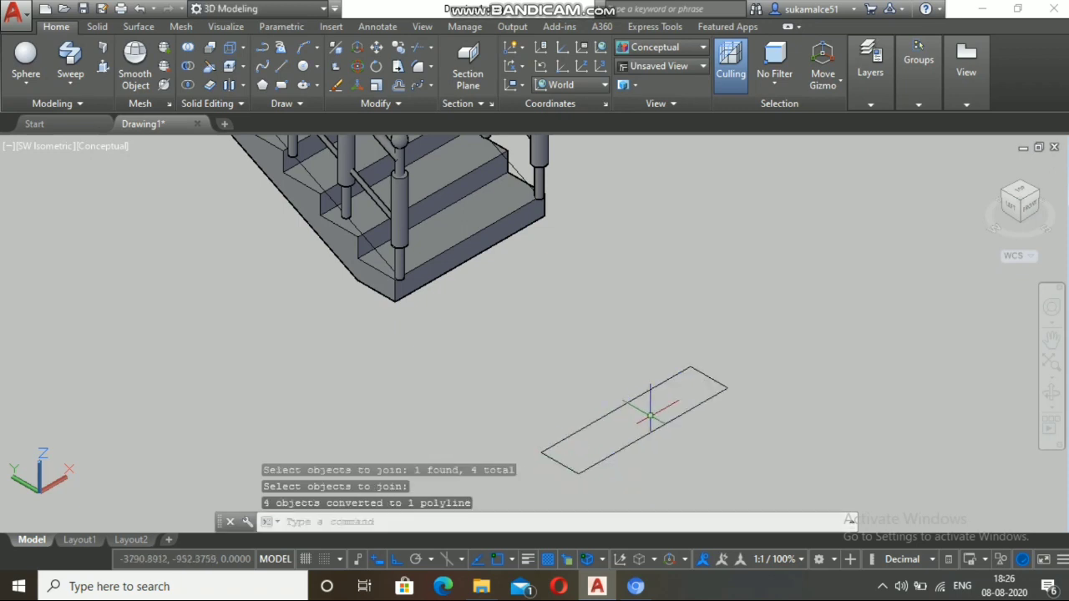
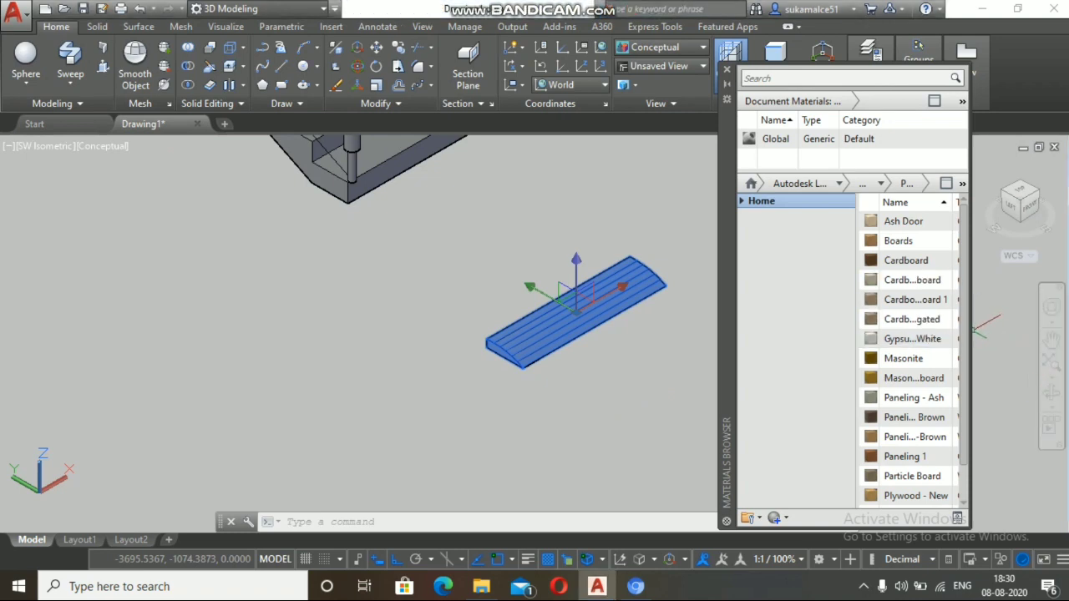
# Step: Widen the Materials Browser and browse the Wood category of the Autodesk Library
pyautogui.moveTo(982, 331)
pyautogui.mouseDown()
pyautogui.moveTo(990, 326)
pyautogui.moveTo(980, 354)
pyautogui.moveTo(1067, 329)
pyautogui.mouseUp()
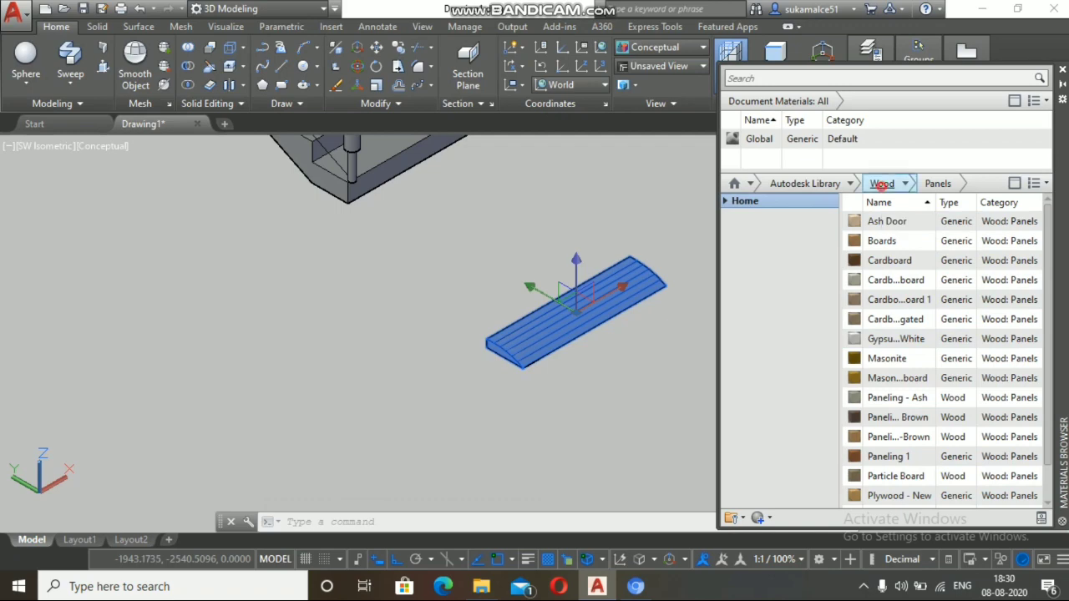
pyautogui.click(882, 184)
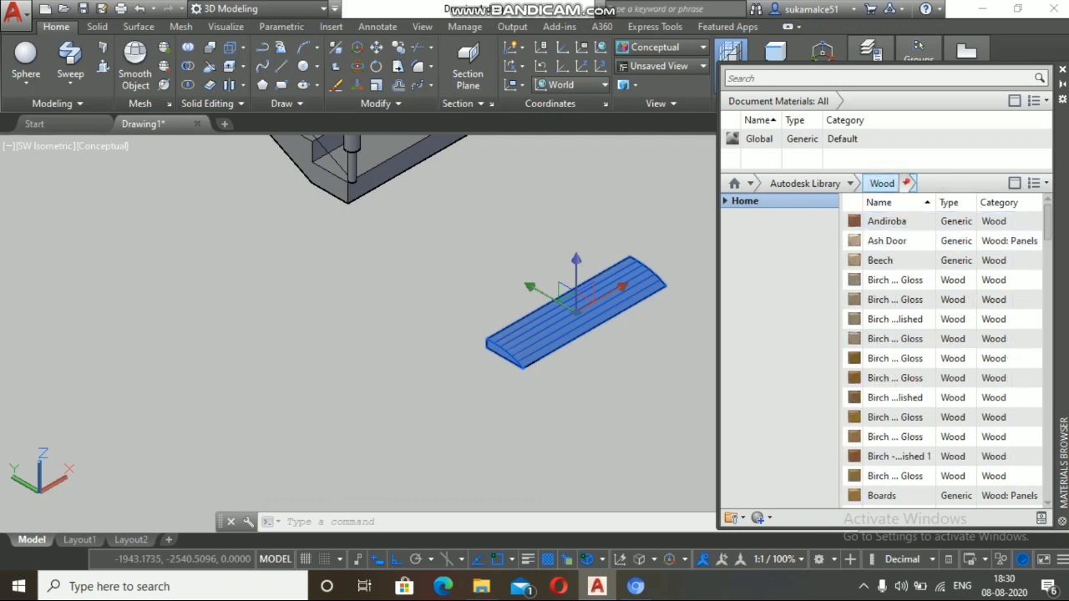
pyautogui.click(907, 183)
pyautogui.click(861, 202)
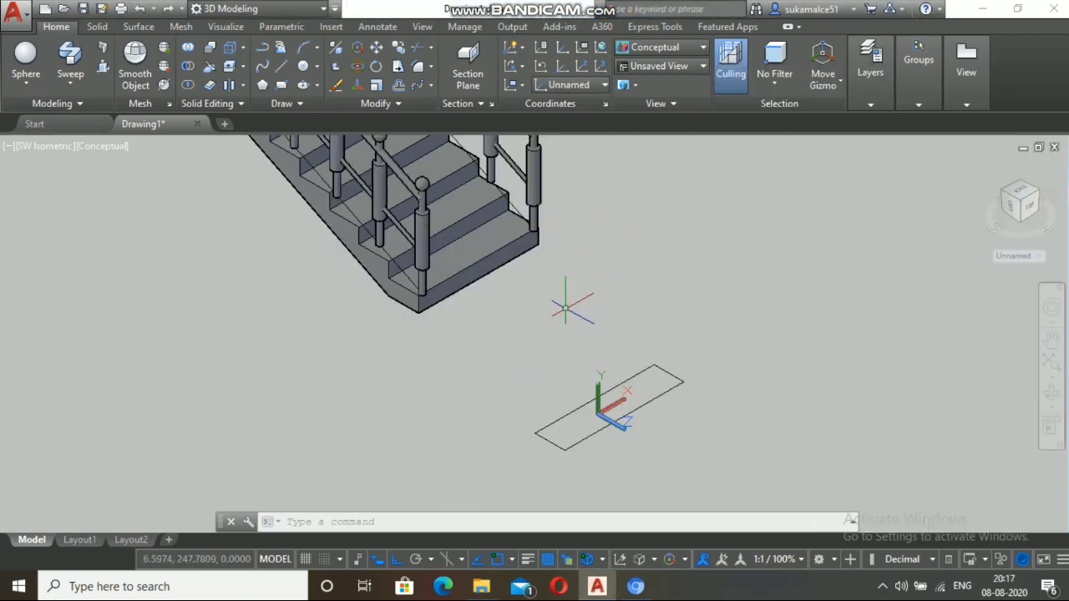
# Step: Presspull the joined rectangle upward to an extrusion height of 50
pyautogui.scroll(6, 539, 351)
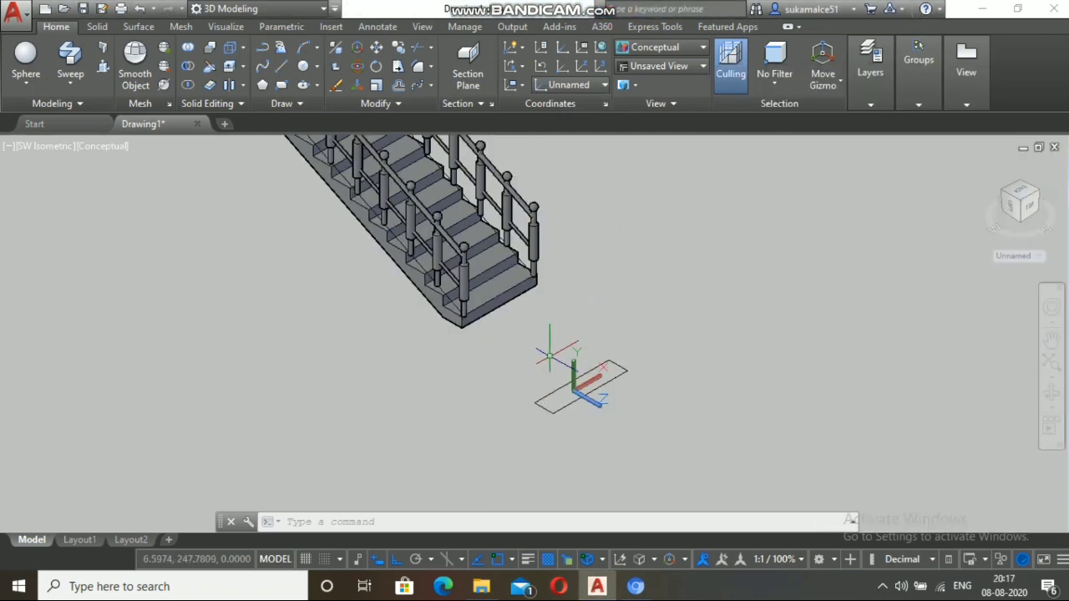
pyautogui.scroll(-5, 584, 355)
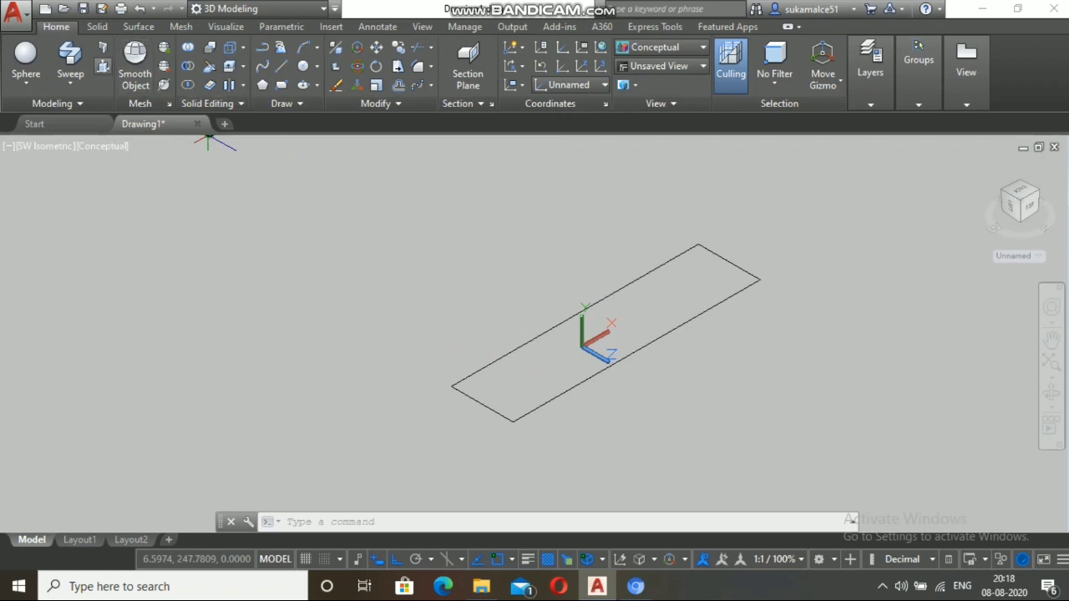
pyautogui.click(102, 67)
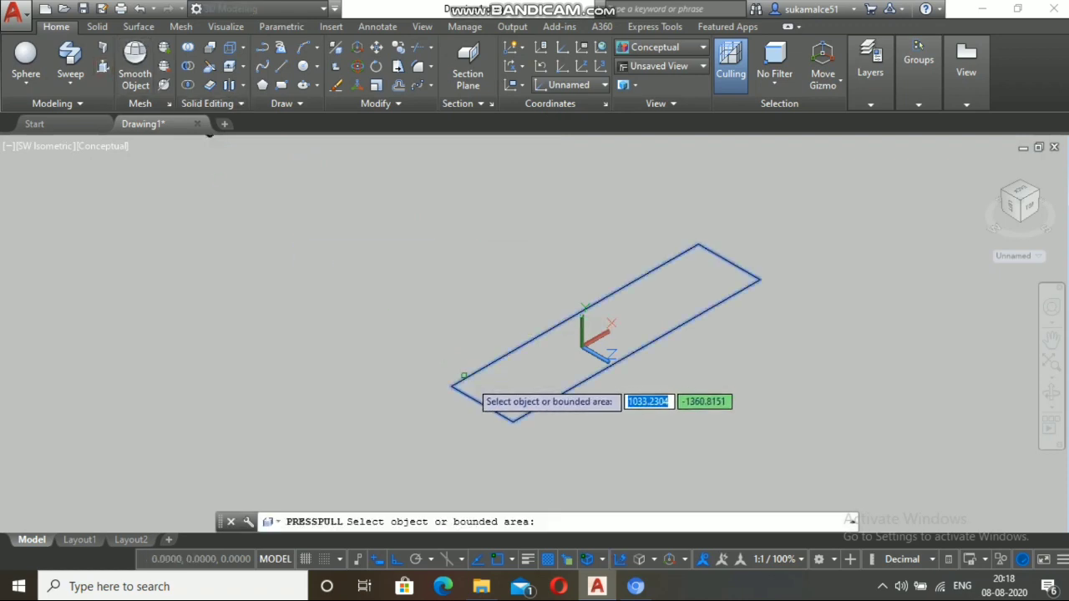
pyautogui.click(483, 380)
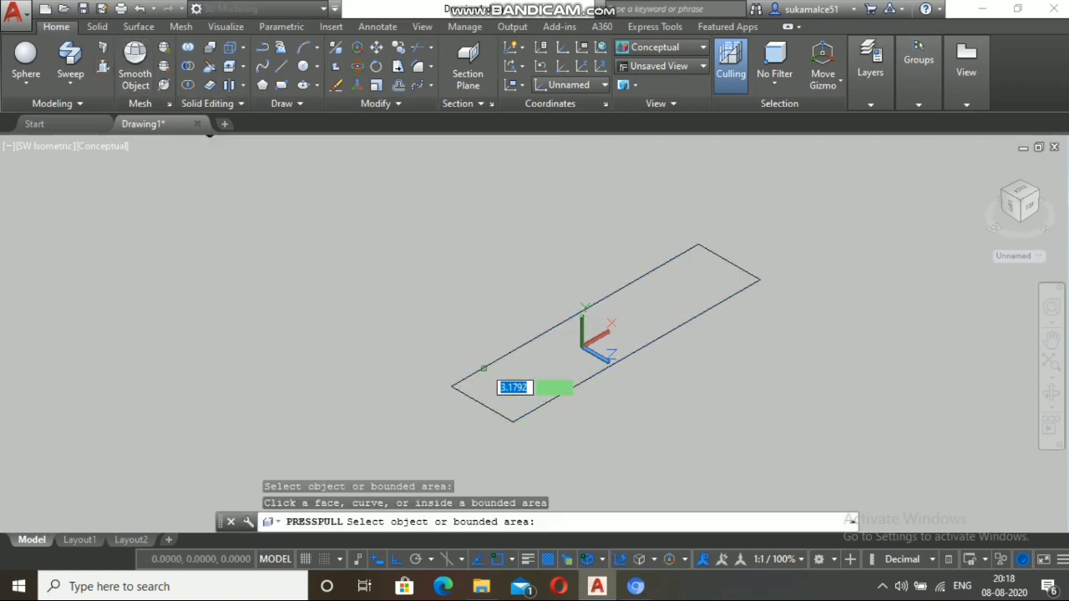
pyautogui.click(483, 364)
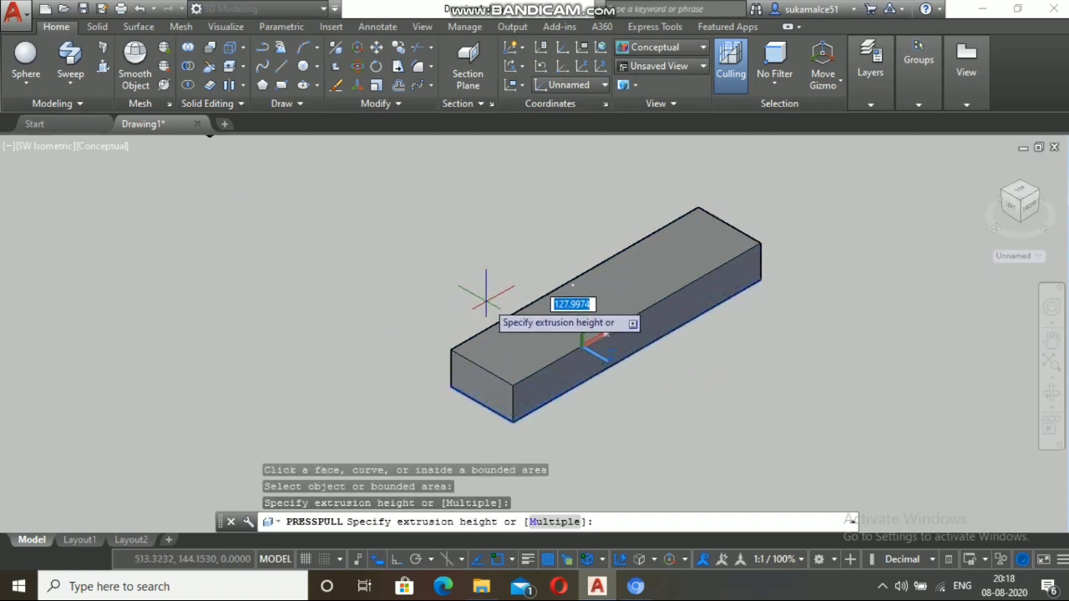
pyautogui.press('BackSpace')
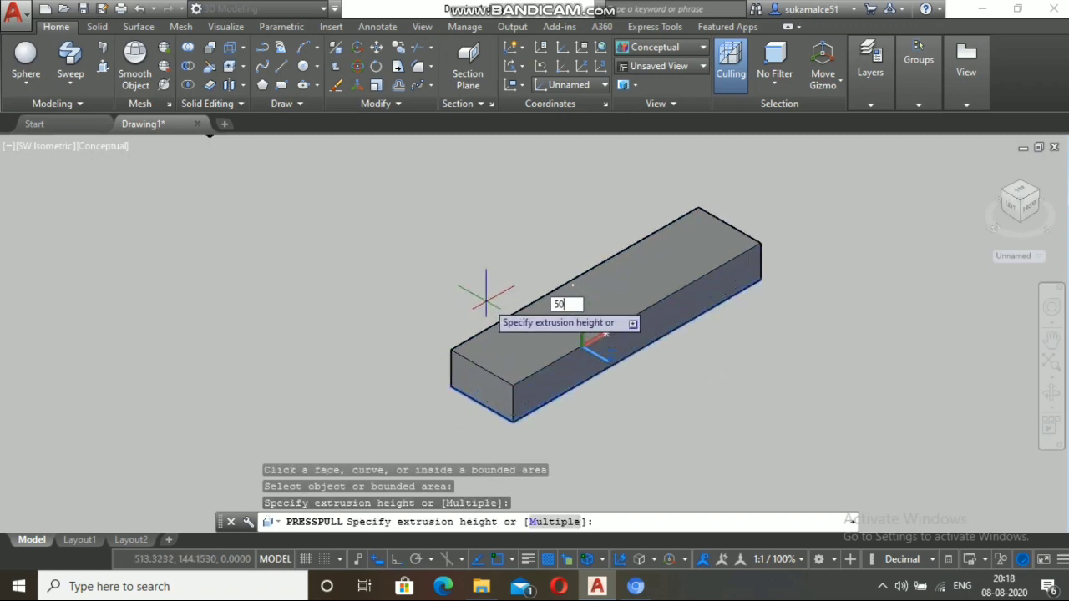
pyautogui.press('Return')
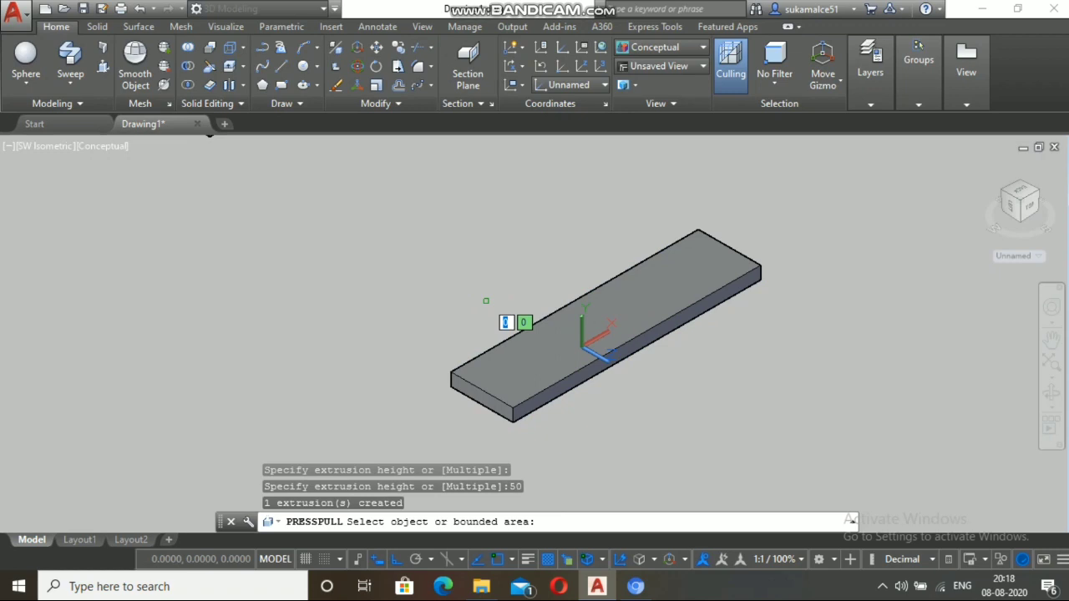
# Step: Finish the Presspull and move the tread slab lengthwise off its outline, along the X axis
pyautogui.press('Return')
pyautogui.scroll(-4, 486, 301)
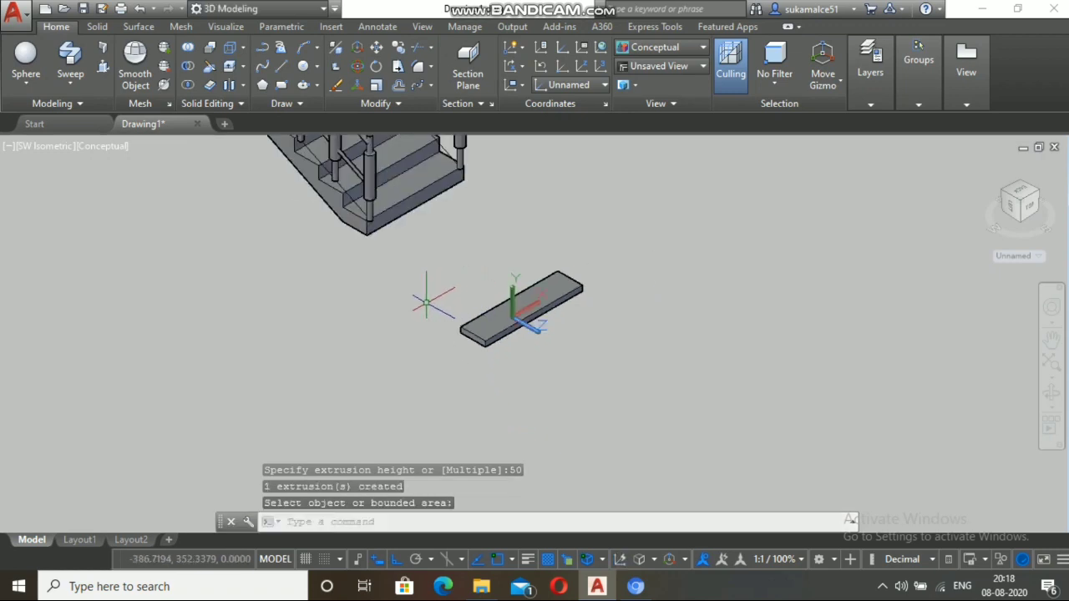
pyautogui.scroll(4, 501, 338)
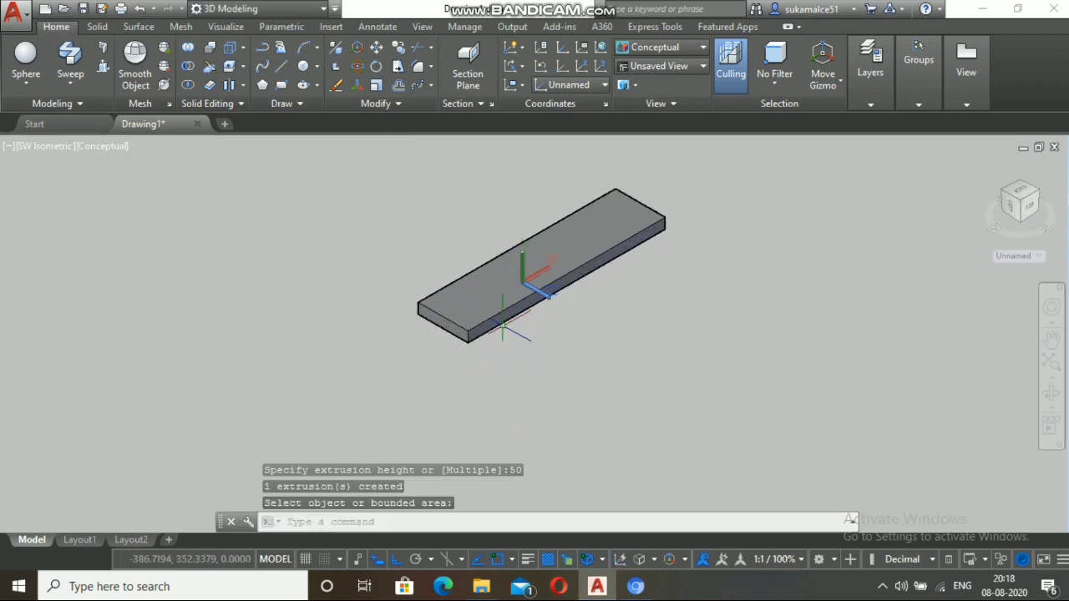
pyautogui.scroll(-3, 517, 301)
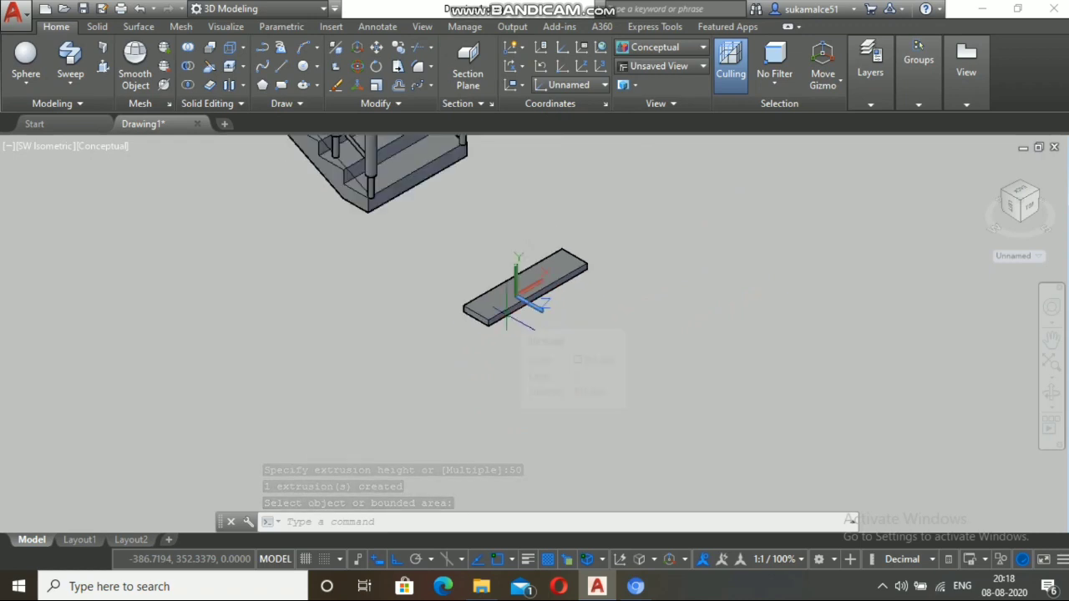
pyautogui.write('M')
pyautogui.press('Return')
pyautogui.click(506, 303)
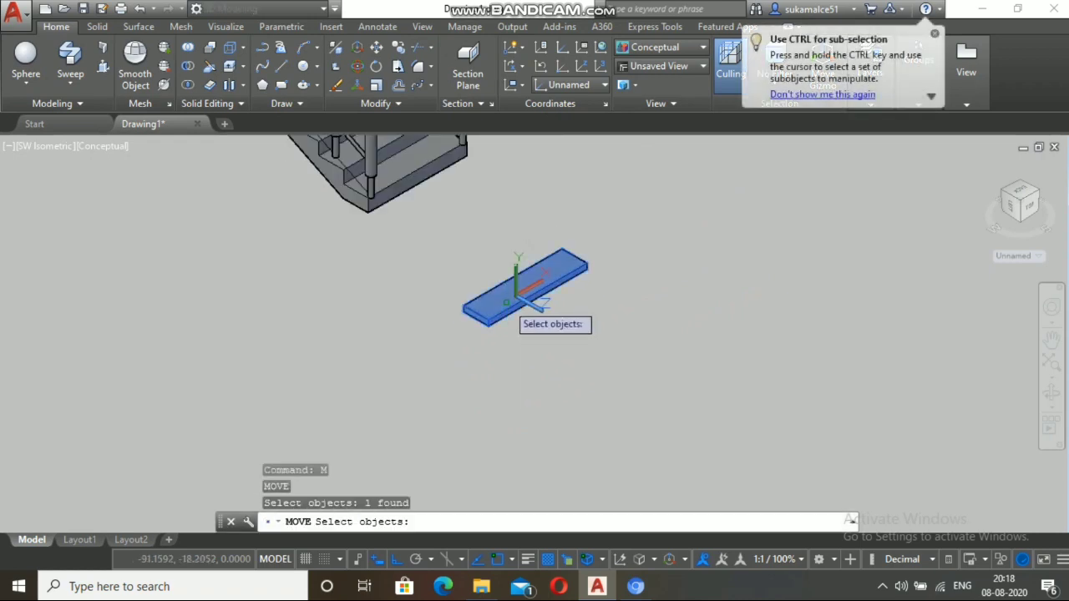
pyautogui.press('Return')
pyautogui.click(513, 279)
pyautogui.click(600, 227)
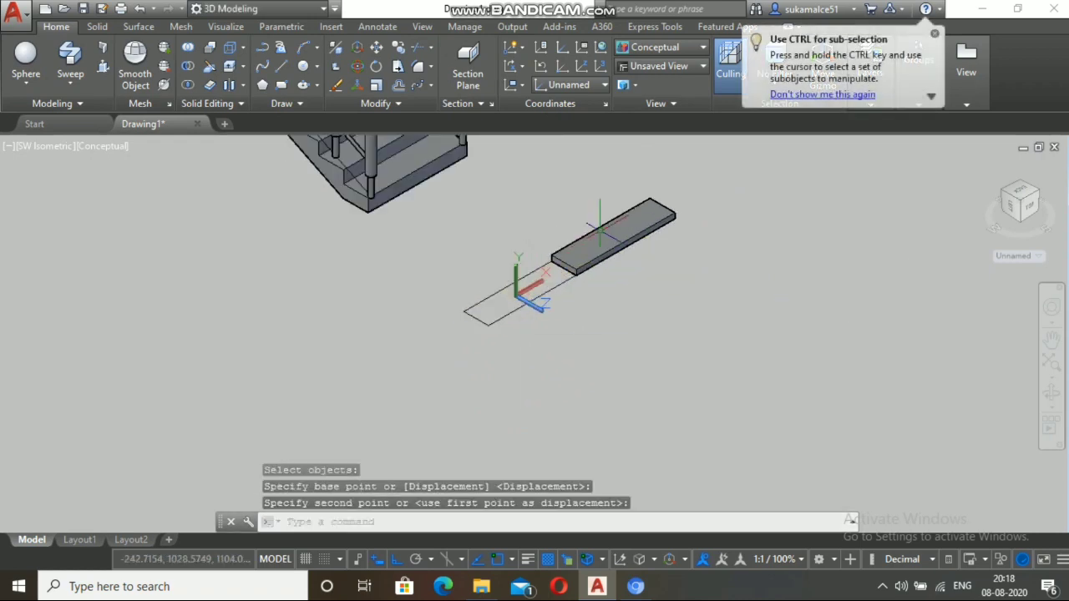
pyautogui.press('Escape')
# Step: Move the tread slab straight down along the Y axis, clear of the rectangular outline
pyautogui.scroll(3, 563, 262)
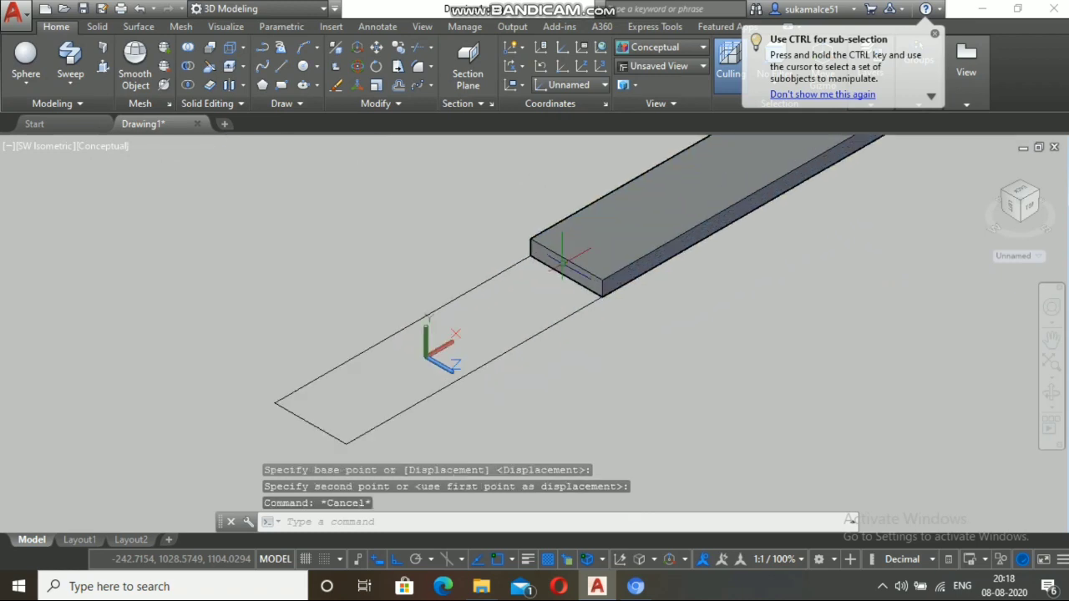
pyautogui.scroll(2, 563, 263)
pyautogui.scroll(-5, 552, 264)
pyautogui.write('m')
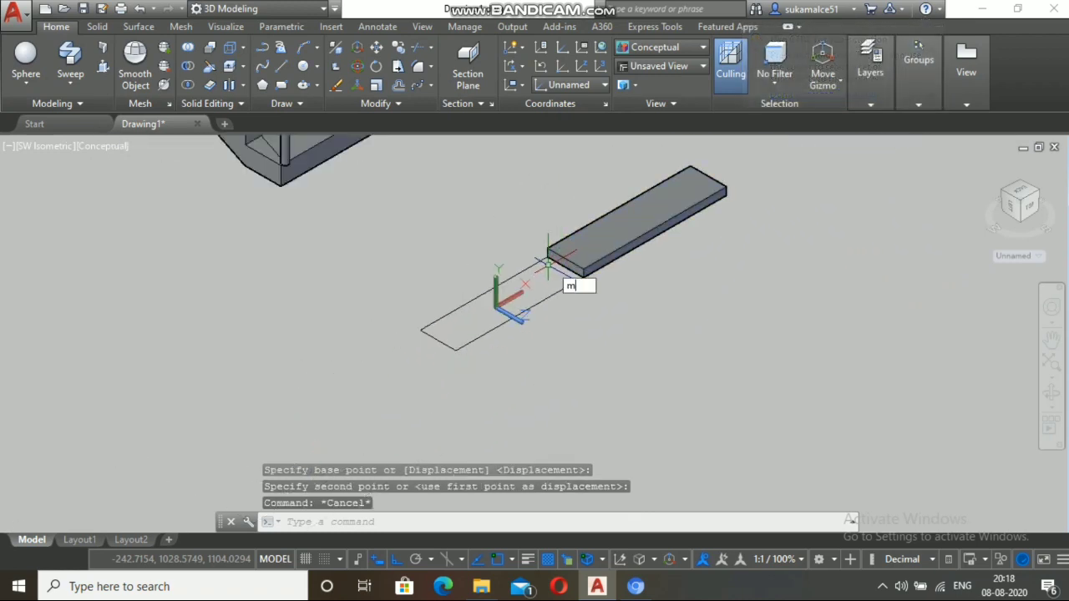
pyautogui.press('Return')
pyautogui.click(598, 228)
pyautogui.press('Return')
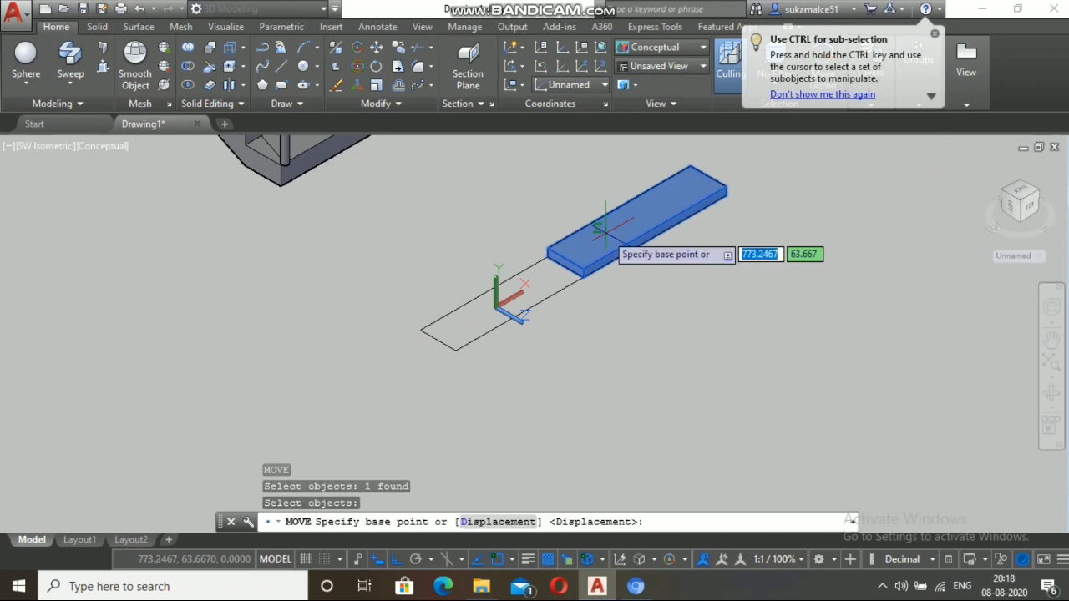
pyautogui.click(608, 219)
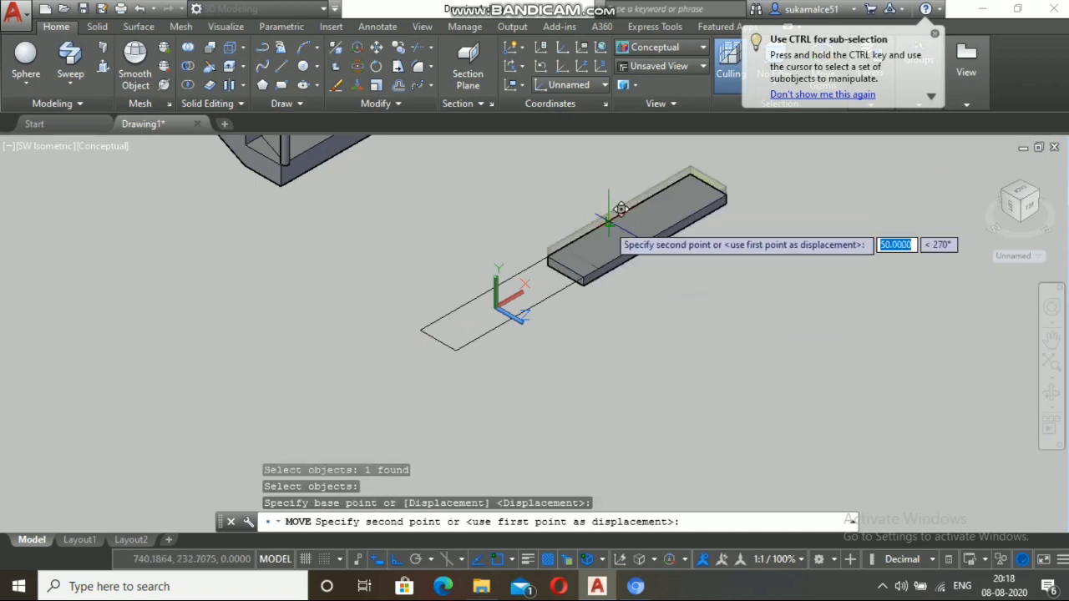
pyautogui.click(607, 343)
pyautogui.press('Escape')
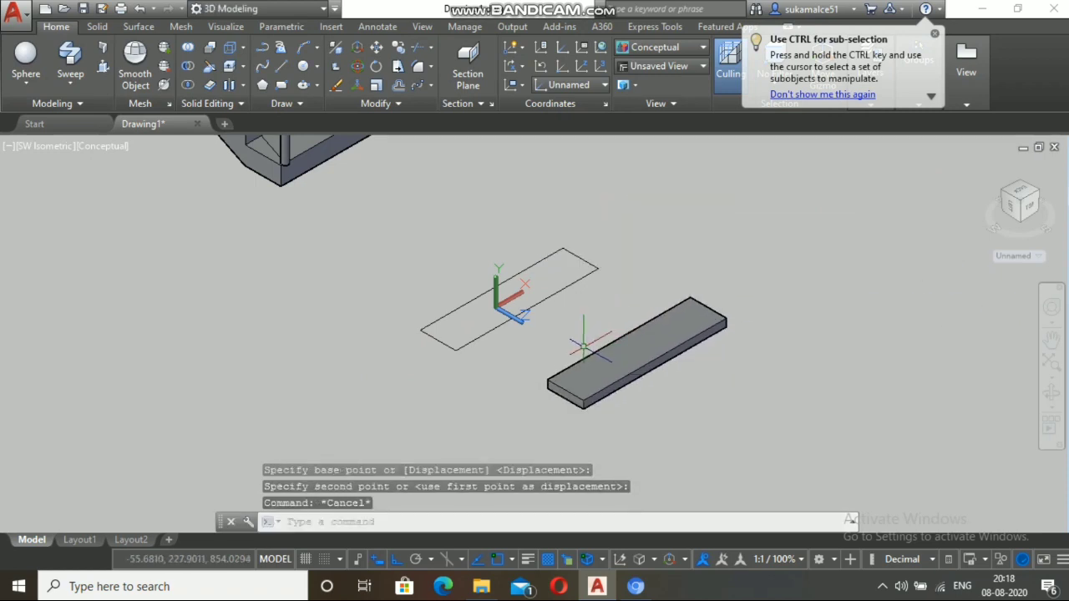
pyautogui.scroll(4, 565, 317)
pyautogui.scroll(-3, 522, 271)
pyautogui.scroll(-2, 522, 272)
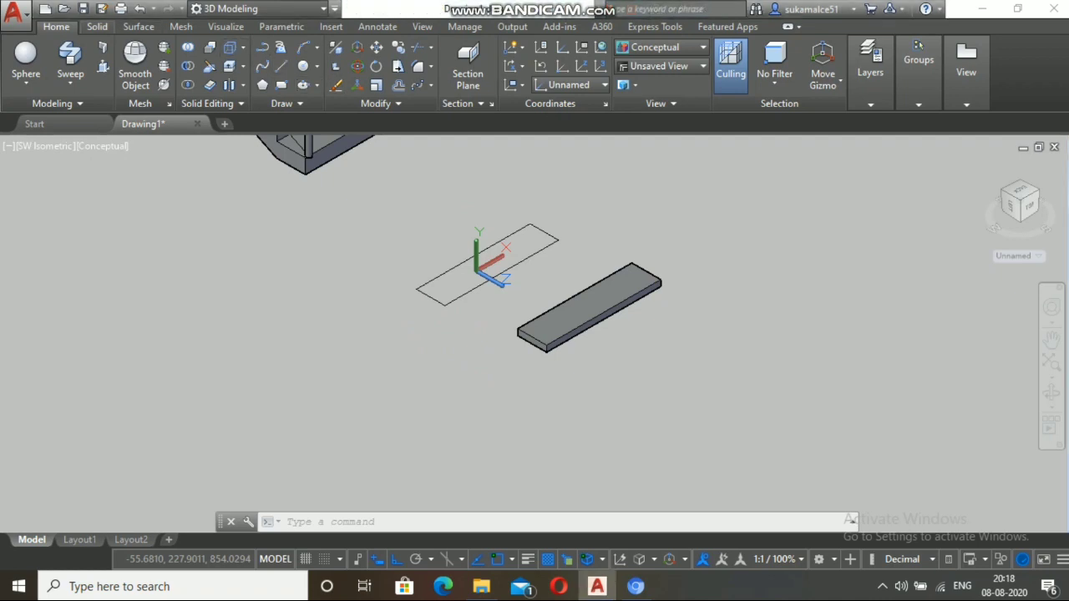
pyautogui.click(97, 25)
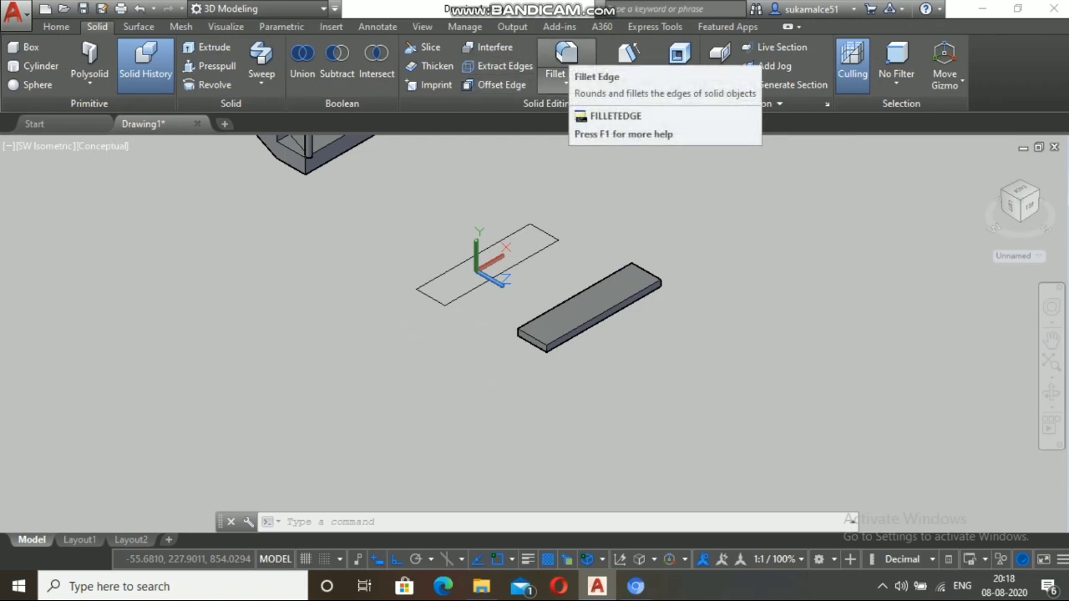
pyautogui.click(566, 58)
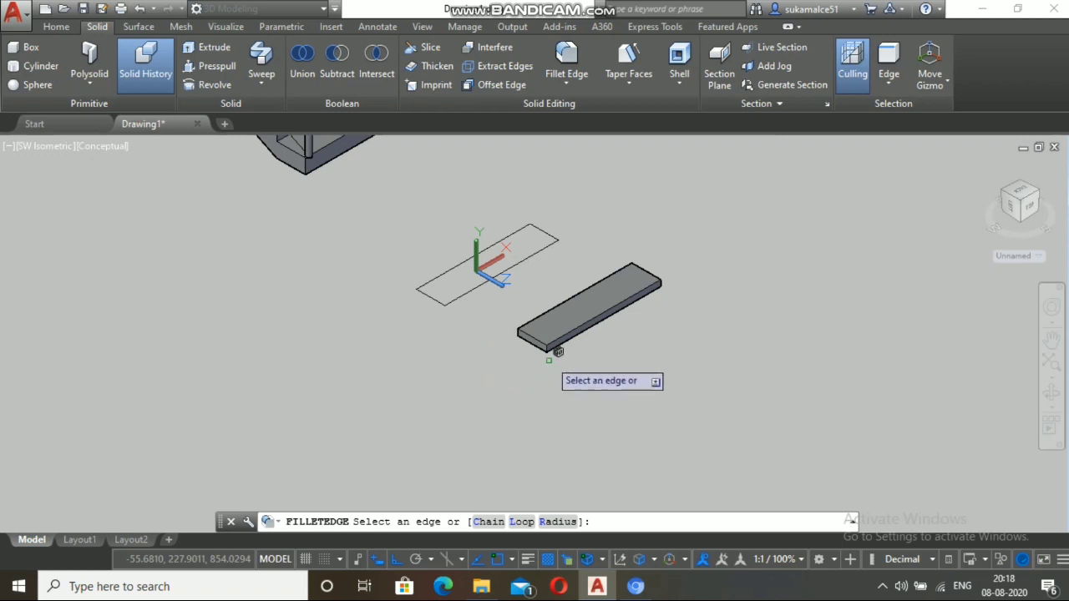
pyautogui.scroll(6, 555, 347)
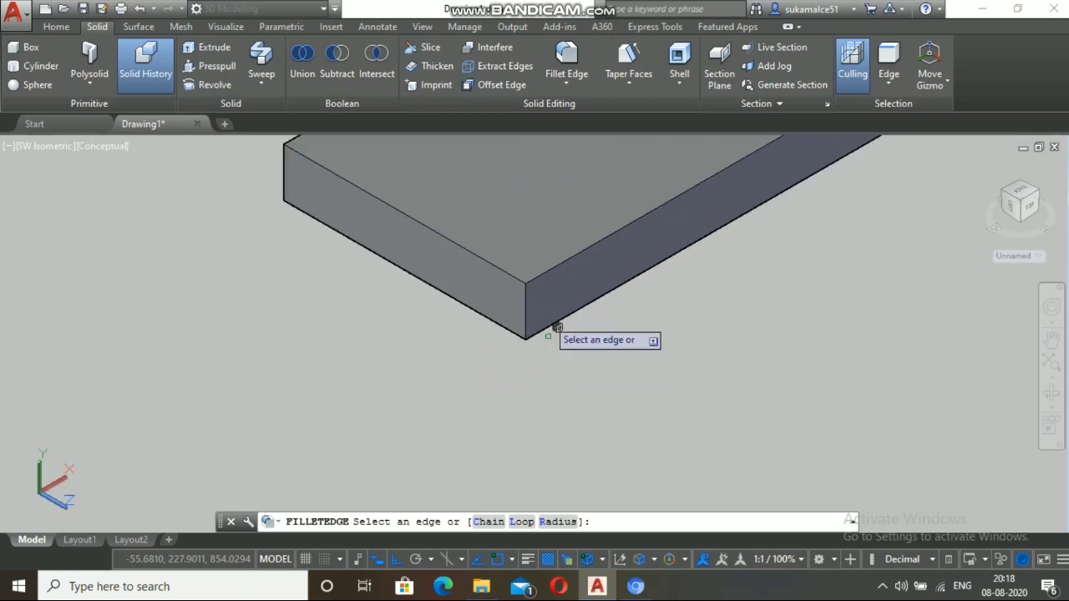
pyautogui.click(564, 257)
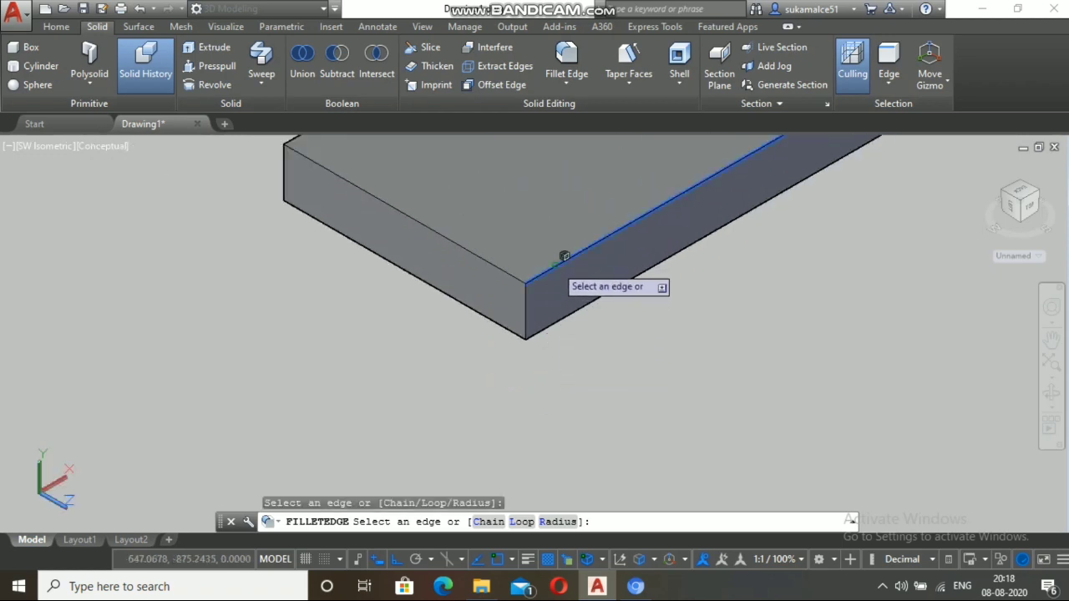
pyautogui.press('Return')
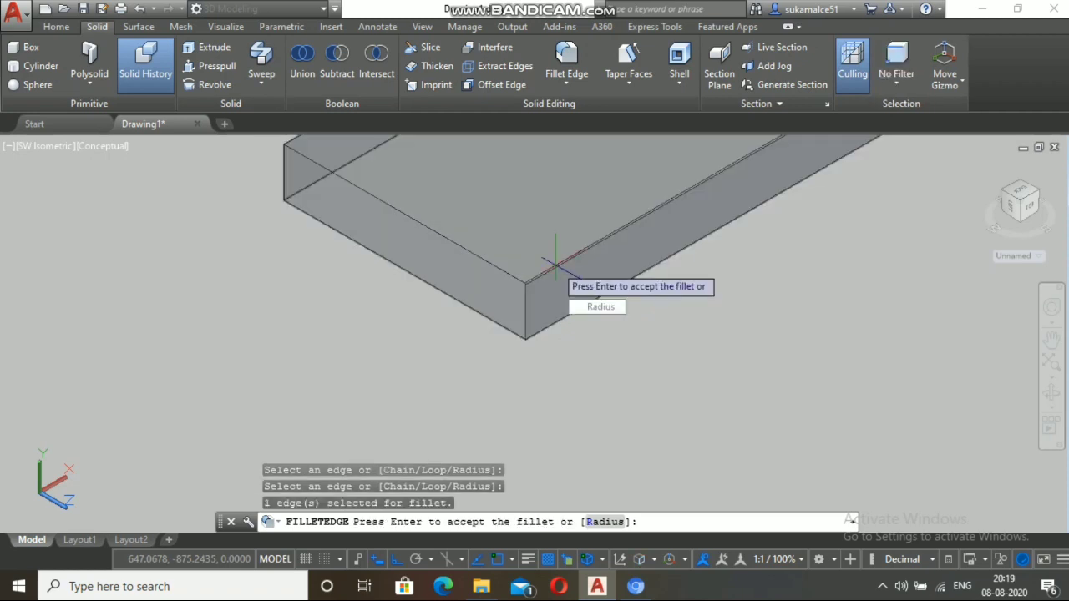
pyautogui.press('Down')
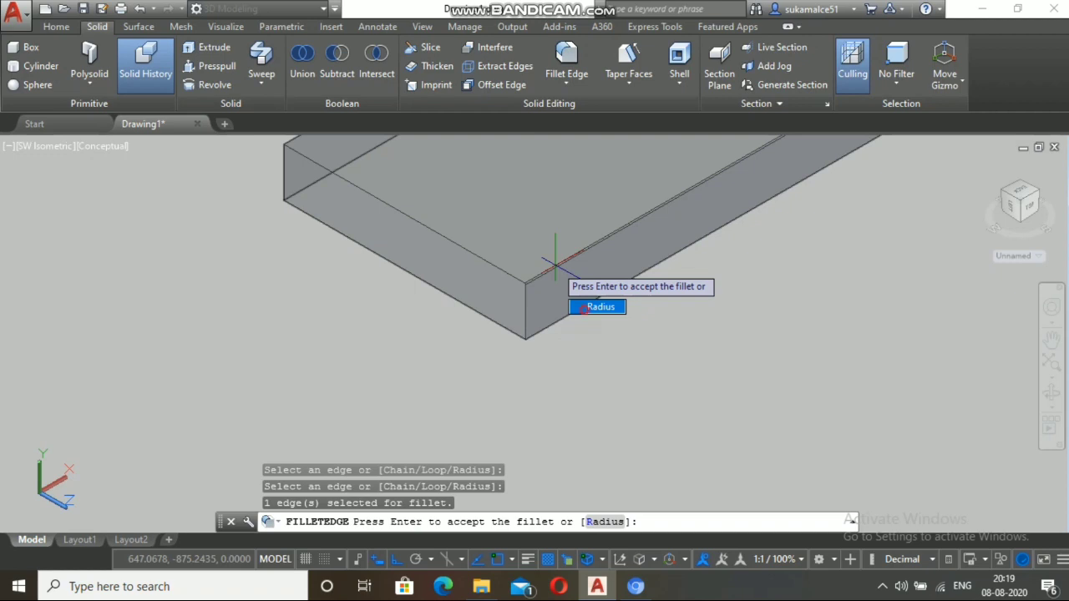
pyautogui.click(583, 309)
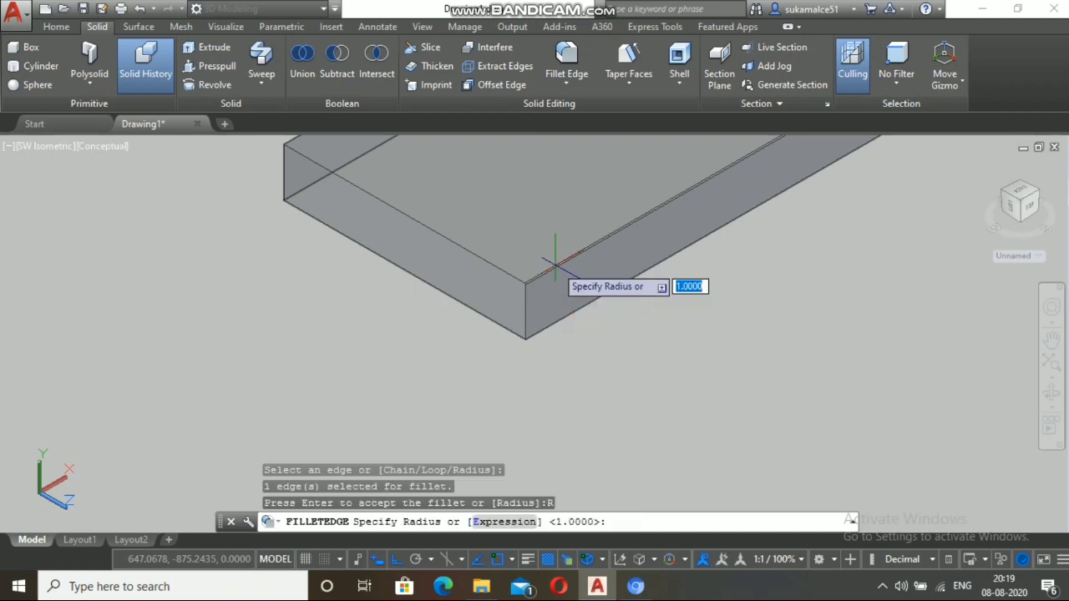
pyautogui.write('30')
pyautogui.press('Return')
pyautogui.scroll(-2, 556, 263)
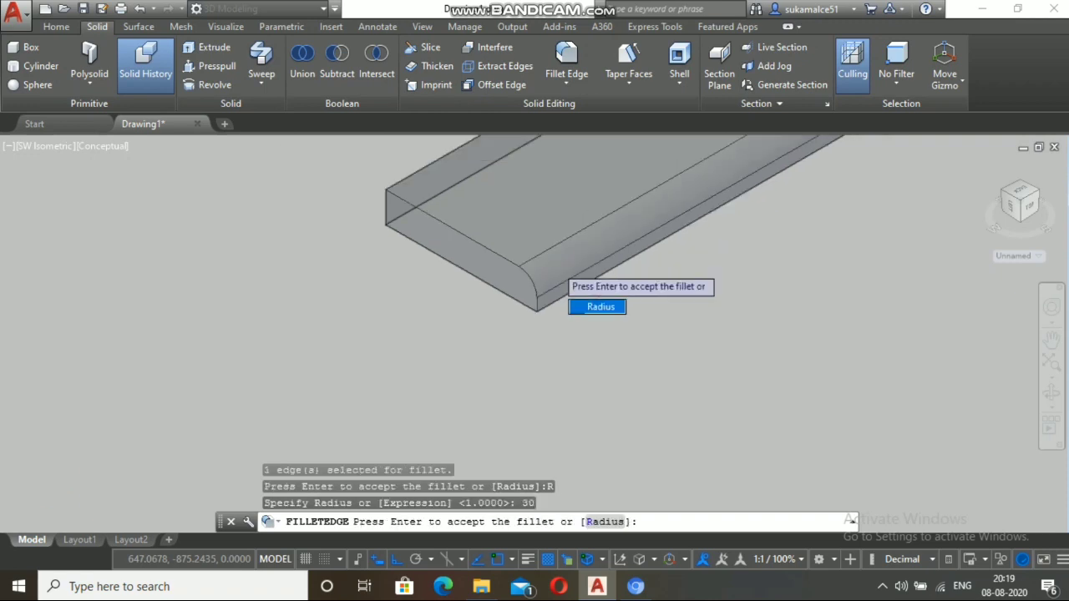
pyautogui.scroll(5, 537, 275)
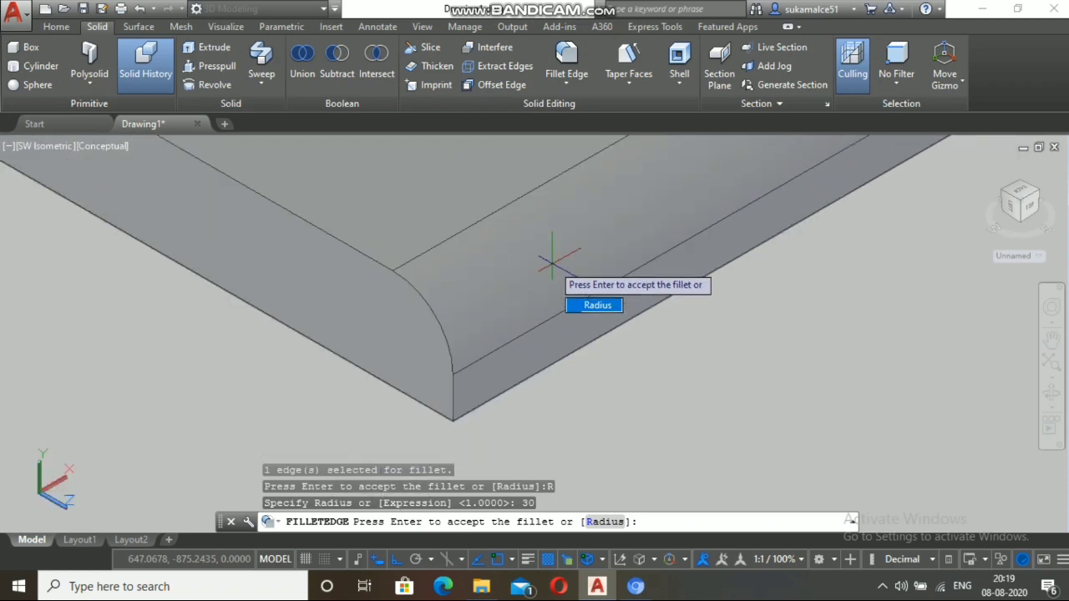
pyautogui.scroll(-2, 552, 263)
pyautogui.press('Escape')
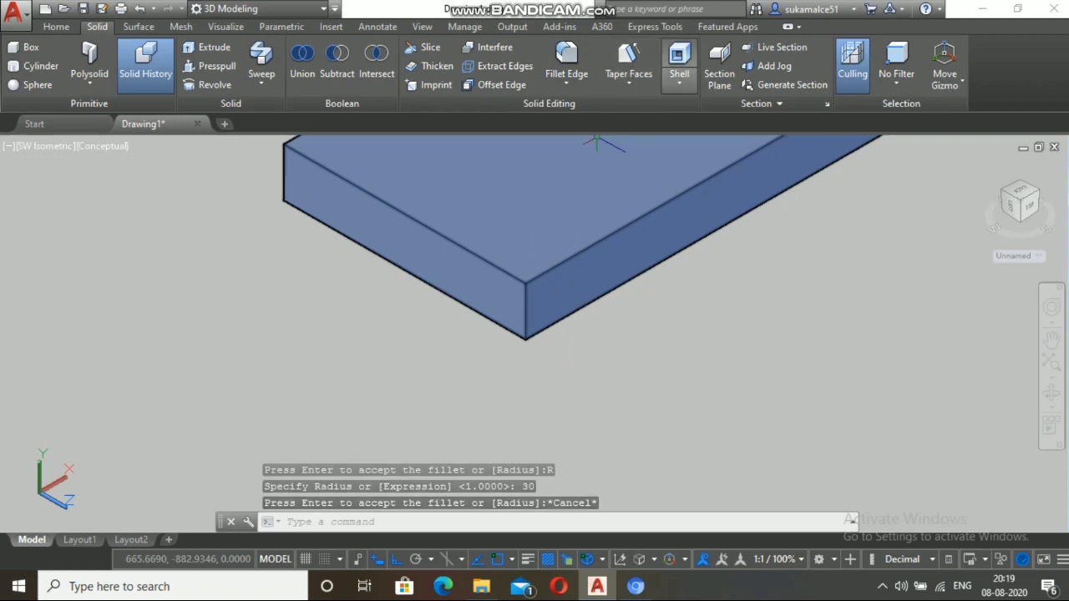
# Step: Fillet the upper long front edge of the tread slab with a radius of 30
pyautogui.click(566, 57)
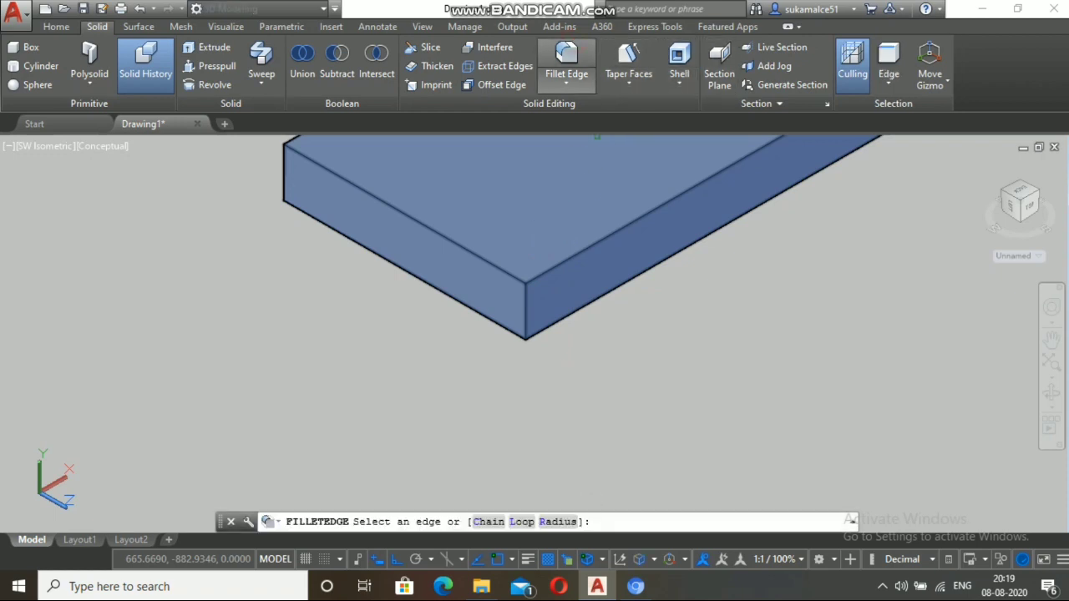
pyautogui.click(584, 245)
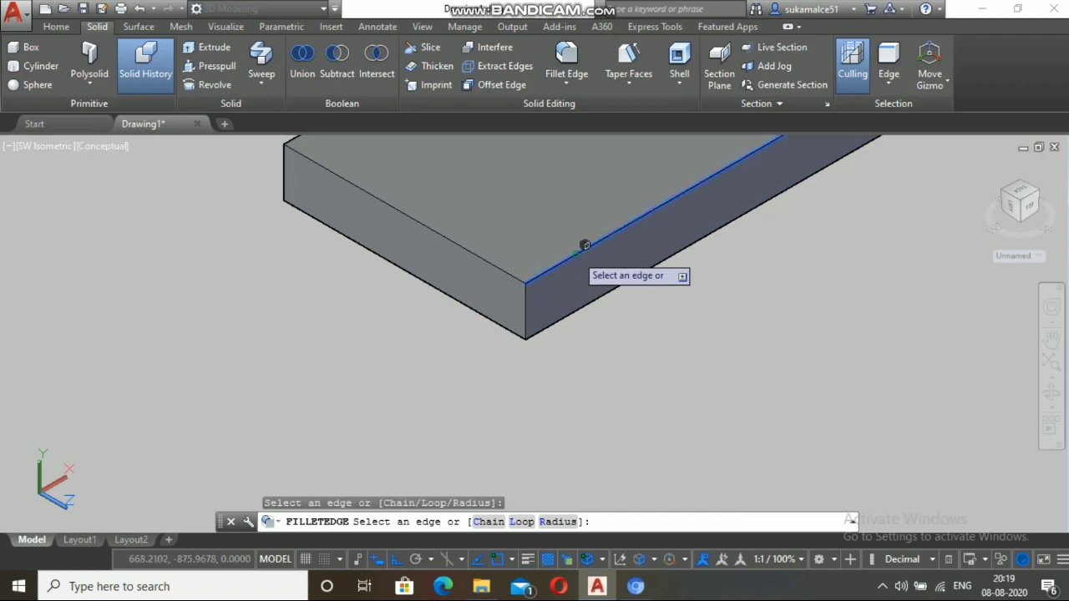
pyautogui.press('Return')
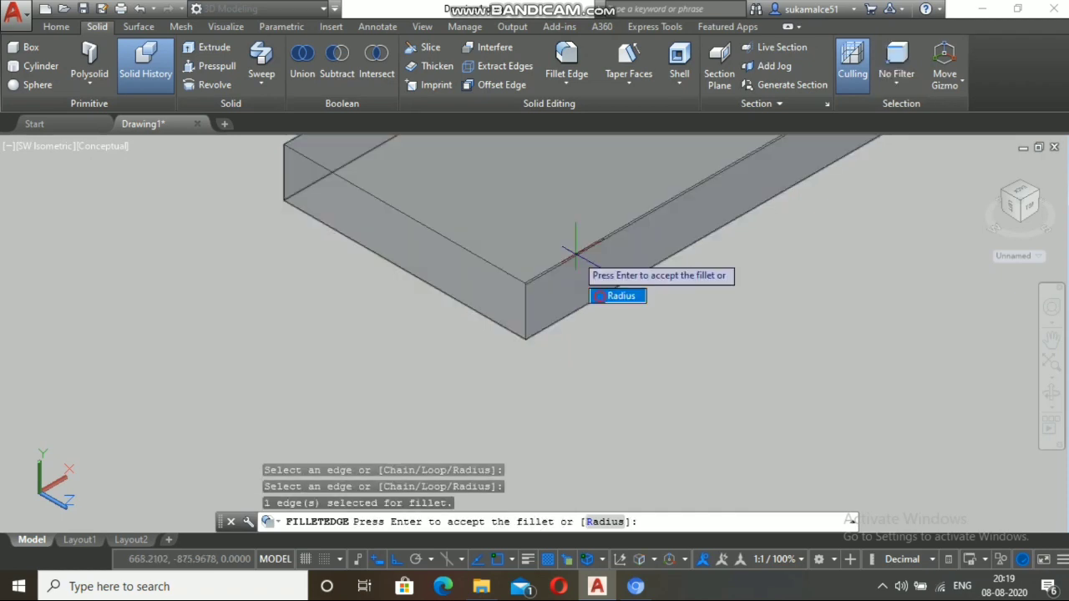
pyautogui.write('r')
pyautogui.press('Return')
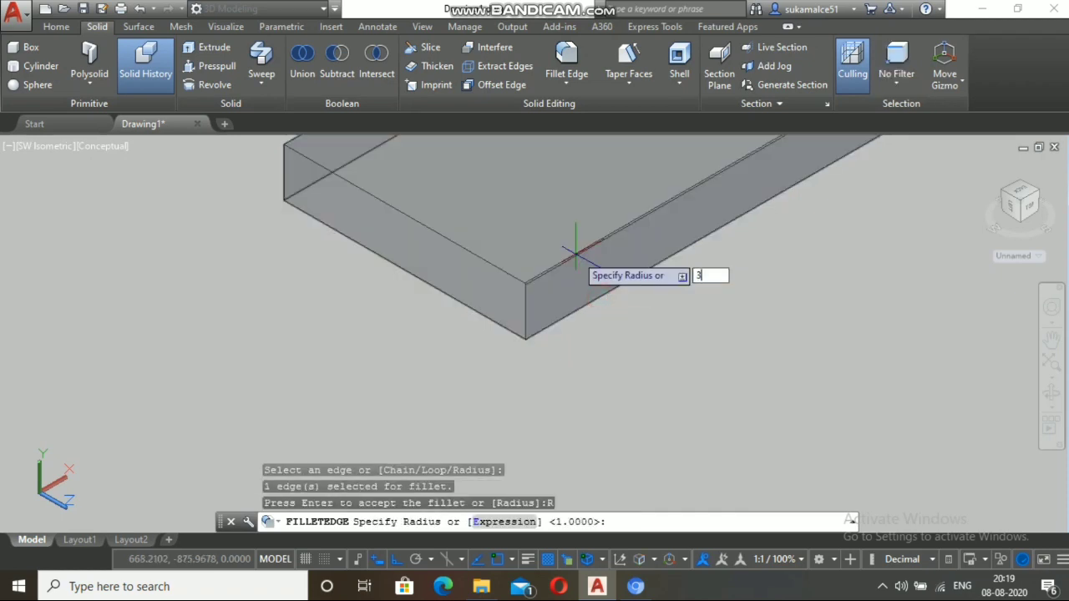
pyautogui.press('Return')
pyautogui.press('Return')
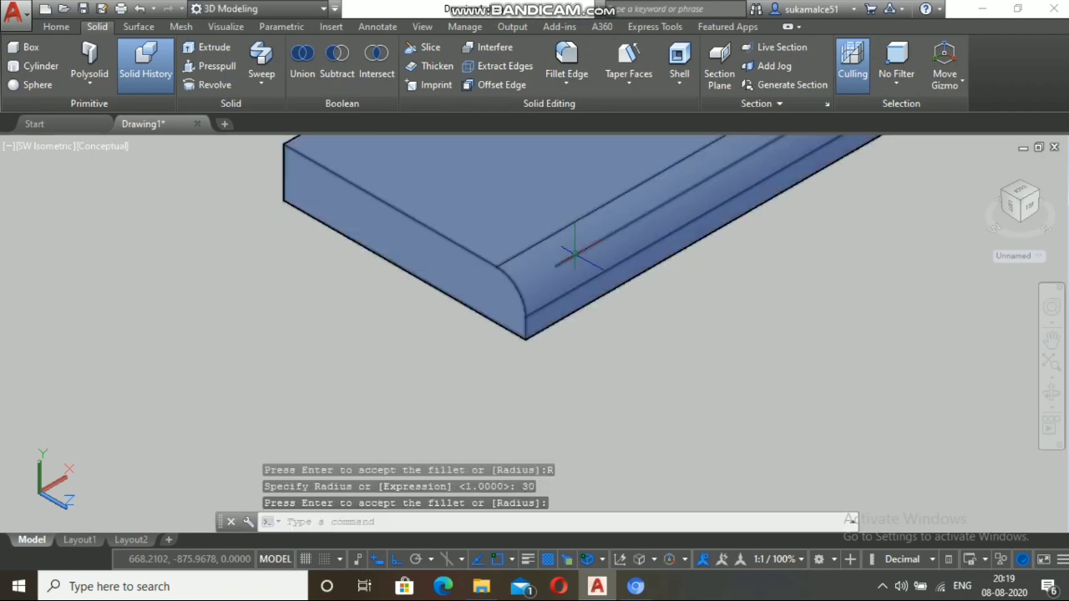
pyautogui.scroll(-3, 568, 250)
pyautogui.scroll(4, 555, 249)
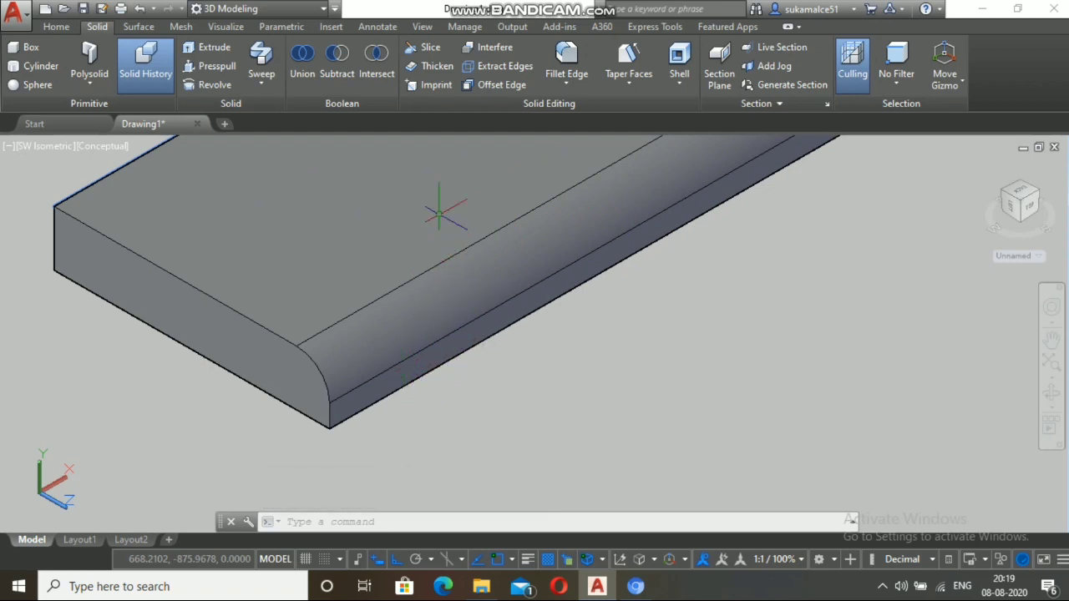
pyautogui.click(567, 55)
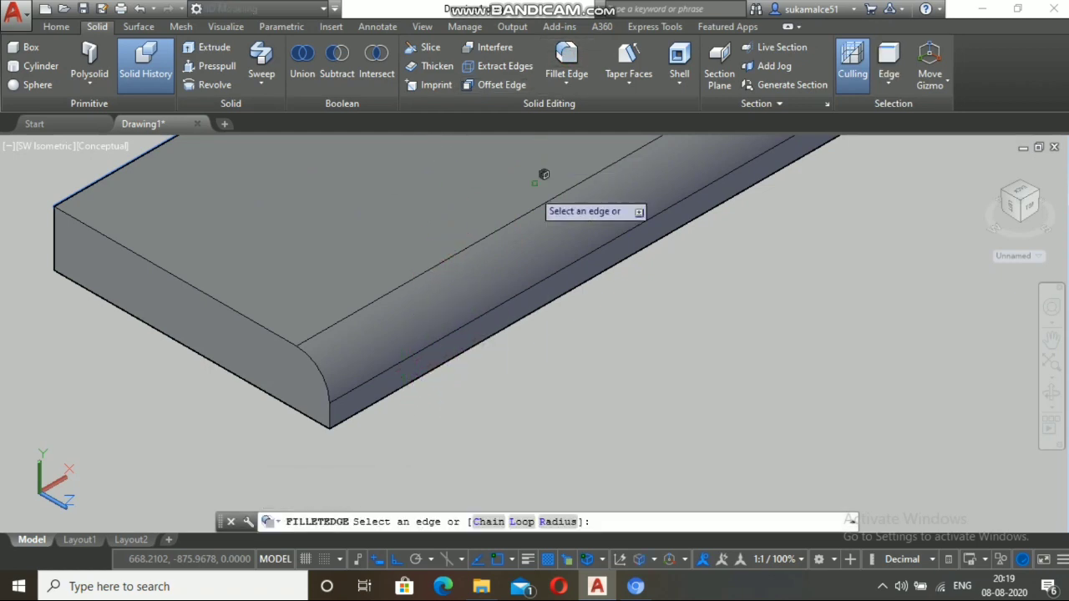
pyautogui.click(441, 360)
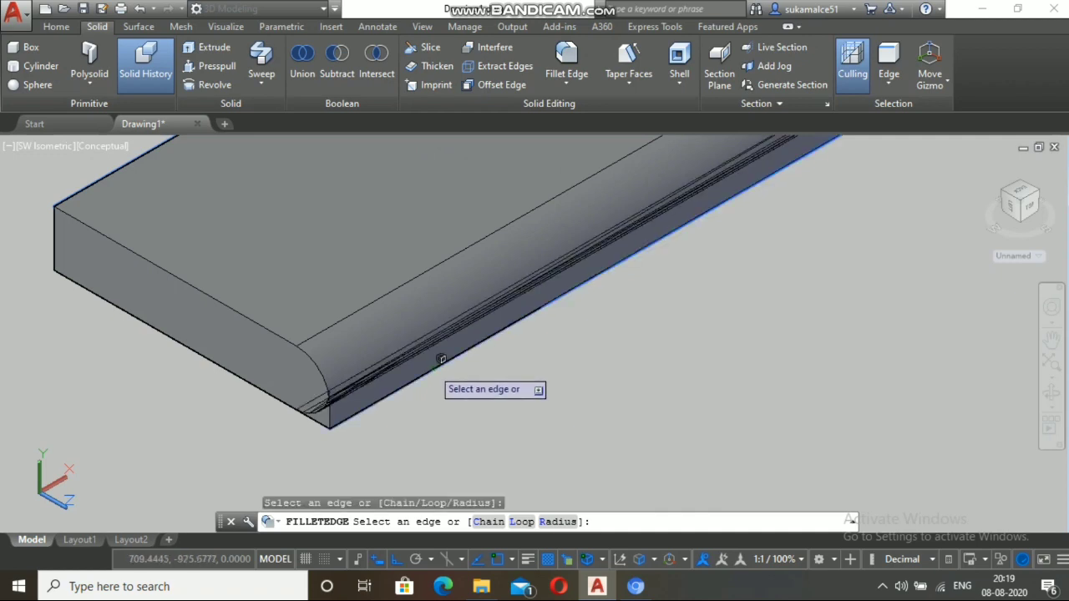
pyautogui.press('Return')
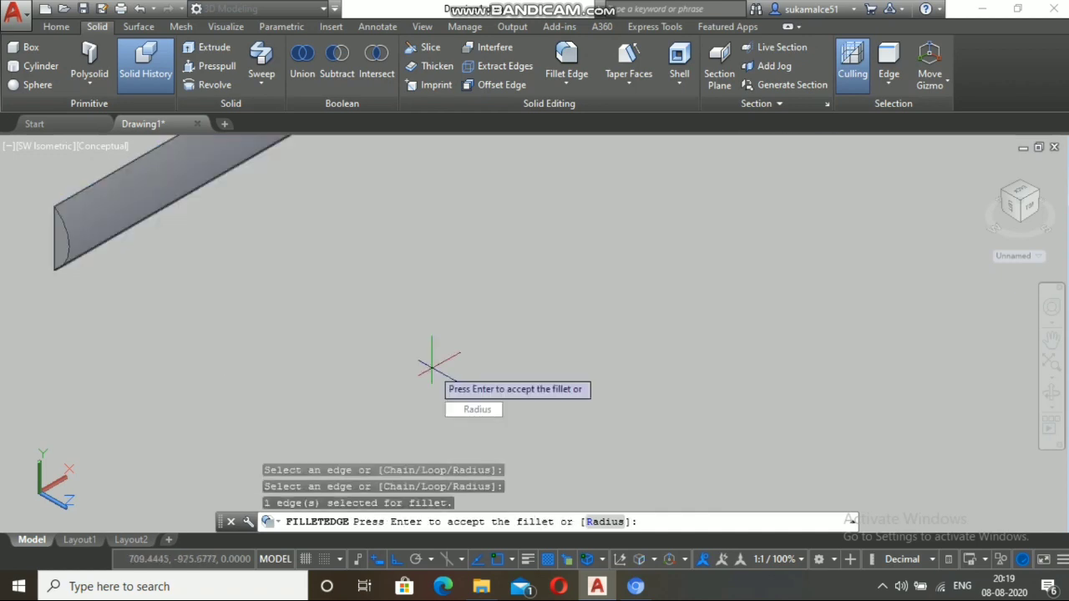
pyautogui.press('Down')
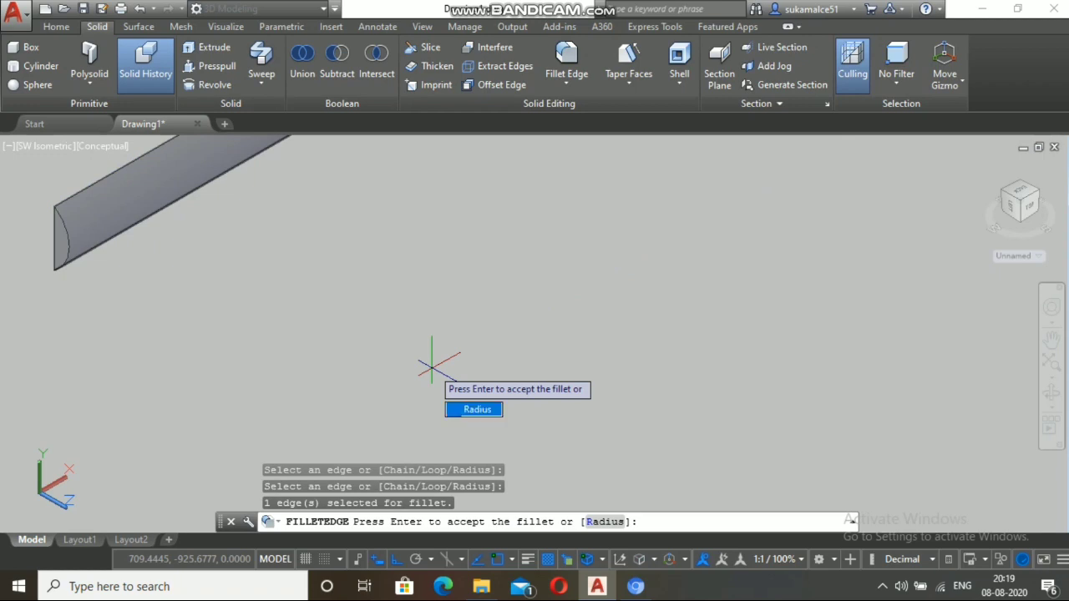
pyautogui.press('Return')
pyautogui.scroll(-4, 493, 267)
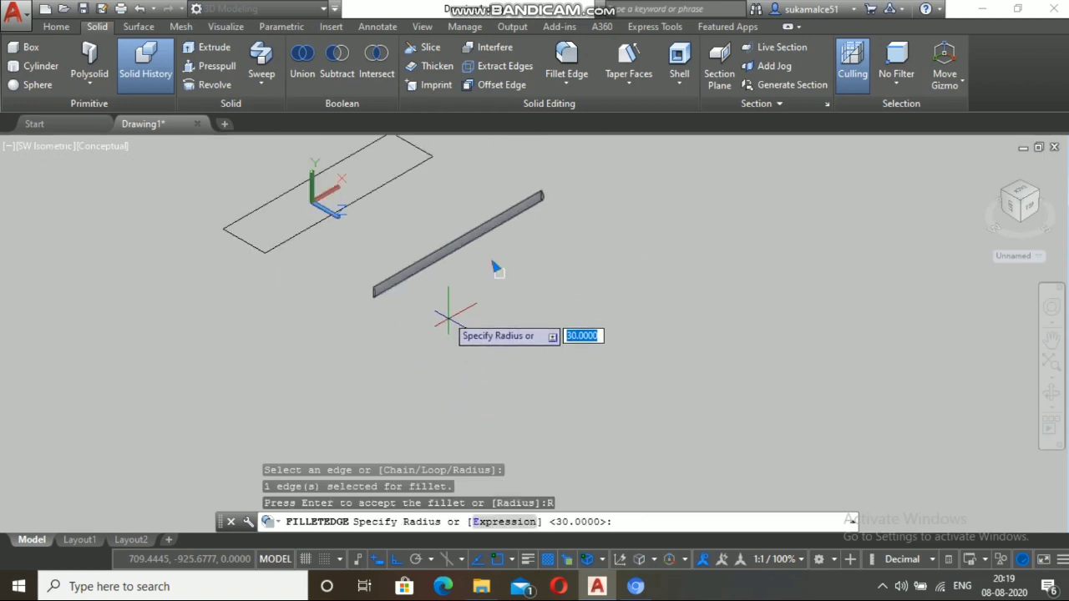
pyautogui.scroll(3, 493, 267)
pyautogui.hotkey('ctrl', 'z')
pyautogui.hotkey('ctrl', 'z')
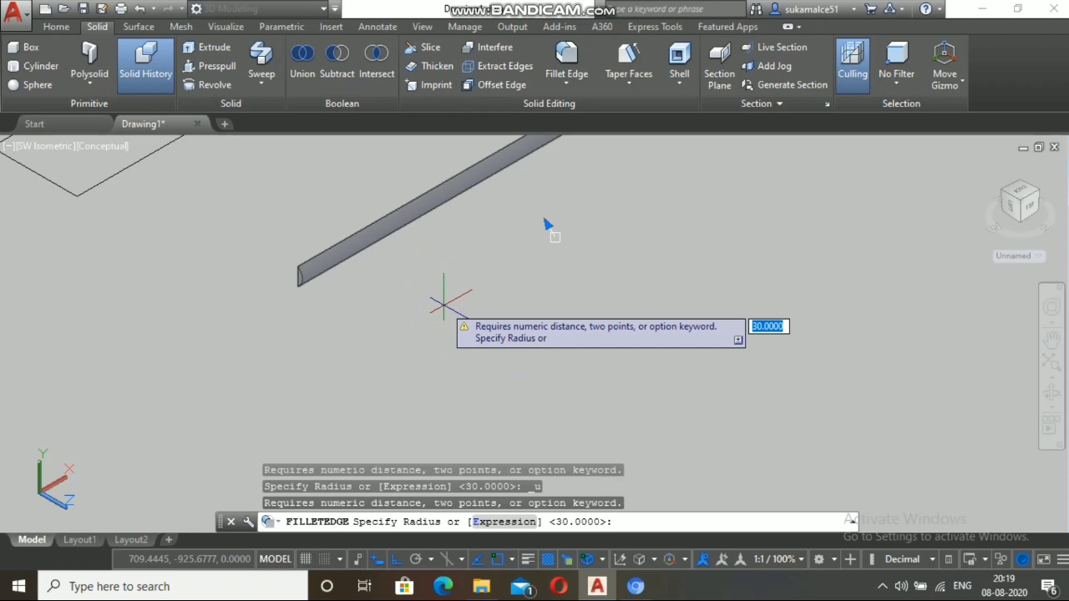
pyautogui.press('Escape')
pyautogui.scroll(5, 443, 304)
pyautogui.press('Escape')
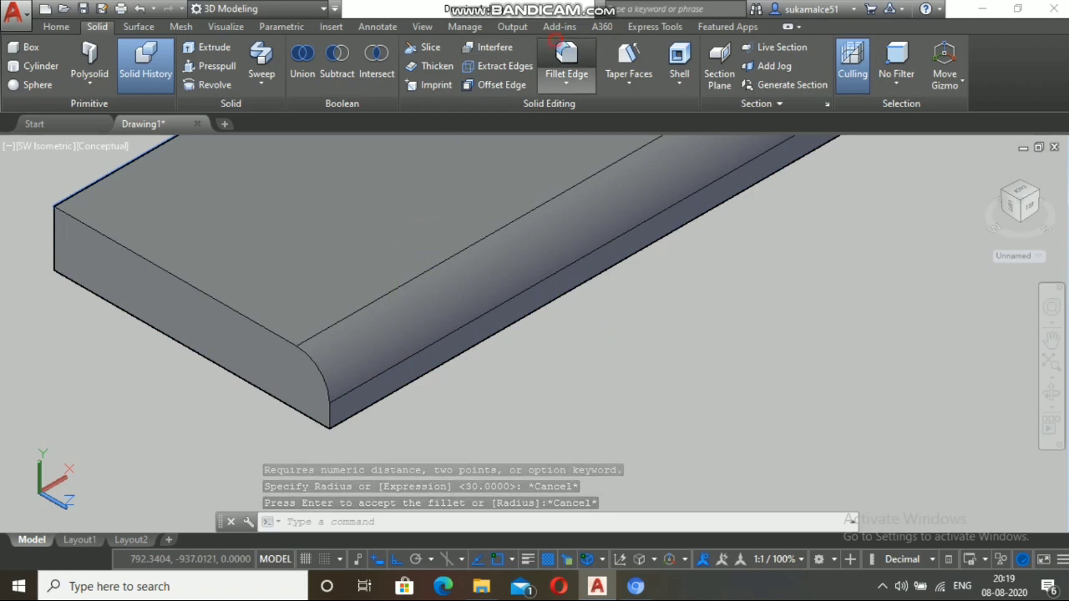
# Step: Try to fillet the lower long front edge of the tread slab with a radius of 30
pyautogui.click(566, 58)
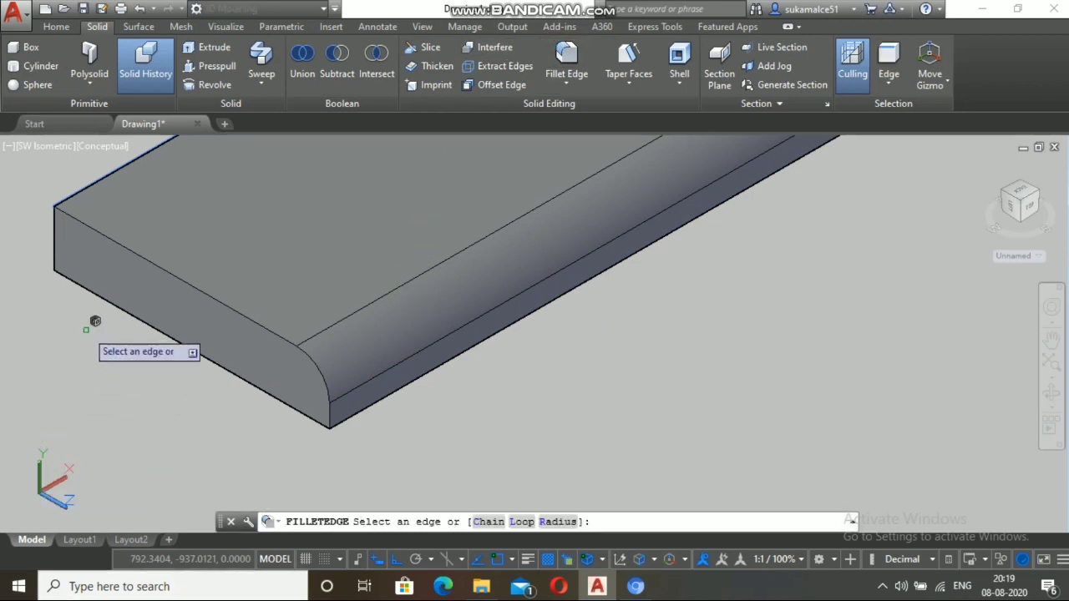
pyautogui.click(374, 402)
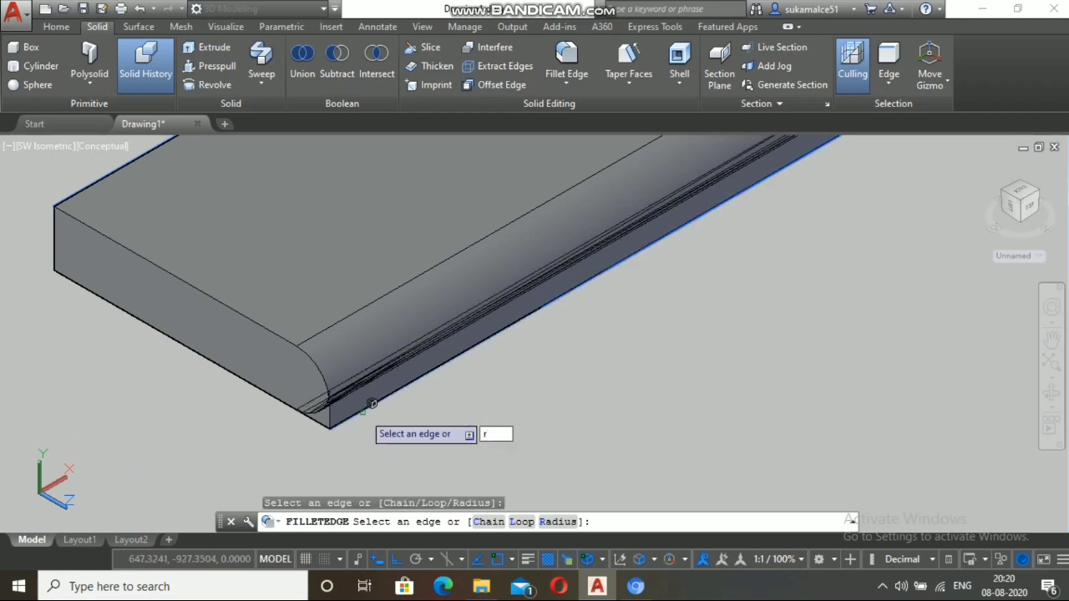
pyautogui.press('Return')
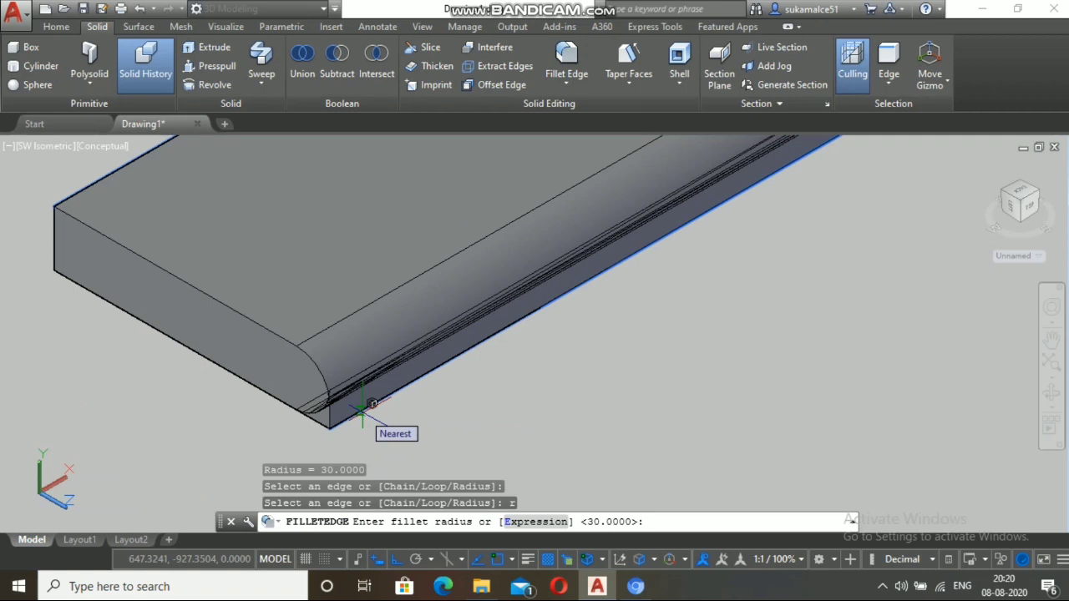
pyautogui.write('30')
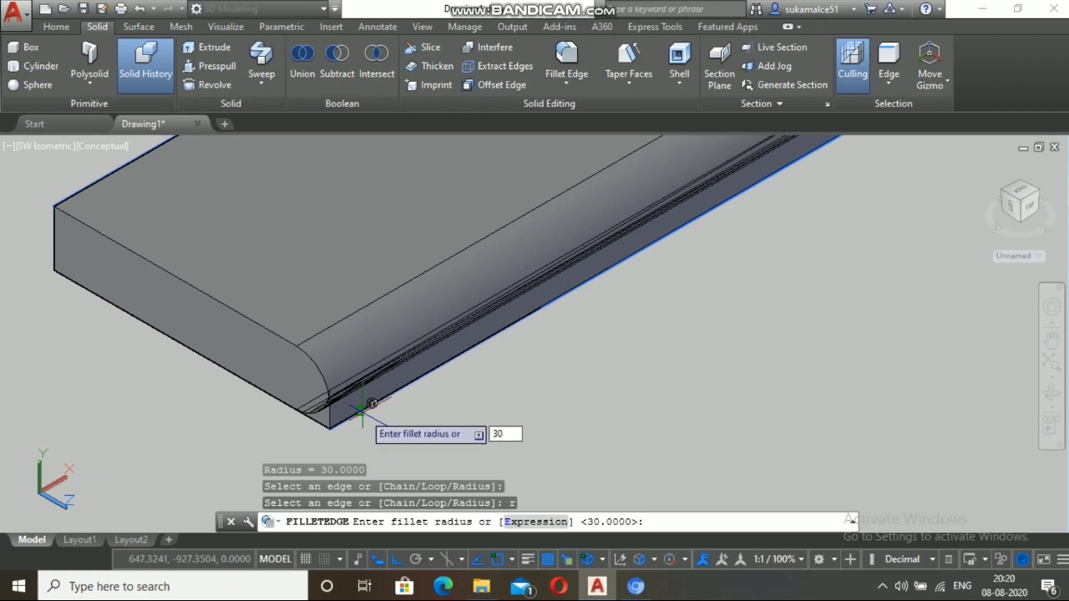
pyautogui.press('Return')
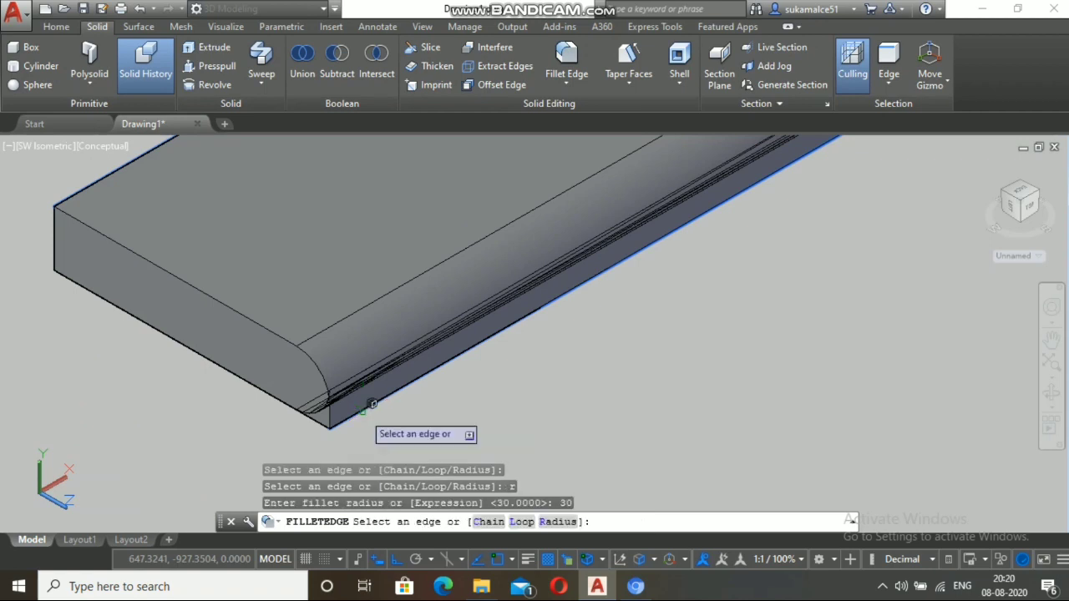
pyautogui.click(374, 405)
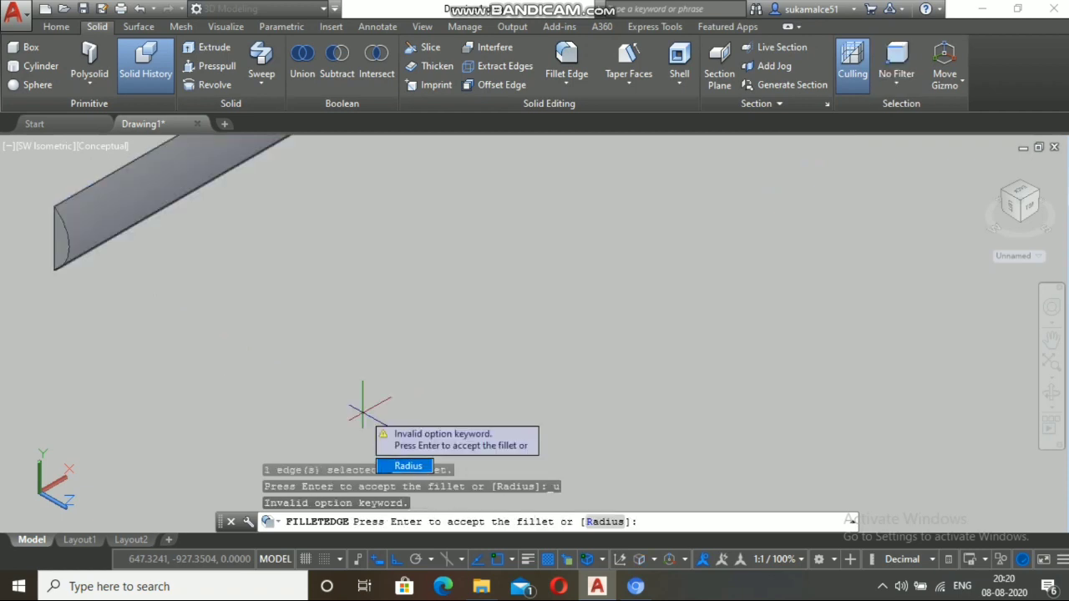
pyautogui.press('Escape')
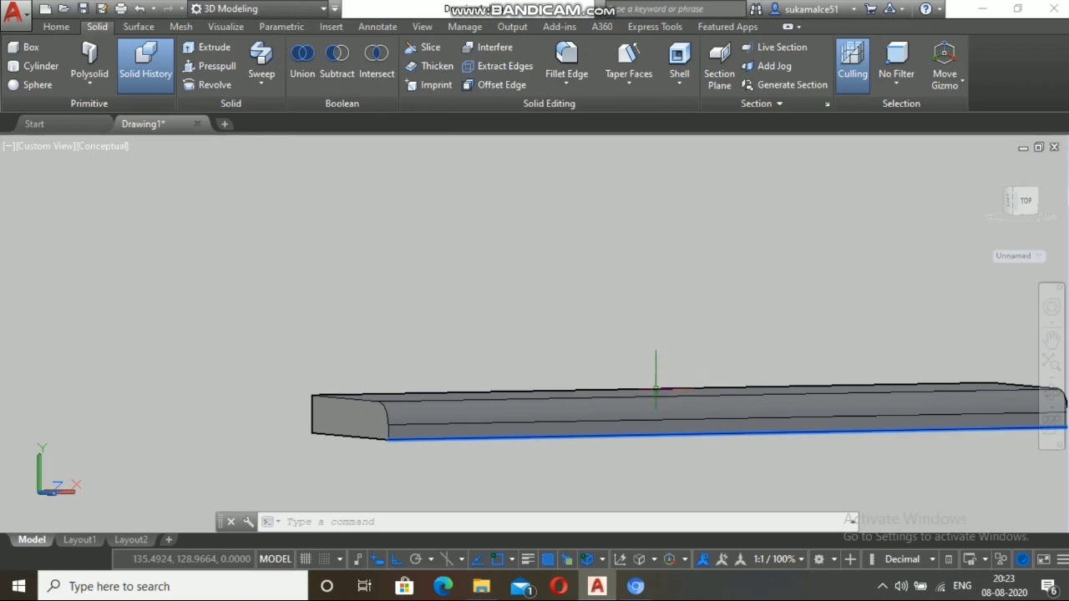
# Step: Open the materials browser and switch the viewport's visual style to Realistic
pyautogui.scroll(-5, 656, 386)
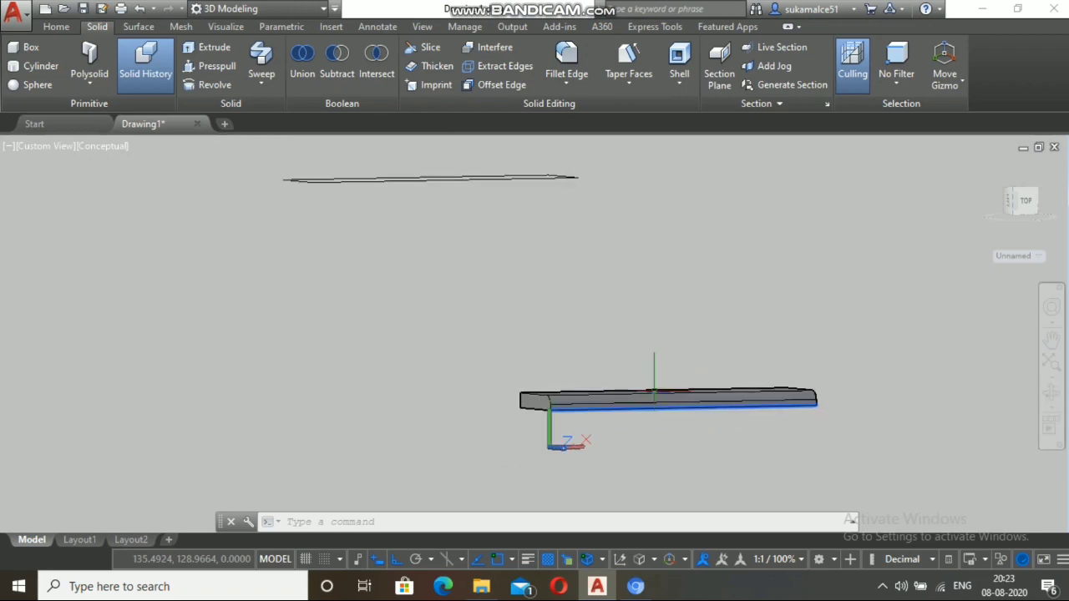
pyautogui.click(1051, 392)
pyautogui.moveTo(801, 413); pyautogui.dragTo(166, 203)
pyautogui.scroll(-2, 756, 289)
pyautogui.scroll(9, 759, 289)
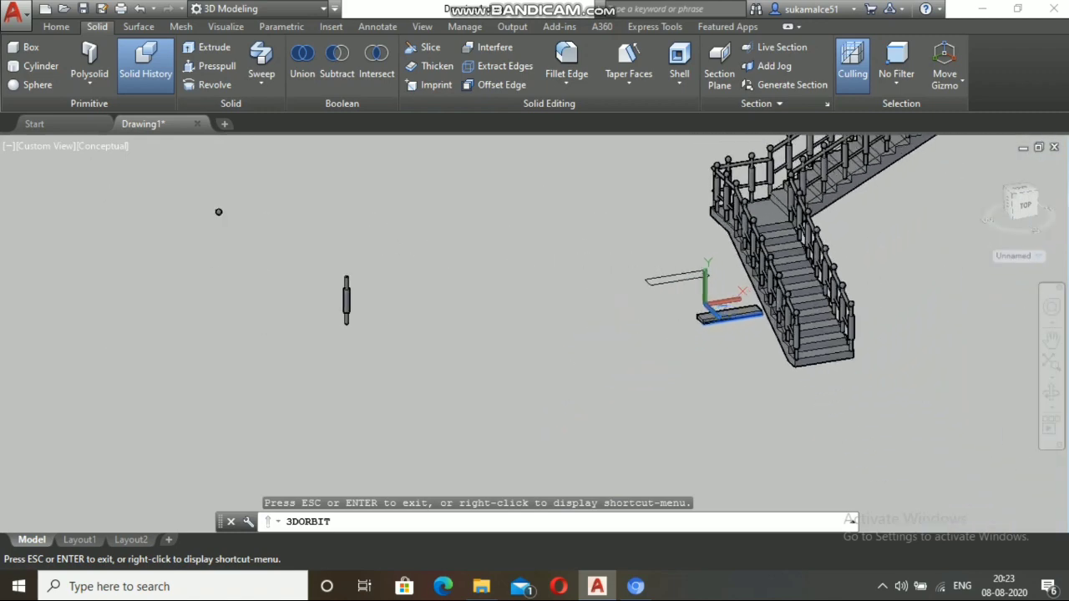
pyautogui.scroll(4, 739, 305)
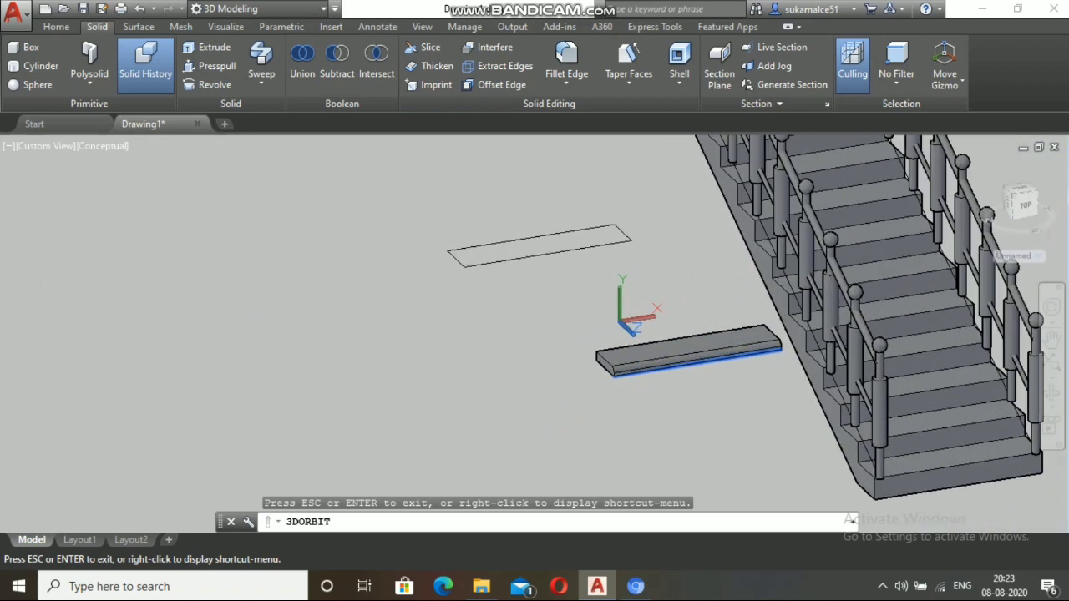
pyautogui.press('Escape')
pyautogui.scroll(5, 718, 361)
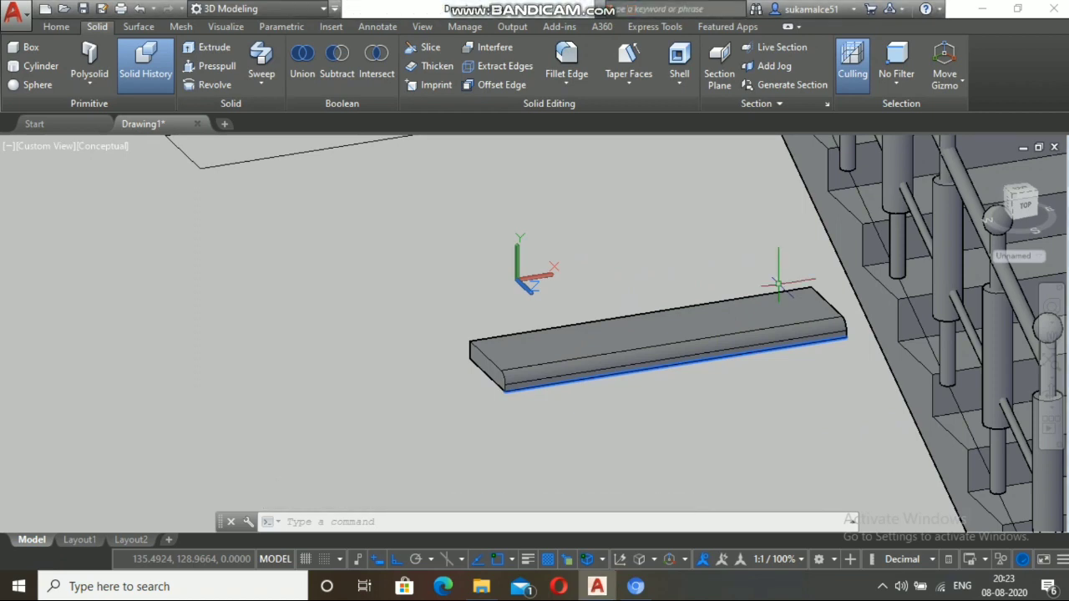
pyautogui.write('mat')
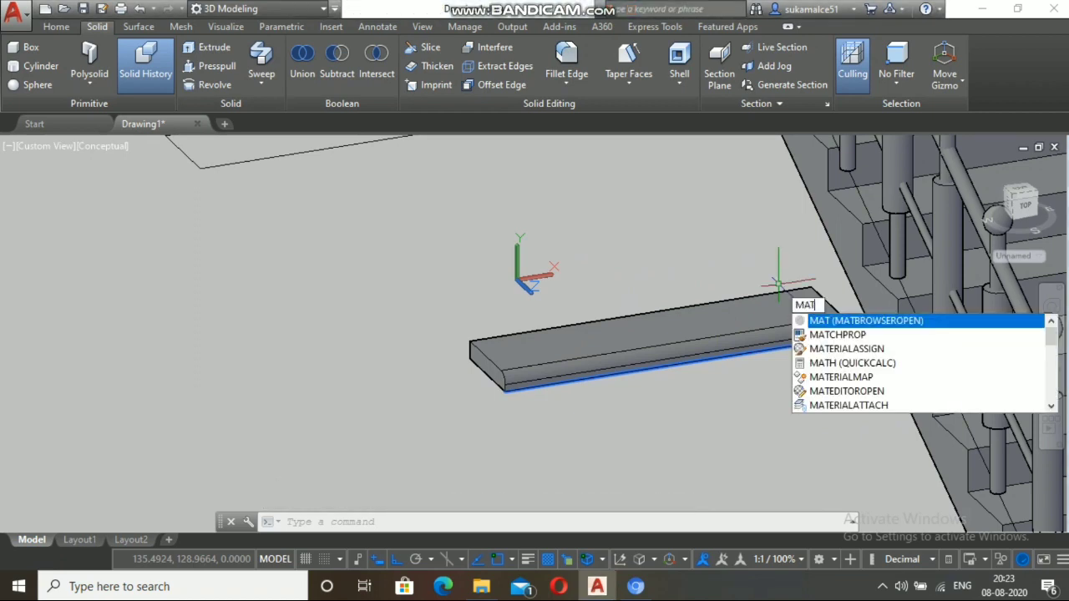
pyautogui.press('Return')
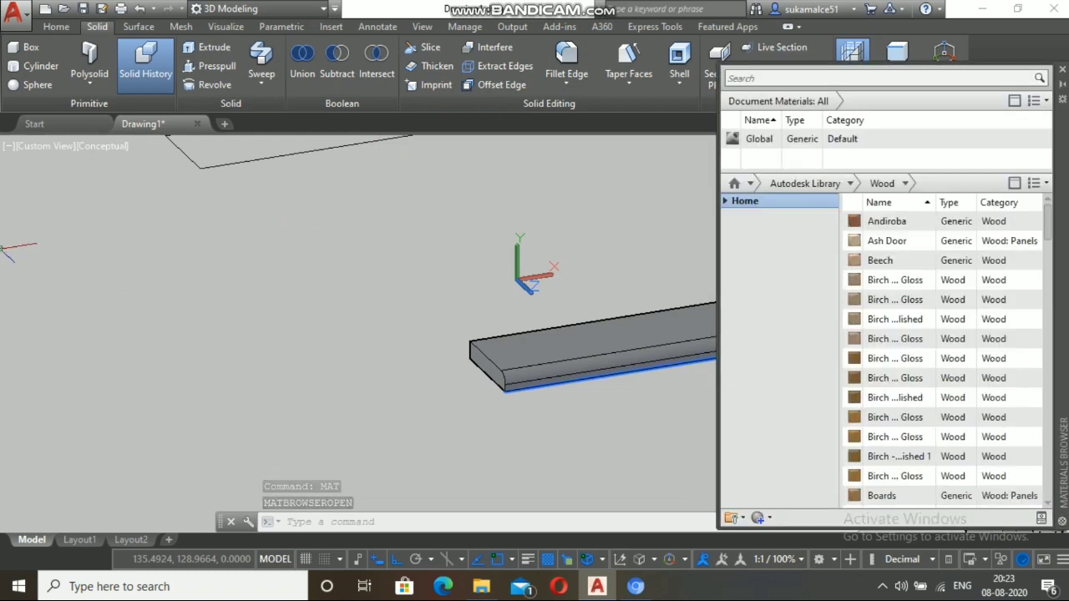
pyautogui.click(103, 146)
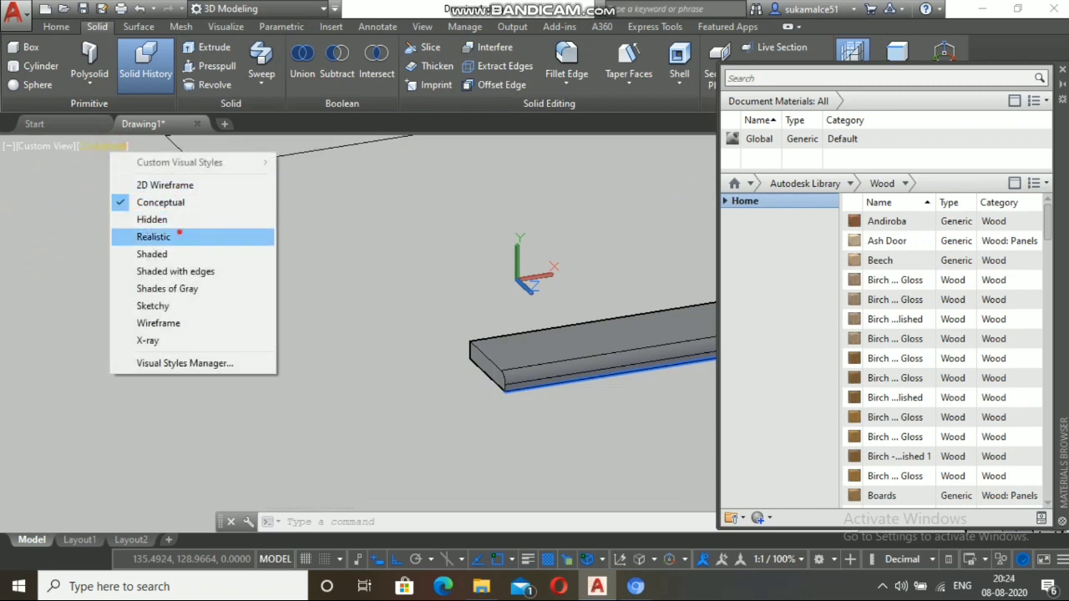
pyautogui.click(172, 237)
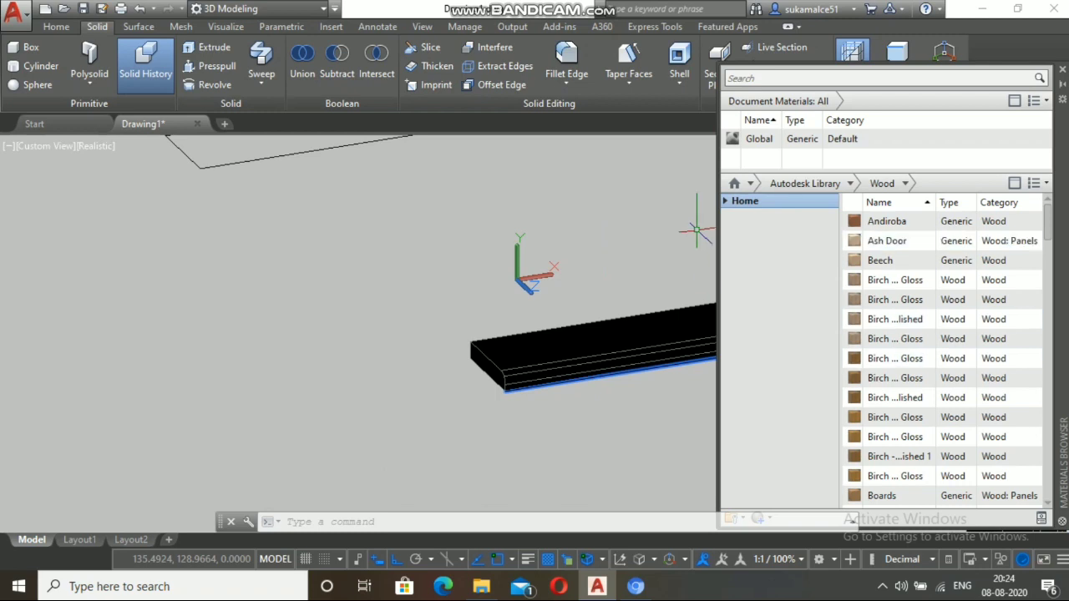
# Step: Apply the Andiroba material from the Autodesk Library's Wood category to the tread slab
pyautogui.click(805, 184)
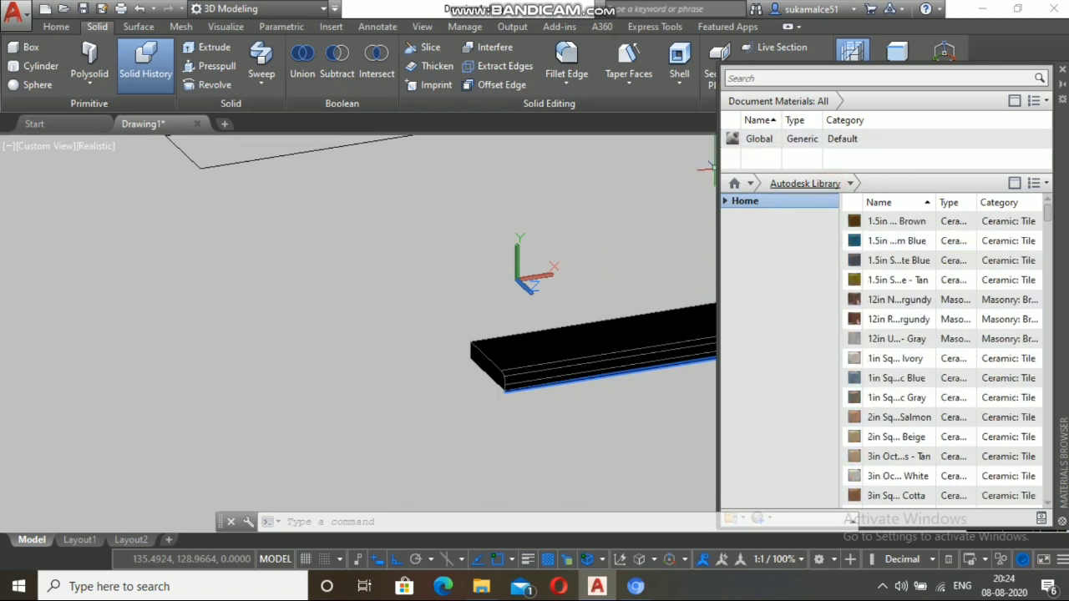
pyautogui.click(850, 183)
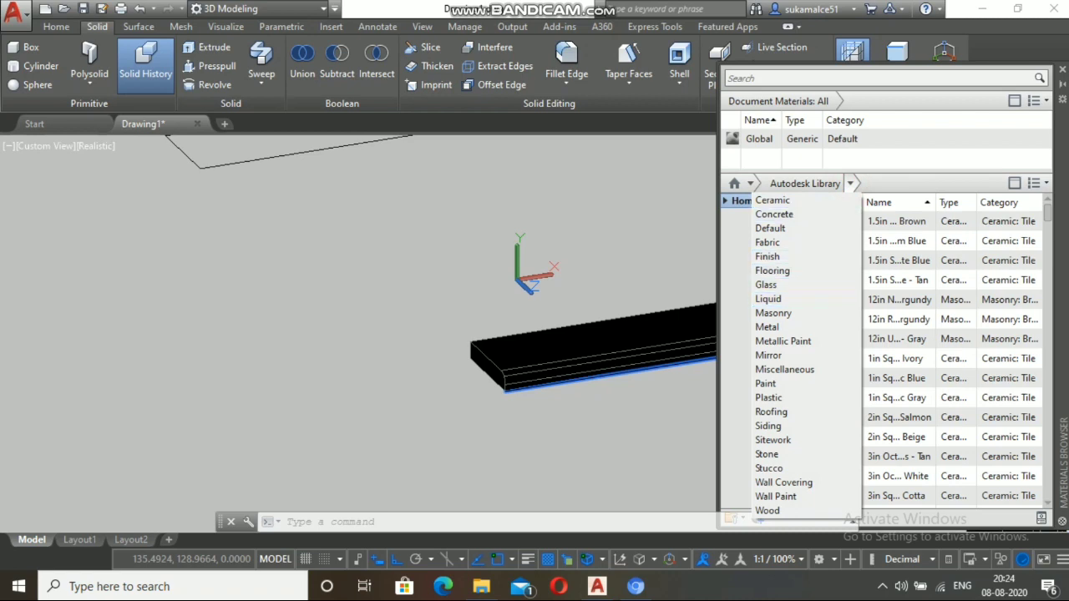
pyautogui.click(768, 509)
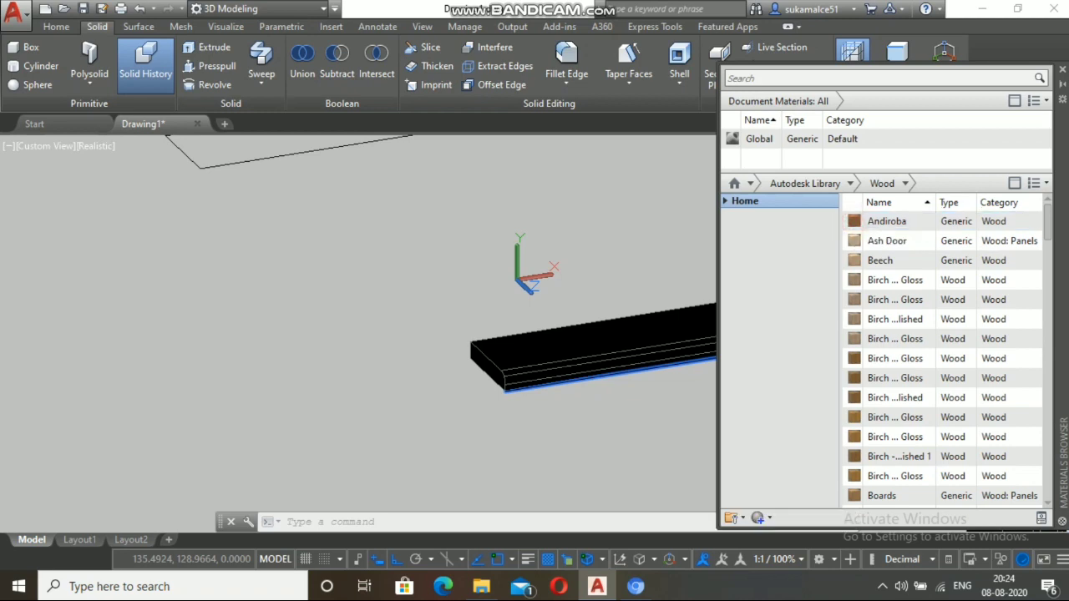
pyautogui.moveTo(887, 222); pyautogui.dragTo(656, 326)
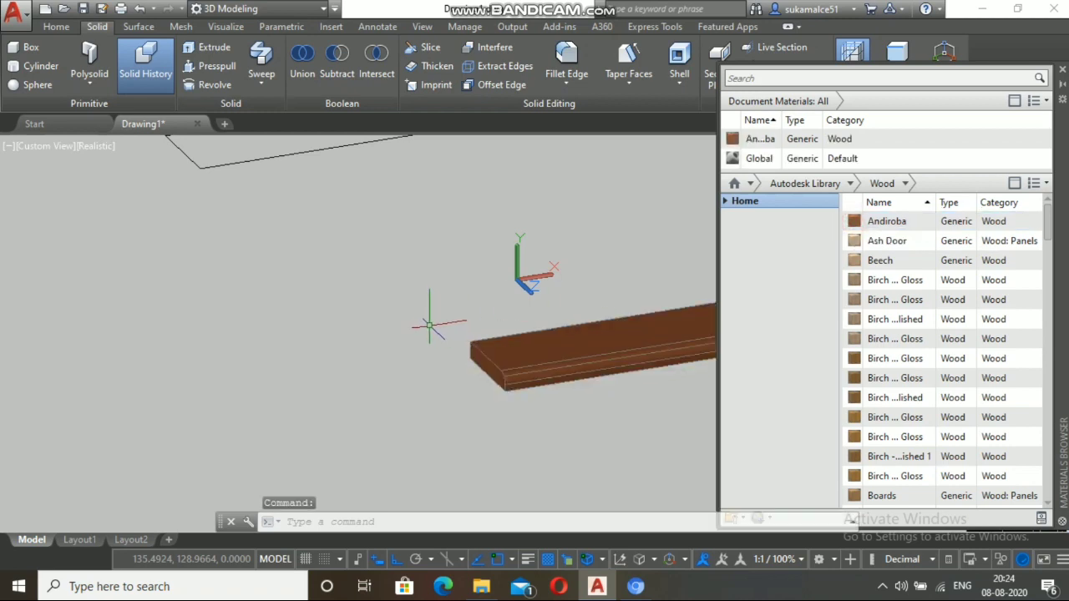
# Step: Replace the tread slab's material with a dark Birch Gloss wood from the Autodesk Library
pyautogui.scroll(3, 429, 326)
pyautogui.scroll(-5, 566, 332)
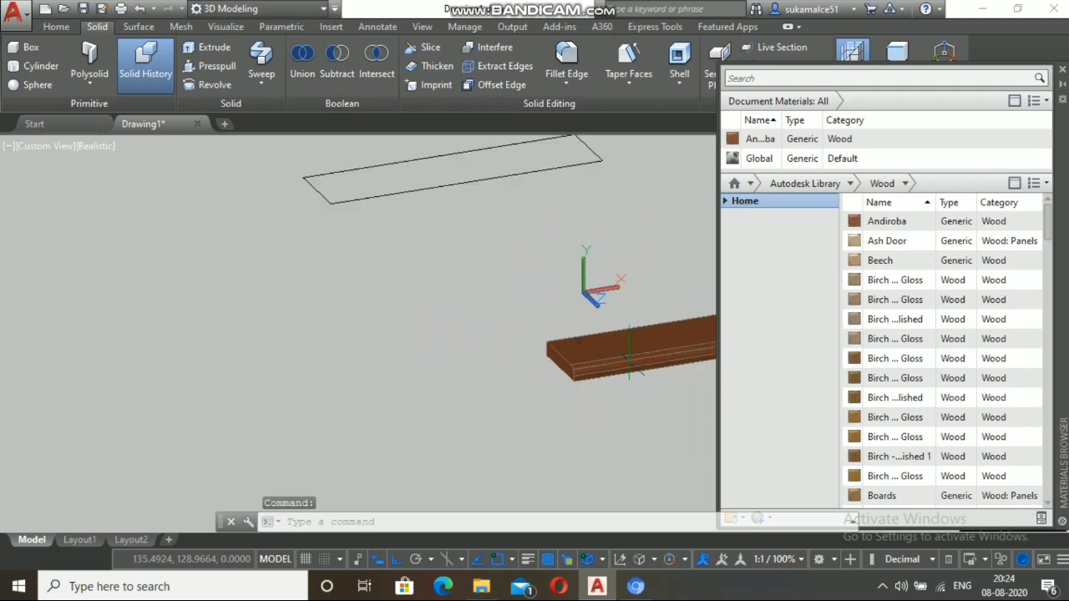
pyautogui.scroll(6, 659, 355)
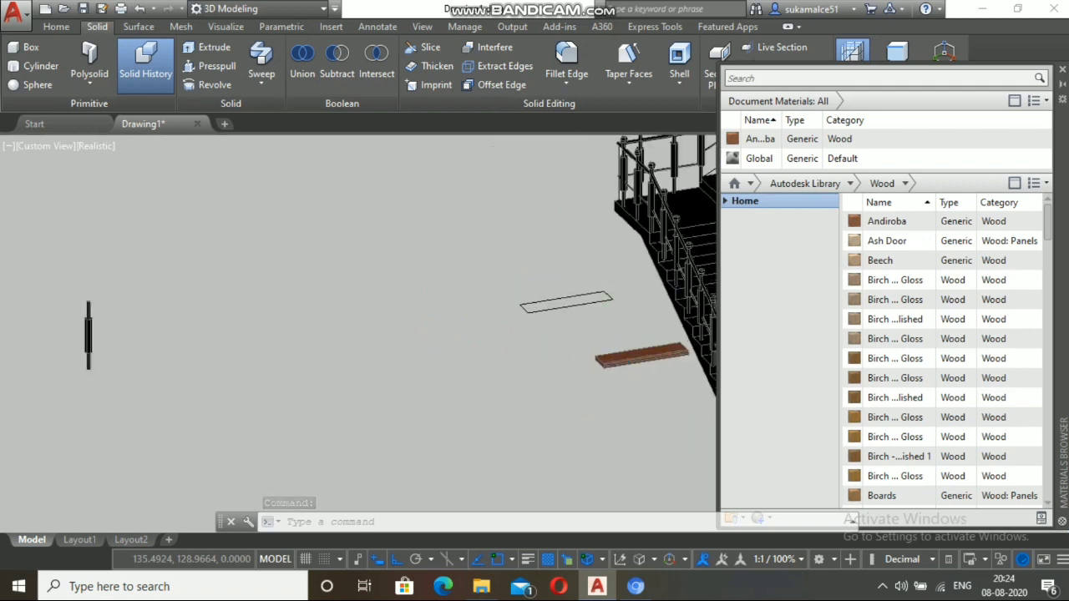
pyautogui.scroll(2, 660, 342)
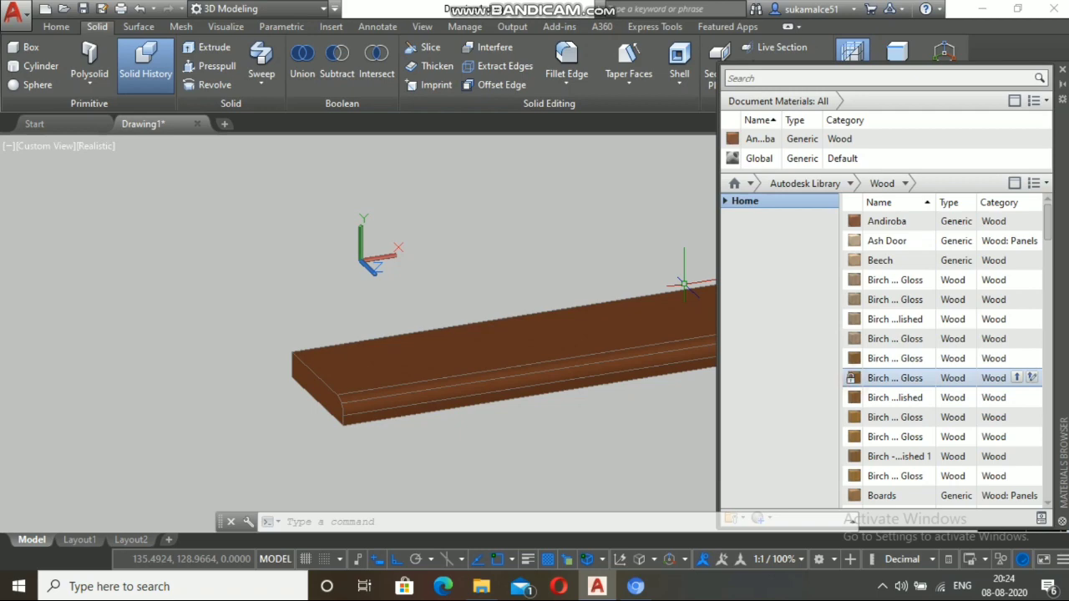
pyautogui.moveTo(683, 284); pyautogui.dragTo(543, 320)
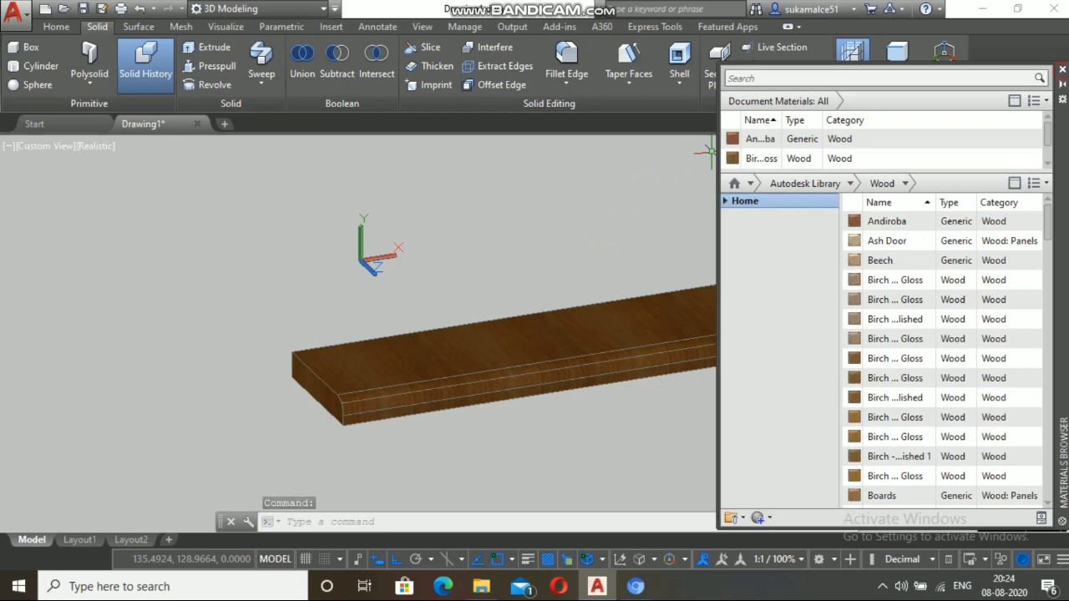
# Step: Examine the wood-finished tread slab beside the steps of the staircase
pyautogui.scroll(-4, 509, 177)
pyautogui.scroll(-2, 482, 185)
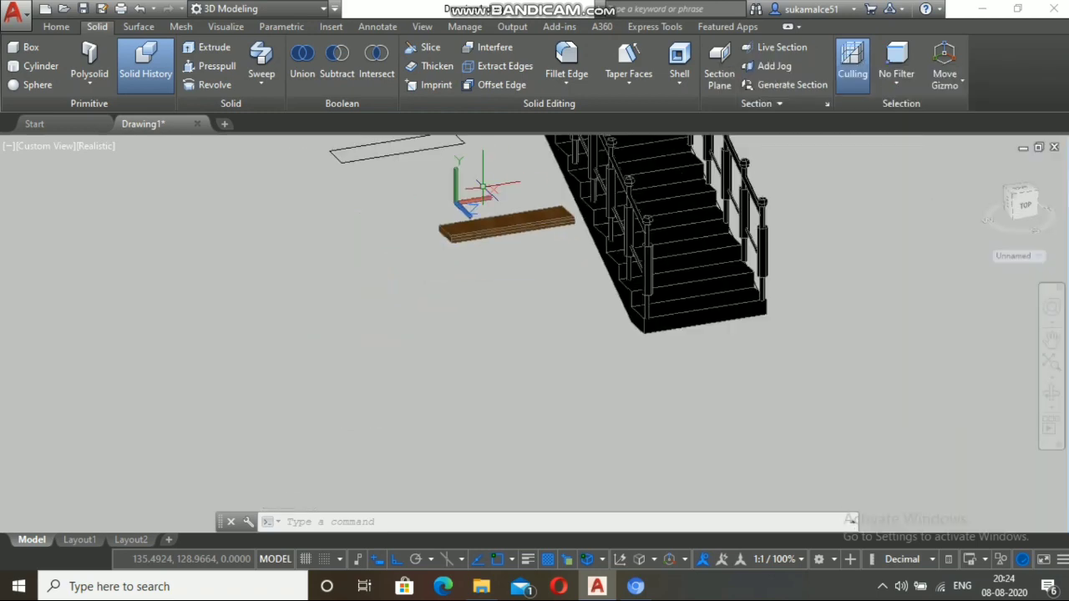
pyautogui.scroll(-2, 477, 353)
pyautogui.scroll(-2, 487, 365)
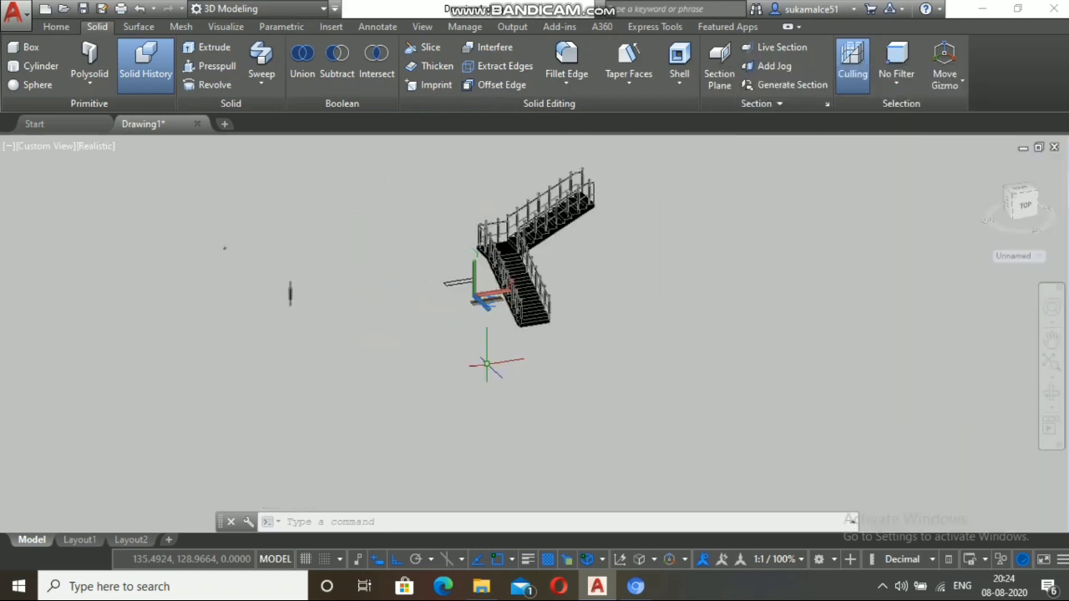
pyautogui.scroll(2, 471, 249)
pyautogui.scroll(3, 473, 255)
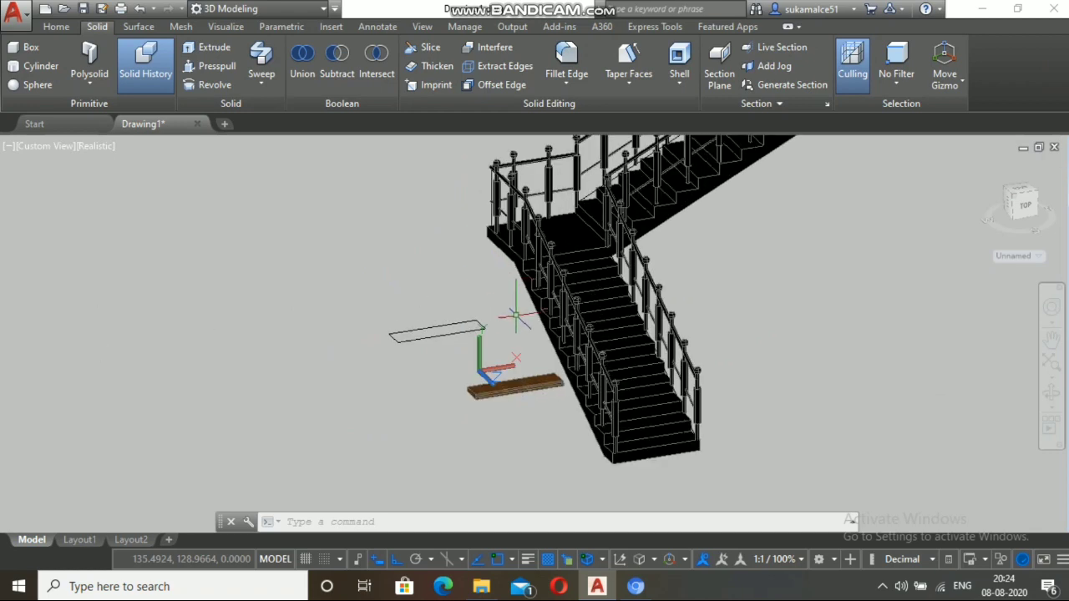
pyautogui.scroll(3, 524, 355)
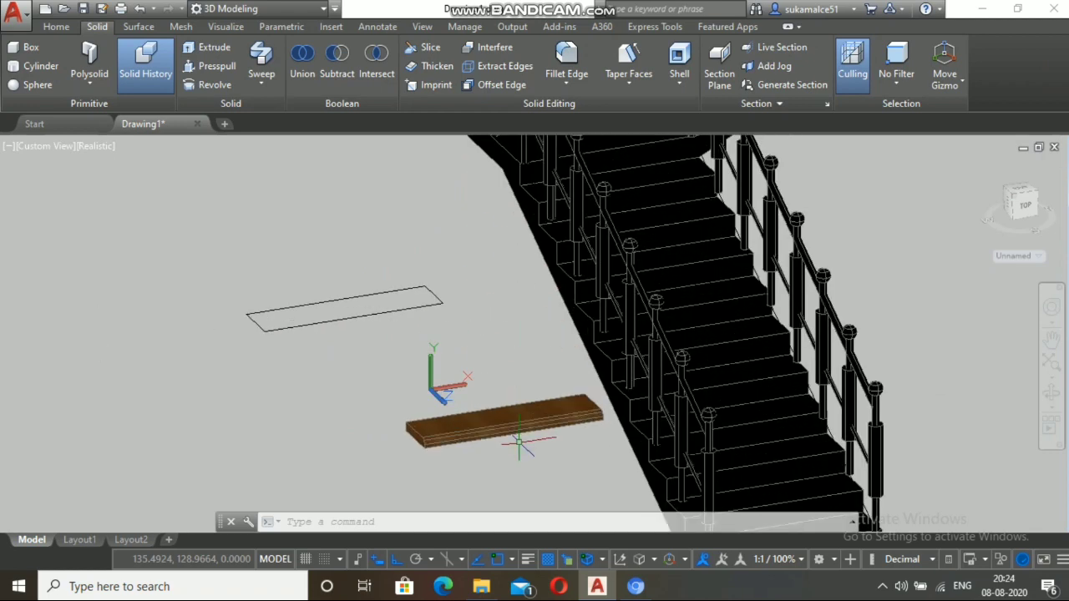
pyautogui.click(595, 456)
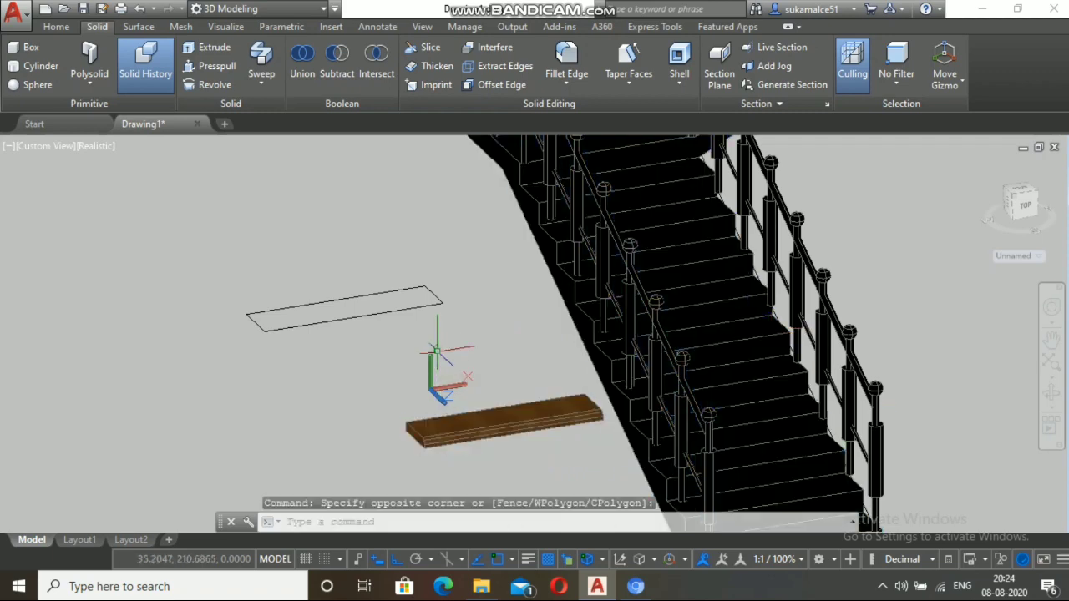
pyautogui.press('Escape')
# Step: Try to copy the wood tread slab by a point on its rounded front edge onto the staircase's lowest step with Ortho off
pyautogui.click(502, 420)
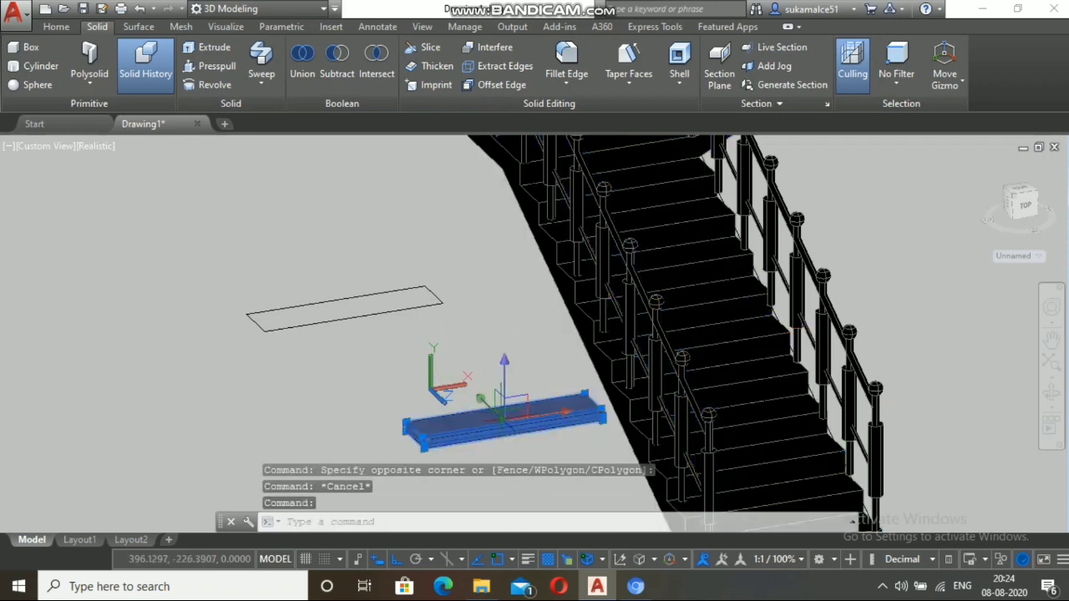
pyautogui.write('co')
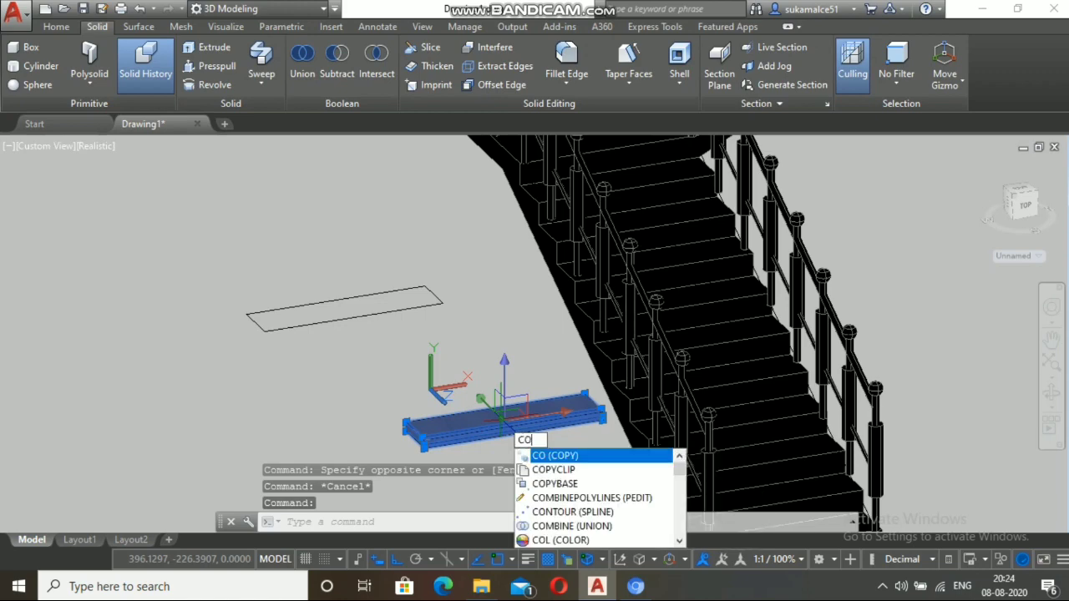
pyautogui.press('Return')
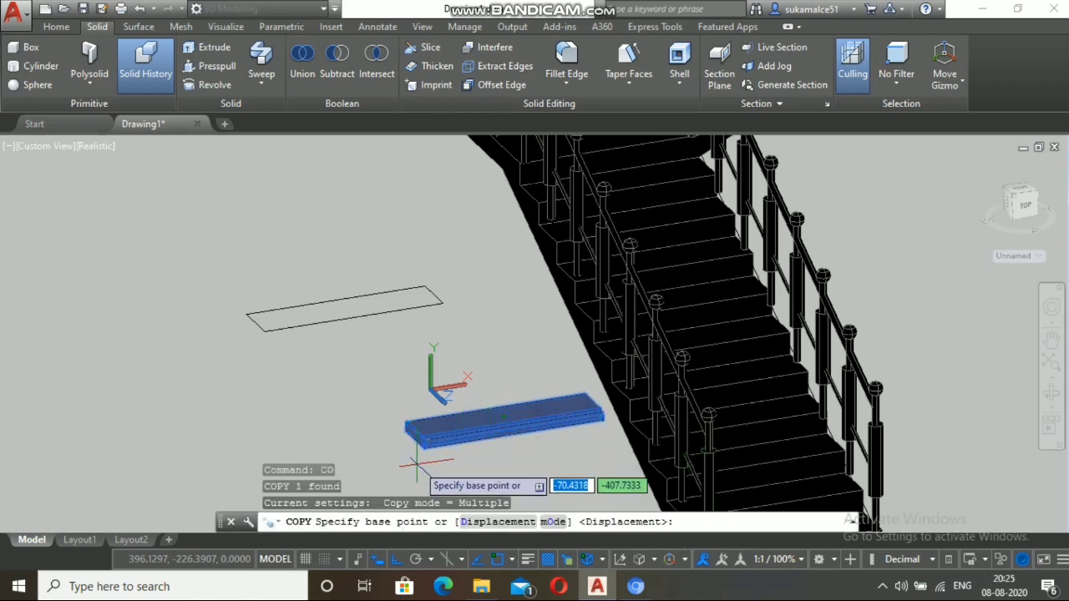
pyautogui.scroll(3, 417, 465)
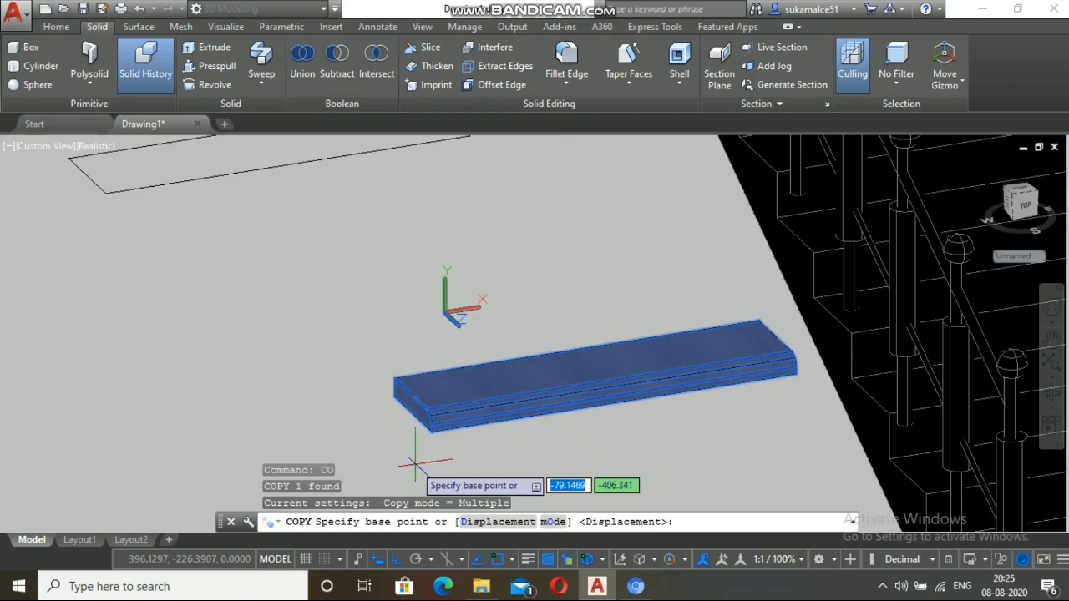
pyautogui.click(430, 415)
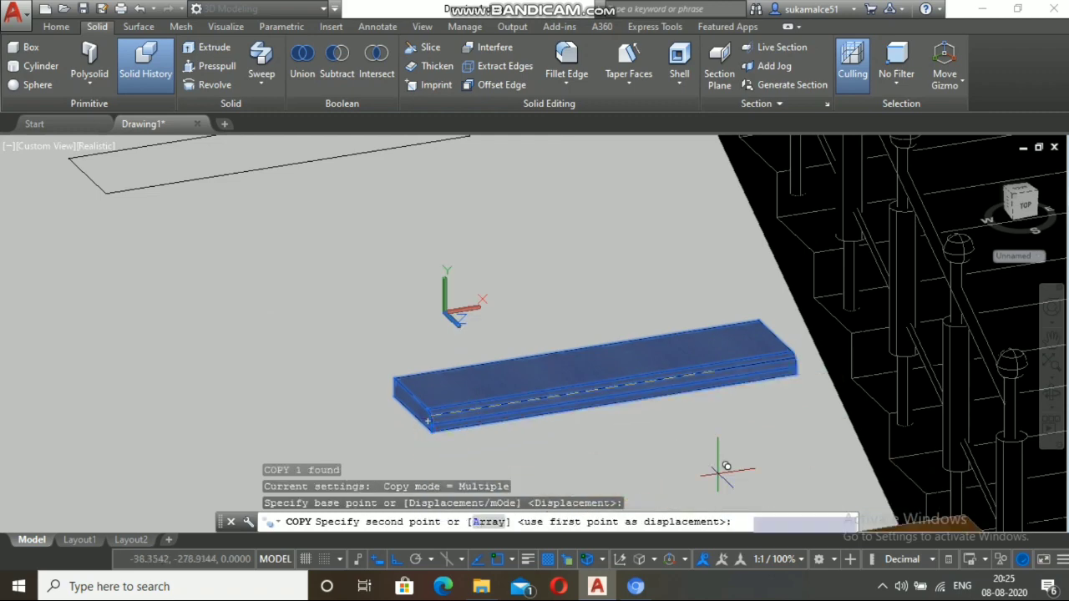
pyautogui.scroll(-3, 623, 414)
pyautogui.scroll(-3, 622, 414)
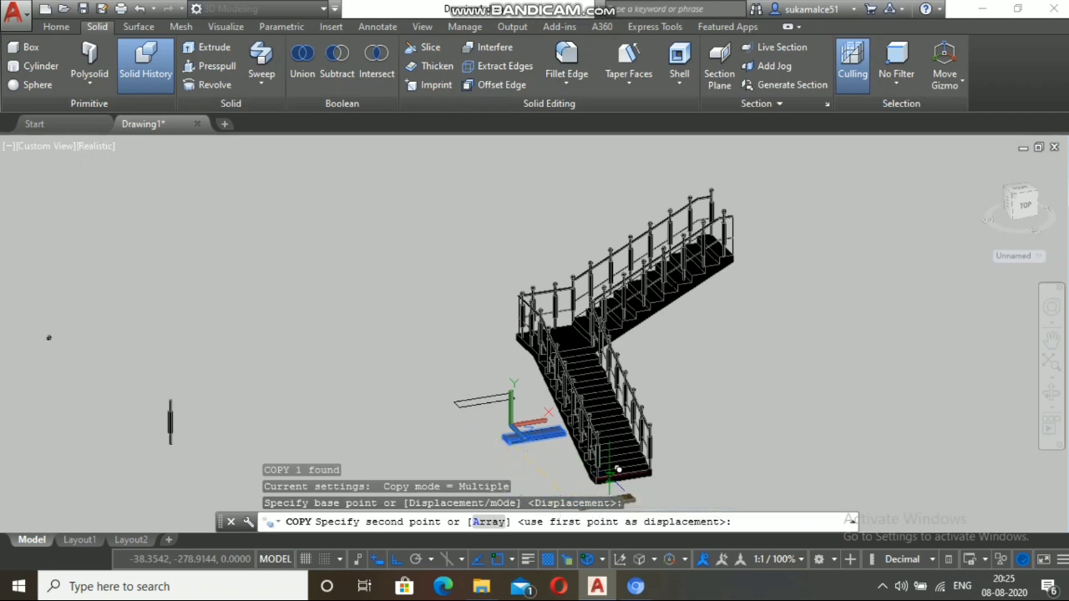
pyautogui.scroll(5, 618, 469)
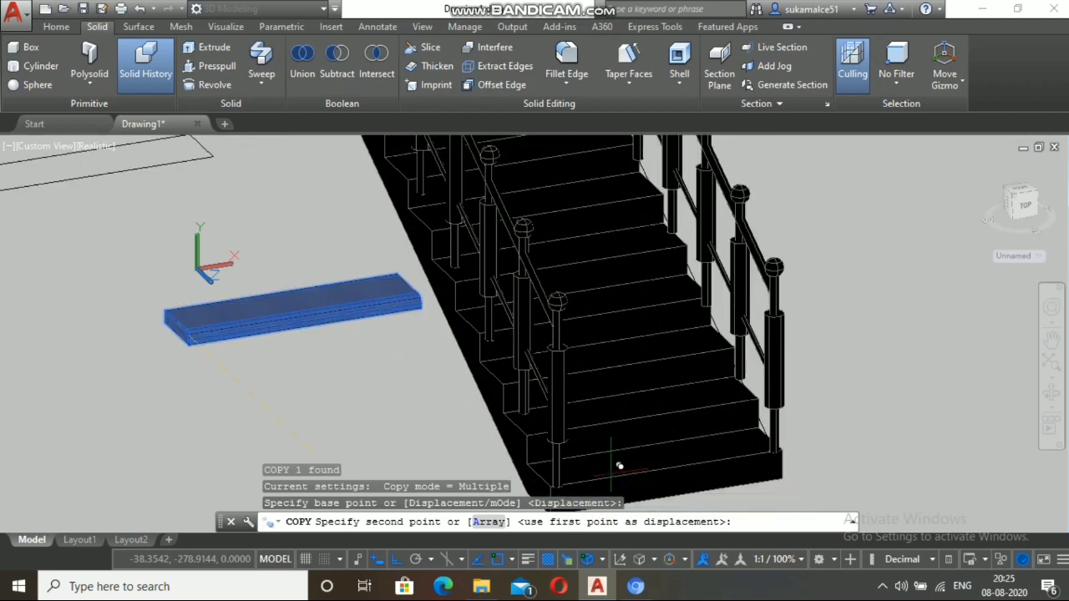
pyautogui.press('F8')
pyautogui.scroll(5, 619, 466)
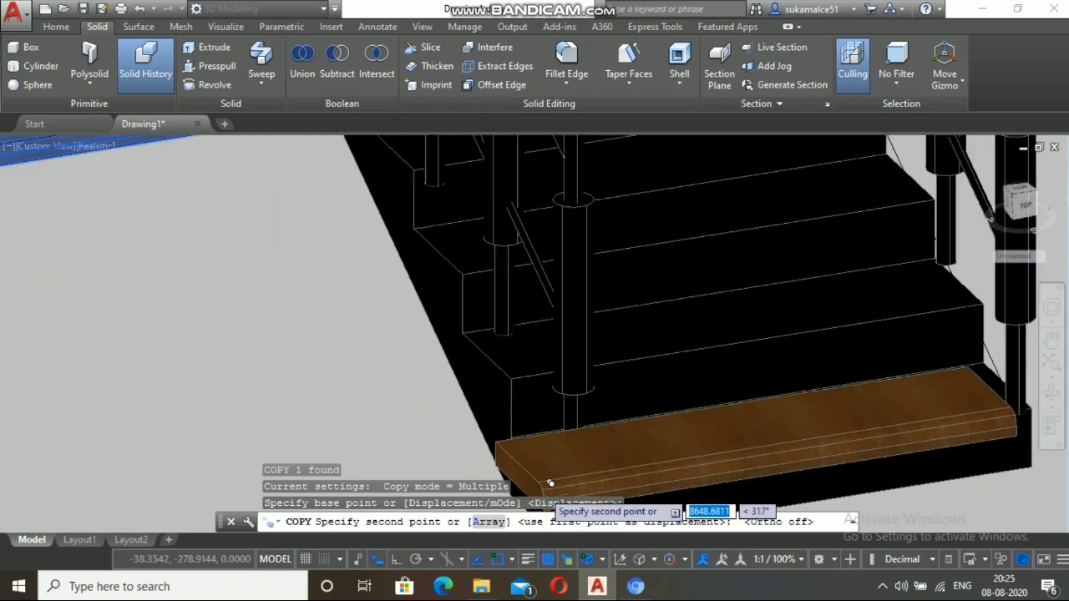
pyautogui.scroll(-2, 562, 472)
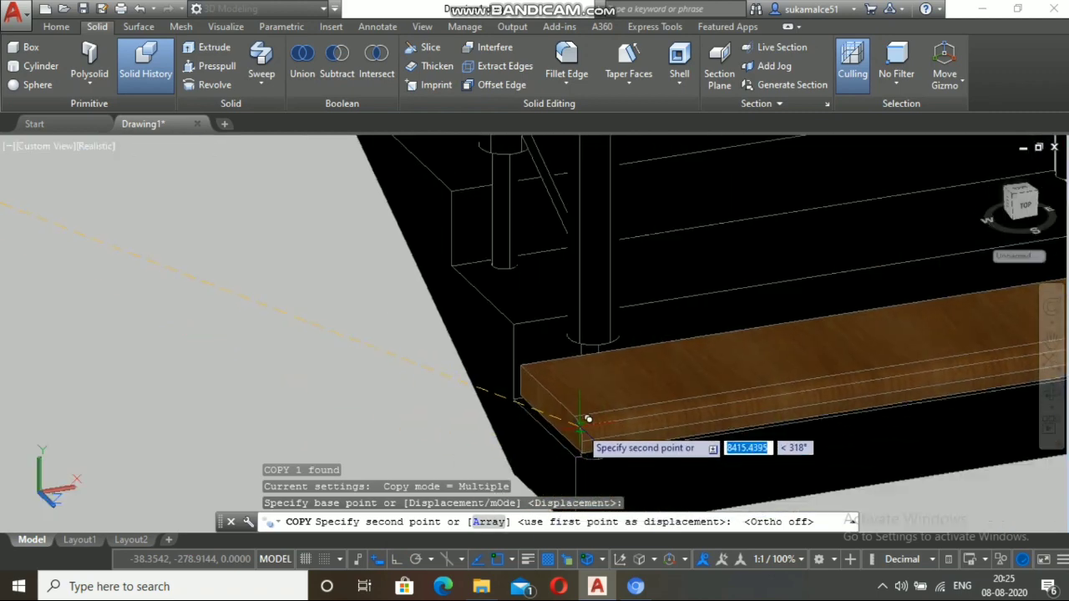
pyautogui.scroll(2, 580, 429)
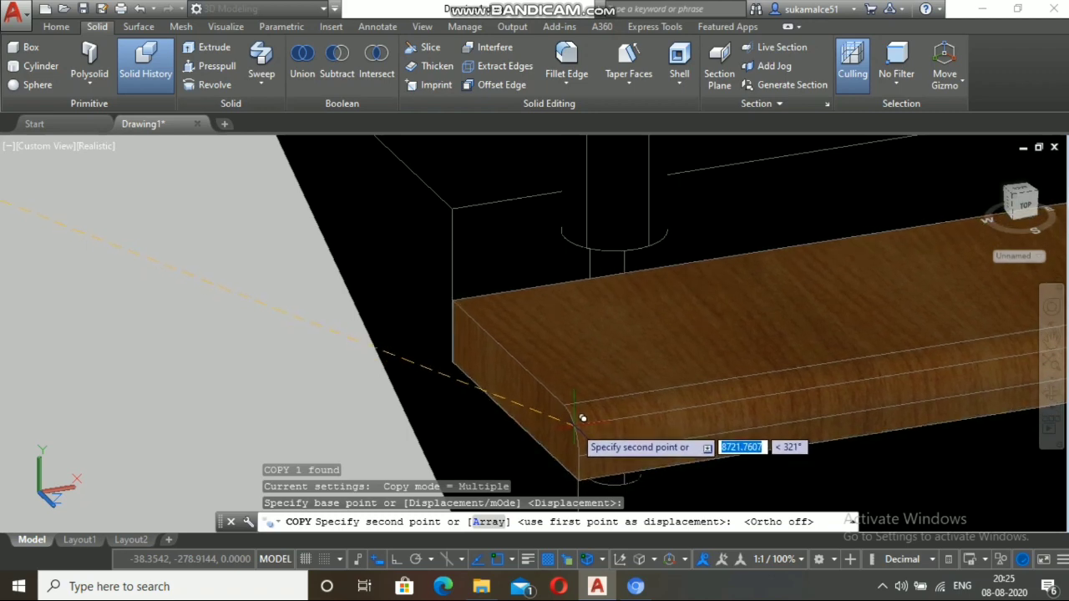
pyautogui.scroll(3, 582, 419)
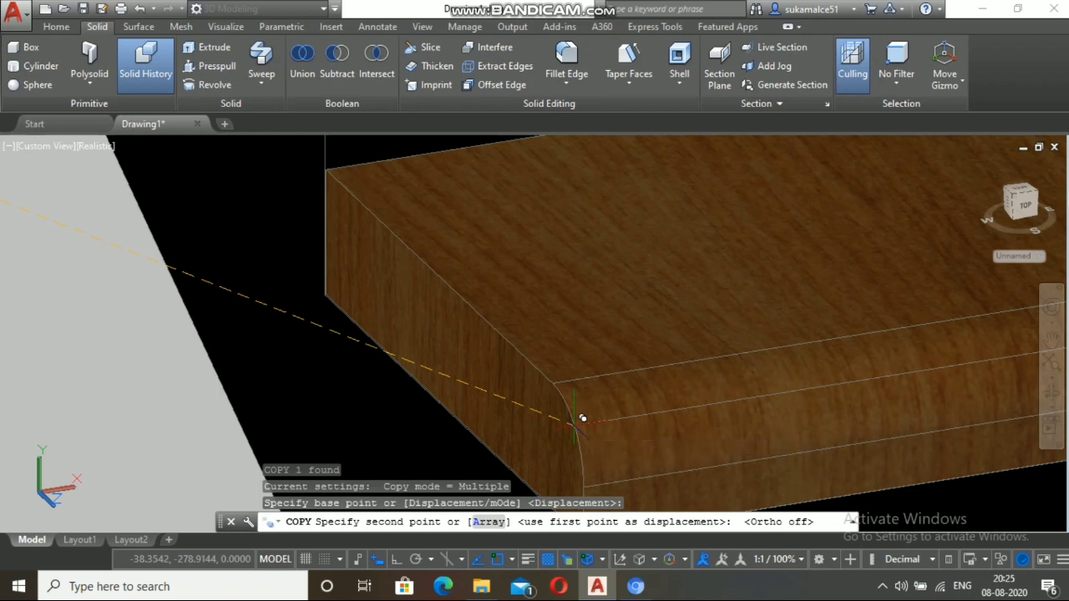
pyautogui.click(582, 419)
pyautogui.scroll(-5, 568, 426)
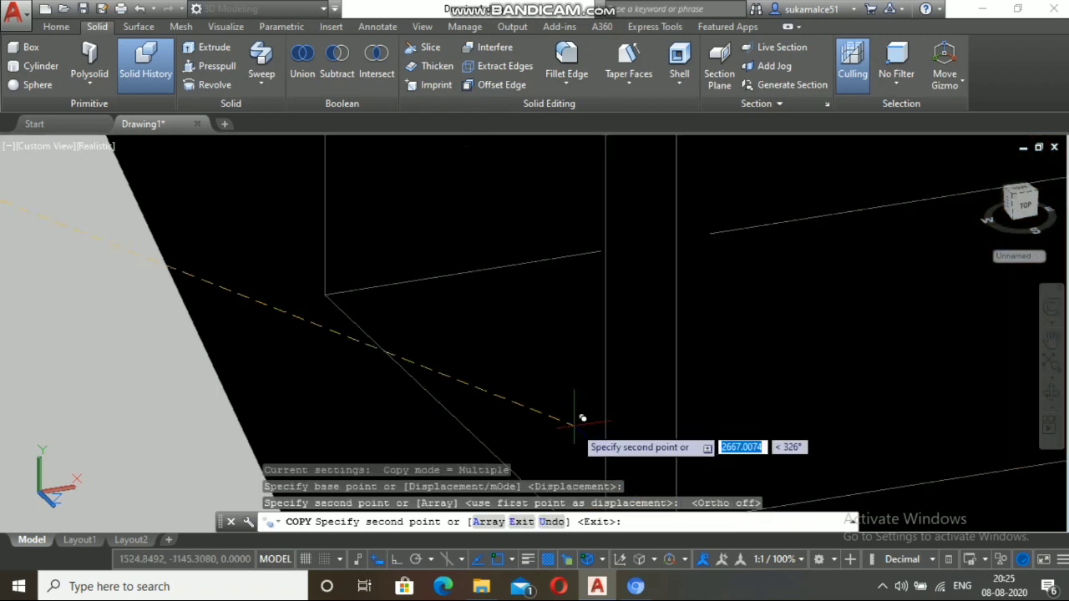
pyautogui.scroll(-4, 549, 436)
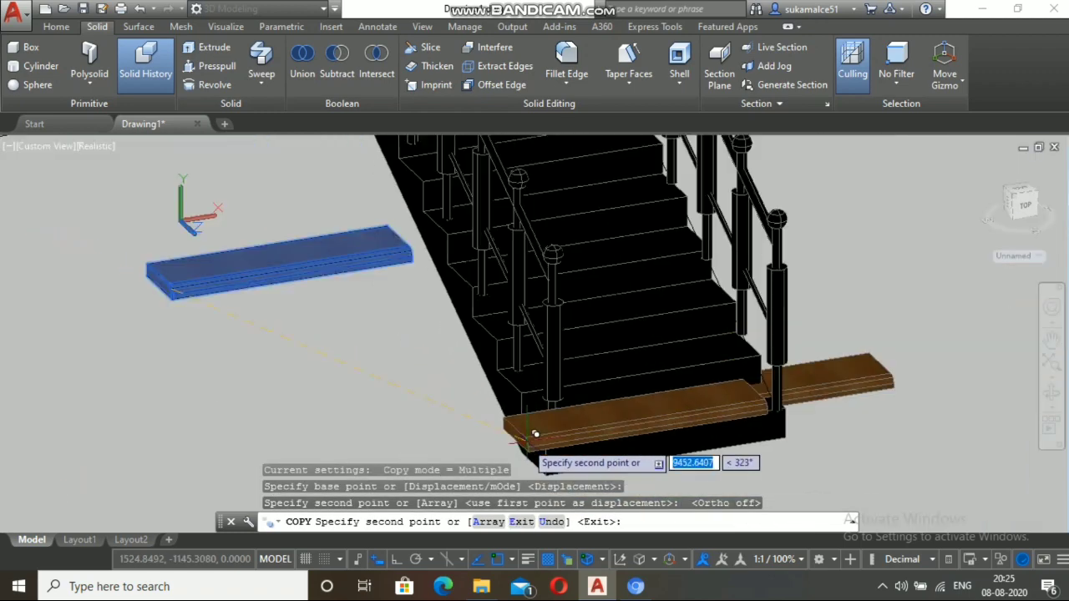
# Step: Undo the slab copy placed at the lowest step and cancel the Copy command
pyautogui.click(551, 522)
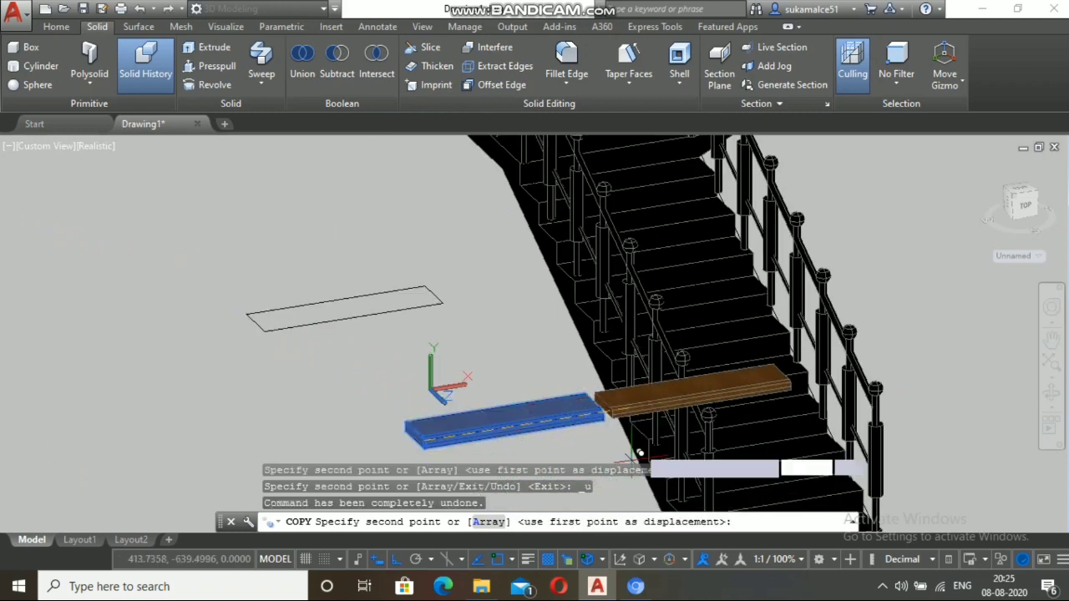
pyautogui.scroll(-4, 643, 426)
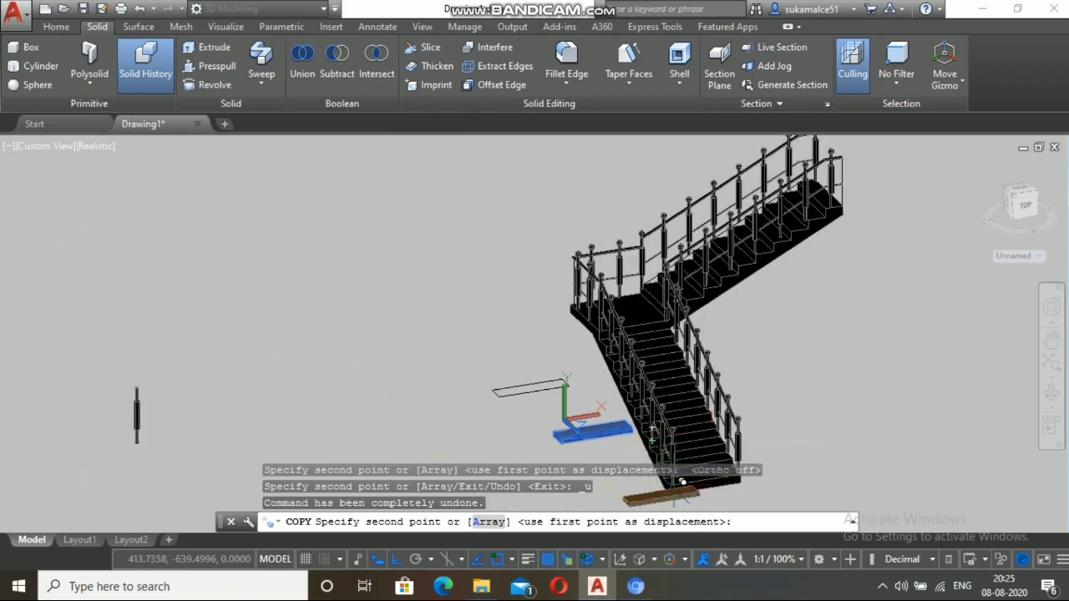
pyautogui.scroll(5, 695, 467)
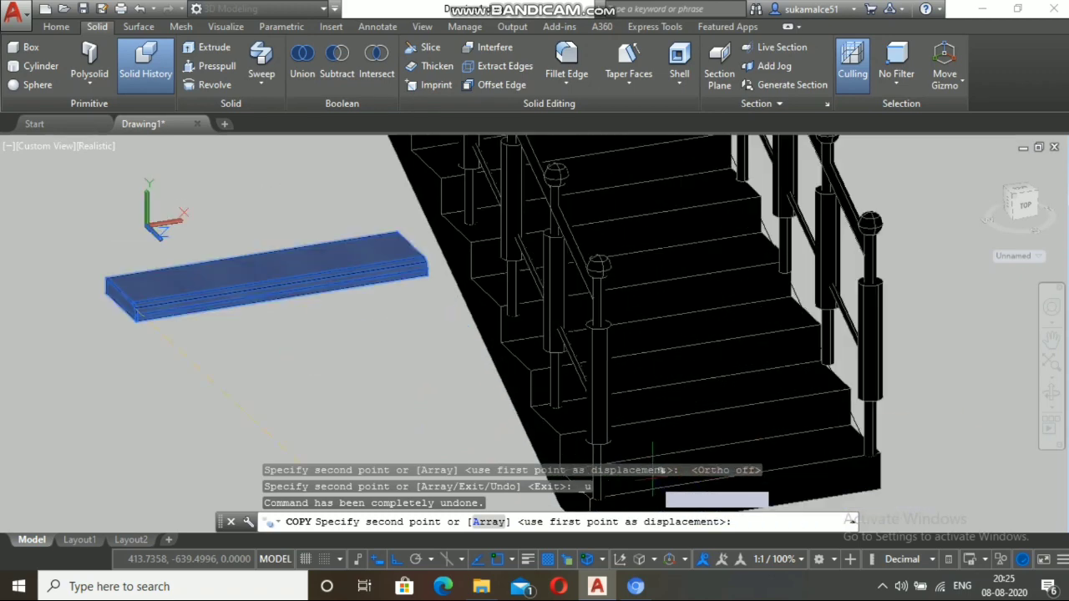
pyautogui.press('Escape')
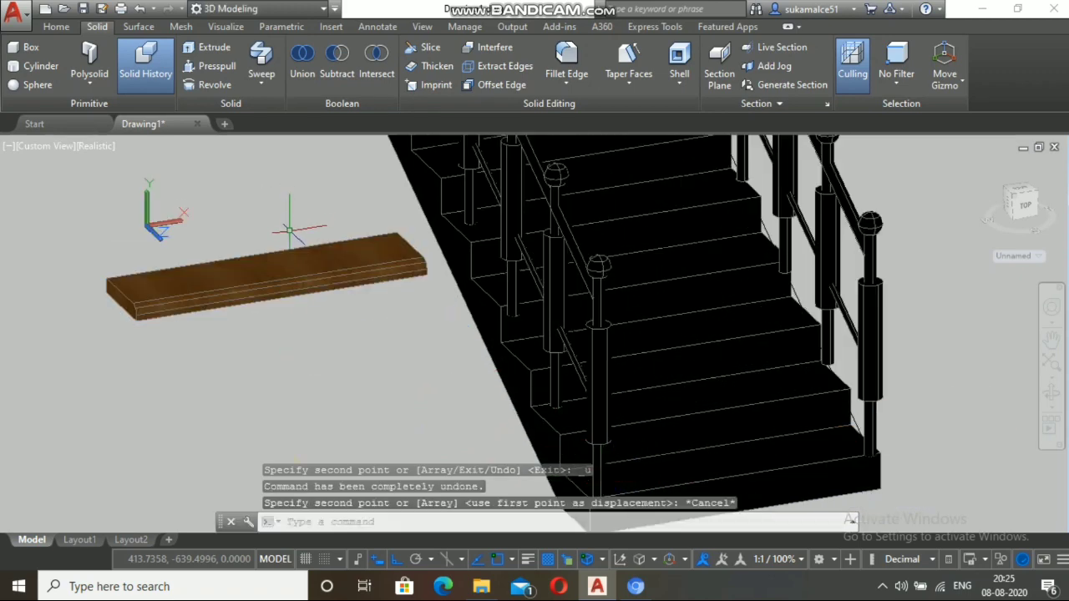
pyautogui.write('co')
pyautogui.press('Return')
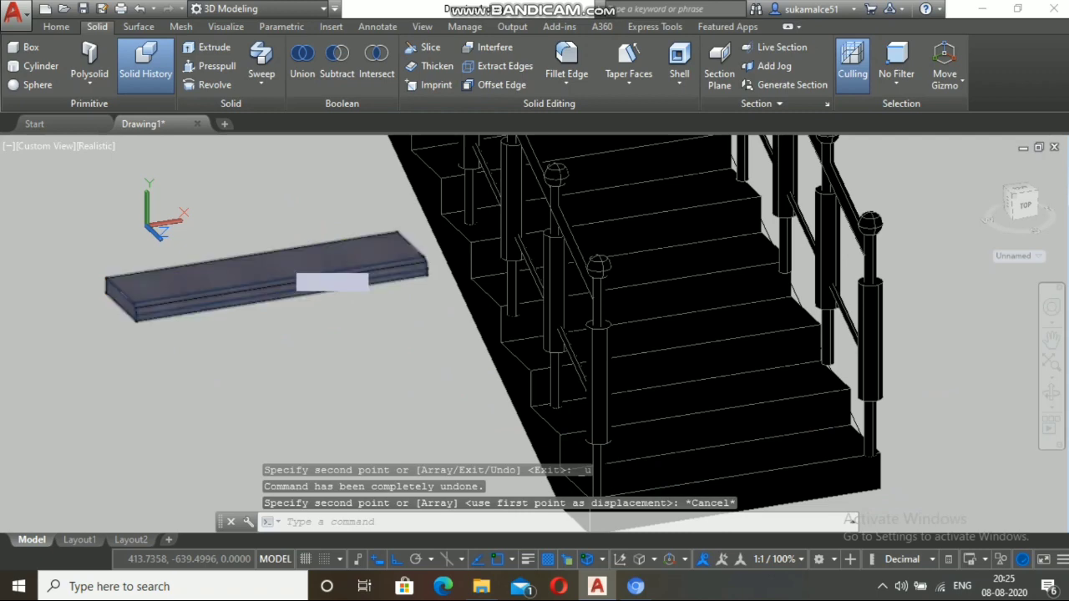
pyautogui.click(284, 259)
pyautogui.press('Return')
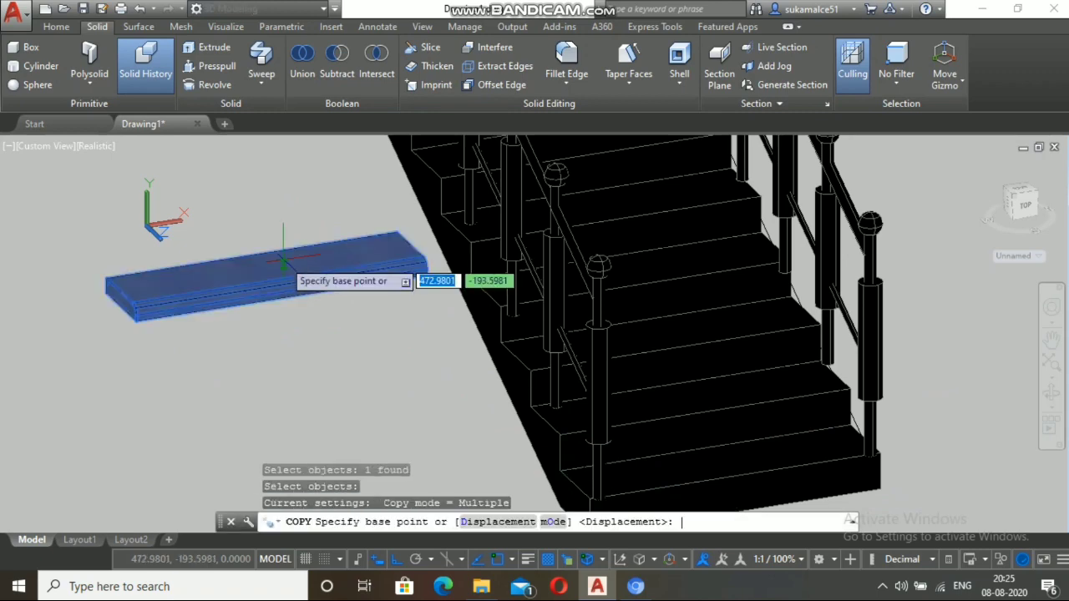
pyautogui.scroll(3, 102, 278)
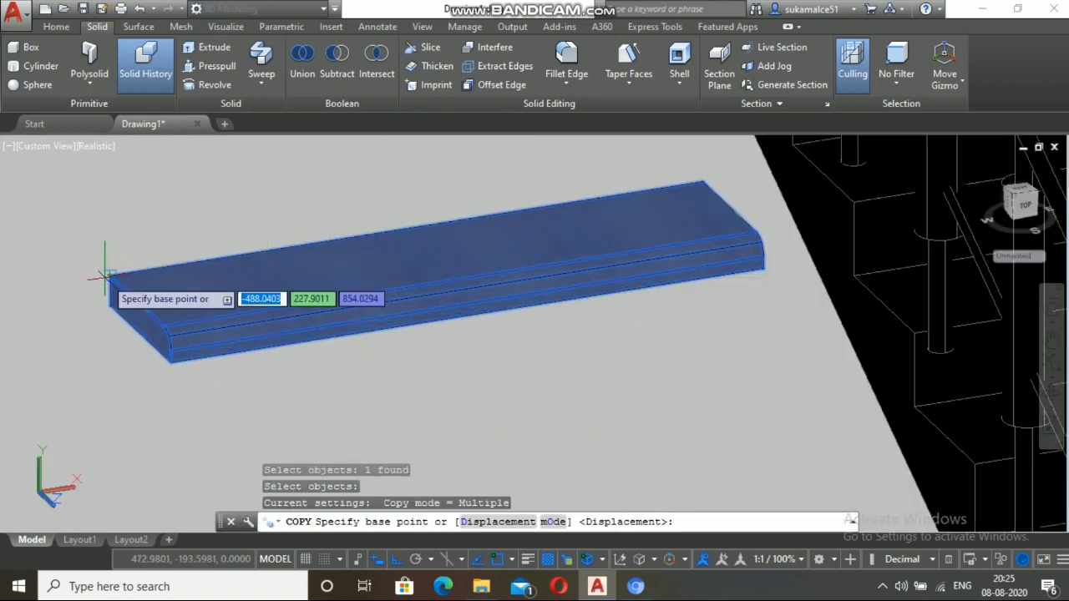
pyautogui.click(109, 274)
pyautogui.scroll(-4, 381, 375)
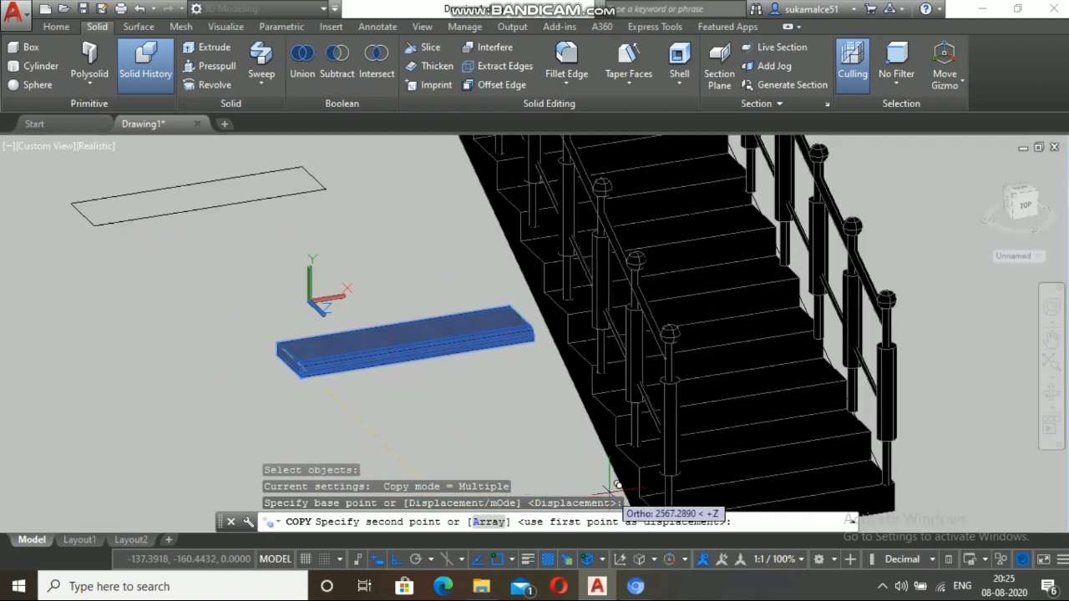
pyautogui.scroll(5, 628, 490)
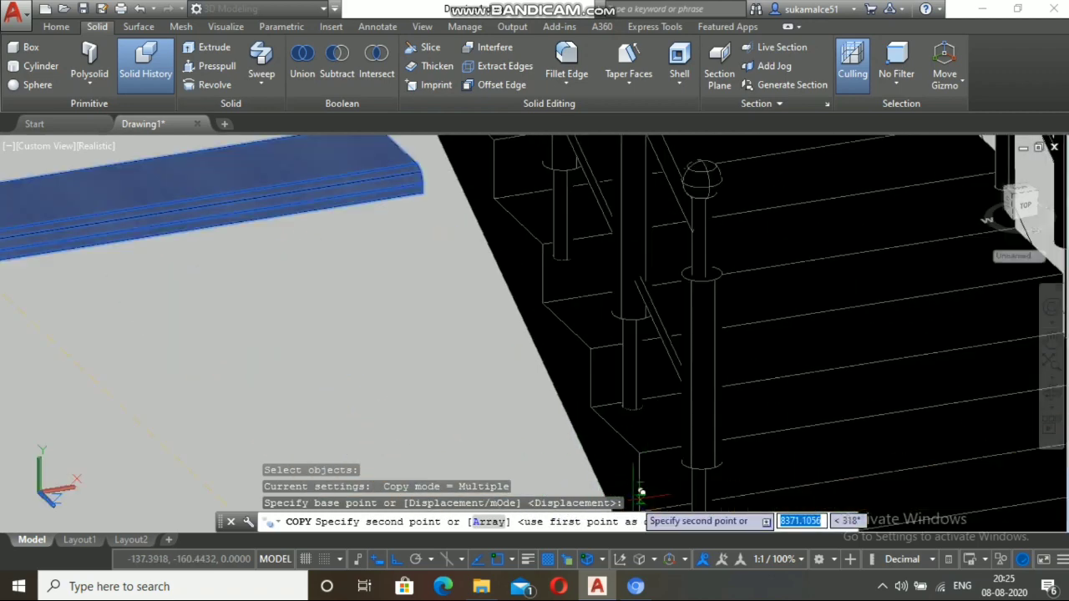
pyautogui.scroll(-5, 639, 492)
pyautogui.scroll(-2, 631, 484)
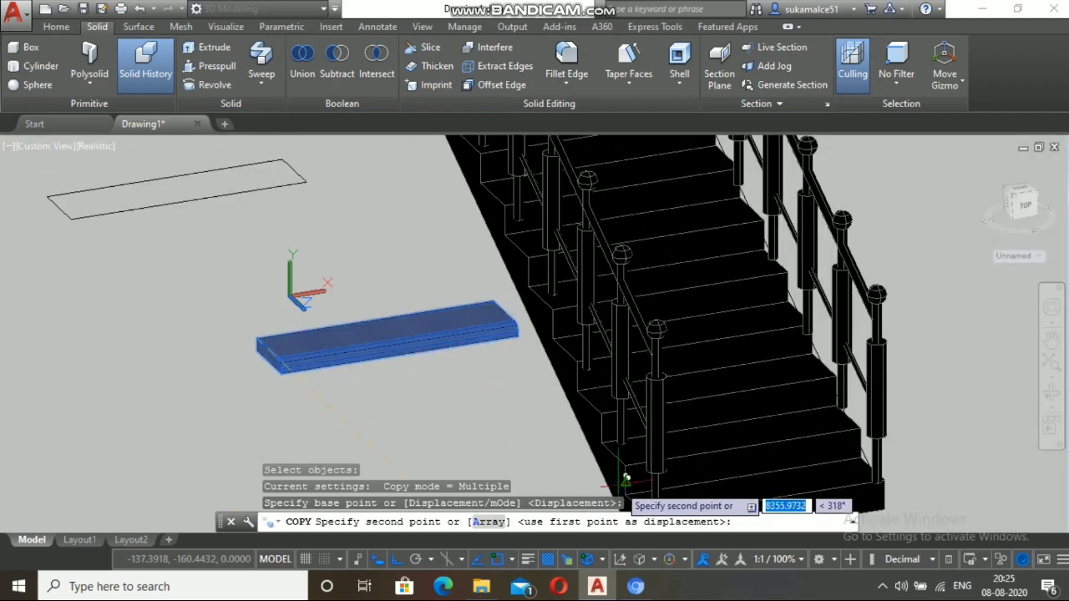
pyautogui.press('Escape')
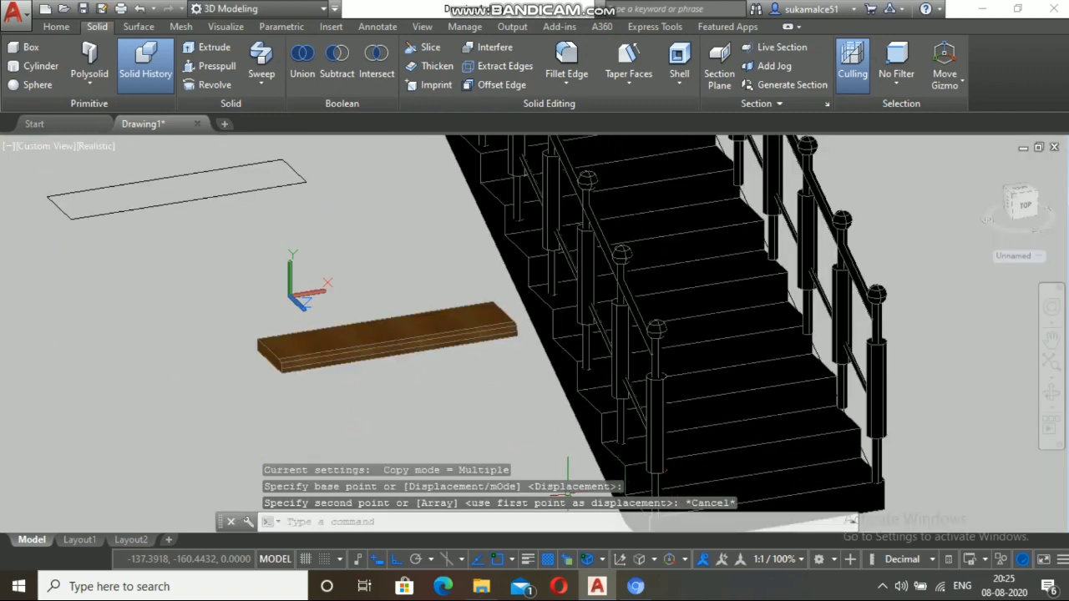
# Step: Copy the wood tread slab from its lower back corner to the inner back corner of the staircase's lowest step
pyautogui.write('co')
pyautogui.press('Return')
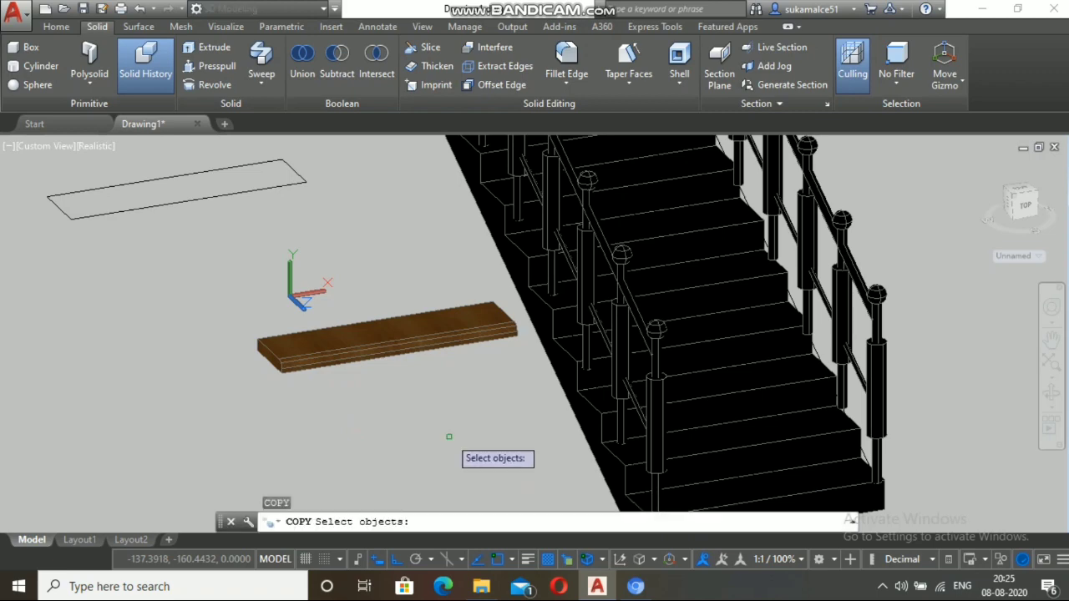
pyautogui.click(396, 338)
pyautogui.press('Return')
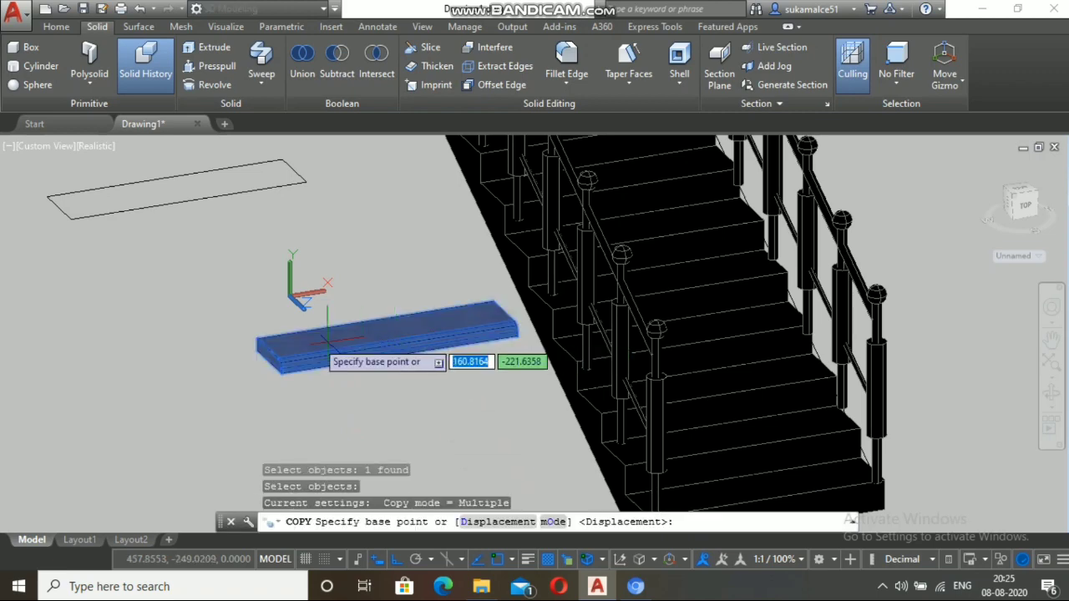
pyautogui.scroll(4, 255, 351)
pyautogui.scroll(2, 259, 355)
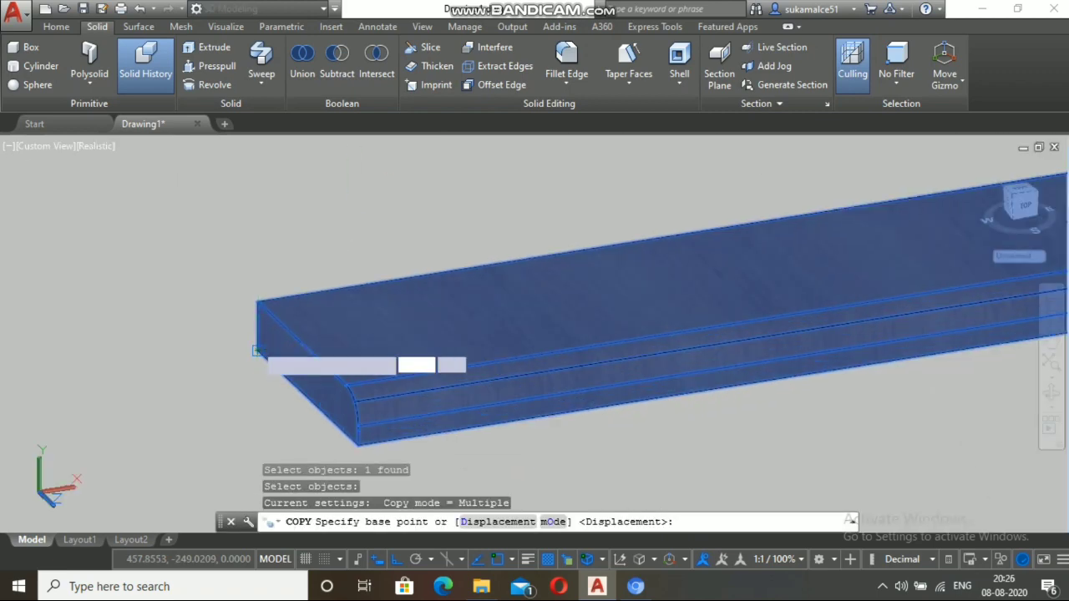
pyautogui.click(256, 351)
pyautogui.scroll(-5, 297, 344)
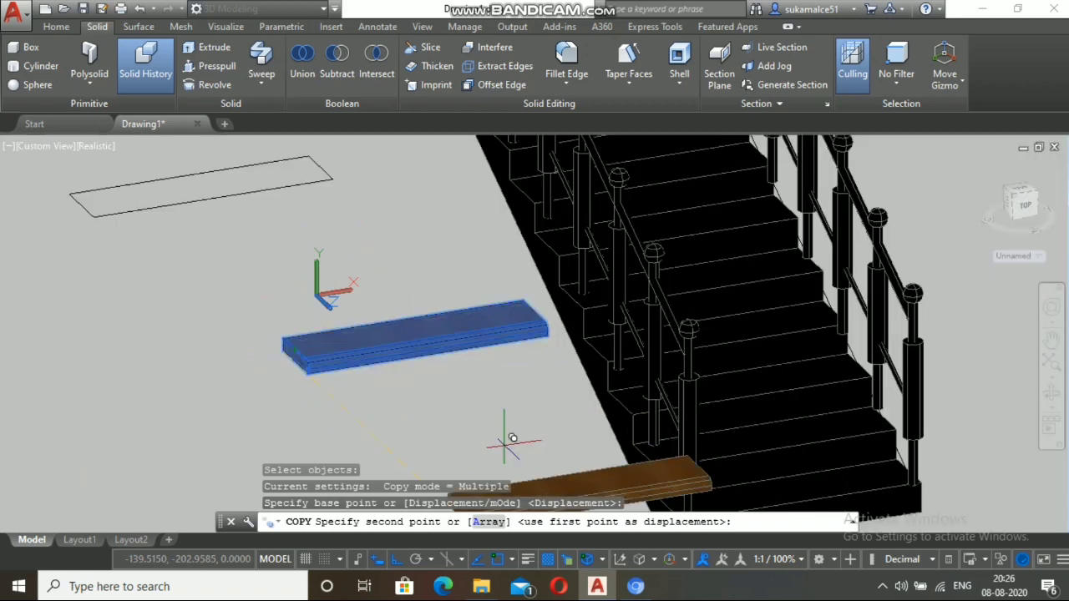
pyautogui.scroll(6, 650, 497)
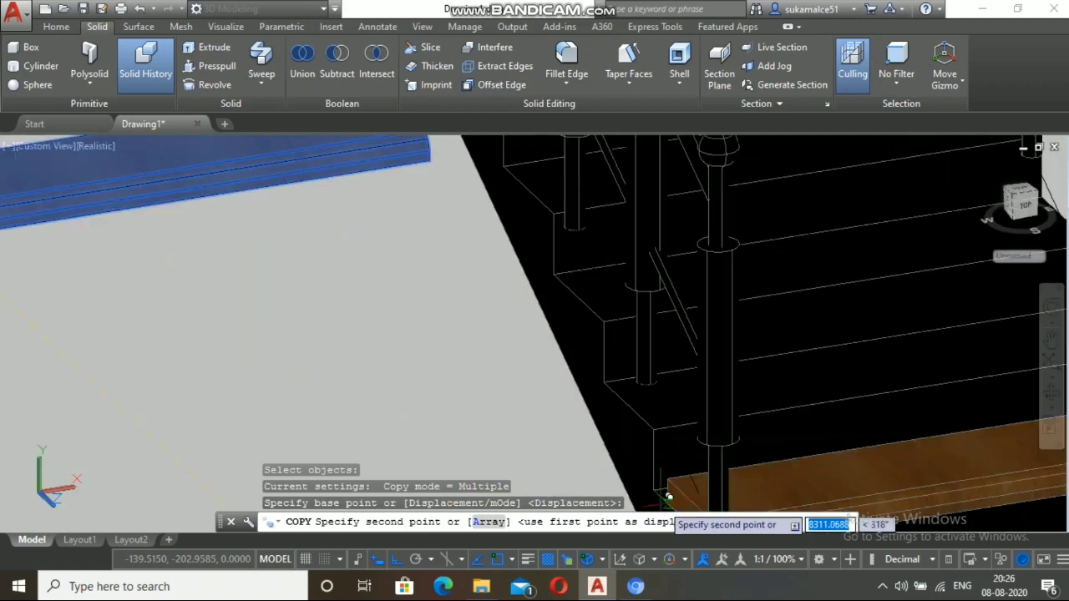
pyautogui.click(640, 462)
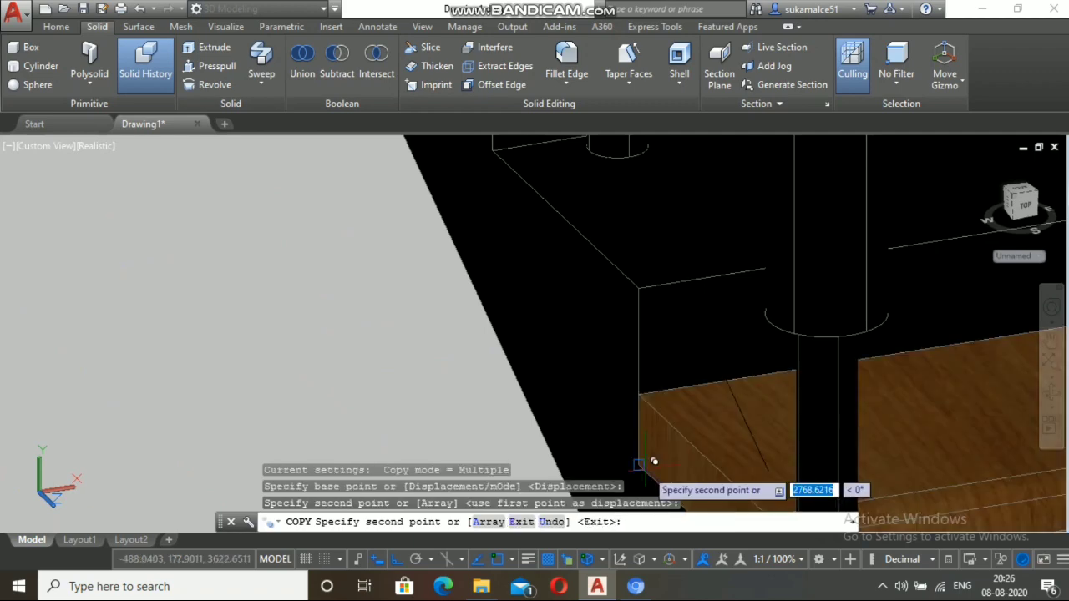
# Step: Place another copy of the slab at the inner back corner of the second step from the bottom
pyautogui.scroll(-2, 593, 430)
pyautogui.scroll(-3, 593, 430)
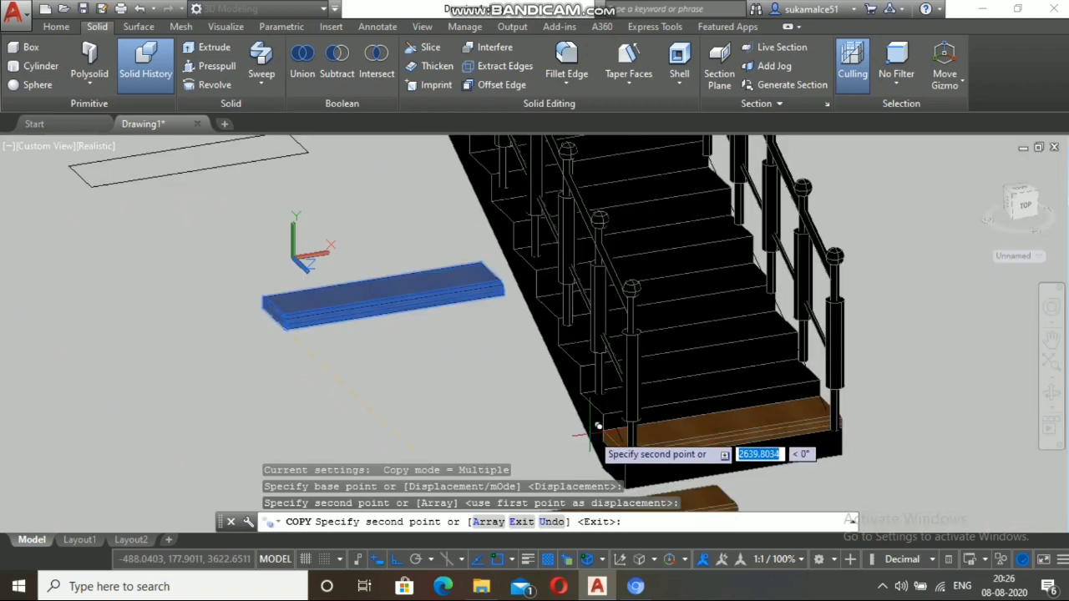
pyautogui.scroll(5, 622, 420)
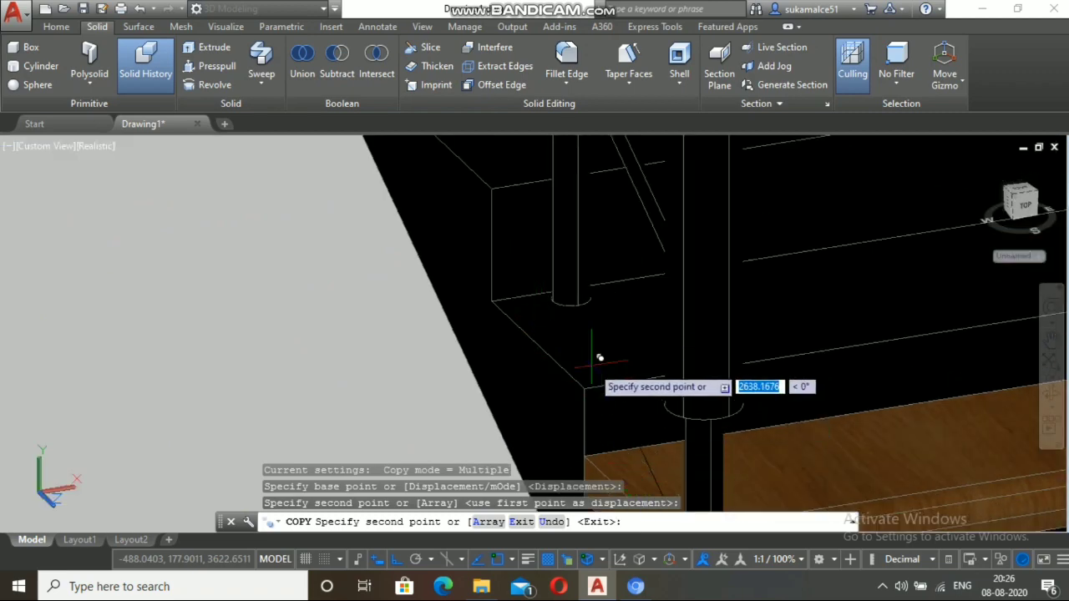
pyautogui.scroll(-3, 596, 359)
pyautogui.scroll(1, 586, 340)
pyautogui.scroll(5, 584, 341)
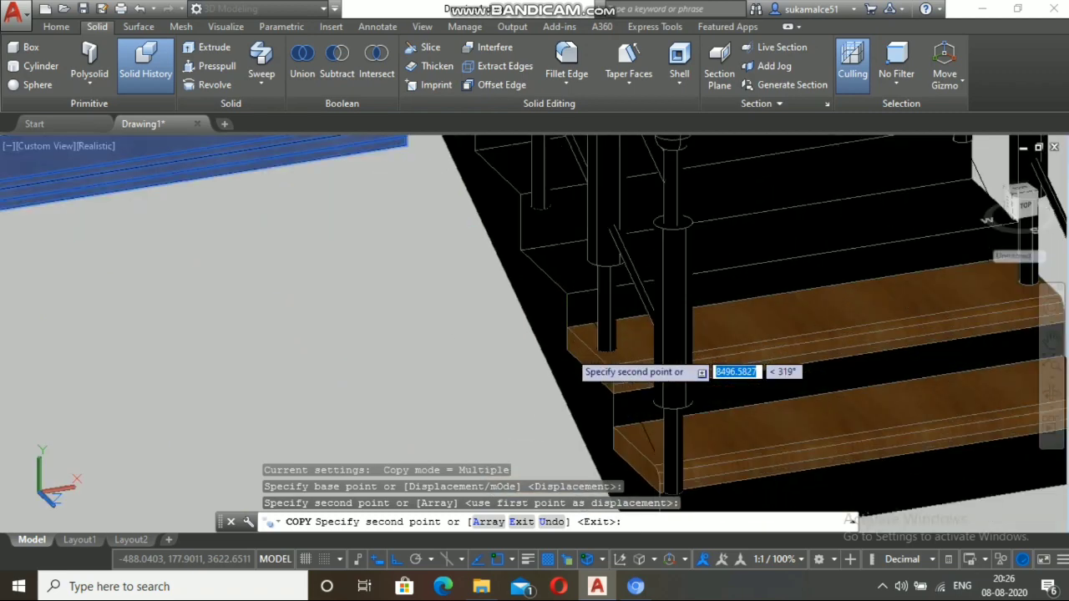
pyautogui.scroll(5, 576, 343)
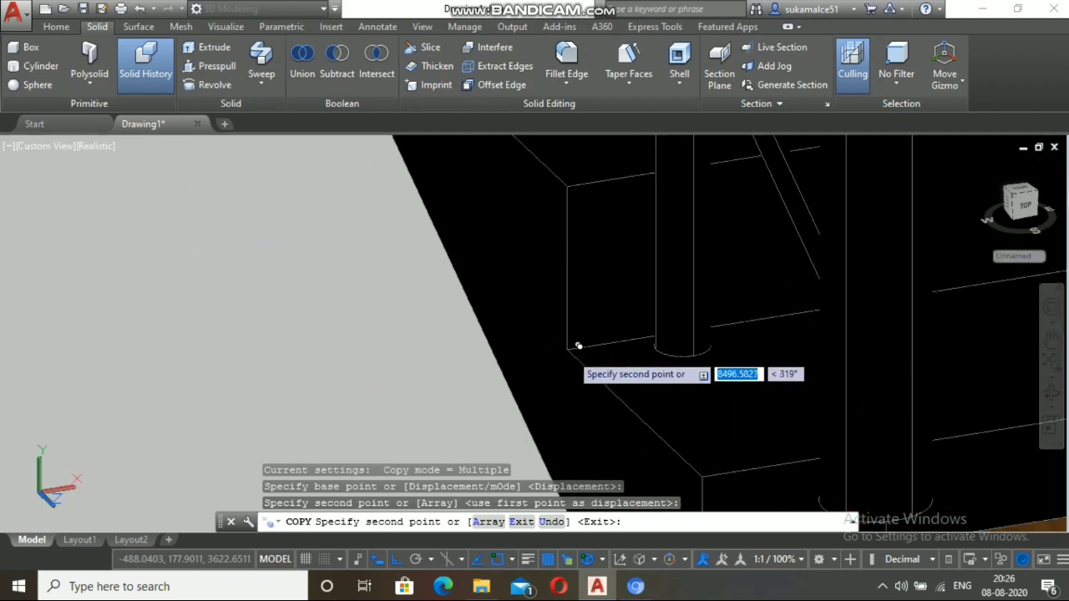
pyautogui.click(568, 350)
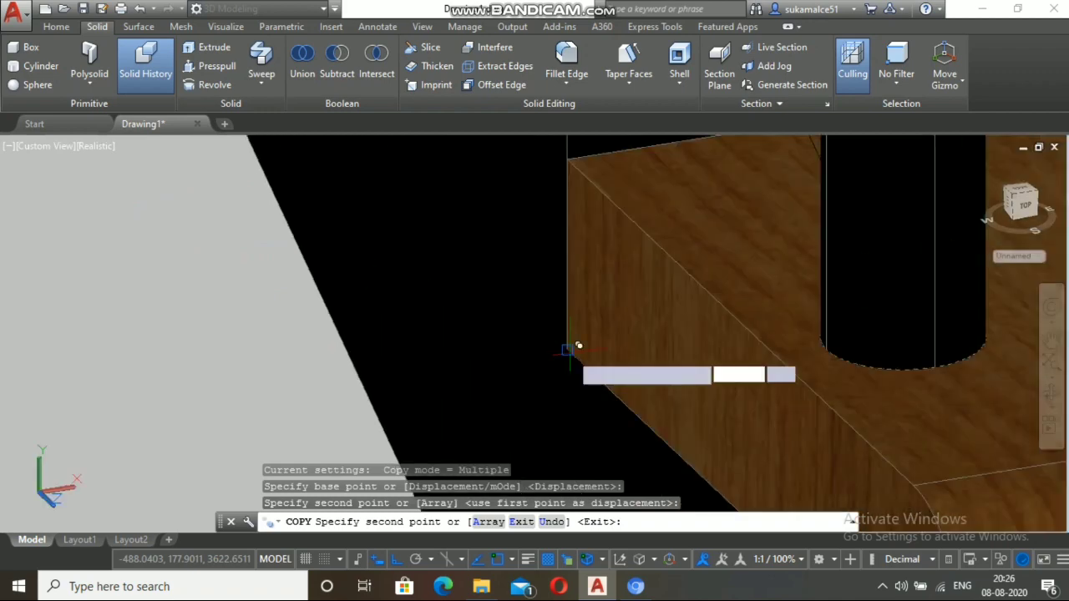
# Step: Place copies of the wood tread slab at the inner back corners of the third and fourth steps from the bottom
pyautogui.scroll(-6, 569, 351)
pyautogui.scroll(-2, 579, 345)
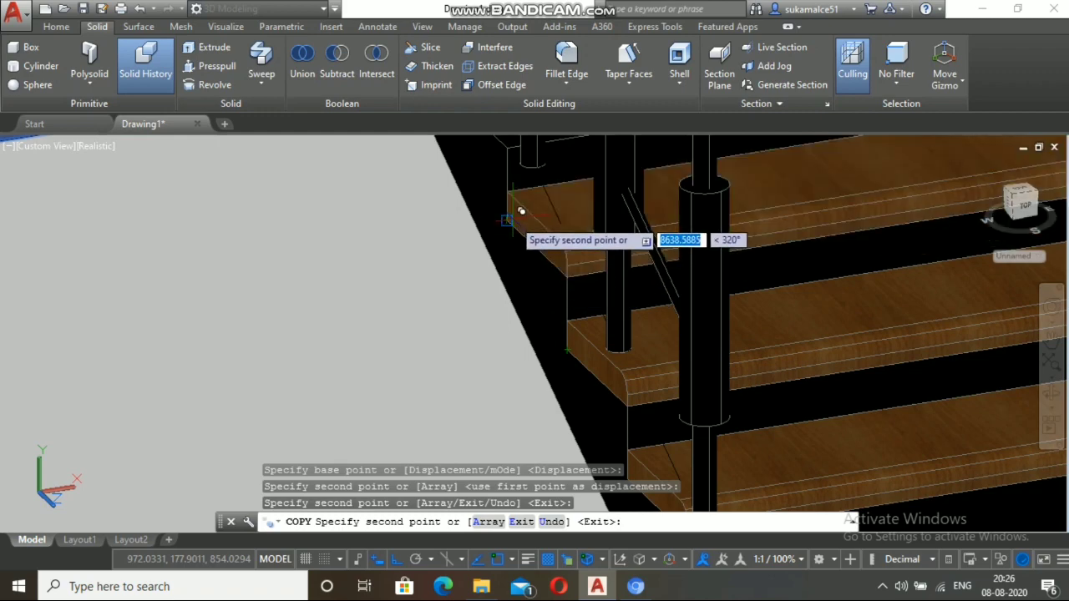
pyautogui.scroll(3, 519, 212)
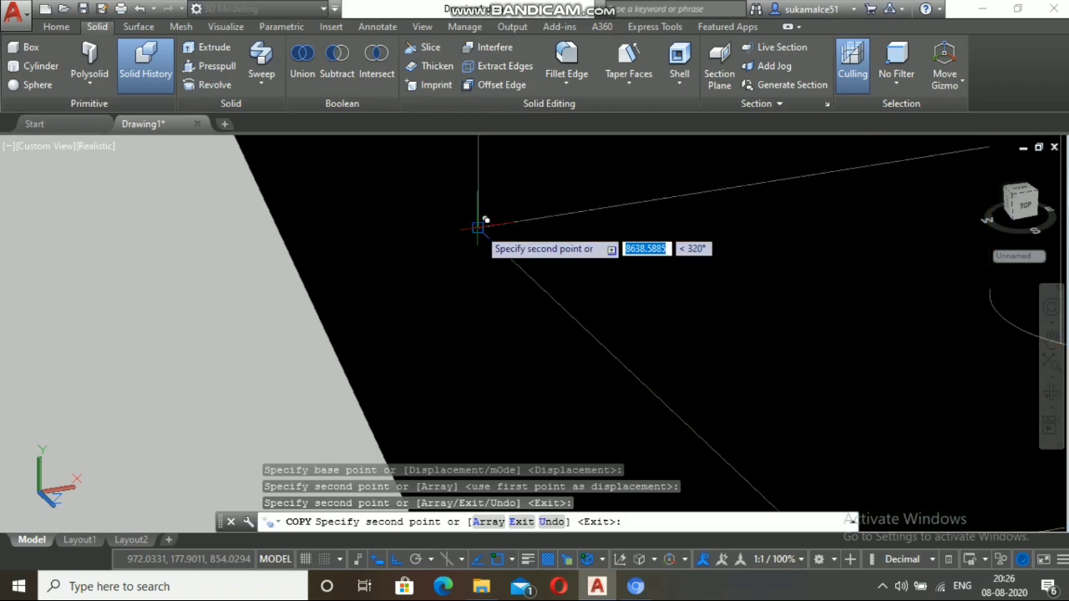
pyautogui.scroll(-5, 480, 224)
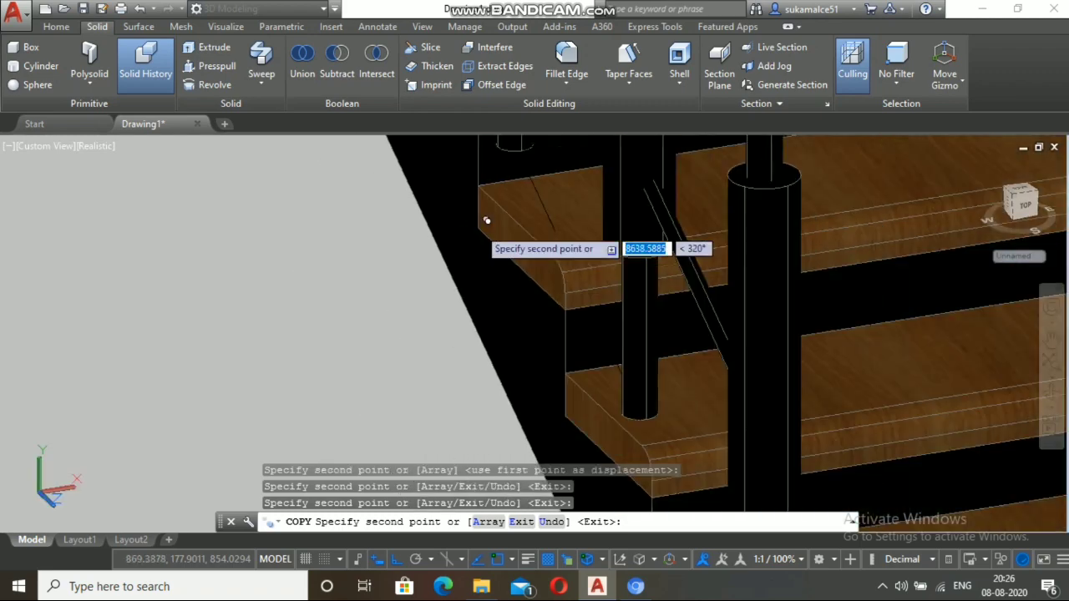
pyautogui.scroll(-5, 488, 222)
pyautogui.scroll(6, 497, 192)
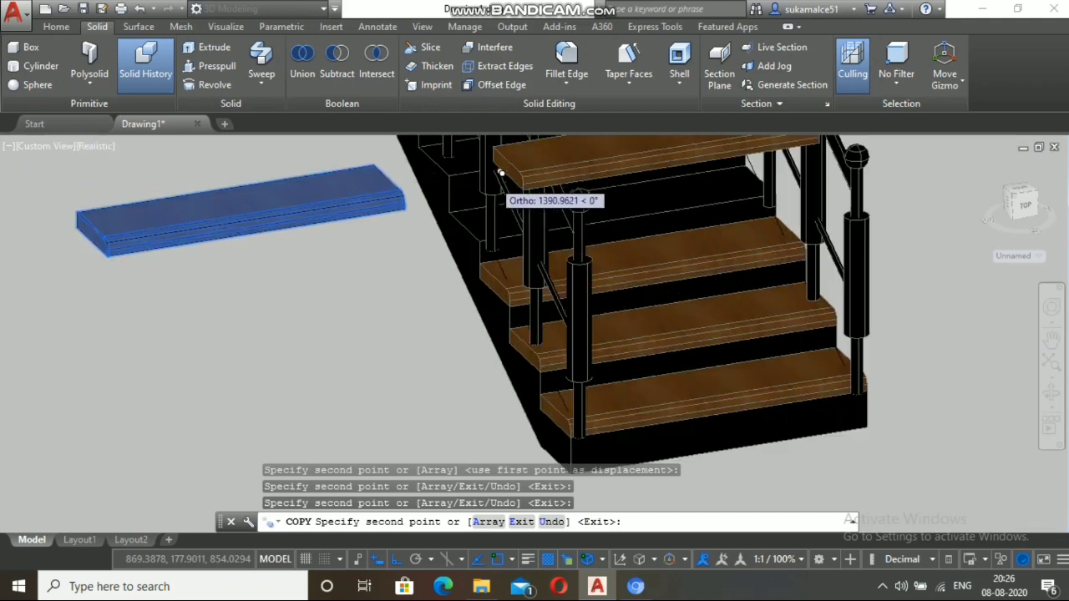
pyautogui.scroll(3, 500, 173)
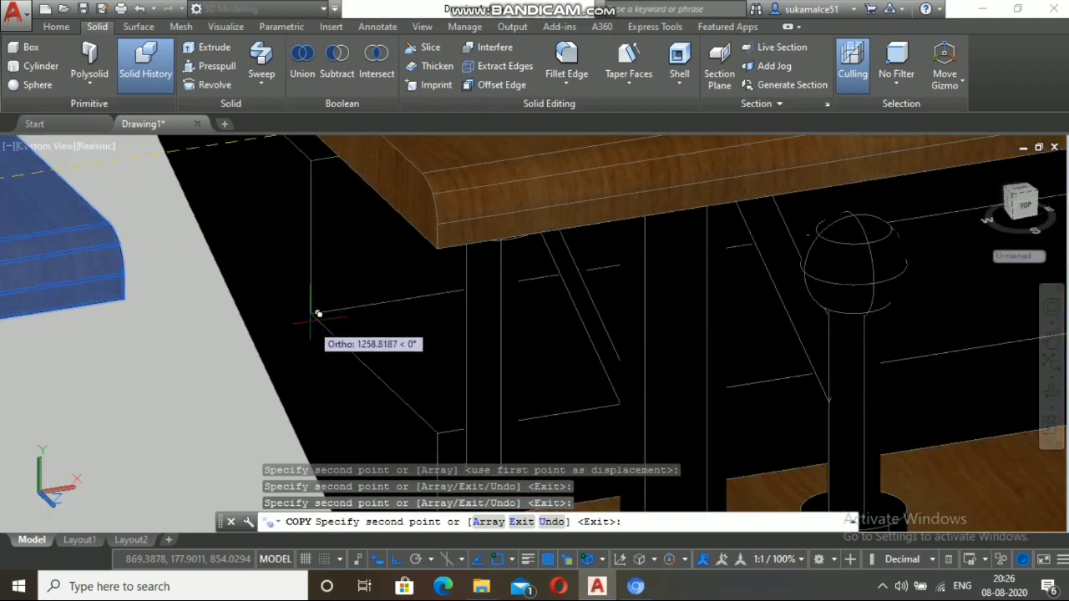
pyautogui.scroll(2, 315, 313)
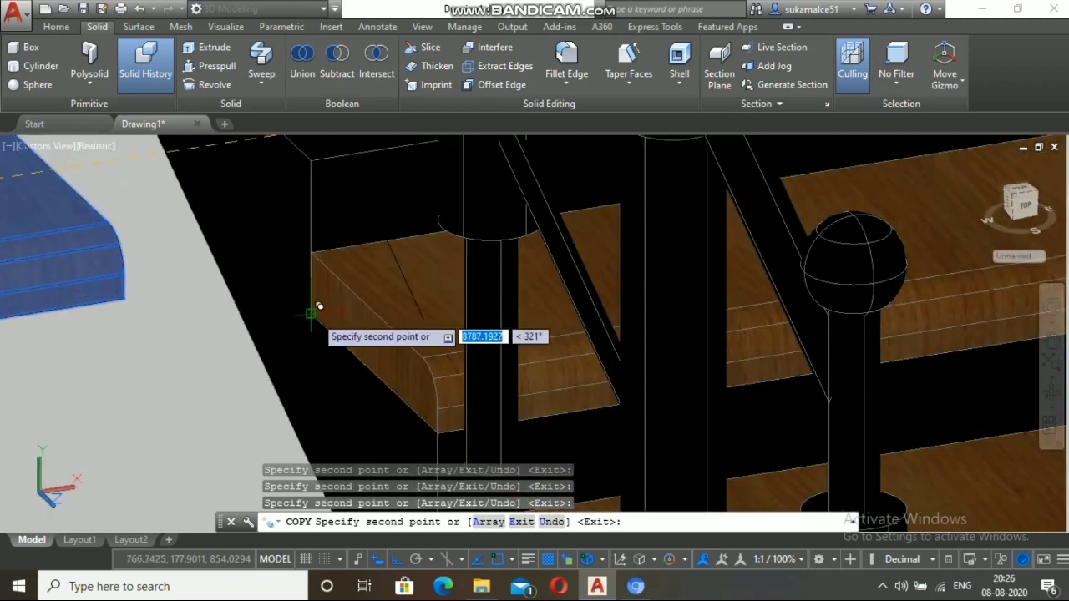
# Step: Place further slab copies at the inner back corners of the fifth through eighth steps of the lower flight
pyautogui.scroll(-2, 321, 315)
pyautogui.scroll(-3, 326, 317)
pyautogui.scroll(5, 308, 260)
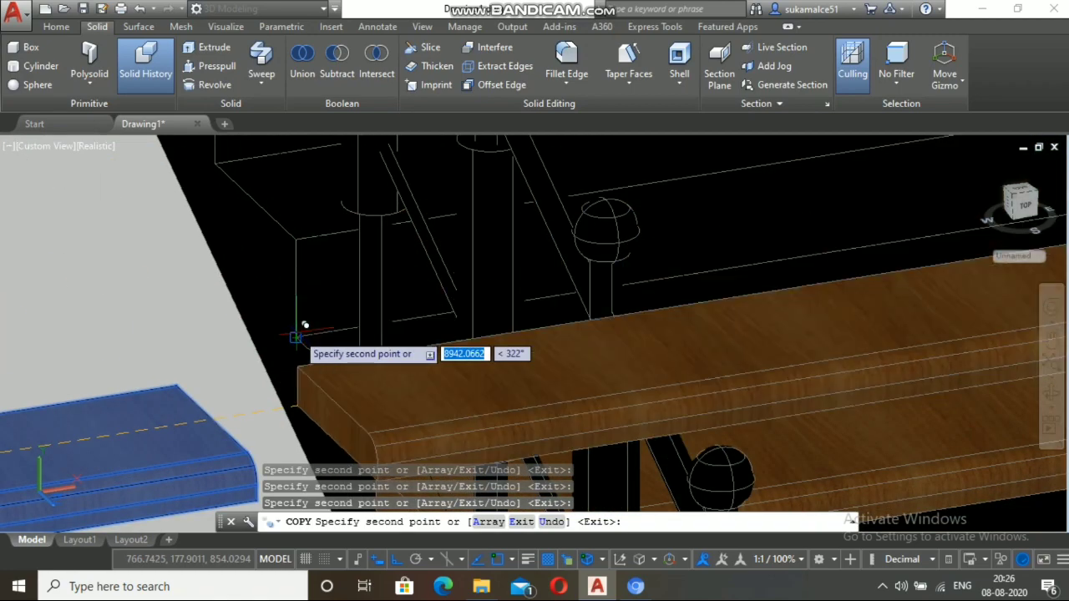
pyautogui.scroll(-2, 305, 325)
pyautogui.scroll(-10, 294, 261)
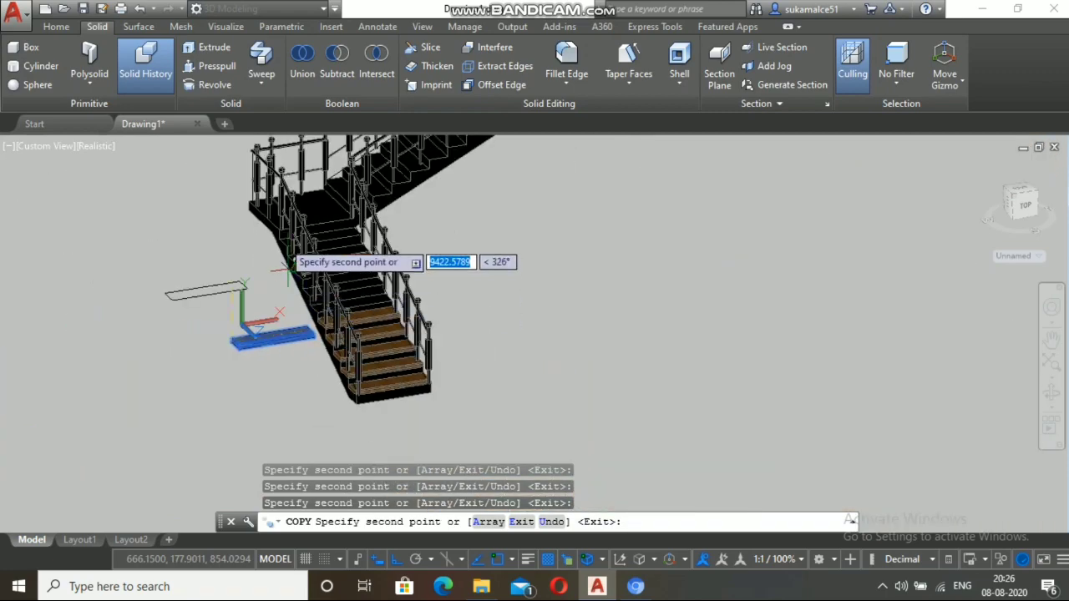
pyautogui.scroll(8, 322, 355)
pyautogui.scroll(4, 334, 363)
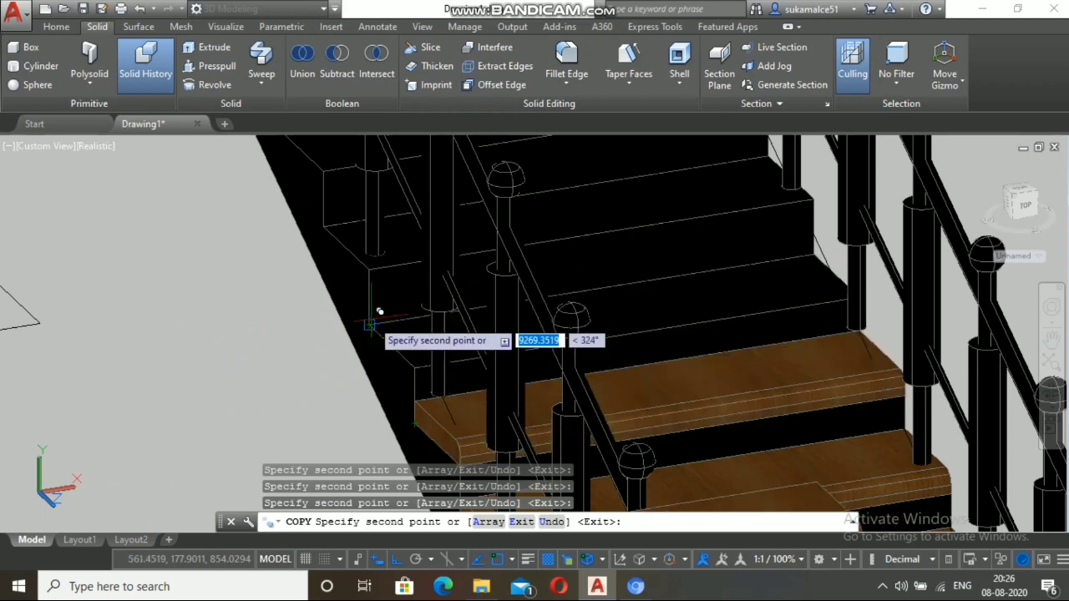
pyautogui.click(326, 227)
pyautogui.scroll(-5, 330, 220)
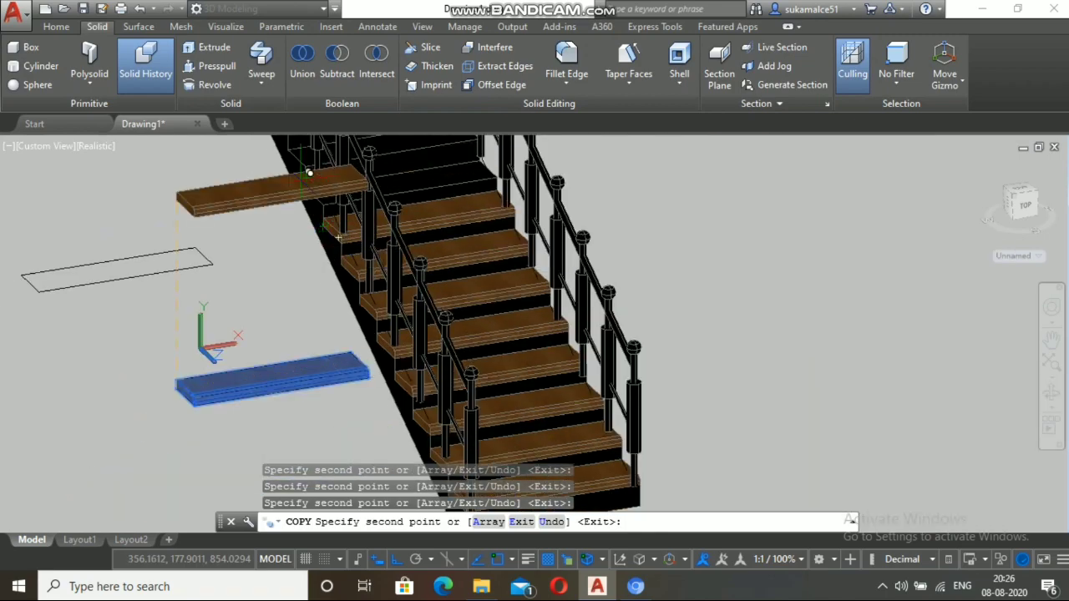
# Step: Place slab copies at the inner back corners of the ninth and tenth steps, just below the landing
pyautogui.scroll(8, 309, 173)
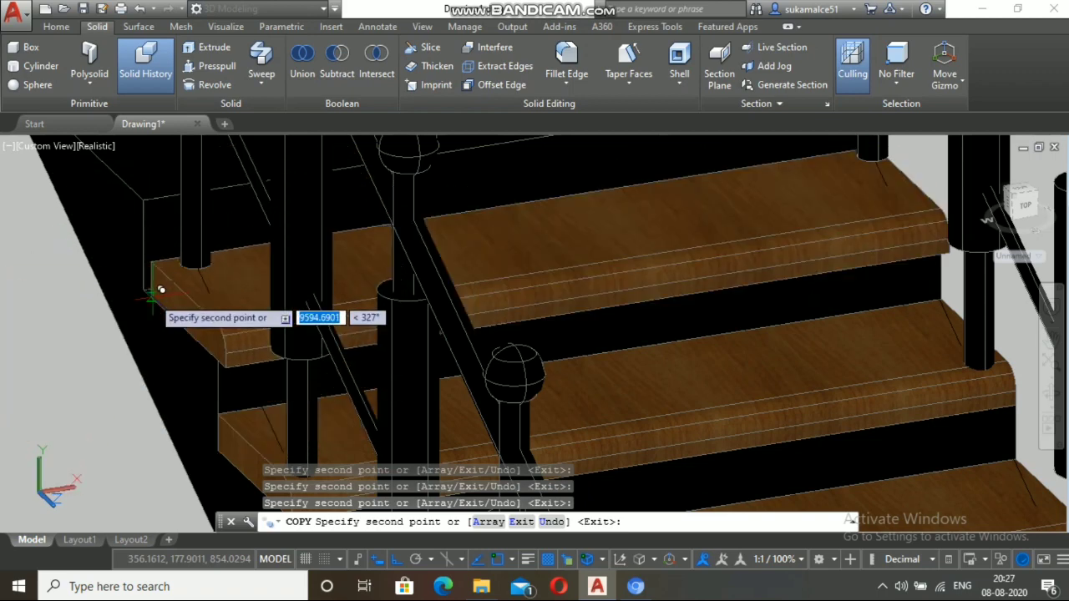
pyautogui.scroll(-5, 158, 288)
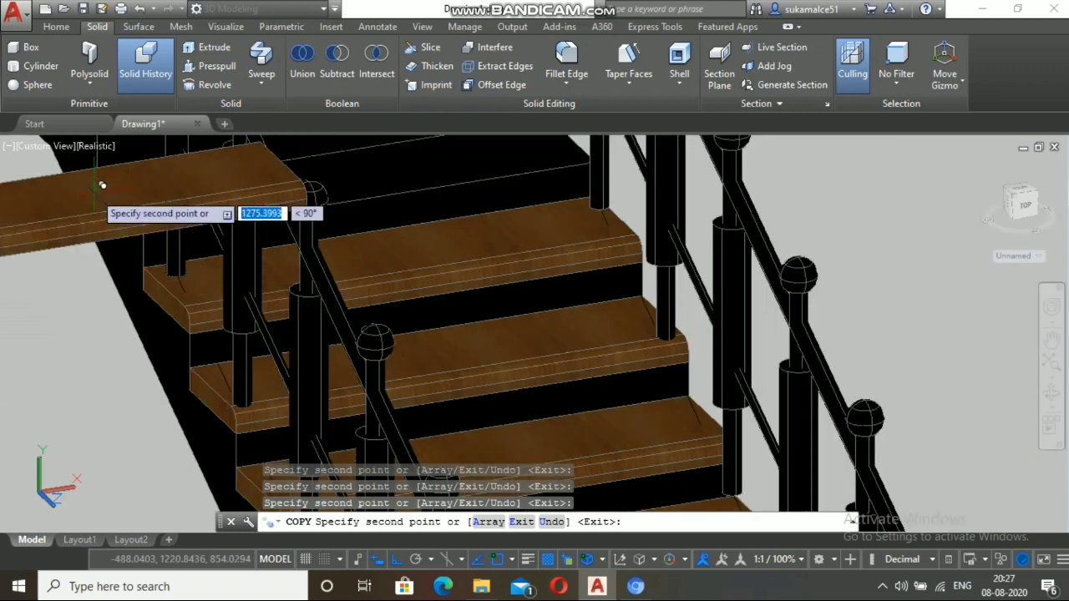
pyautogui.scroll(-8, 101, 184)
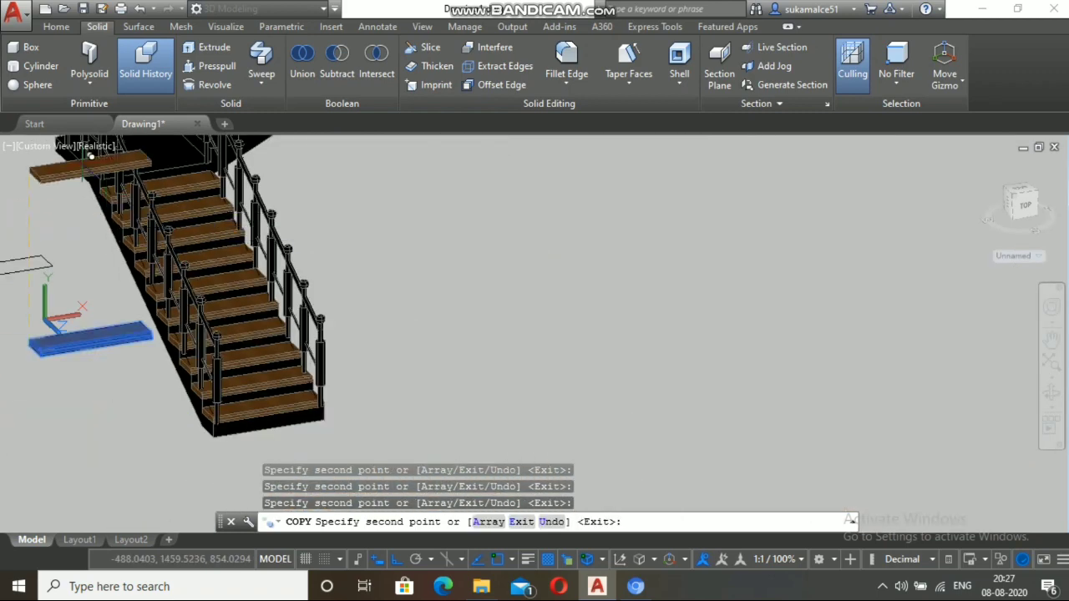
pyautogui.scroll(-6, 92, 159)
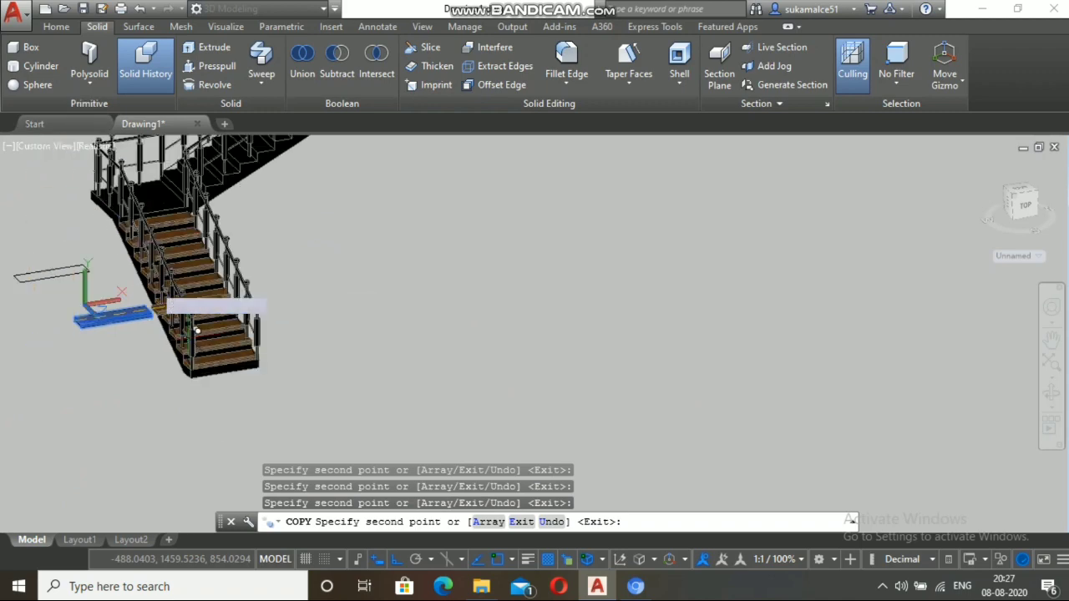
# Step: Try to place a slab copy at the back corner of the upper flight's top step from an orbited view
pyautogui.scroll(2, 188, 294)
pyautogui.scroll(10, 188, 294)
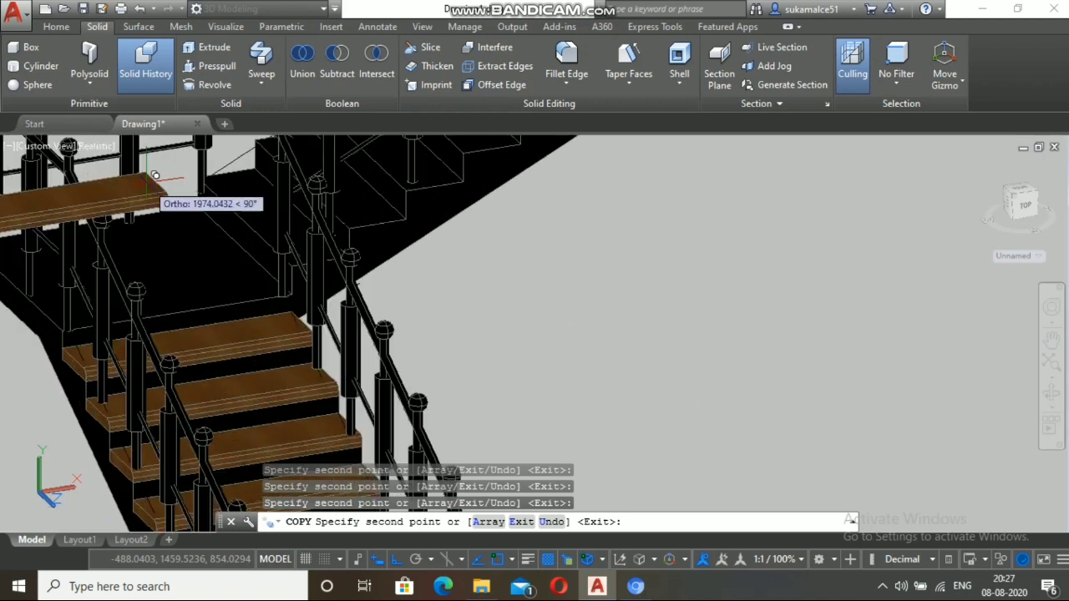
pyautogui.scroll(-8, 77, 380)
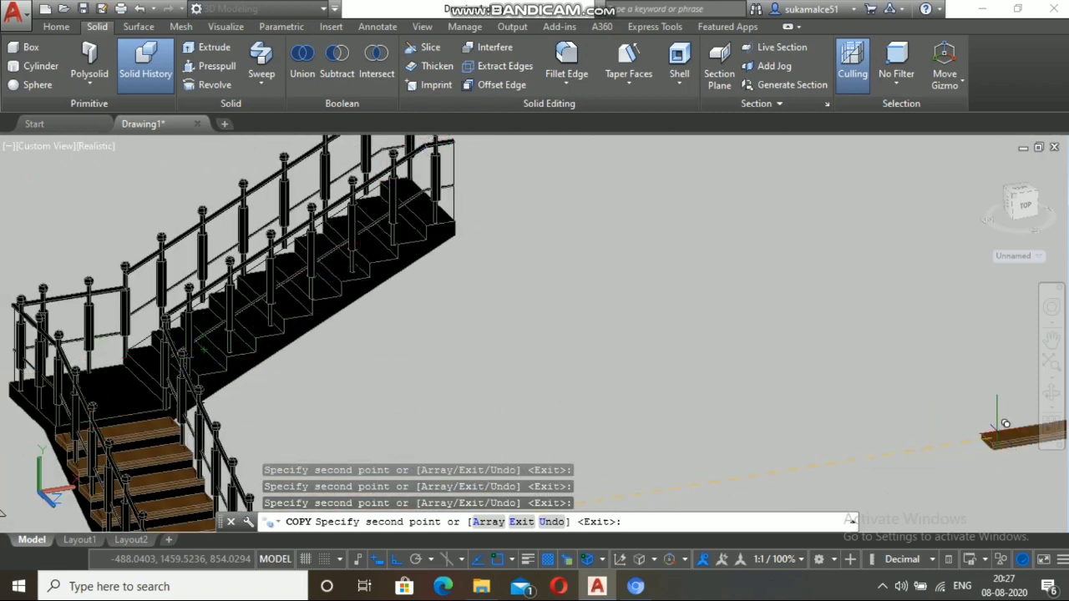
pyautogui.click(1050, 393)
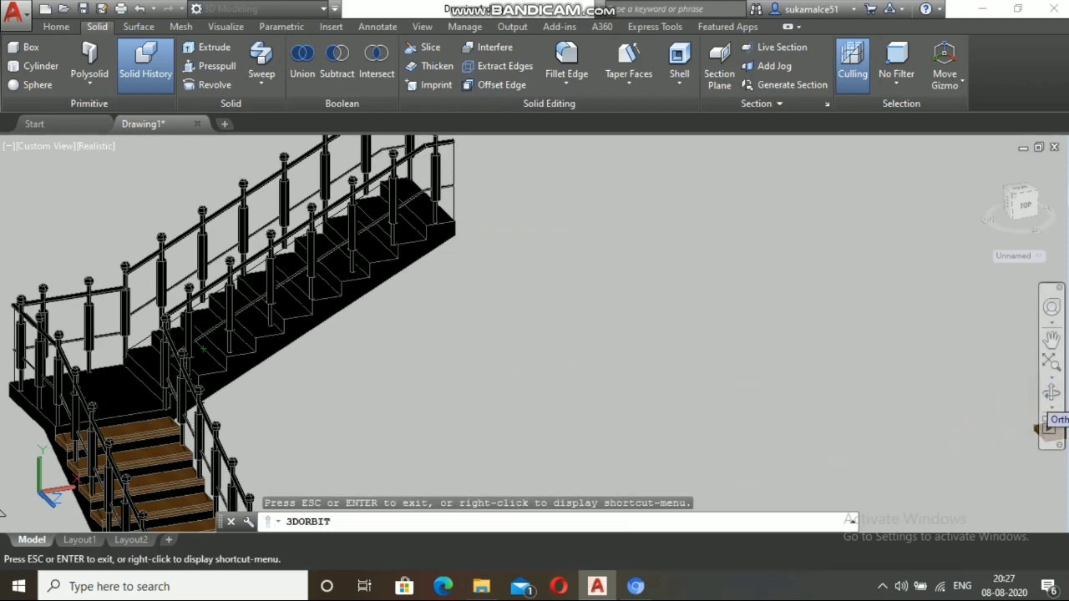
pyautogui.moveTo(694, 432); pyautogui.dragTo(694, 430)
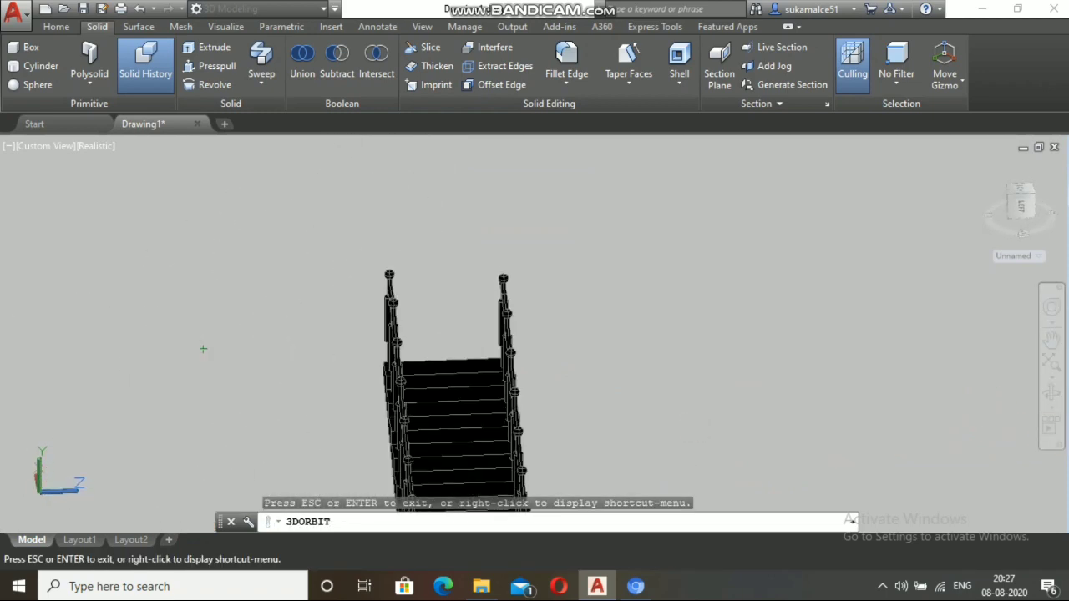
pyautogui.scroll(5, 401, 360)
pyautogui.scroll(2, 203, 349)
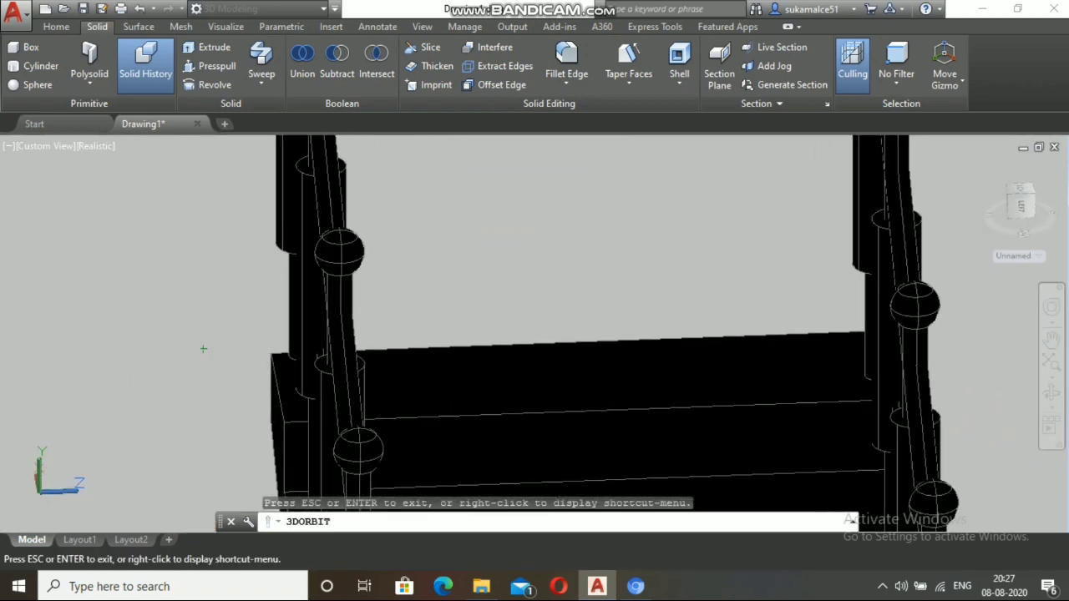
pyautogui.press('Escape')
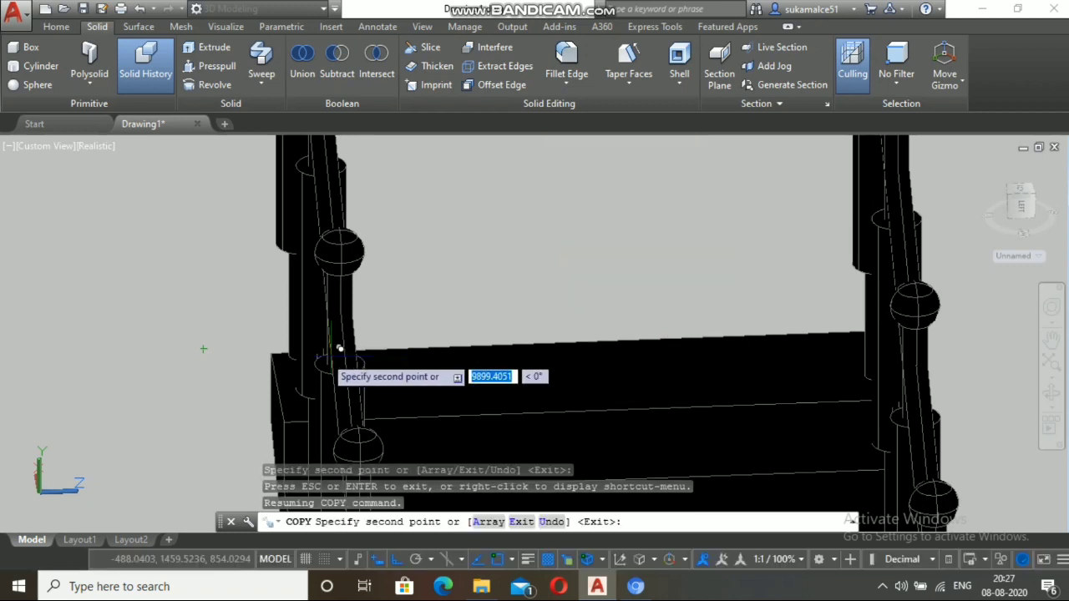
pyautogui.click(270, 352)
pyautogui.scroll(-3, 270, 352)
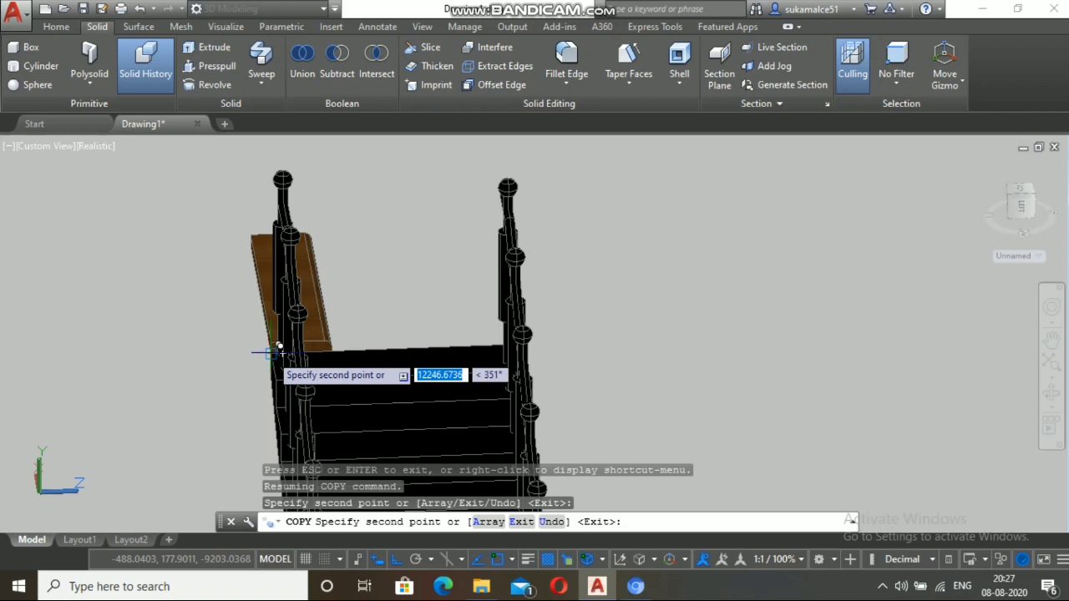
# Step: Undo the slab copy placed at the upper flight's top step and end the Copy command
pyautogui.hotkey('ctrl', 'z')
pyautogui.scroll(-4, 268, 344)
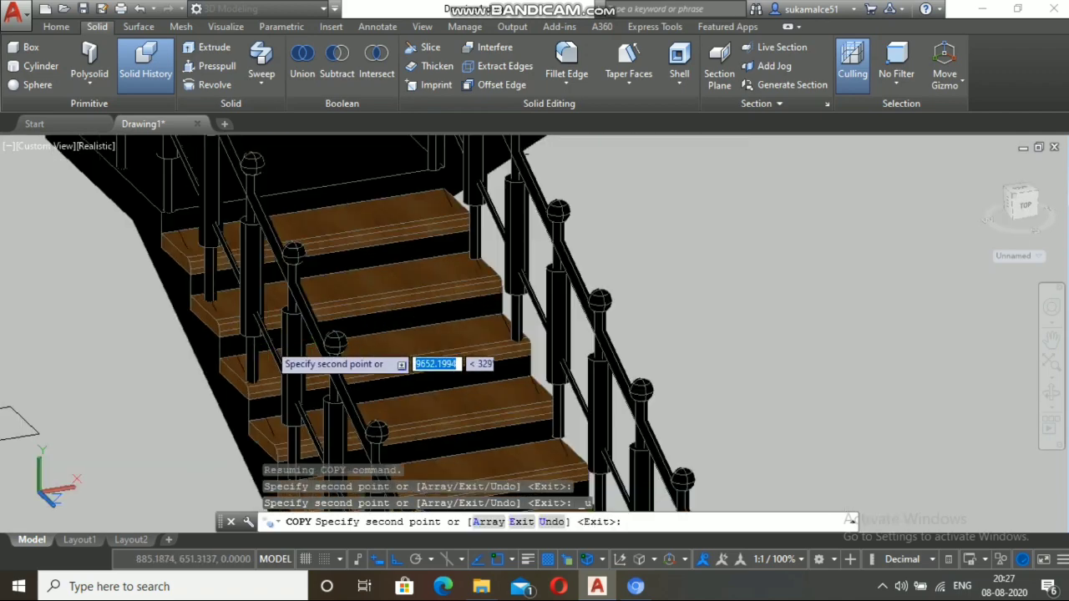
pyautogui.press('Escape')
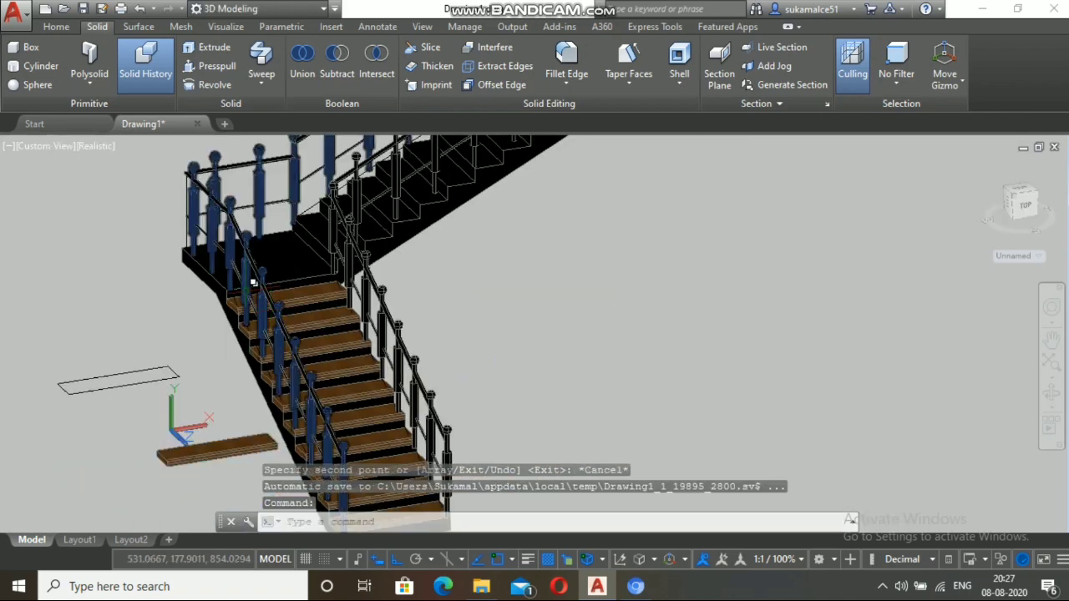
pyautogui.scroll(-2, 426, 265)
pyautogui.scroll(-2, 264, 365)
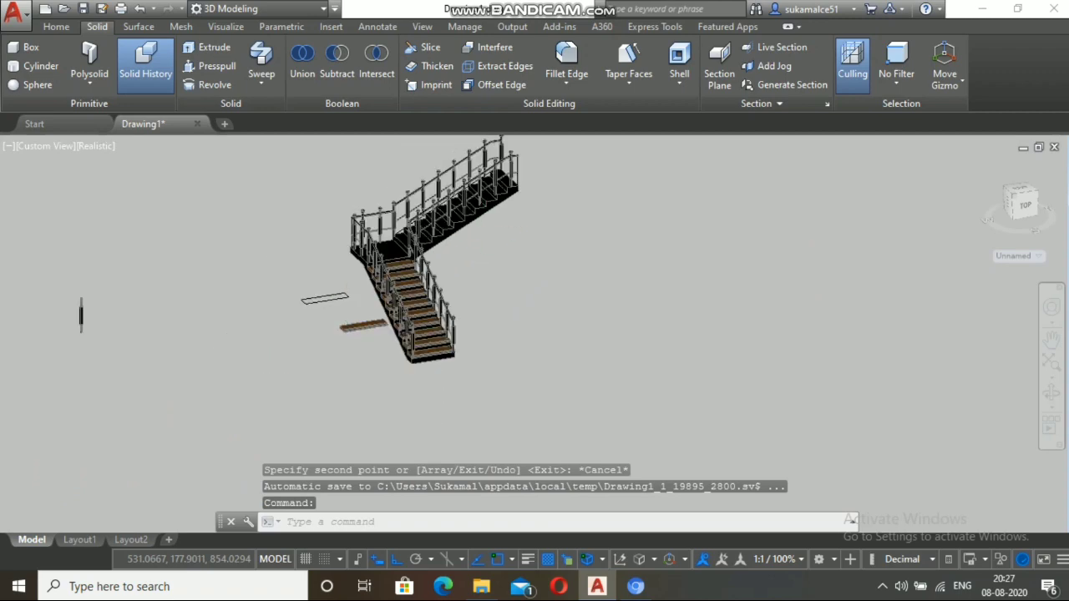
pyautogui.scroll(6, 348, 314)
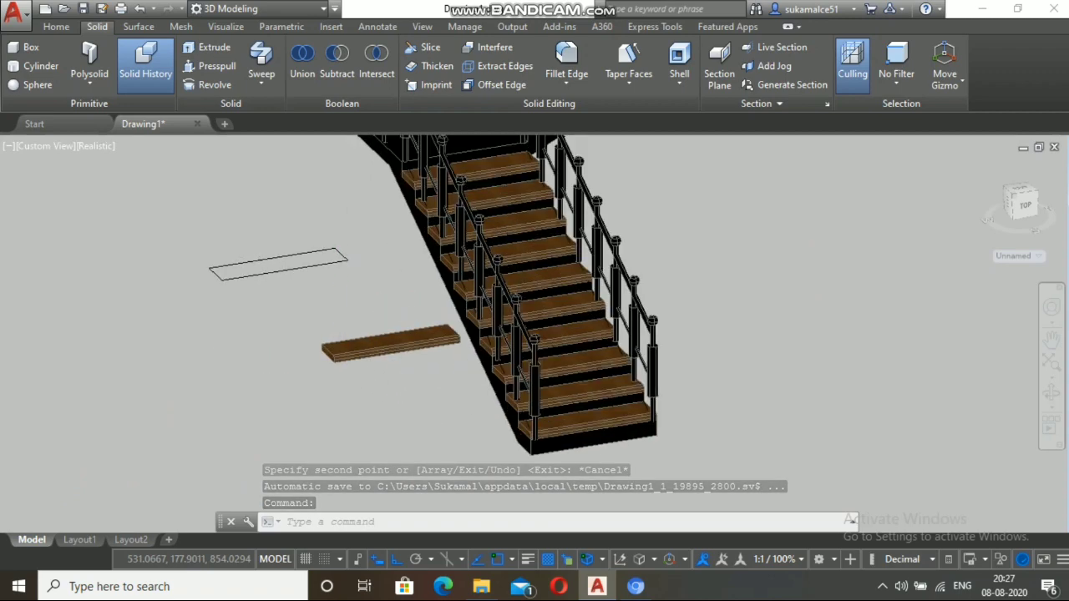
pyautogui.click(490, 366)
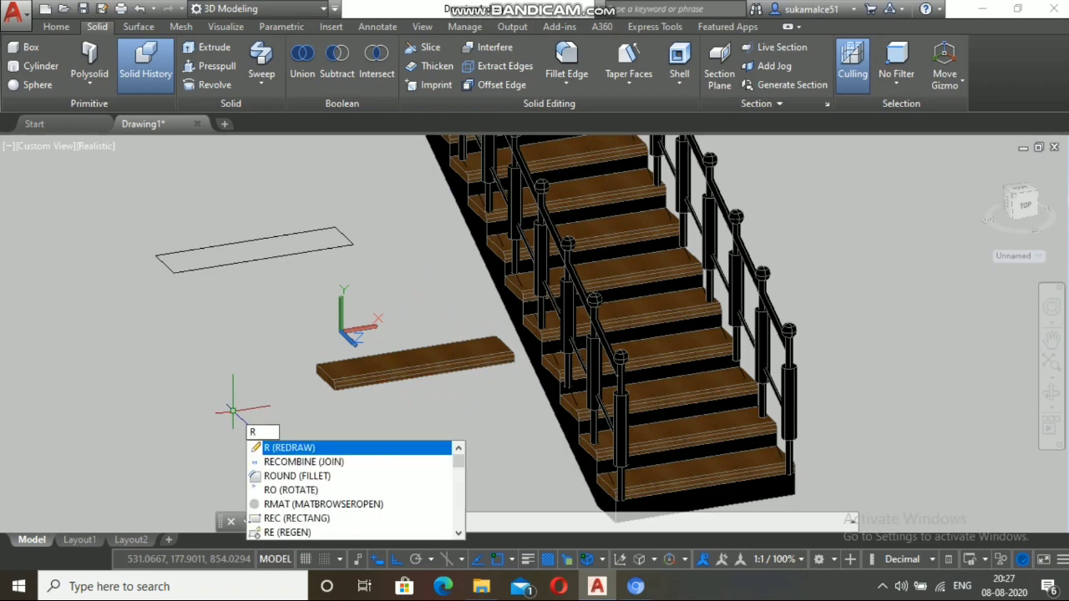
pyautogui.write('RO')
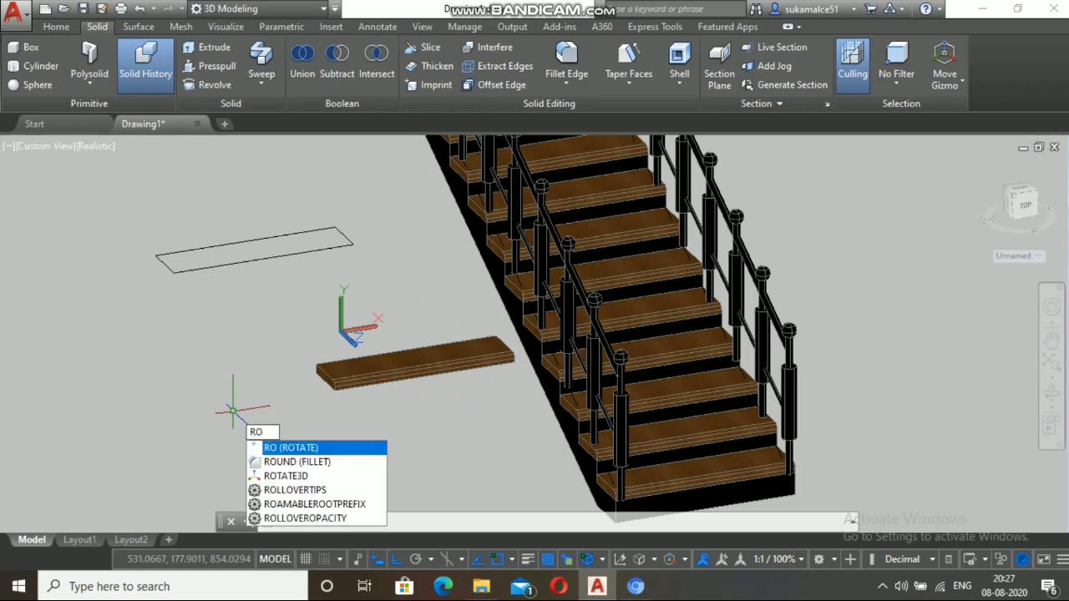
pyautogui.press('Return')
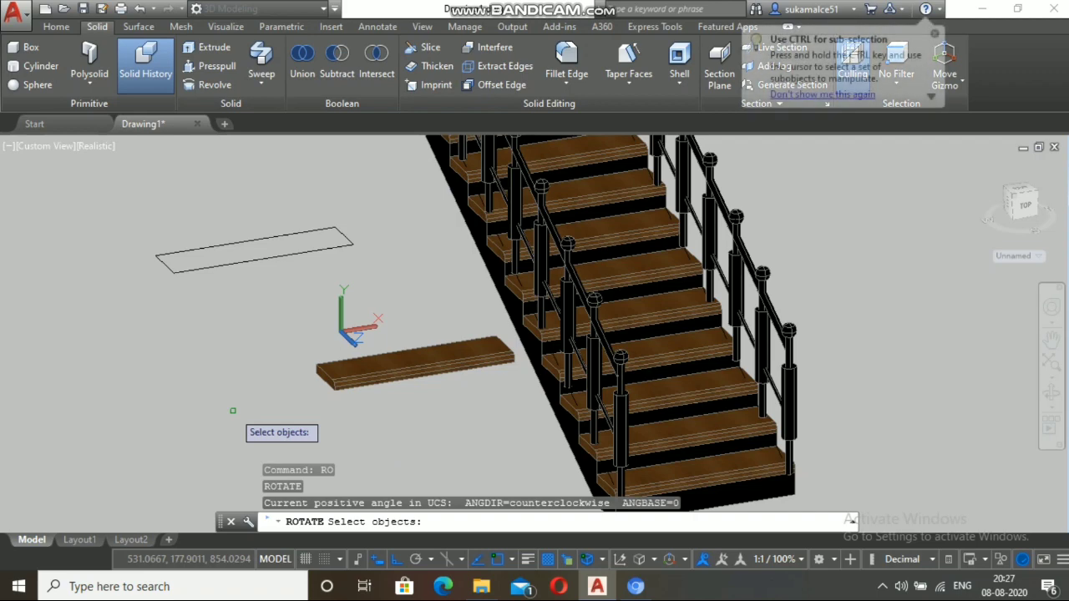
pyautogui.click(387, 371)
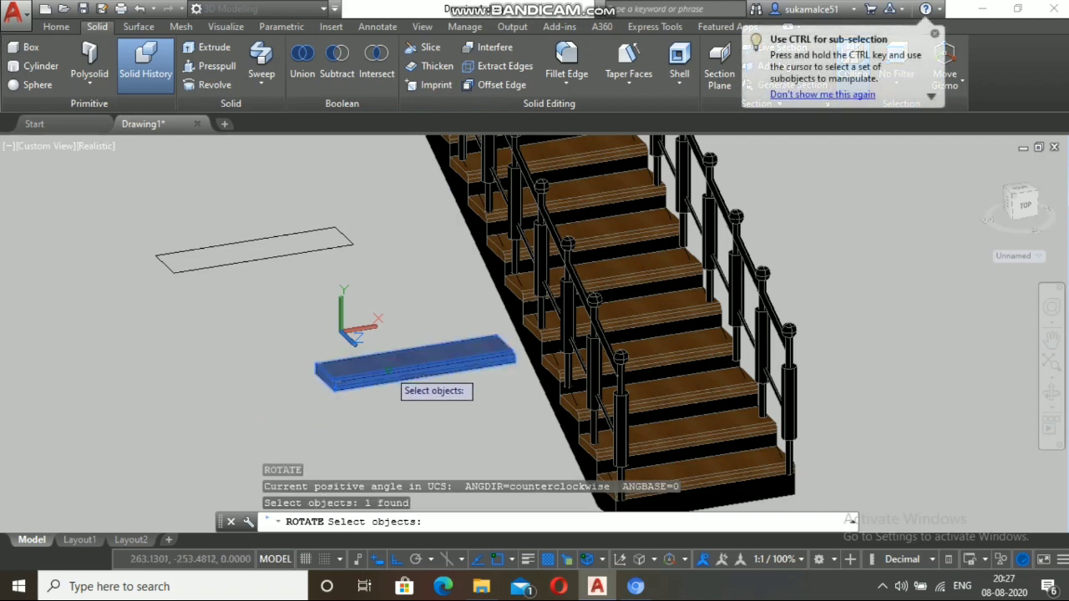
pyautogui.press('Return')
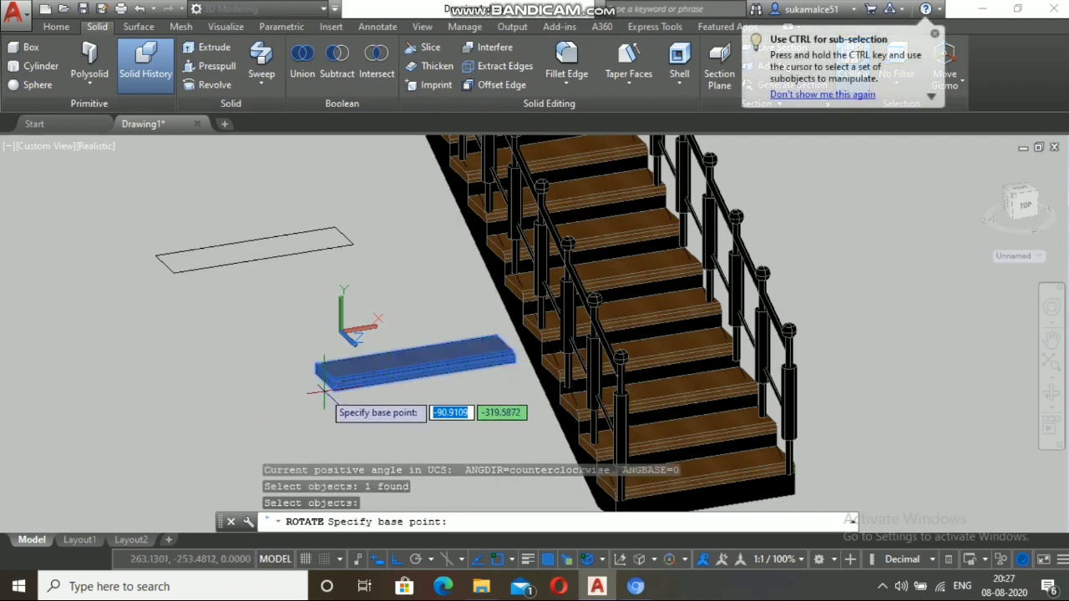
pyautogui.click(314, 368)
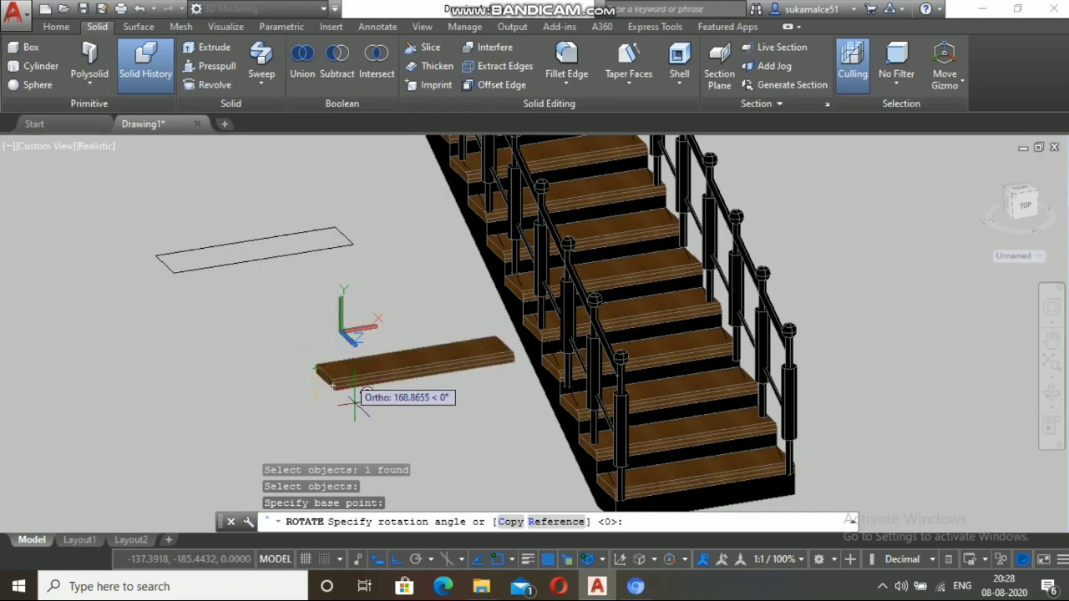
pyautogui.scroll(-5, 349, 434)
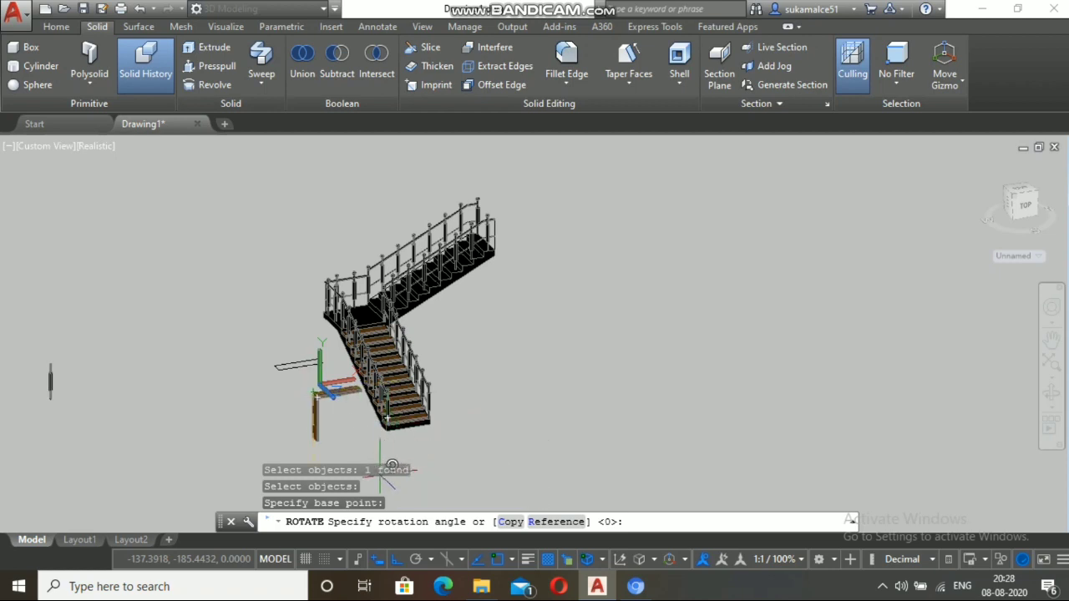
pyautogui.press('F8')
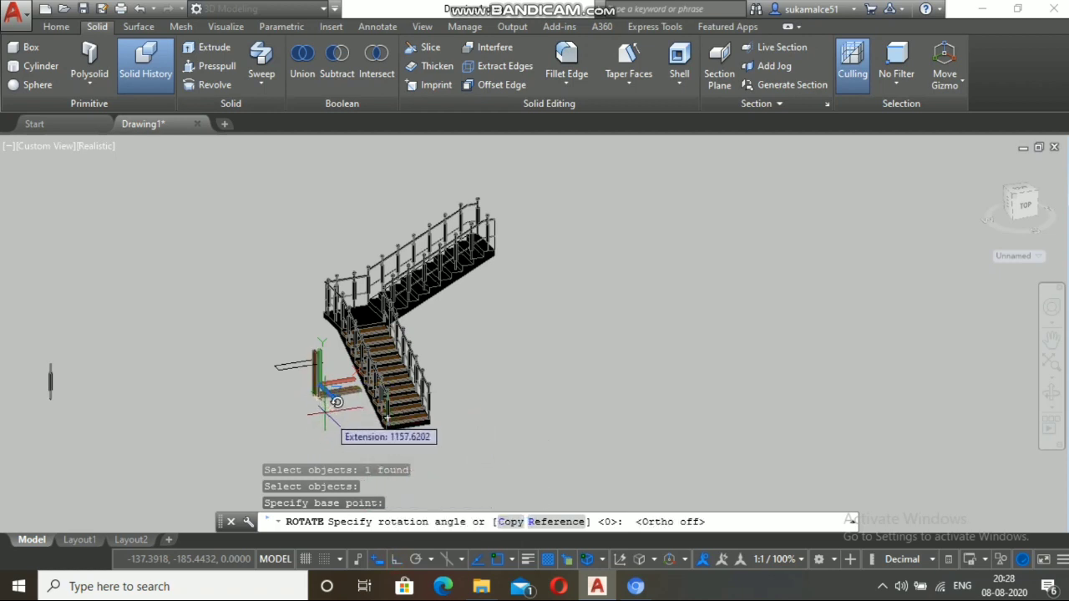
pyautogui.scroll(4, 318, 386)
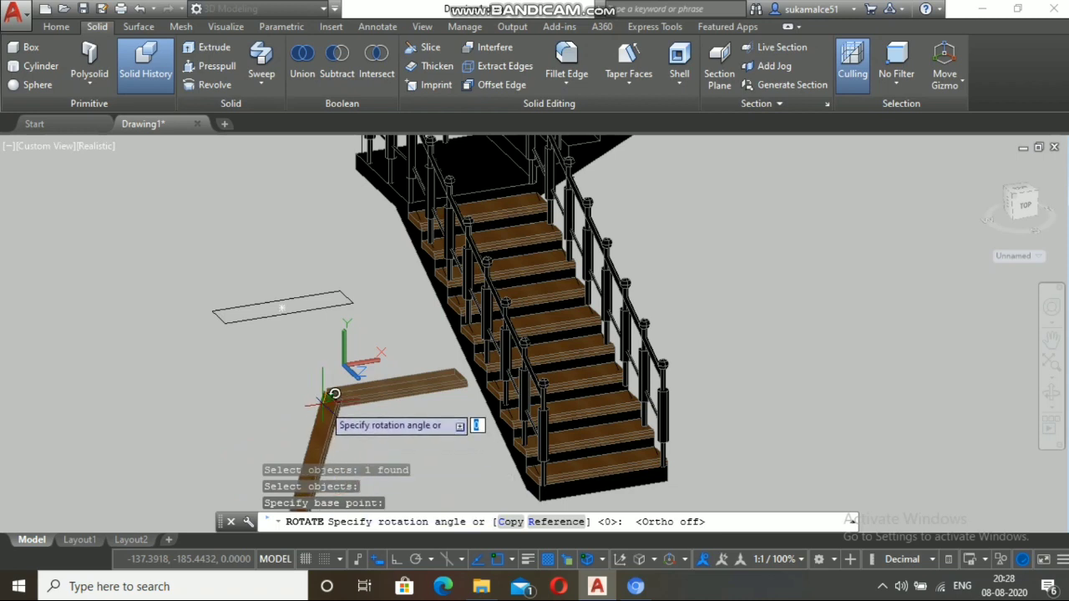
pyautogui.press('Escape')
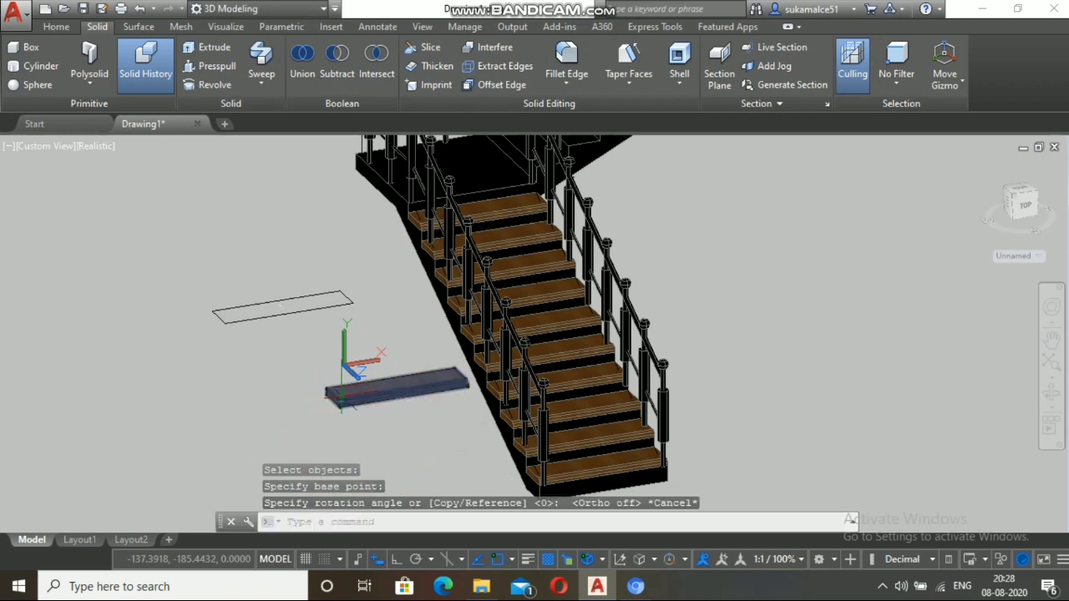
# Step: Move the loose wood slab away from the lower flight, past the flat rectangle outline
pyautogui.click(450, 381)
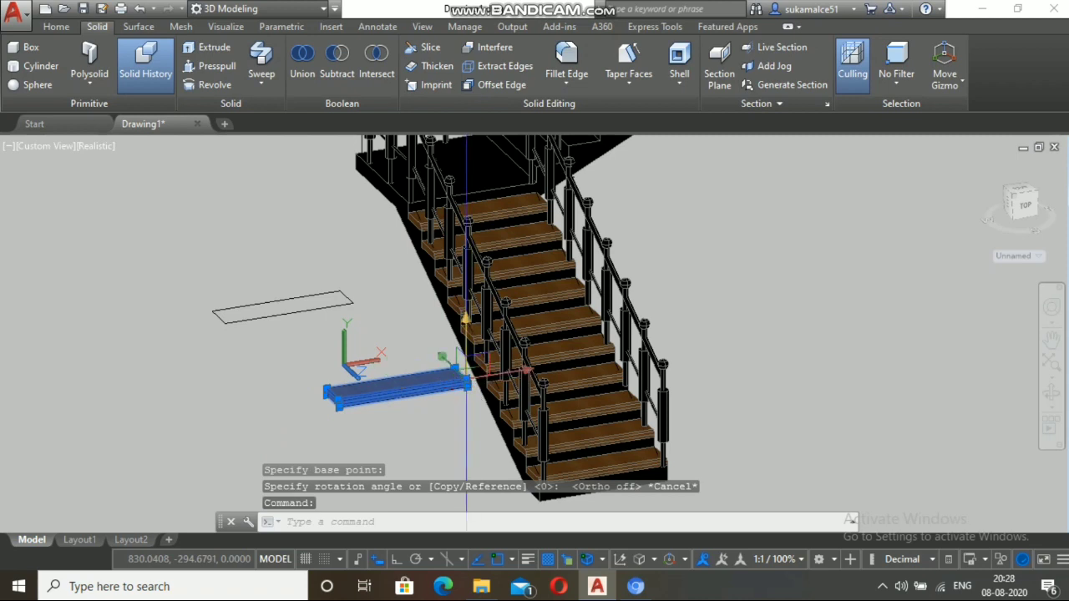
pyautogui.click(466, 383)
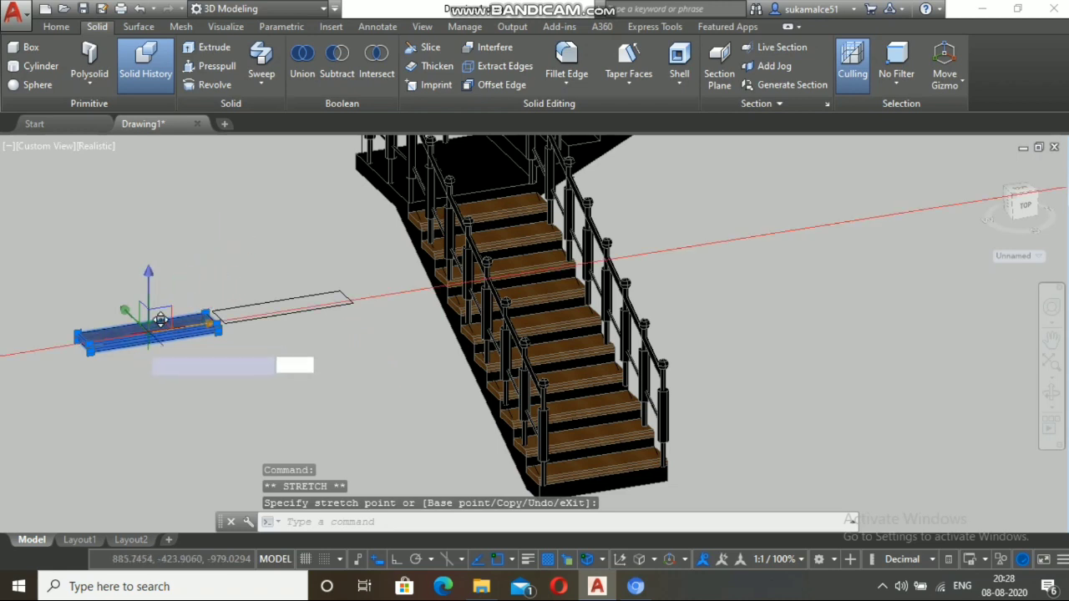
pyautogui.press('space')
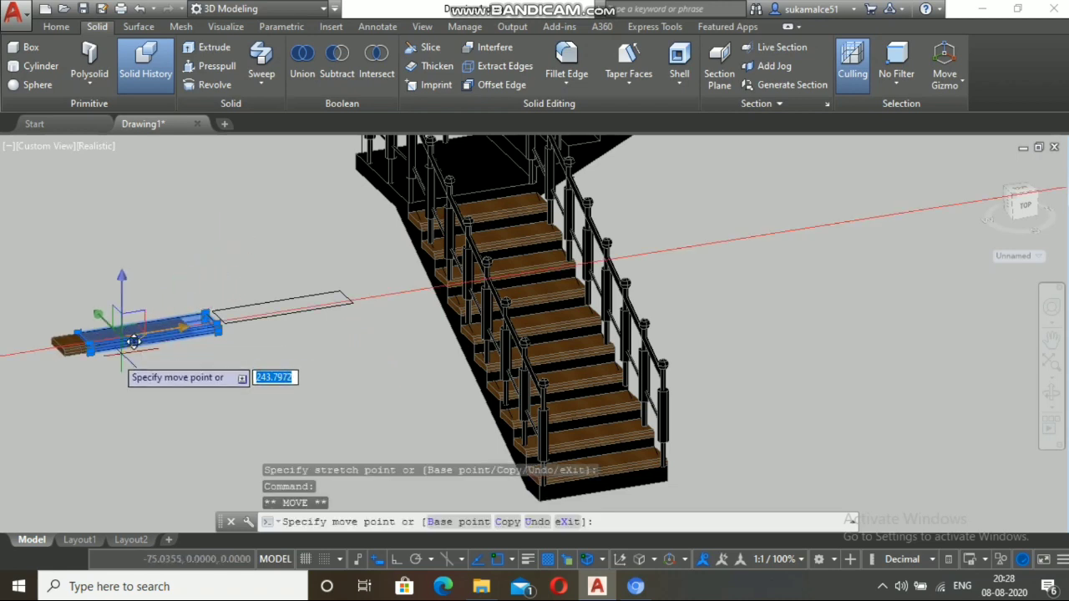
pyautogui.click(112, 284)
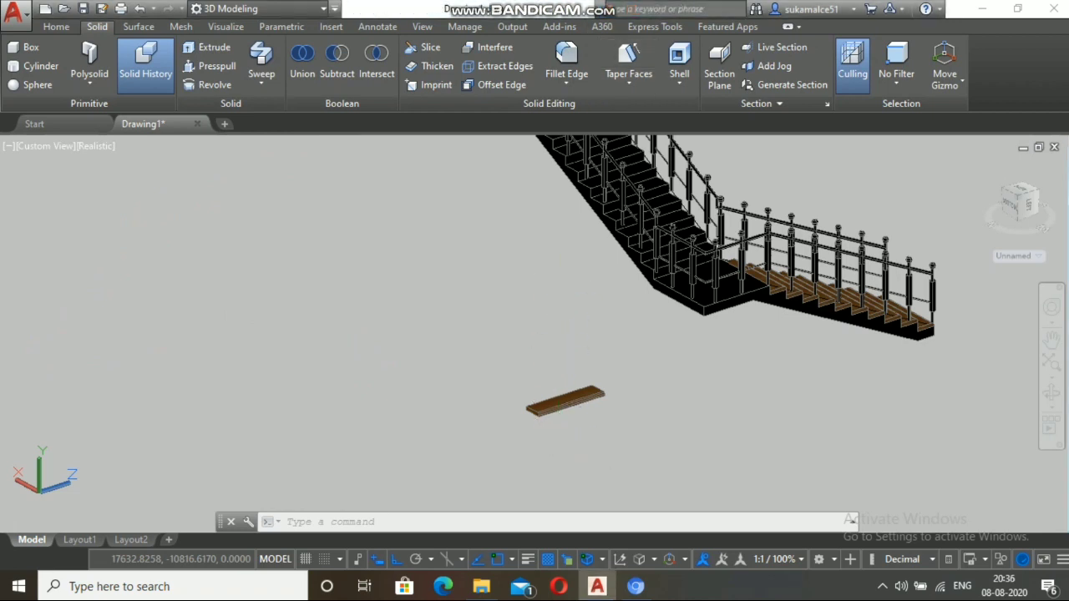
# Step: Try to copy the loose slab by its upper back corner onto the back corner of the upper flight's top step
pyautogui.write('co')
pyautogui.press('Return')
pyautogui.click(553, 395)
pyautogui.press('Return')
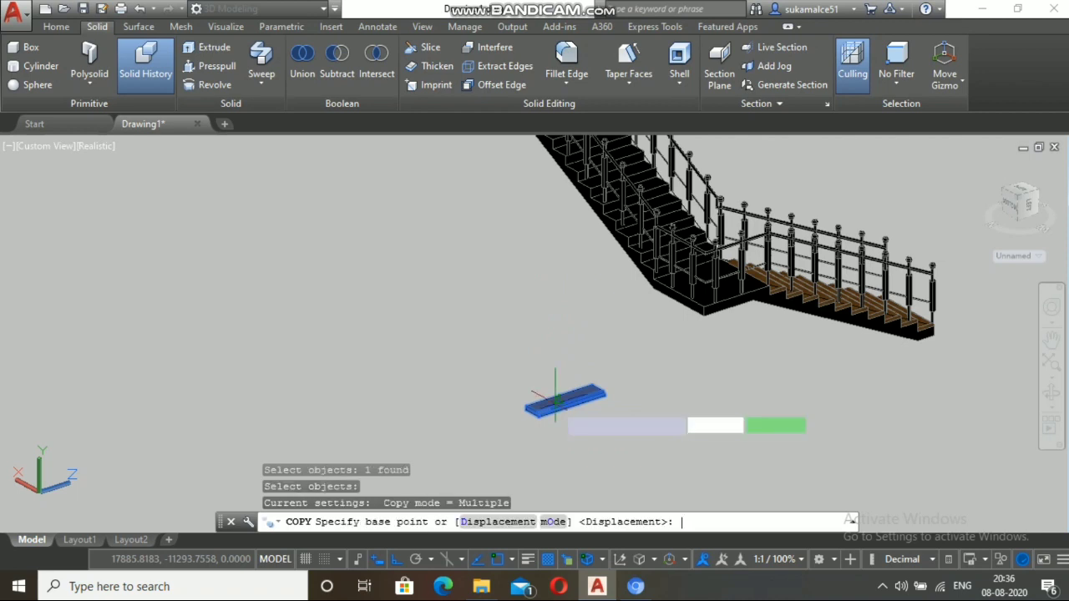
pyautogui.scroll(2, 525, 403)
pyautogui.scroll(5, 506, 382)
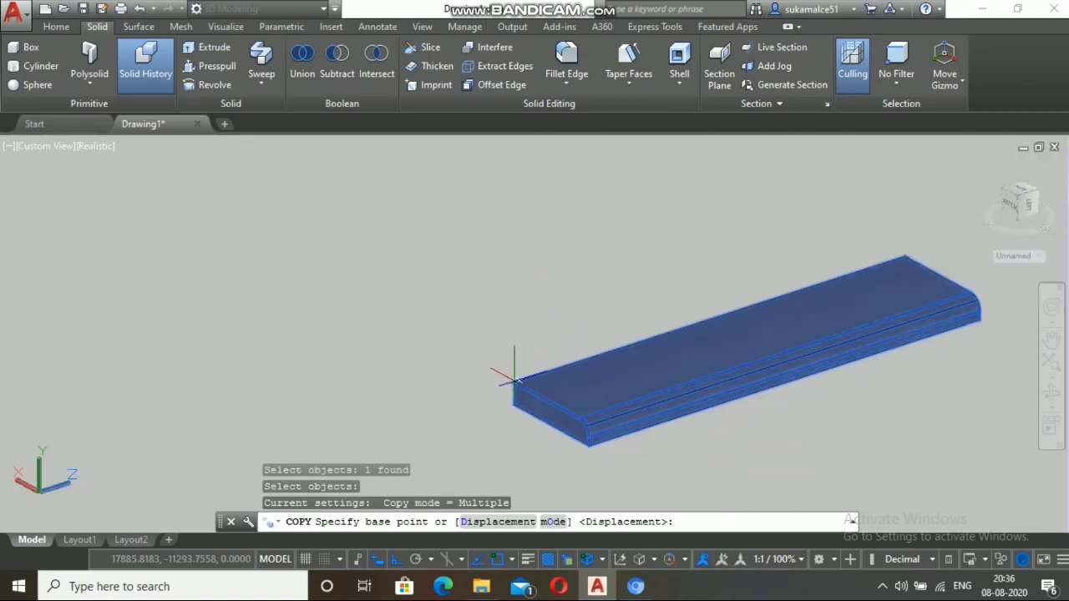
pyautogui.click(512, 376)
pyautogui.scroll(-5, 525, 314)
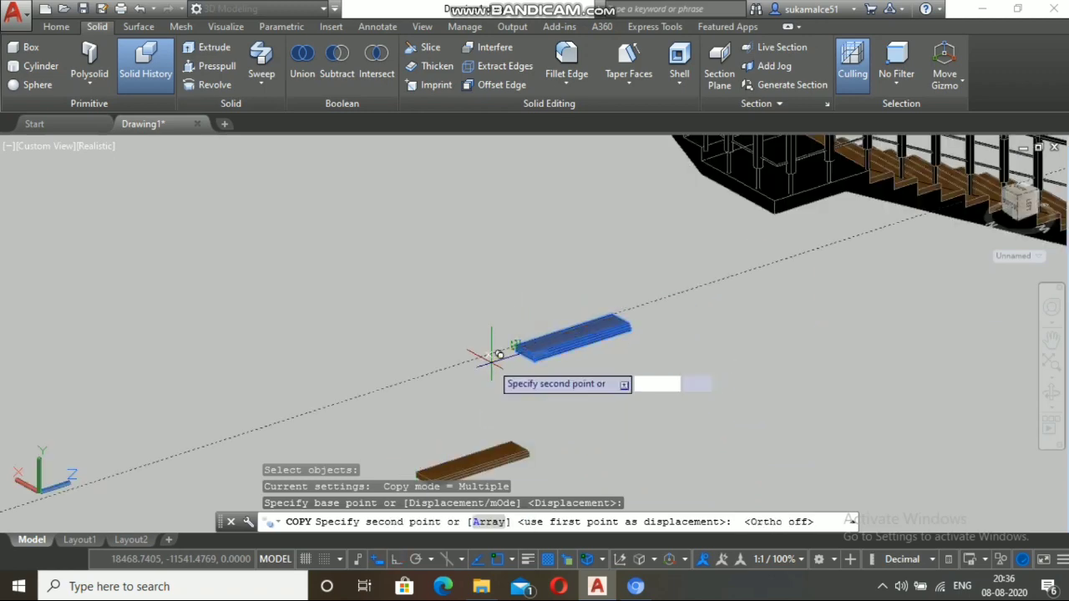
pyautogui.scroll(-3, 492, 357)
pyautogui.scroll(3, 508, 194)
pyautogui.scroll(5, 509, 194)
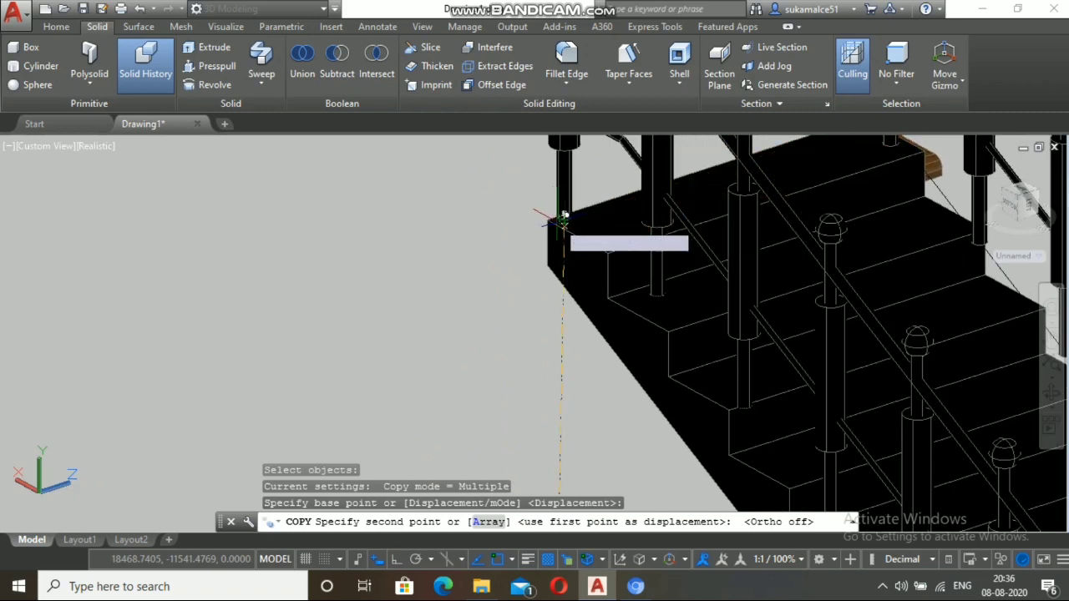
pyautogui.click(550, 217)
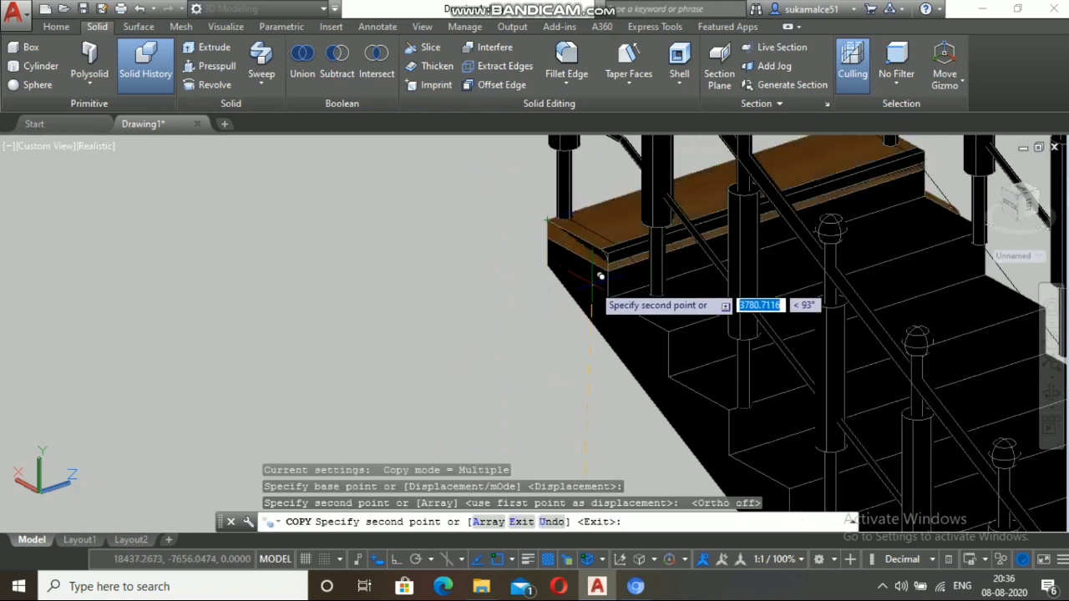
# Step: Try to place another slab copy at the inner back corner of the upper flight's second step from the top
pyautogui.scroll(2, 625, 275)
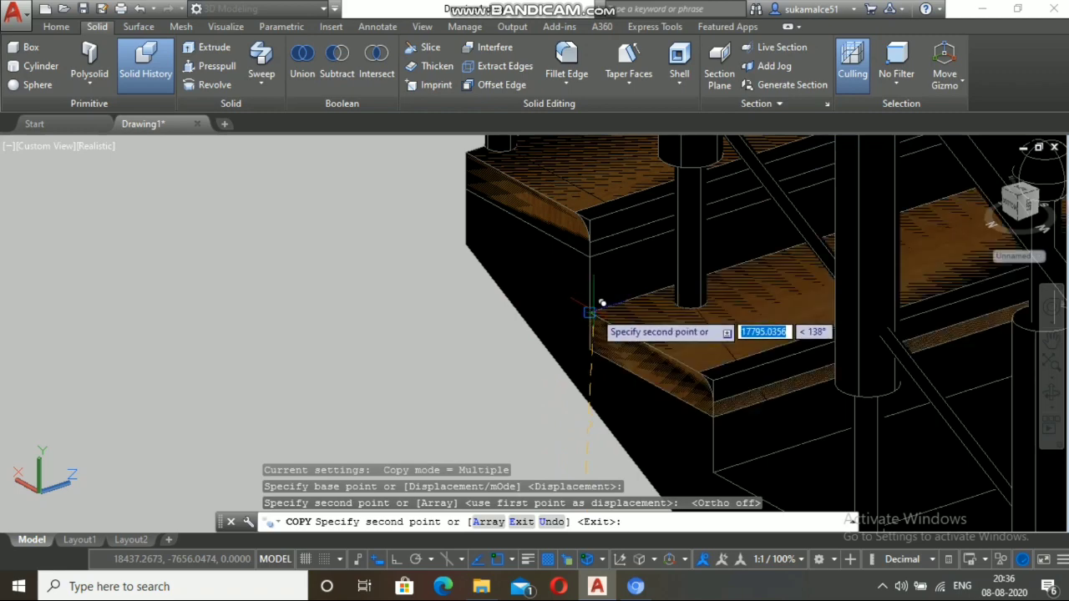
pyautogui.scroll(2, 601, 304)
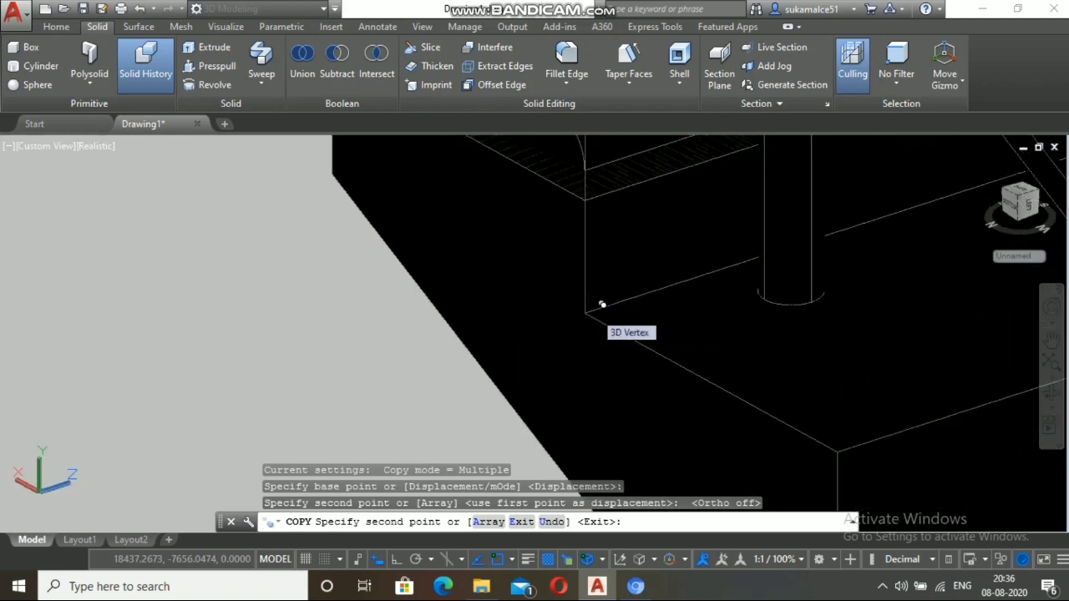
pyautogui.click(584, 314)
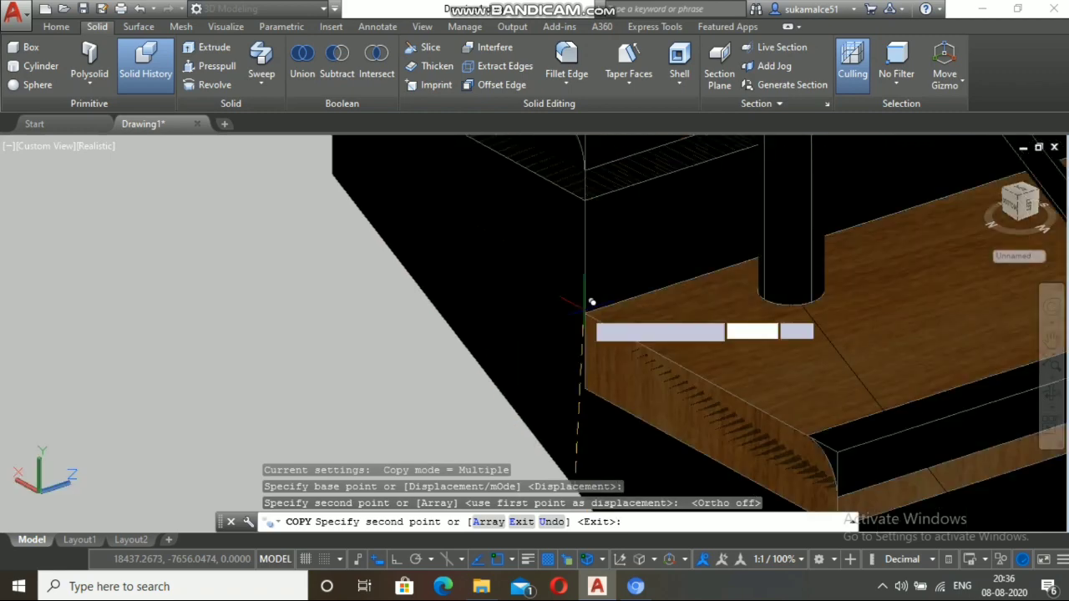
pyautogui.scroll(-5, 579, 299)
pyautogui.scroll(-5, 579, 281)
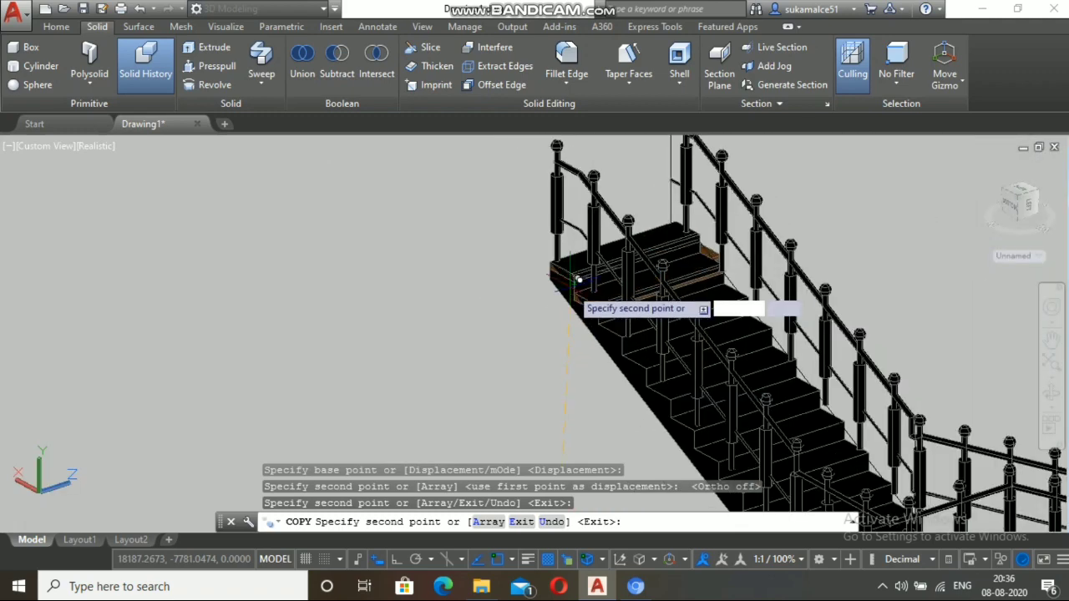
pyautogui.scroll(2, 624, 263)
pyautogui.scroll(4, 624, 264)
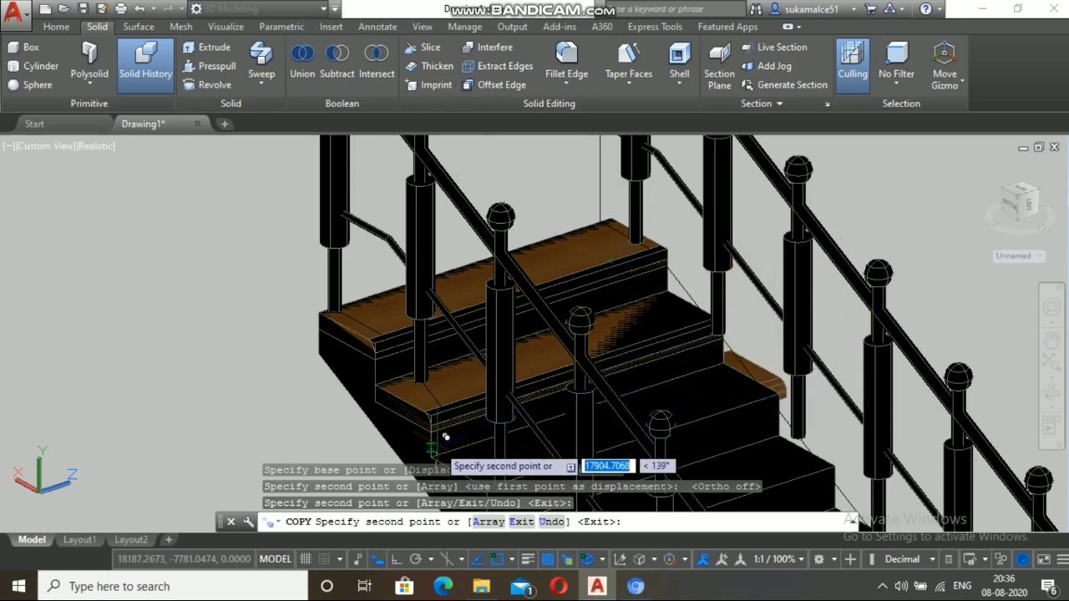
# Step: Undo both slab copies placed on the upper flight and cancel the Copy command
pyautogui.hotkey('ctrl', 'z')
pyautogui.hotkey('ctrl', 'z')
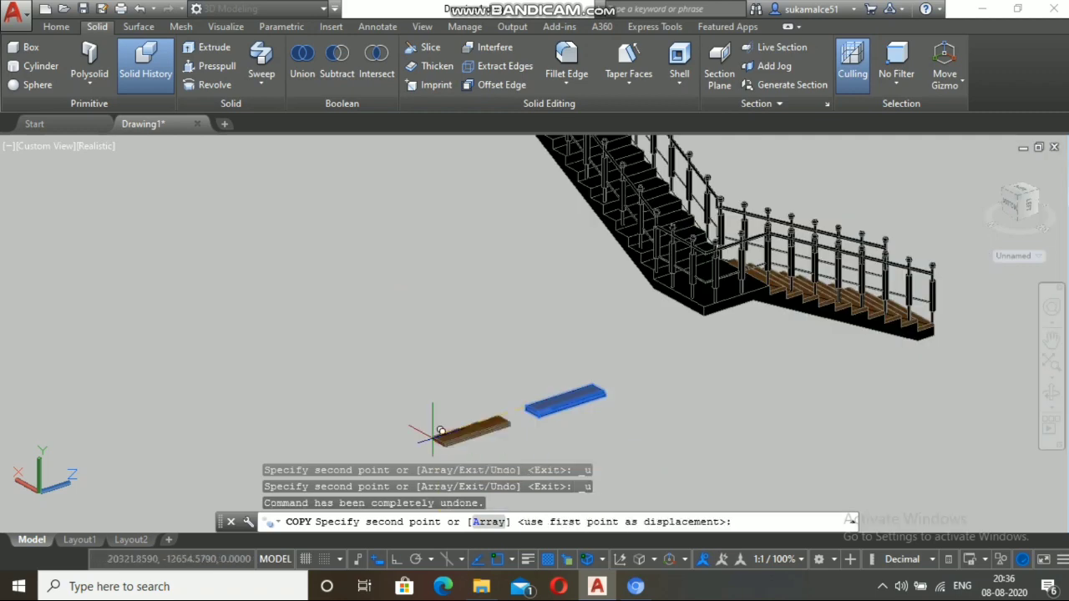
pyautogui.press('Escape')
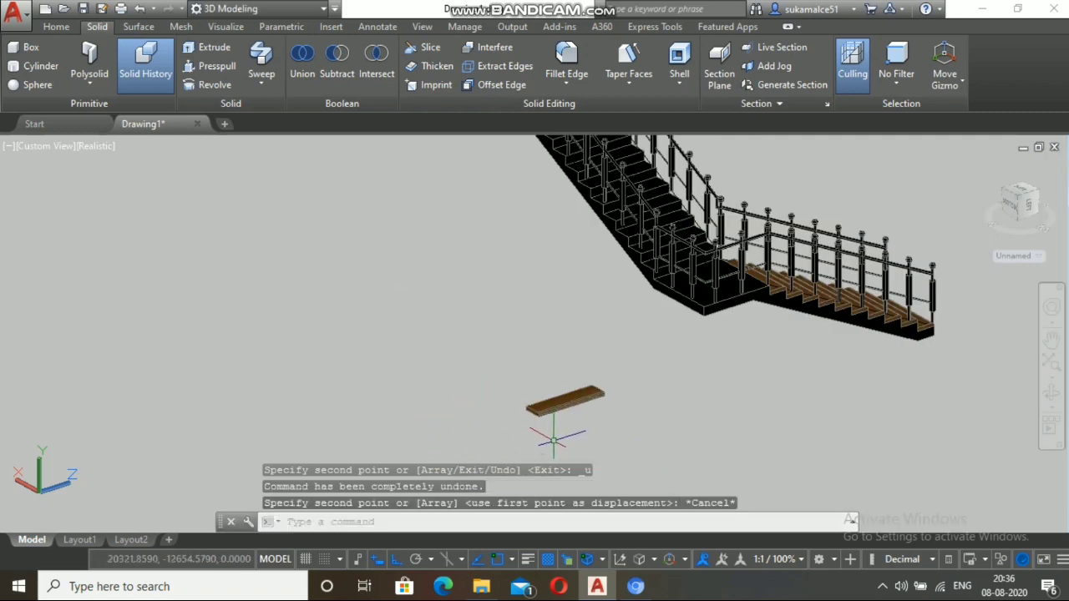
pyautogui.scroll(3, 552, 438)
pyautogui.write('co')
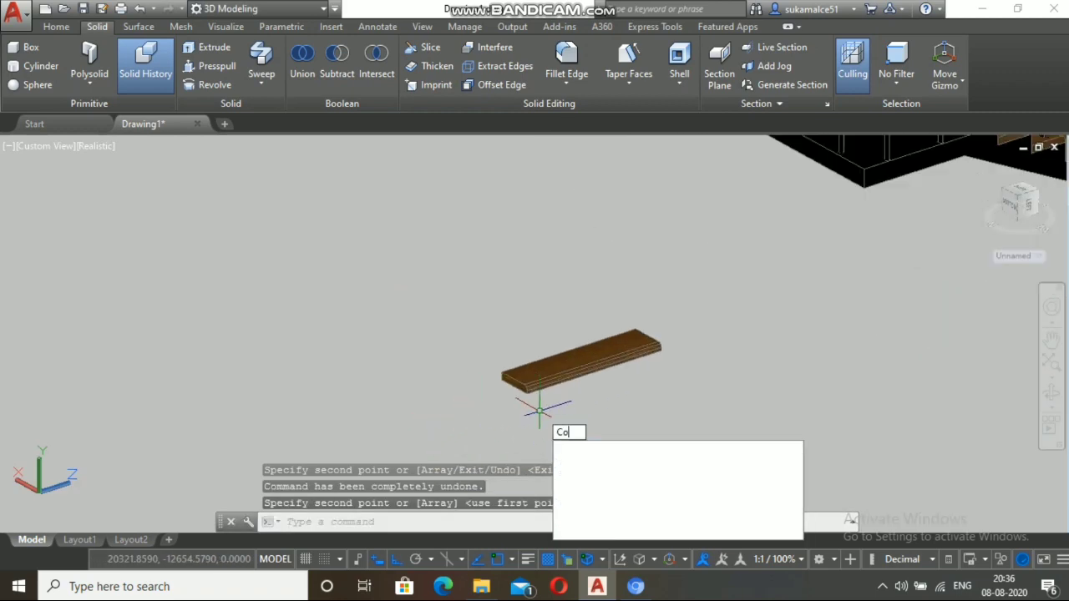
pyautogui.press('Return')
pyautogui.click(532, 380)
pyautogui.press('Return')
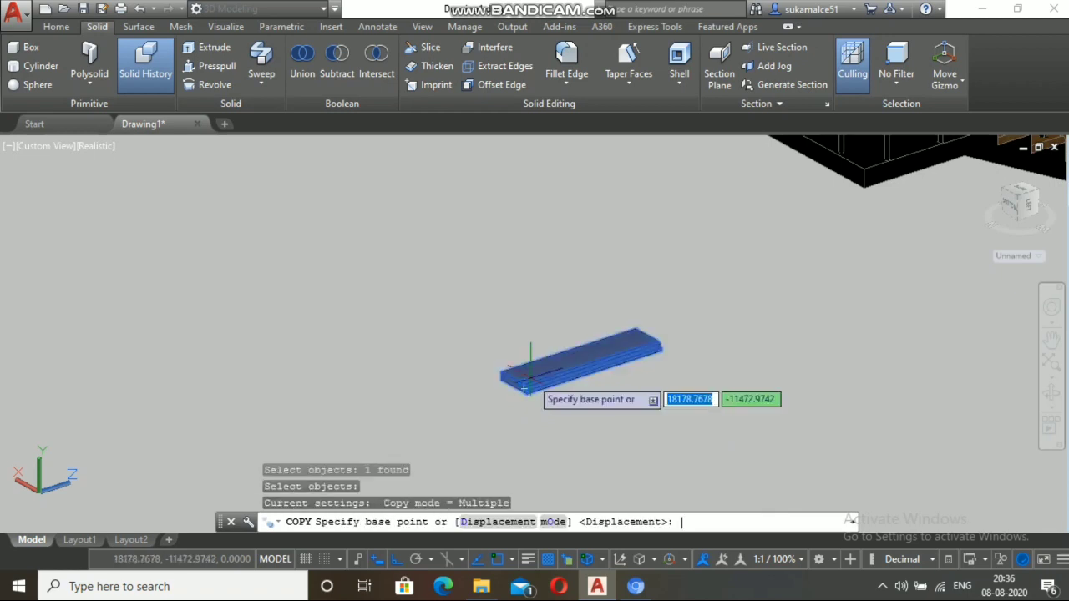
pyautogui.scroll(5, 501, 359)
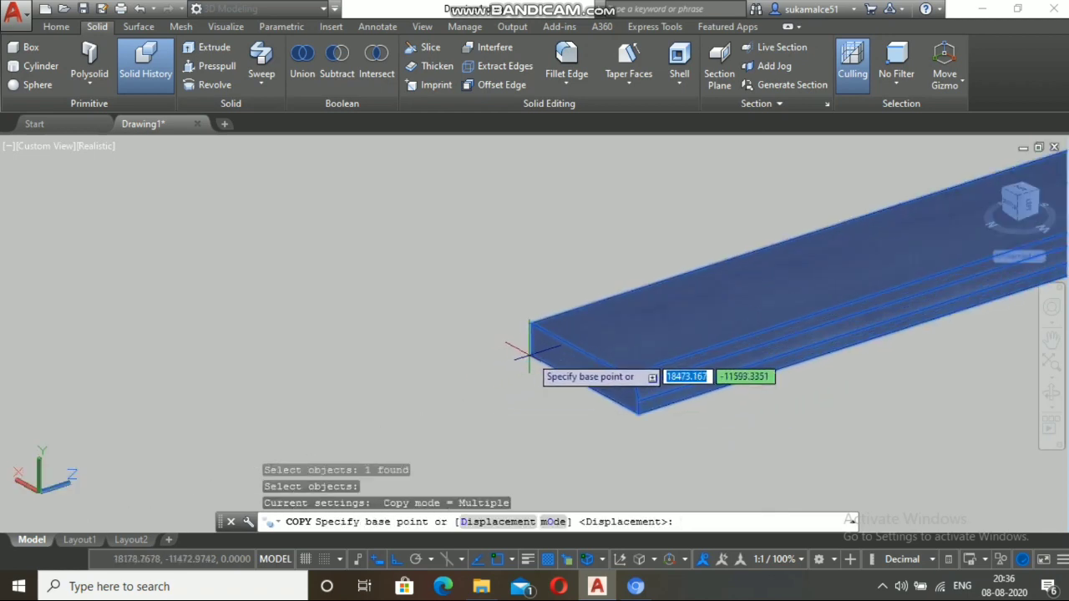
pyautogui.click(532, 355)
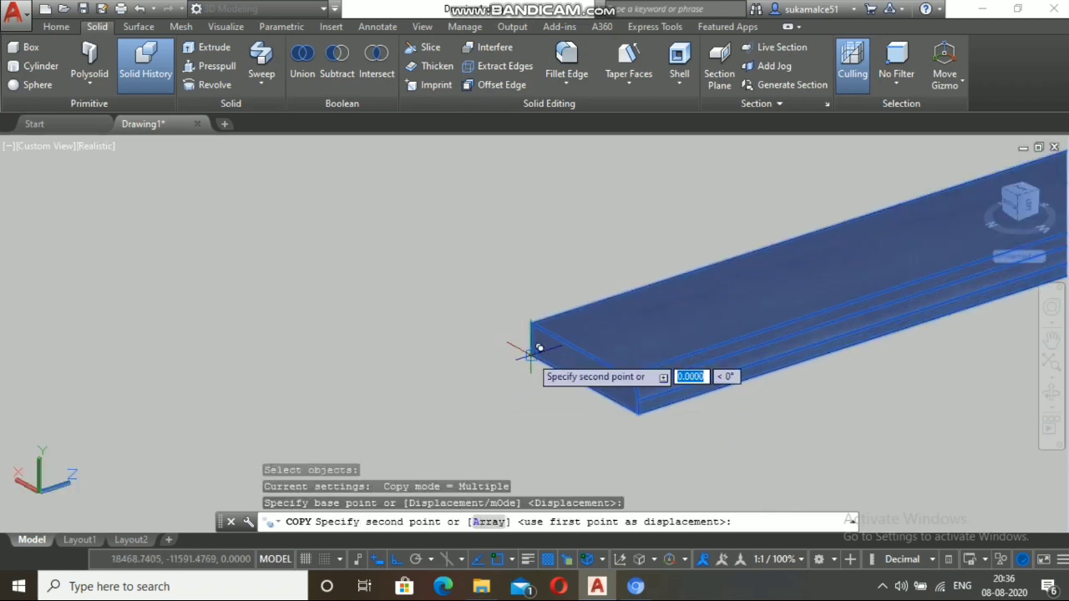
pyautogui.press('Return')
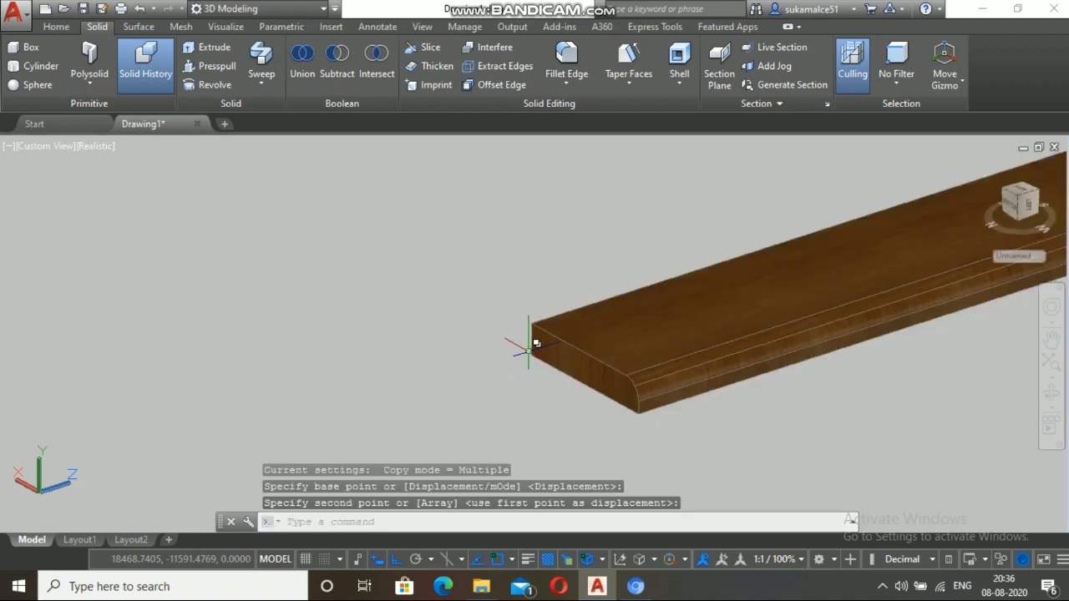
# Step: Copy the slab solid by its lower back corner to the inner back corner of the upper flight's second step from the top
pyautogui.write('co')
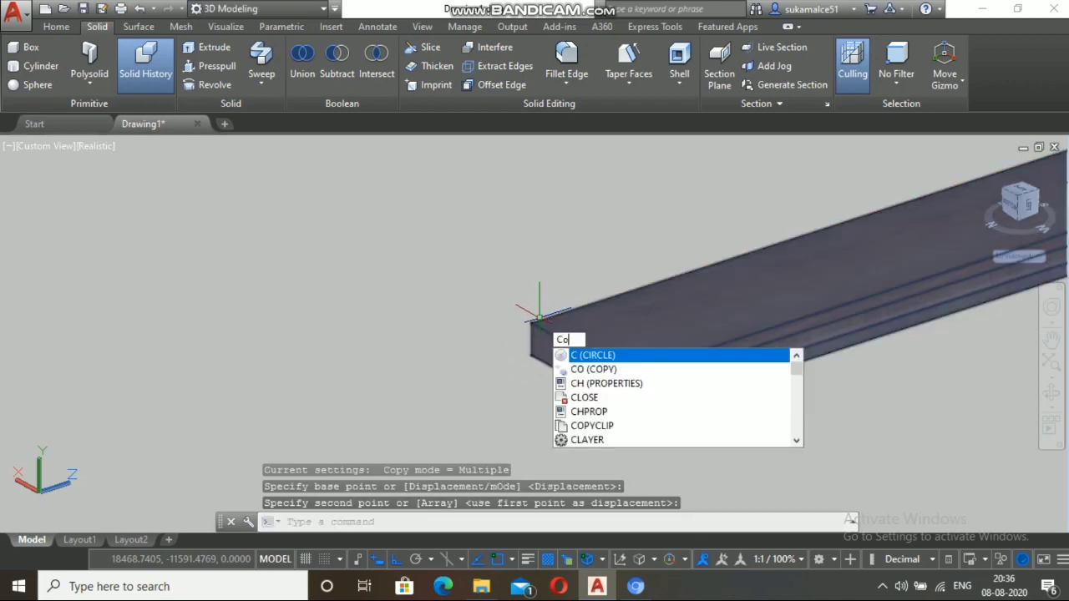
pyautogui.press('Return')
pyautogui.click(546, 344)
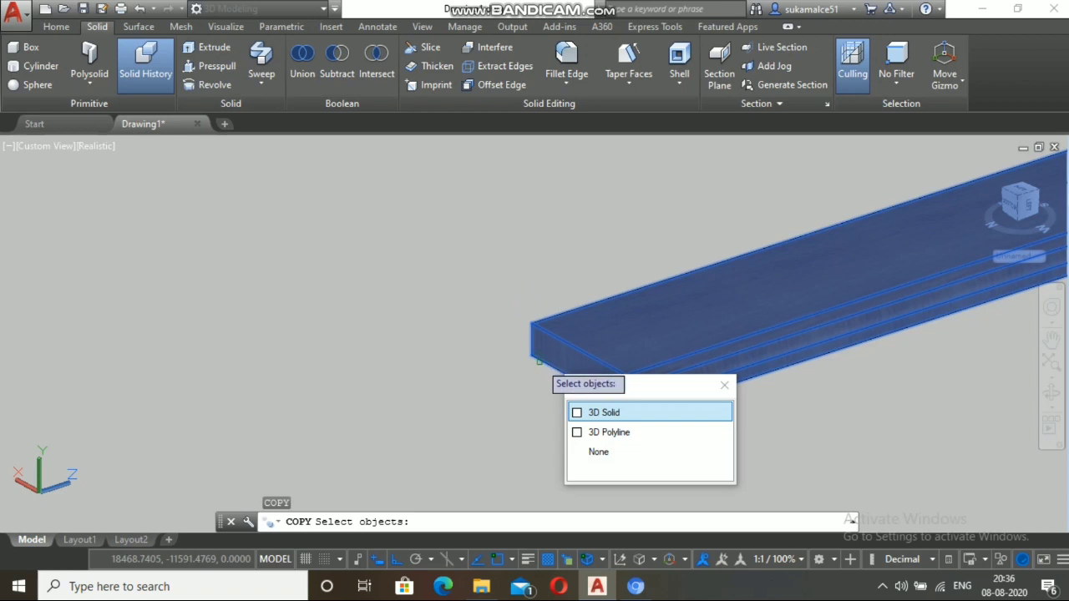
pyautogui.click(603, 412)
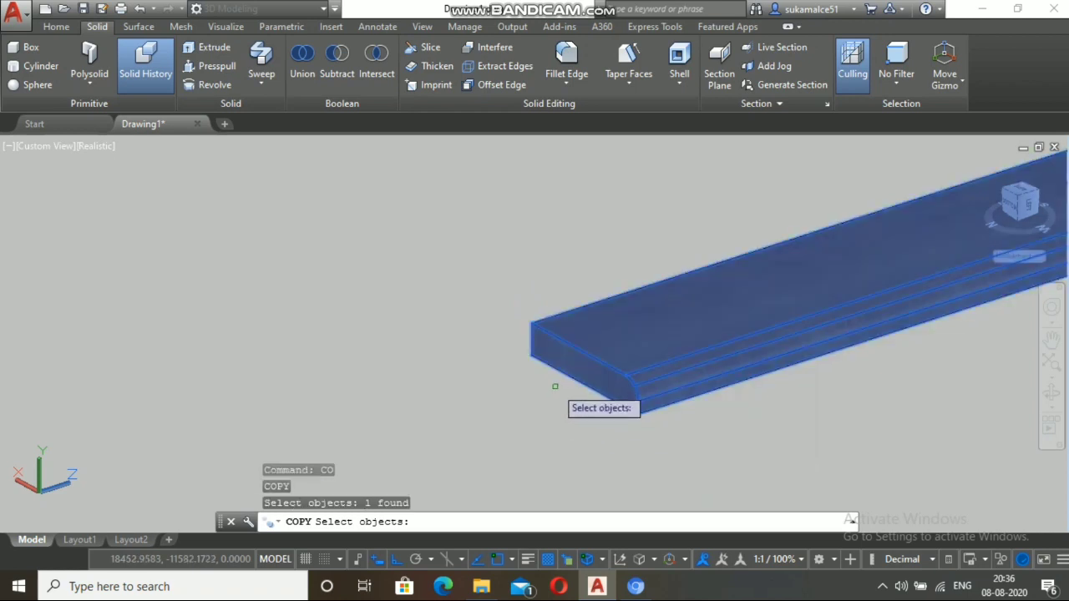
pyautogui.press('Return')
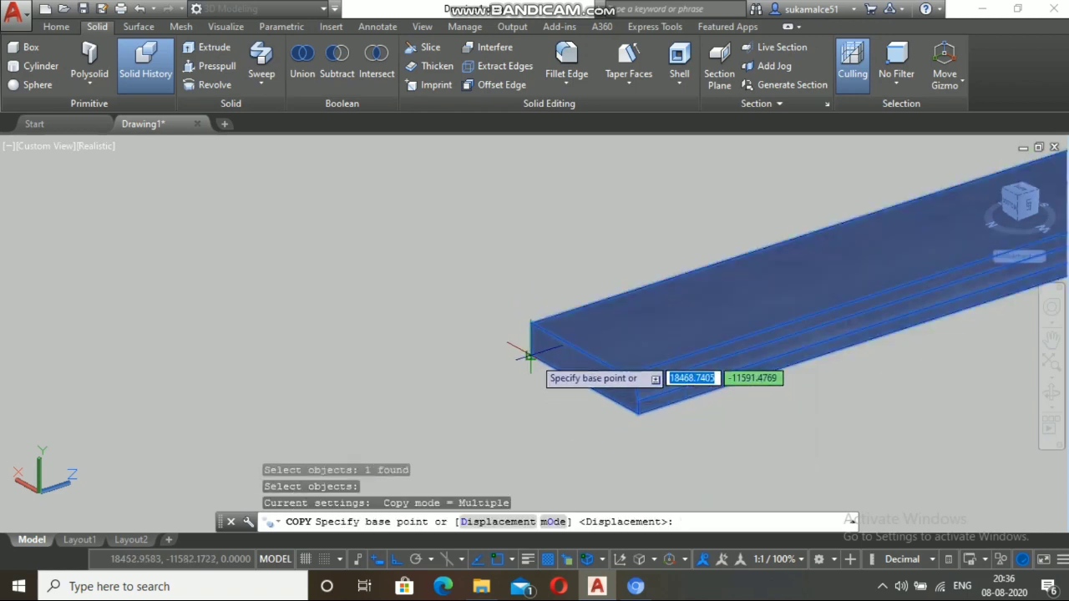
pyautogui.click(527, 357)
pyautogui.scroll(-5, 570, 288)
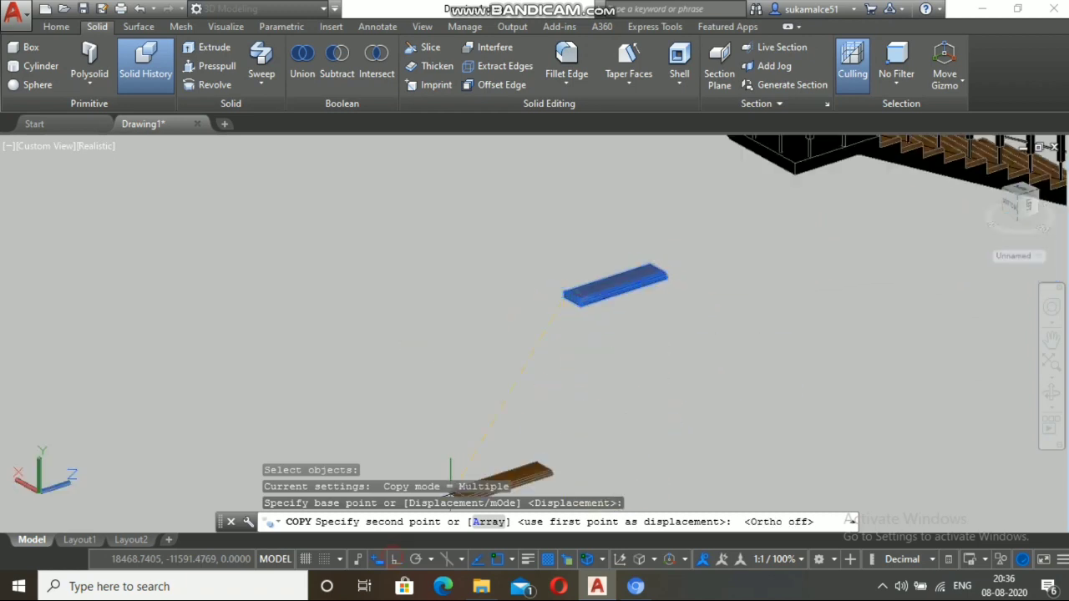
pyautogui.scroll(-5, 455, 358)
pyautogui.scroll(-2, 536, 248)
pyautogui.scroll(3, 531, 161)
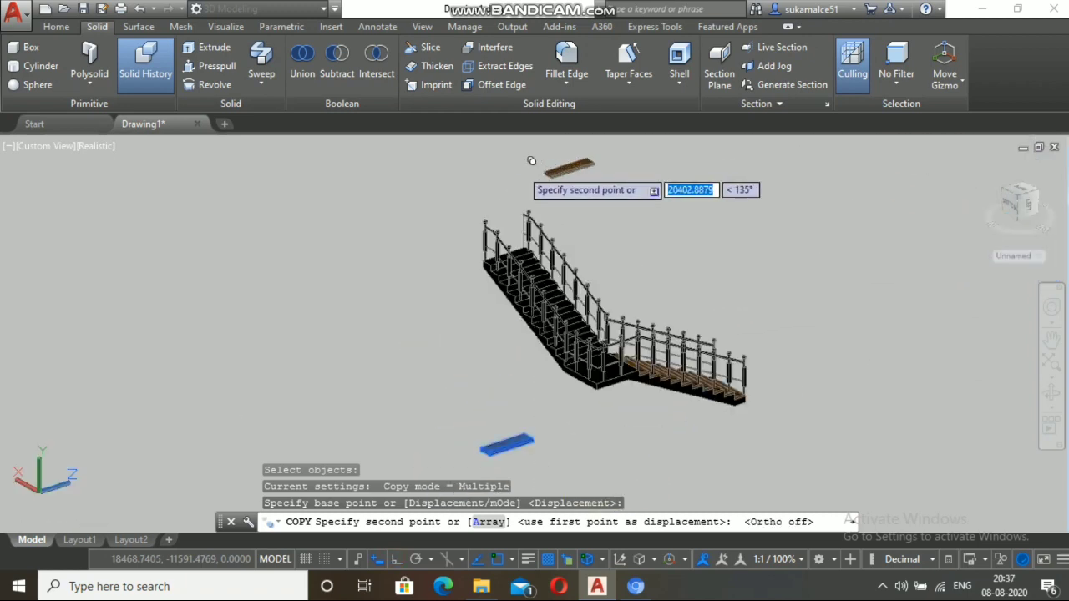
pyautogui.scroll(6, 531, 161)
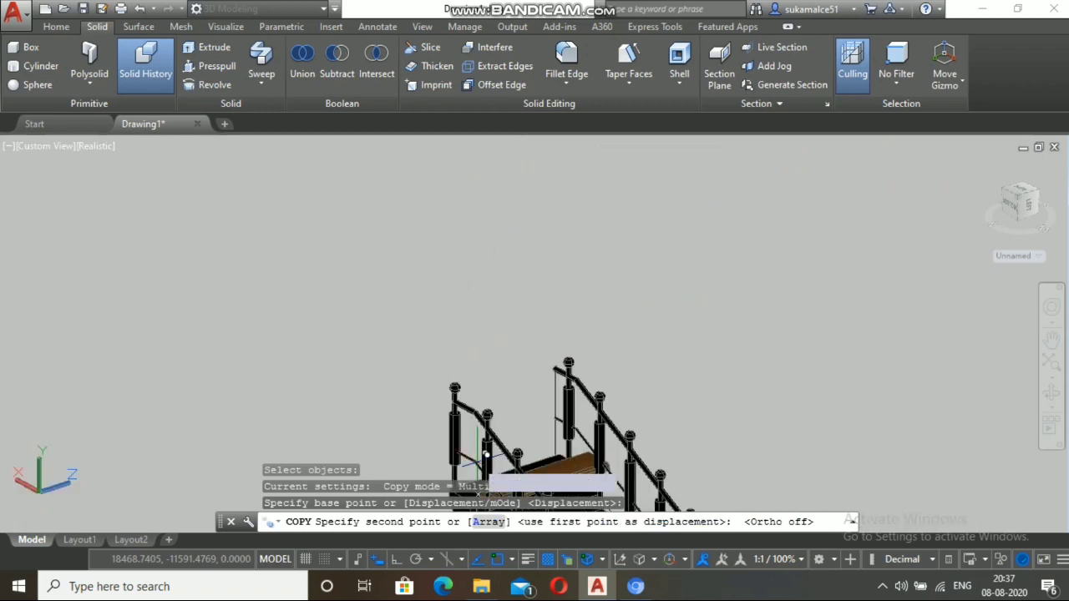
pyautogui.scroll(-5, 543, 238)
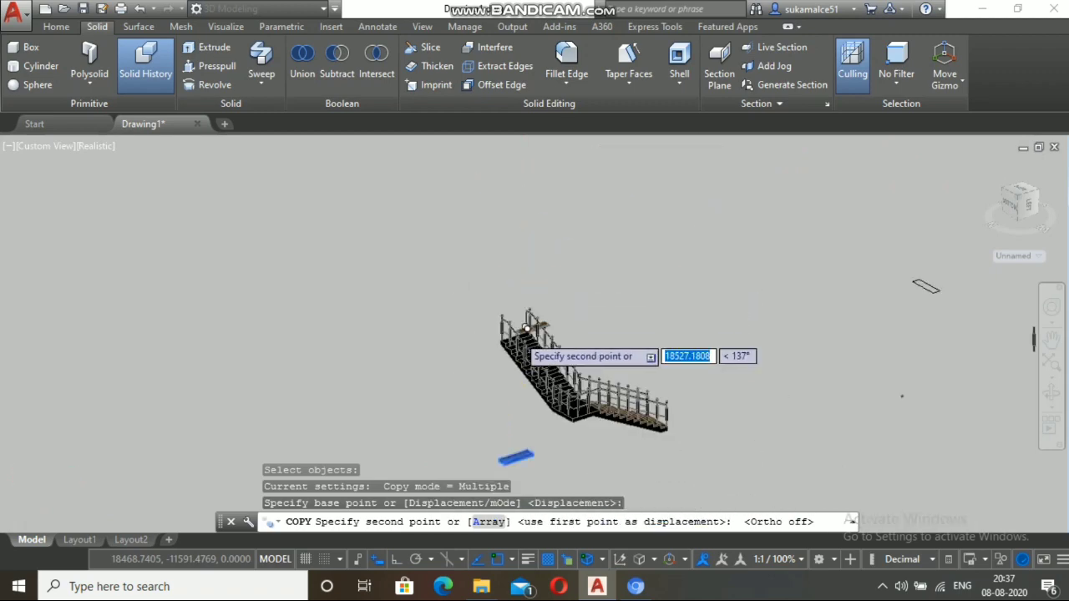
pyautogui.scroll(7, 526, 334)
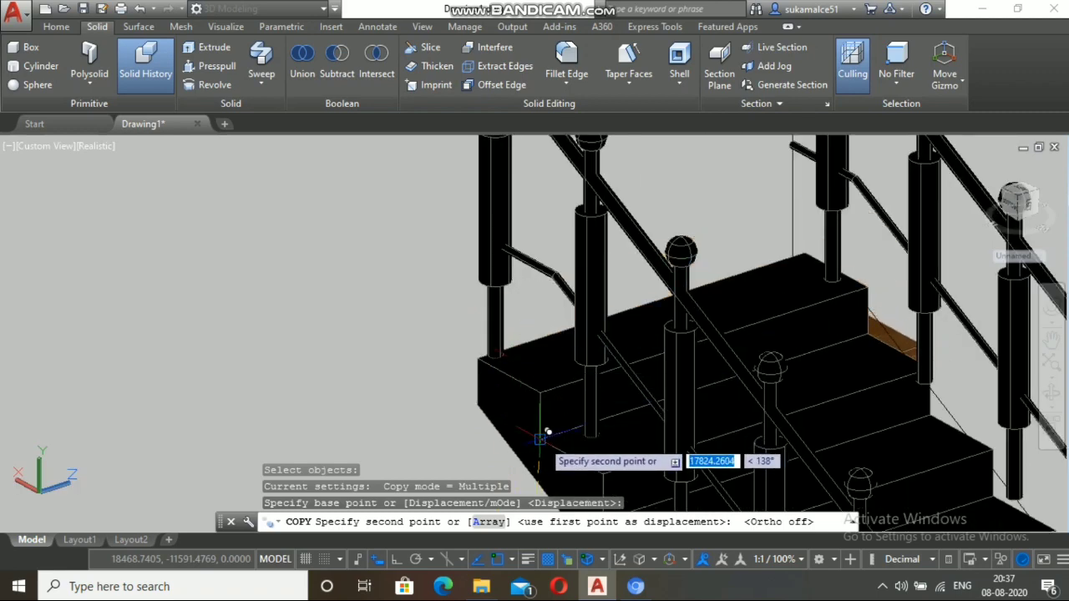
pyautogui.click(544, 432)
# Step: Place another slab copy at the inner back corner of the upper flight's third step from the top
pyautogui.scroll(-2, 558, 402)
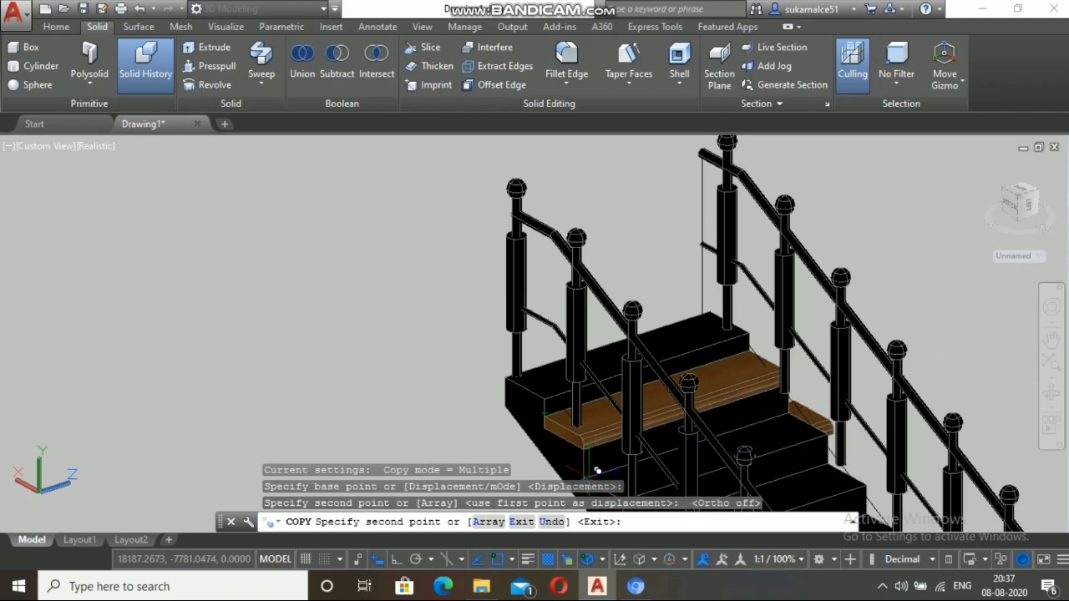
pyautogui.scroll(-1, 576, 438)
pyautogui.scroll(3, 589, 480)
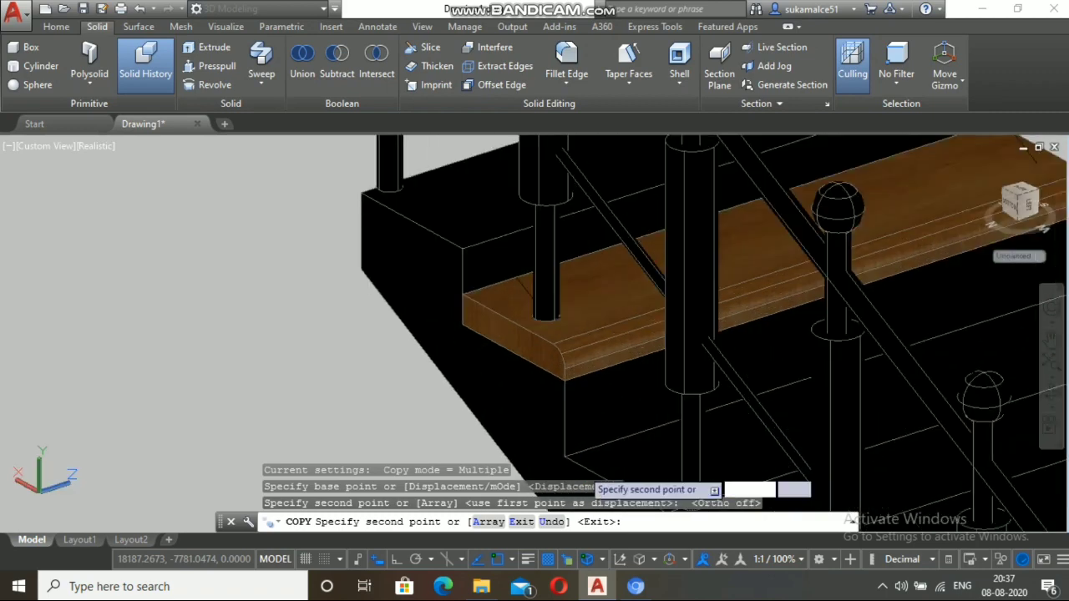
pyautogui.scroll(-5, 578, 450)
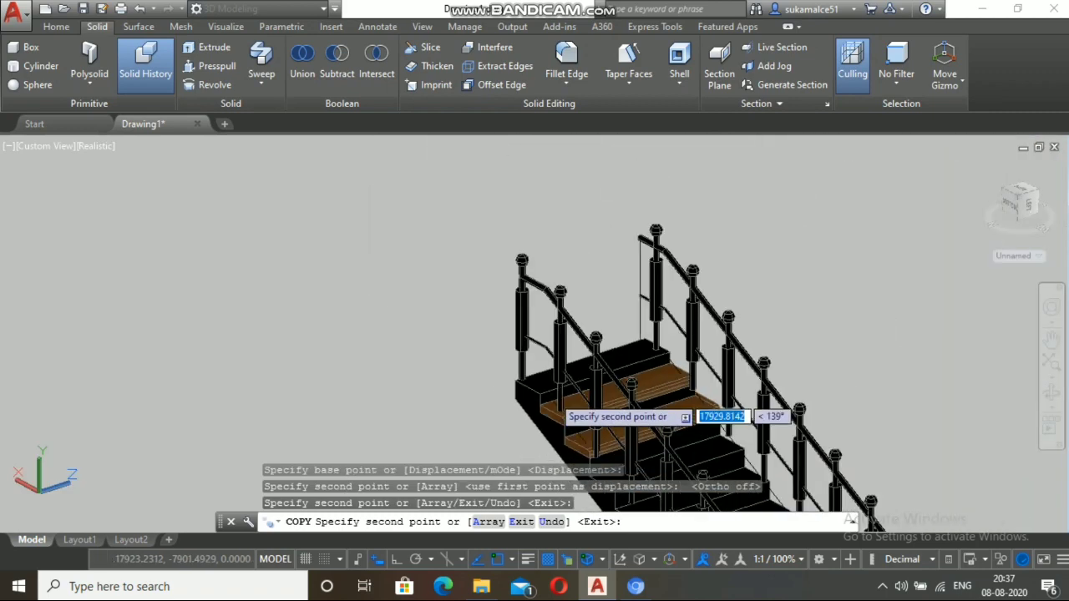
pyautogui.scroll(-4, 595, 457)
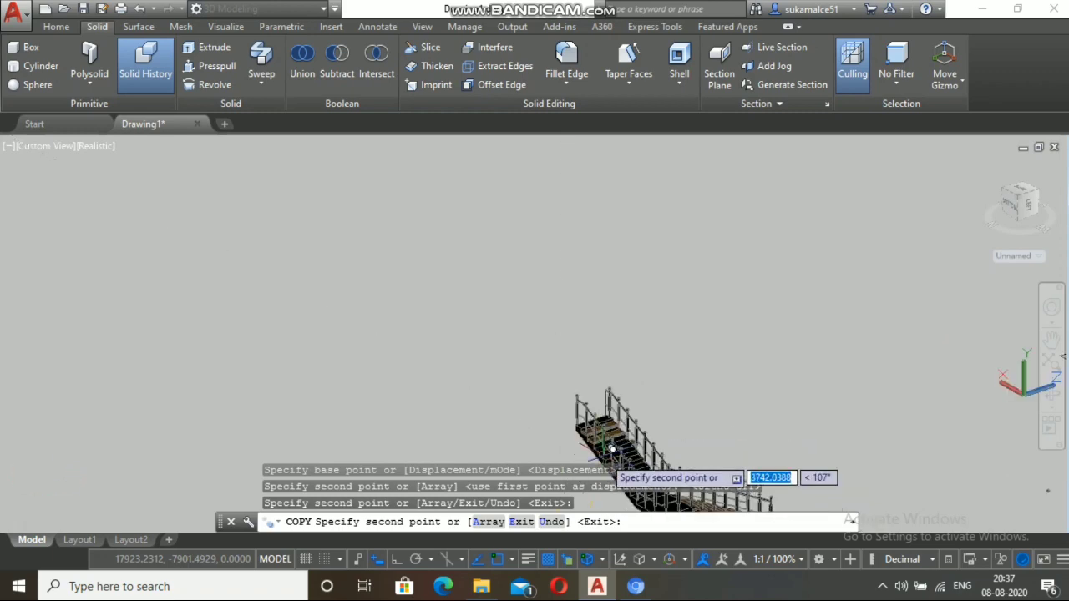
pyautogui.scroll(10, 622, 472)
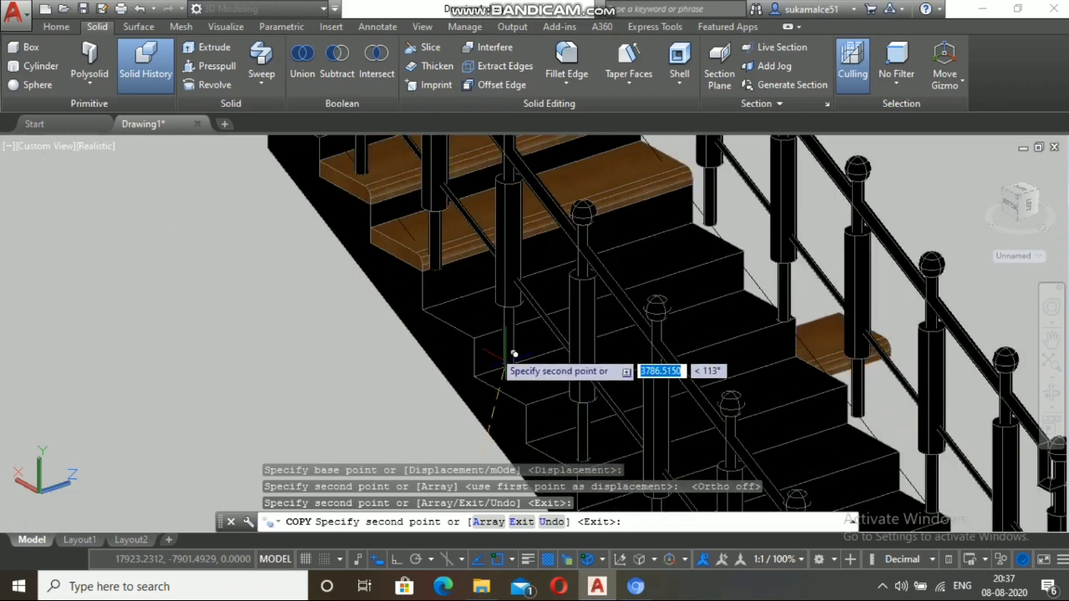
# Step: Place slab copies at the inner back corners of the next three uncovered steps down the upper flight
pyautogui.click(424, 310)
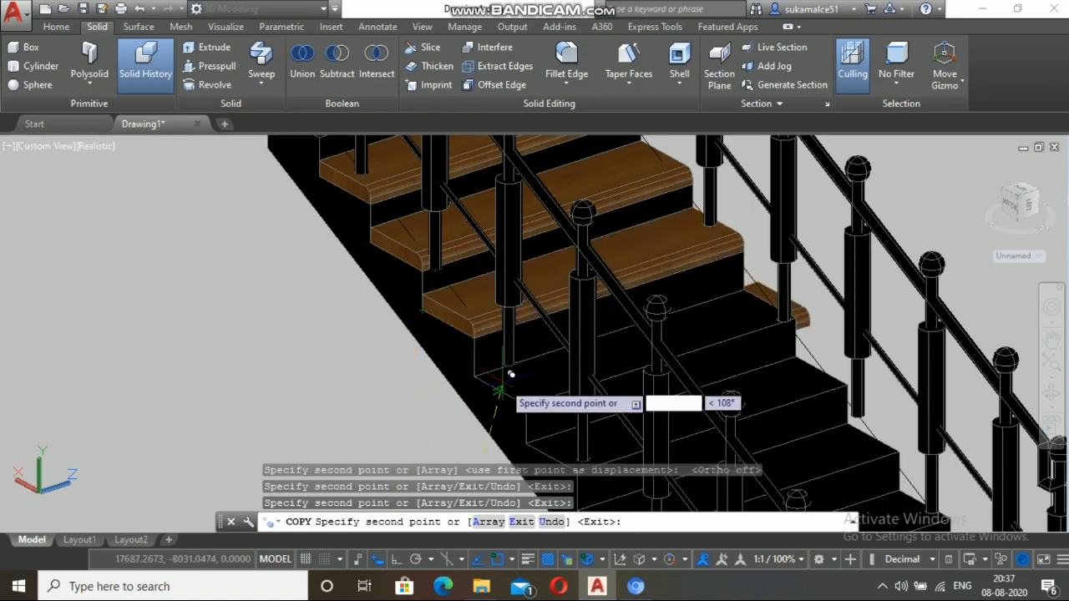
pyautogui.click(477, 373)
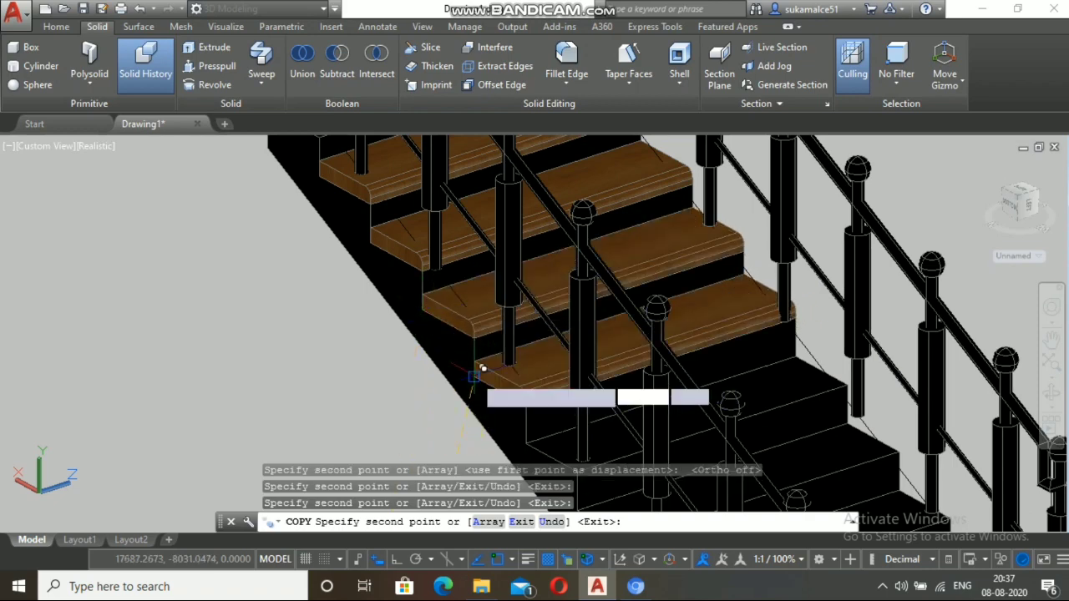
pyautogui.click(526, 443)
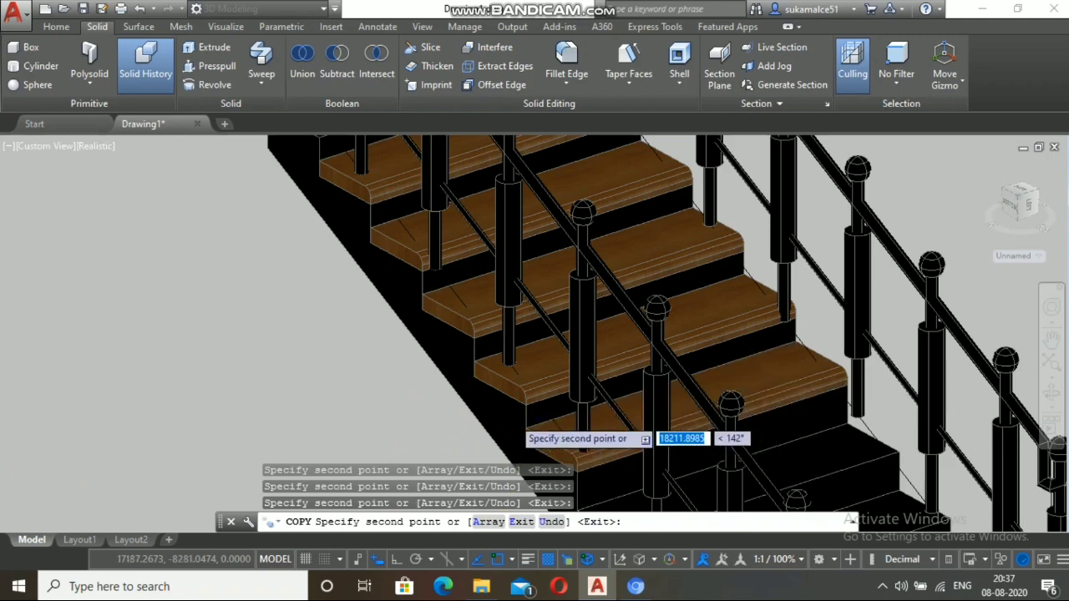
# Step: Place slab copies at the inner back corners of the upper flight's remaining lower steps down to the landing
pyautogui.scroll(-2, 513, 428)
pyautogui.scroll(-3, 518, 414)
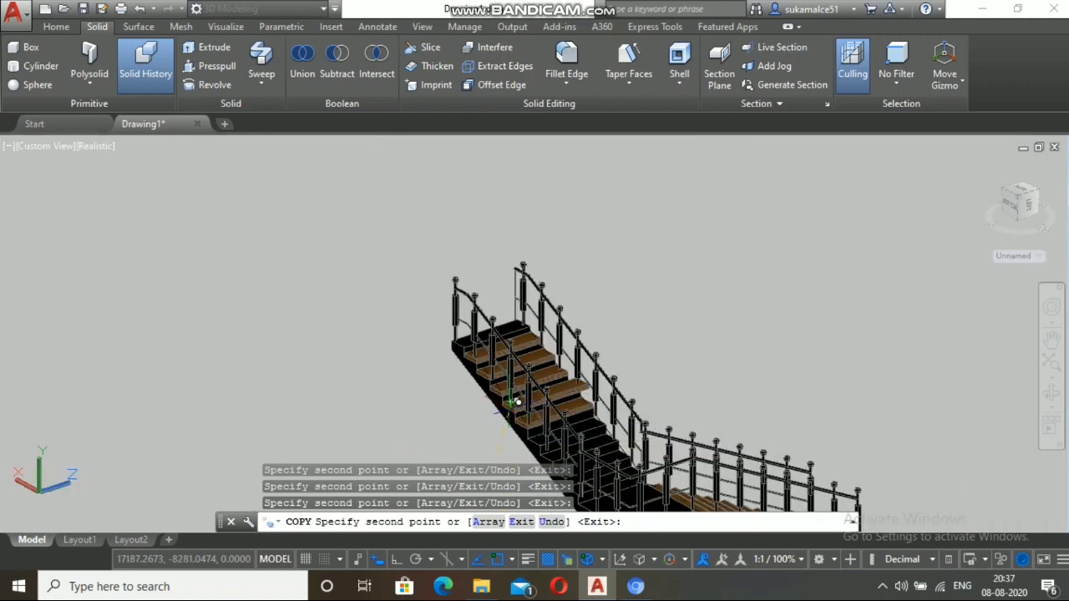
pyautogui.scroll(2, 554, 453)
pyautogui.scroll(6, 554, 453)
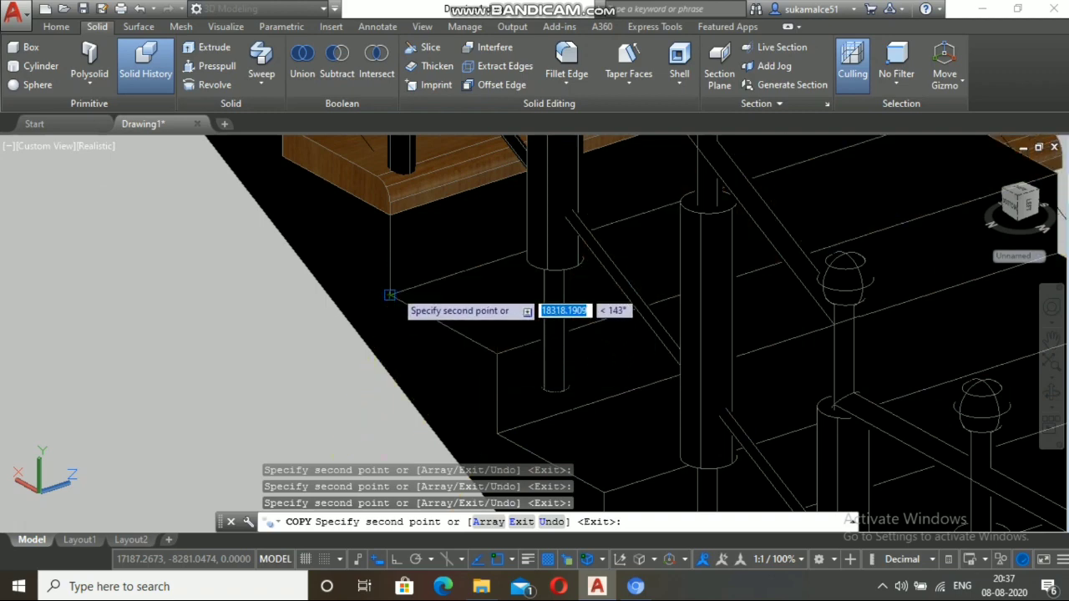
pyautogui.click(389, 295)
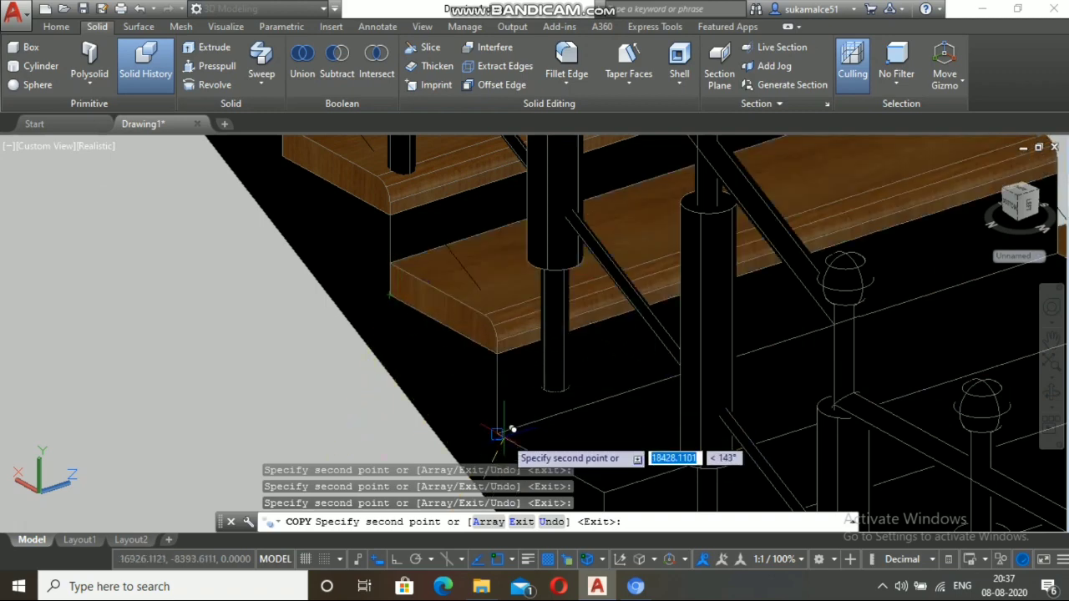
pyautogui.scroll(-3, 499, 433)
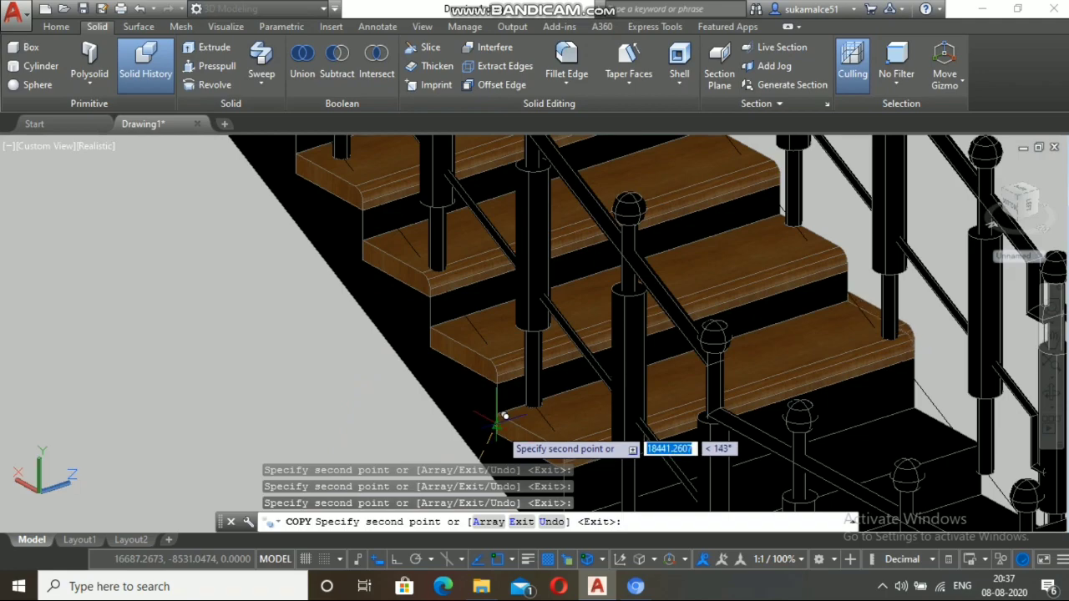
pyautogui.scroll(-6, 505, 415)
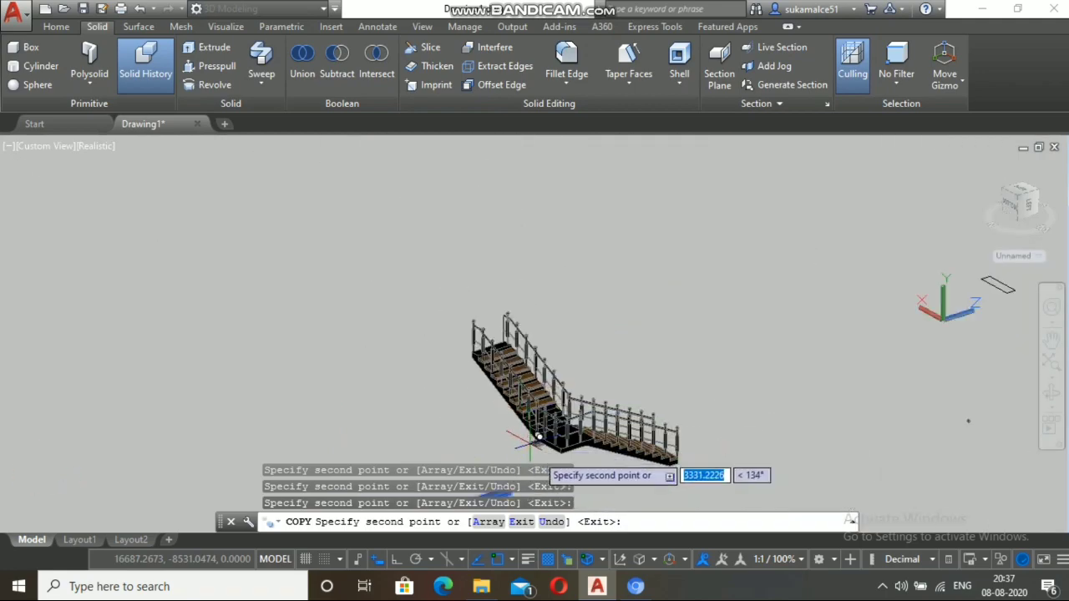
pyautogui.scroll(8, 539, 436)
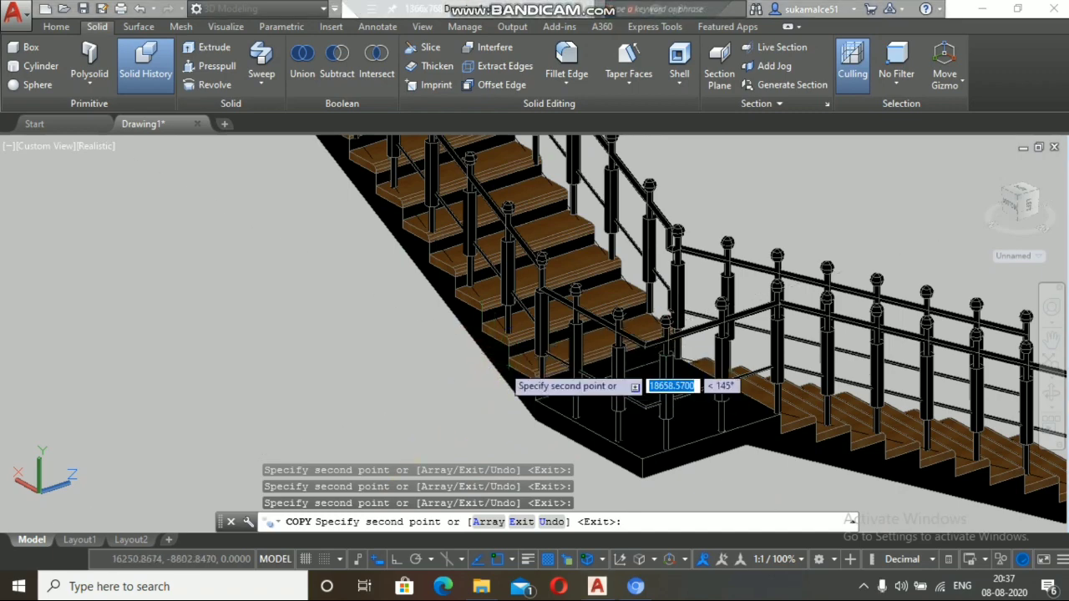
# Step: Place a slab copy on the upper flight's topmost step, end the Copy command and dismiss the save error message
pyautogui.scroll(-5, 480, 374)
pyautogui.scroll(5, 446, 247)
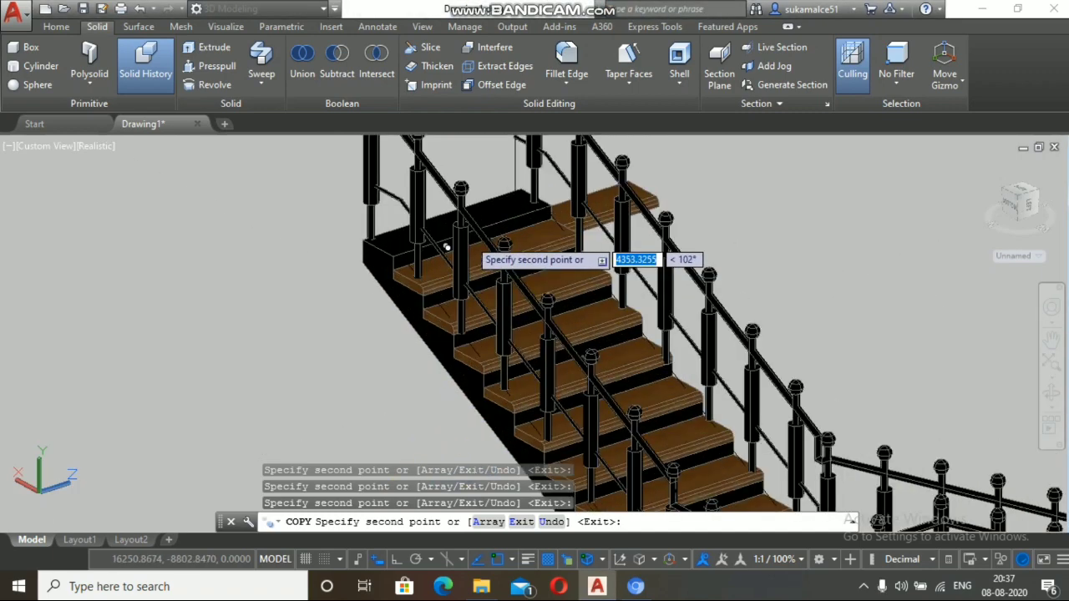
pyautogui.scroll(3, 447, 248)
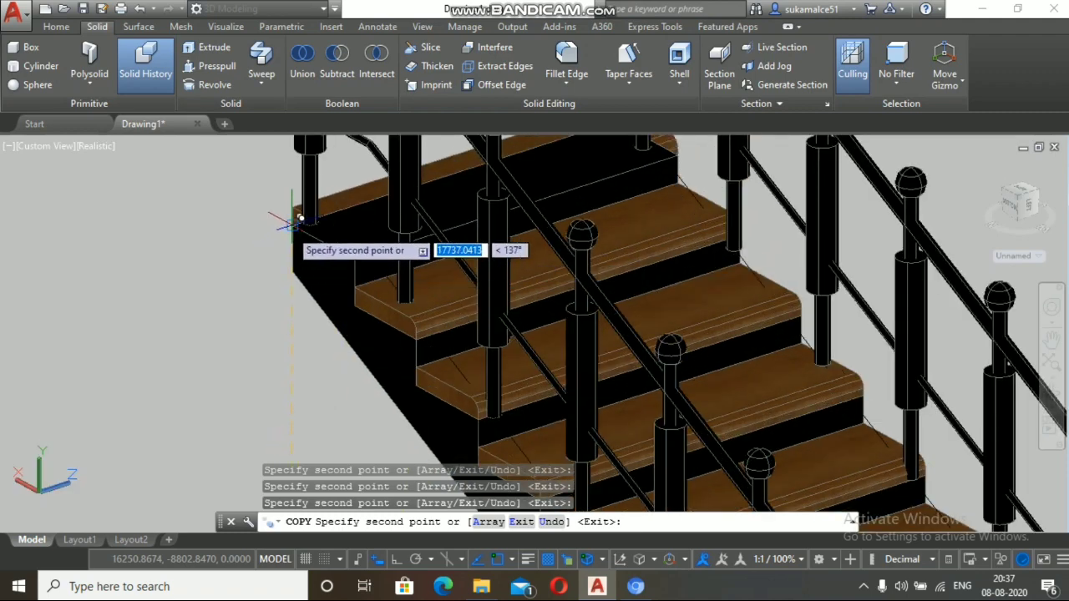
pyautogui.press('Escape')
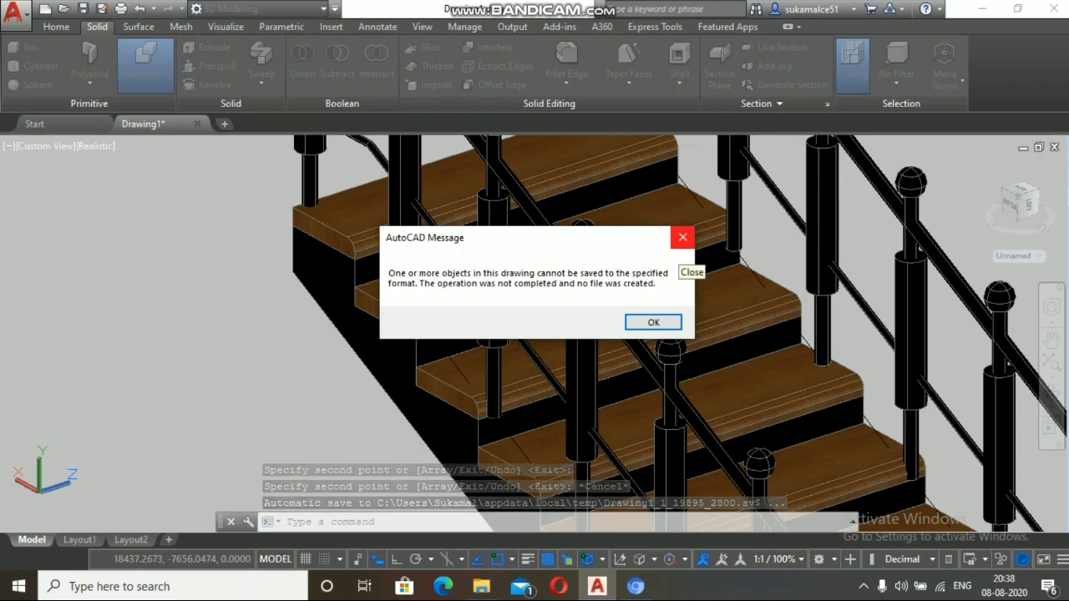
pyautogui.click(683, 237)
# Step: Examine the whole staircase and the landing between the two flights for surfaces without wood slabs
pyautogui.scroll(-5, 618, 254)
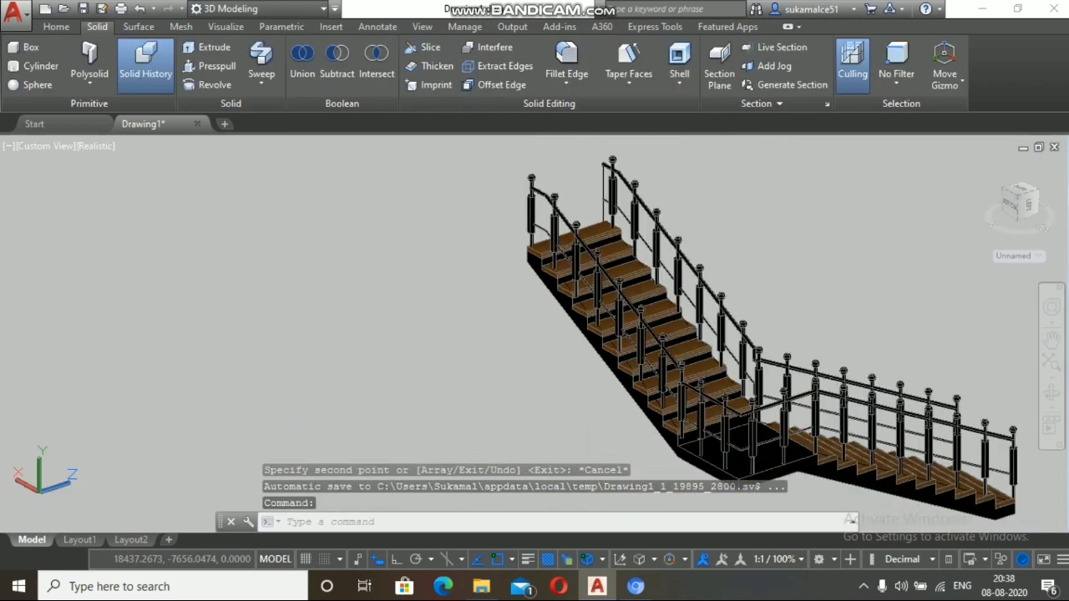
pyautogui.scroll(-4, 595, 247)
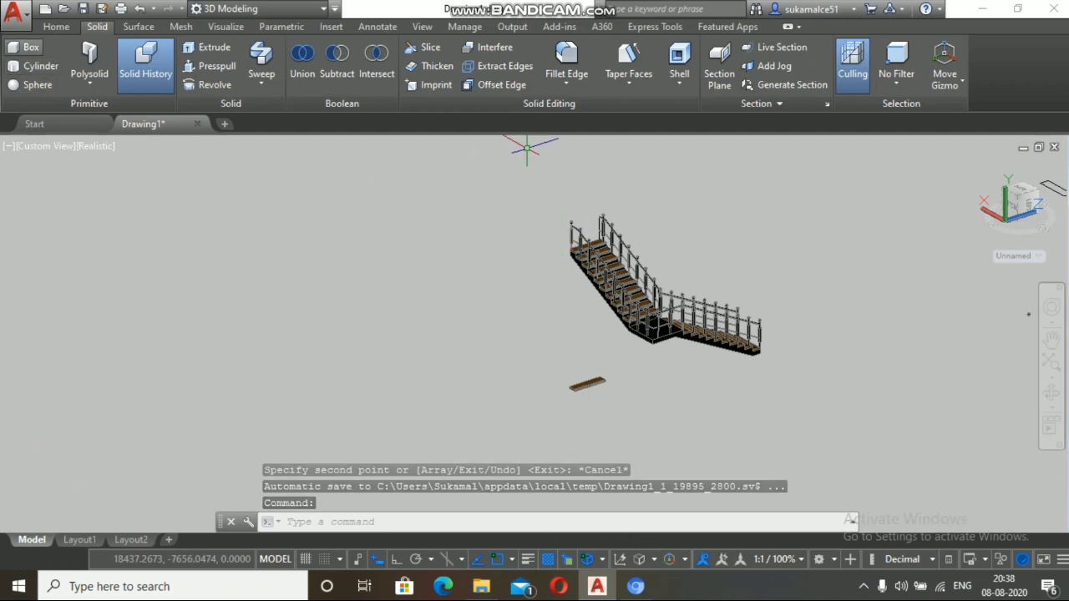
pyautogui.click(55, 26)
pyautogui.scroll(10, 659, 322)
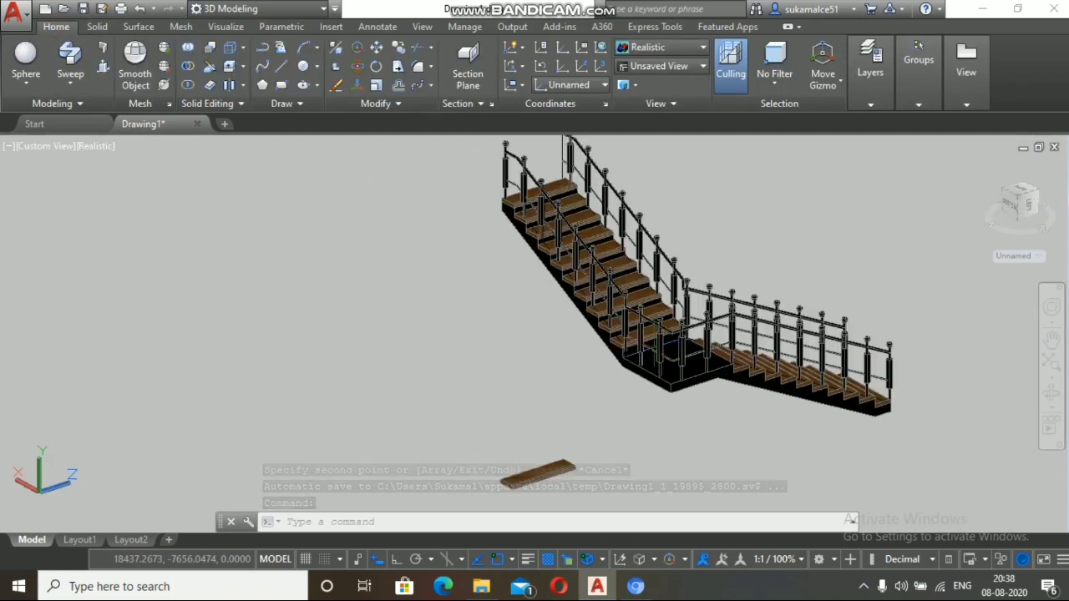
pyautogui.scroll(4, 770, 361)
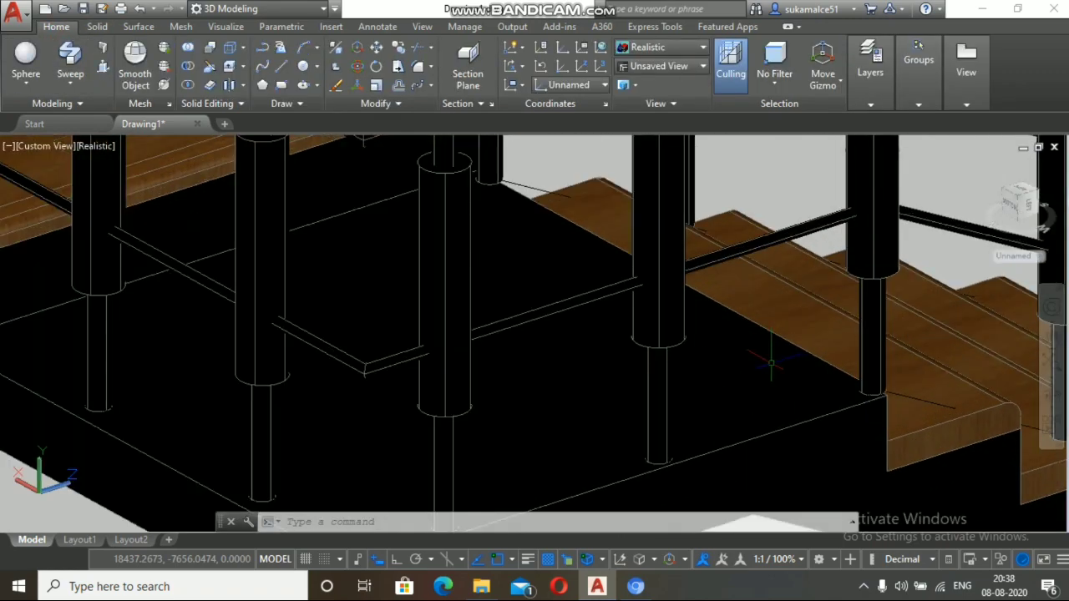
pyautogui.scroll(-5, 801, 344)
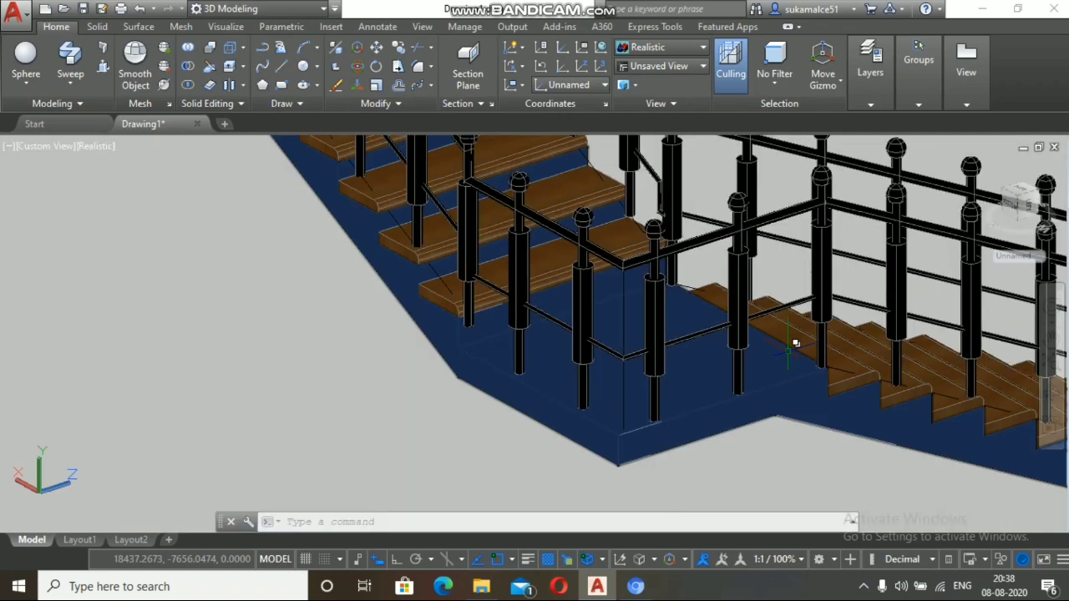
pyautogui.scroll(2, 783, 344)
pyautogui.scroll(-7, 800, 350)
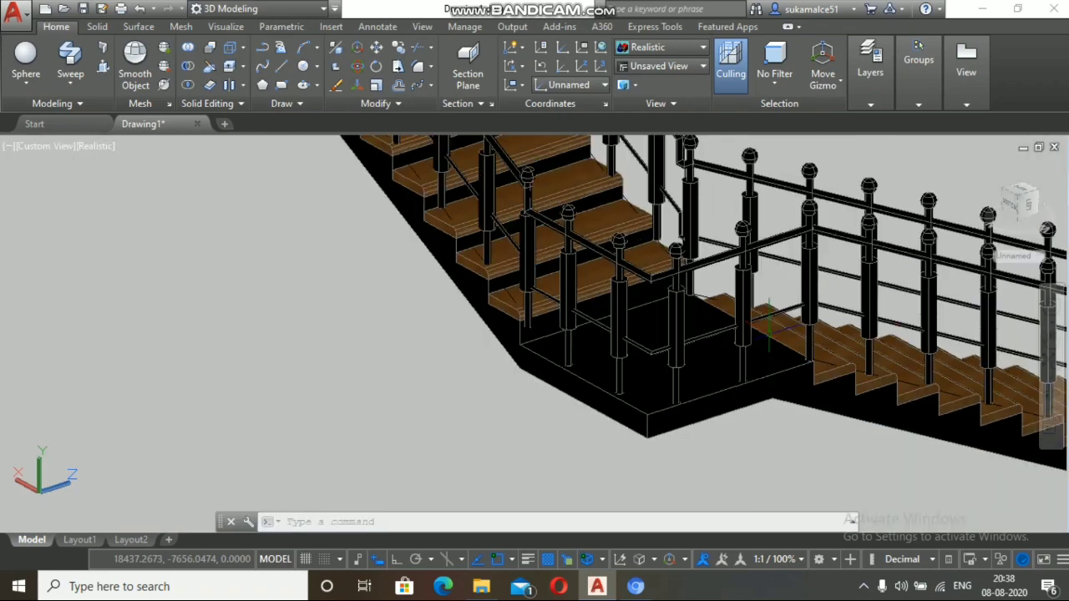
pyautogui.scroll(-5, 787, 382)
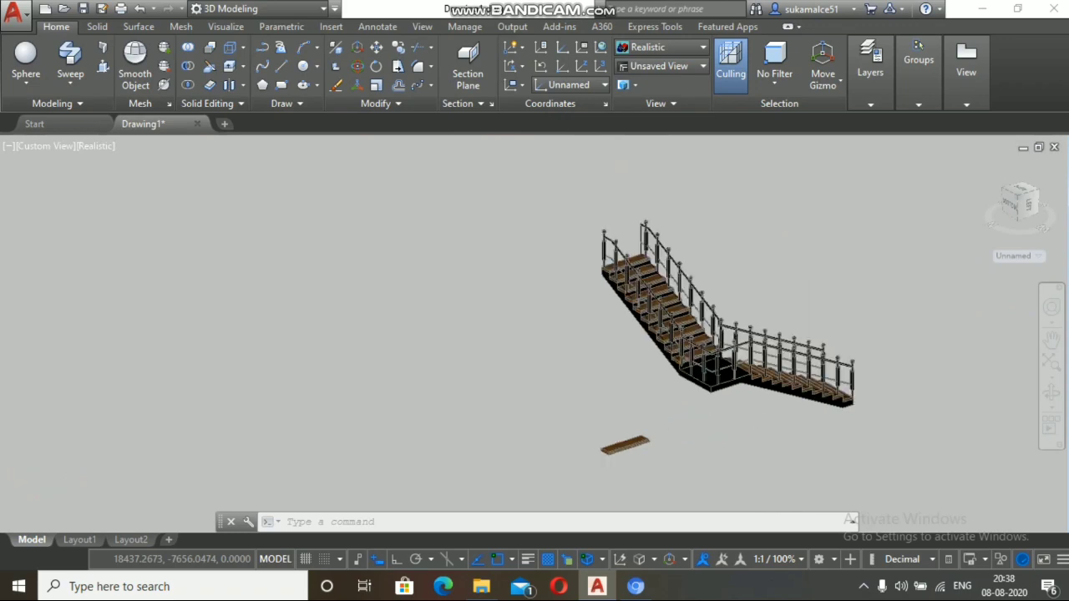
pyautogui.scroll(-3, 757, 384)
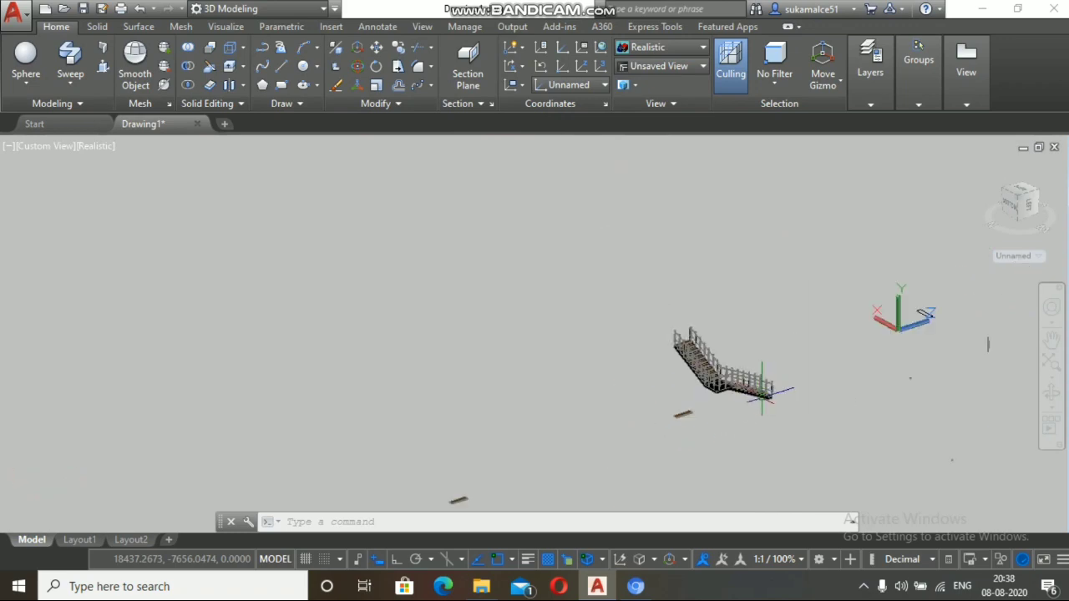
pyautogui.scroll(-2, 761, 392)
# Step: Copy the lower flight's uppermost slab by its lower front corner onto the landing's outer edge corner and end the Copy command
pyautogui.scroll(10, 762, 407)
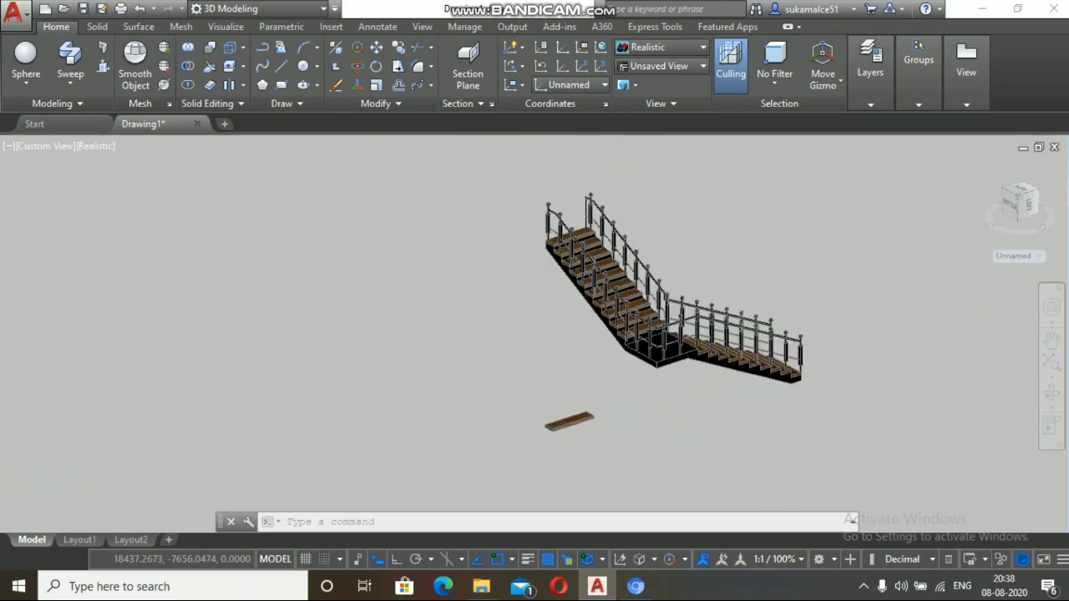
pyautogui.scroll(3, 661, 302)
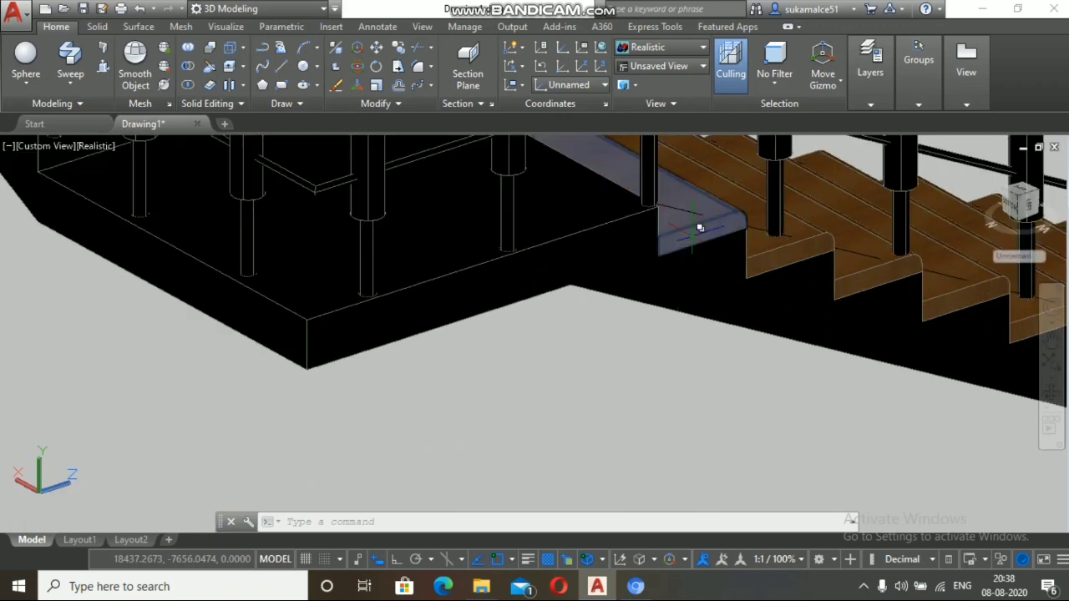
pyautogui.write('co')
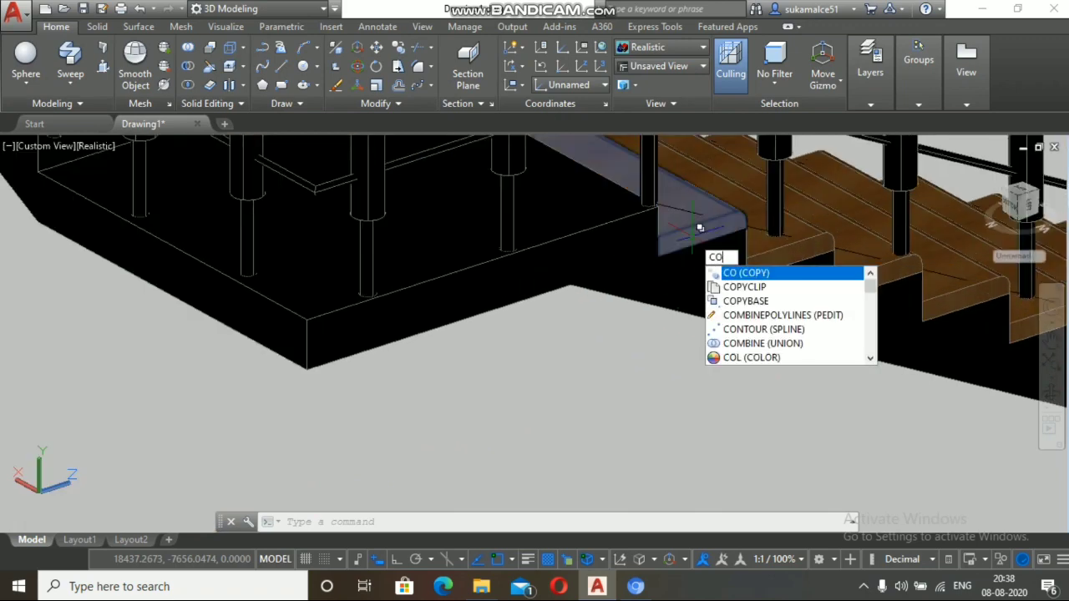
pyautogui.press('Return')
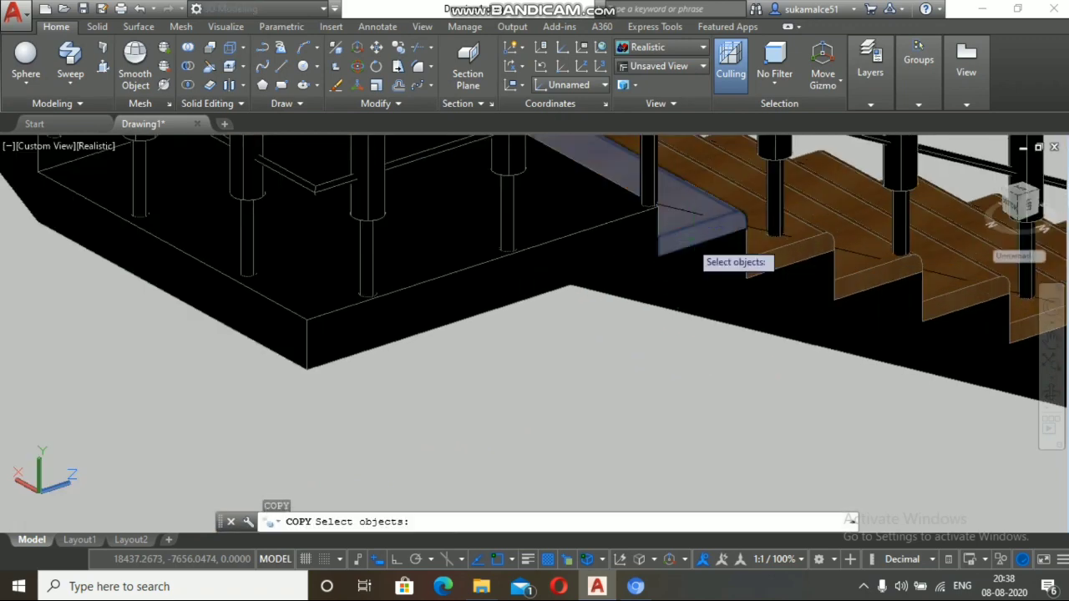
pyautogui.click(690, 241)
pyautogui.click(743, 301)
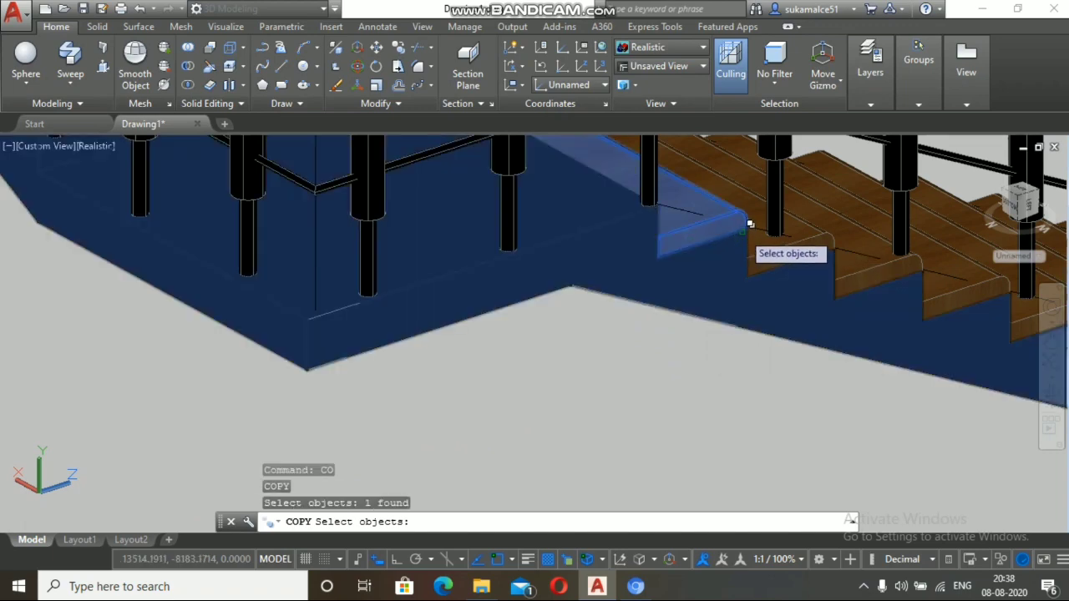
pyautogui.press('Return')
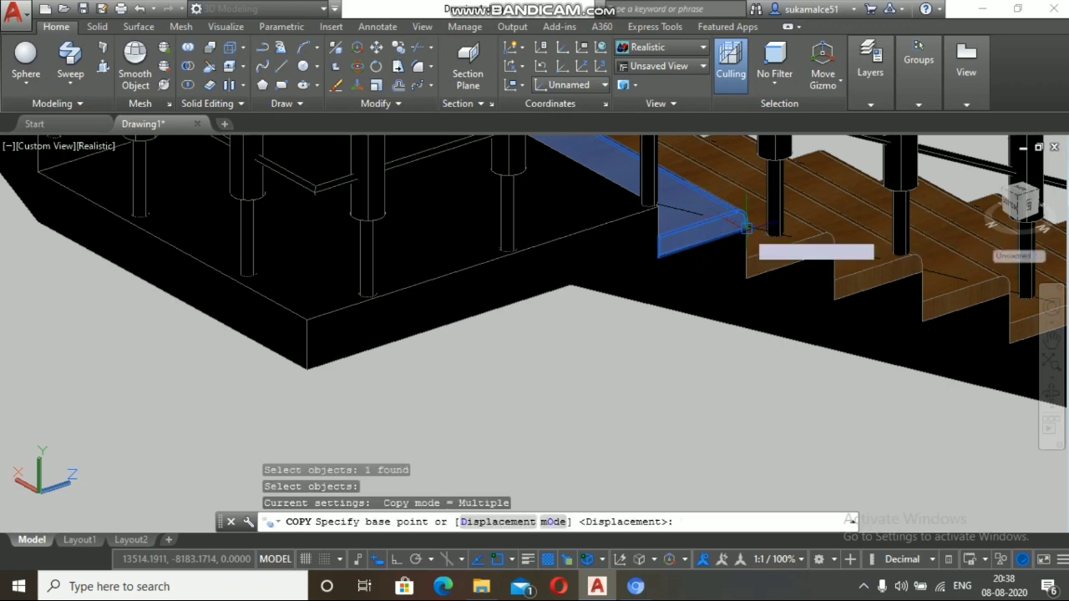
pyautogui.click(743, 223)
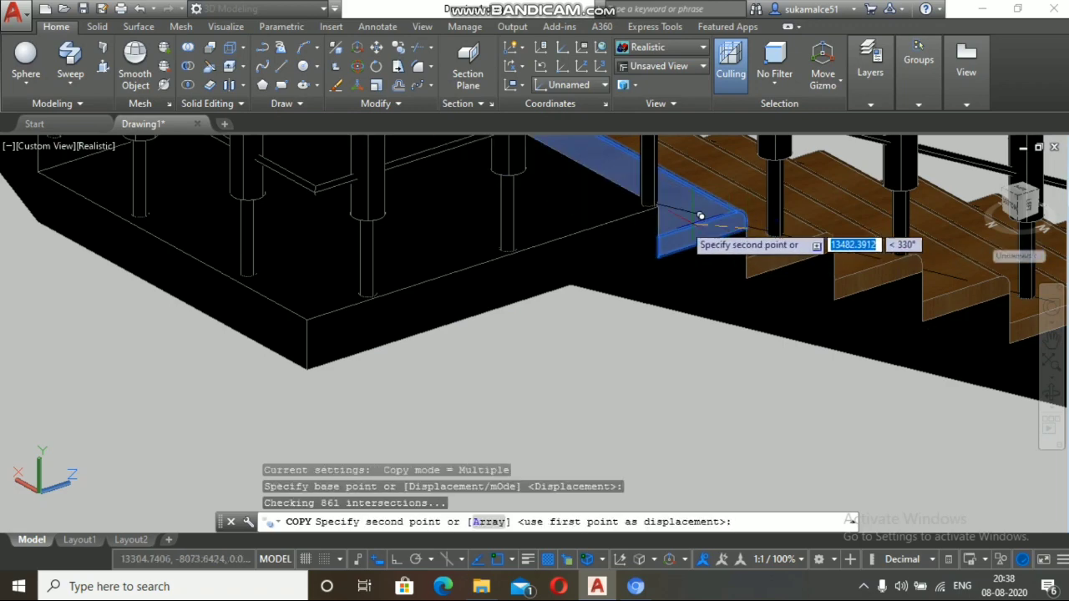
pyautogui.scroll(-2, 647, 232)
pyautogui.click(649, 214)
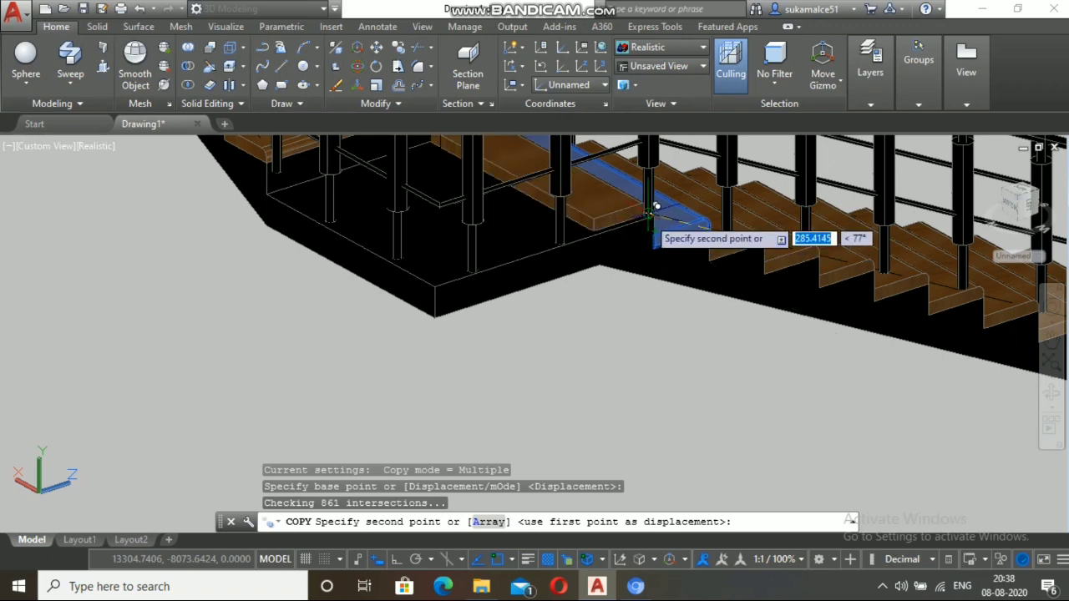
pyautogui.scroll(5, 649, 213)
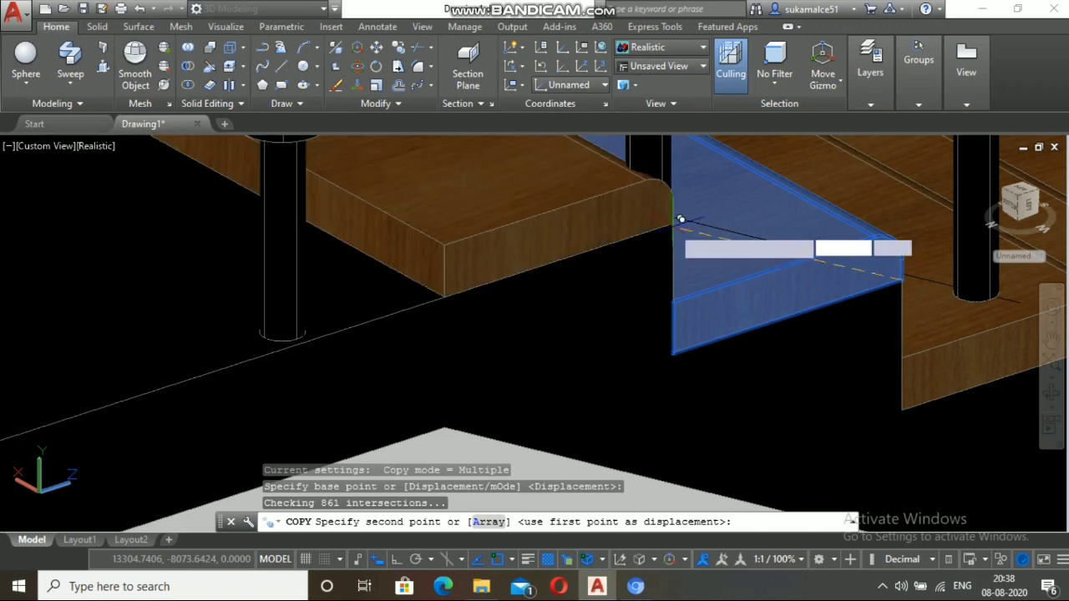
pyautogui.click(681, 219)
pyautogui.scroll(-5, 675, 234)
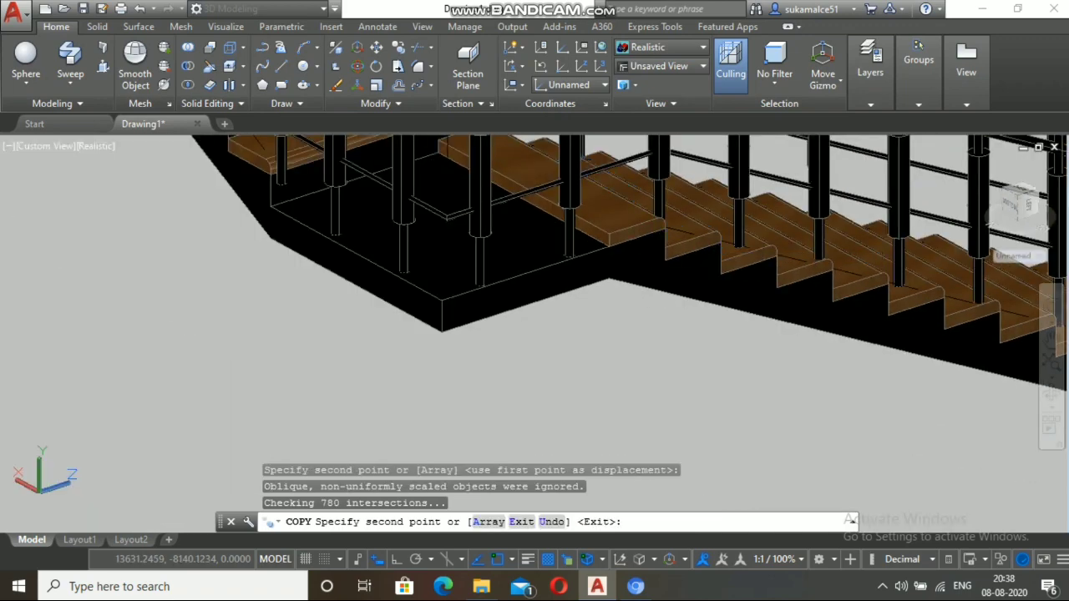
pyautogui.press('Escape')
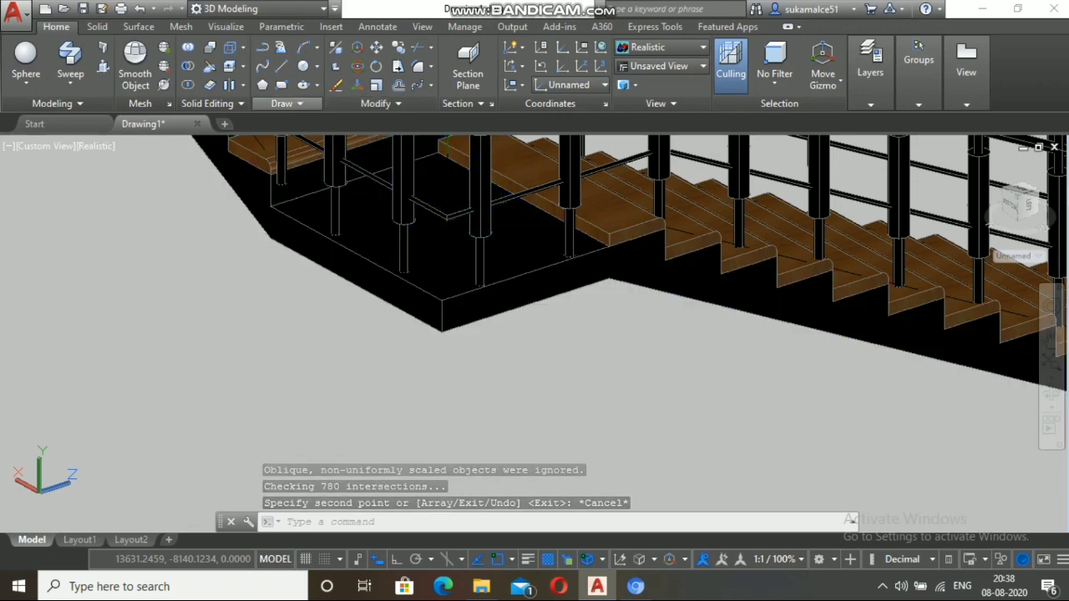
pyautogui.click(101, 67)
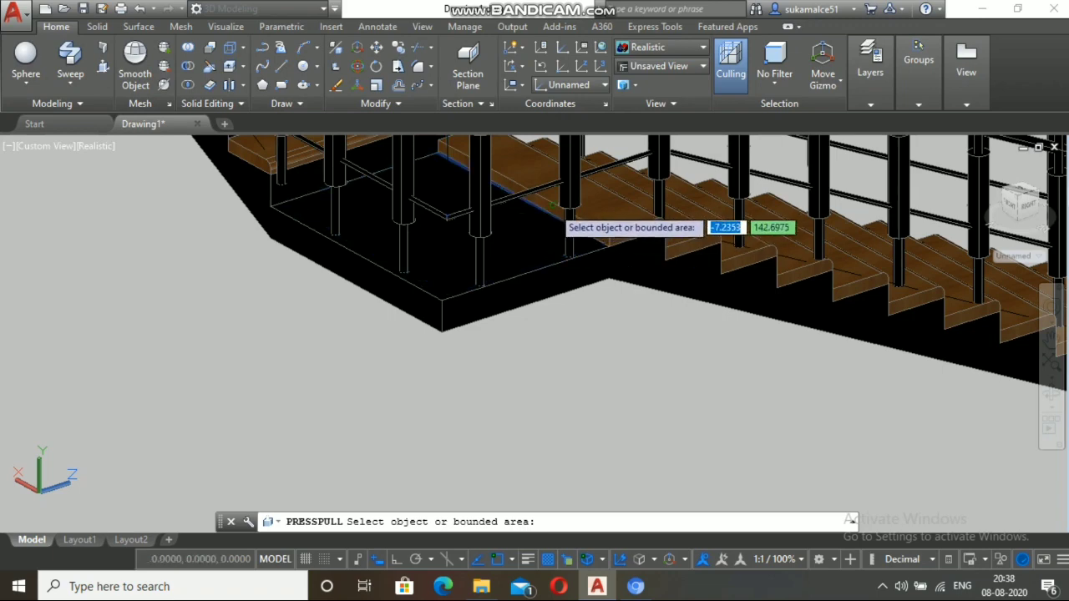
pyautogui.click(563, 219)
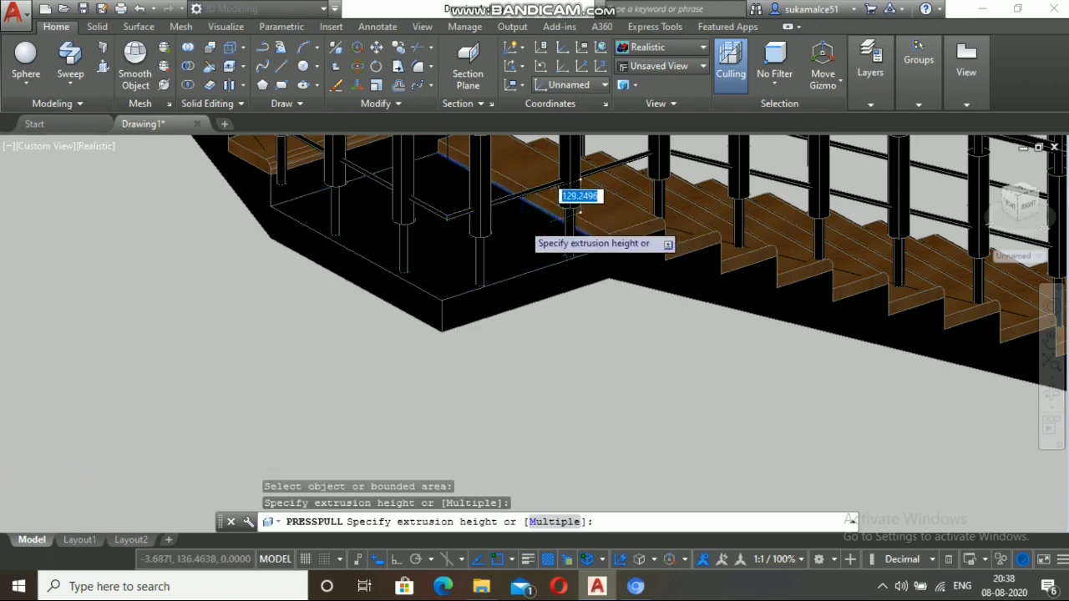
pyautogui.scroll(-4, 568, 215)
pyautogui.scroll(7, 526, 230)
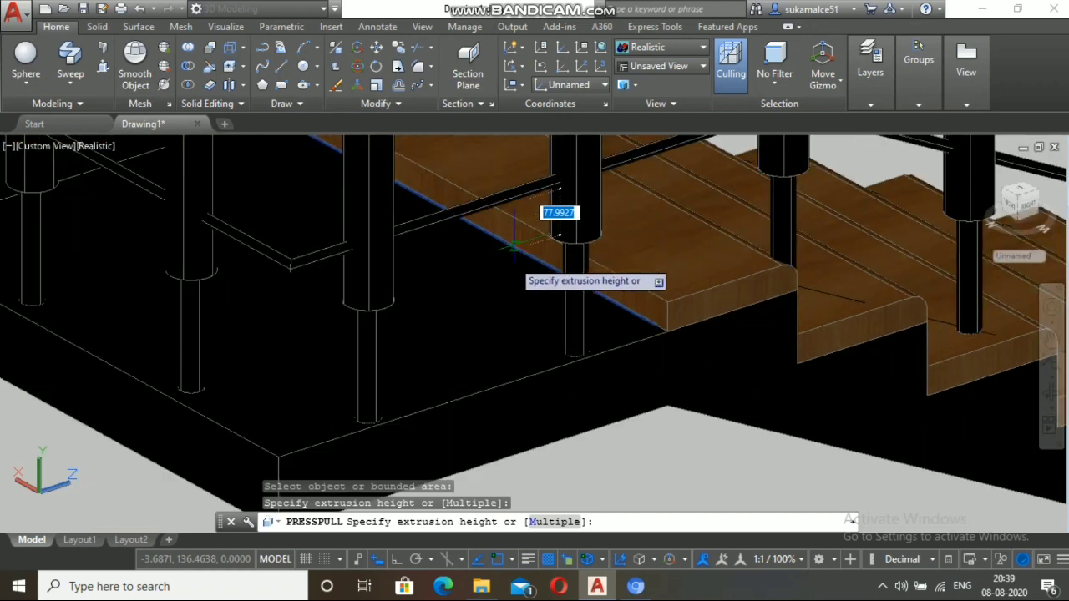
pyautogui.scroll(3, 516, 244)
pyautogui.press('Escape')
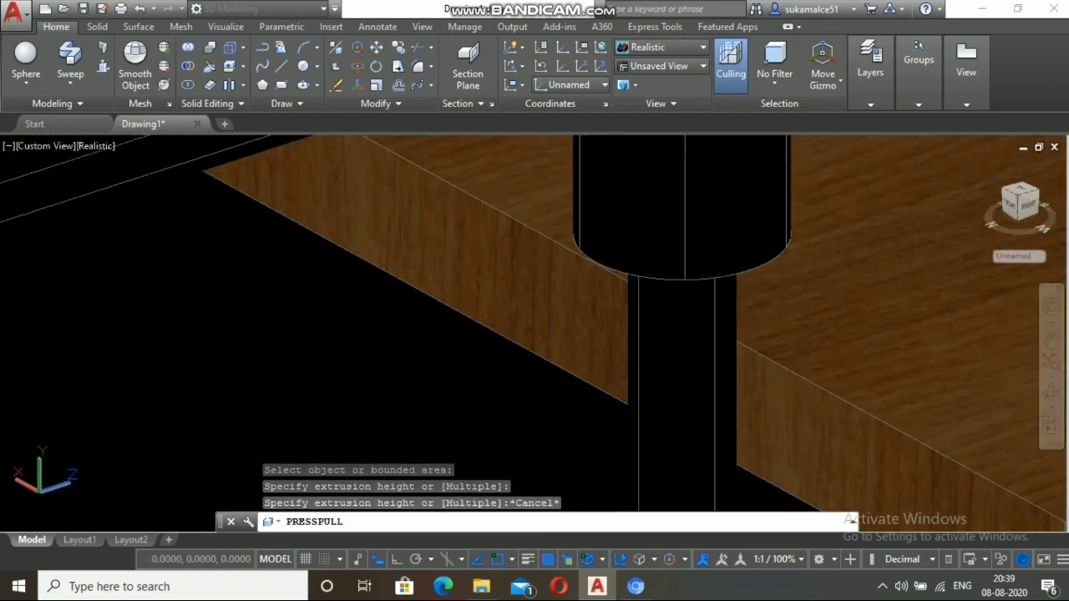
# Step: Press/pull the landing slab's long side face outward to the landing's far edge so the slab covers the landing
pyautogui.press('Return')
pyautogui.click(488, 244)
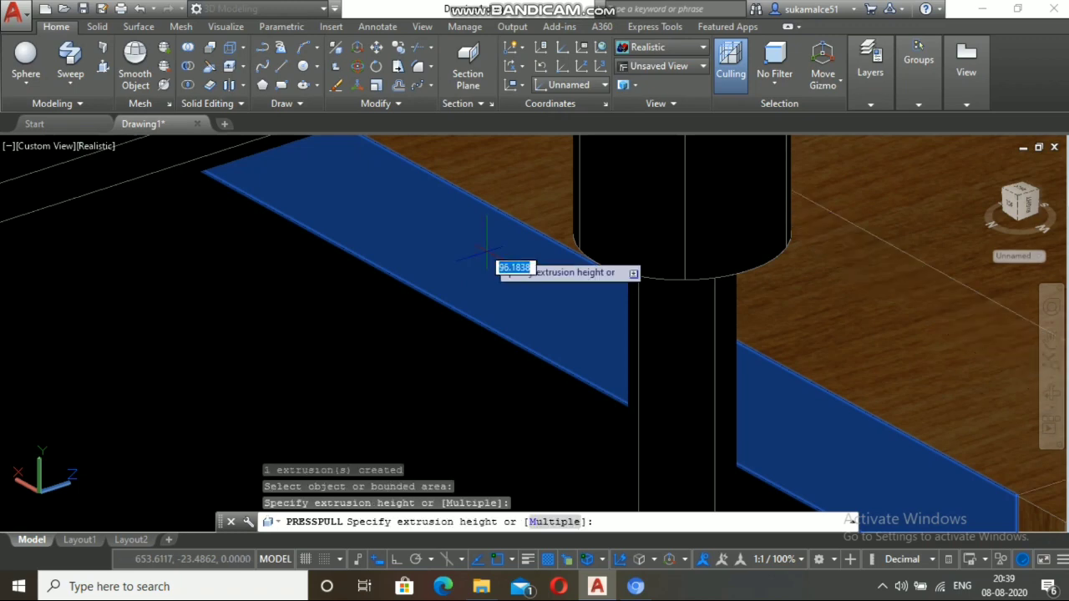
pyautogui.click(487, 250)
pyautogui.press('Escape')
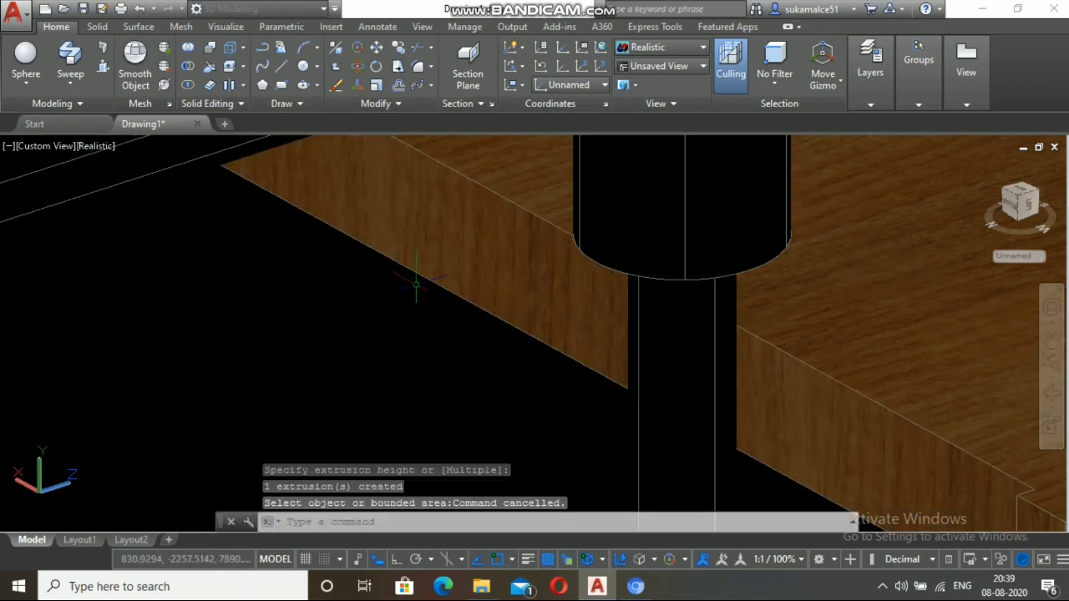
pyautogui.scroll(-3, 452, 233)
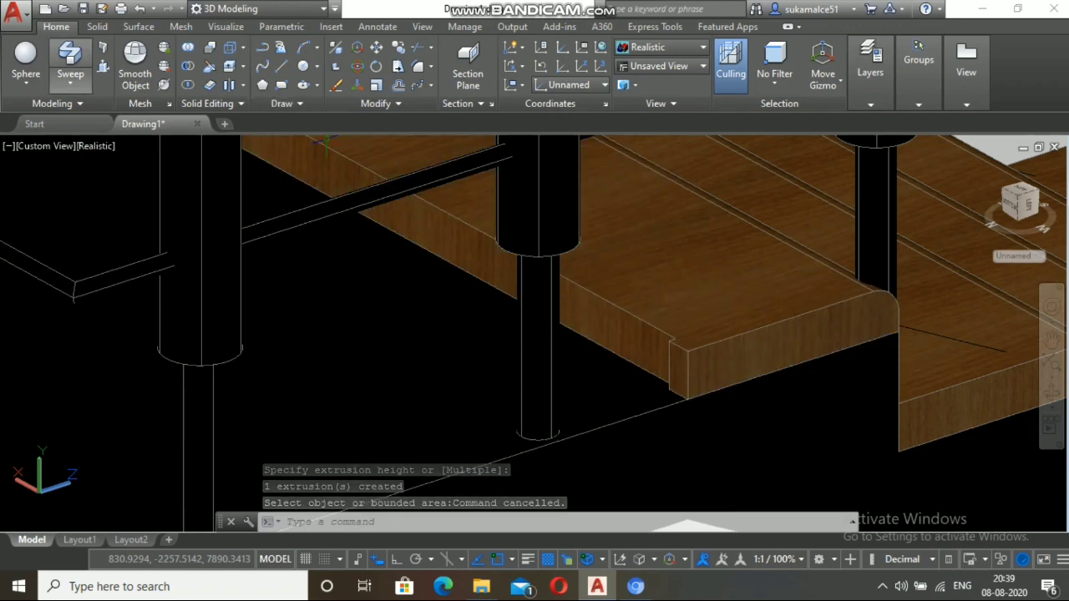
pyautogui.click(104, 67)
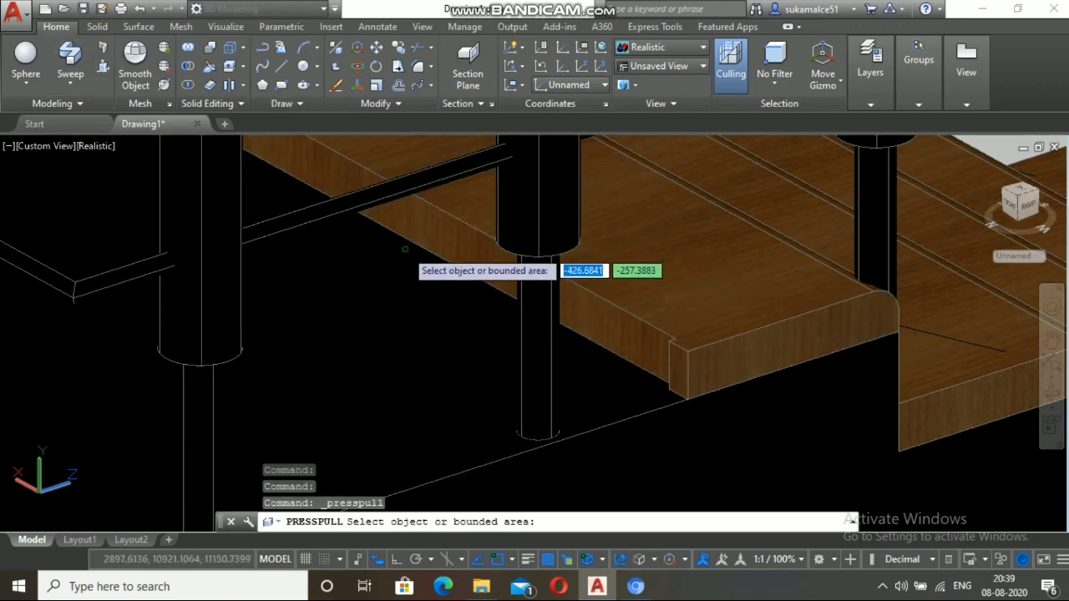
pyautogui.click(459, 251)
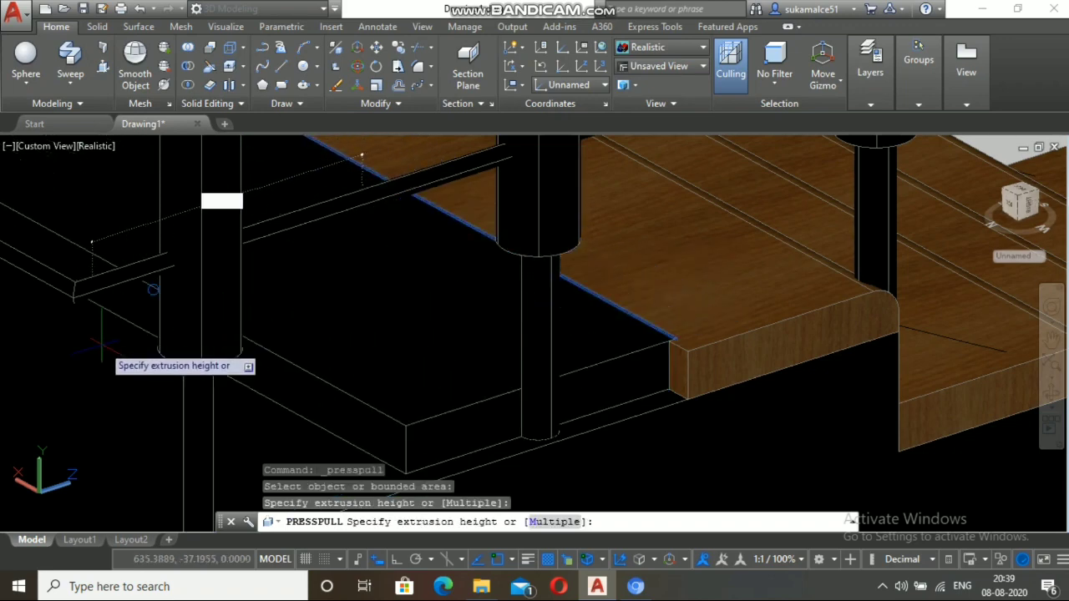
pyautogui.scroll(-5, 102, 338)
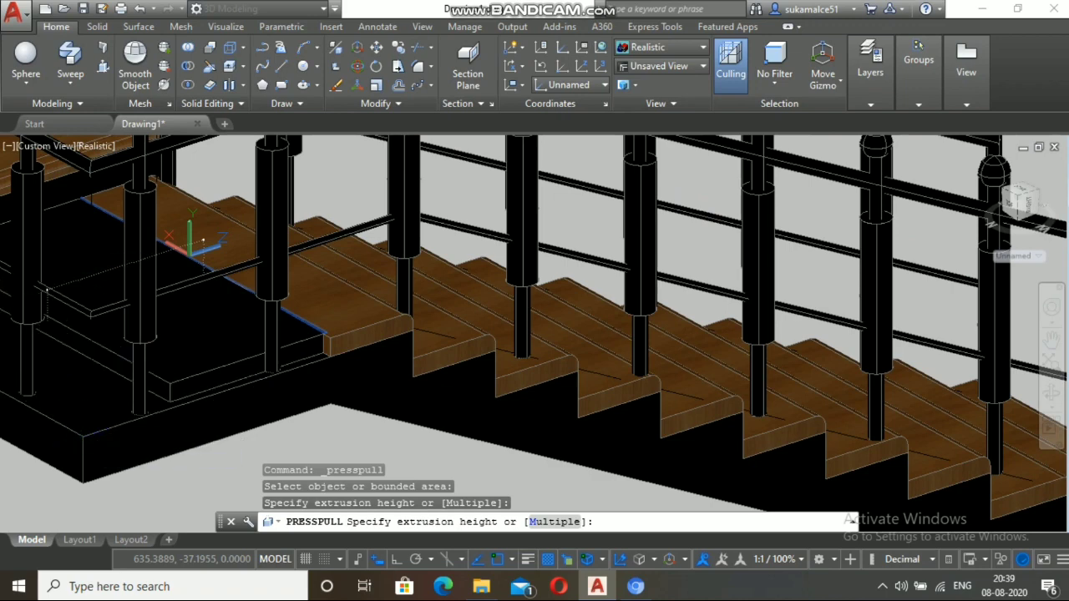
pyautogui.click(202, 242)
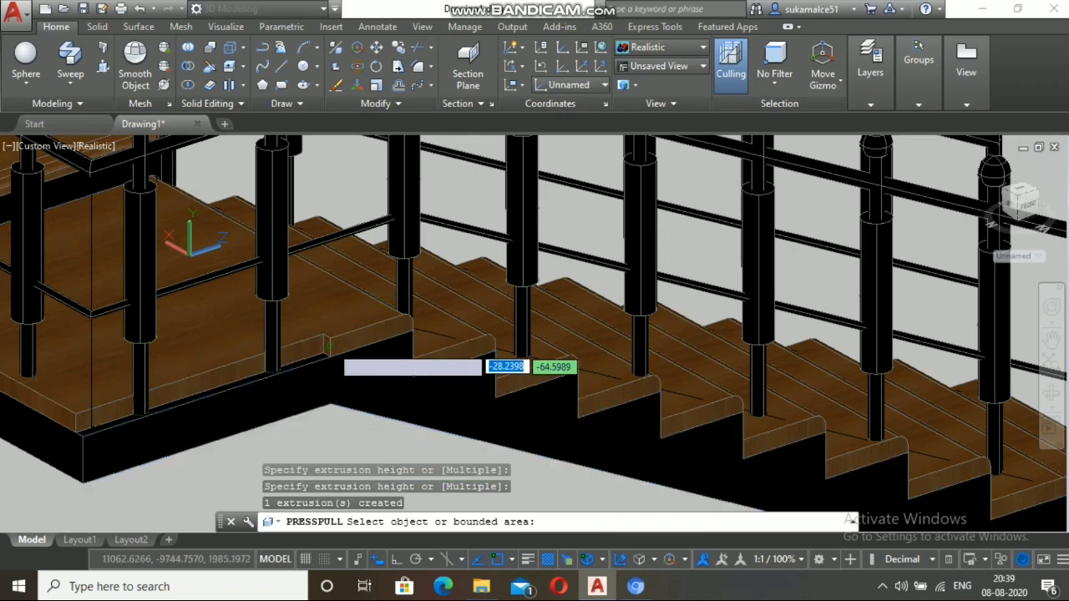
# Step: Press/pull the narrow end face at the slab's front-edge notch along to the landing's outer corner and end the command
pyautogui.click(327, 344)
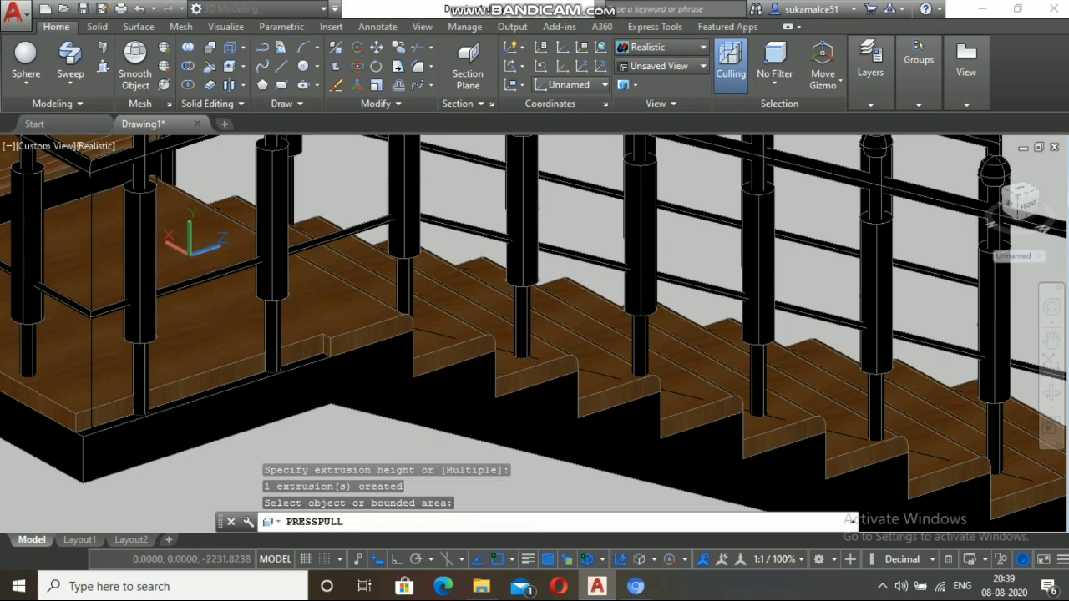
pyautogui.click(331, 352)
pyautogui.scroll(6, 327, 342)
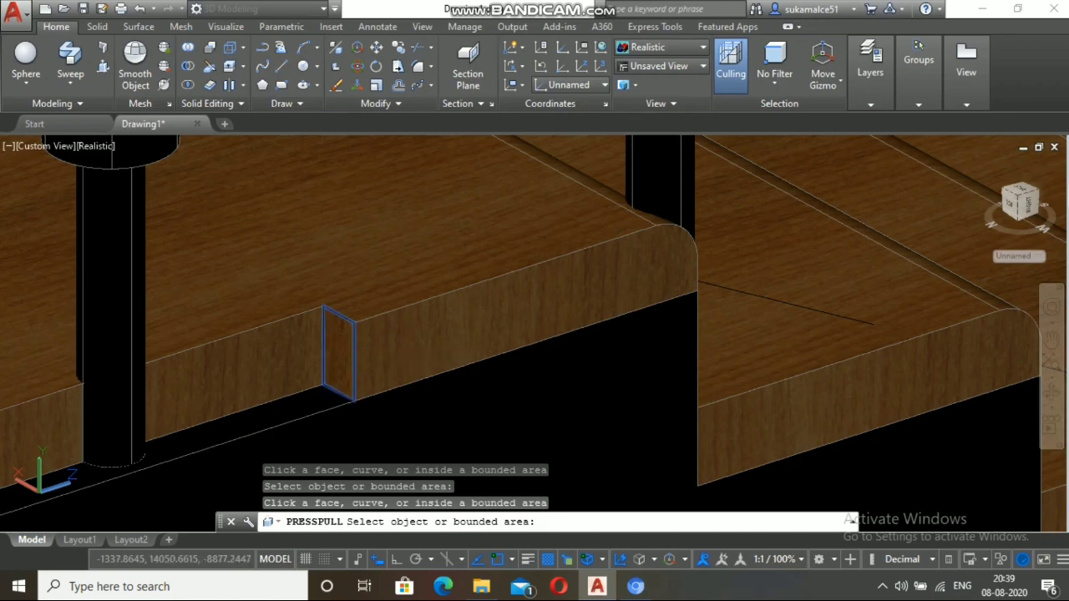
pyautogui.click(335, 349)
pyautogui.scroll(-5, 220, 358)
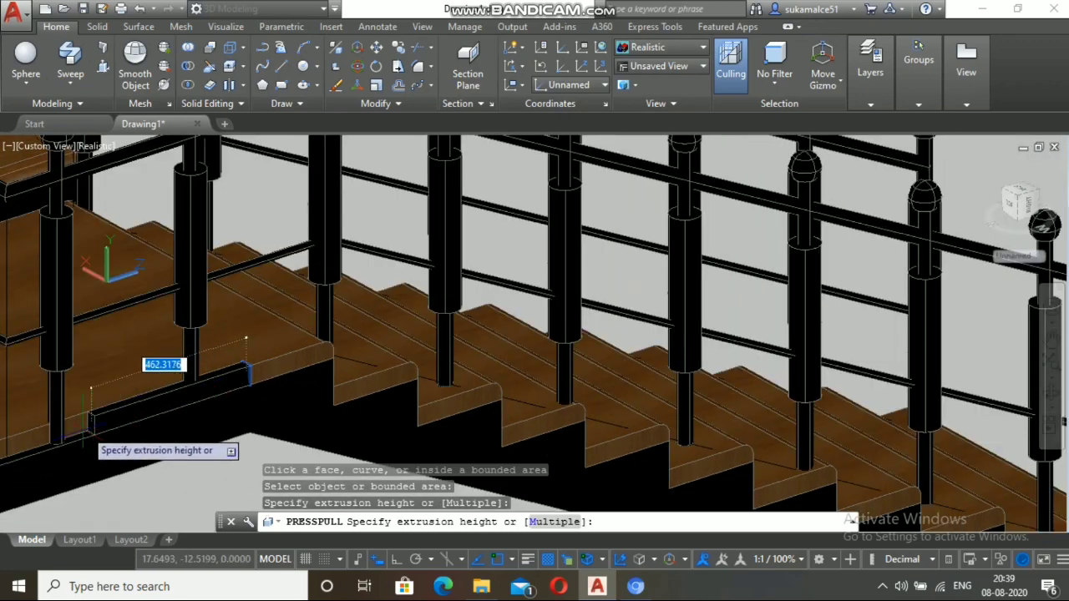
pyautogui.scroll(-3, 50, 439)
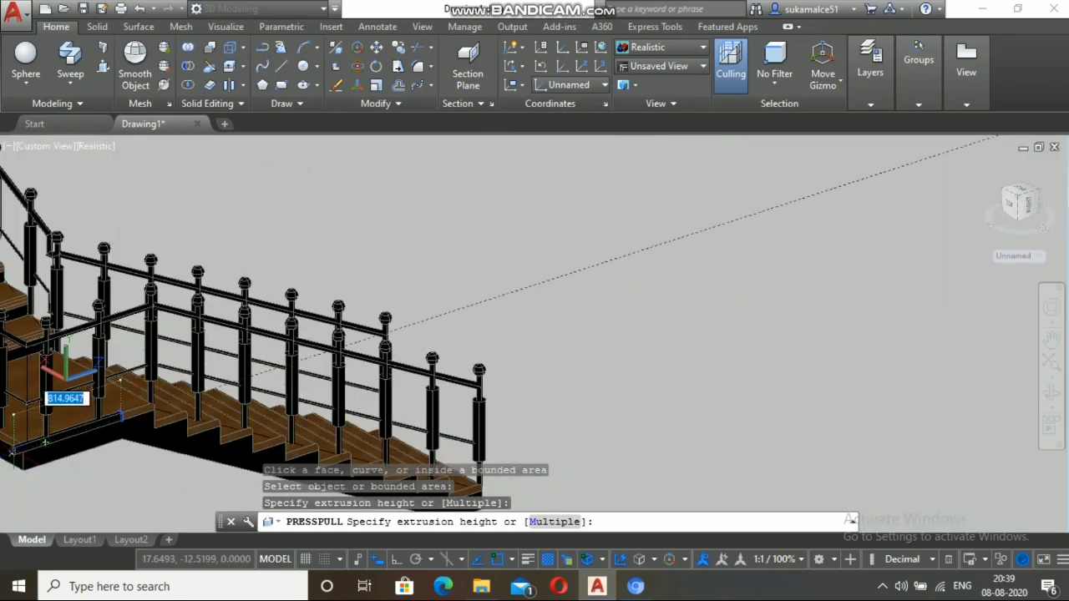
pyautogui.scroll(5, 17, 414)
pyautogui.scroll(3, 17, 451)
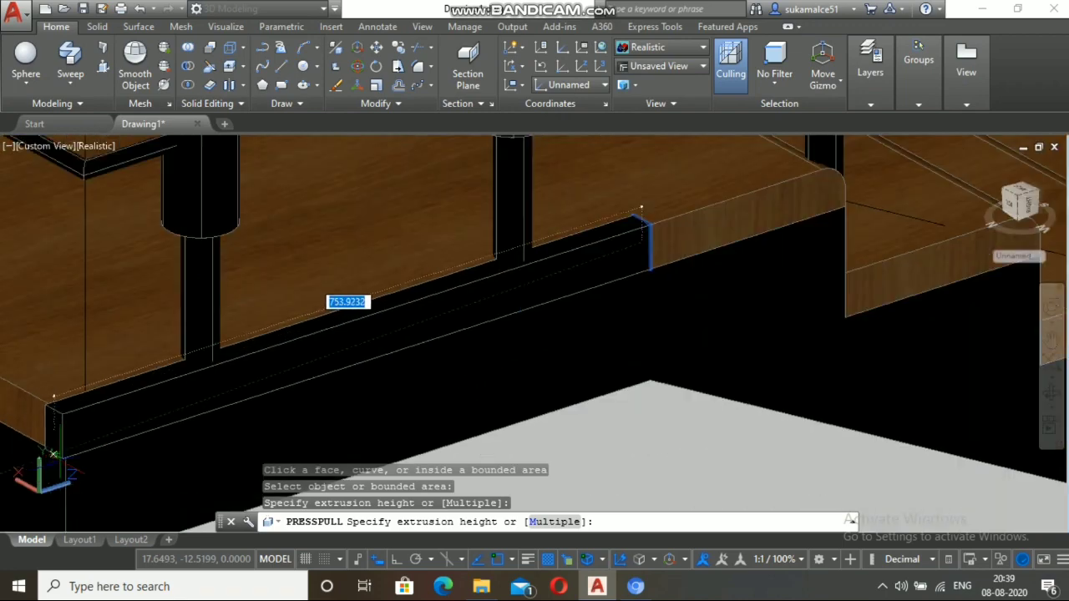
pyautogui.scroll(3, 50, 451)
pyautogui.click(65, 457)
pyautogui.scroll(-4, 65, 456)
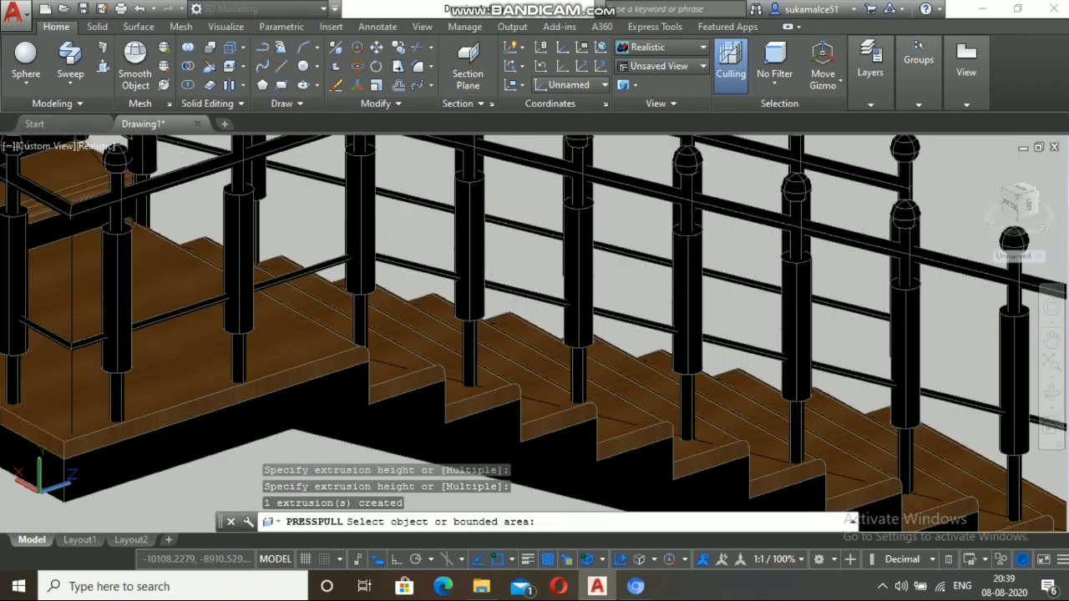
pyautogui.press('Return')
# Step: Open the materials browser and list the Metallic Paint category of the Autodesk Library
pyautogui.scroll(-4, 133, 407)
pyautogui.scroll(-2, 134, 407)
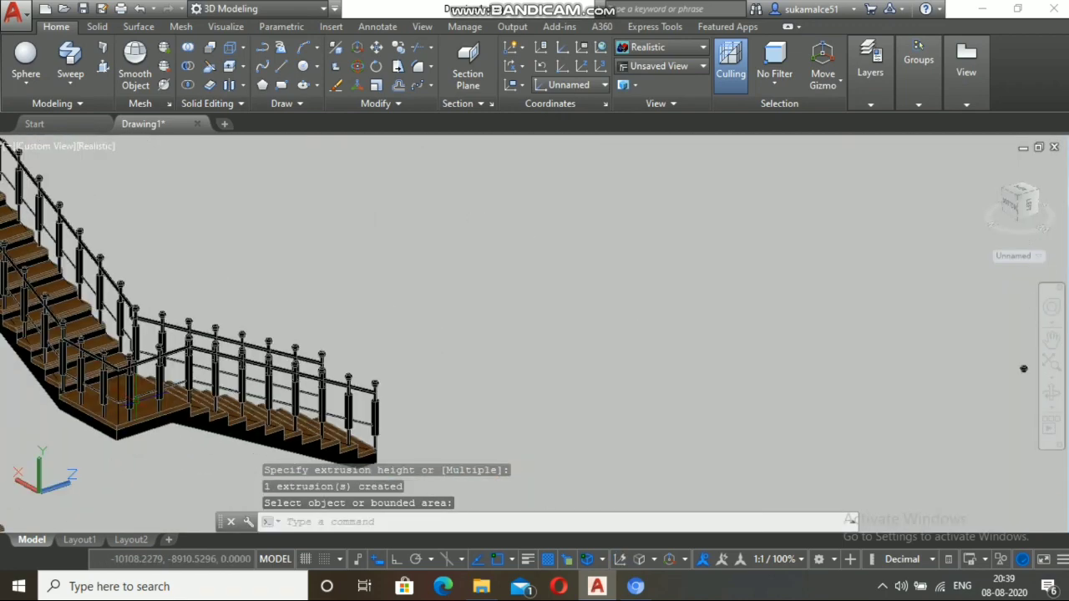
pyautogui.scroll(-2, 135, 407)
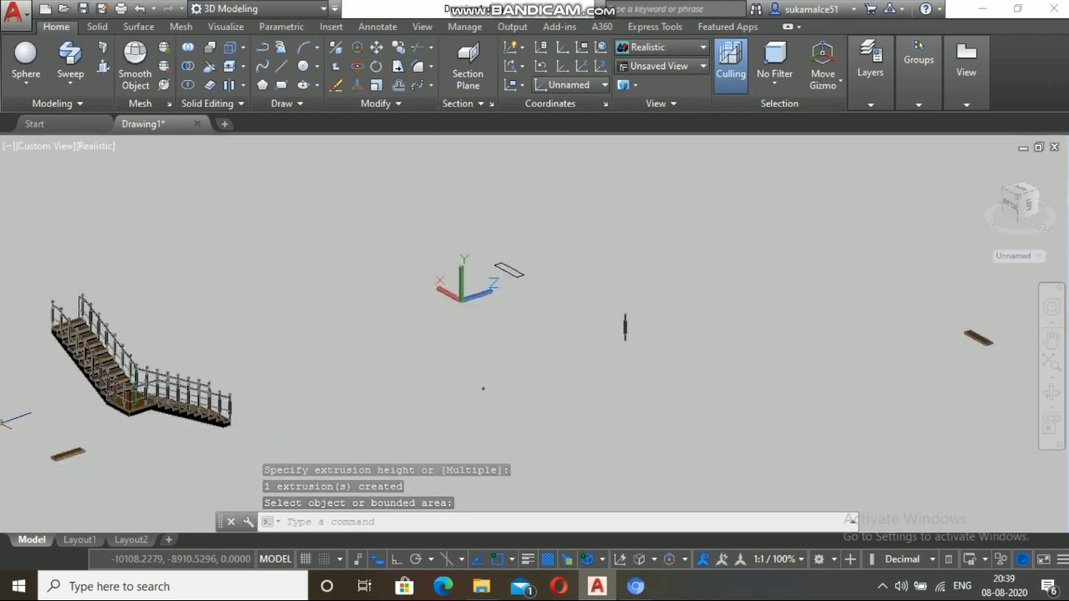
pyautogui.scroll(5, 134, 401)
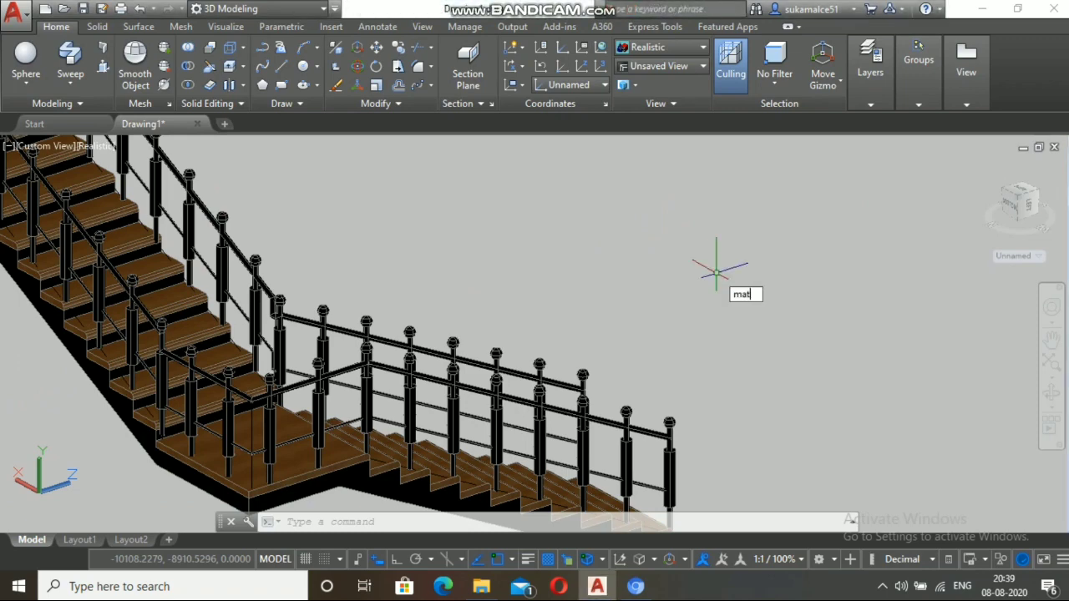
pyautogui.press('Return')
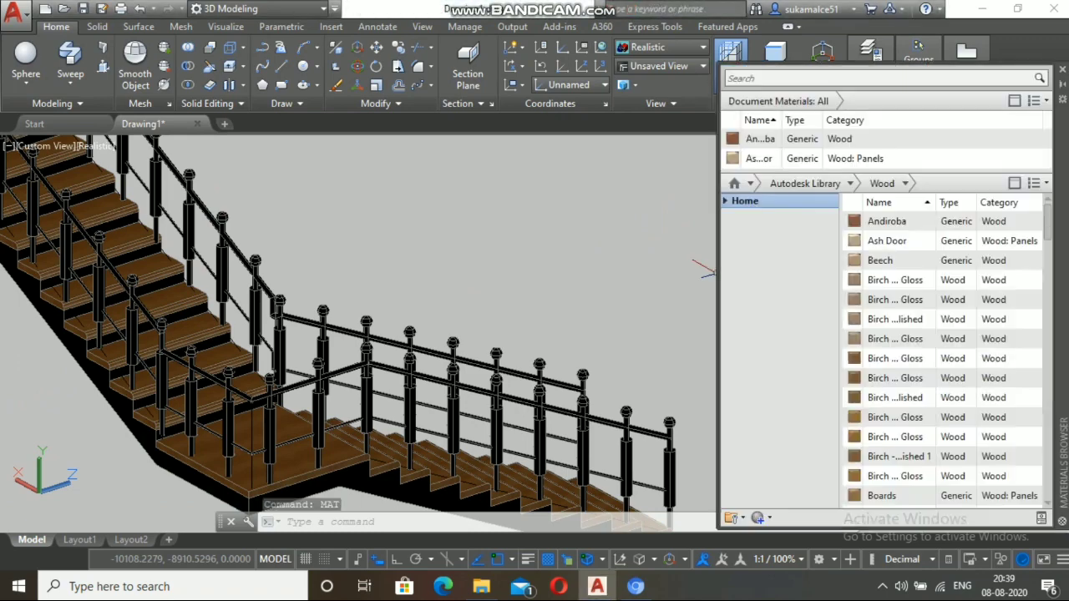
pyautogui.click(823, 183)
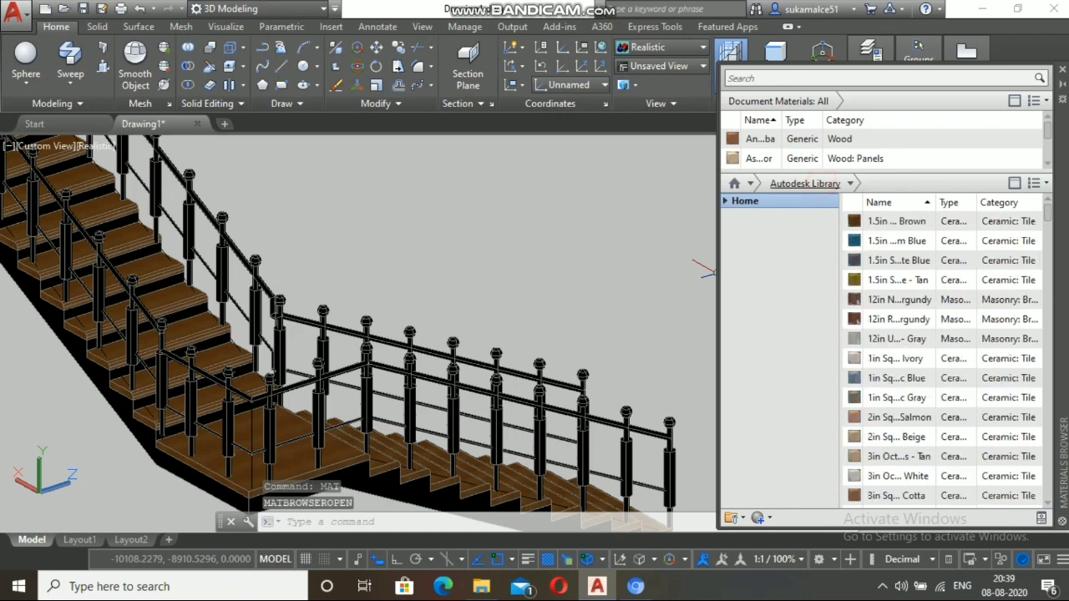
pyautogui.click(849, 184)
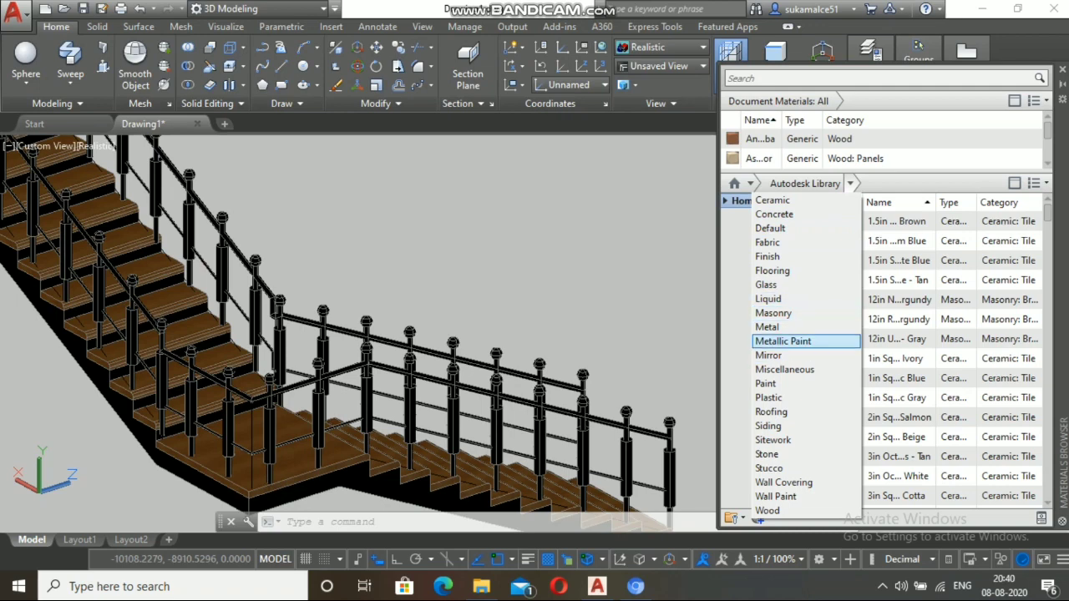
pyautogui.click(806, 339)
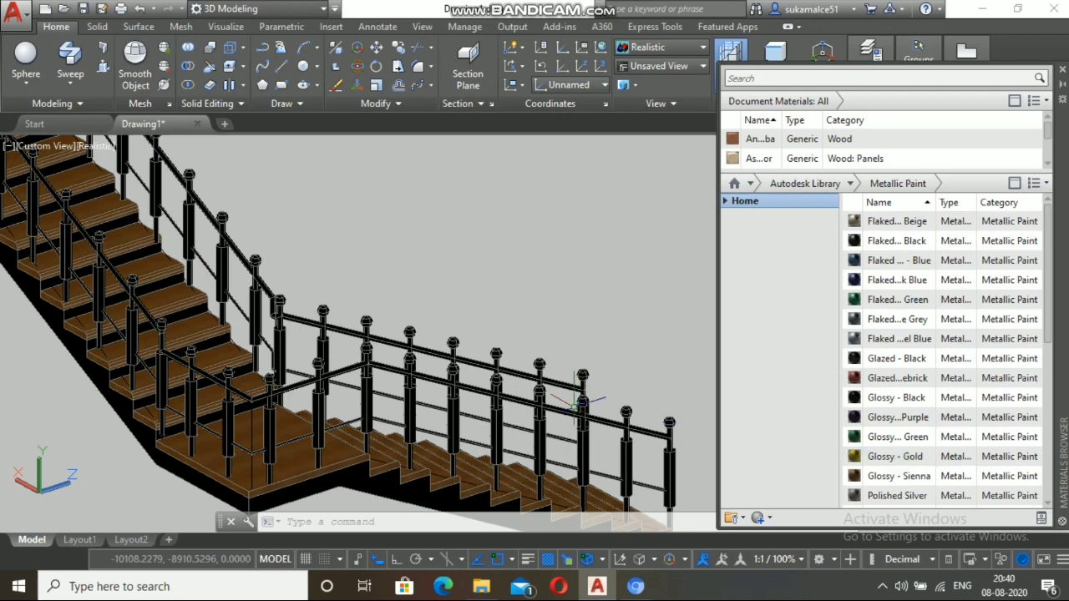
# Step: Apply the glossy green metallic paint to the outer handrail running along both flights and clear the selection
pyautogui.click(875, 438)
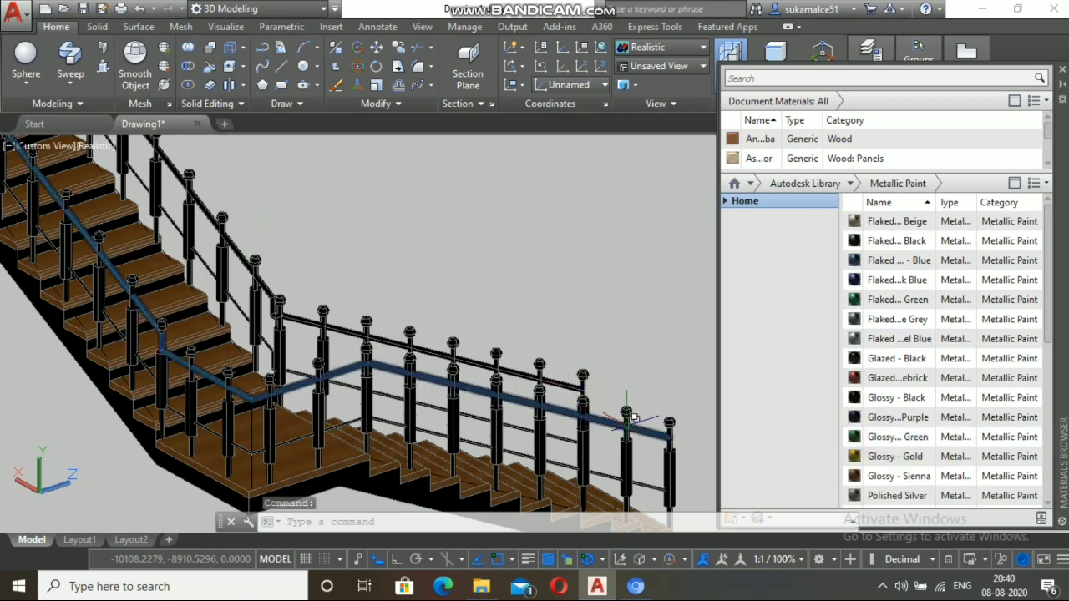
pyautogui.scroll(-1, 918, 434)
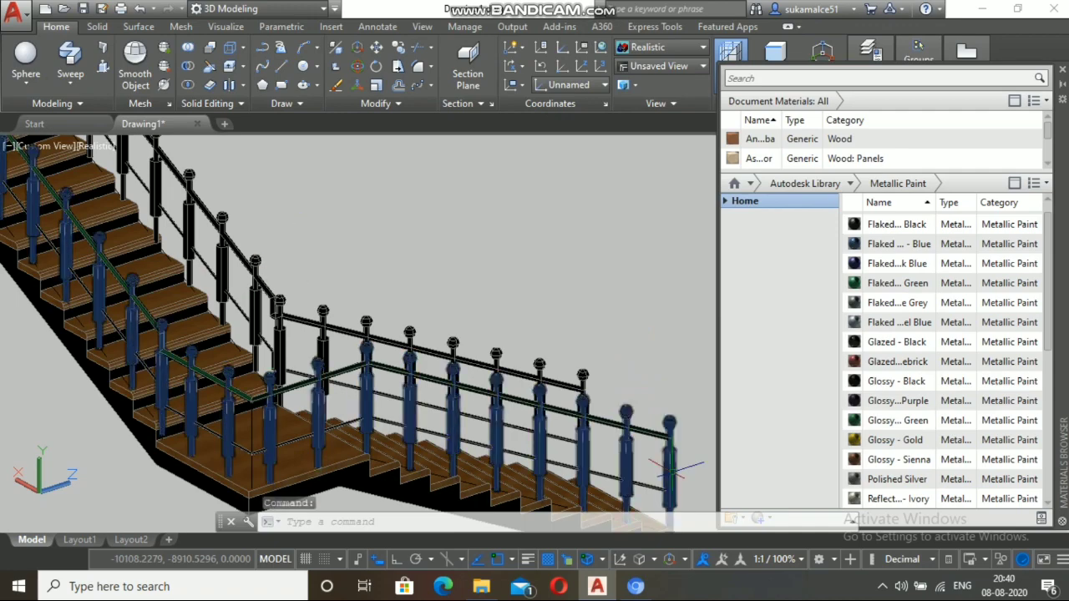
pyautogui.scroll(-3, 666, 365)
pyautogui.scroll(5, 666, 378)
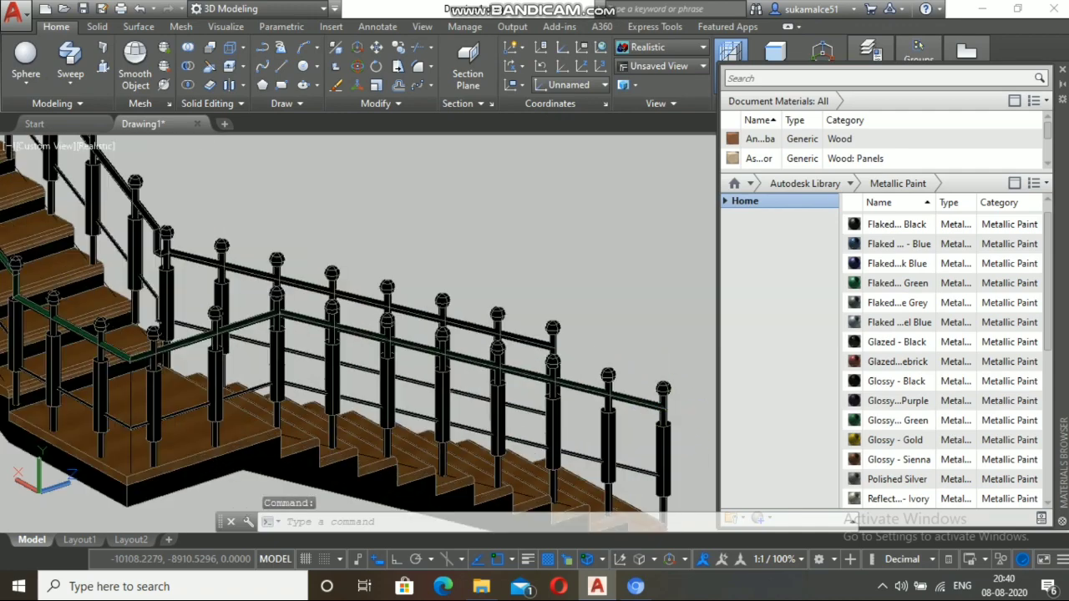
pyautogui.press('Escape')
pyautogui.scroll(3, 676, 400)
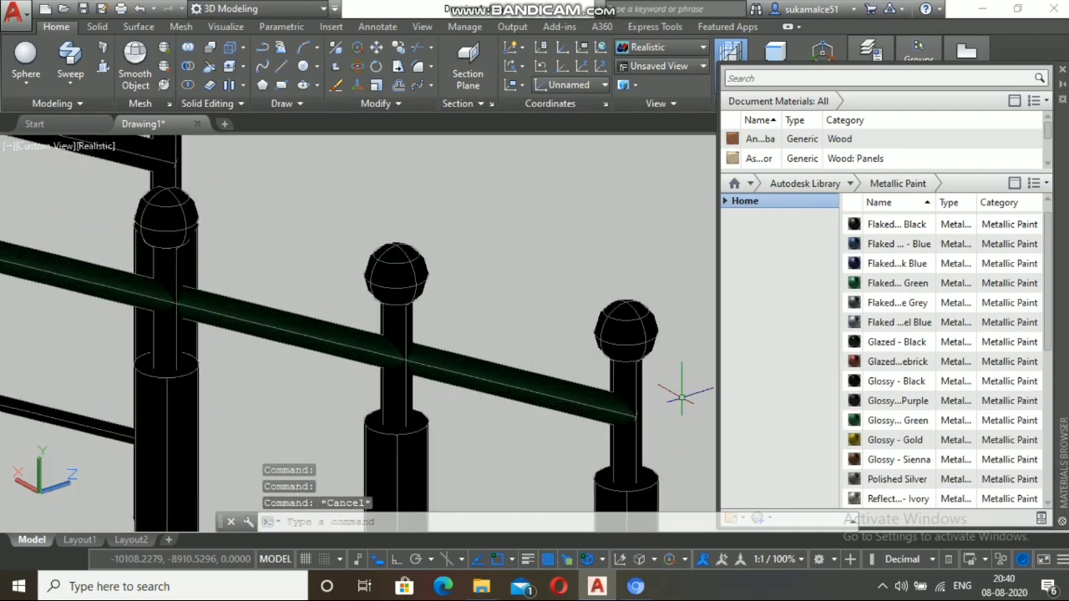
# Step: Sort the metallic paints by name in descending order and try to apply Glossy - Gold to the end post's ball
pyautogui.scroll(-3, 1019, 251)
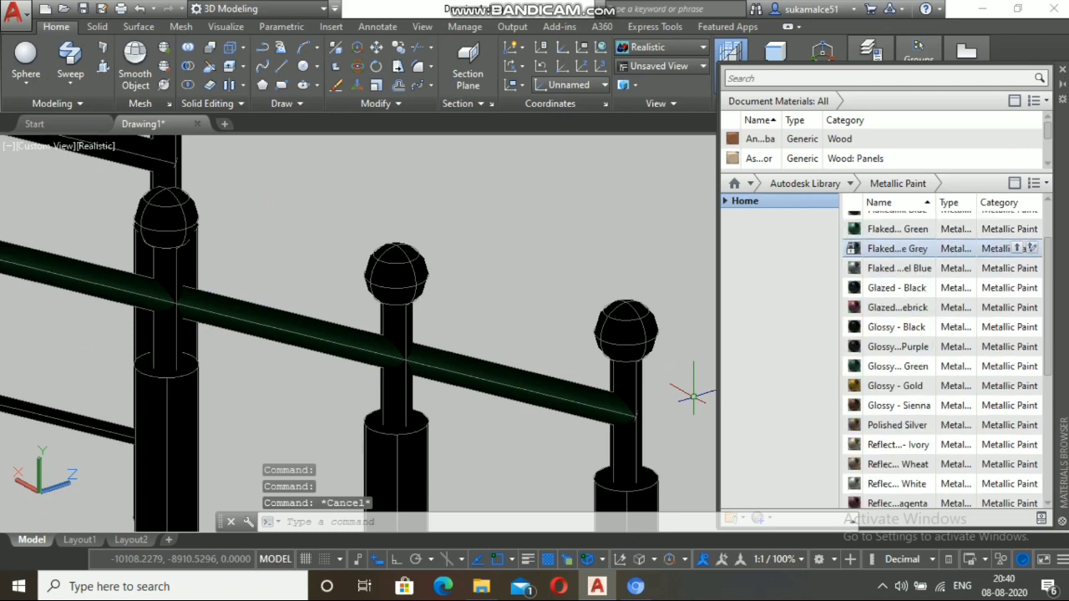
pyautogui.scroll(-3, 1023, 417)
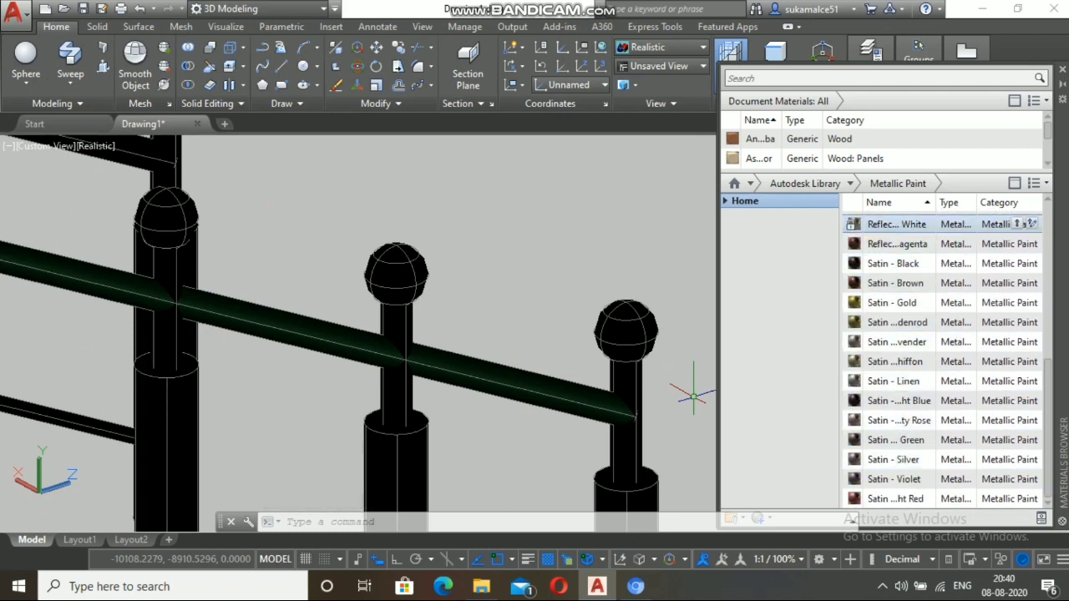
pyautogui.scroll(1, 1027, 224)
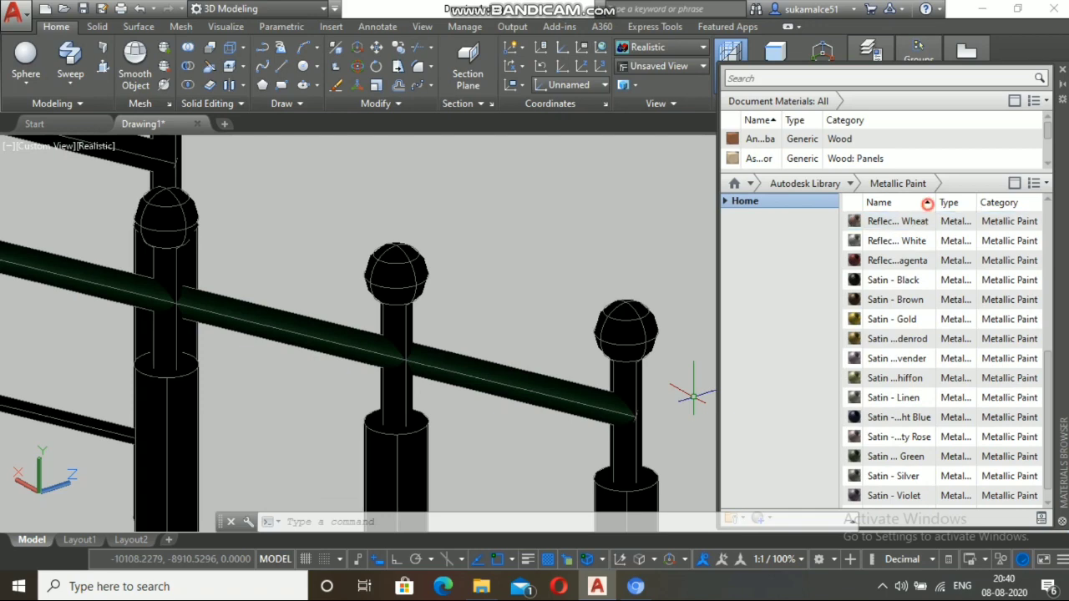
pyautogui.click(927, 203)
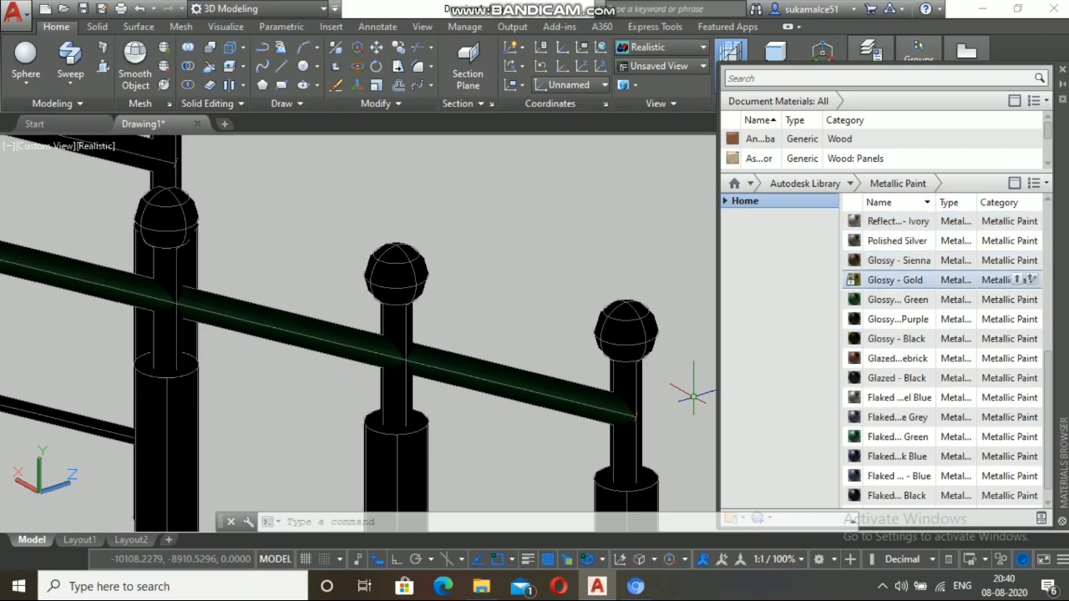
pyautogui.moveTo(893, 281); pyautogui.dragTo(626, 332)
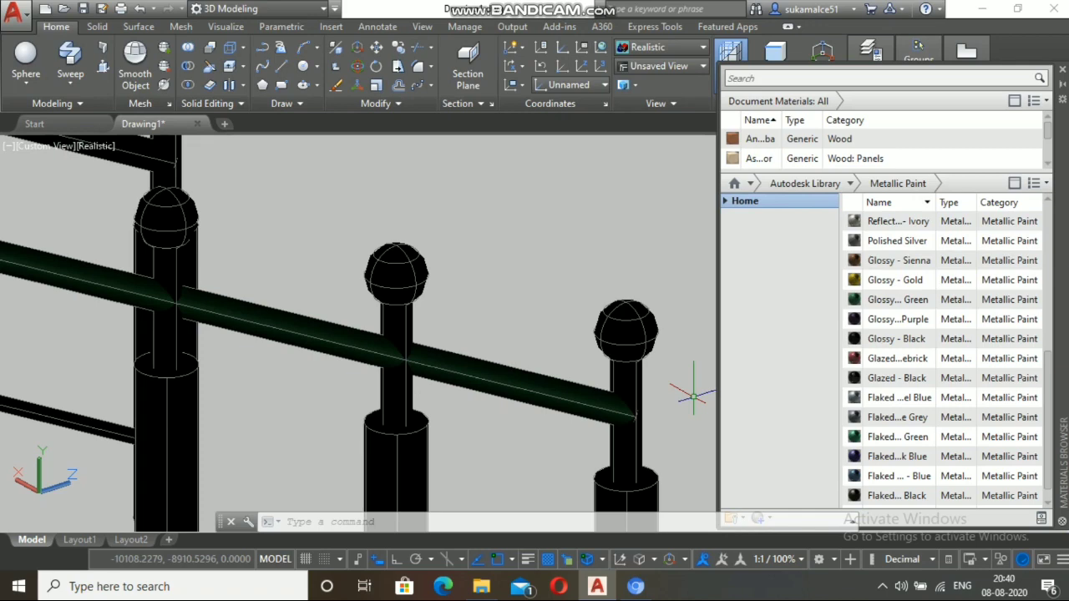
# Step: Select the outer railing's post array, try to apply Glossy - Gold to it and clear the selection
pyautogui.click(400, 260)
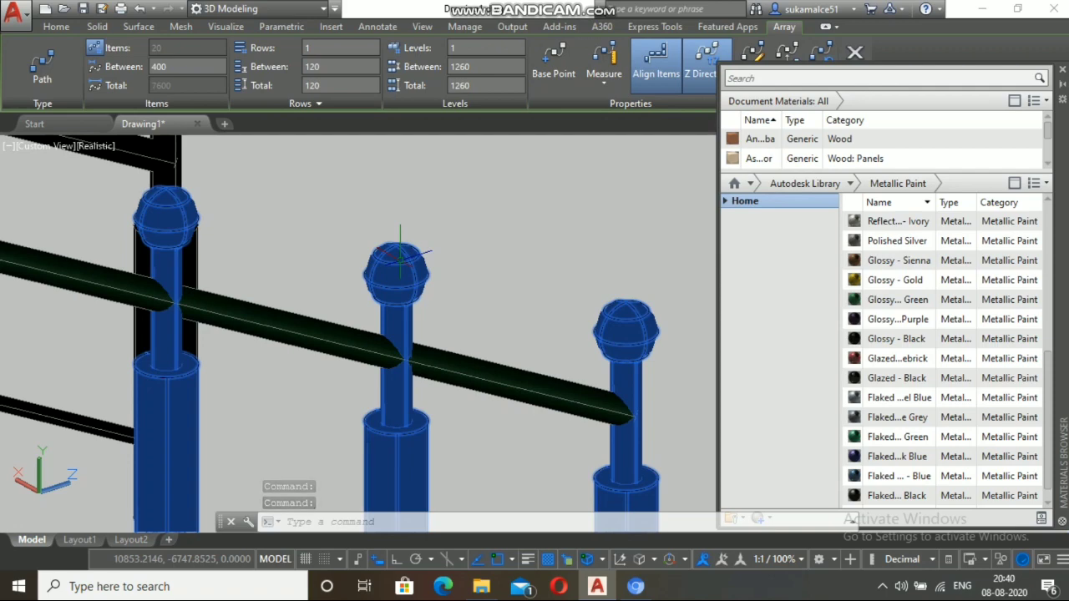
pyautogui.press('Escape')
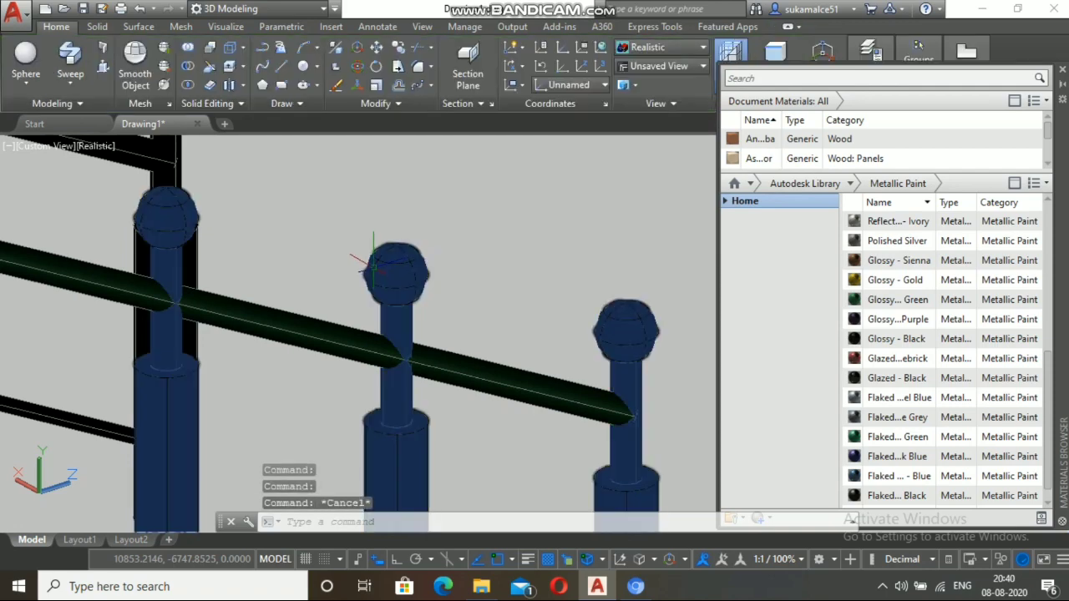
pyautogui.press('Escape')
pyautogui.click(441, 257)
pyautogui.scroll(-4, 430, 254)
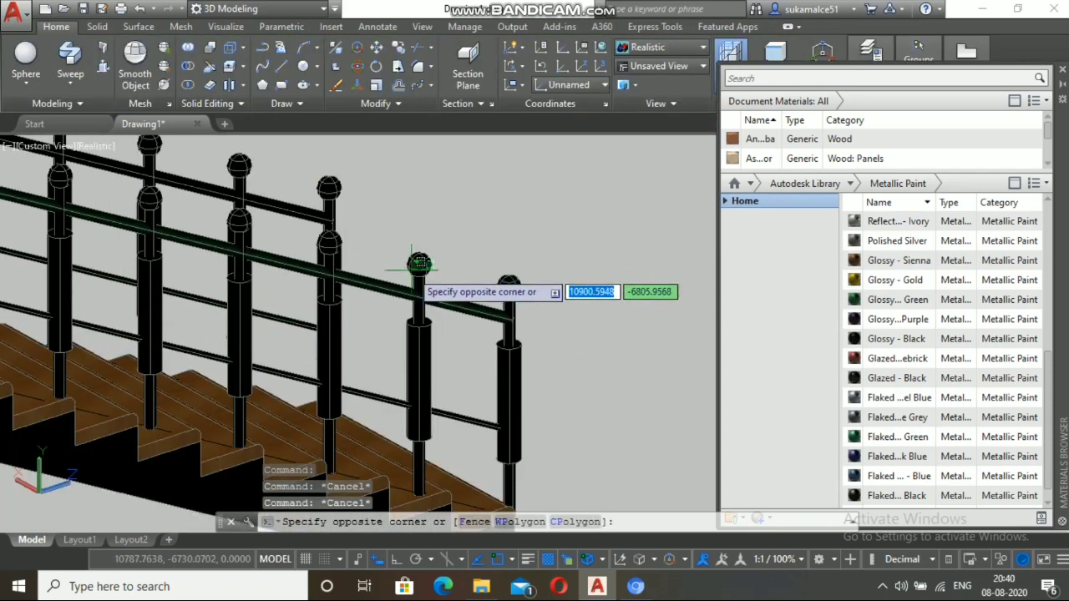
pyautogui.click(419, 264)
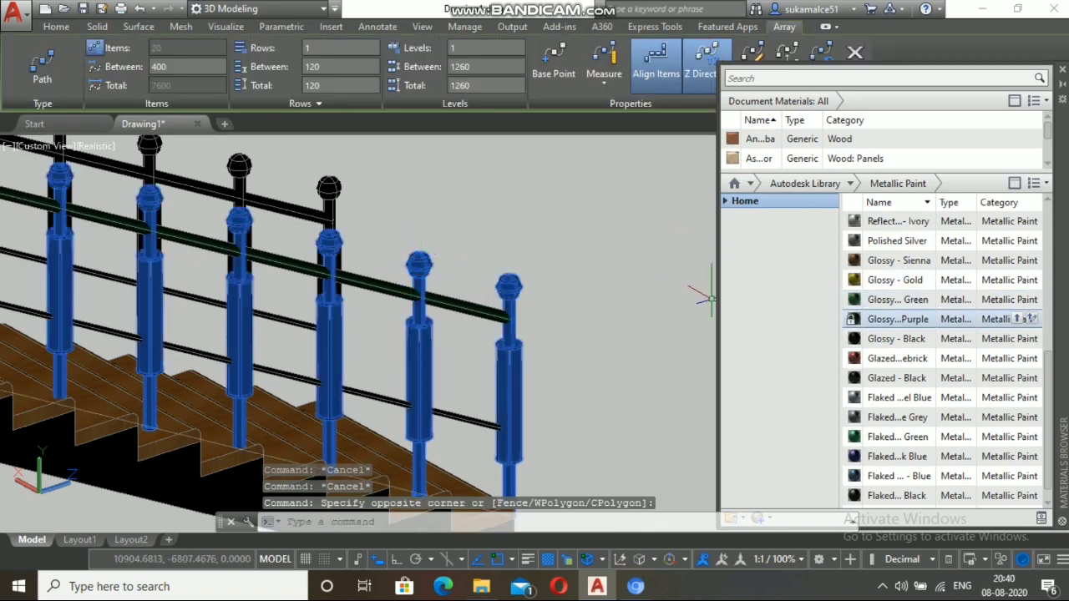
pyautogui.moveTo(895, 280); pyautogui.dragTo(419, 261)
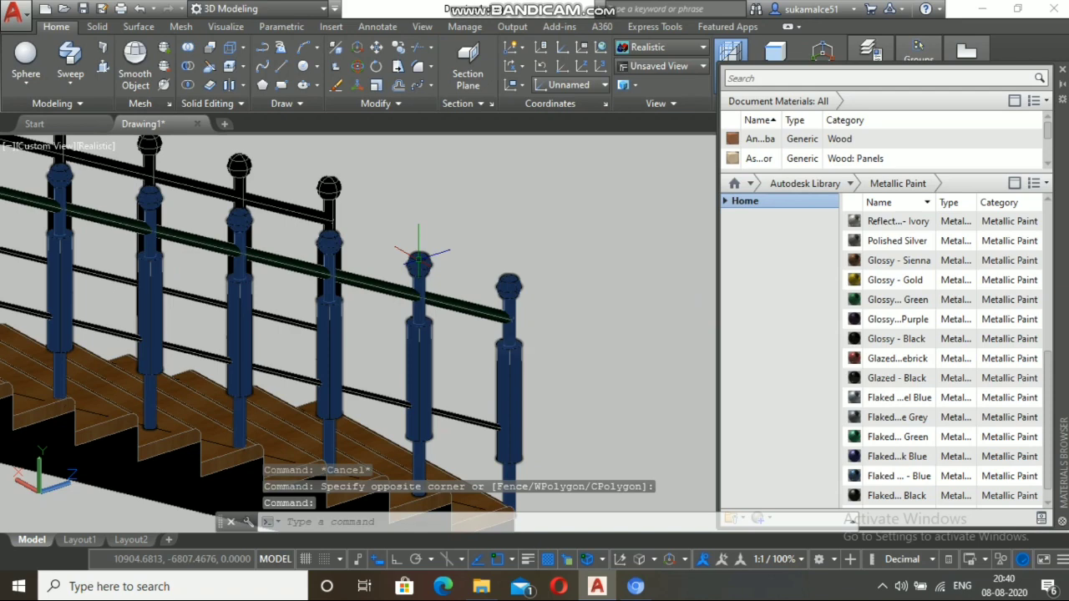
pyautogui.press('Escape')
pyautogui.press('Escape')
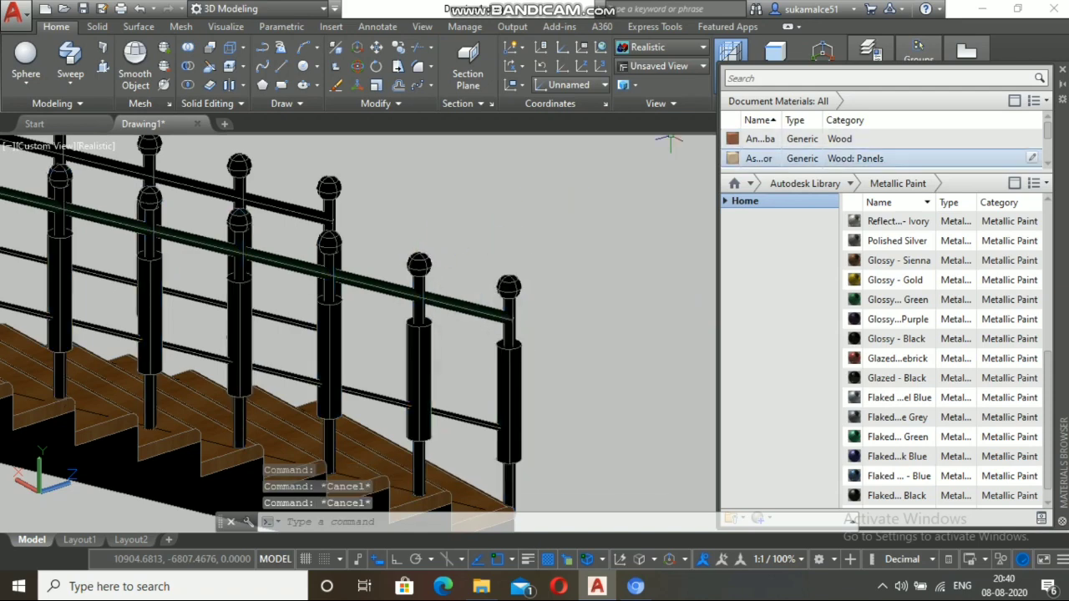
# Step: Show the whole Autodesk Library in the materials browser and narrow it back to the Metallic Paint category
pyautogui.click(775, 158)
pyautogui.click(826, 140)
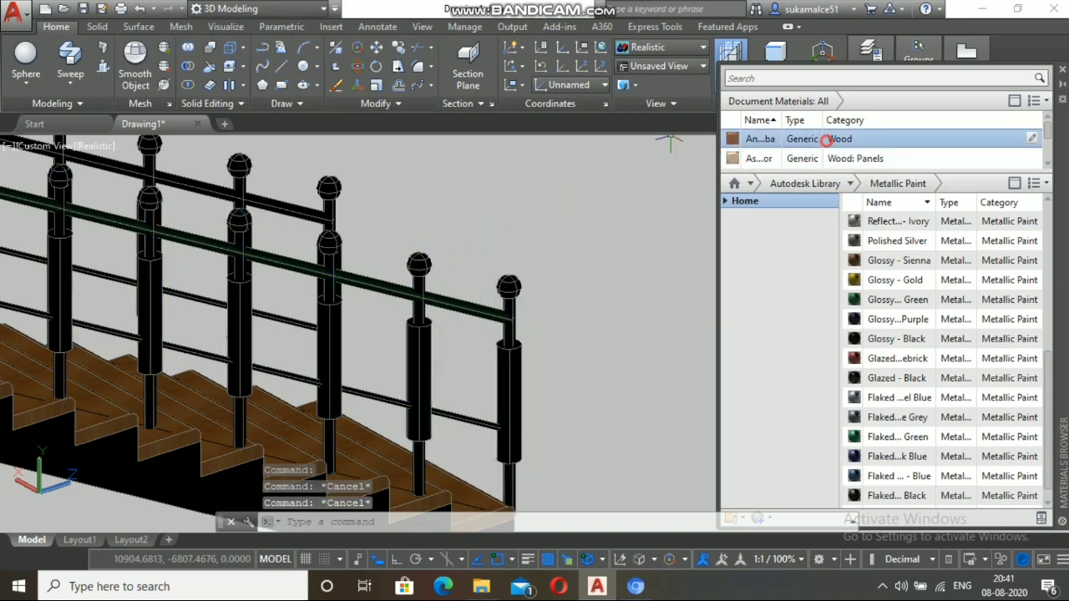
pyautogui.click(812, 183)
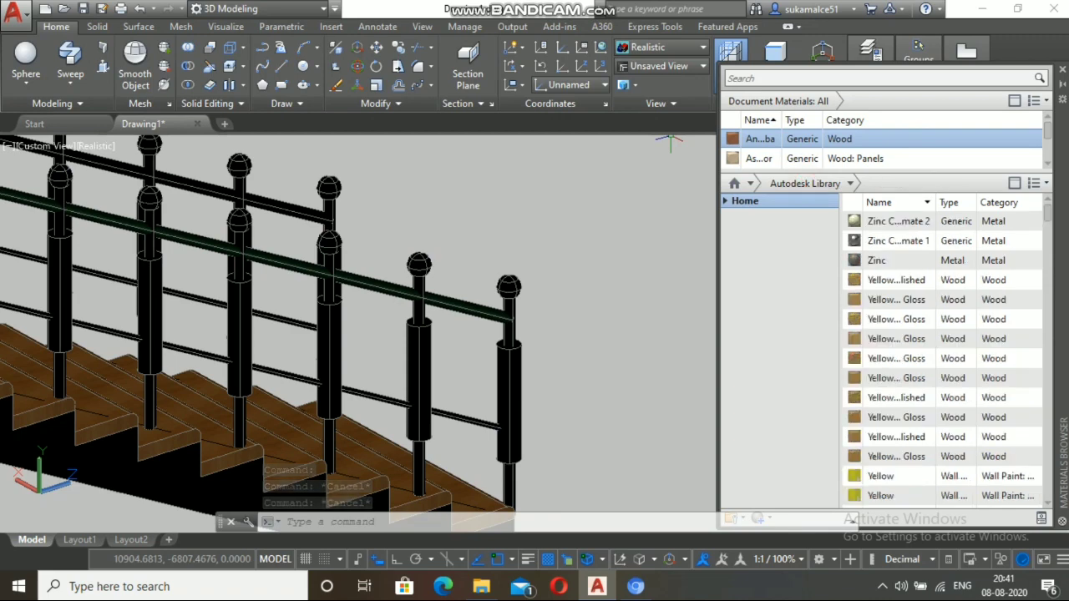
pyautogui.click(838, 194)
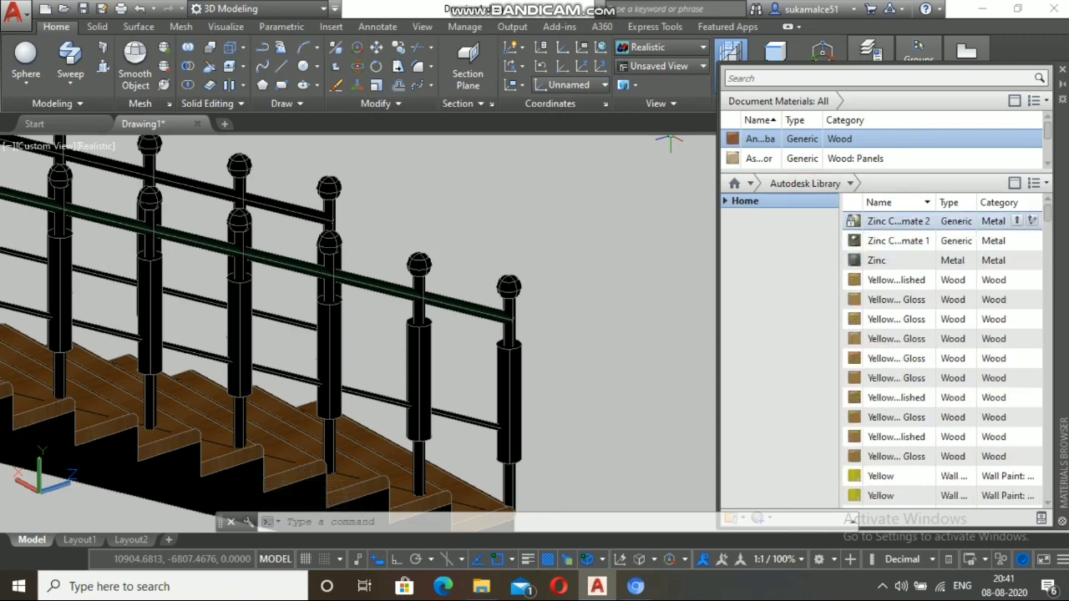
pyautogui.click(850, 183)
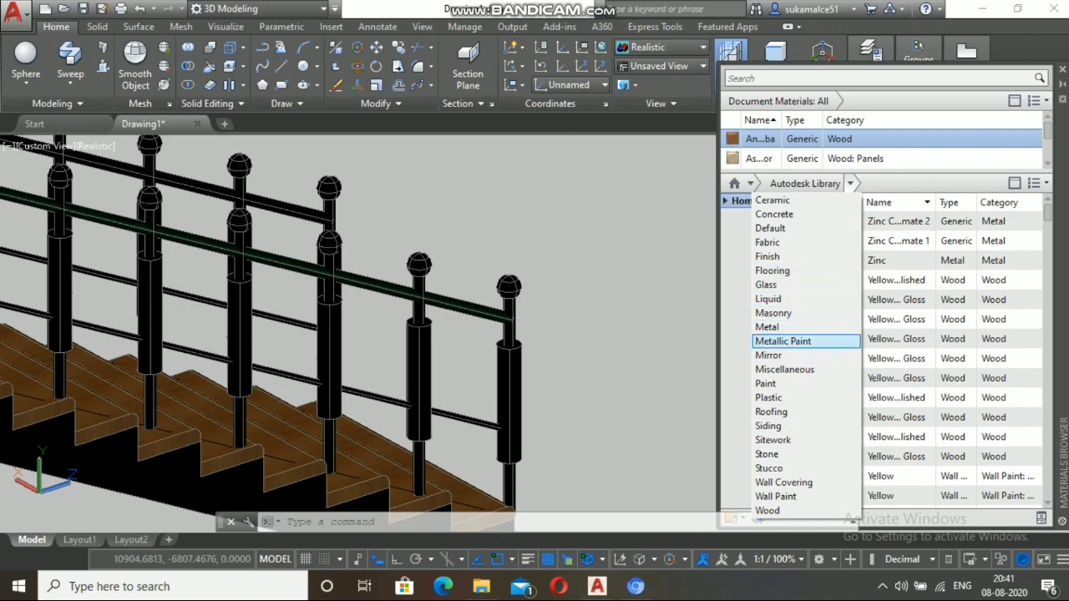
pyautogui.click(782, 341)
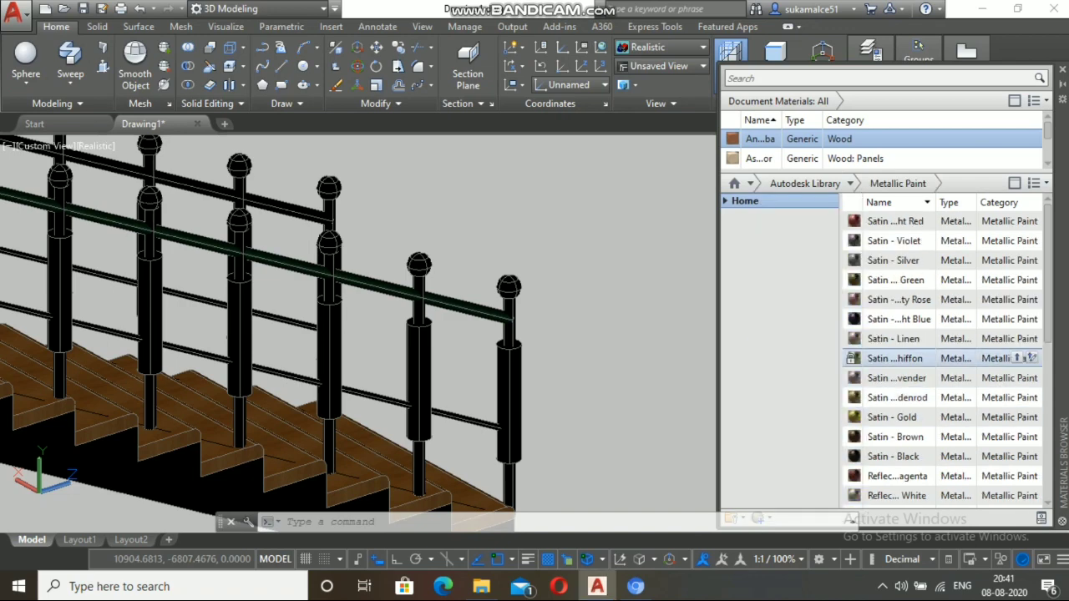
# Step: Try to apply the Glossy - Gold metallic paint to the thick sleeve of the outer railing's end post
pyautogui.scroll(-1, 960, 334)
pyautogui.scroll(-4, 944, 289)
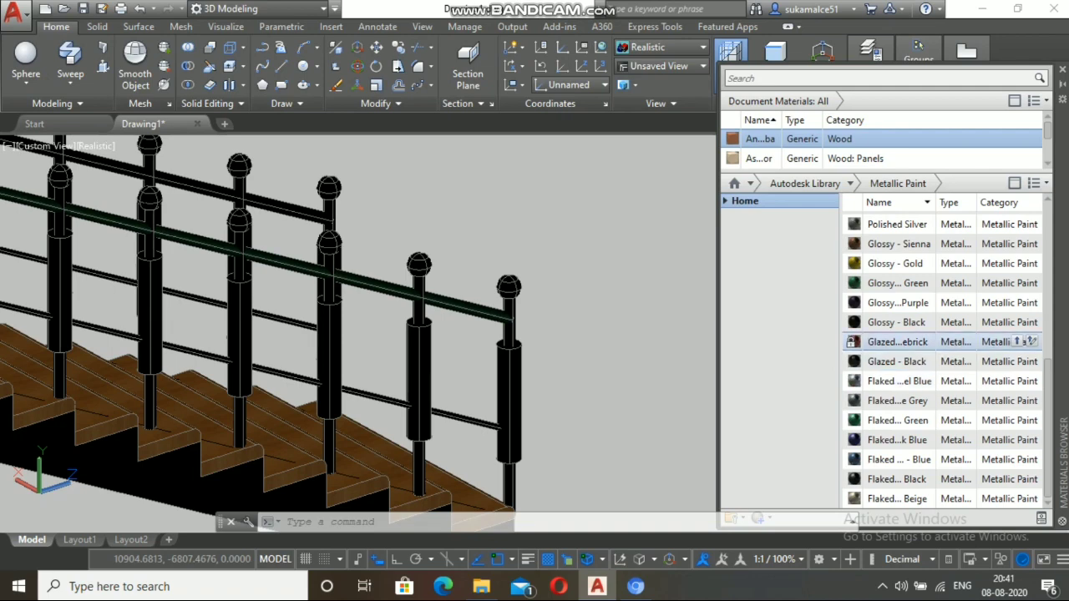
pyautogui.click(895, 266)
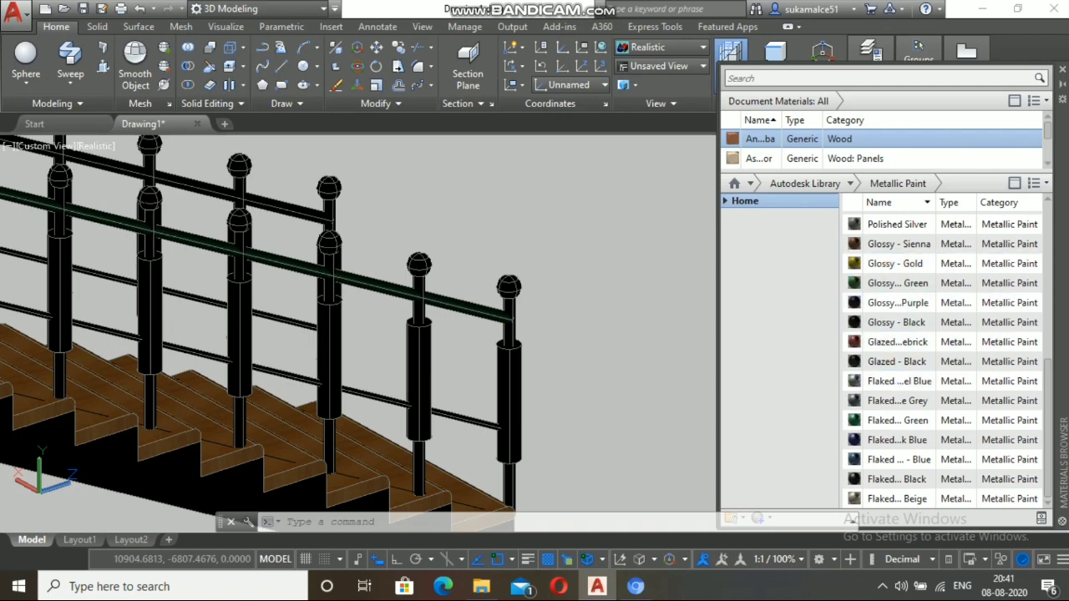
pyautogui.click(505, 359)
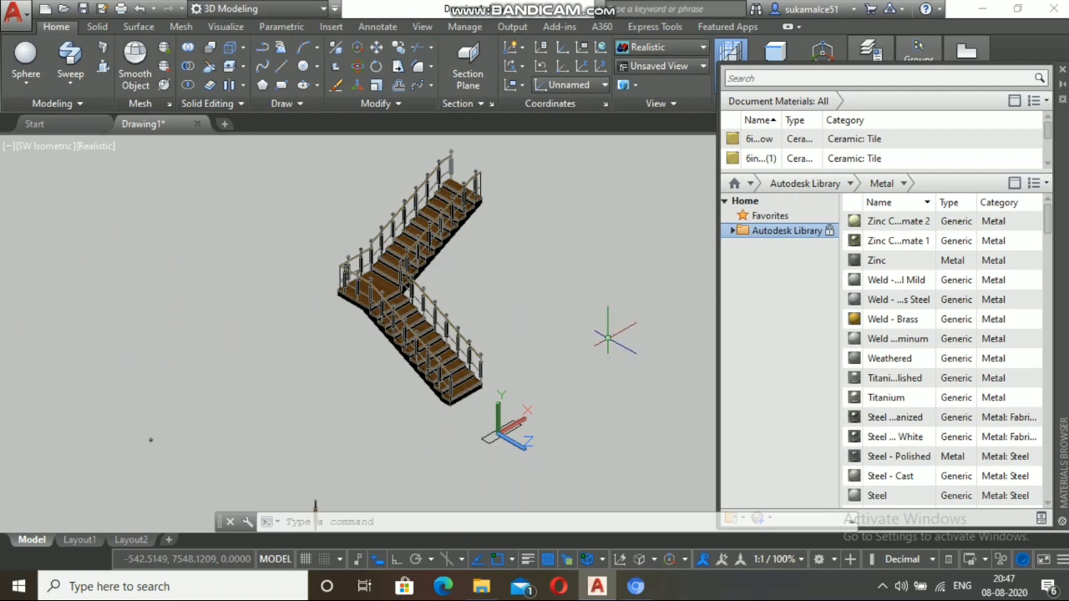
# Step: Examine the finished materials on the slabs, risers, posts and handrails of both flights and the landing, both close-up and as a whole
pyautogui.scroll(4, 418, 292)
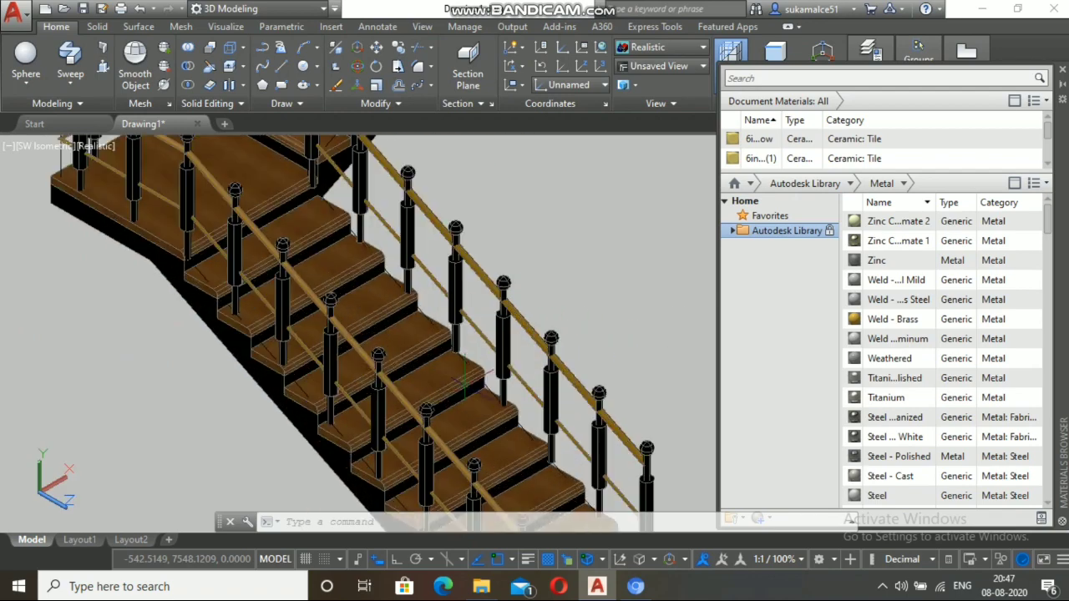
pyautogui.scroll(1, 465, 315)
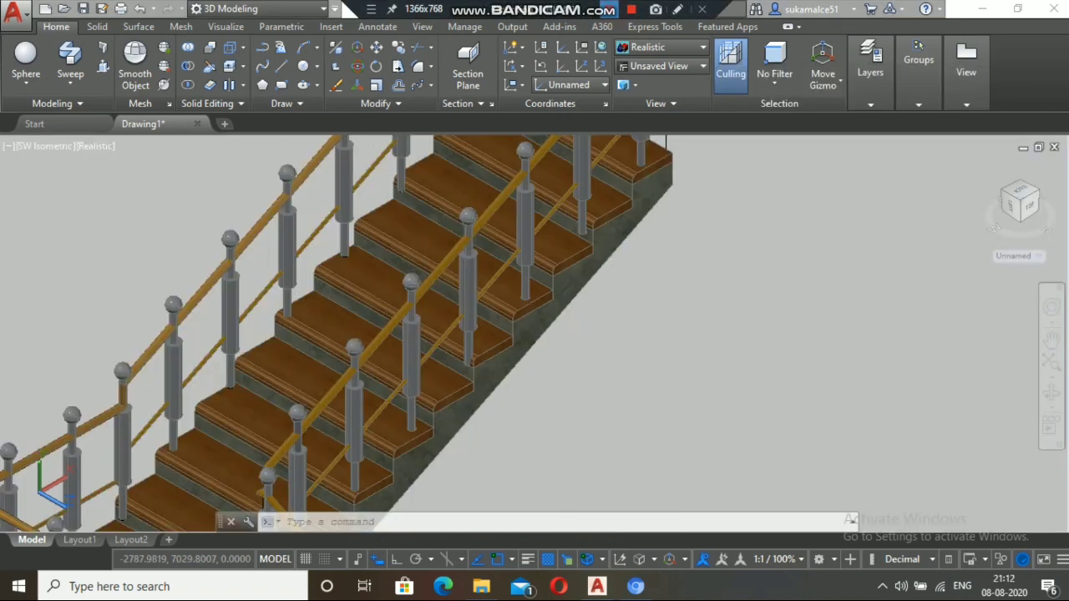
pyautogui.scroll(-3, 492, 260)
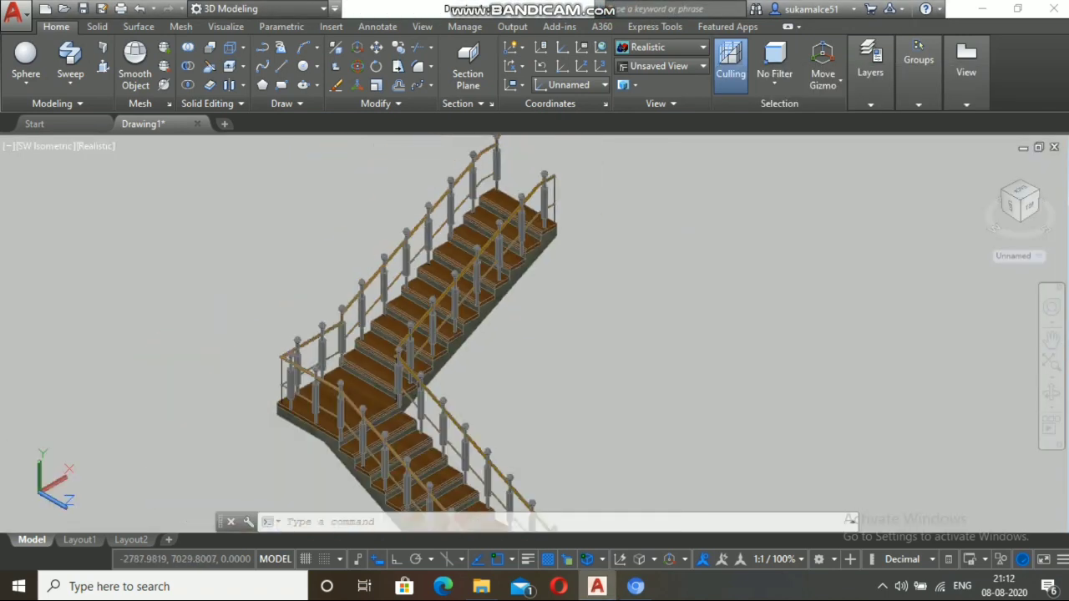
pyautogui.scroll(-3, 390, 392)
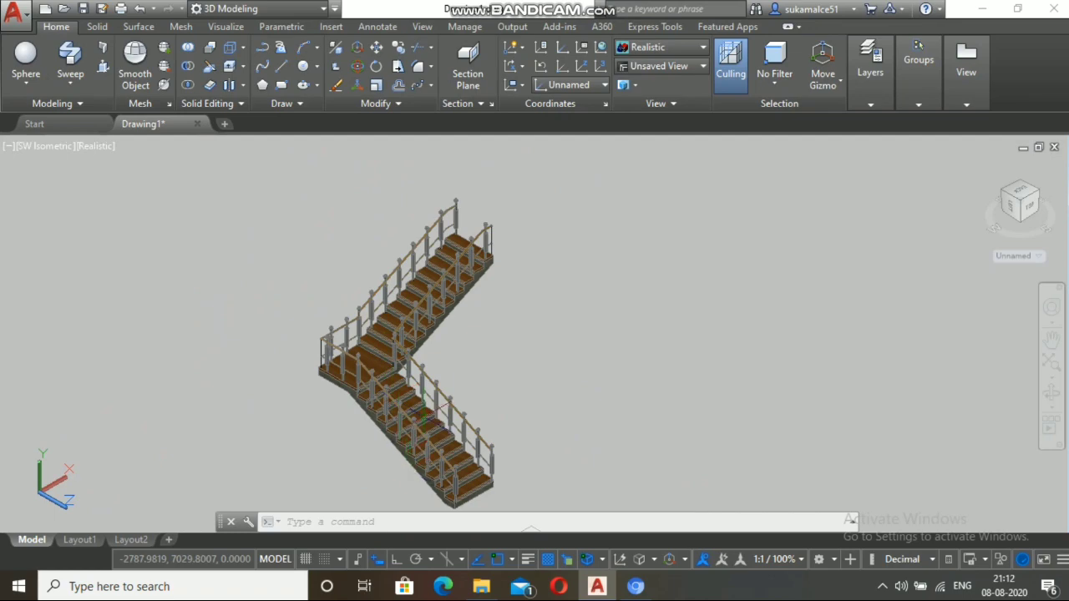
pyautogui.scroll(8, 418, 410)
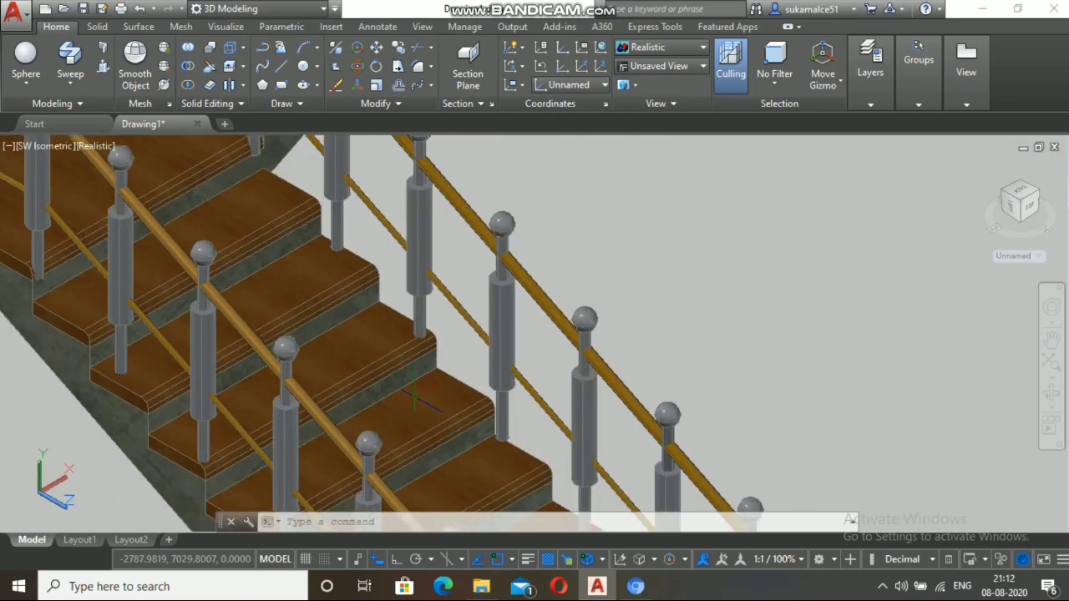
pyautogui.scroll(-6, 415, 399)
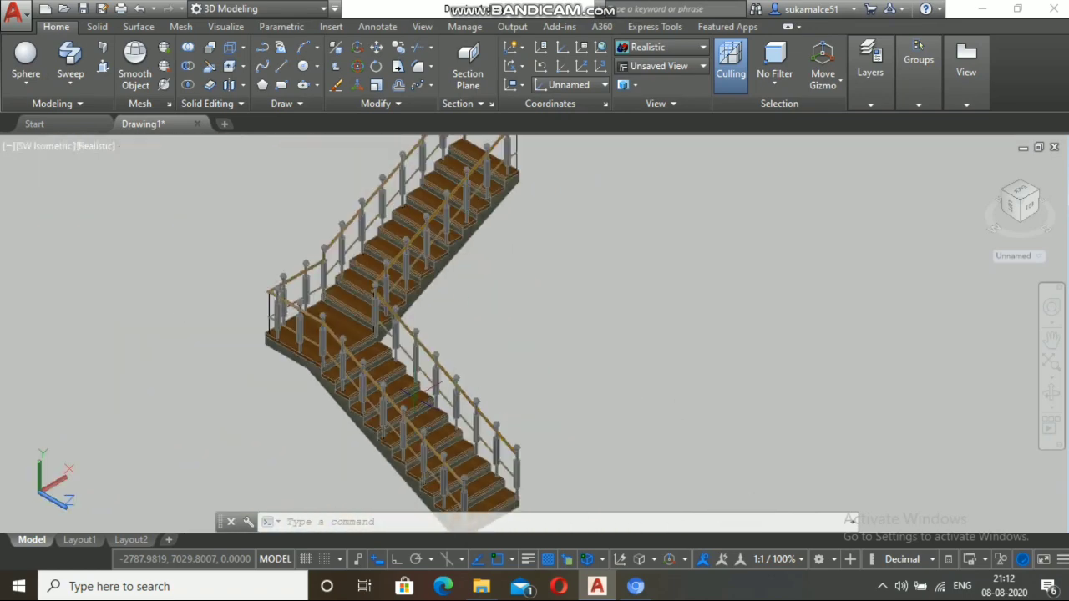
pyautogui.scroll(-2, 415, 389)
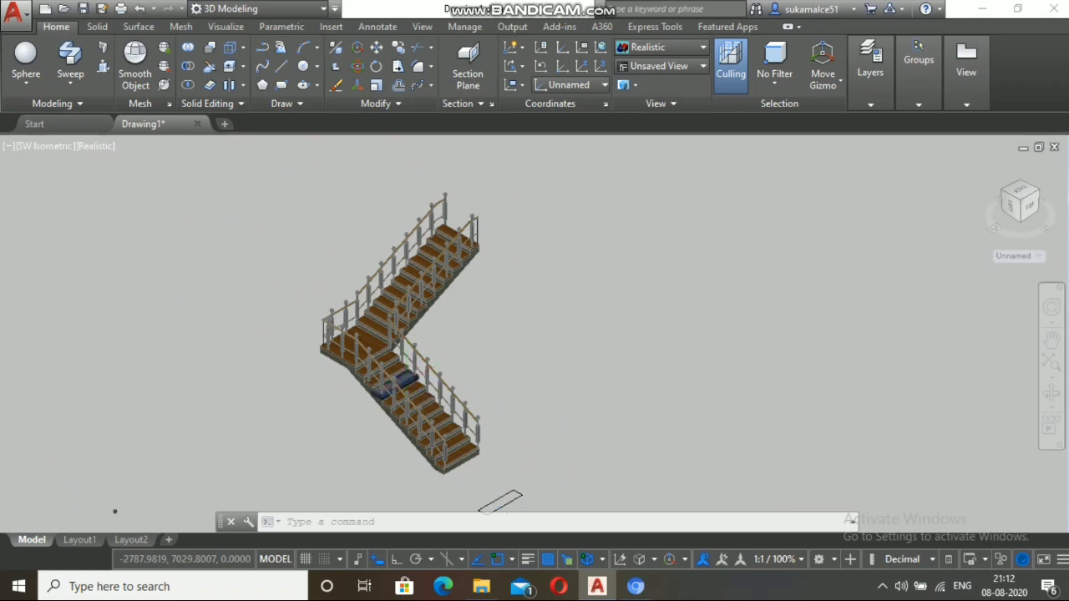
pyautogui.scroll(6, 407, 380)
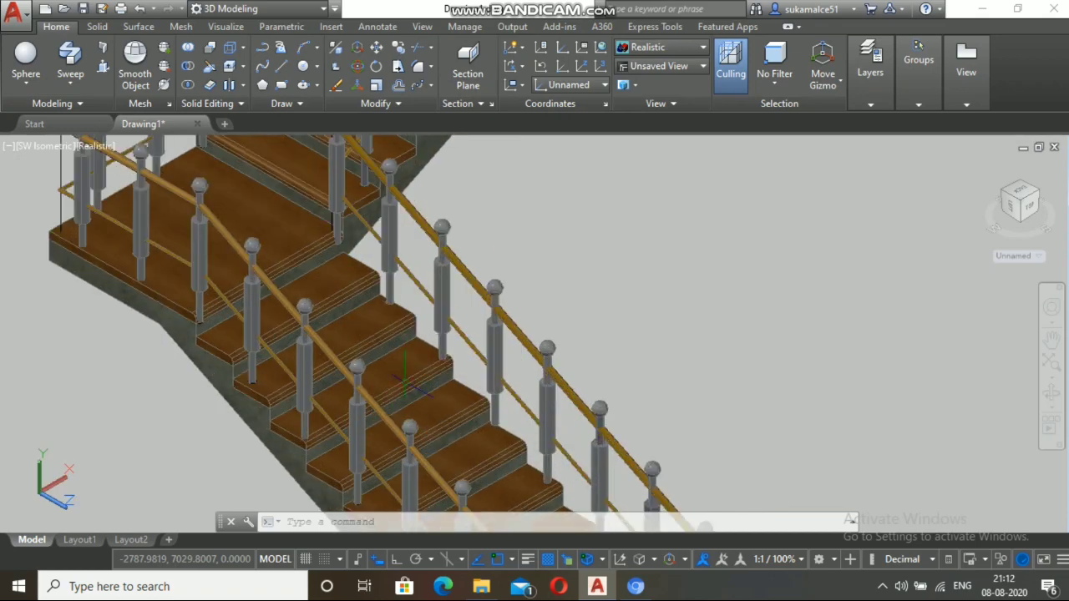
pyautogui.scroll(2, 407, 380)
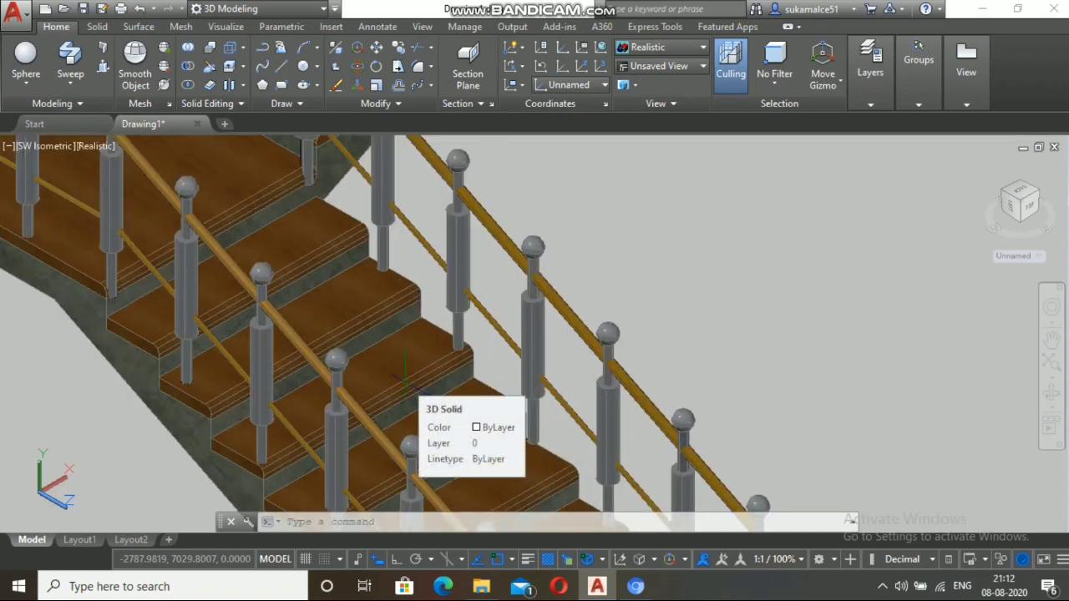
pyautogui.click(407, 380)
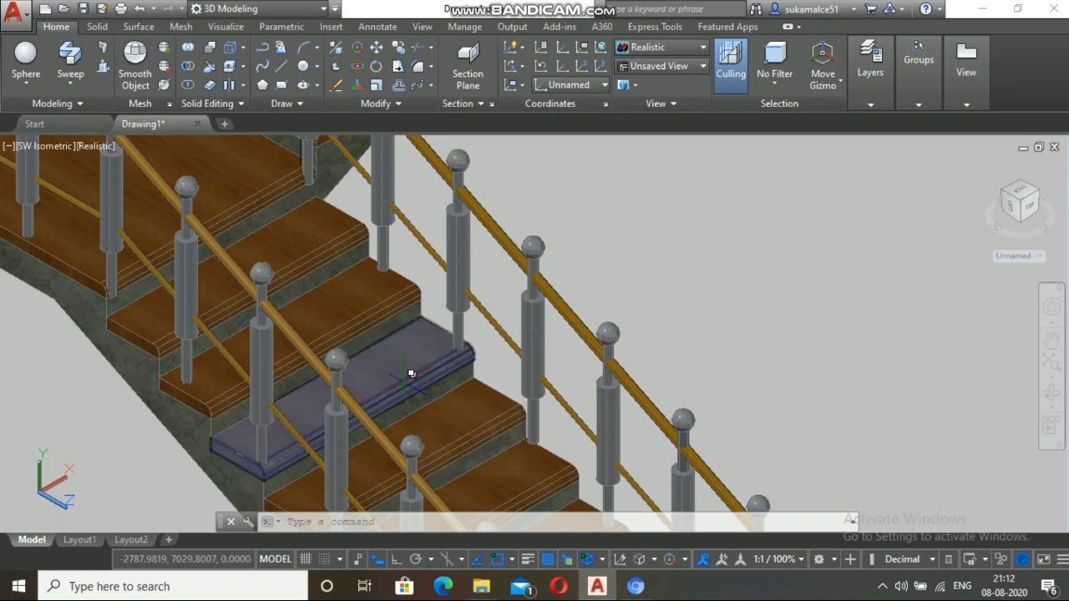
pyautogui.scroll(4, 324, 303)
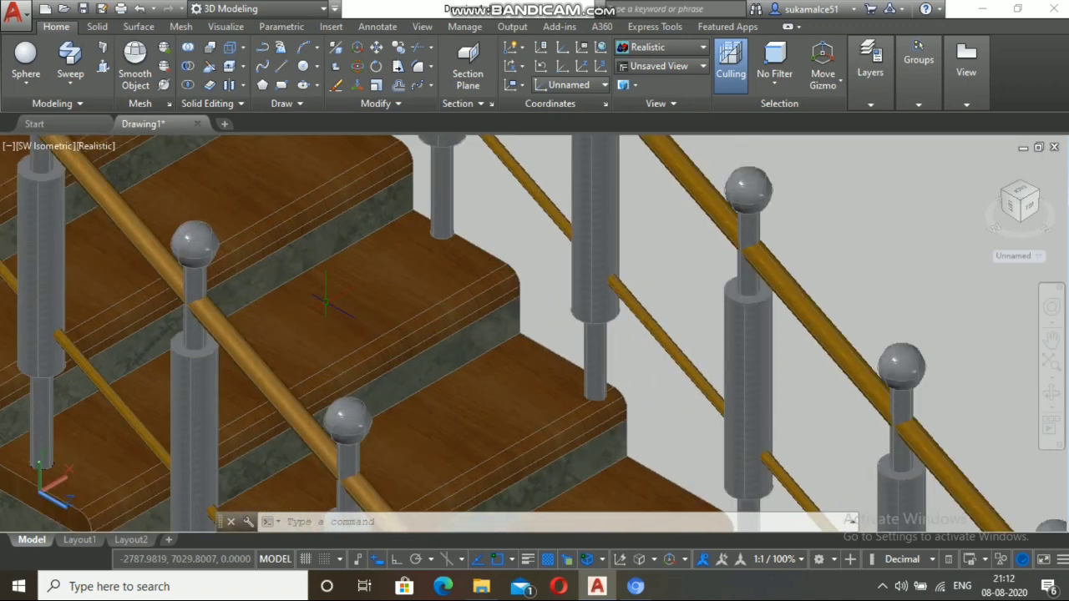
pyautogui.scroll(-4, 325, 304)
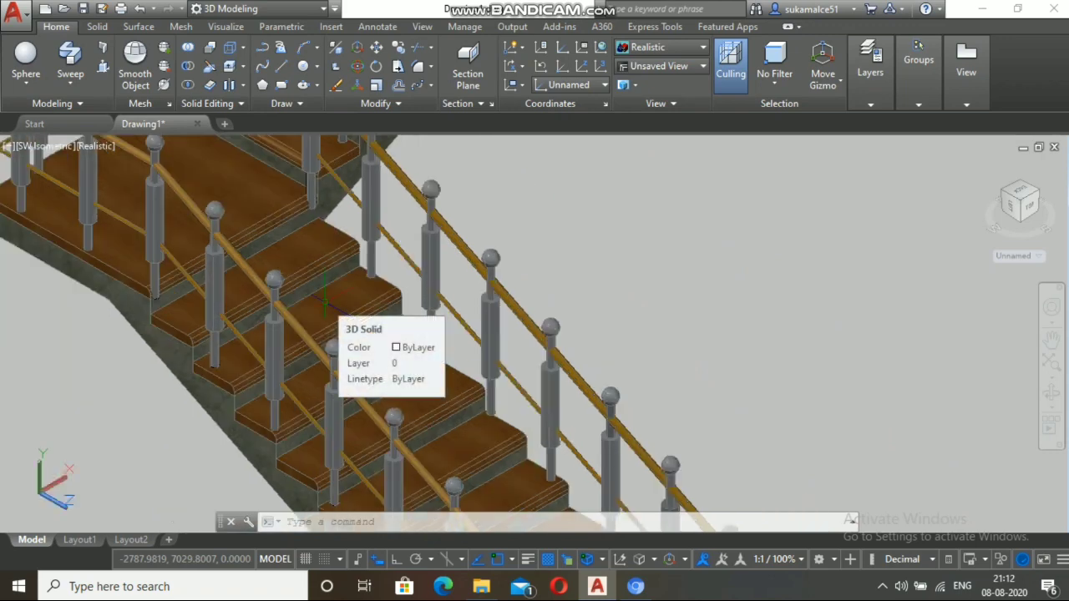
pyautogui.scroll(4, 325, 303)
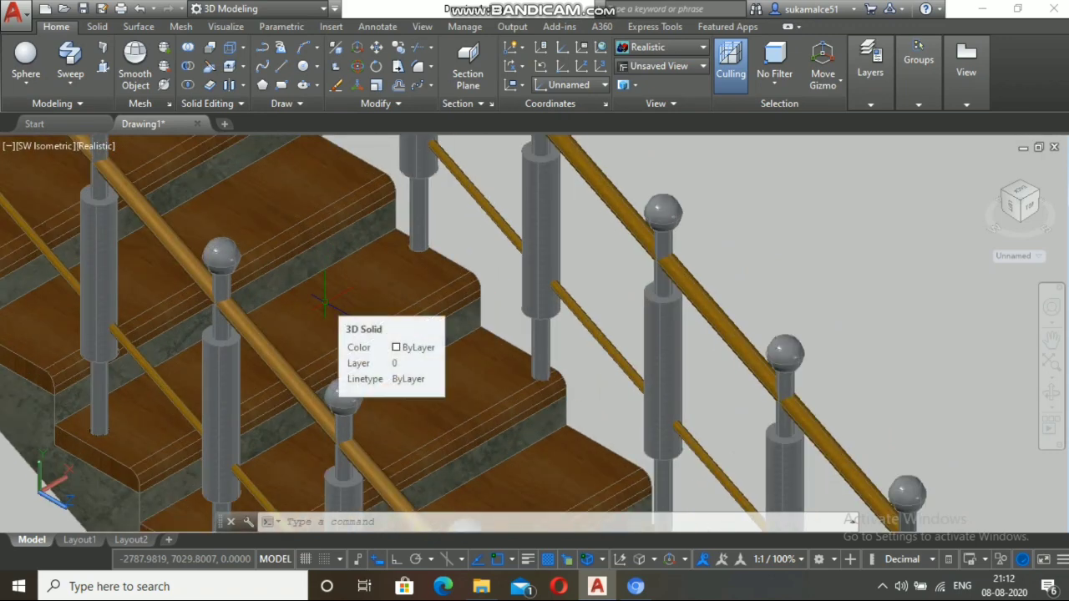
pyautogui.scroll(-4, 325, 303)
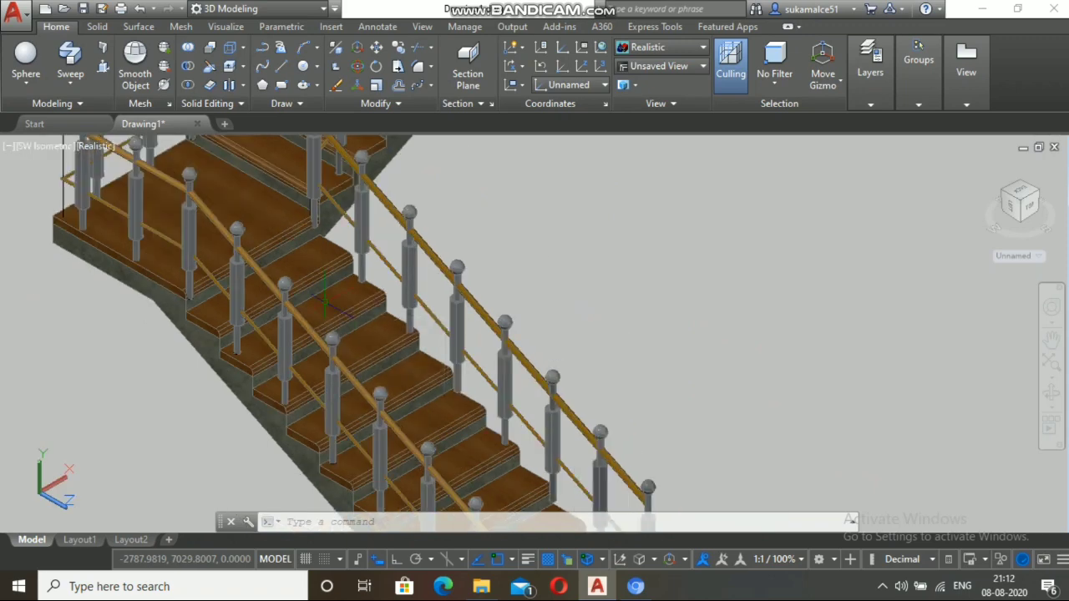
pyautogui.scroll(-2, 325, 303)
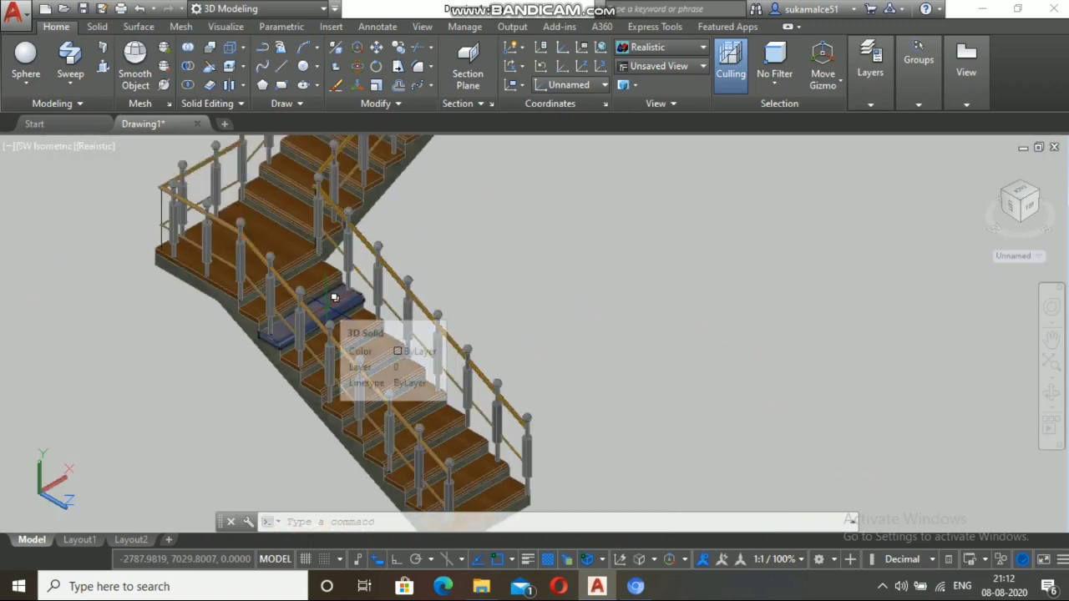
pyautogui.scroll(4, 332, 301)
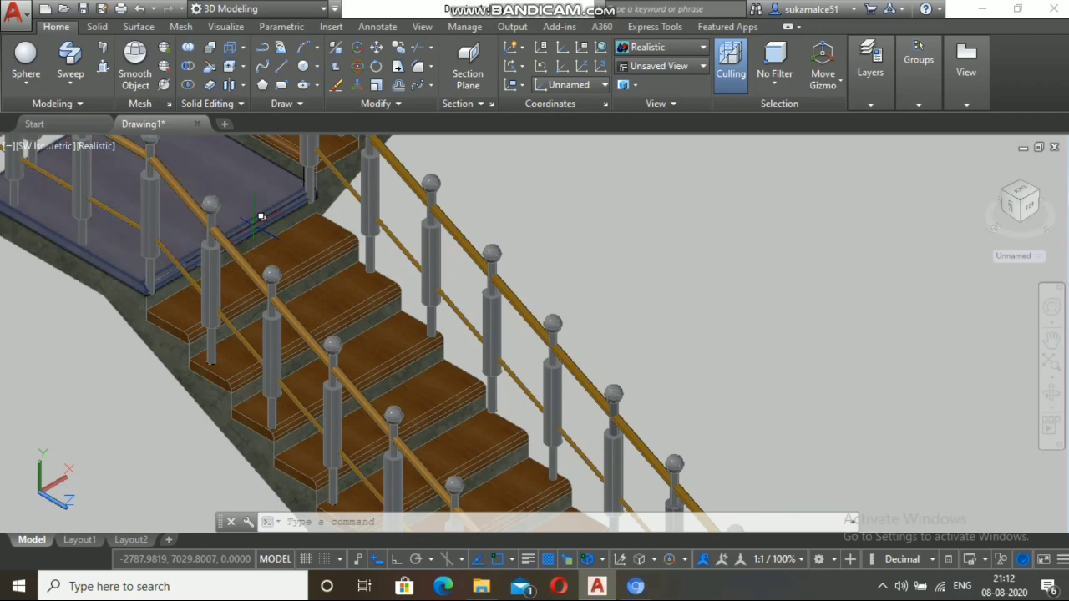
pyautogui.scroll(3, 263, 221)
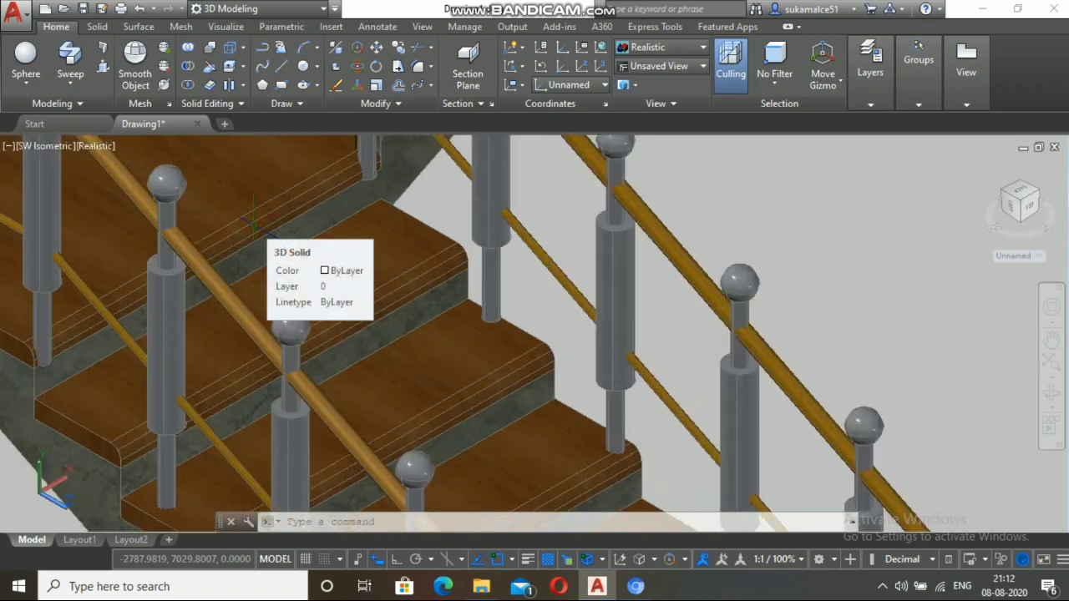
pyautogui.scroll(-2, 254, 219)
pyautogui.scroll(-4, 255, 219)
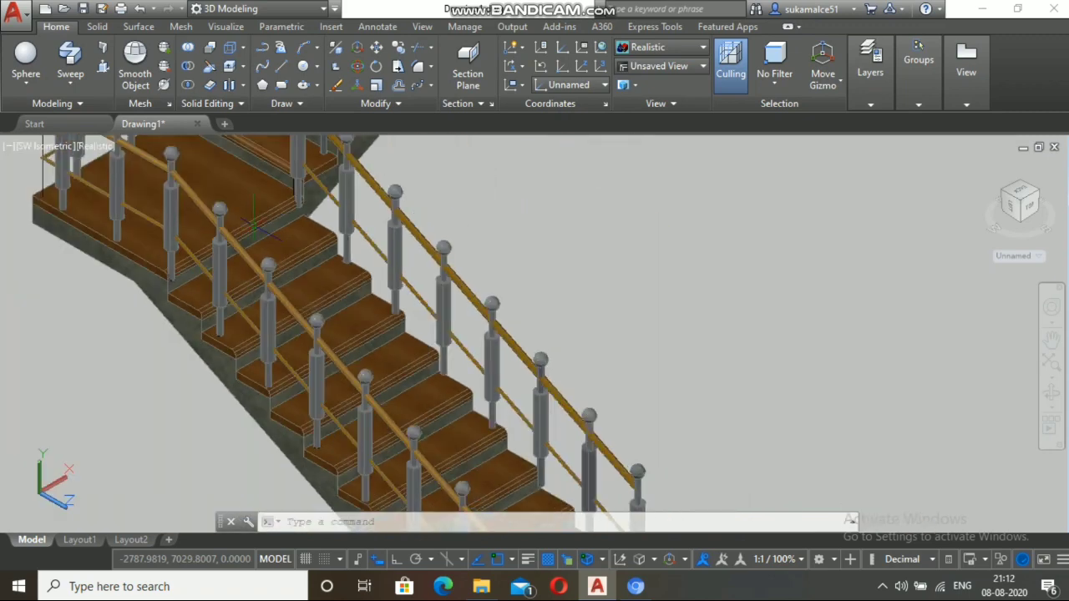
pyautogui.scroll(-4, 254, 219)
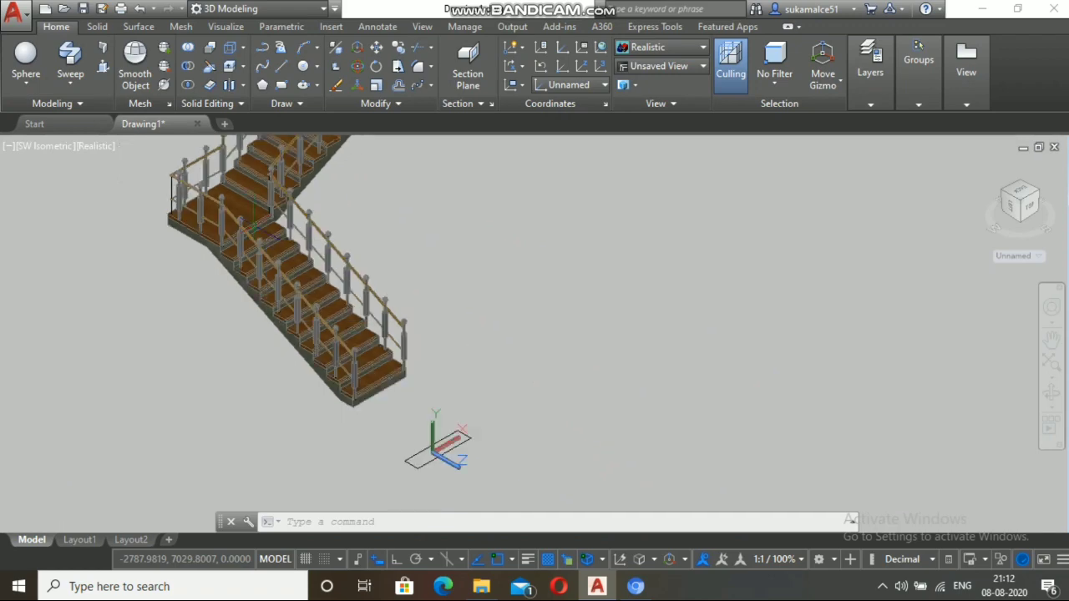
pyautogui.scroll(-4, 256, 227)
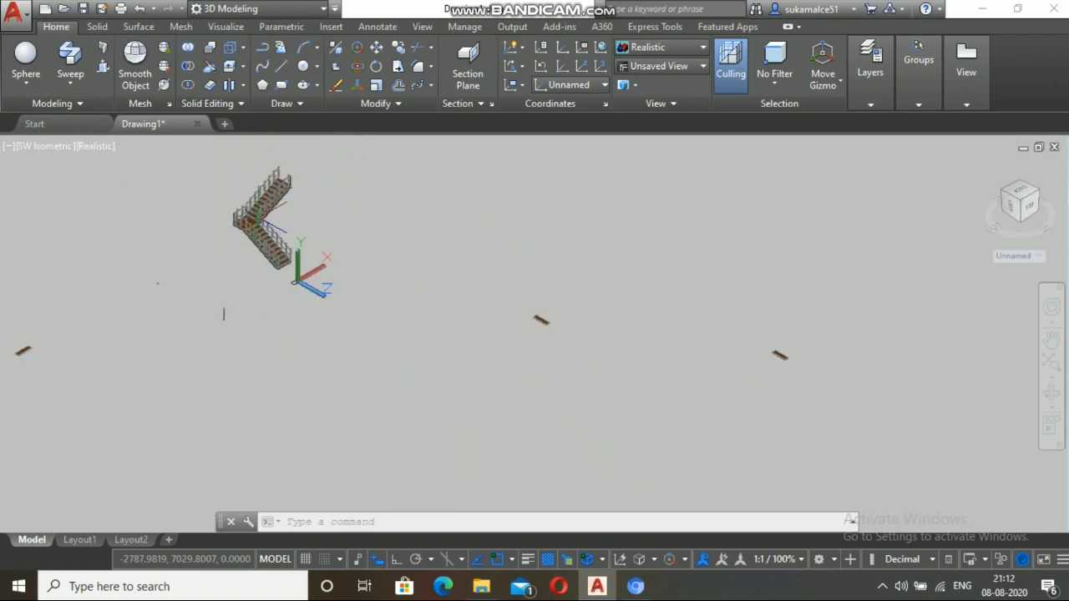